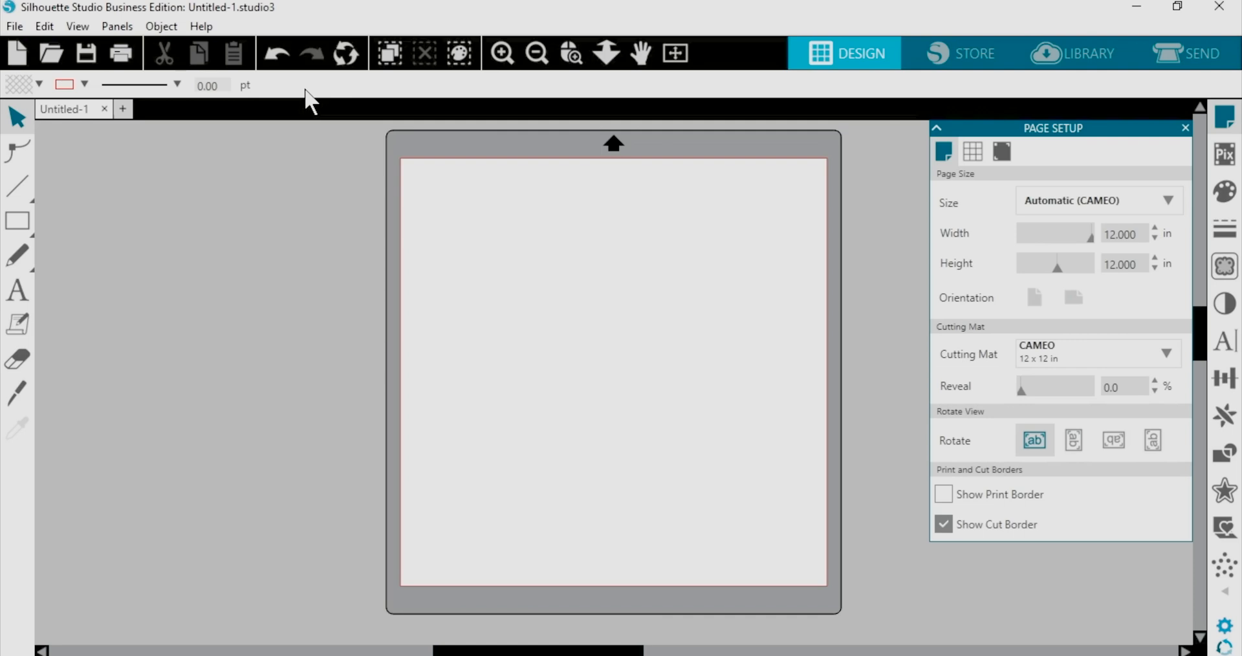
- Hide and show the cut border twice to examine the cuttable area on the automatic CAMEO page
left_click(288, 173)
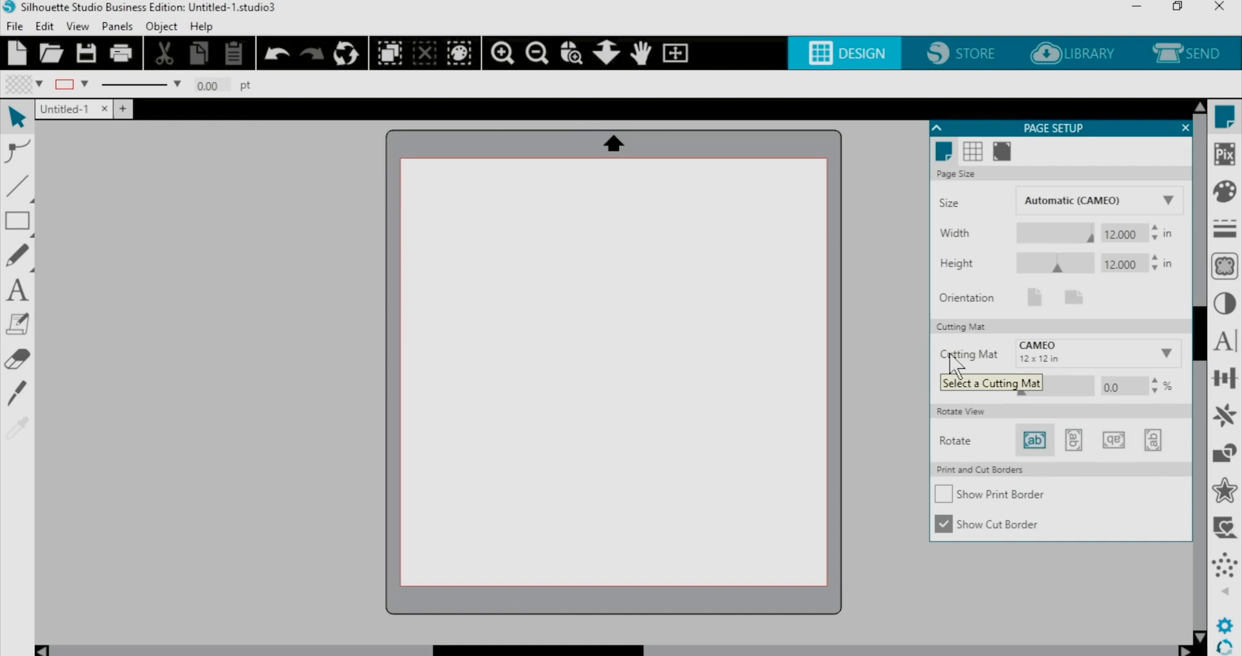
left_click(945, 526)
left_click(945, 526)
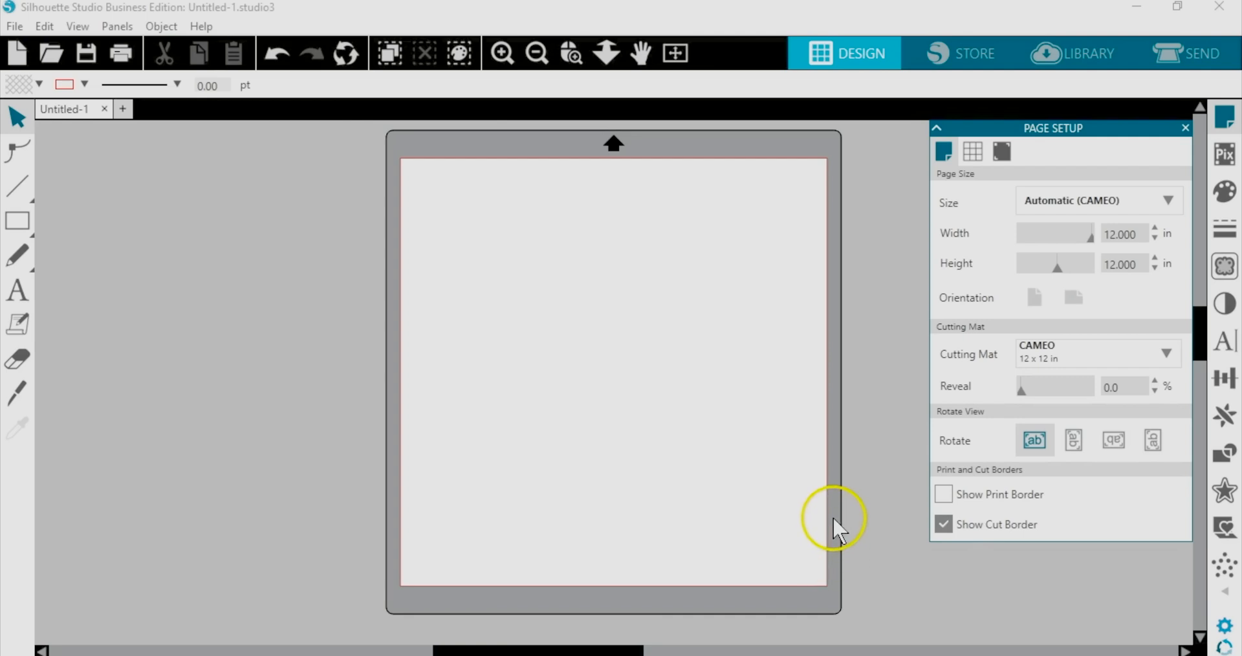
left_click(943, 525)
left_click(943, 525)
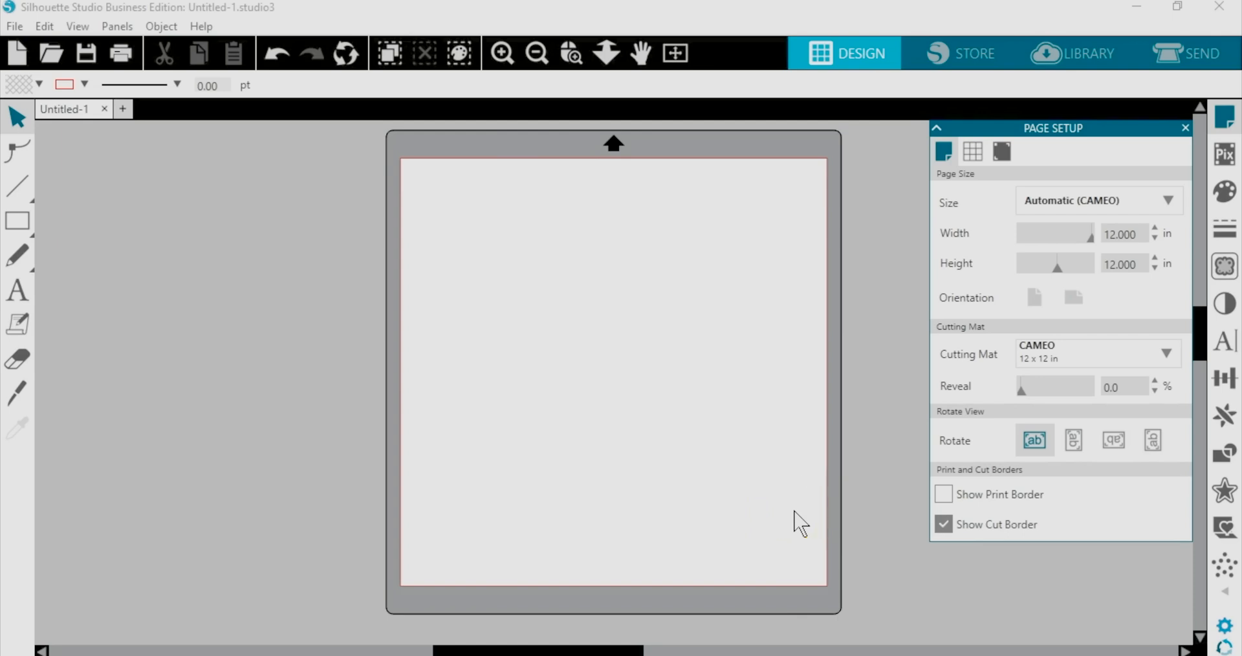
- Set the page size to Letter (8.5 x 11.0 in)
left_click(1149, 206)
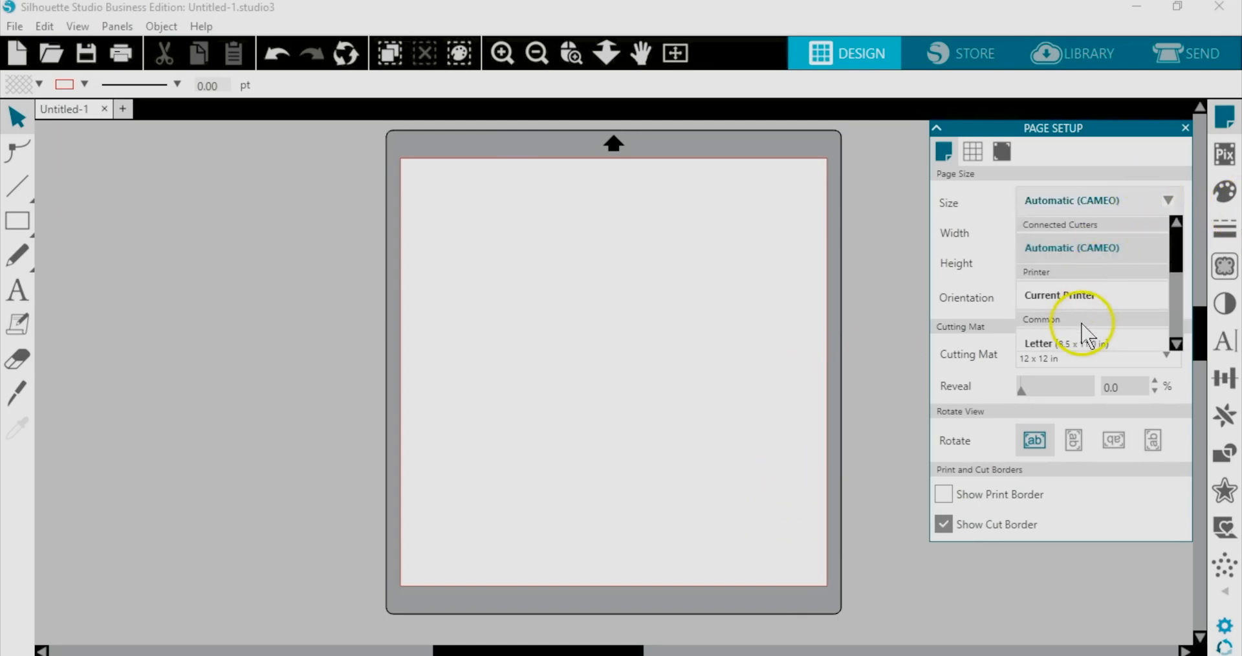
left_click(1072, 349)
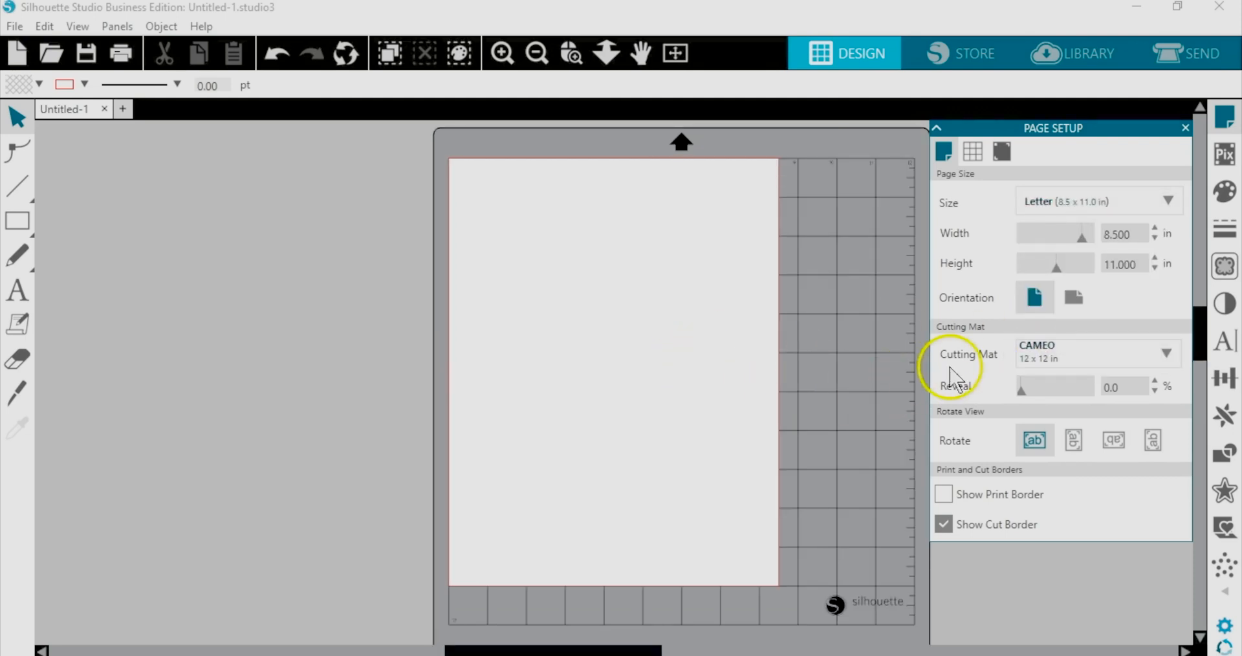
- Set the mat reveal to 78%, check the page with the cut border hidden and shown, and return the reveal to 0%
left_click_drag(1023, 392, 1076, 390)
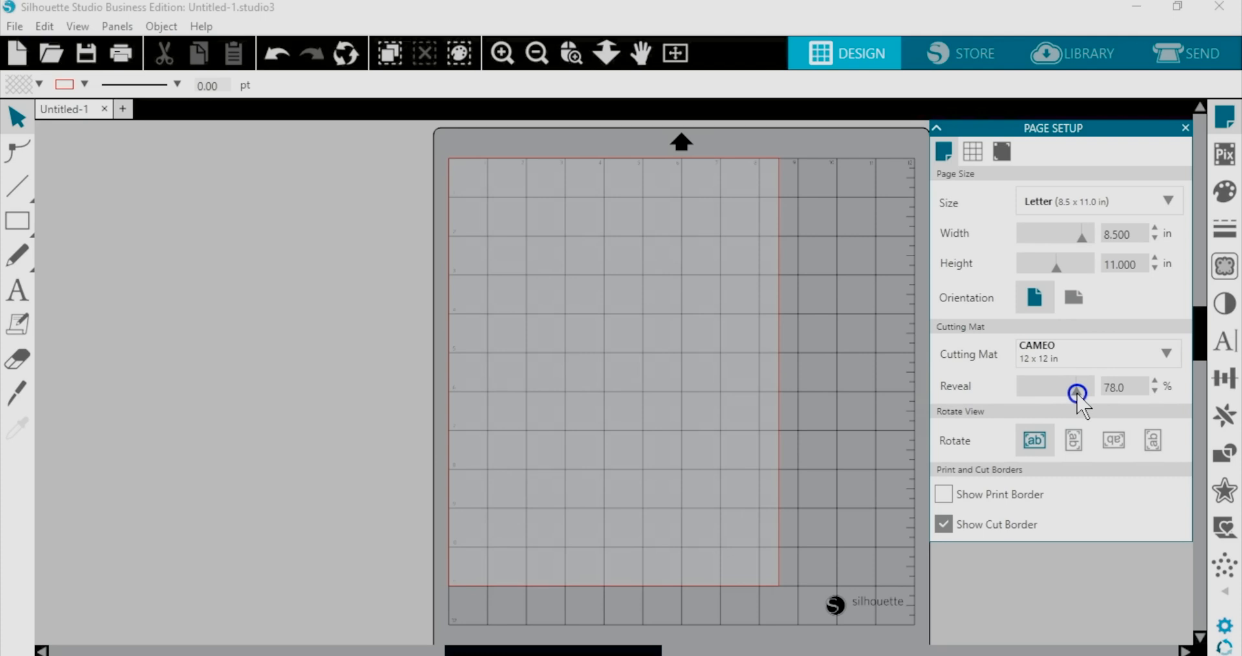
left_click(942, 523)
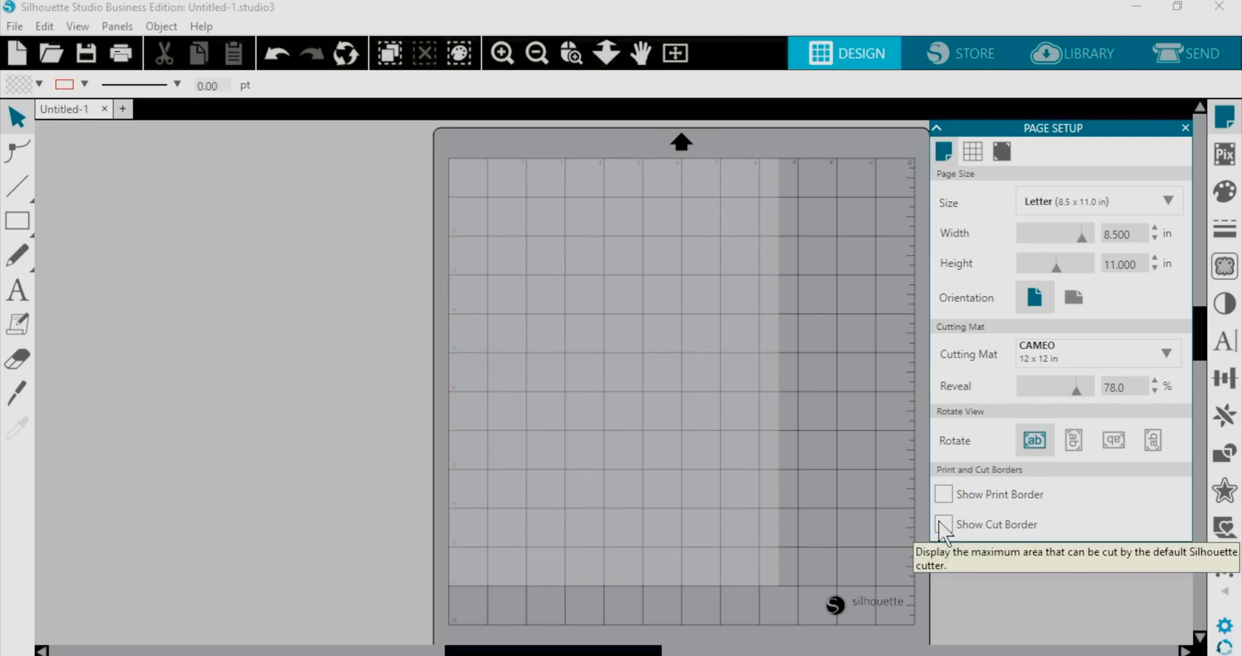
left_click(942, 524)
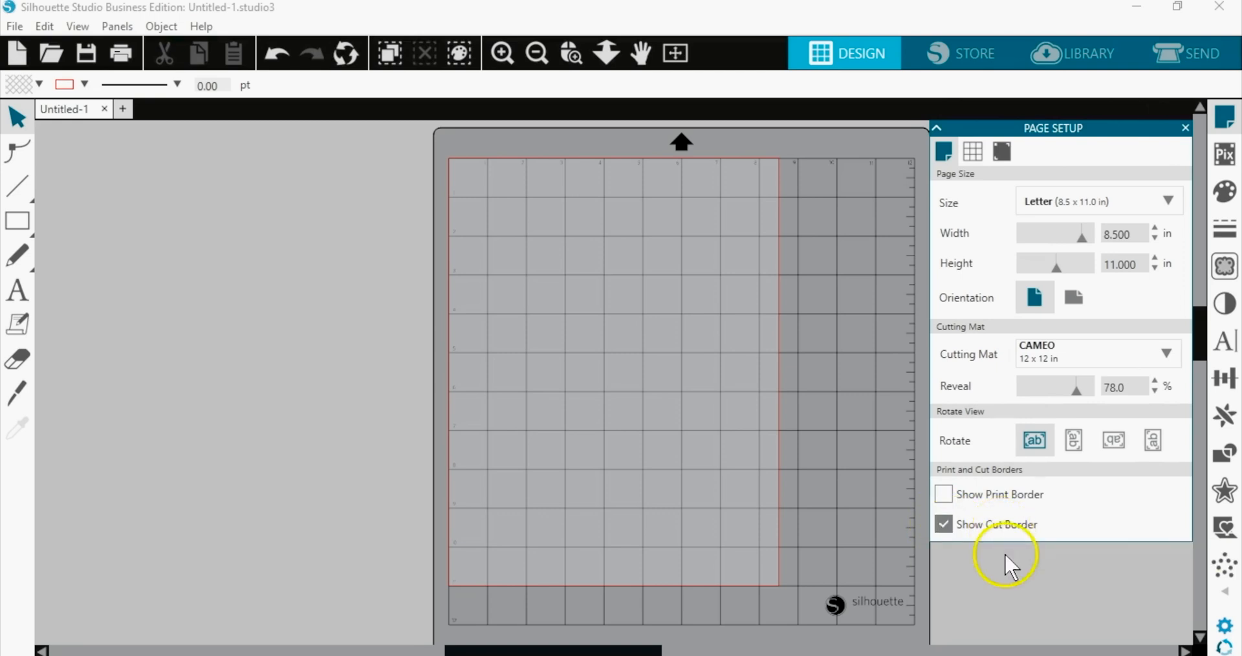
left_click_drag(1077, 388, 1007, 394)
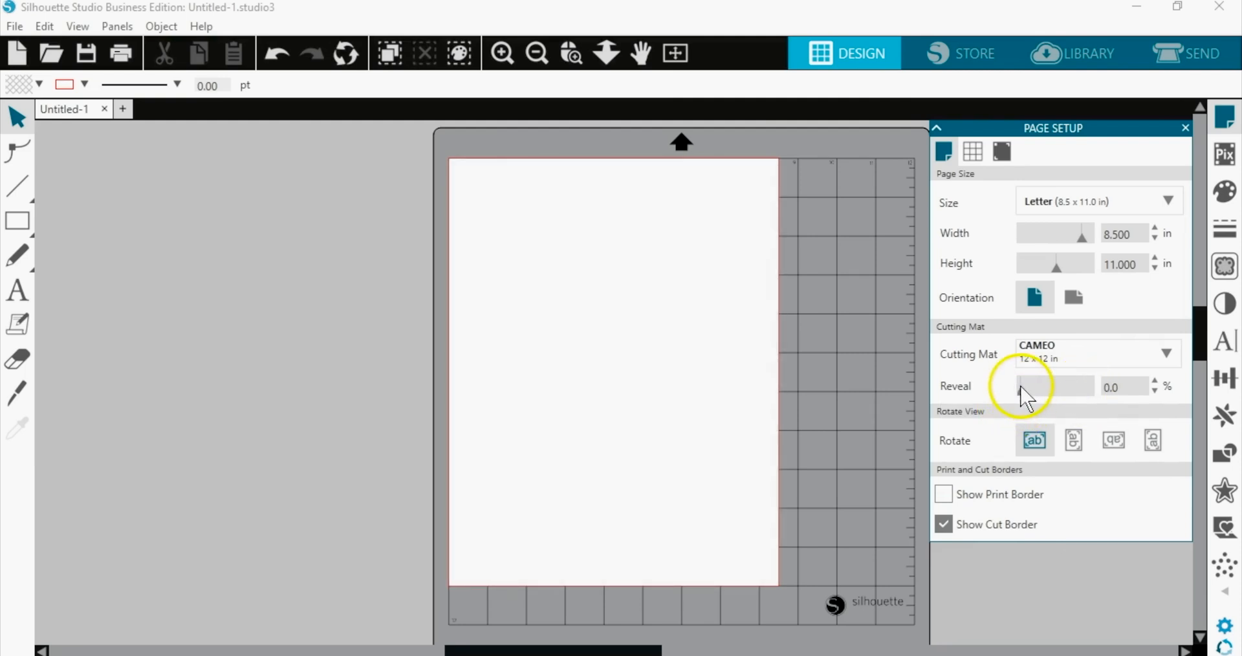
- Turn off Cut to Edge of Page in the default preferences and confirm the change
left_click(1225, 626)
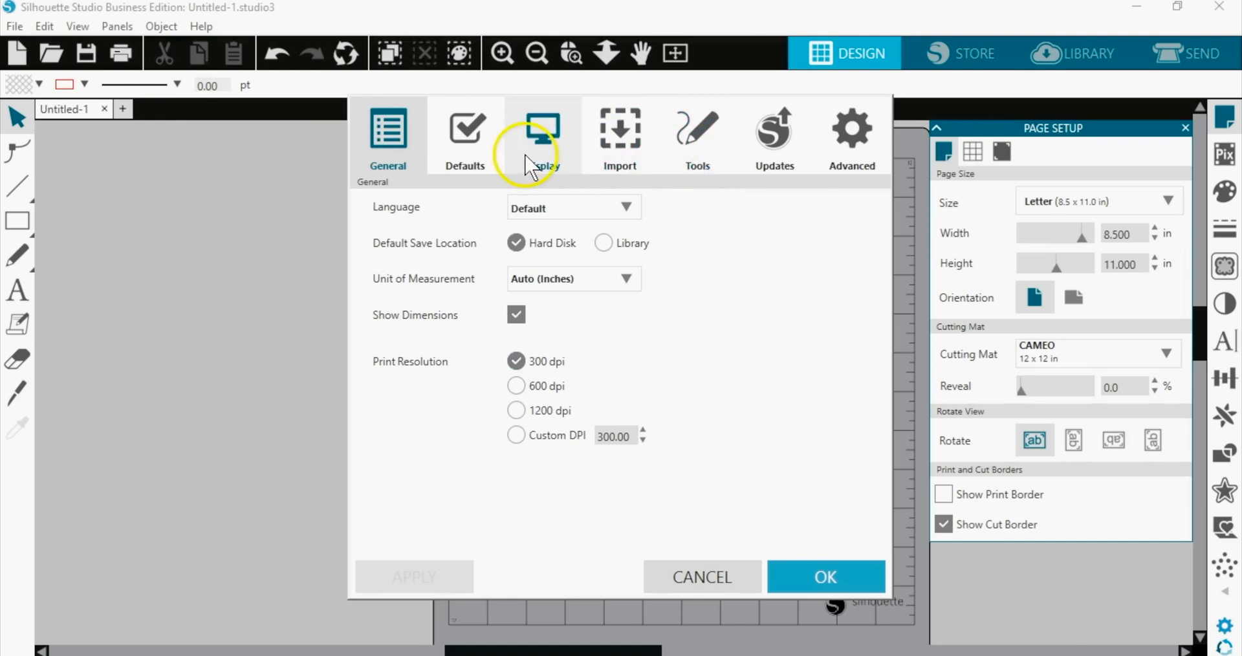
left_click(471, 149)
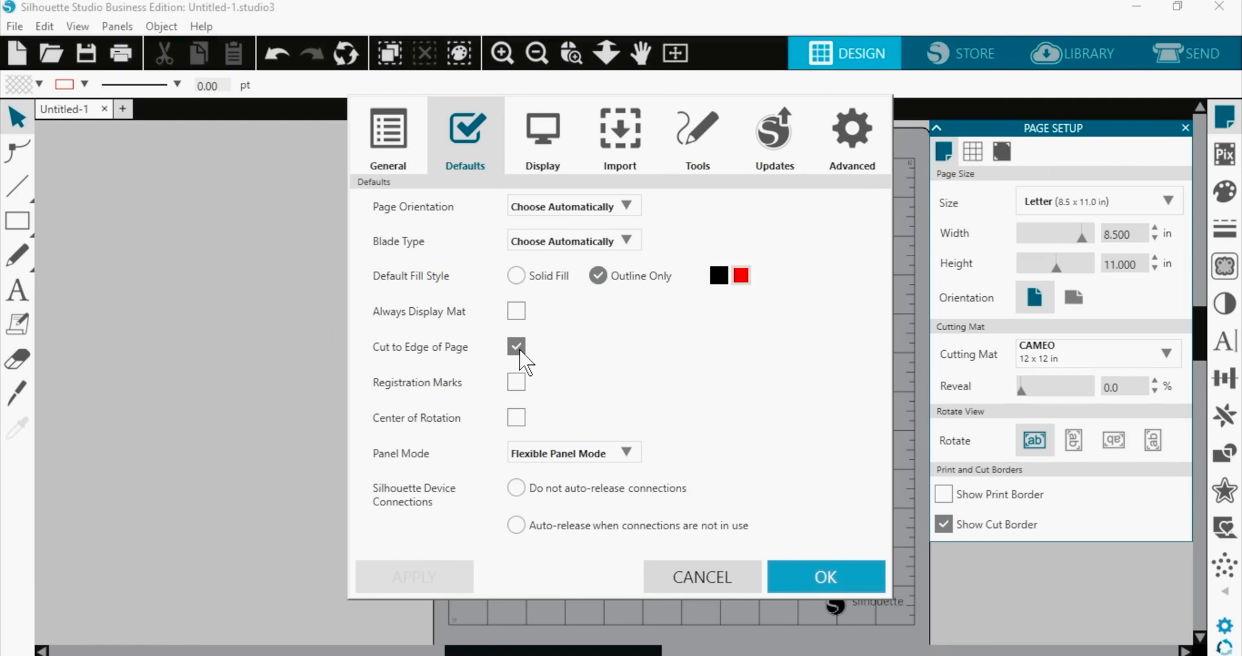
left_click(516, 347)
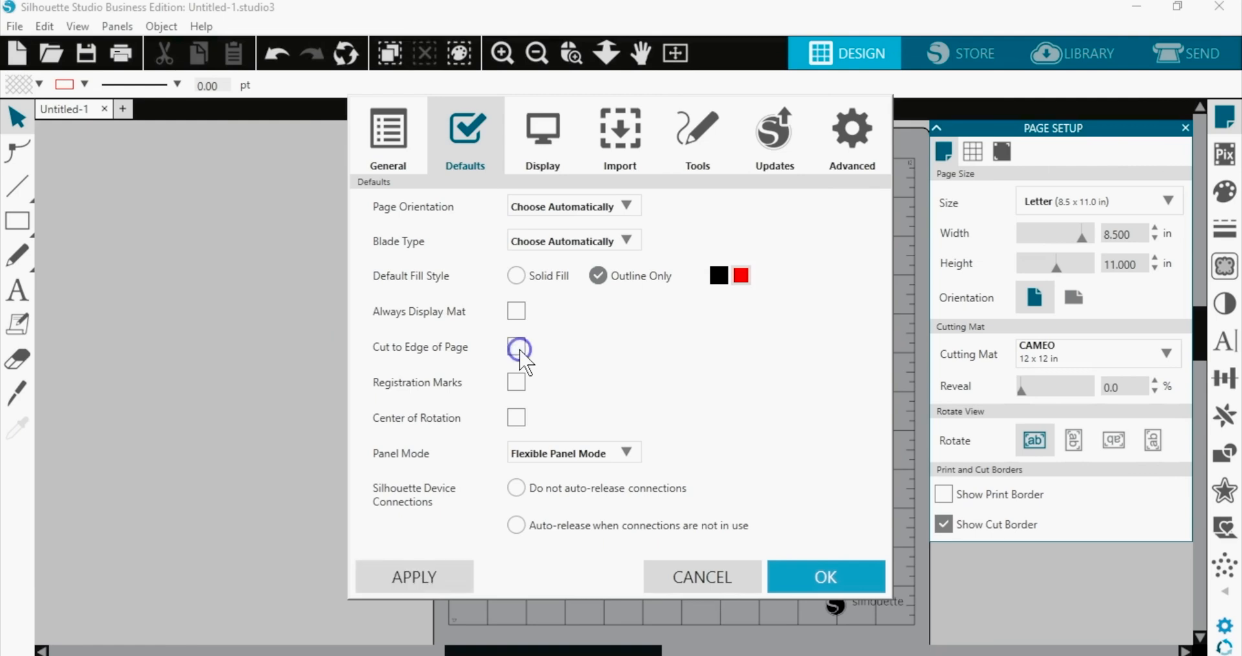
left_click(435, 578)
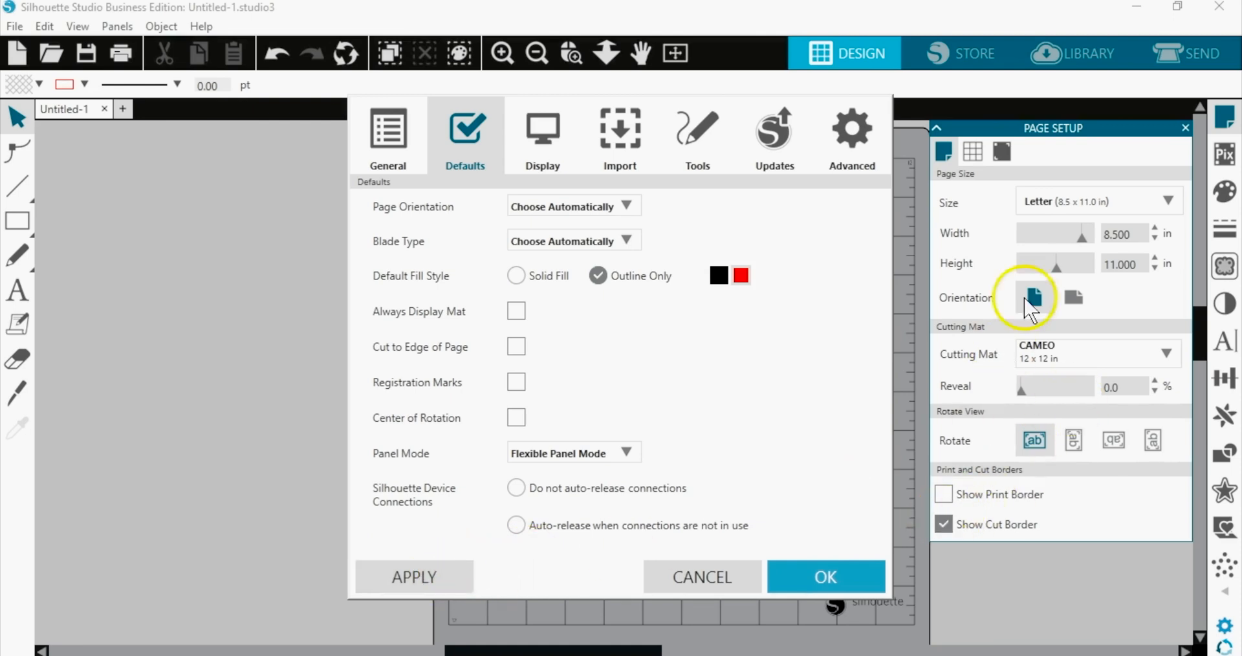
left_click(841, 567)
- Examine the page's lower edge close up with the cut border hidden and shown
left_click(944, 524)
left_click(943, 525)
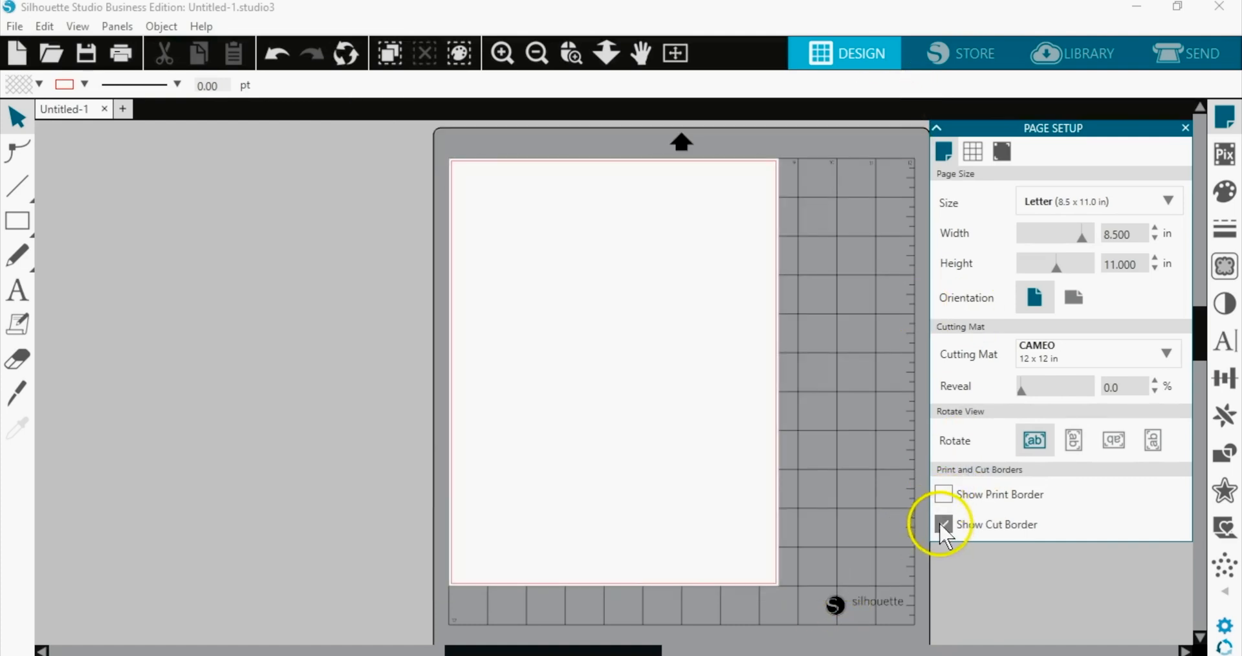
left_click(606, 52)
left_click_drag(687, 200, 705, 341)
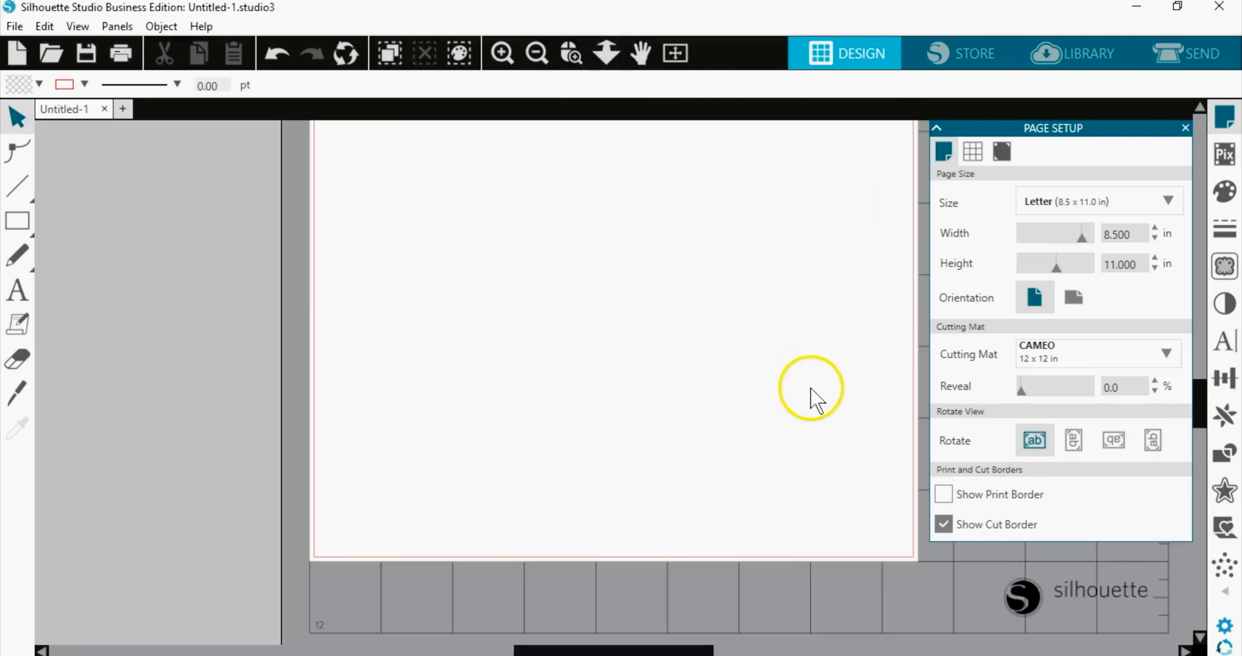
scroll(810, 388, "down", 2)
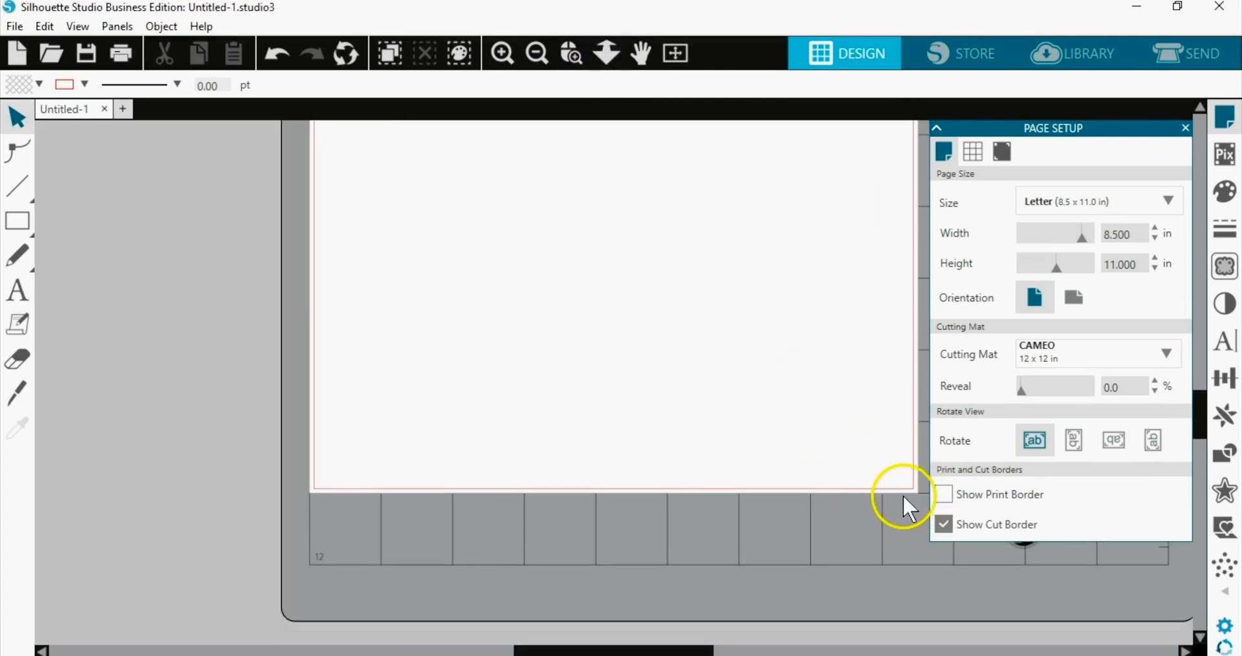
left_click(947, 532)
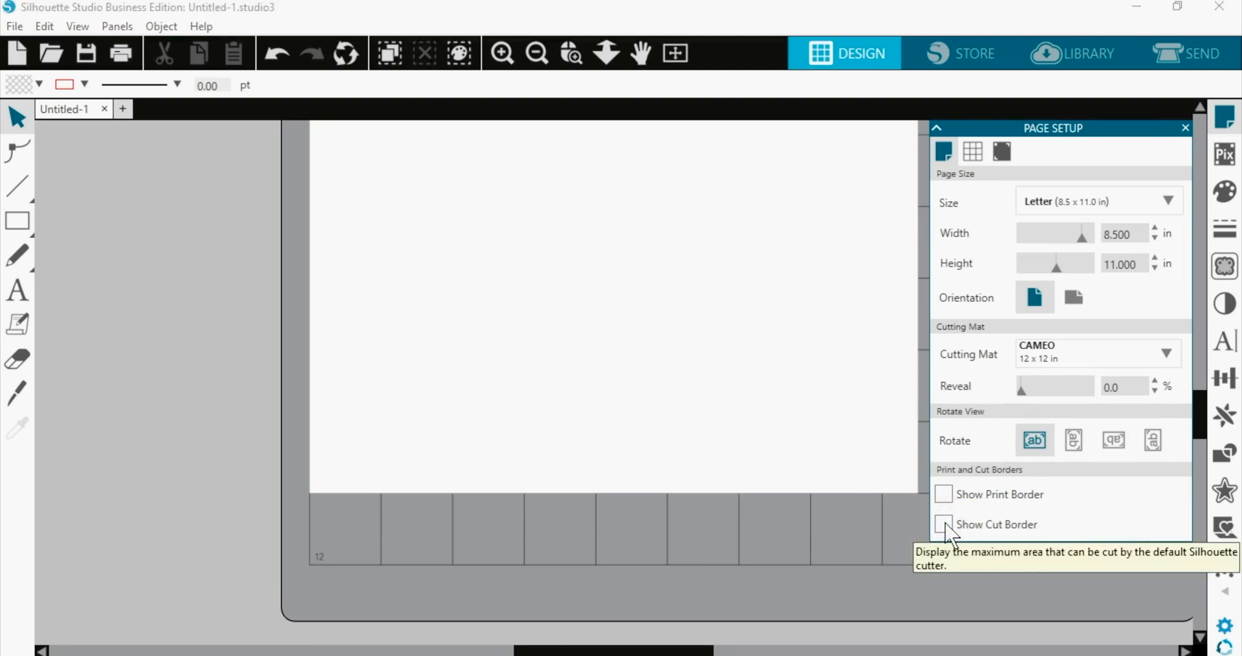
left_click(946, 525)
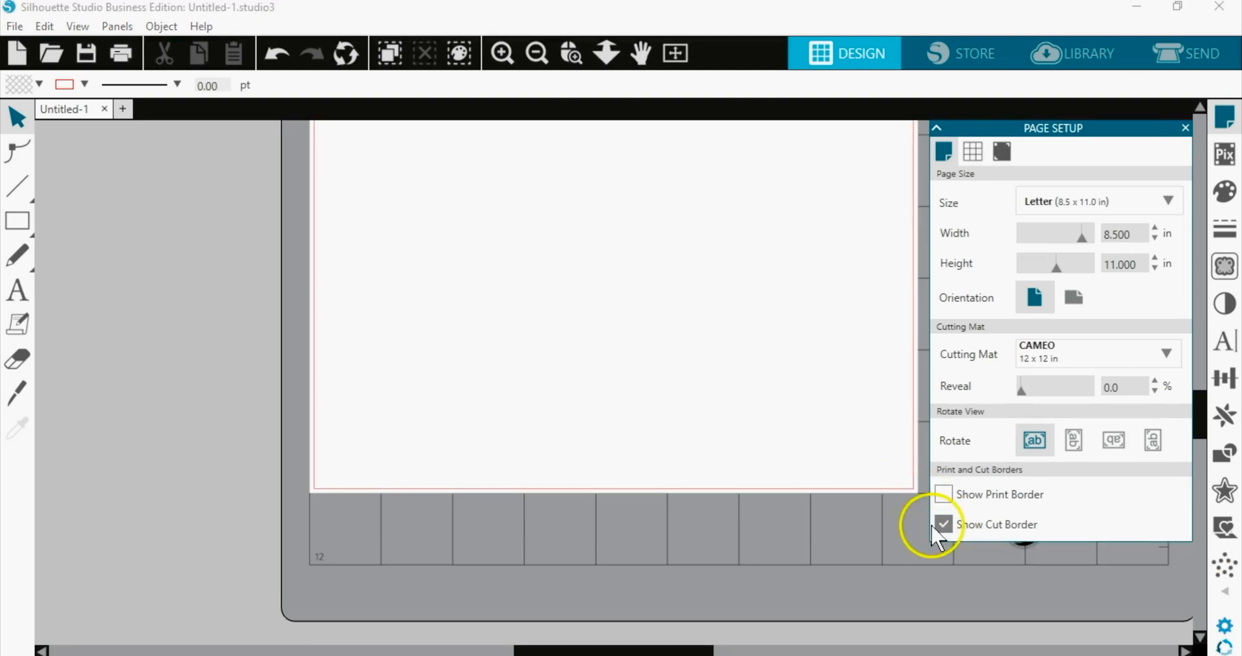
- Turn on Cut to Edge of Page in the default preferences
left_click(1223, 627)
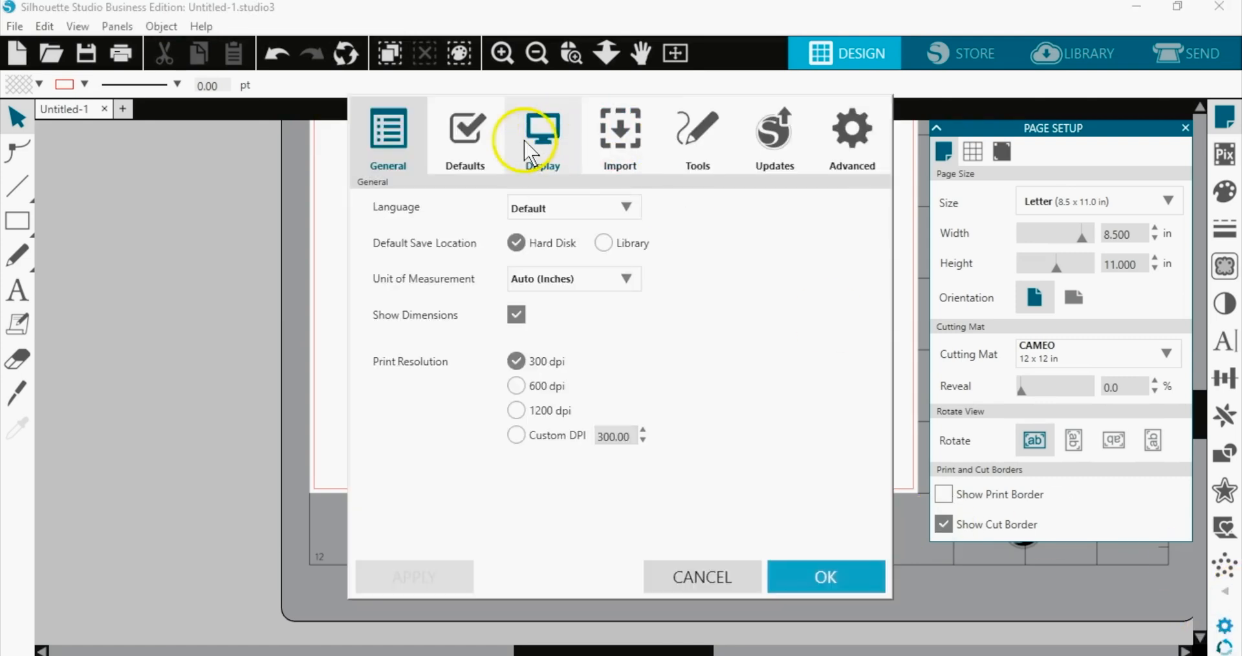
left_click(466, 133)
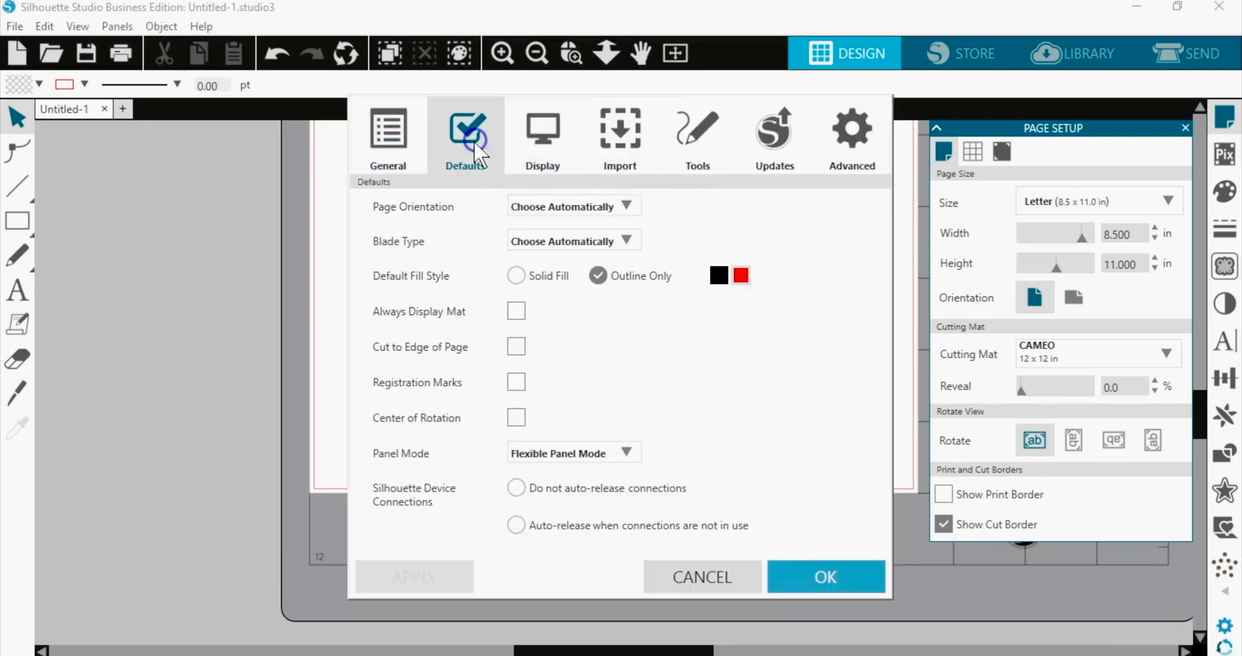
left_click(523, 350)
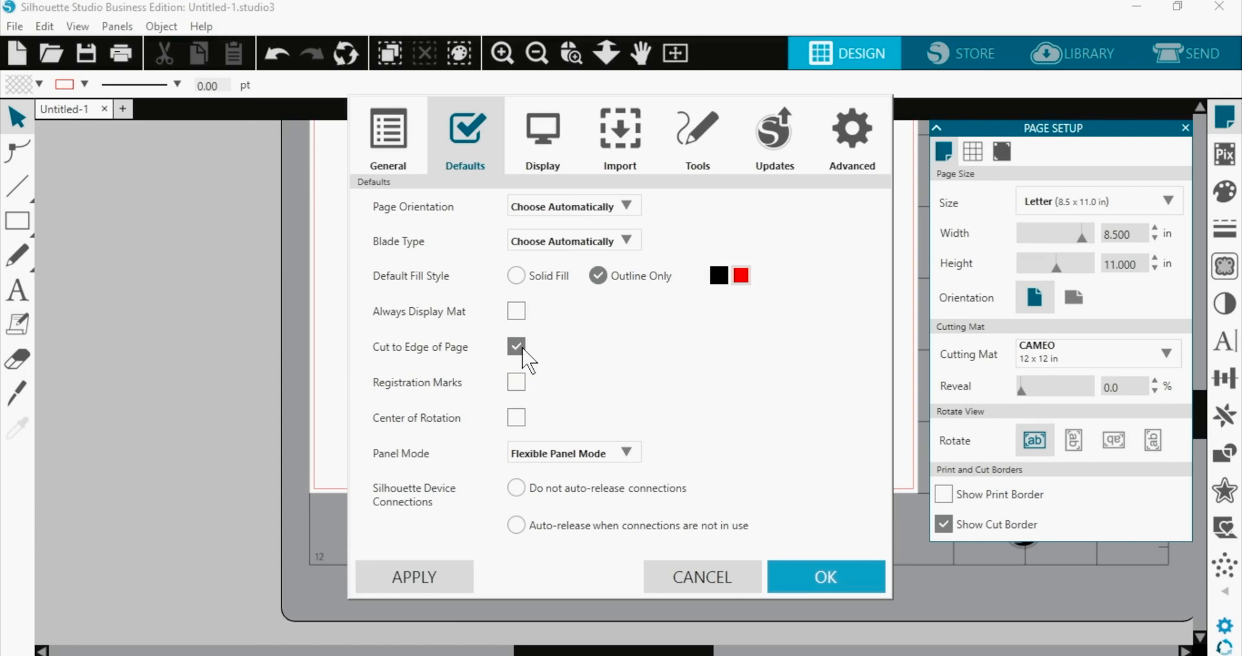
- Set the action after using the knife to Continue Using Knife in the tool preferences and confirm
left_click(710, 131)
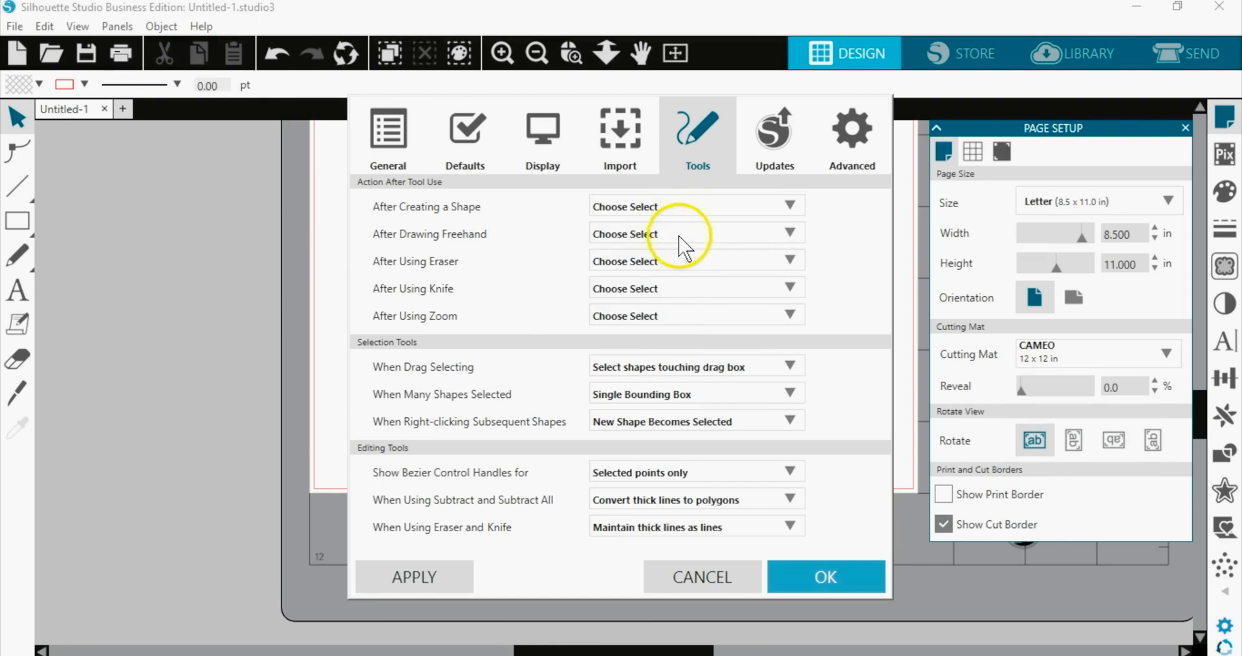
left_click(678, 299)
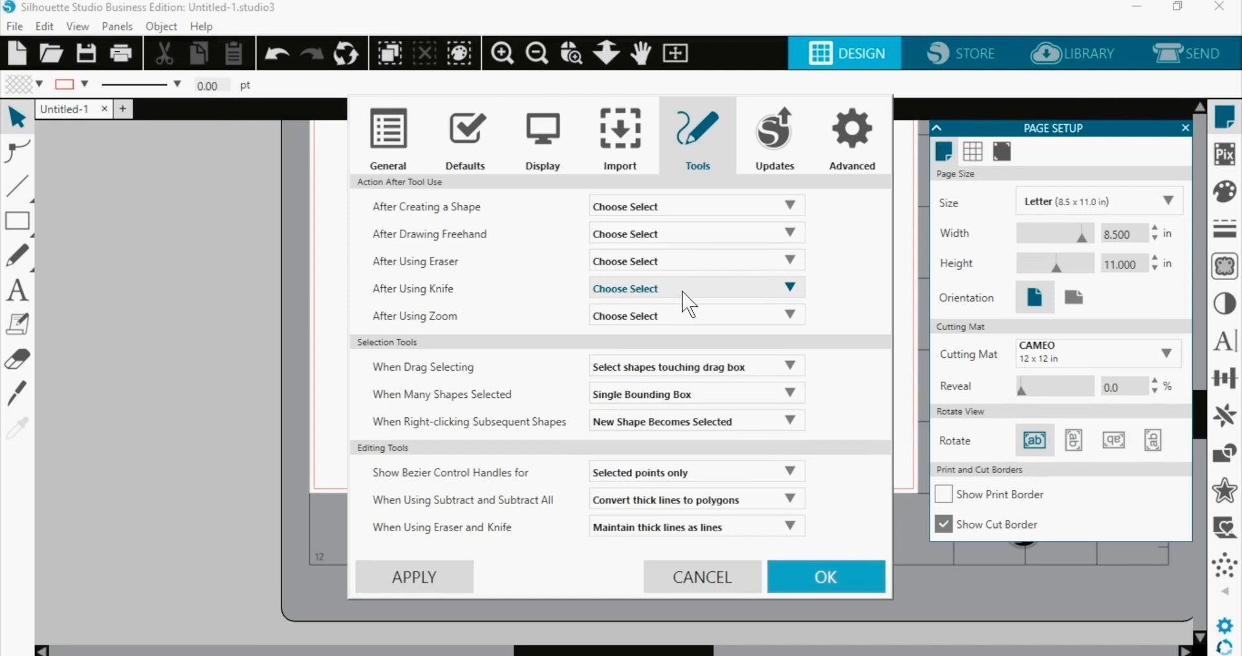
left_click(687, 306)
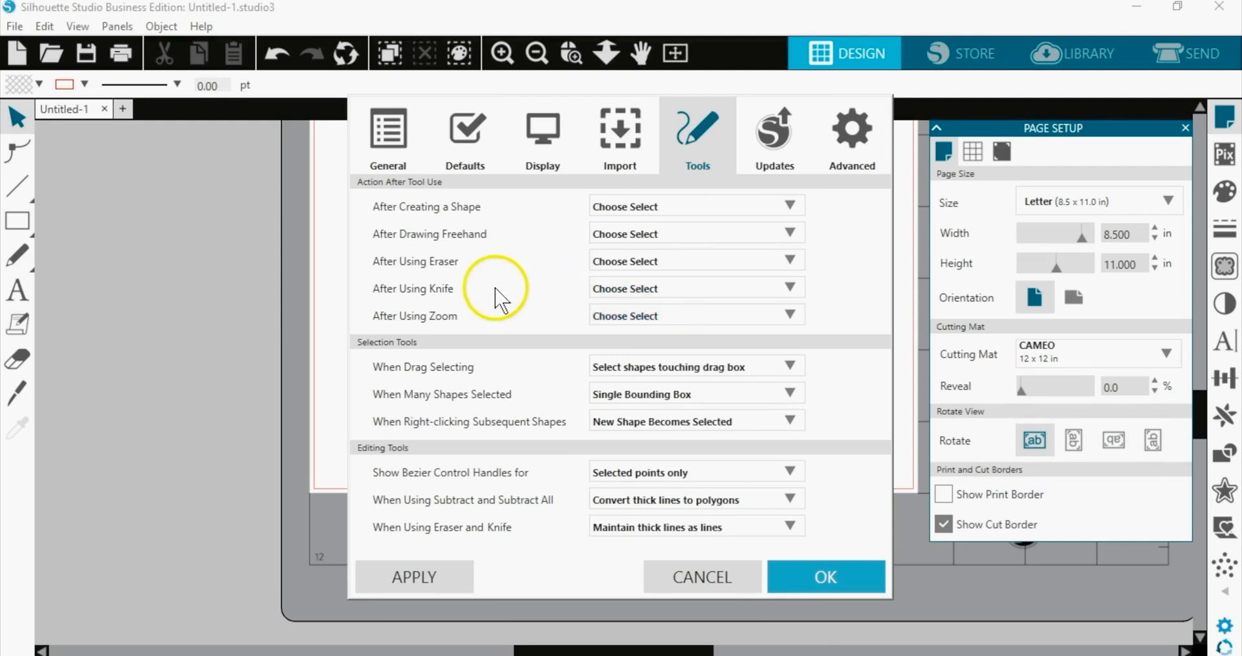
left_click(788, 287)
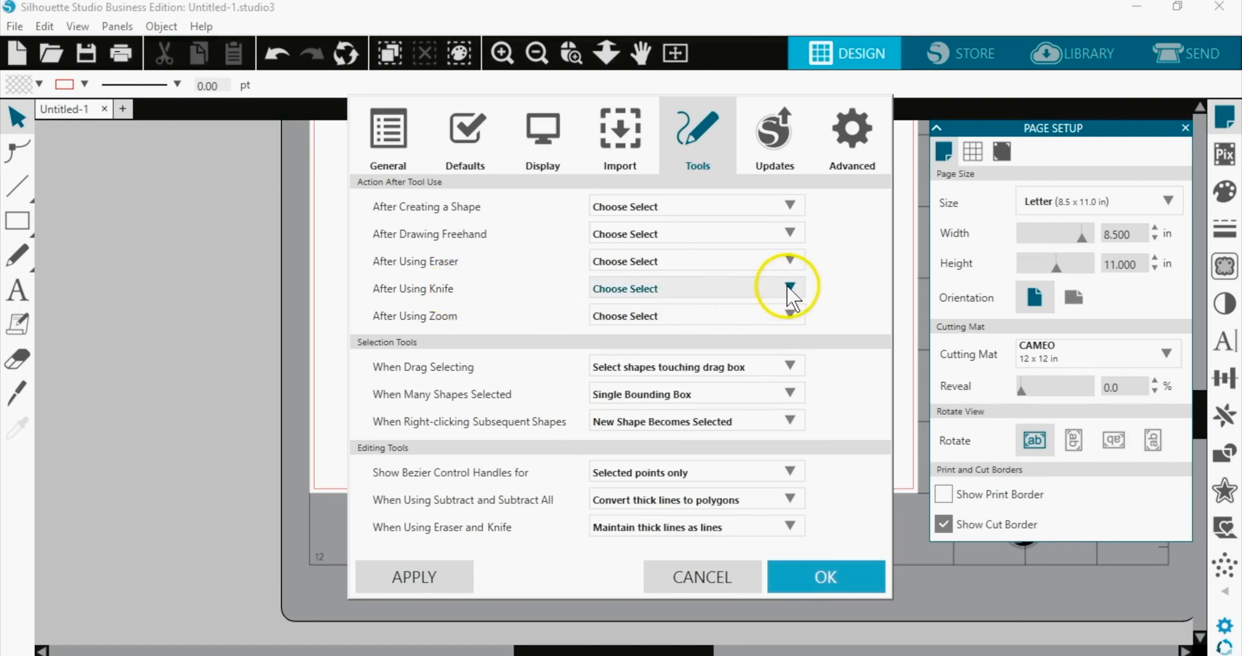
left_click(611, 332)
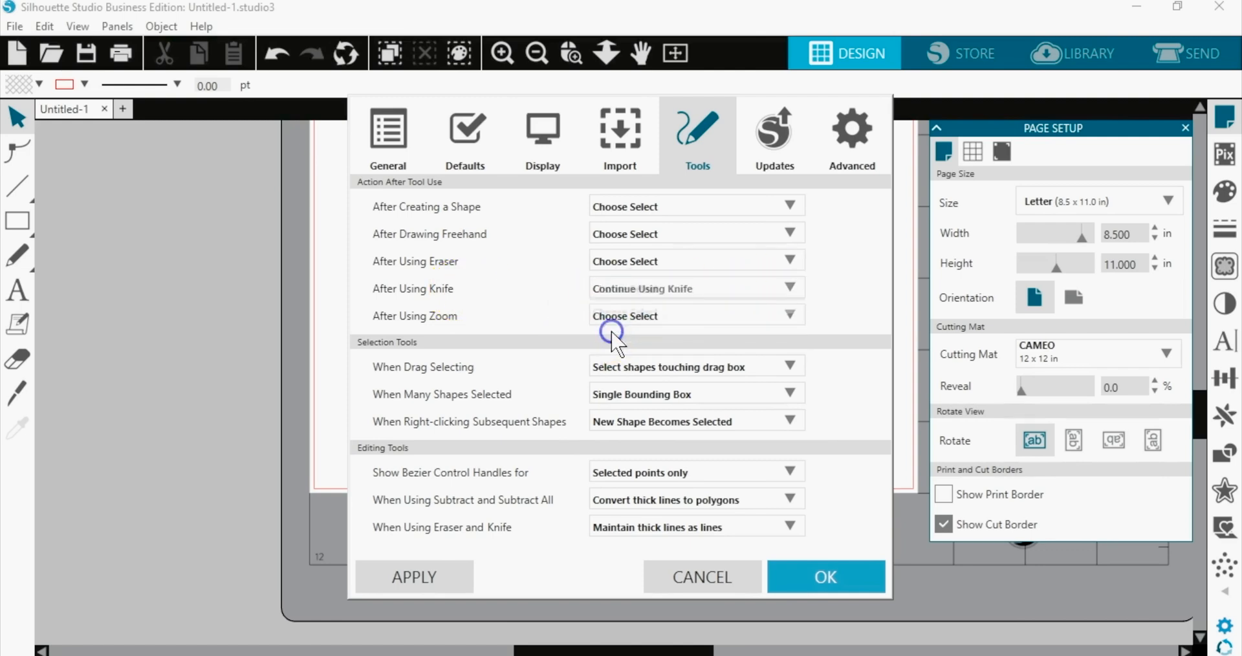
left_click(806, 577)
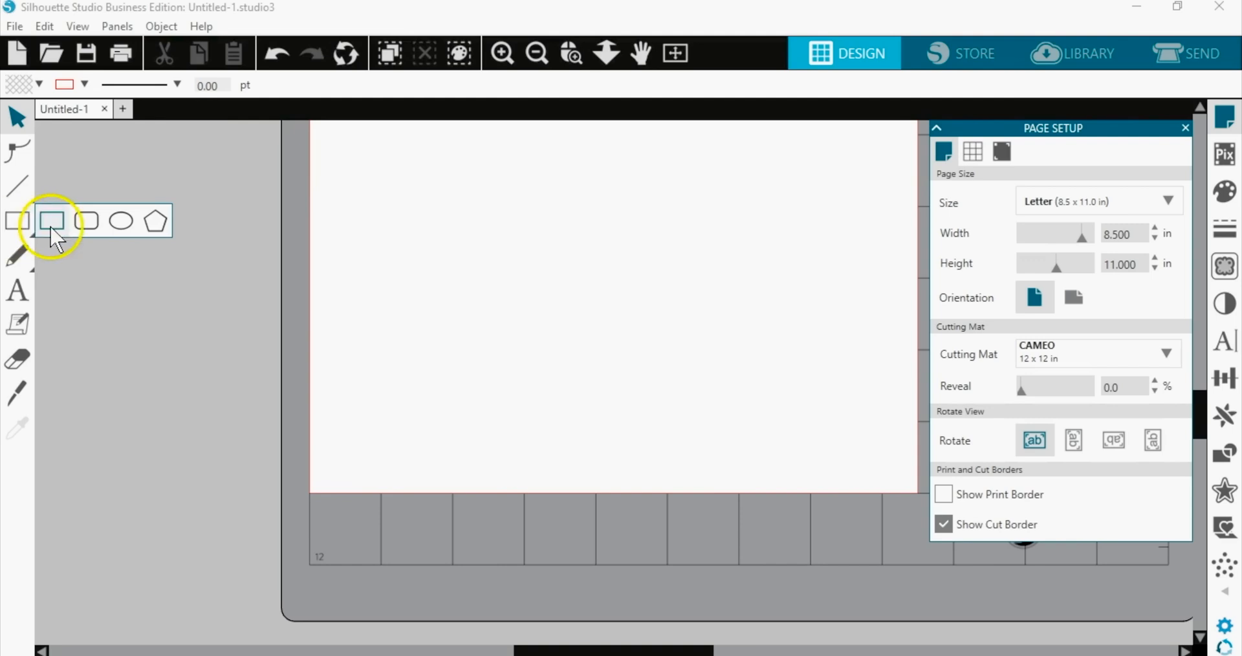
- Draw a rectangle about 3.61 in wide and 2.53 in high on the page
left_click(50, 223)
left_click_drag(367, 182, 626, 363)
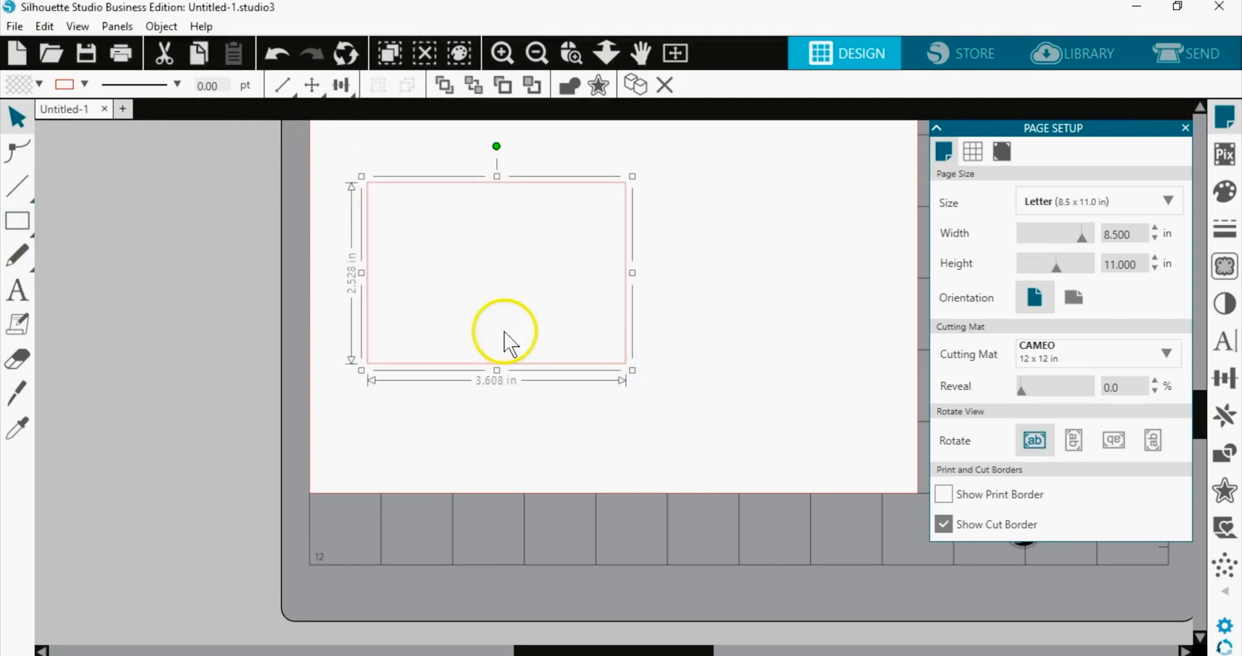
- Slice the rectangle into five pieces with four straight, solid, auto-applied Knife cuts running diagonally upward to the right, and leave the tool
left_click(22, 389)
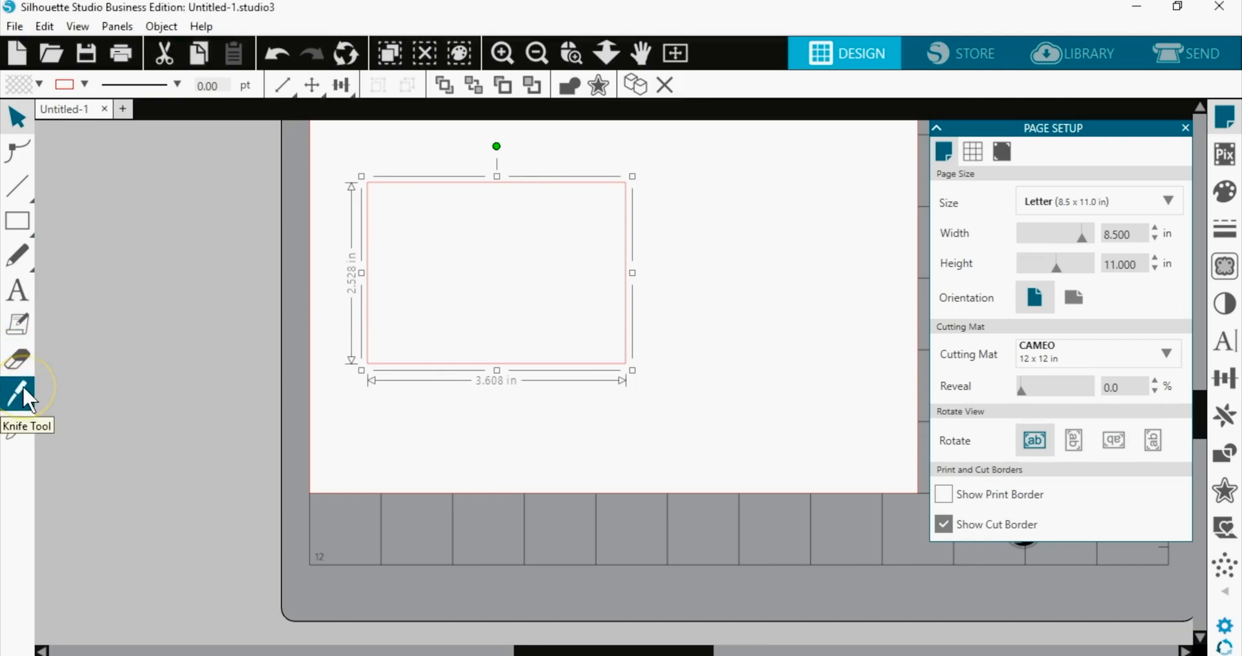
left_click(123, 58)
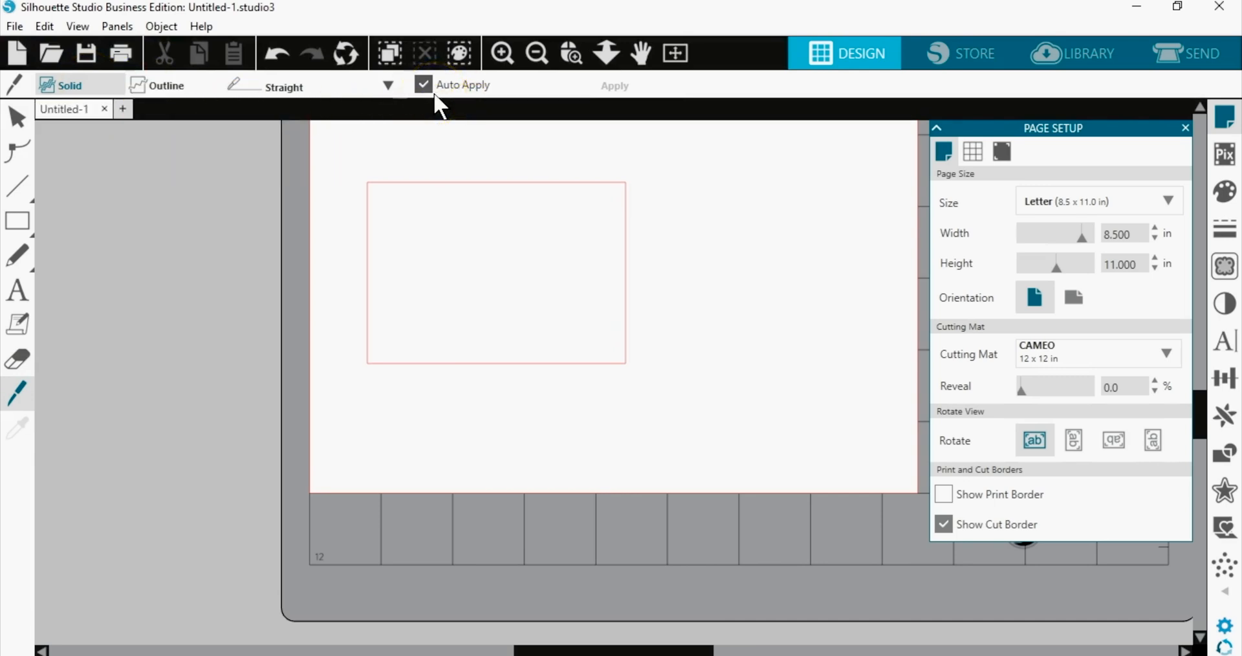
mouse_move(346, 235)
left_mouse_down()
mouse_move(419, 200)
mouse_move(460, 147)
left_mouse_up()
left_click_drag(355, 274, 545, 154)
mouse_move(341, 313)
left_mouse_down()
mouse_move(540, 249)
mouse_move(647, 189)
left_mouse_up()
left_click_drag(347, 353, 675, 266)
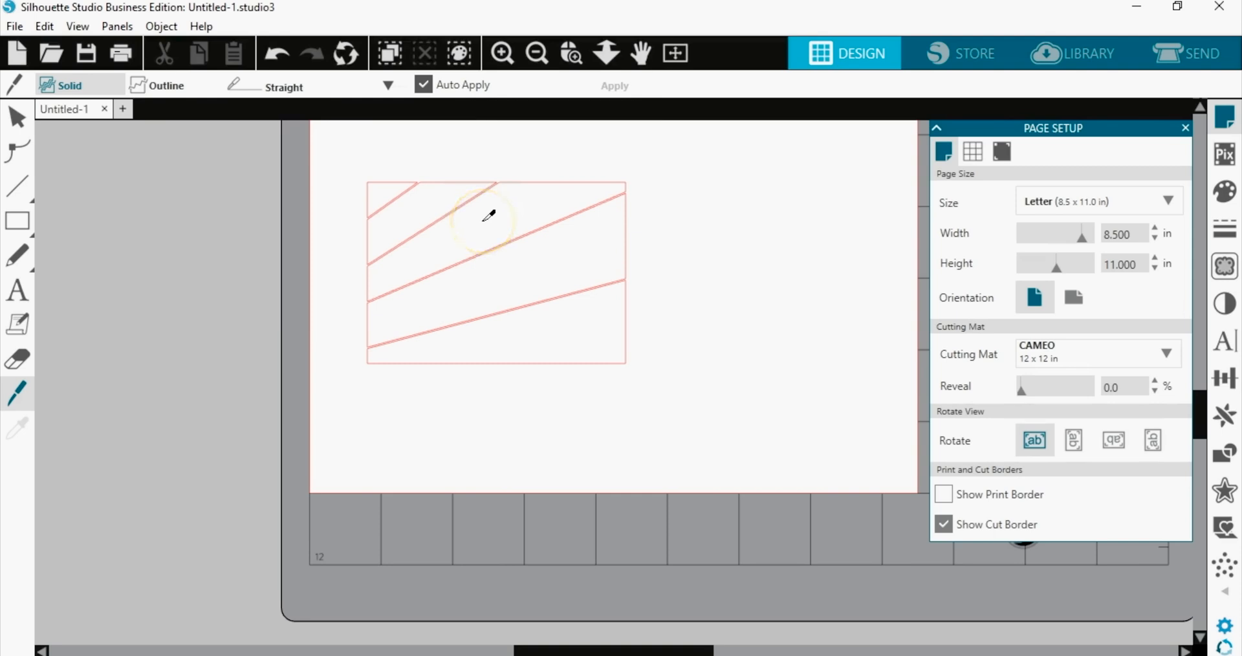
key("v")
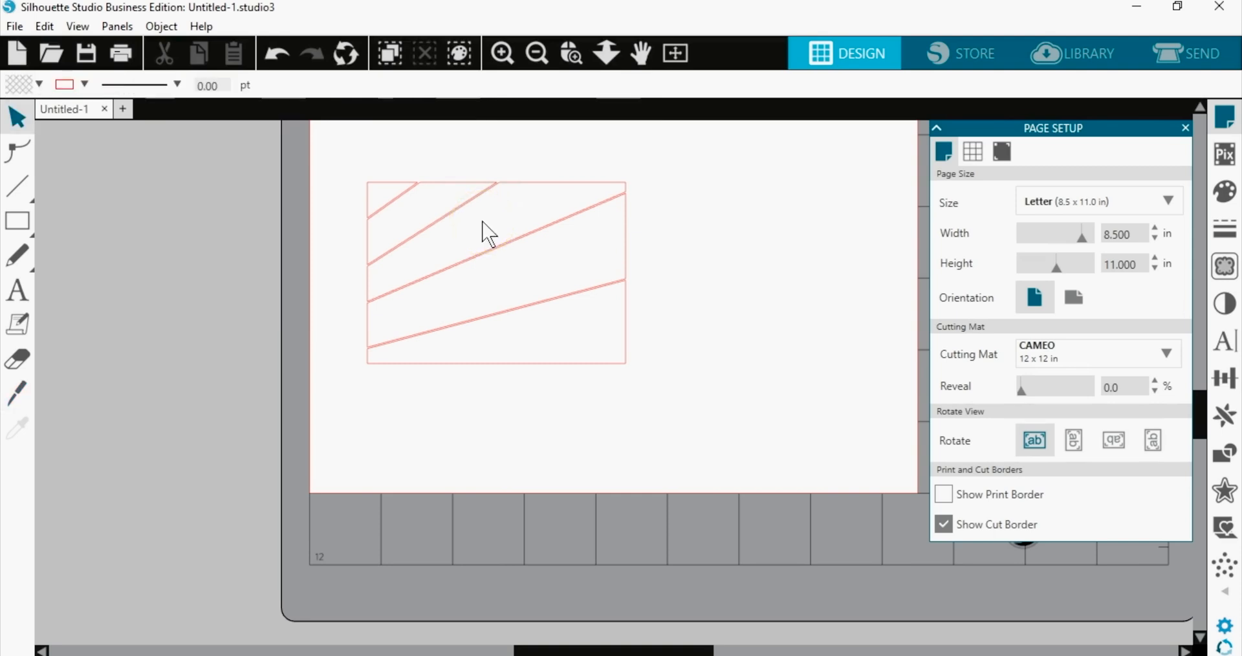
- Check the individual slices by selecting them, and move the lowest slice down and slightly right, away from the others
left_click(603, 255)
left_click(640, 252)
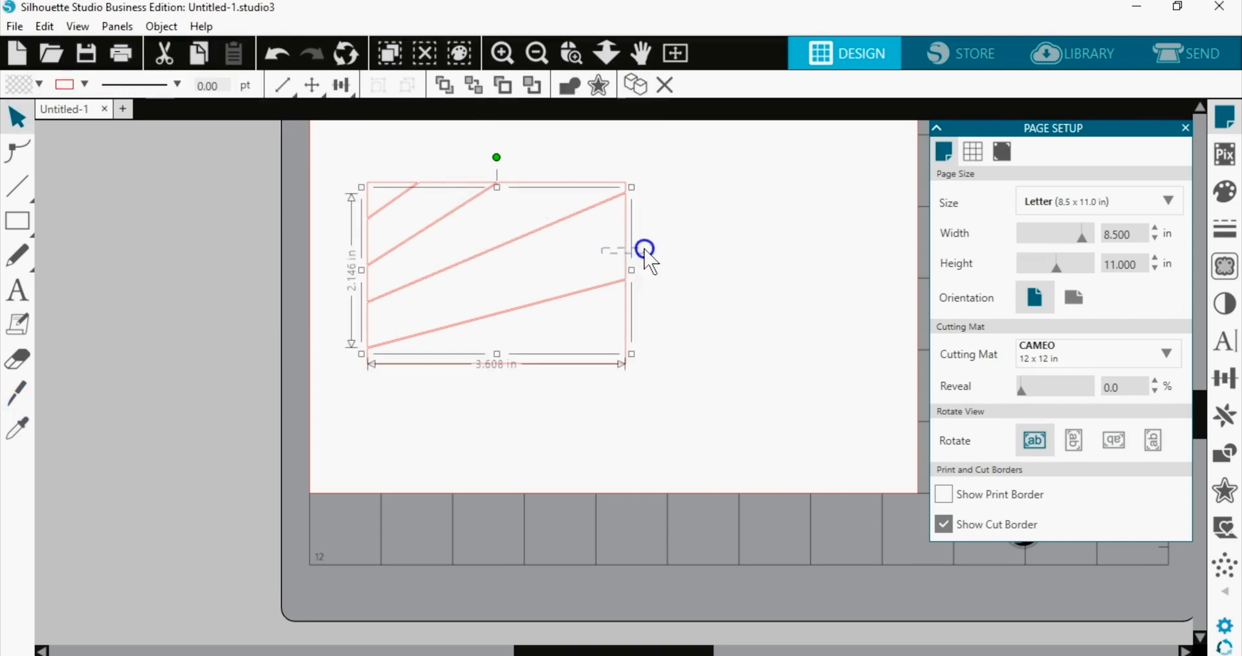
left_click(619, 252)
left_click(641, 252)
left_click(607, 339)
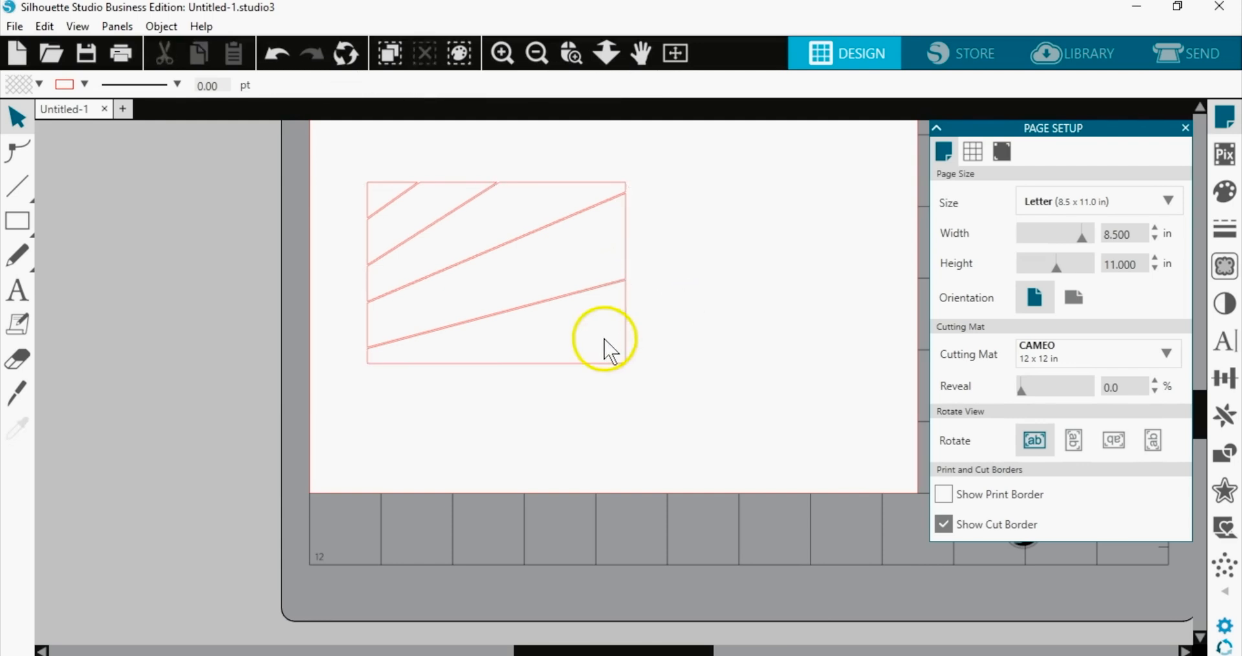
left_click_drag(623, 374, 651, 427)
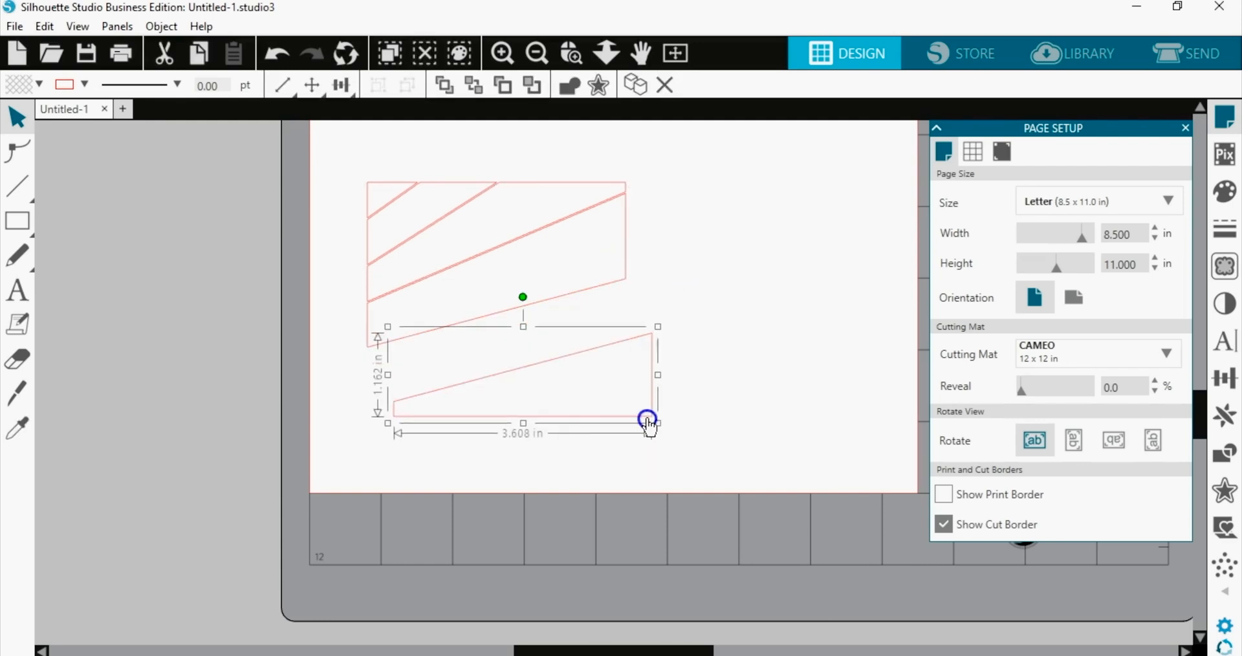
- Set the action after using the knife back to Choose Select in the tool preferences and confirm
left_click(632, 259)
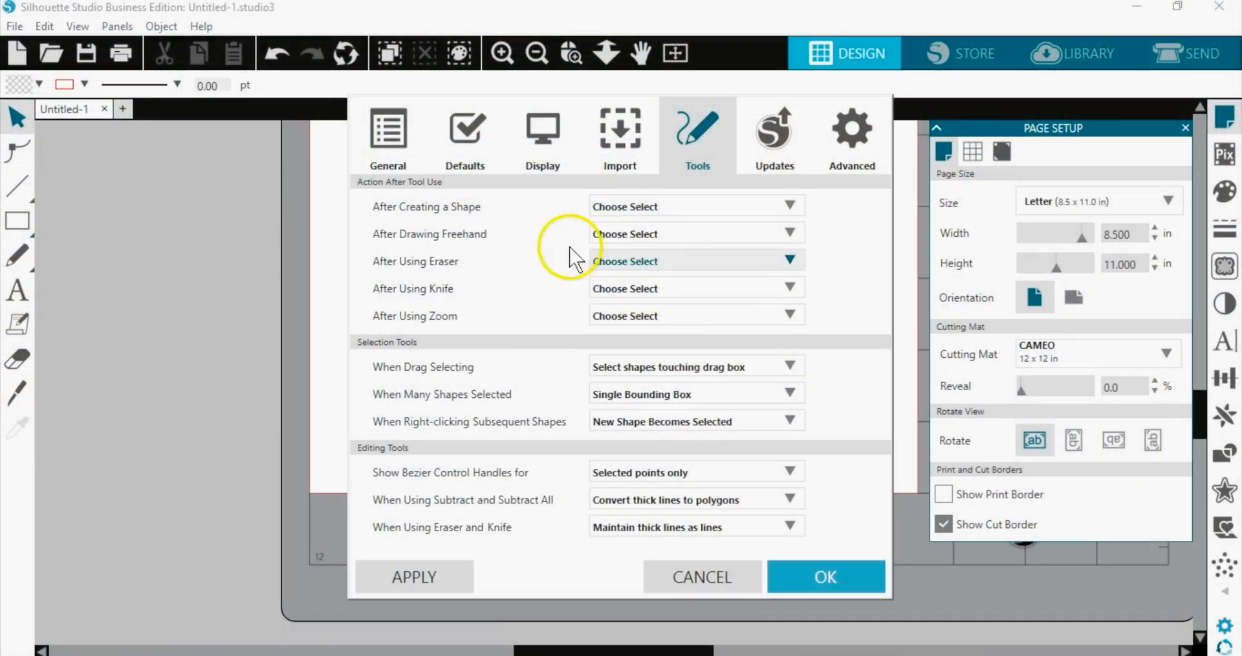
left_click(608, 290)
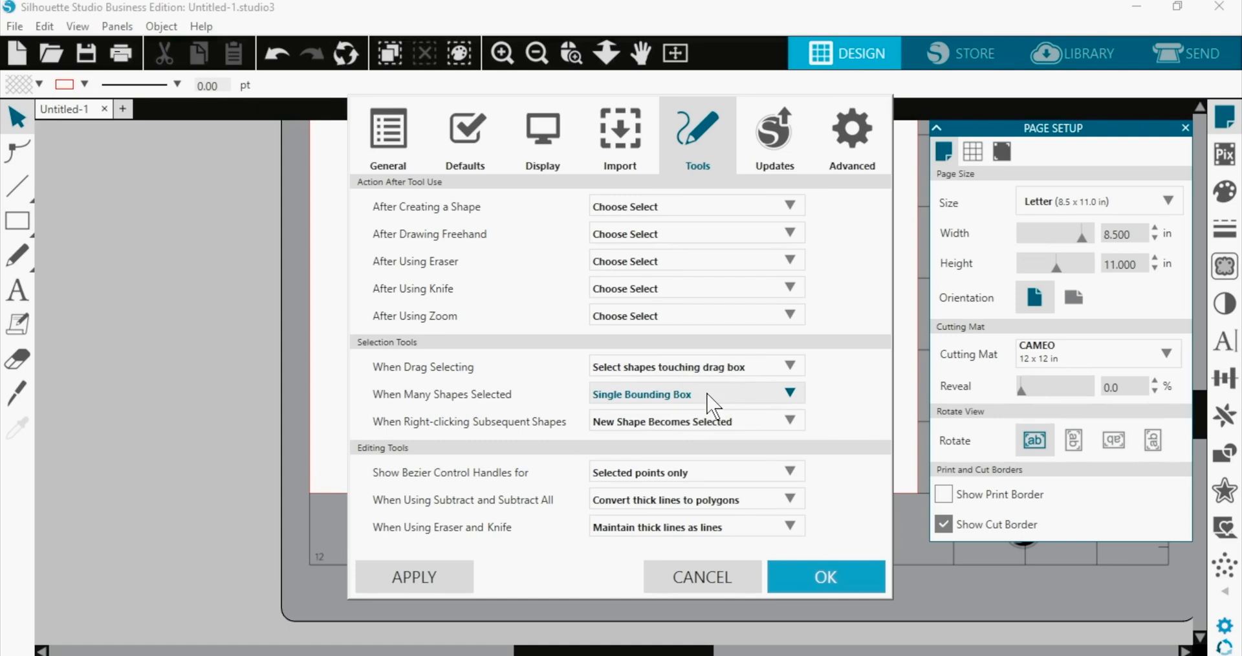
left_click(801, 573)
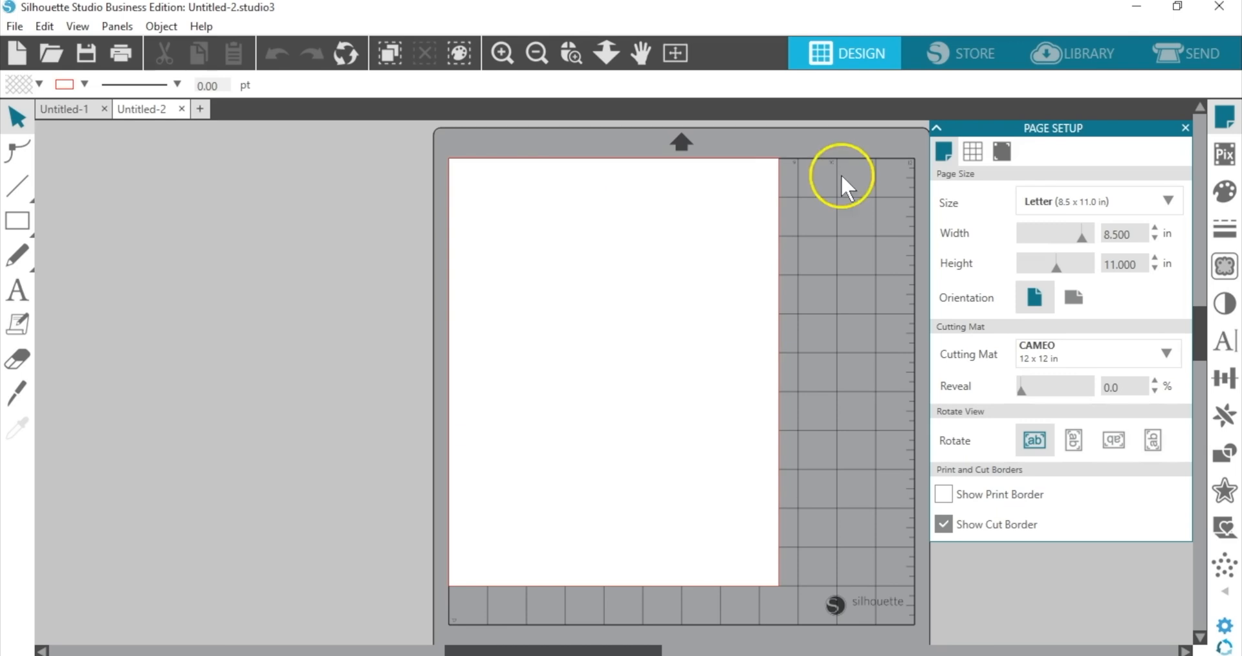
- Search the library for "camera box" and add the 3d instant camera box design to the Untitled-2 document
left_click(1084, 52)
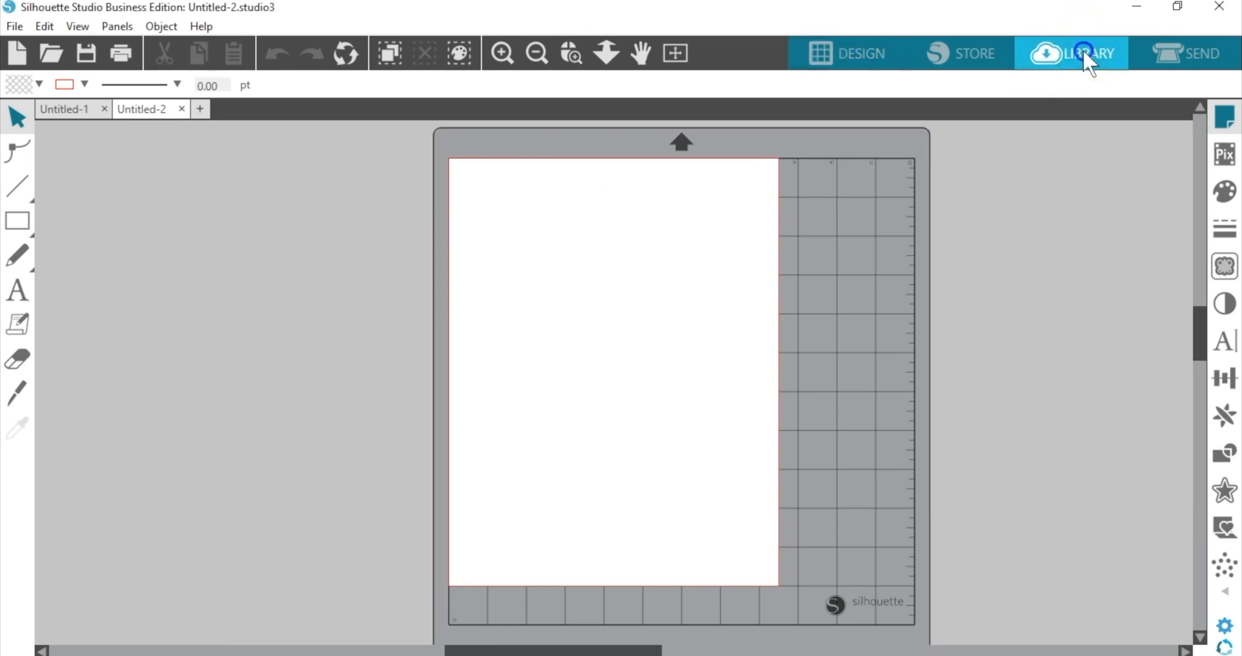
left_click(290, 75)
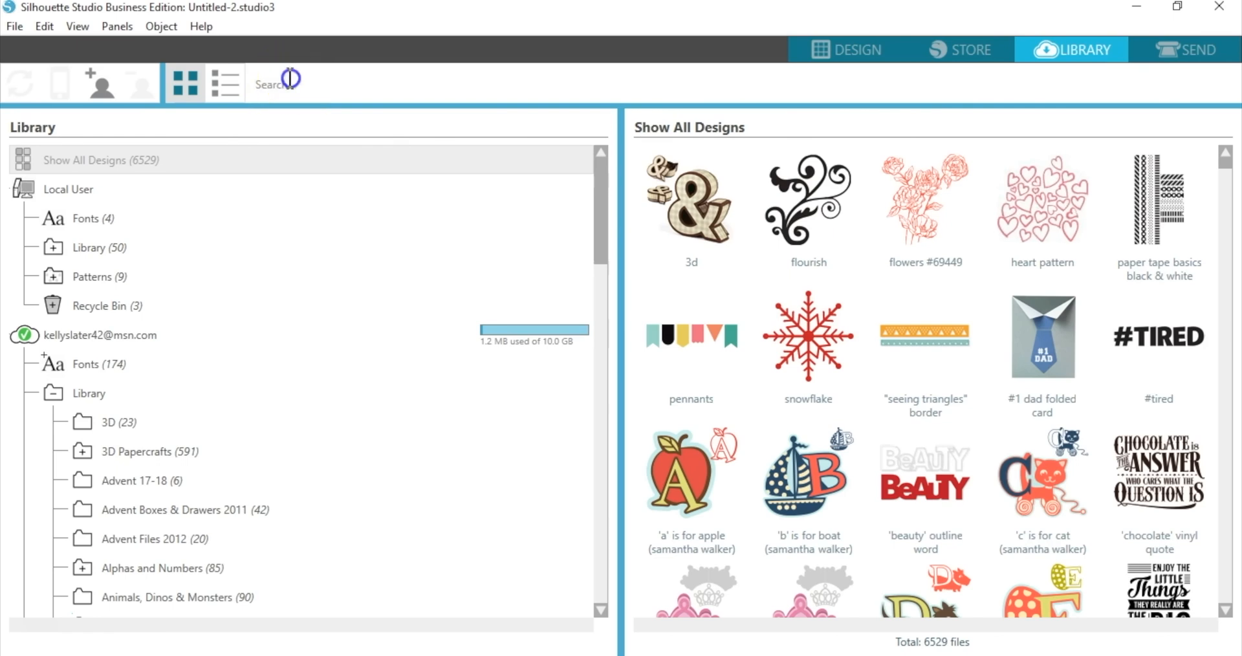
type("camera")
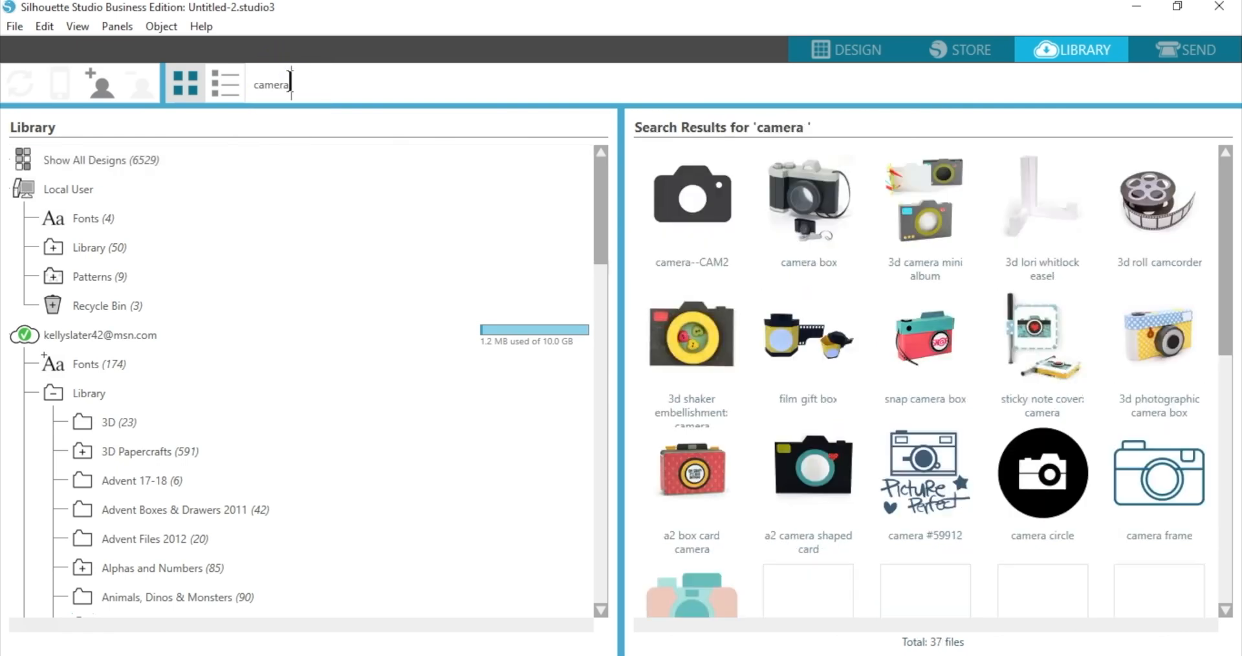
type(" box")
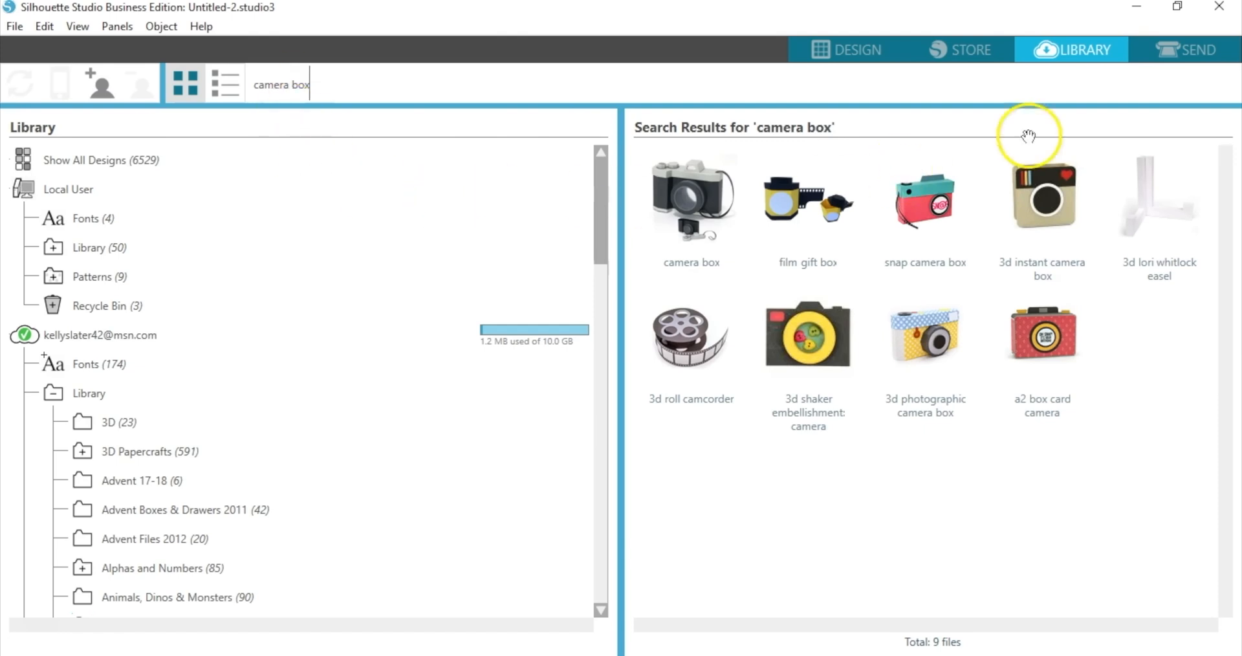
left_click(1055, 216)
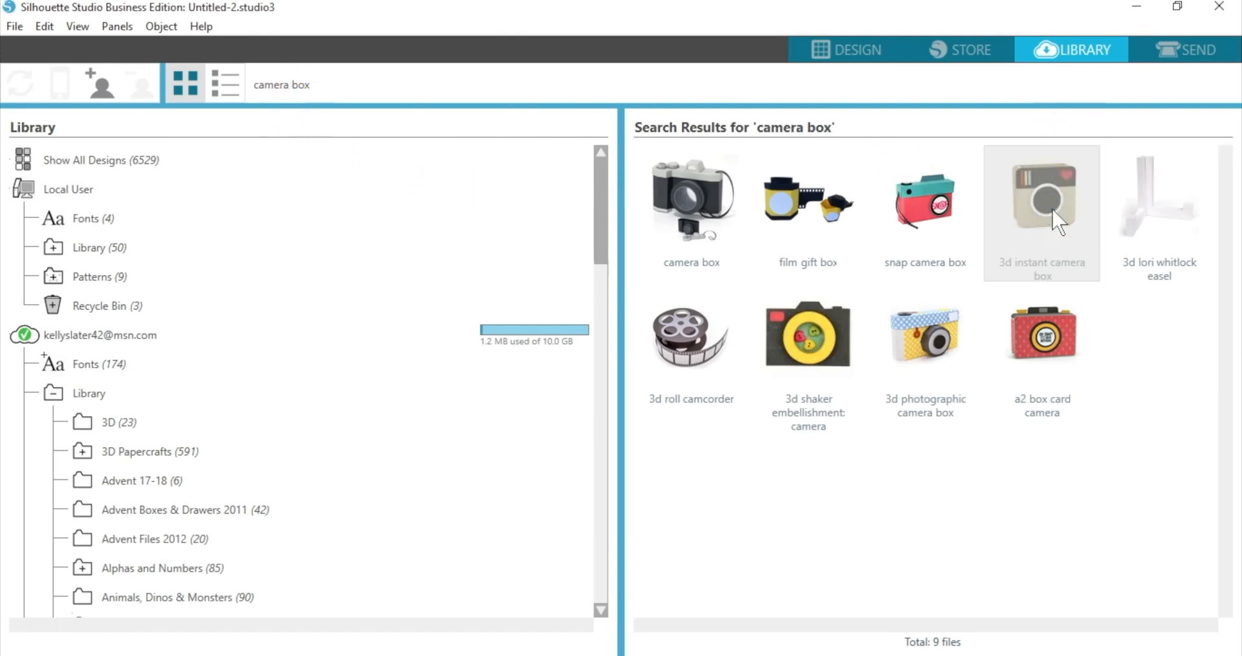
double_click(1054, 211)
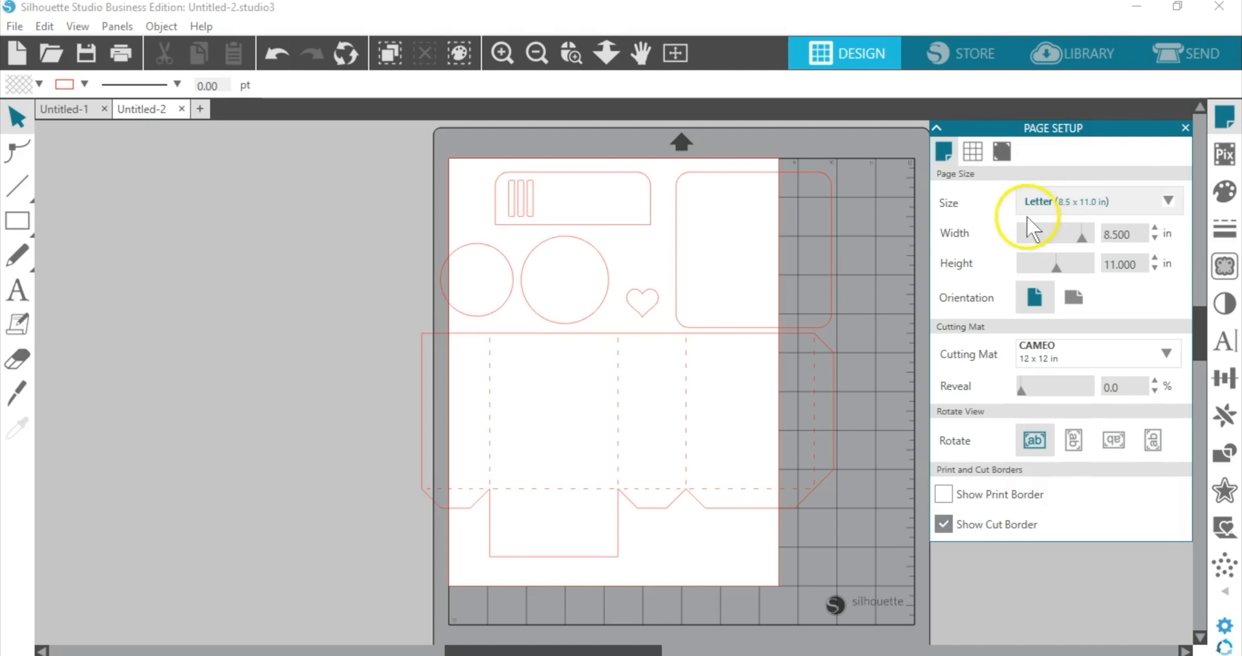
- Set the page size to Automatic (CAMEO) and move the camera box design fully inside the page
left_click(1085, 209)
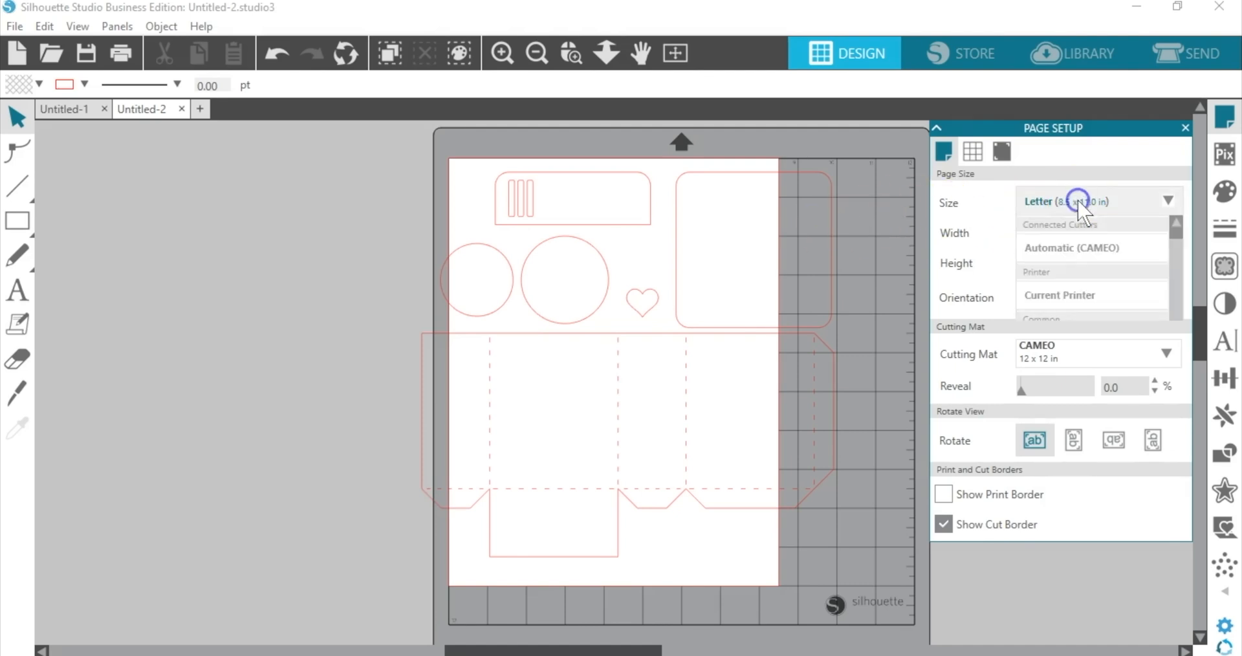
left_click(1070, 249)
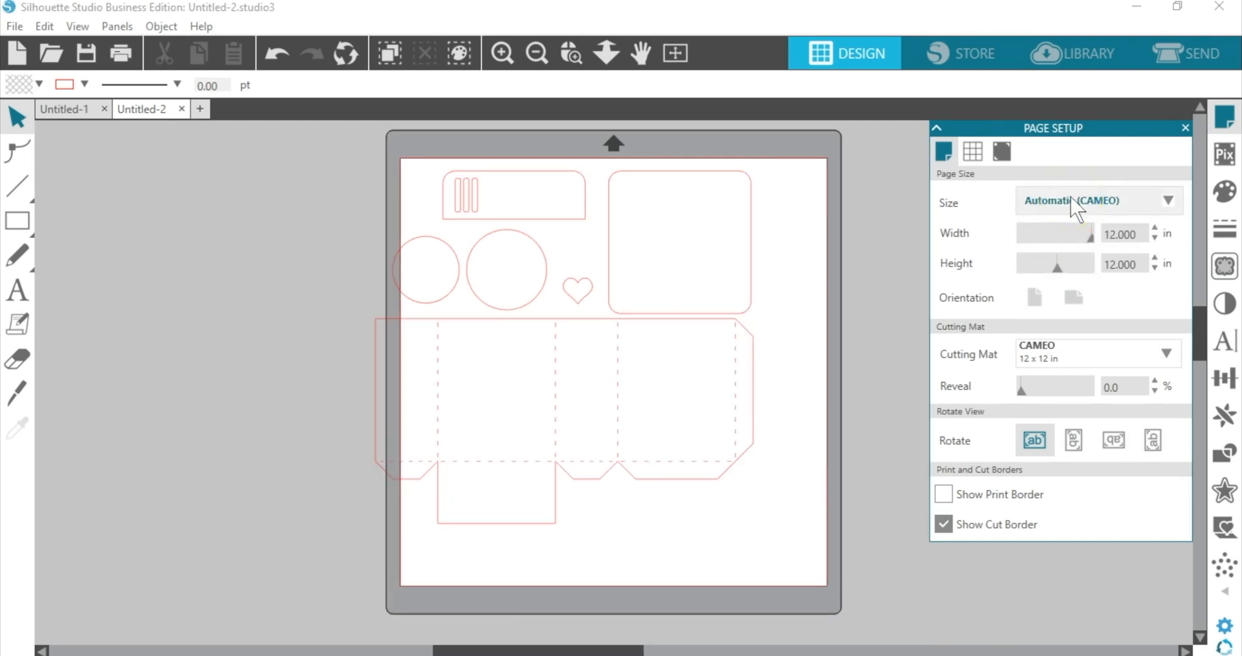
left_click_drag(751, 277, 795, 290)
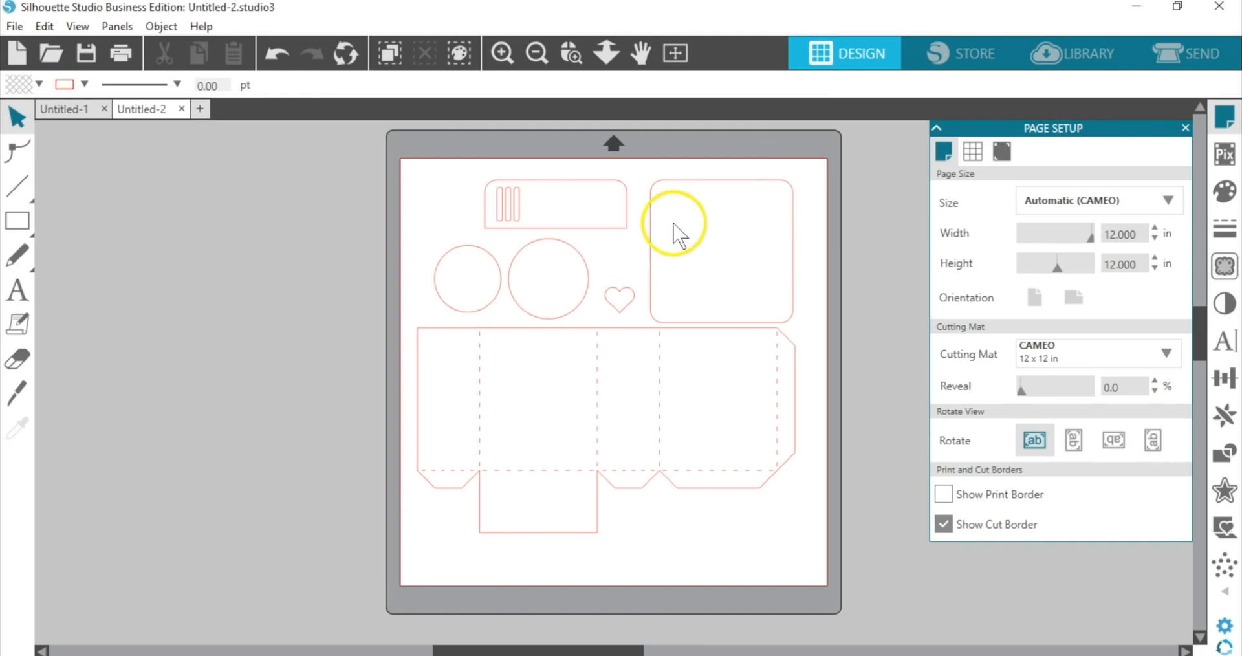
- Ungroup the whole camera box design into its individual pieces
left_click(650, 248)
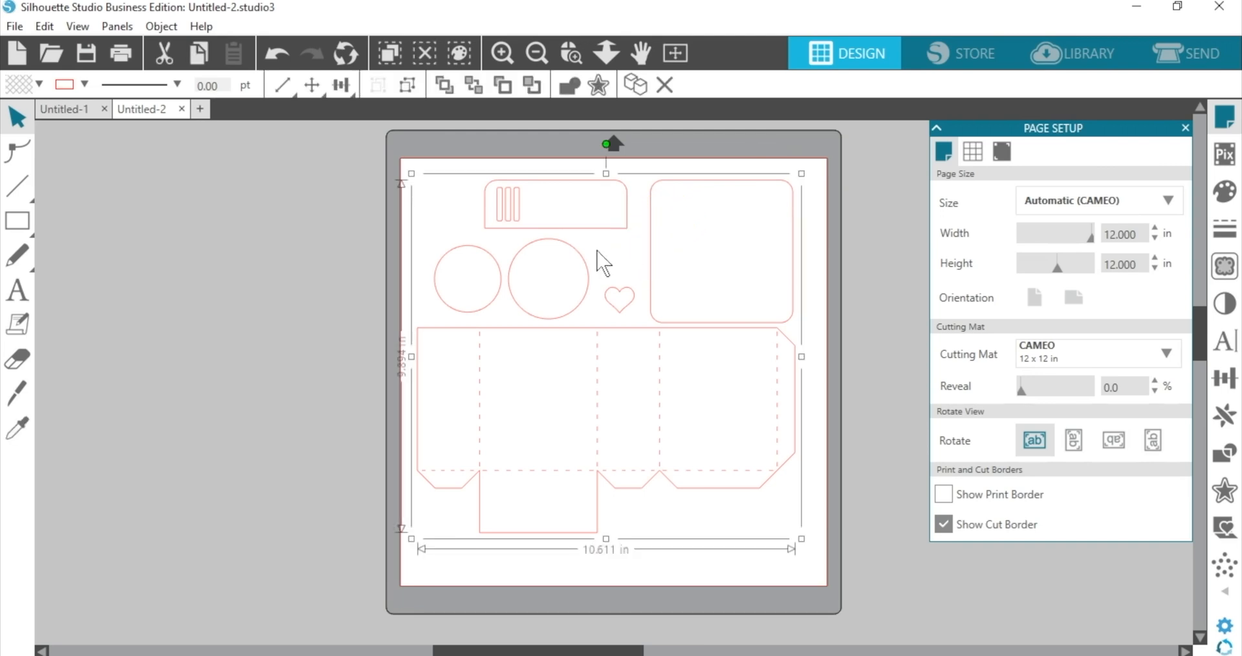
left_click(408, 87)
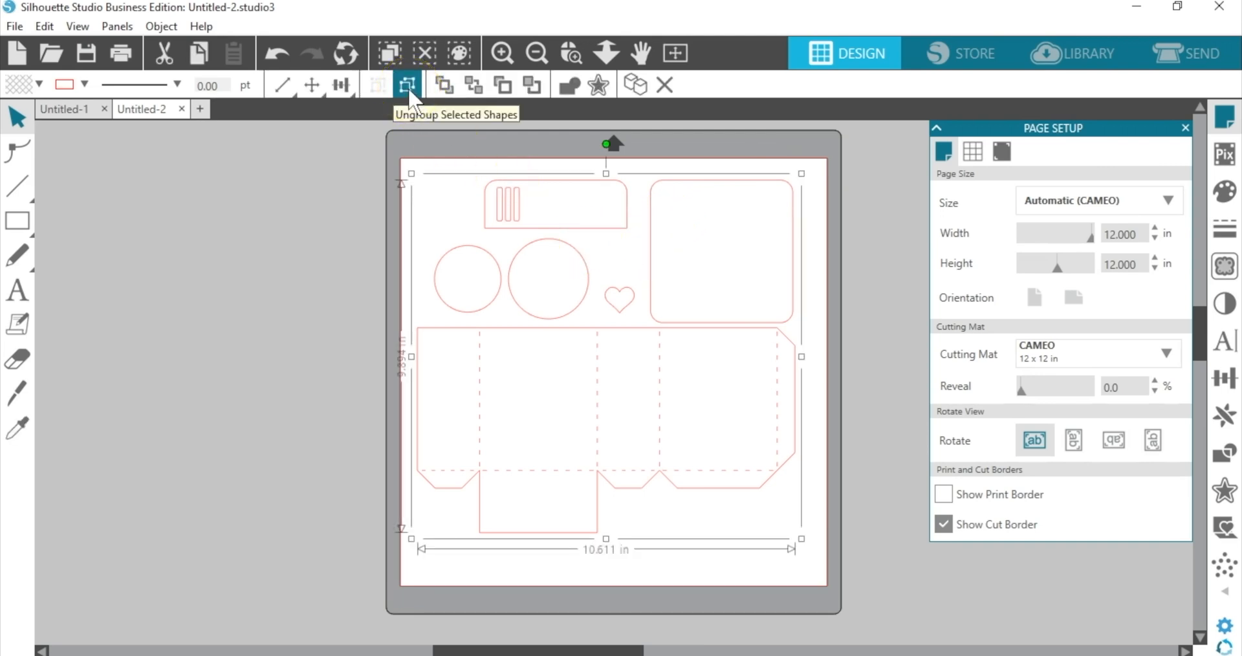
left_click(408, 91)
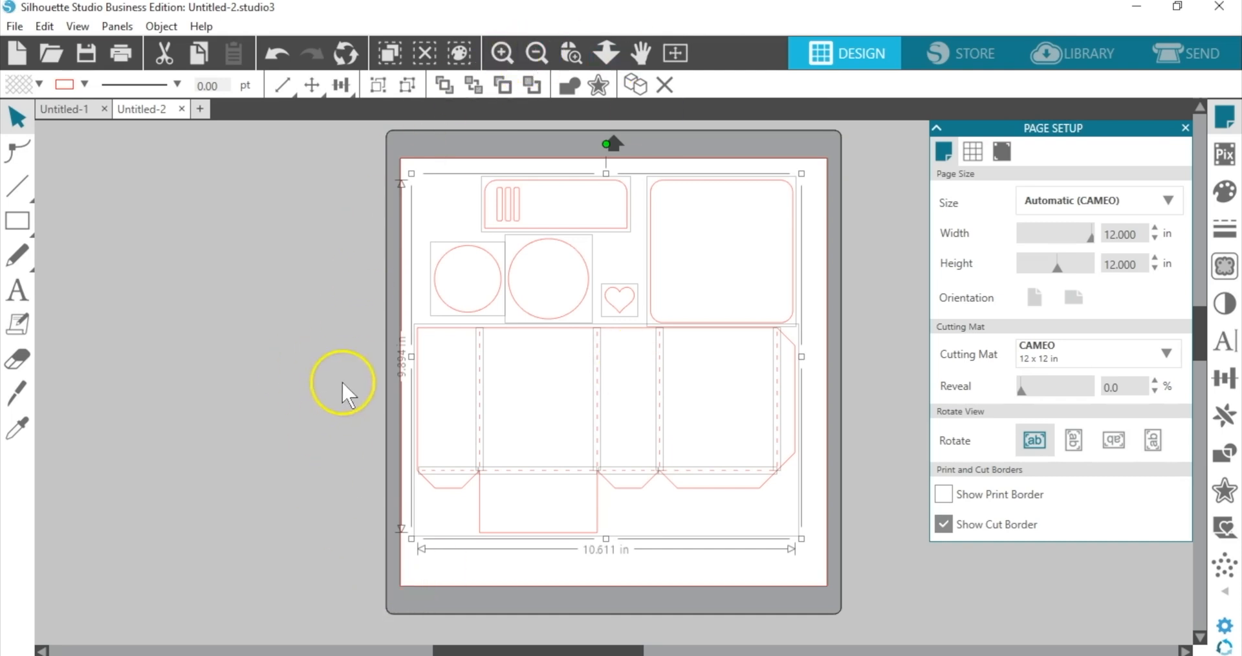
- Close the page settings and group the large box body outline with its dashed fold lines
left_click(572, 52)
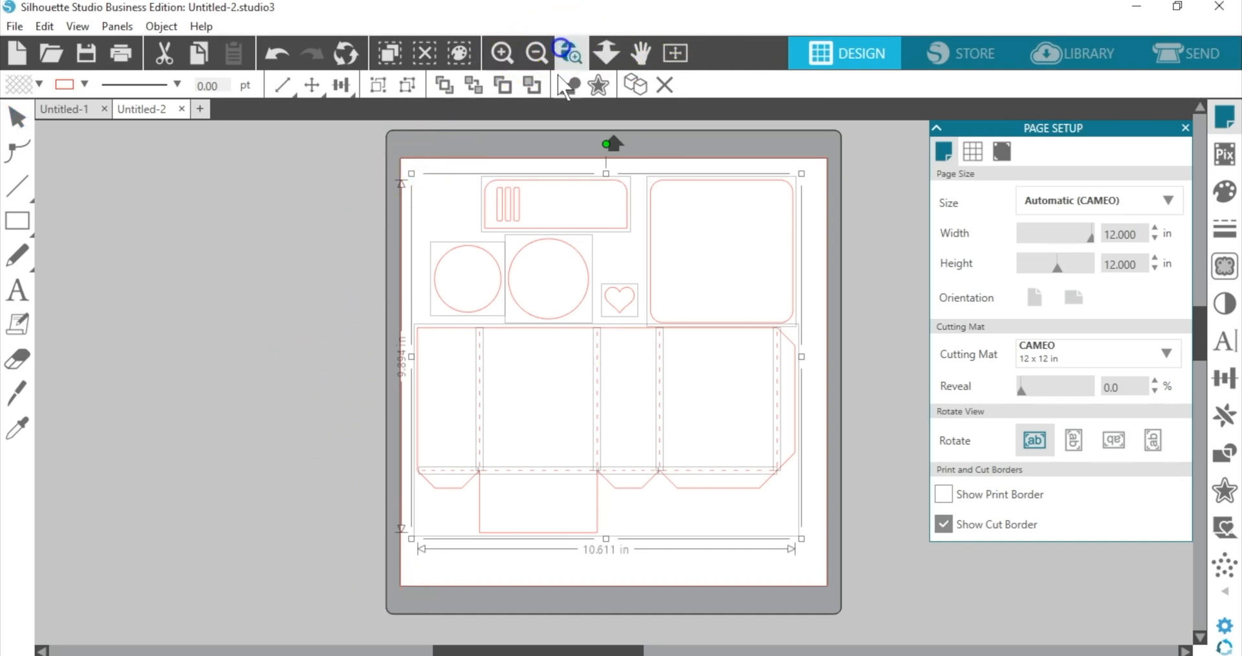
left_click_drag(361, 315, 873, 584)
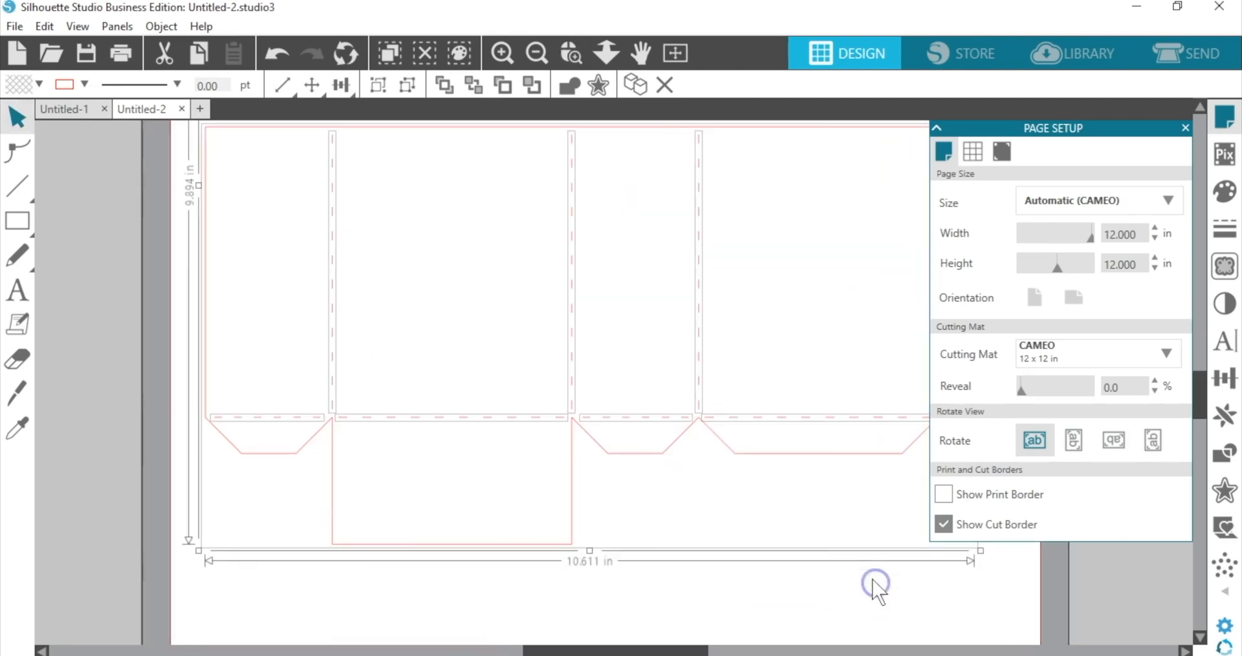
left_click(1185, 127)
scroll(1006, 288, "up", 2)
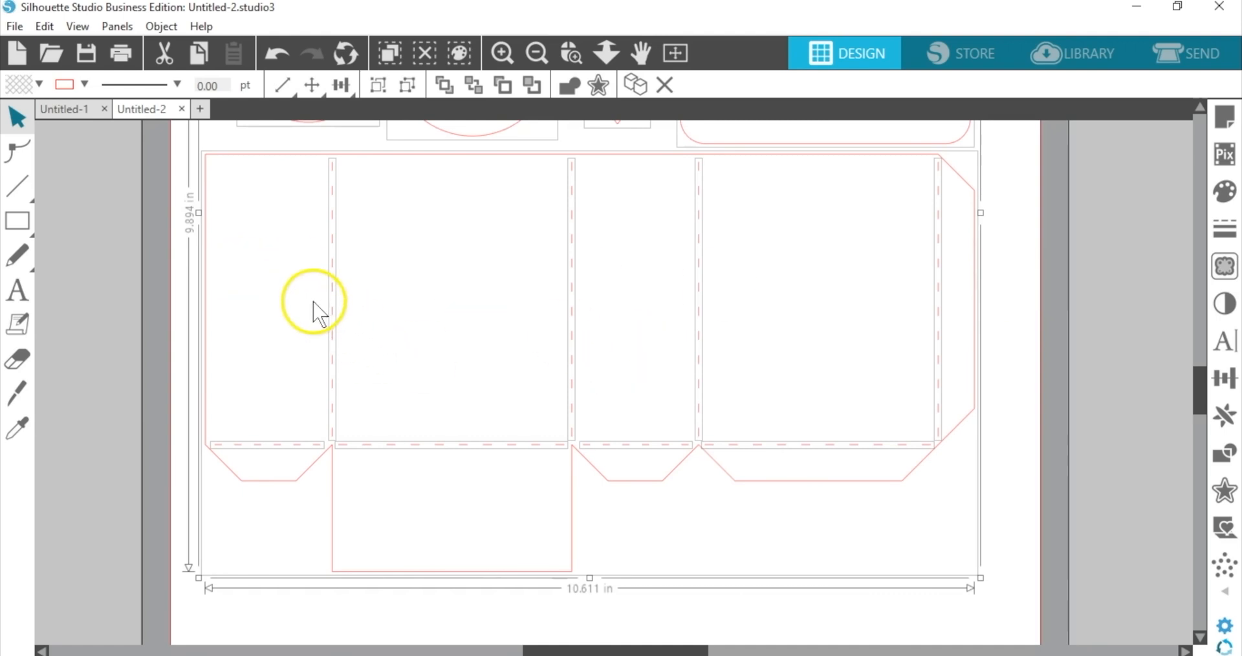
left_click(173, 165)
left_click_drag(172, 165, 1048, 549)
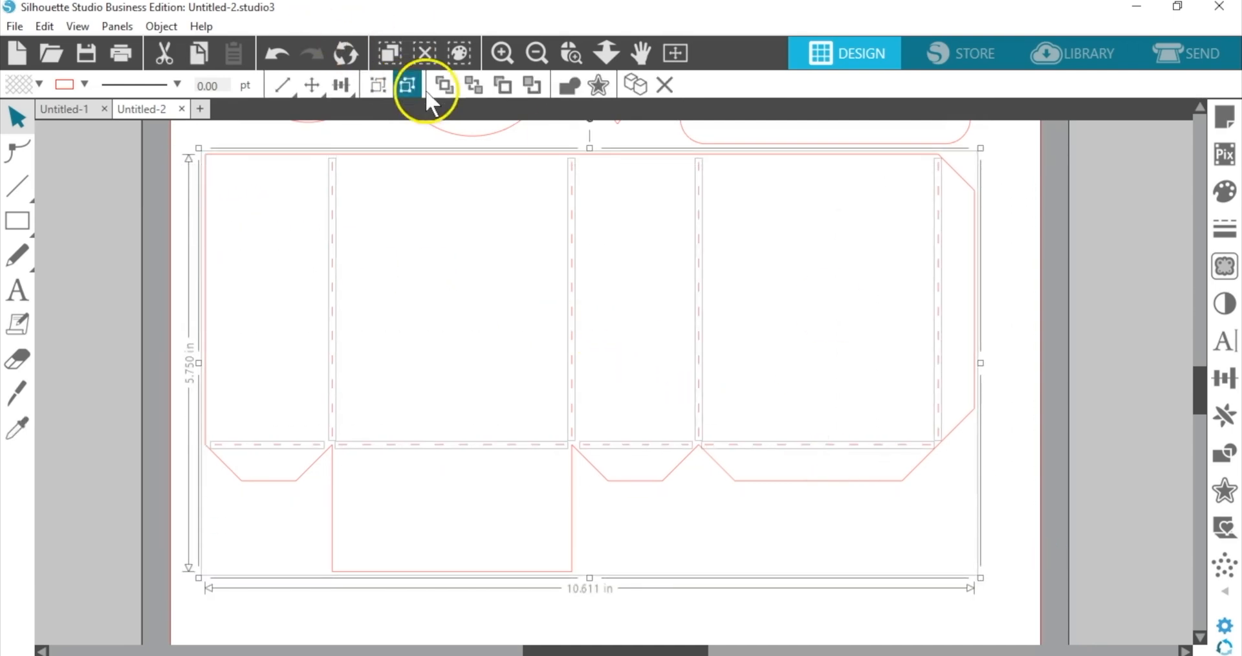
left_click(378, 80)
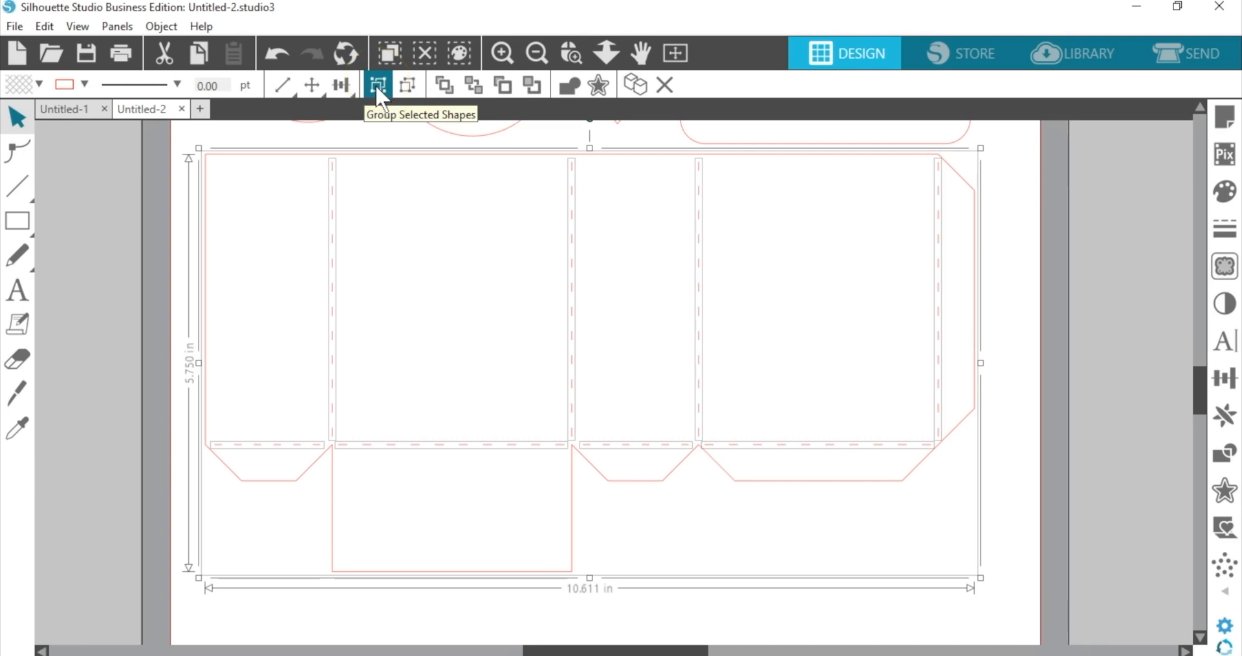
left_click(375, 84)
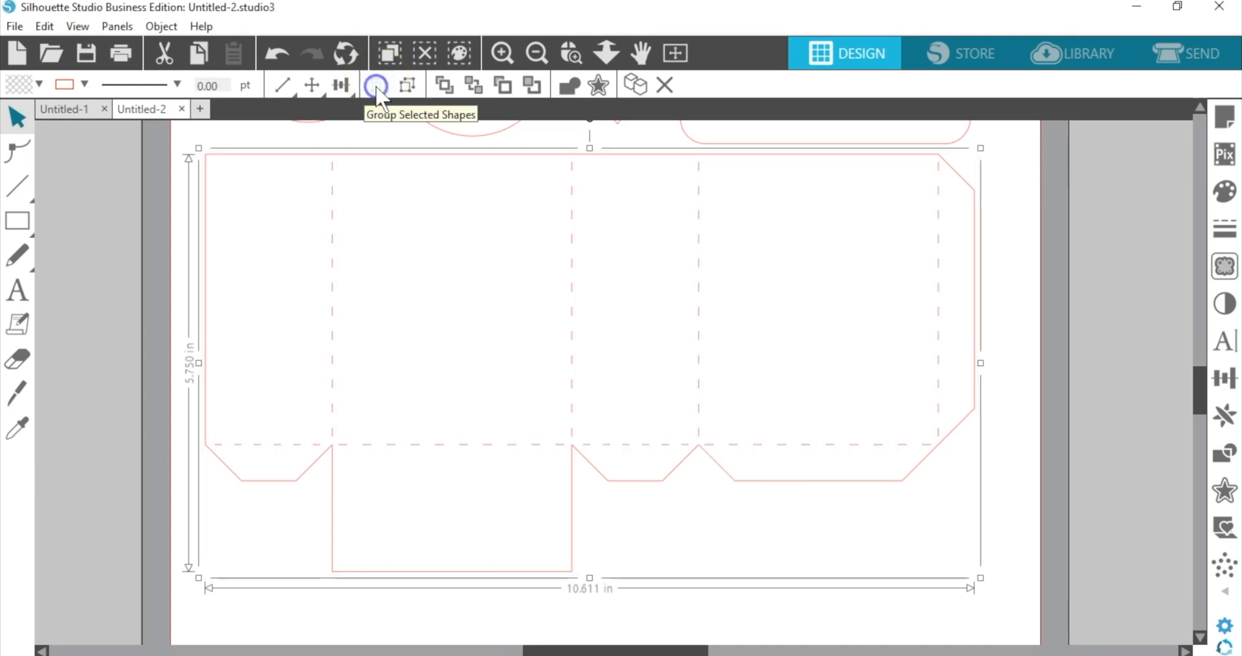
- Move the grouped box body slightly down and to the left on the page
left_click(553, 275)
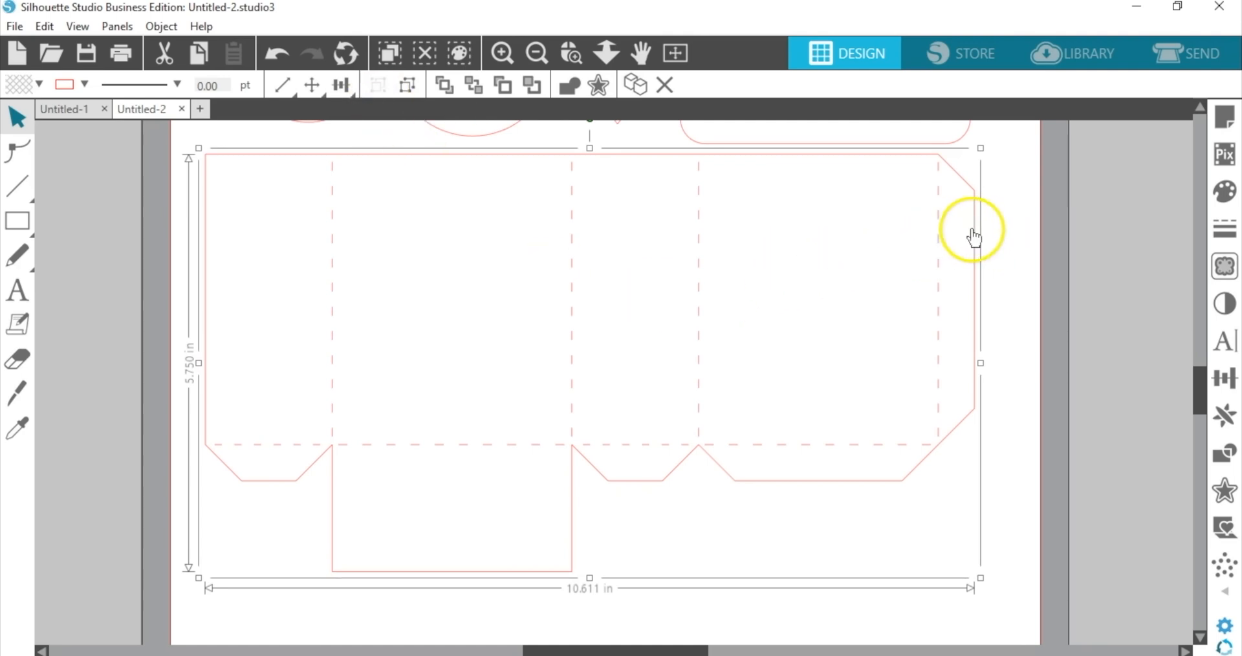
mouse_move(976, 236)
left_mouse_down()
mouse_move(904, 279)
mouse_move(965, 281)
mouse_move(968, 247)
left_mouse_up()
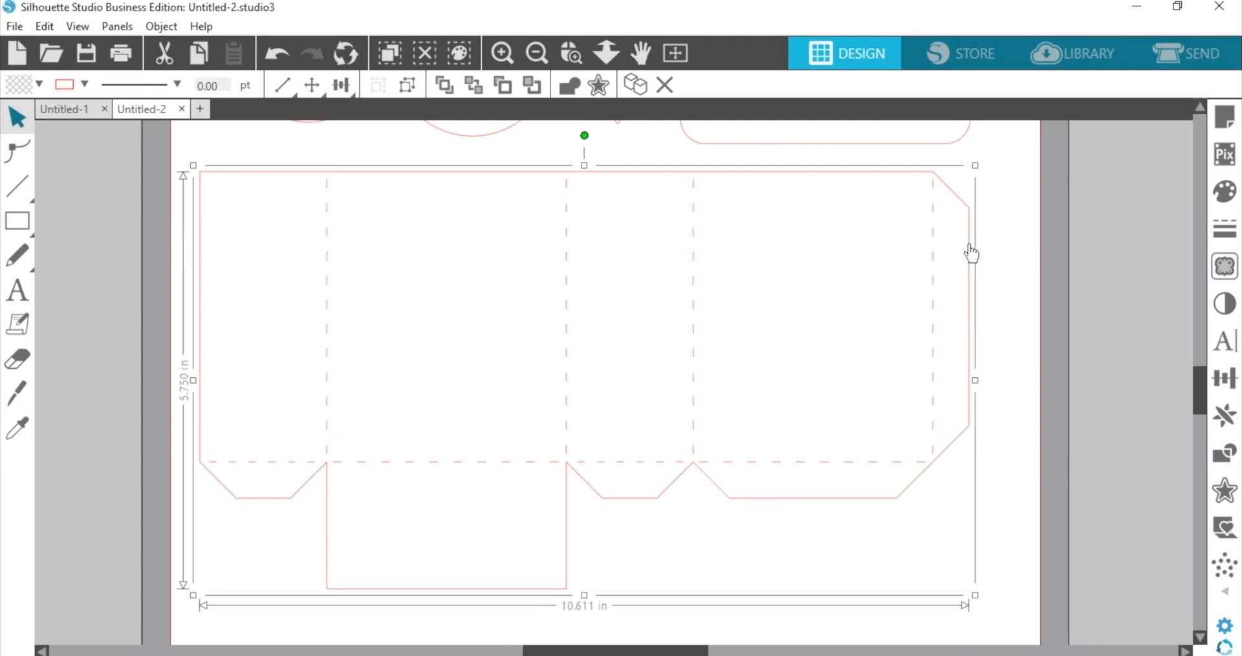
left_click(676, 54)
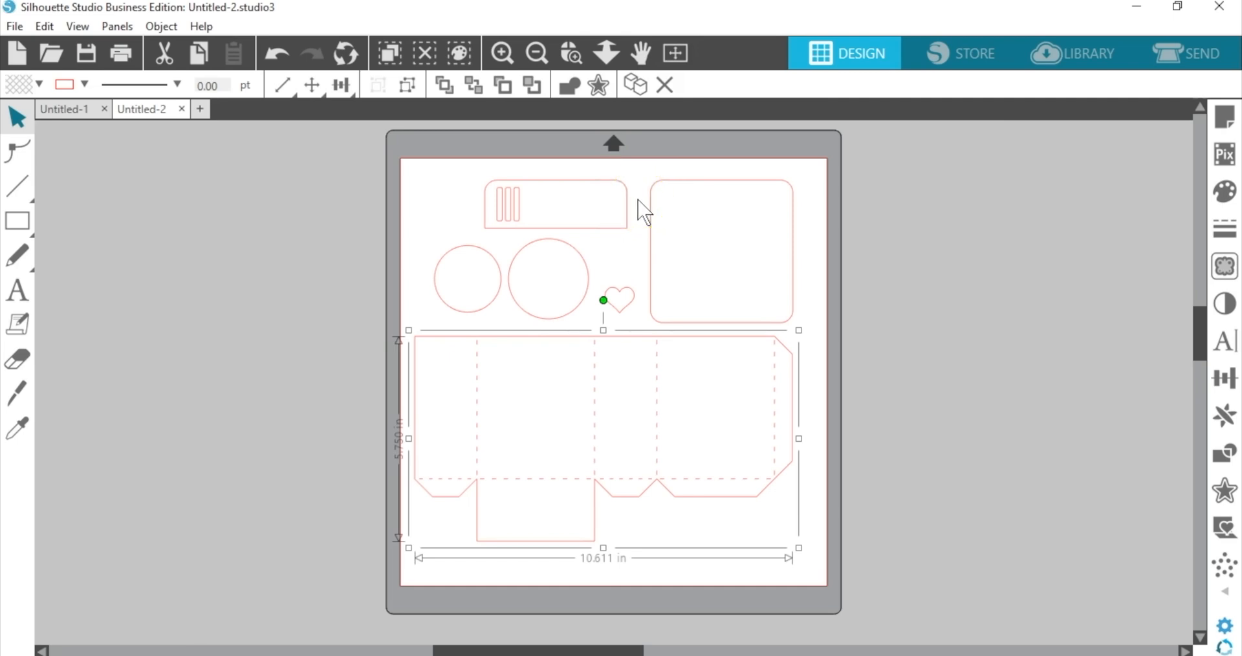
- Fill the 4 in wide panel containing the three narrow bars with black
left_click(575, 184)
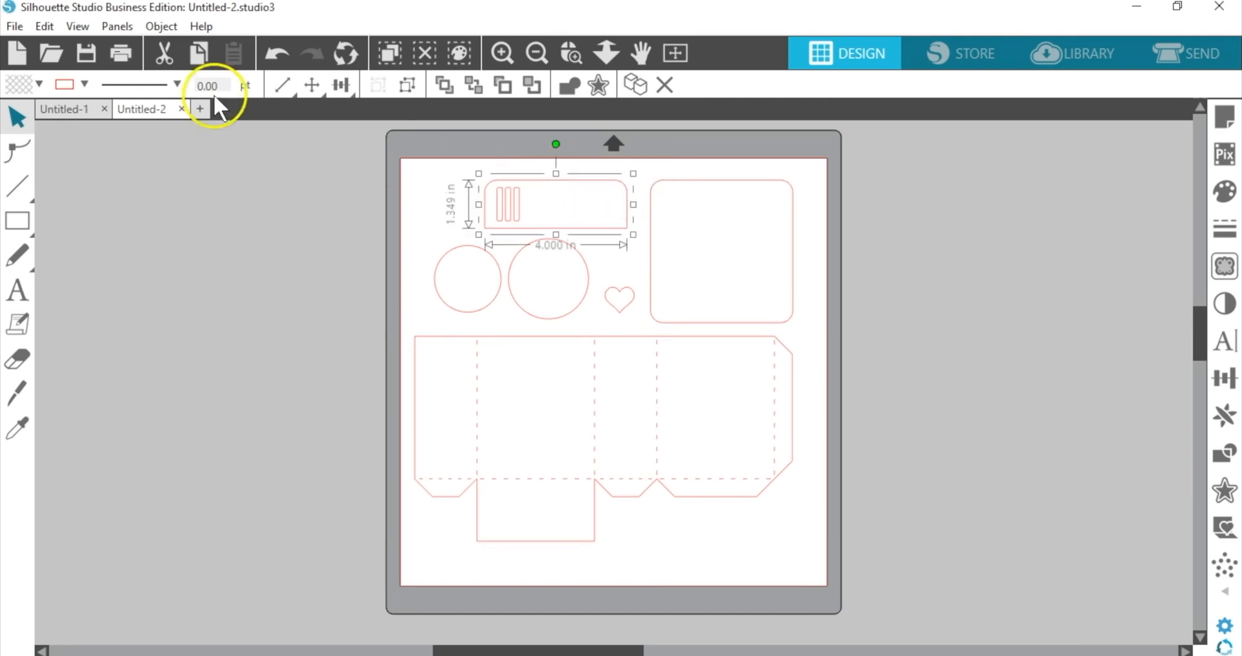
left_click(39, 84)
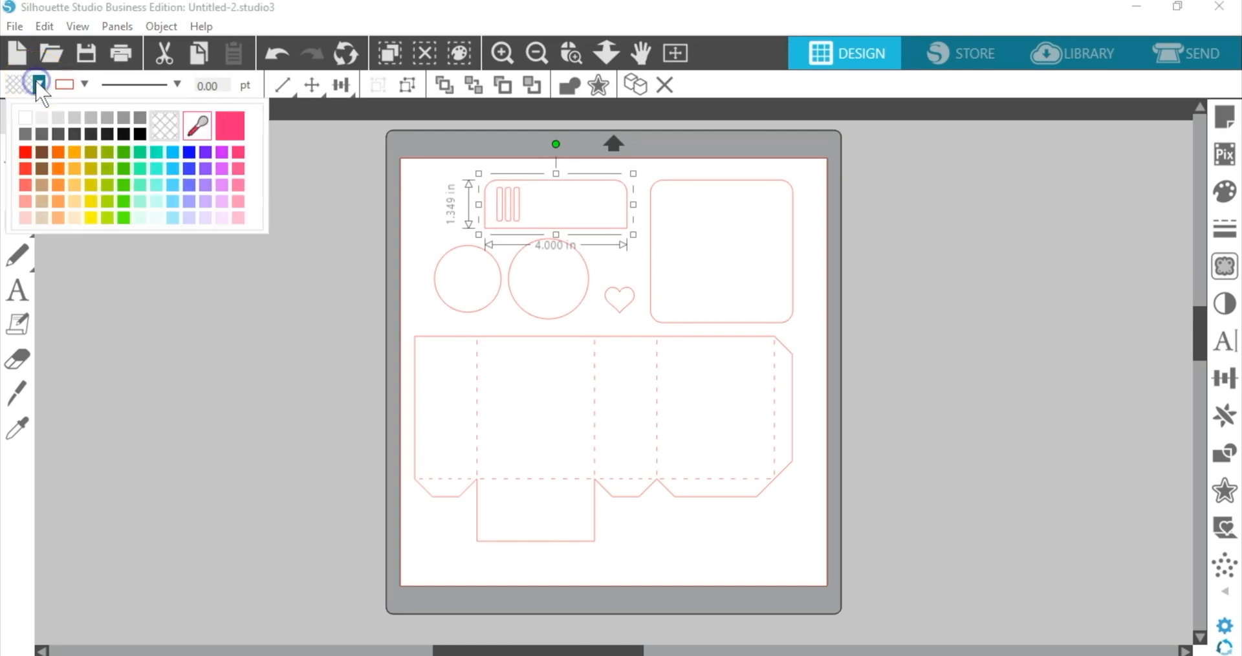
left_click(140, 136)
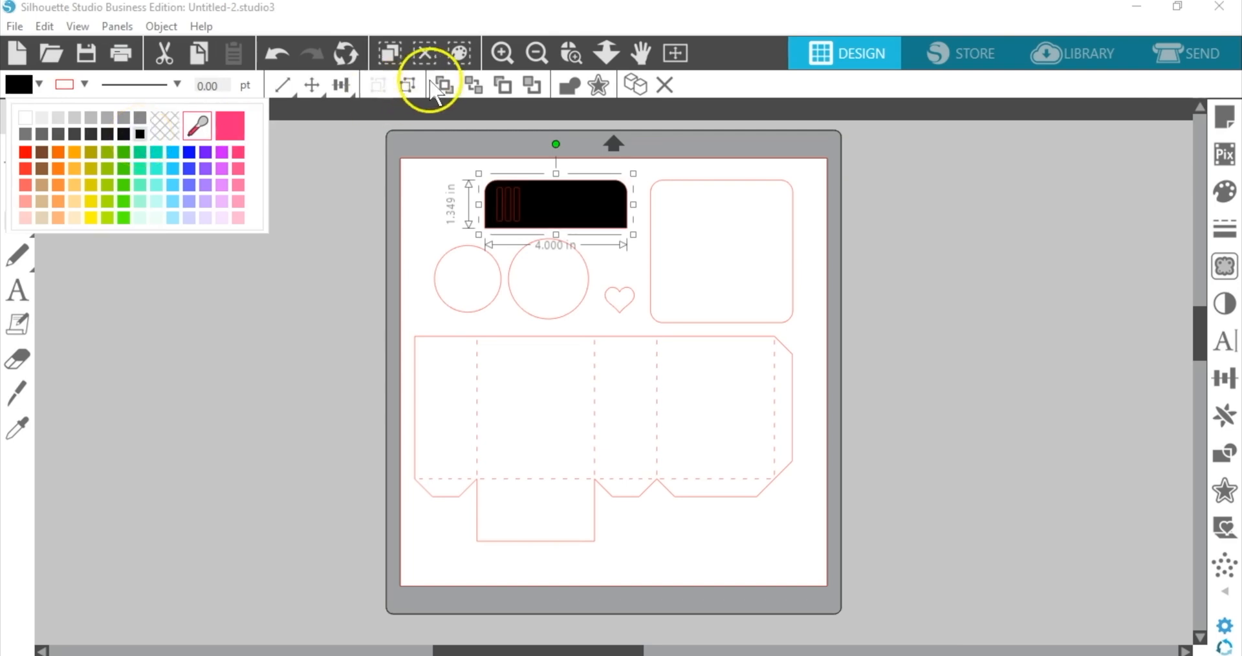
- Ungroup the black panel and move its set of three narrow bars out to the left of it
left_click(504, 62)
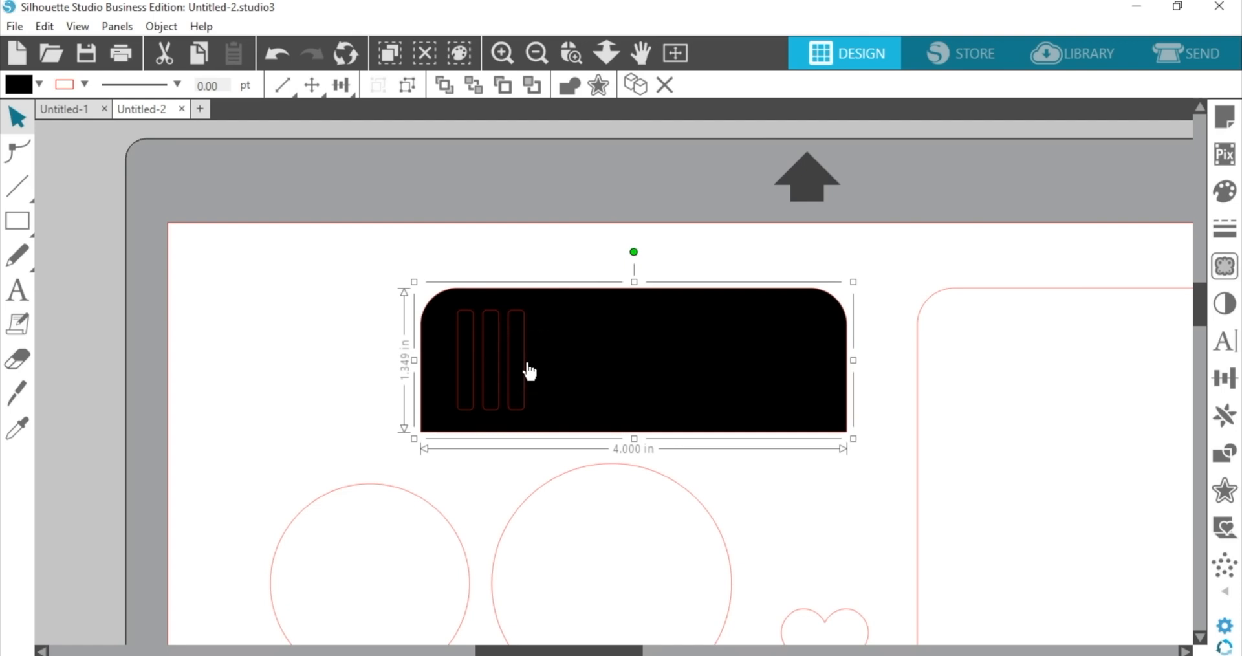
left_click(408, 85)
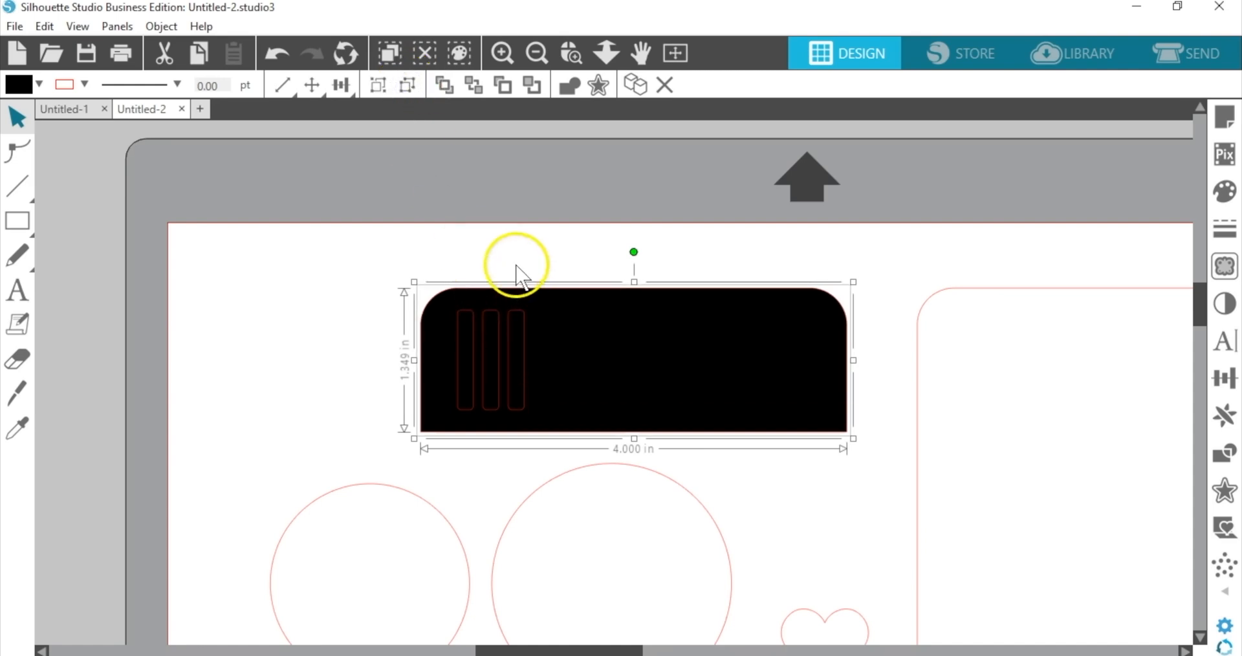
left_click(479, 251)
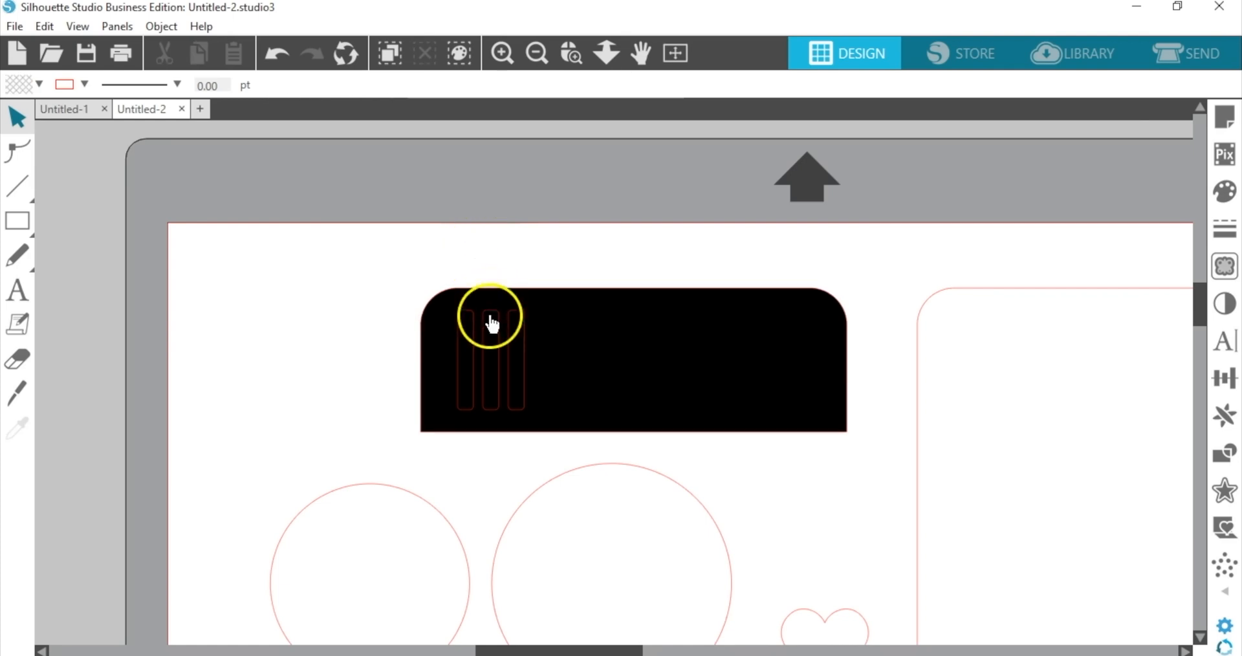
left_click(492, 334)
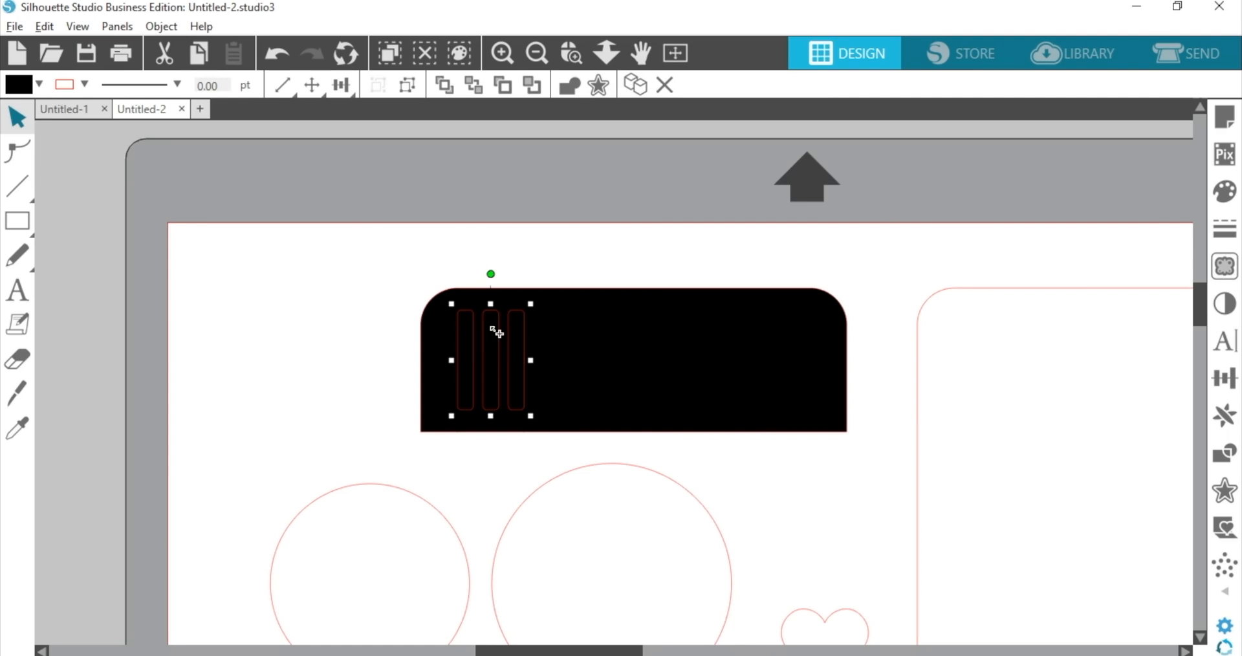
left_click_drag(492, 329, 347, 327)
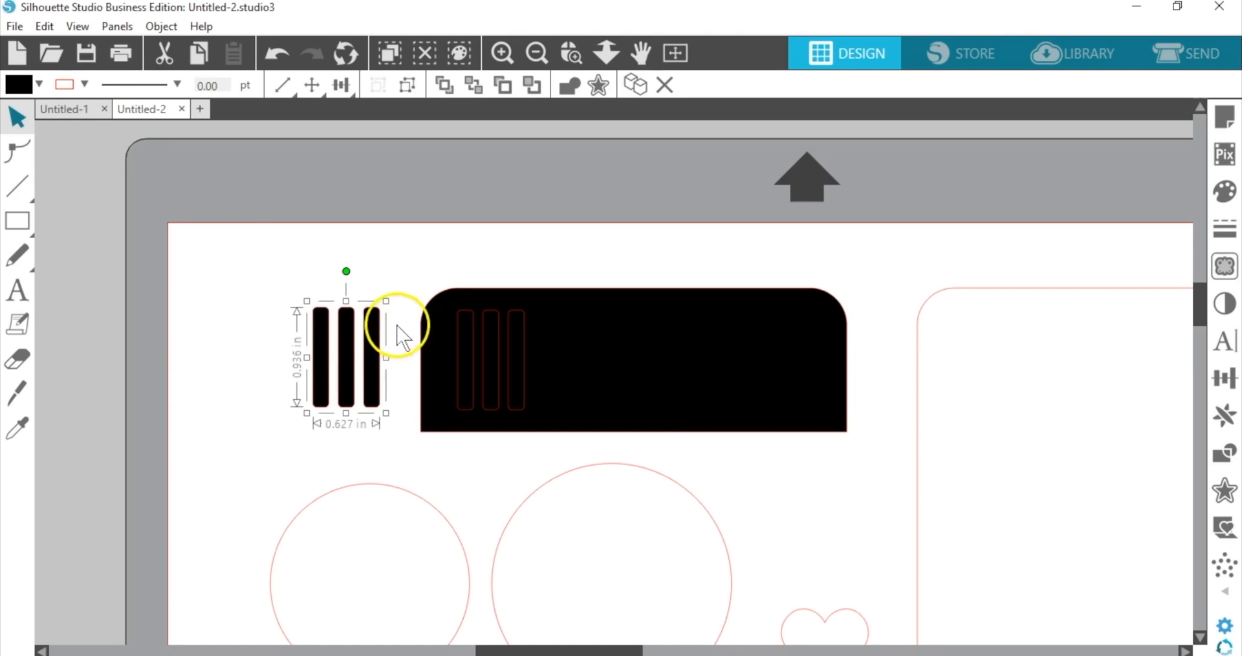
- Group the shapes of the black panel, and ungroup the three narrow bars beside it
left_click_drag(417, 250, 865, 446)
left_click(378, 86)
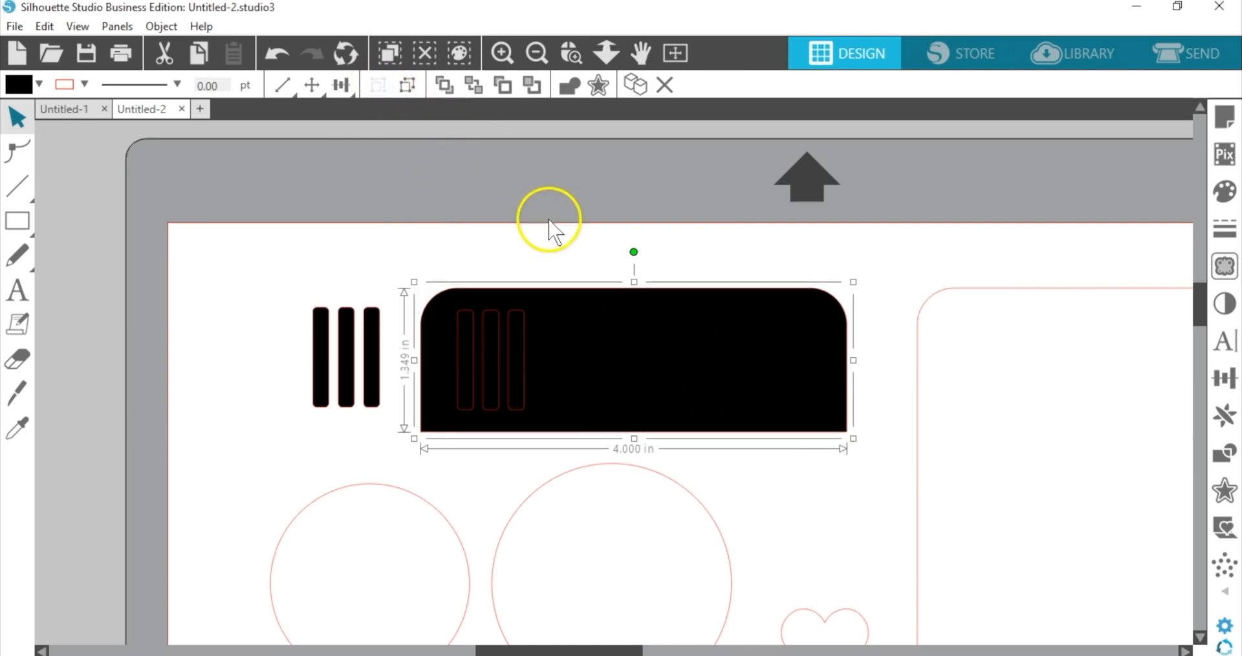
left_click(343, 318)
left_click(405, 89)
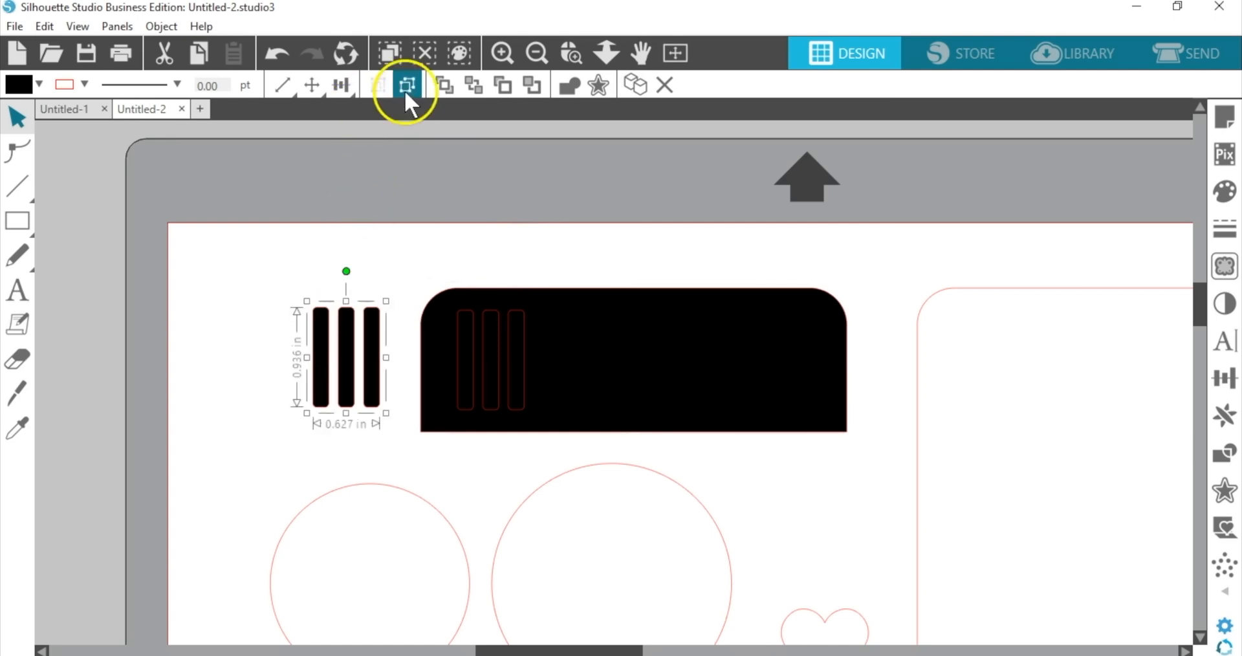
left_click(406, 84)
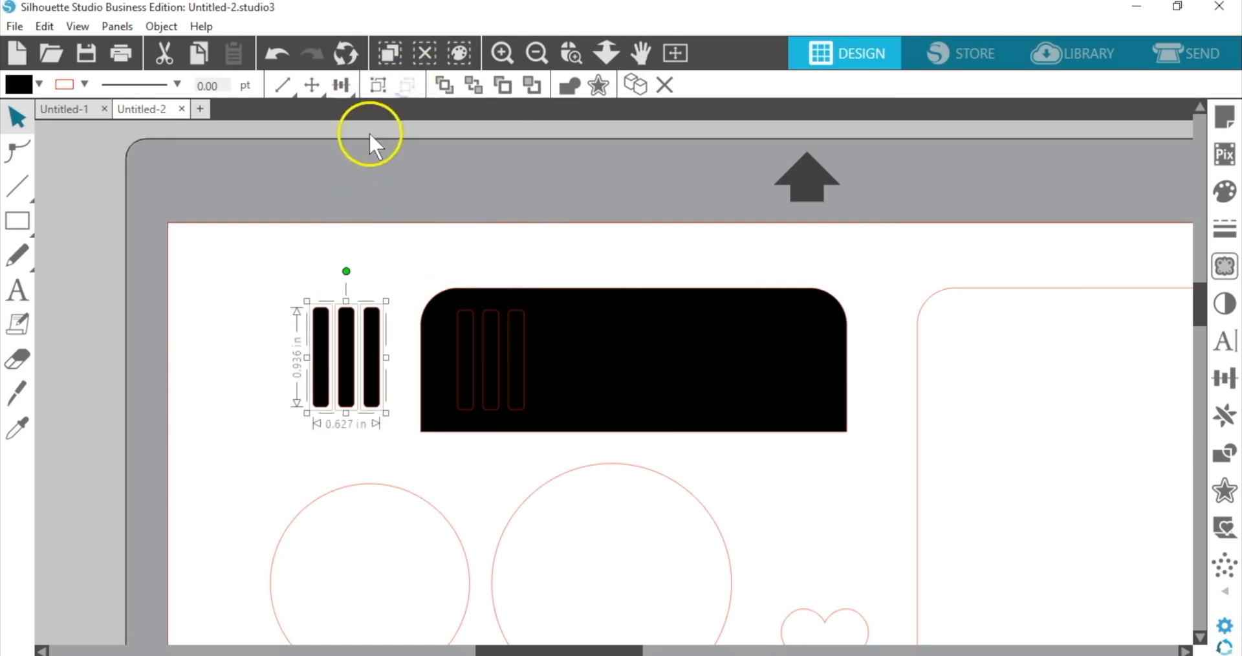
- Fill the three separate narrow bars with different colours: pink for the first, yellow for the middle and turquoise for the last
left_click(319, 252)
left_click(317, 336)
left_click(252, 267)
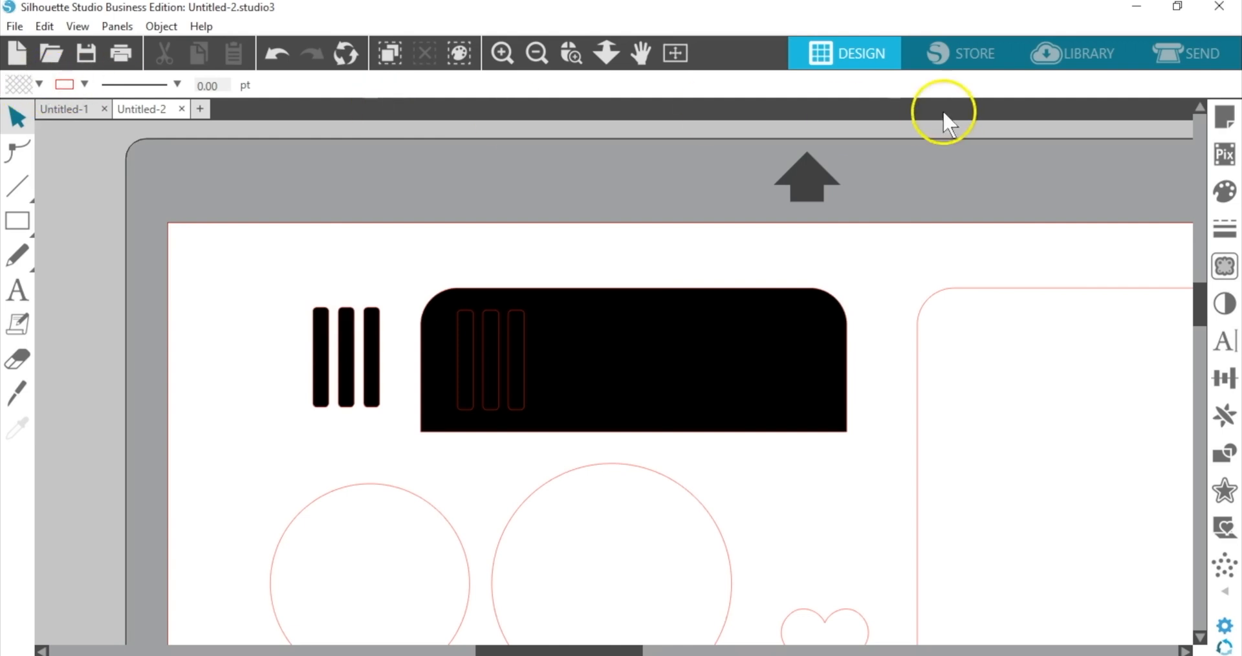
left_click(1224, 194)
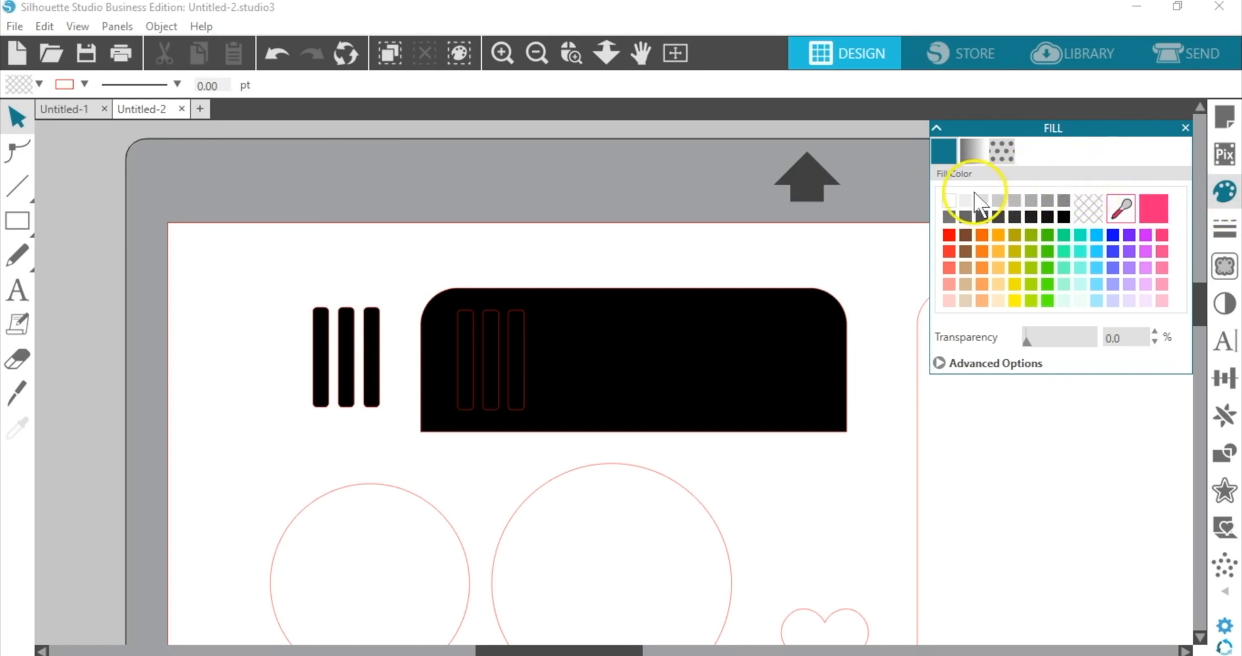
left_click(321, 359)
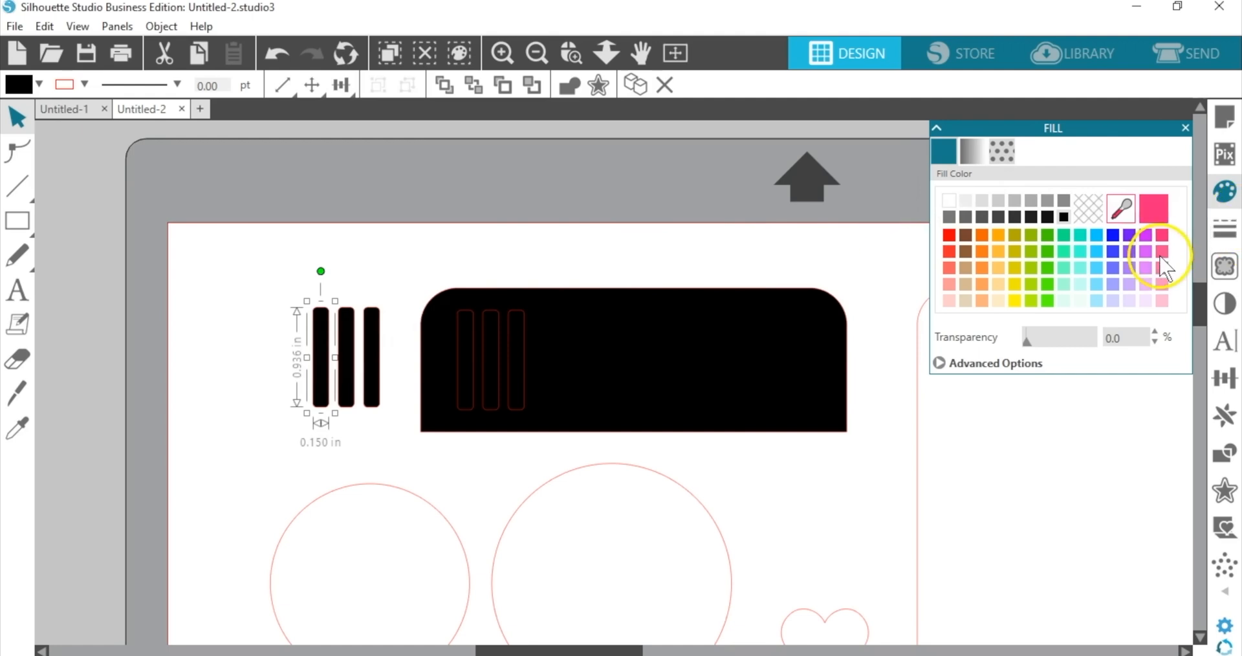
left_click(1161, 253)
left_click(348, 337)
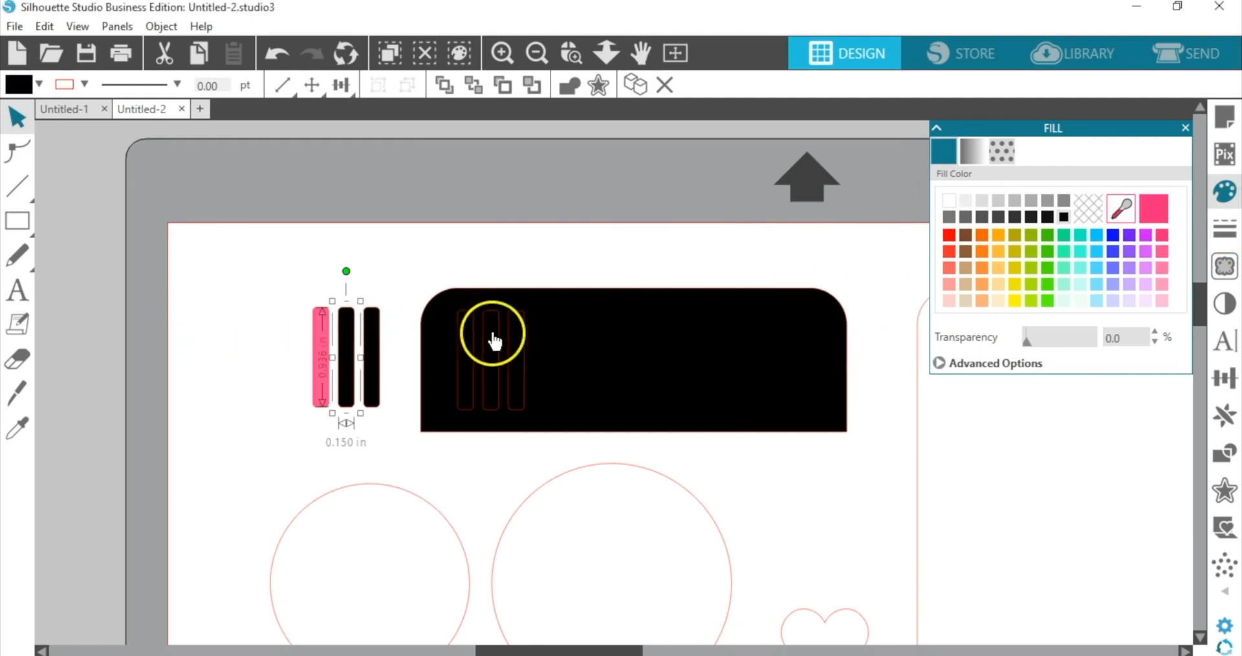
left_click(1014, 300)
left_click(373, 329)
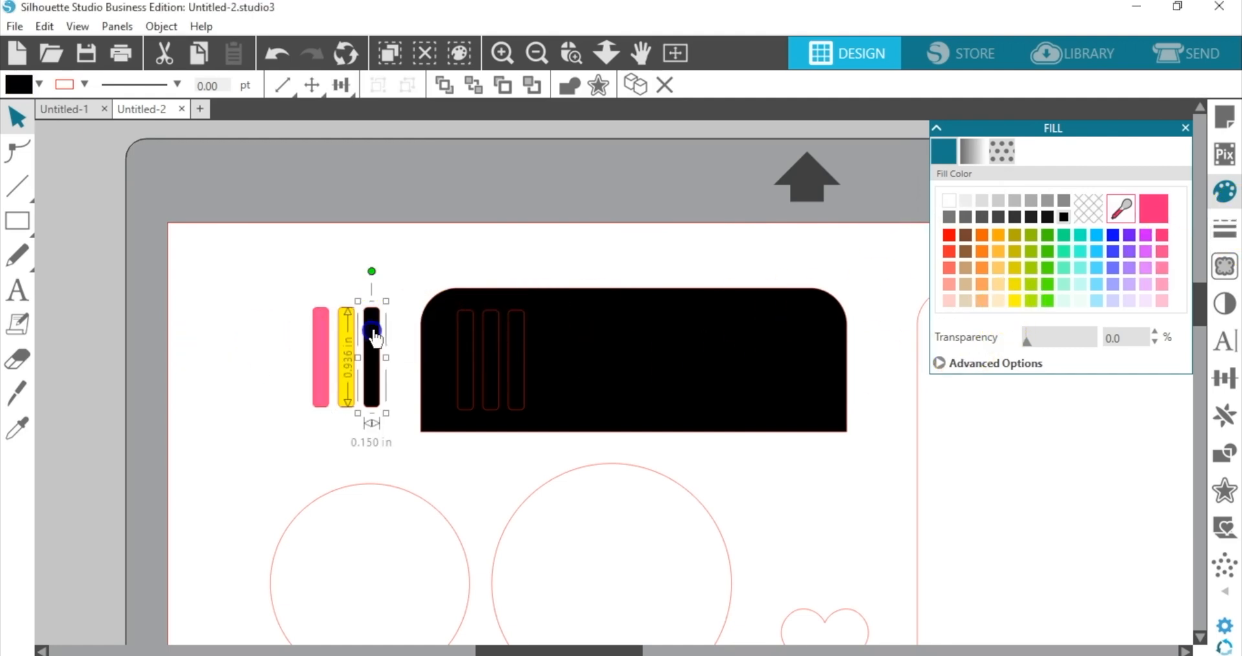
left_click(1087, 236)
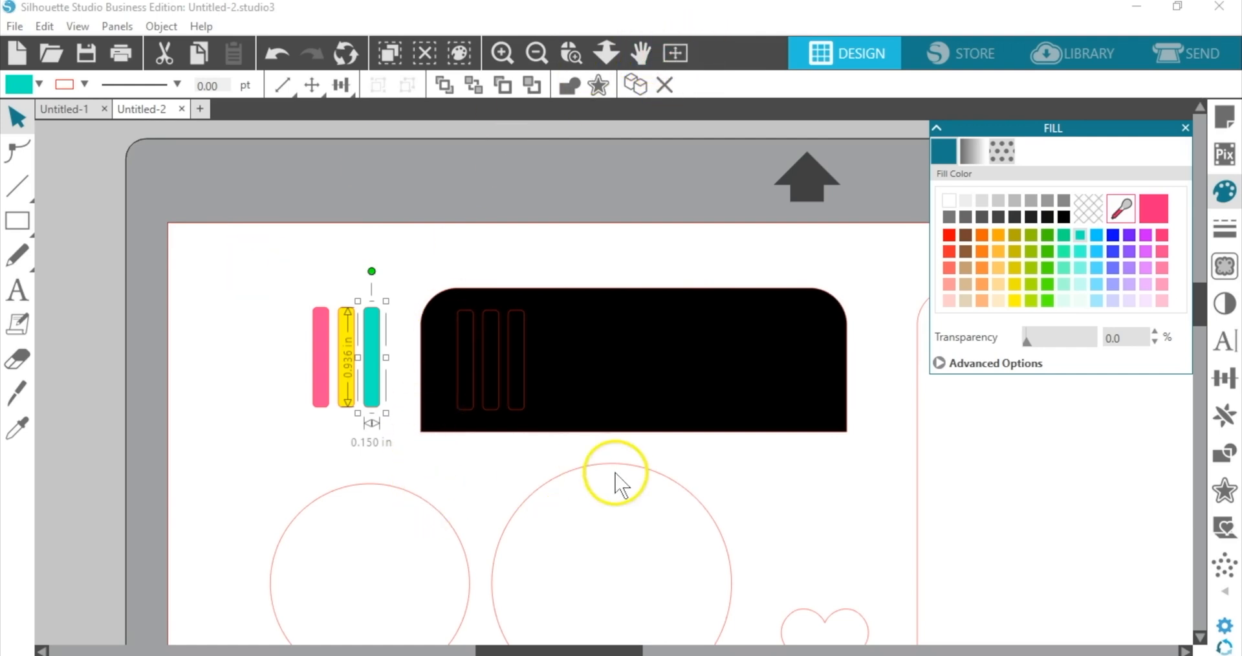
- Fill the smaller circle with black, the heart with light pink and the larger circle with white
left_click(363, 486)
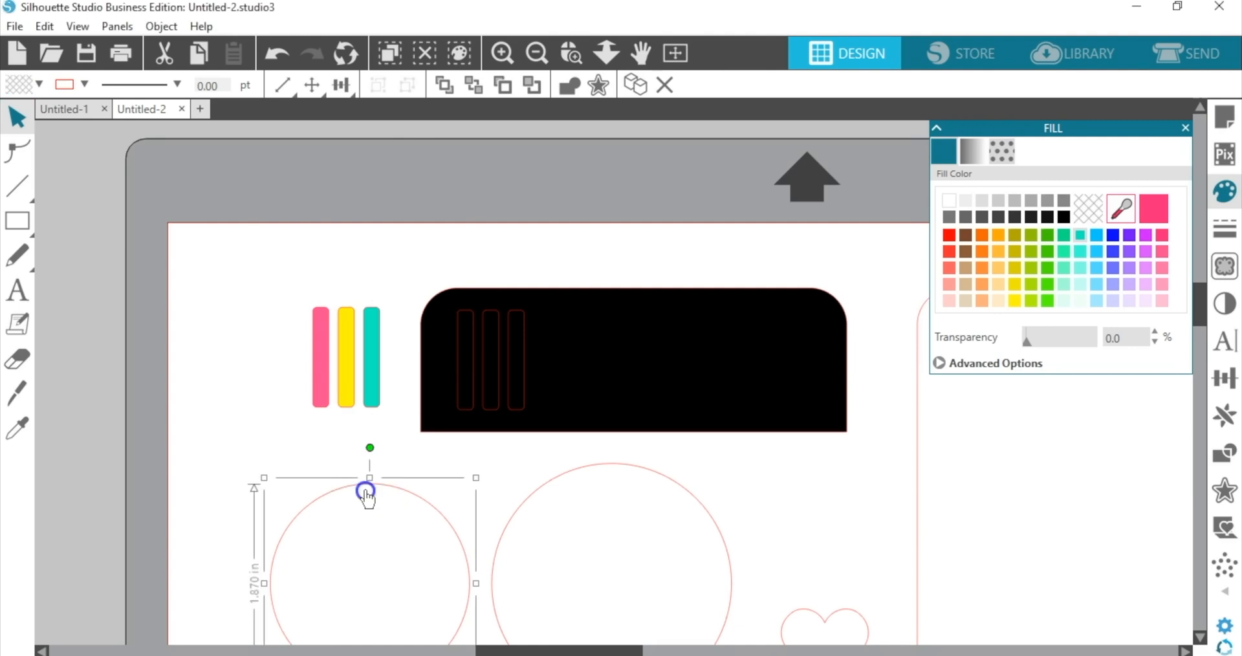
left_click(1064, 216)
scroll(816, 550, "down", 2)
left_click(809, 562)
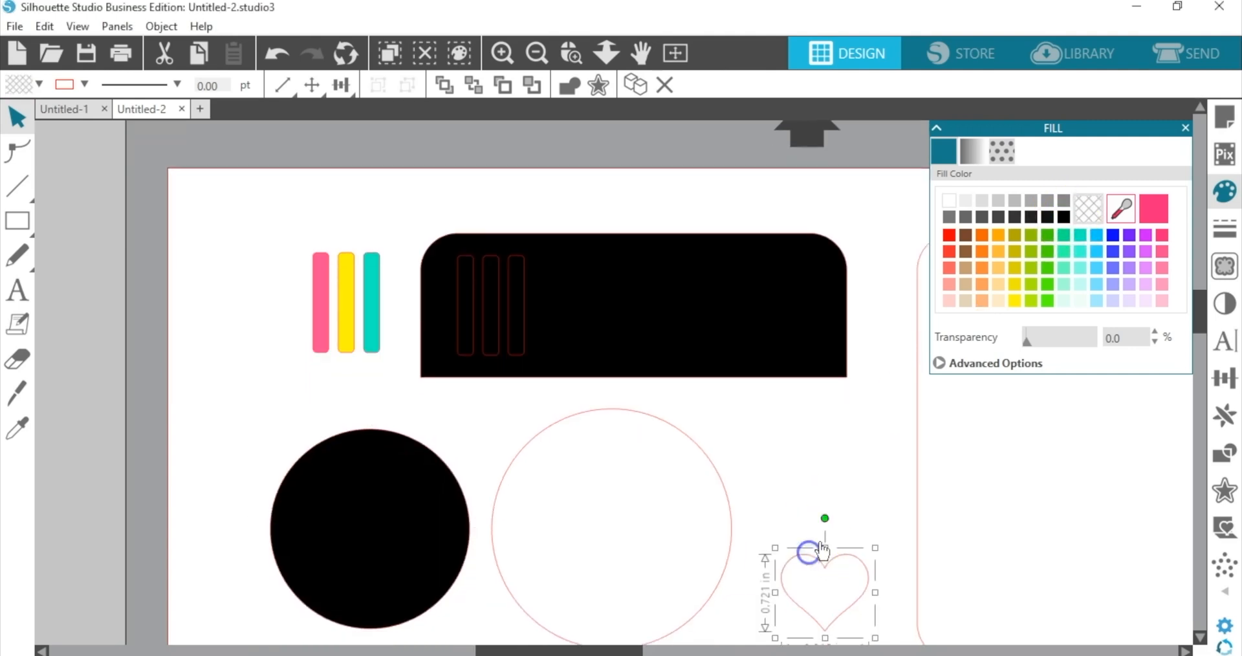
left_click(1162, 267)
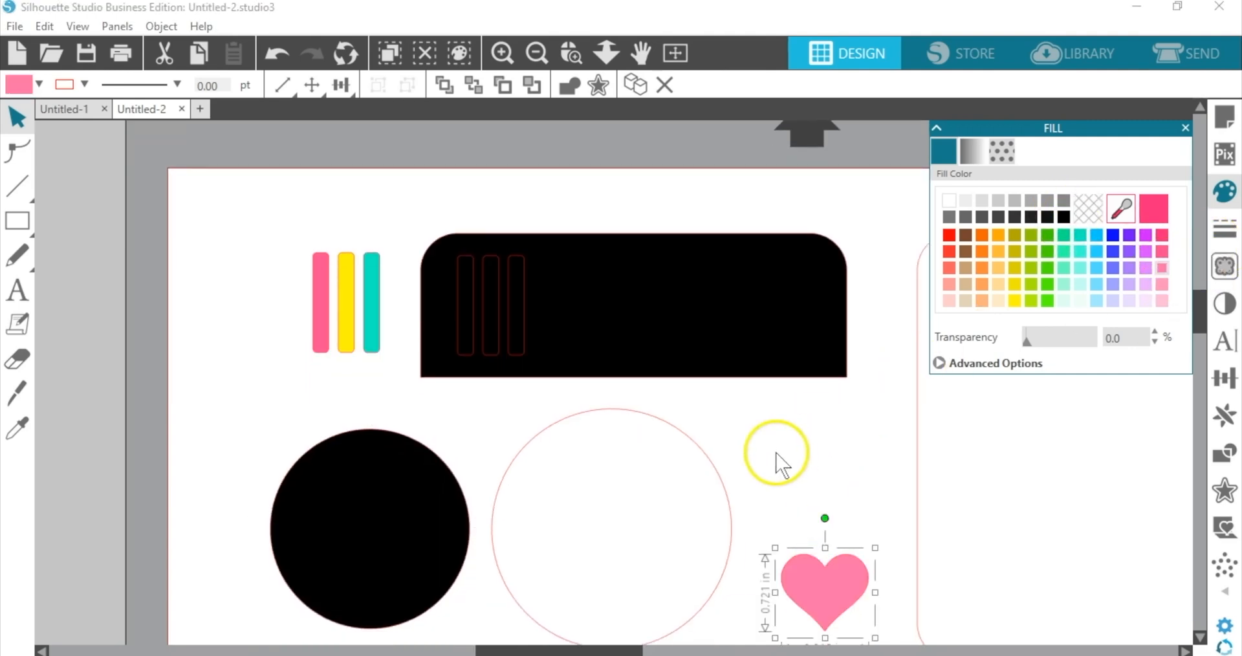
left_click(717, 493)
left_click(949, 200)
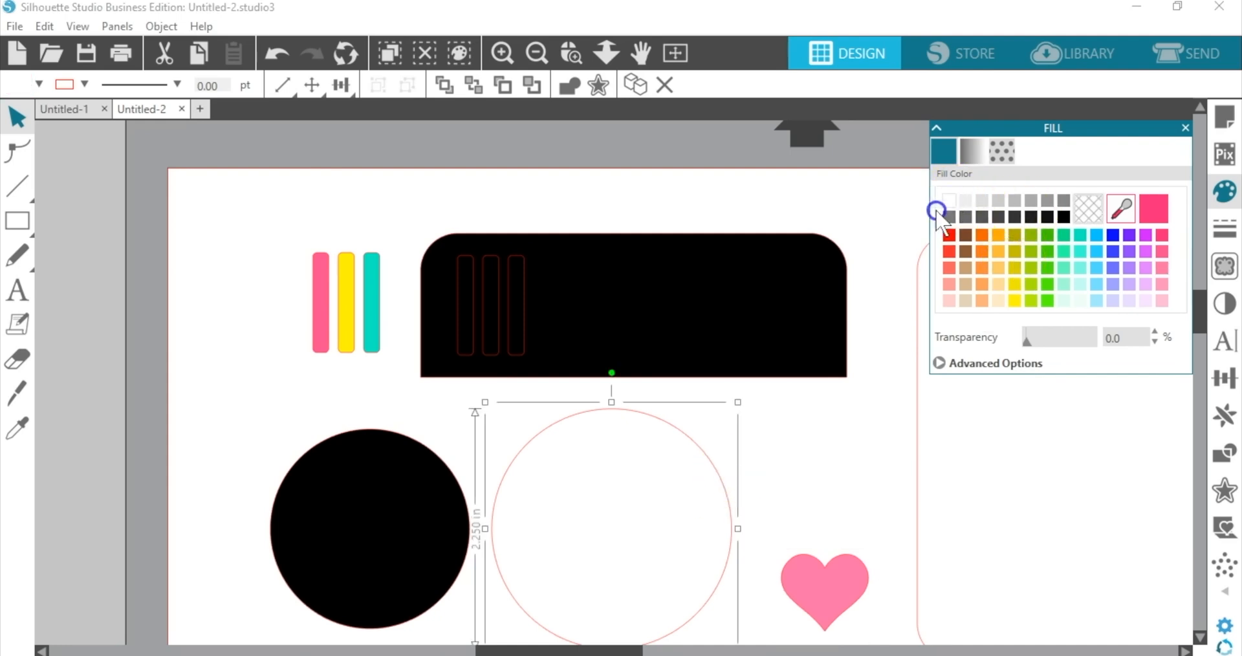
- Fill the 4 in rounded square and the grouped box body with light tan
left_click(675, 53)
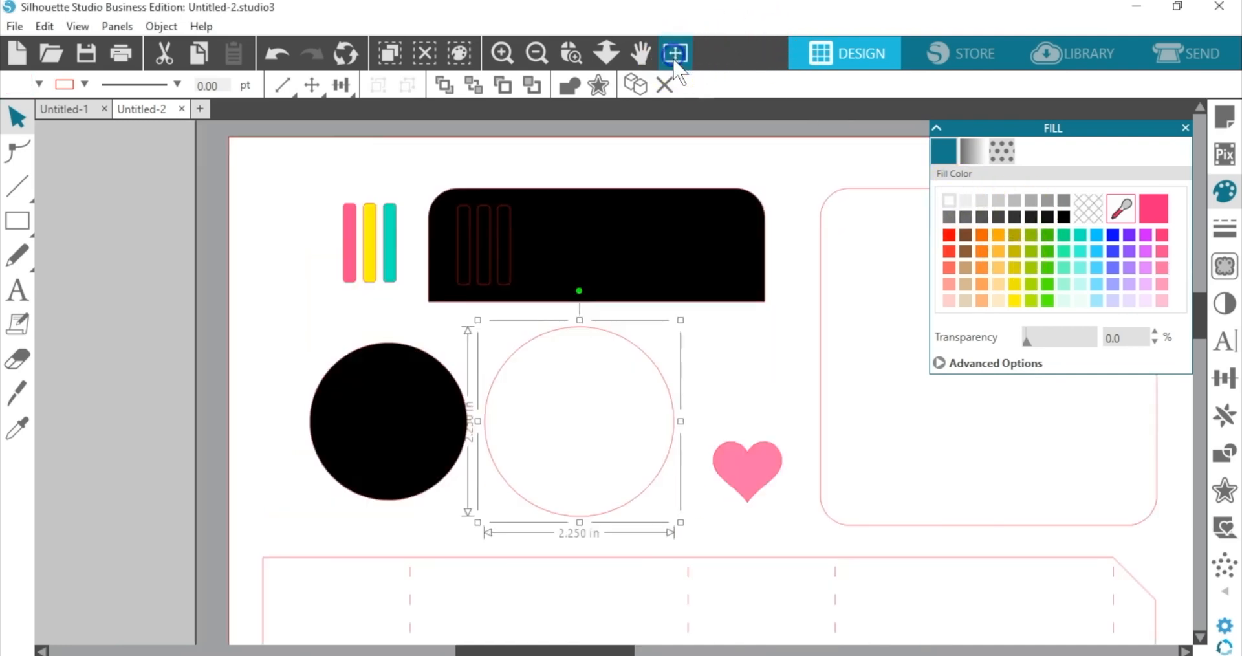
left_click(774, 321)
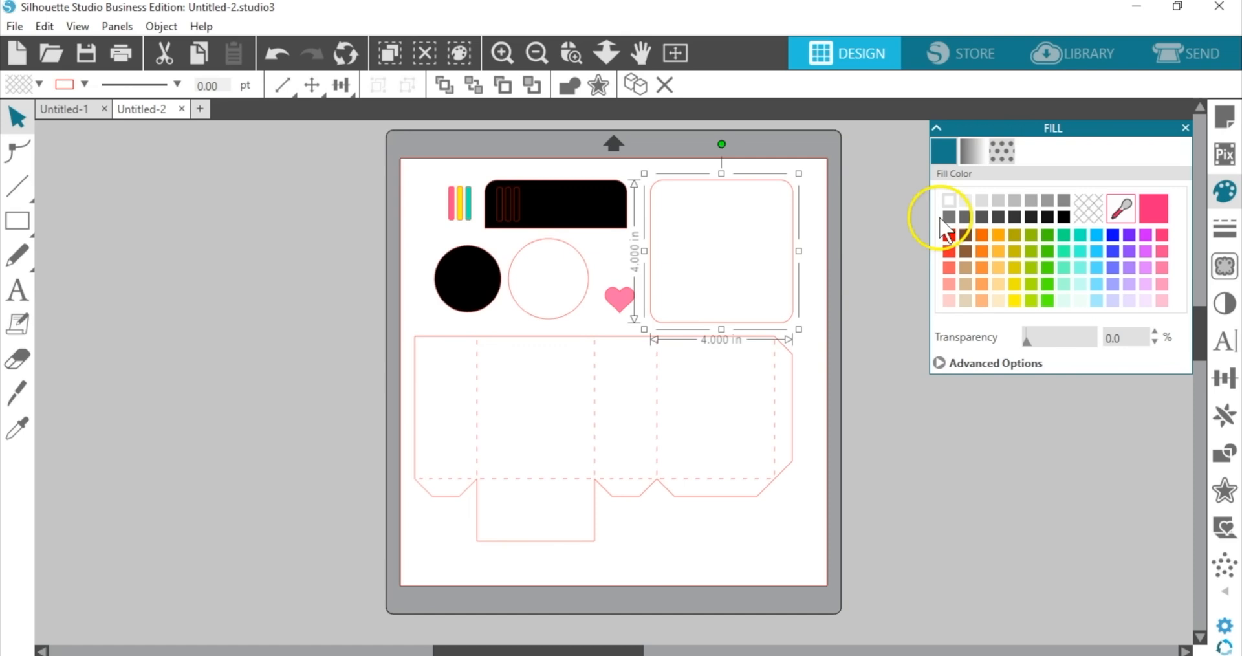
left_click(965, 300)
left_click(788, 353)
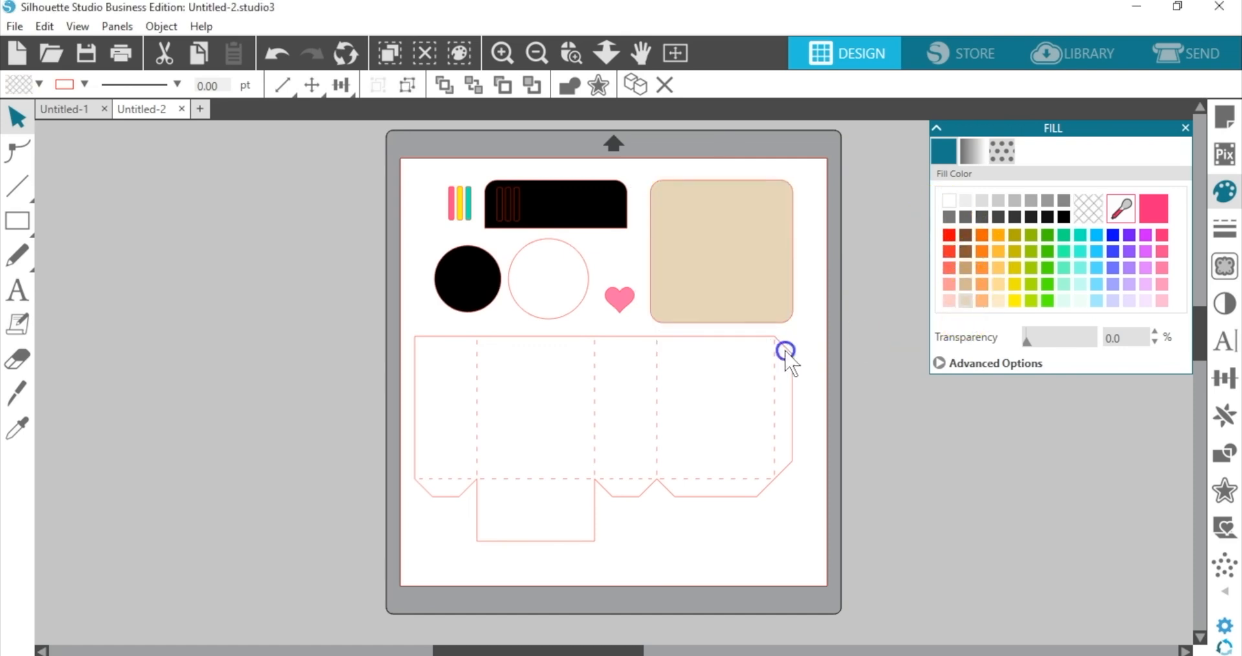
left_click(966, 301)
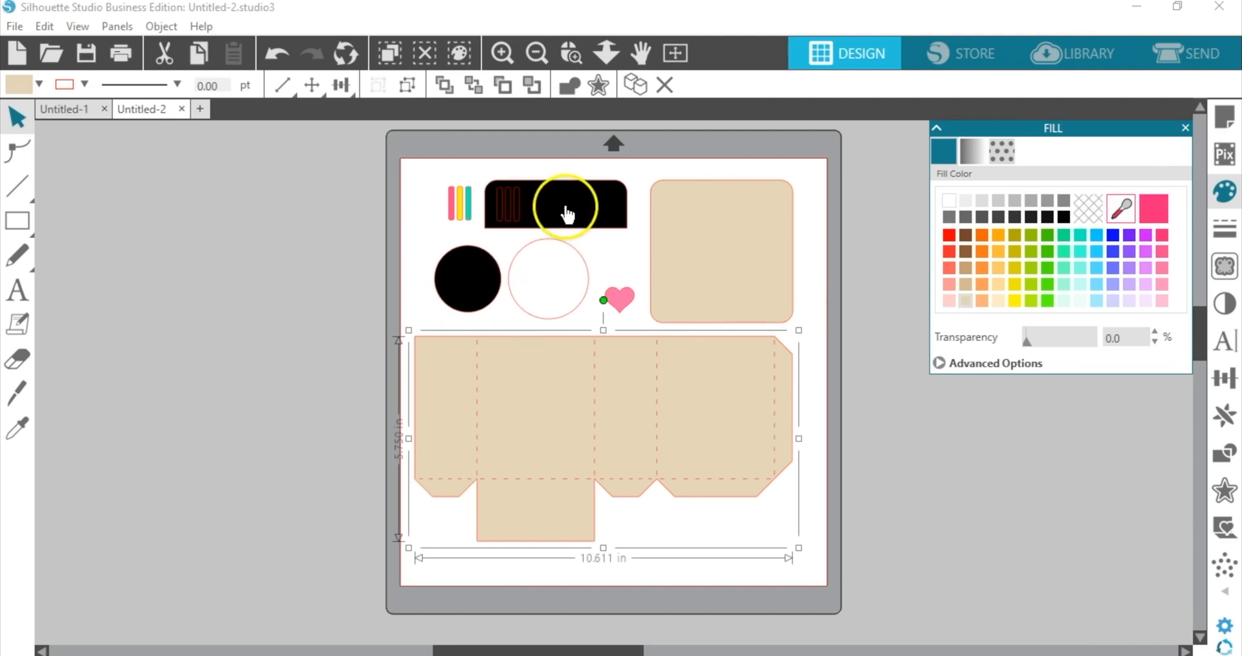
- Move the black panel over the upper part of the tan rounded square and bring it to the front
left_click_drag(566, 220, 687, 197)
left_click(686, 192)
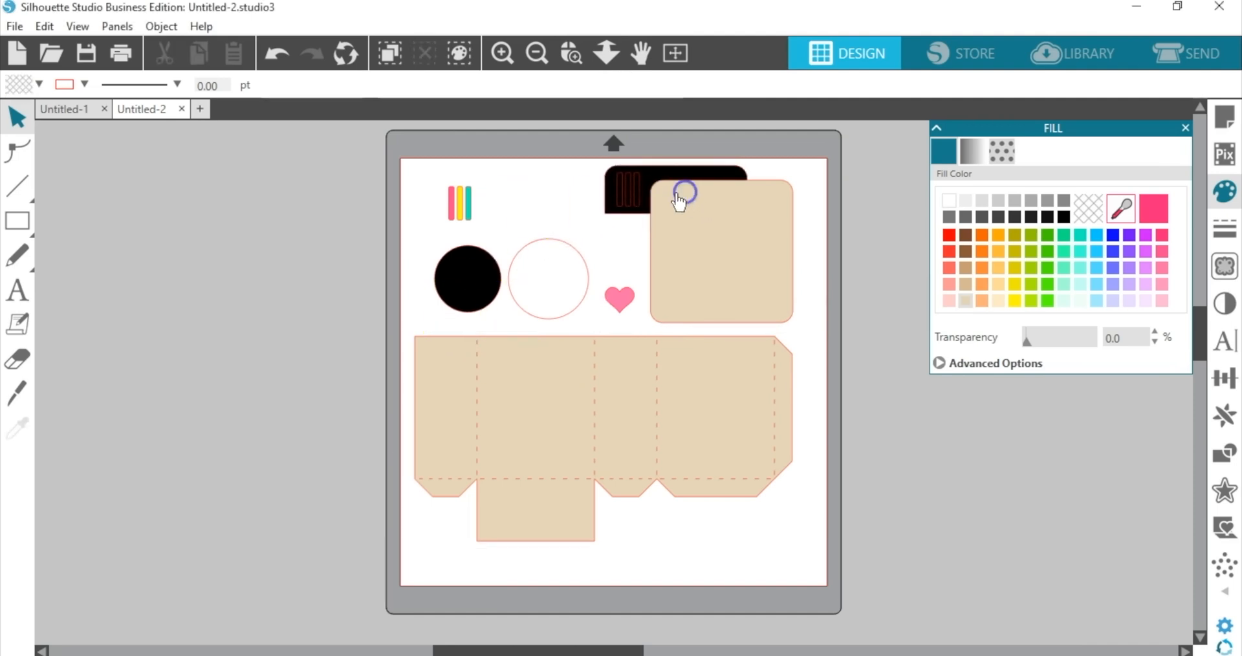
left_click_drag(620, 196, 626, 205)
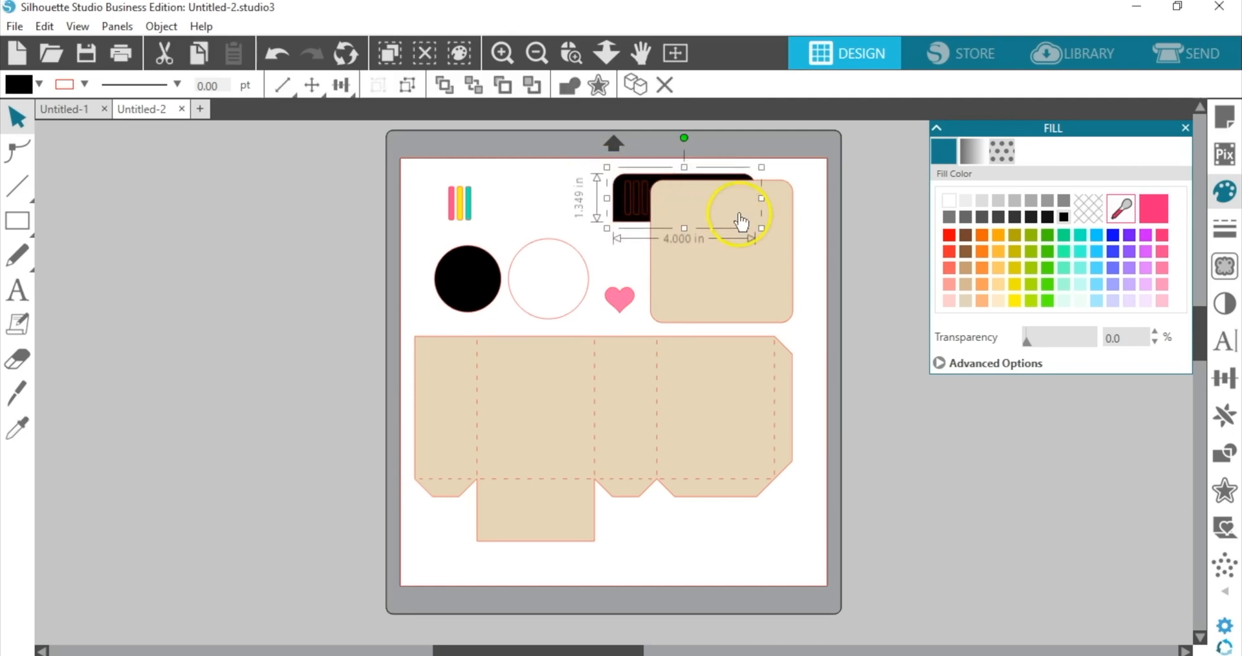
left_click(444, 87)
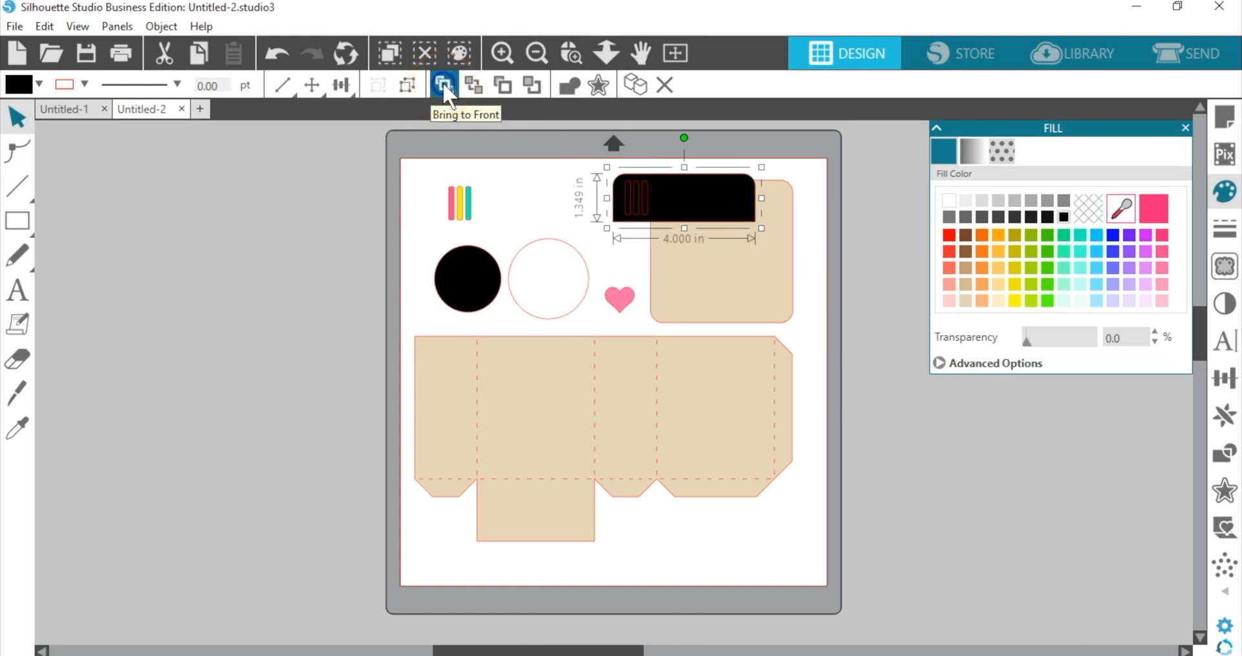
- Place the black circle on the larger white circle and centre the two on each other
left_click_drag(452, 277, 531, 272)
left_click_drag(535, 208, 569, 307)
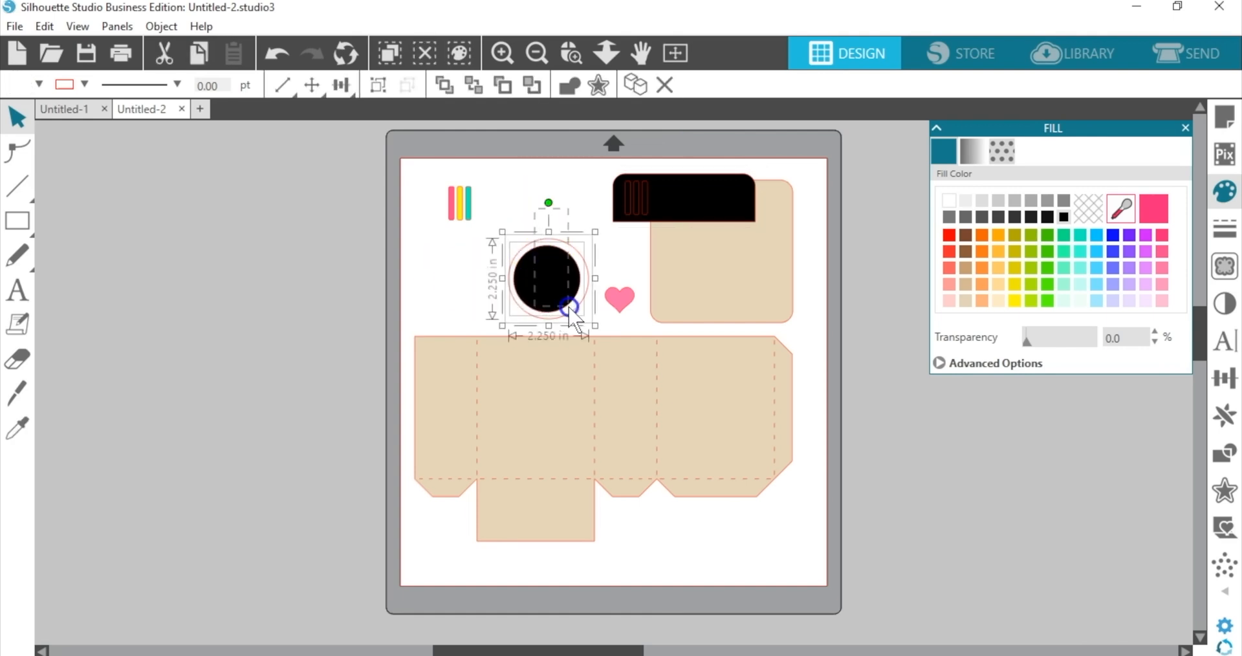
left_click(341, 85)
left_click(370, 116)
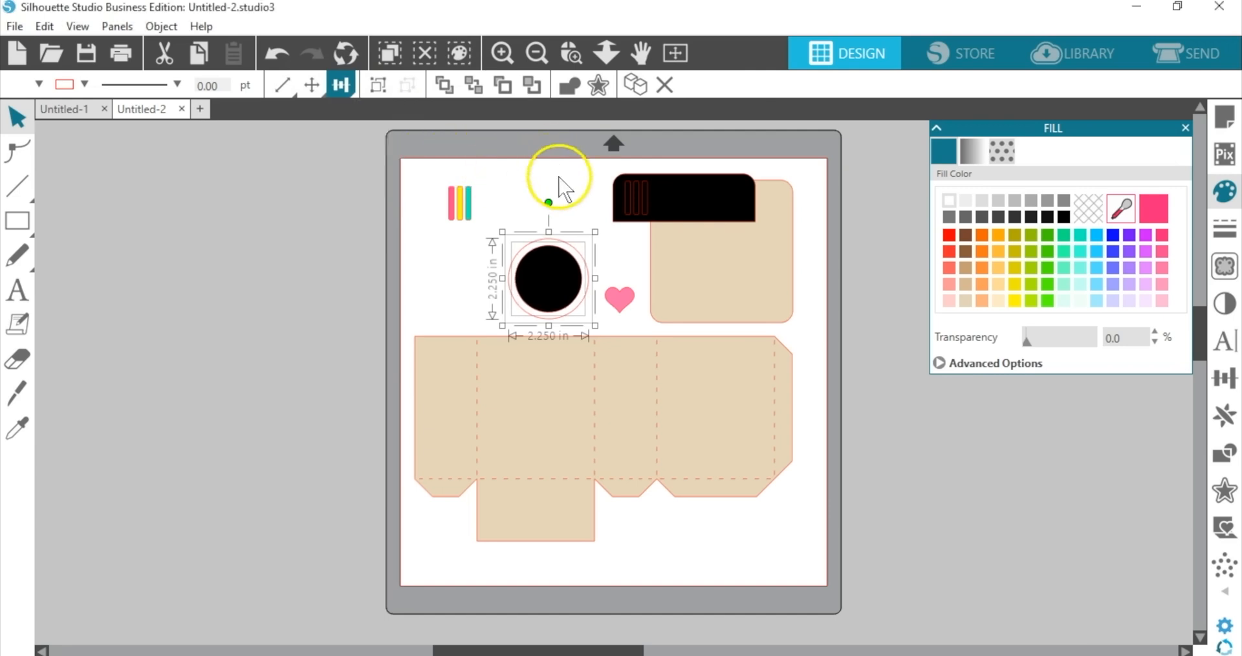
- Select the black panel with the tan rounded square and align them on their vertical centre line
left_click_drag(635, 152, 732, 214)
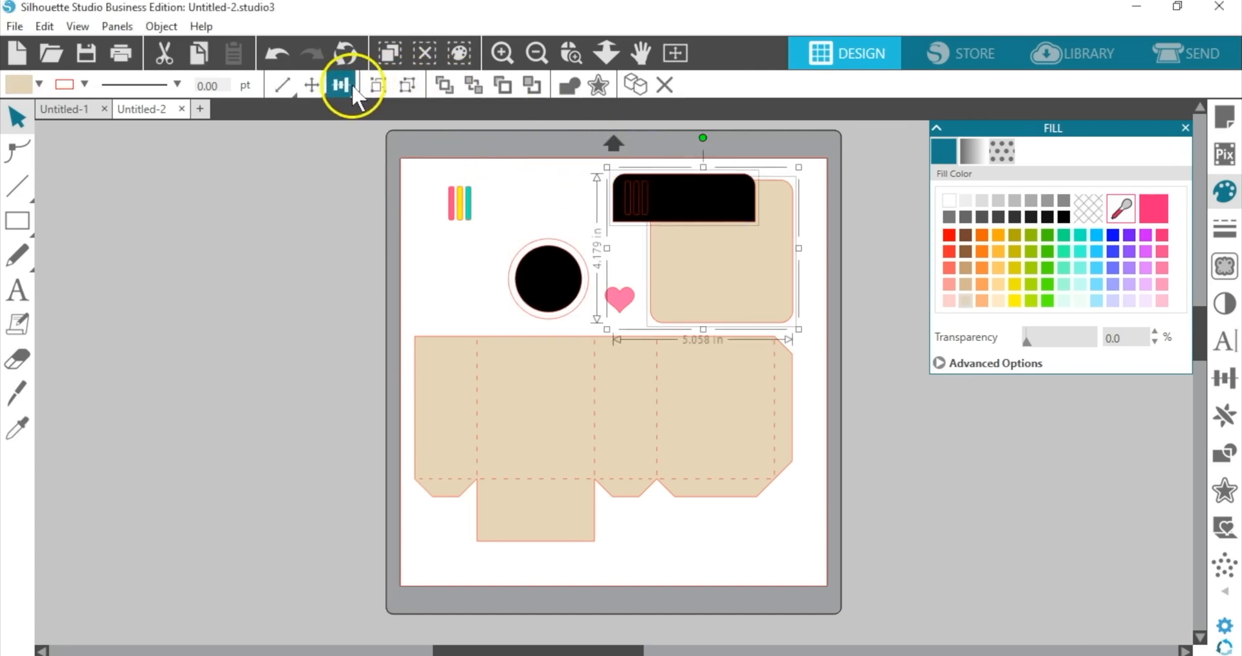
left_click(311, 85)
left_click(341, 84)
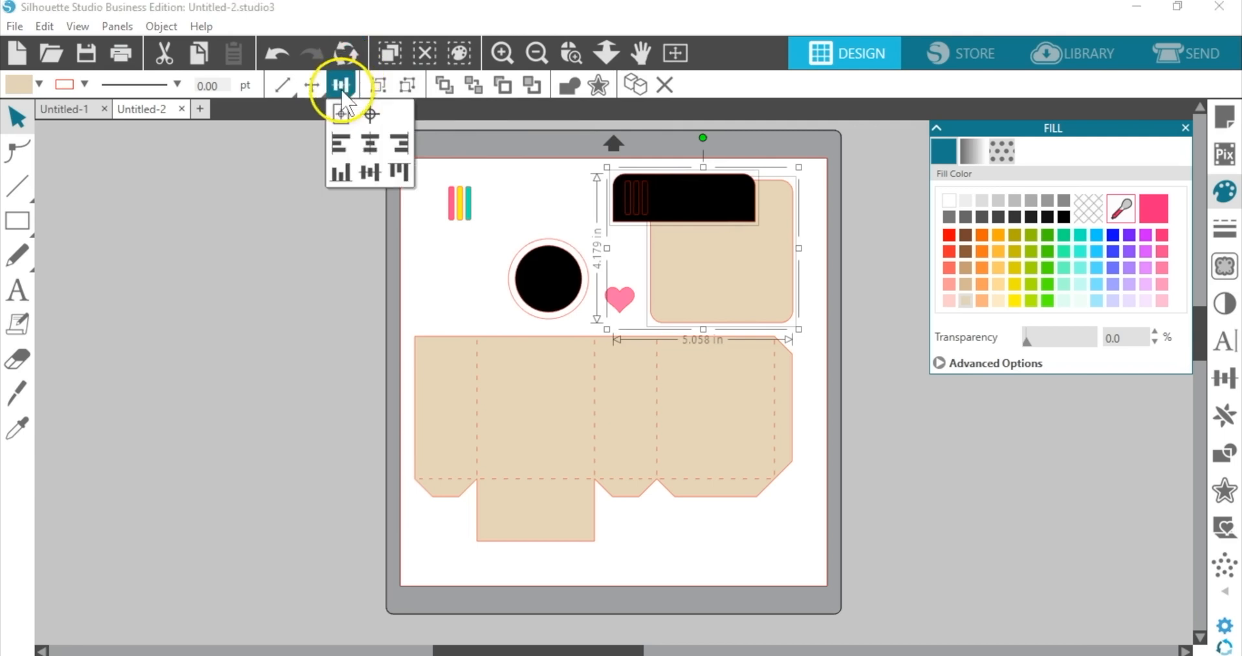
left_click(370, 142)
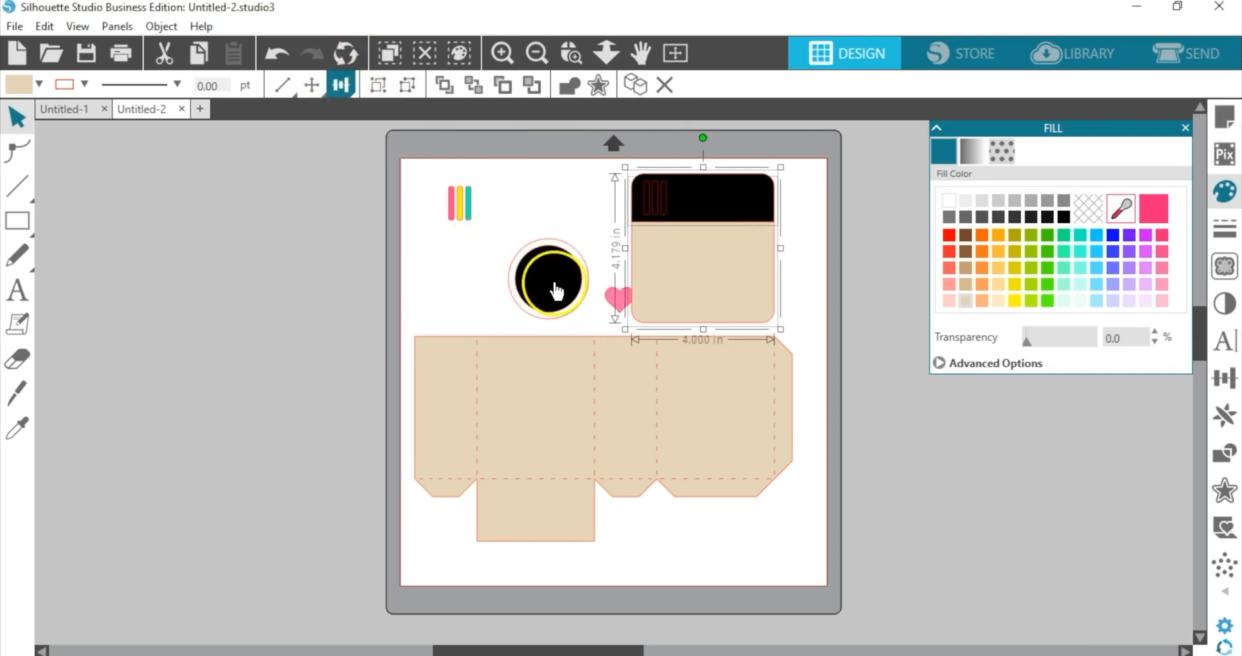
- Bring the pink heart to the front and place it near the right end of the black panel
left_click_drag(615, 297, 781, 193)
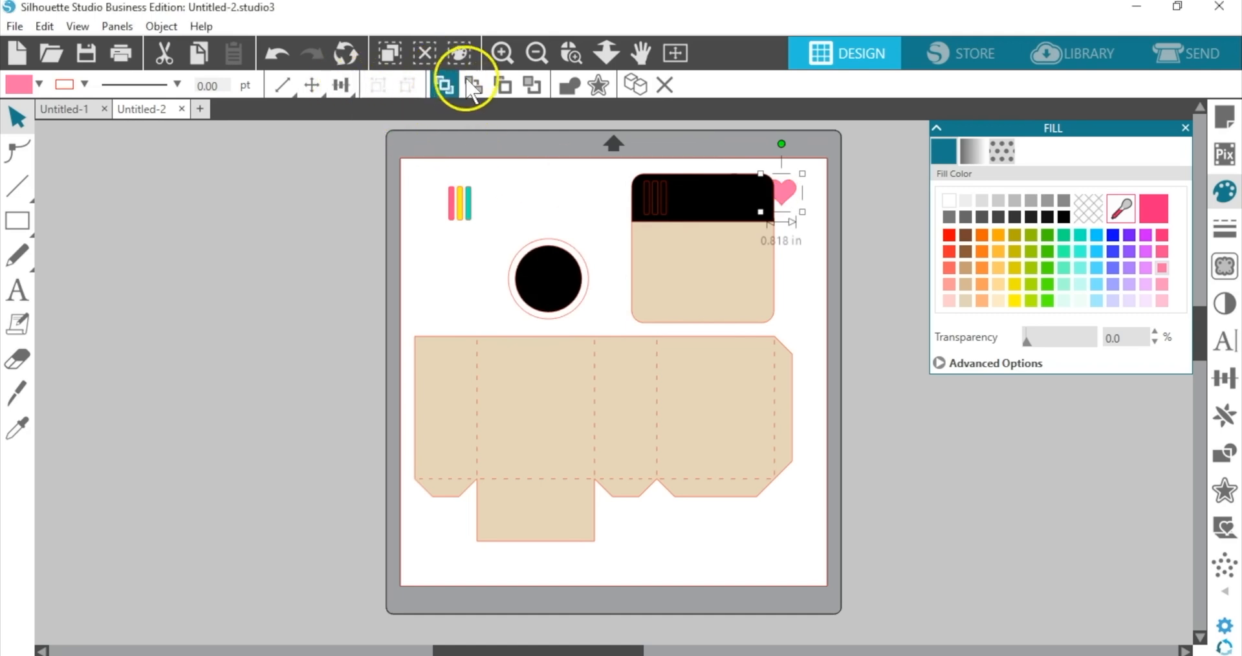
left_click(444, 84)
left_click_drag(784, 194, 755, 212)
- Move the two concentric circles onto the tan square below the black panel and align them all on their vertical centre line
left_click(535, 203)
left_click_drag(546, 278, 695, 254)
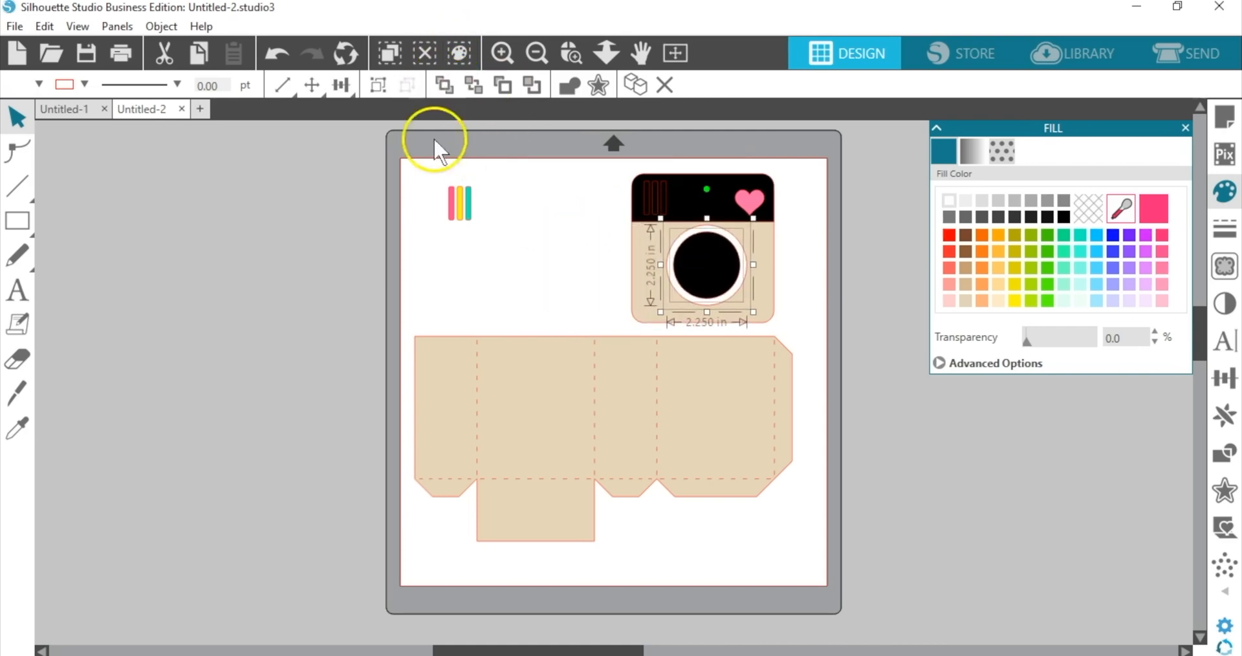
left_click(661, 145)
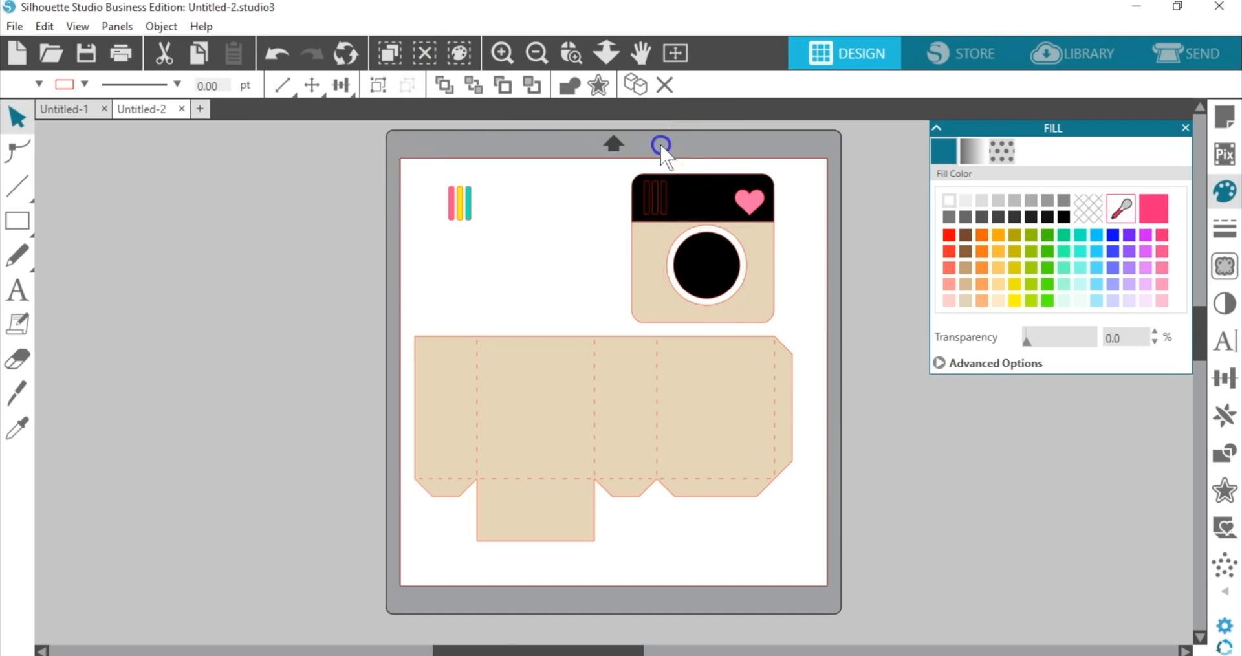
left_click(708, 245)
left_click(341, 85)
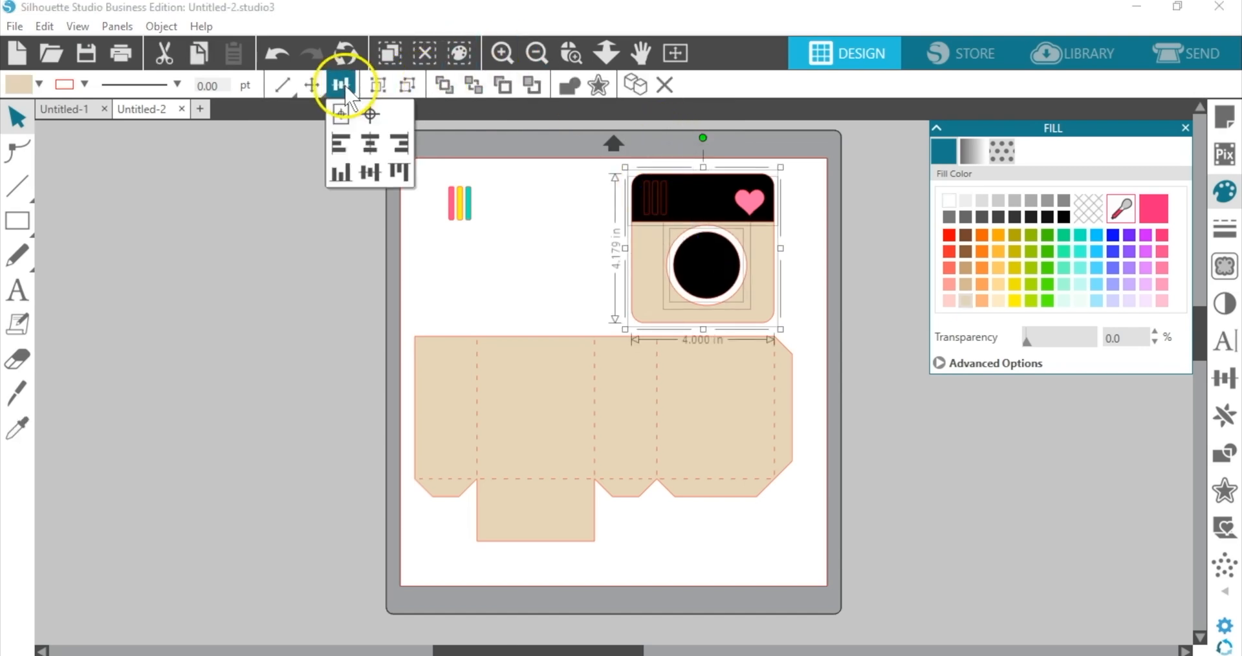
left_click(370, 144)
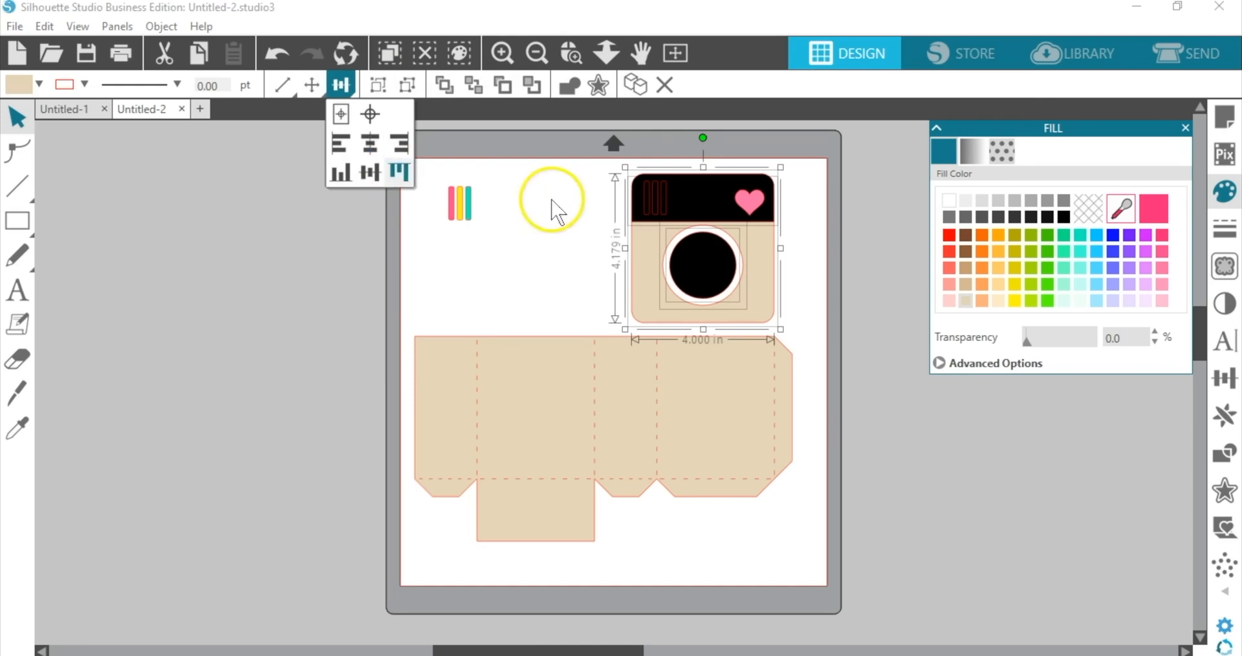
- Nudge the pink heart slightly up and to the right on the black panel
left_click(819, 213)
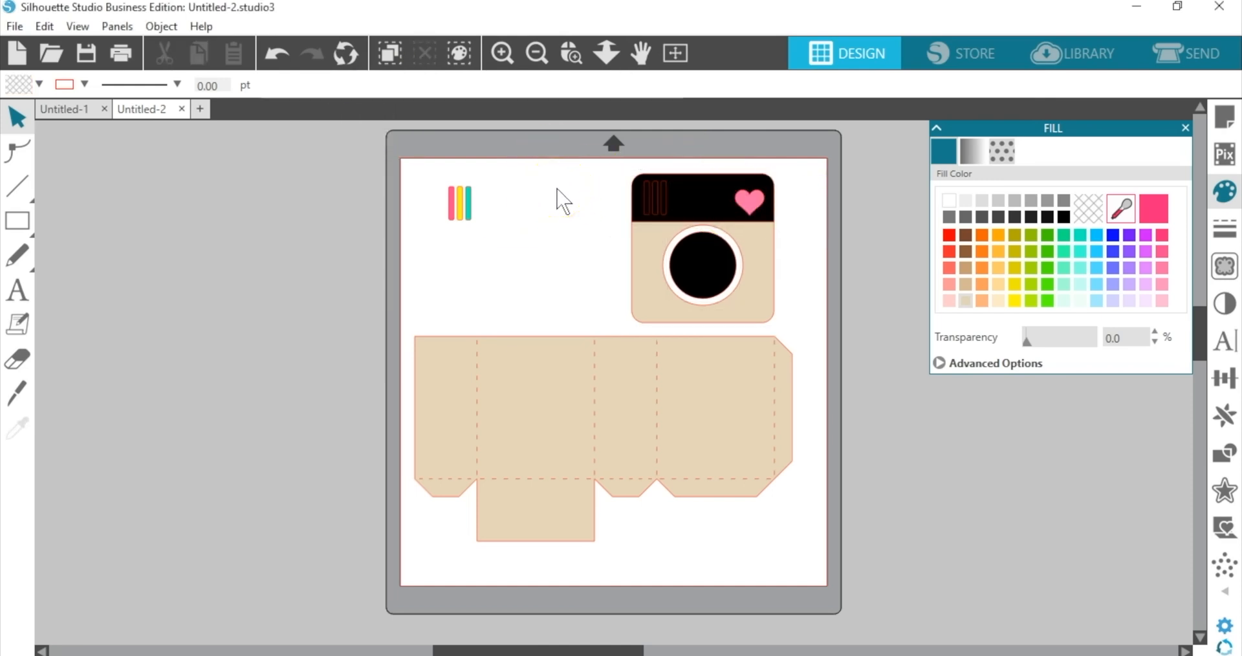
left_click(745, 198)
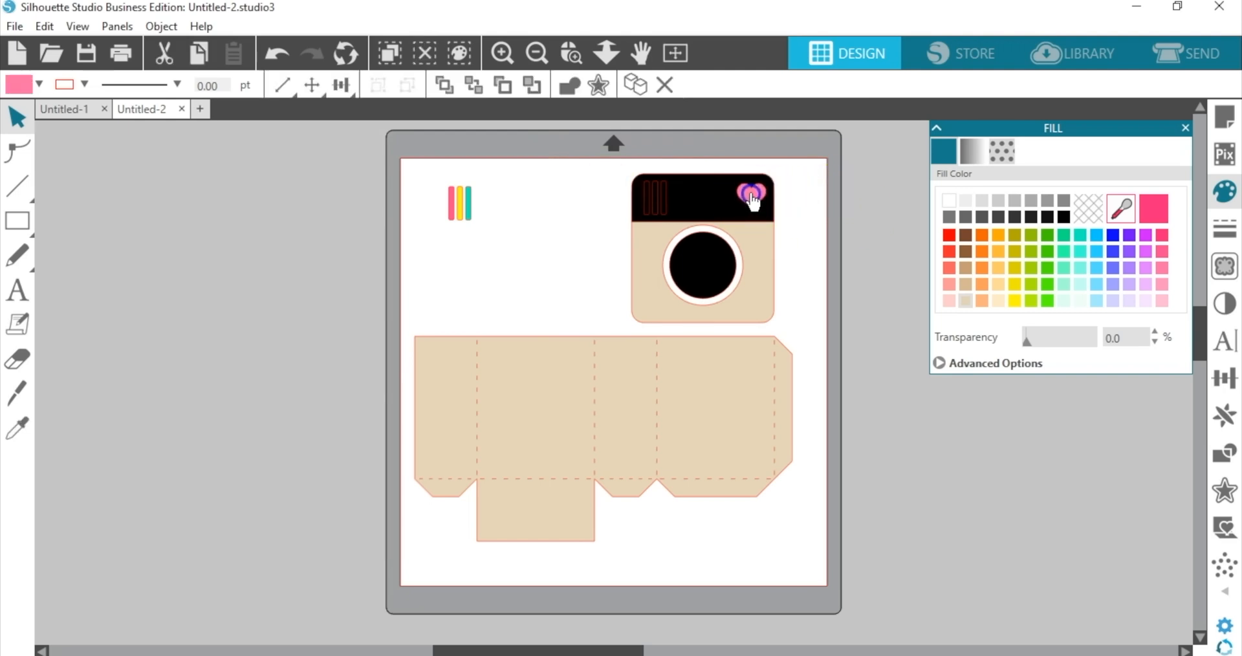
left_click_drag(750, 195, 752, 194)
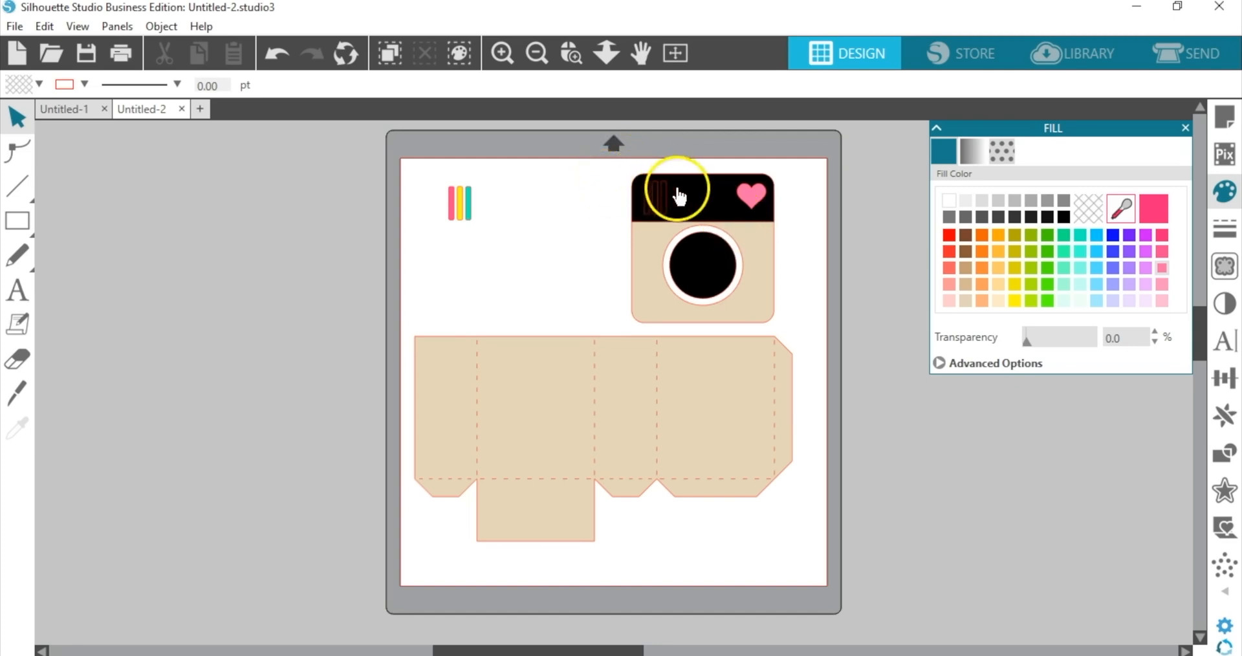
- Move the black panel, both circles, the heart and the three coloured bars off the page to the left of the mat
left_click_drag(699, 188, 294, 153)
left_click_drag(703, 267, 251, 229)
left_click_drag(754, 199, 330, 298)
left_click(466, 200)
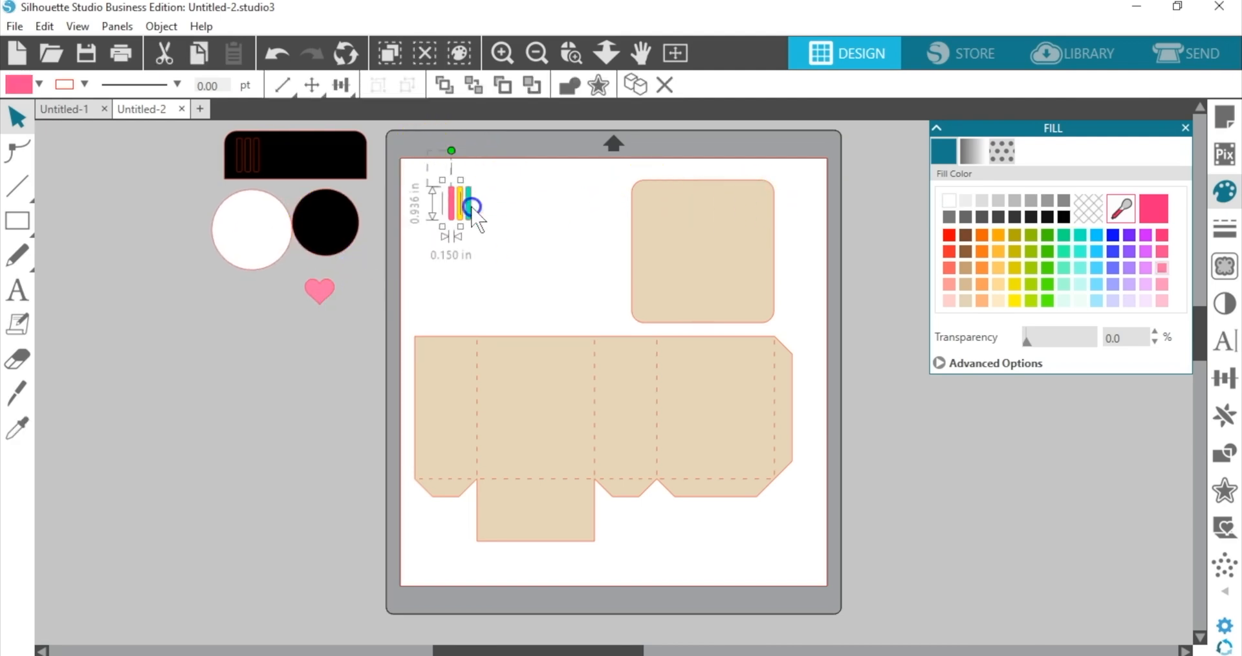
mouse_move(471, 209)
left_mouse_down()
mouse_move(435, 244)
mouse_move(297, 307)
left_mouse_up()
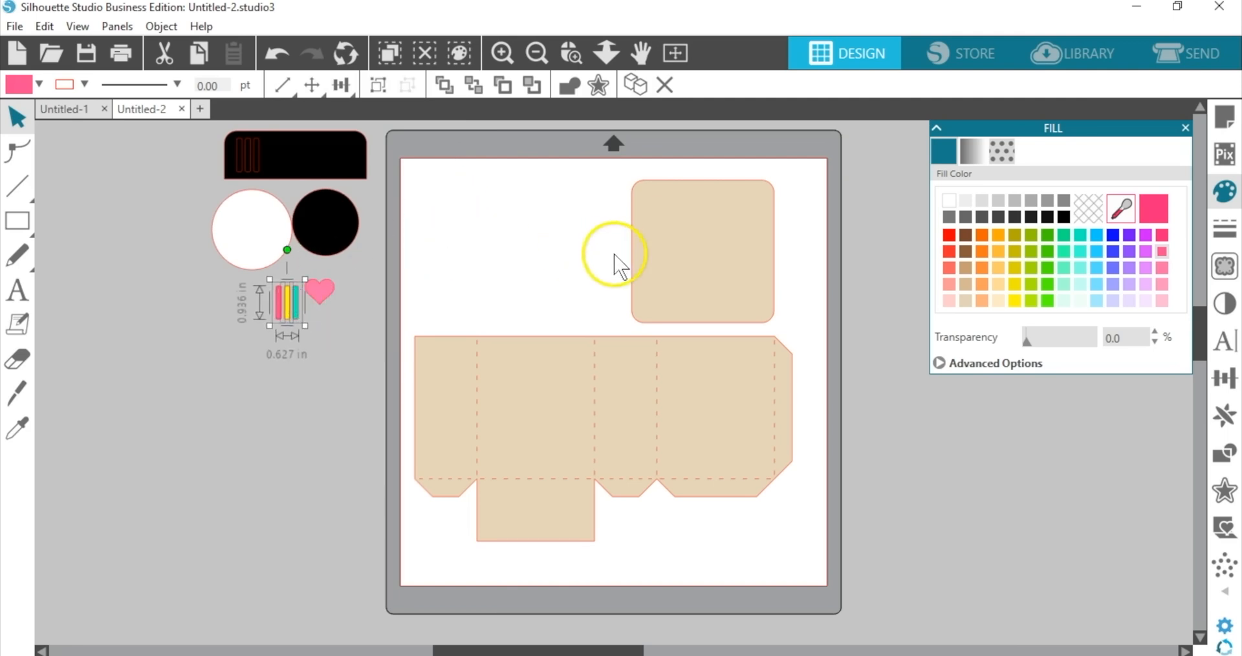
- Move the tan box body off the page to the left of the mat, and shift the tan square left and slightly down
mouse_move(648, 374)
left_mouse_down()
mouse_move(406, 447)
mouse_move(250, 366)
mouse_move(218, 375)
left_mouse_up()
left_click(650, 341)
left_click(715, 303)
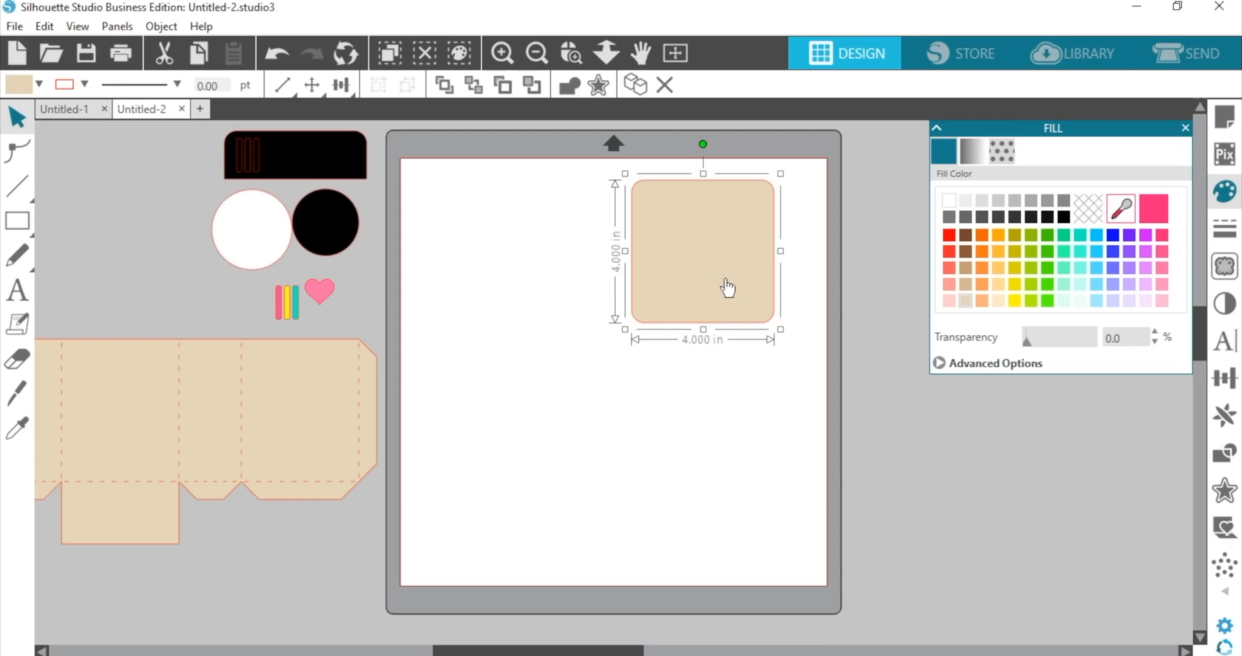
left_click_drag(305, 441, 269, 398)
left_click(716, 400)
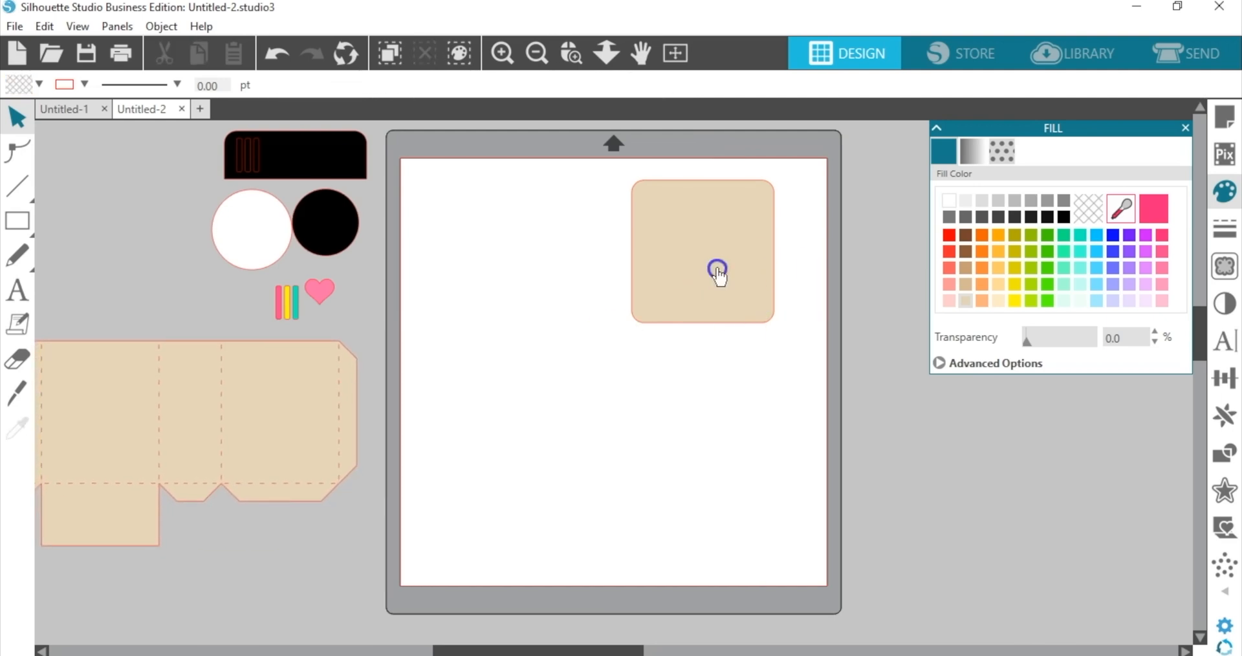
left_click_drag(715, 274, 568, 302)
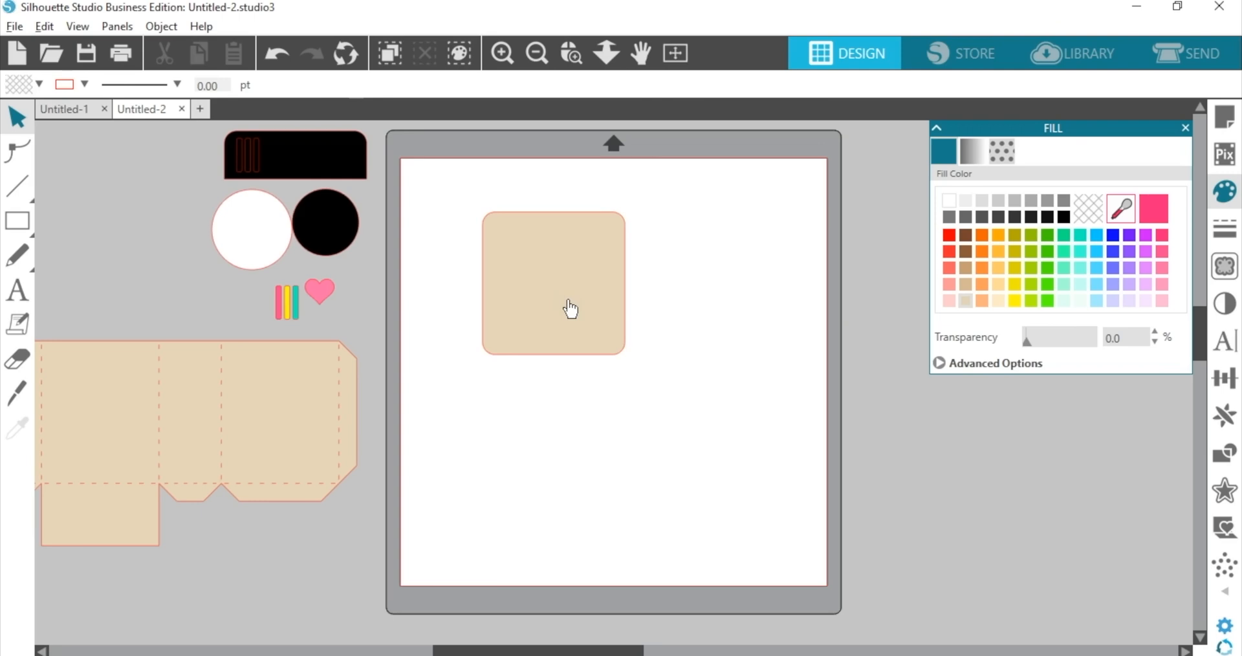
- Move one tan square off the page, place the other in the page's upper-left corner and put the box body below it
left_click_drag(573, 306, 123, 245)
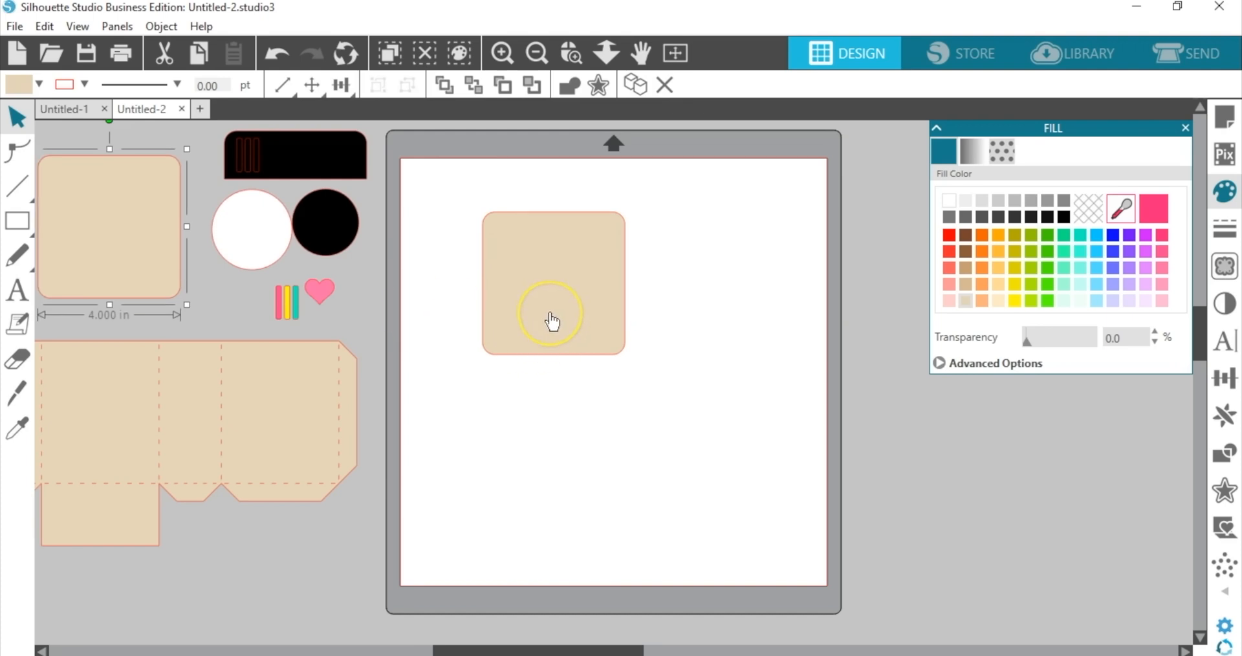
left_click_drag(552, 321, 472, 269)
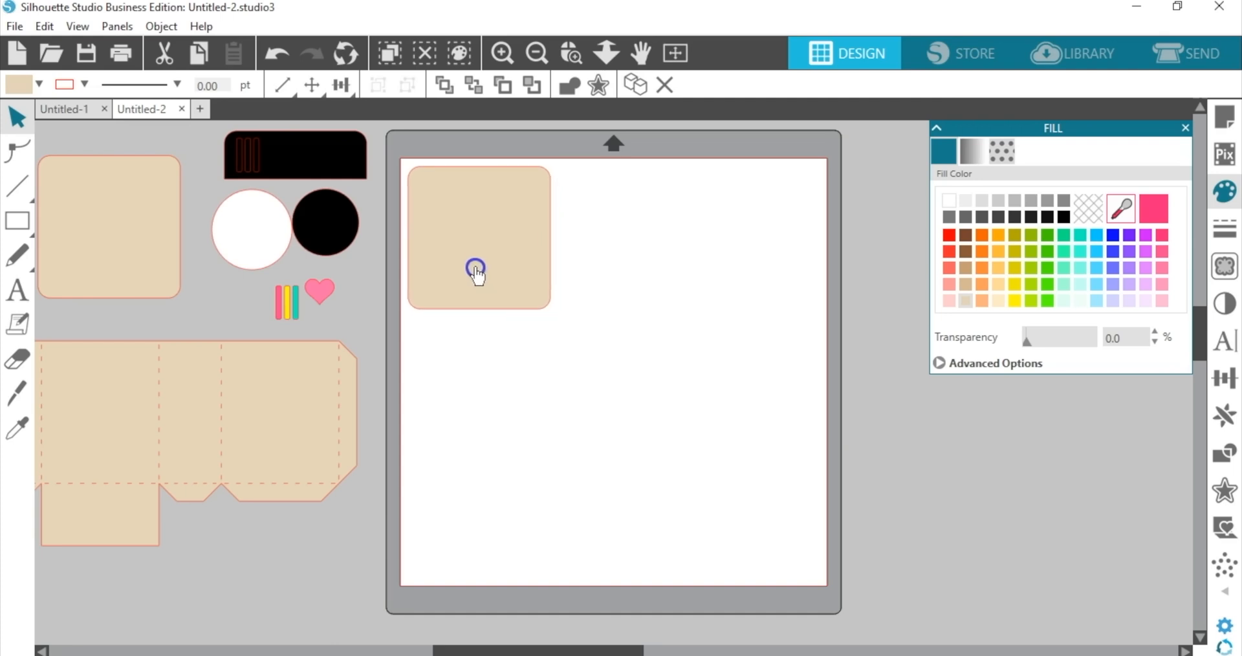
left_click_drag(270, 407, 646, 385)
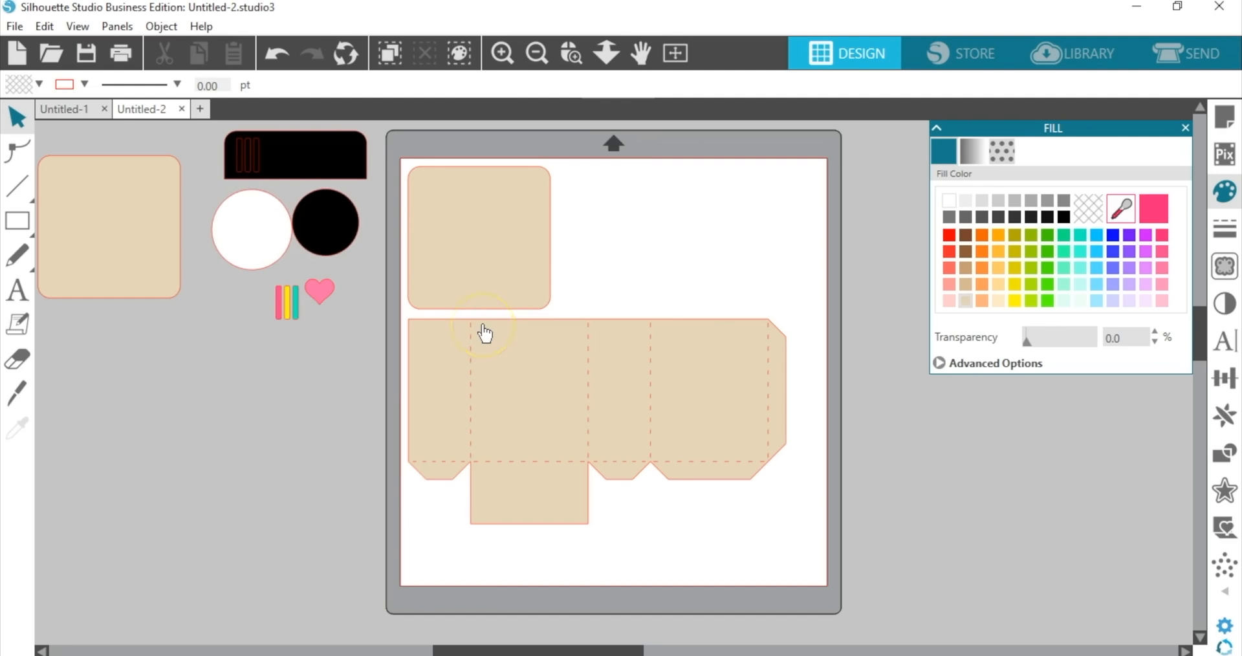
- Check the page setup, switch to the Send workspace, and toggle the tan square to No Cut and back to Cut
left_click(1224, 116)
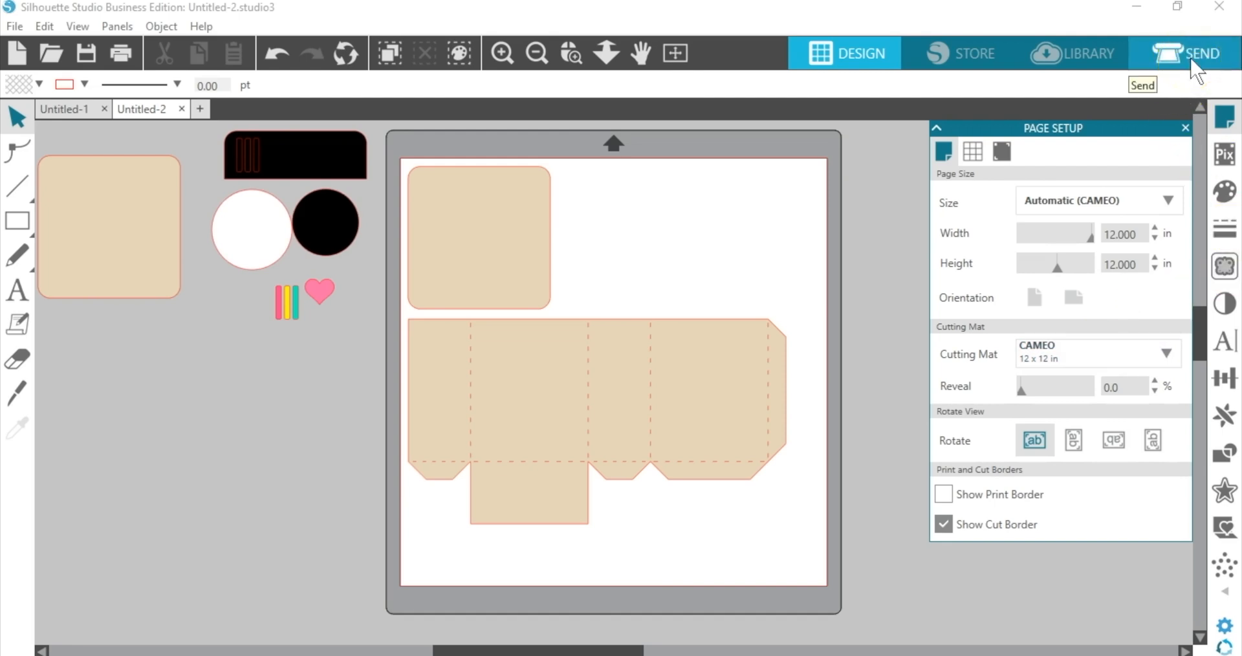
left_click(1198, 71)
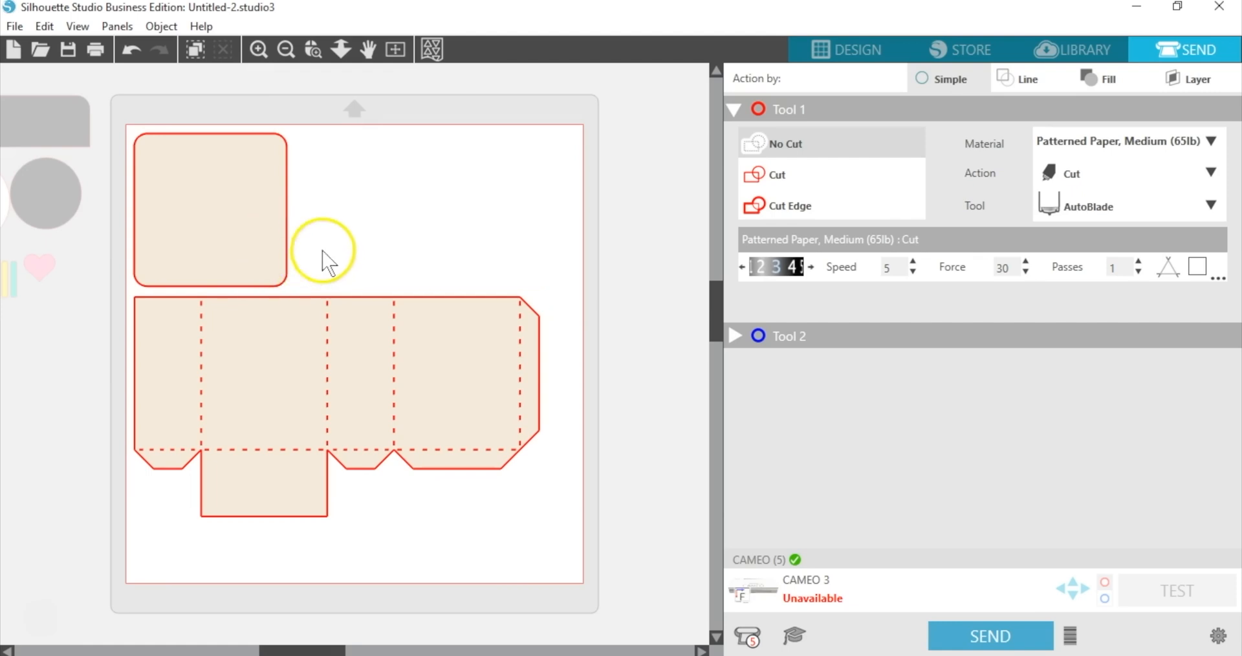
left_click(286, 230)
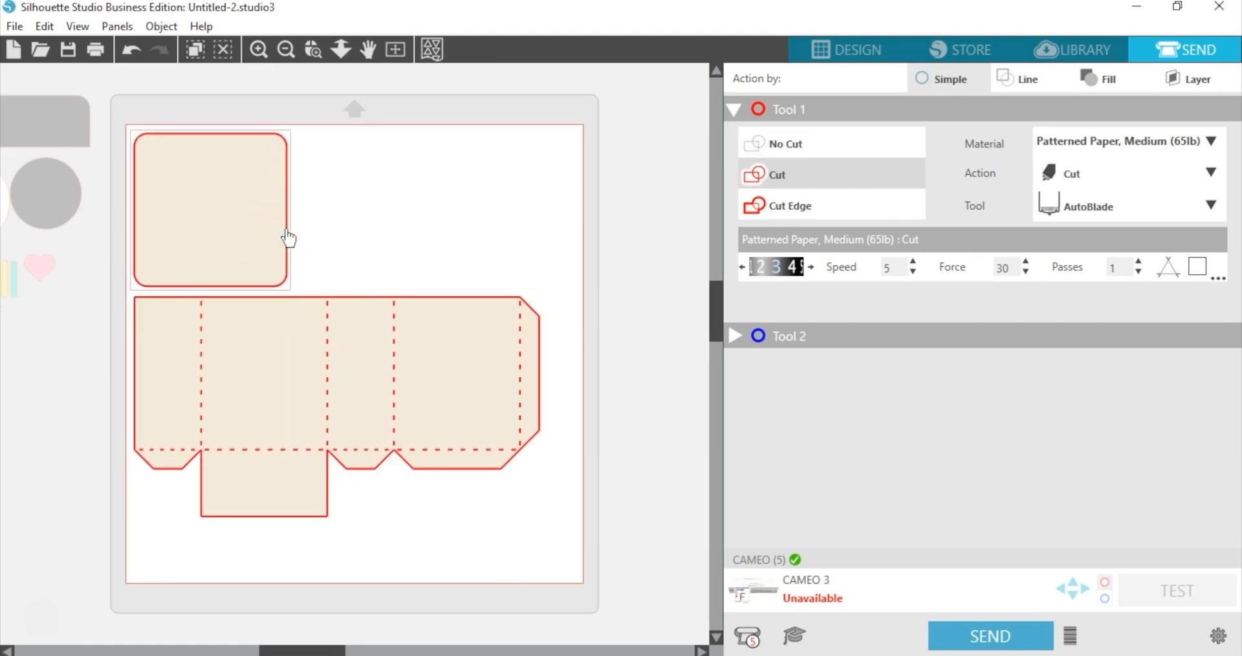
left_click(791, 145)
left_click(787, 180)
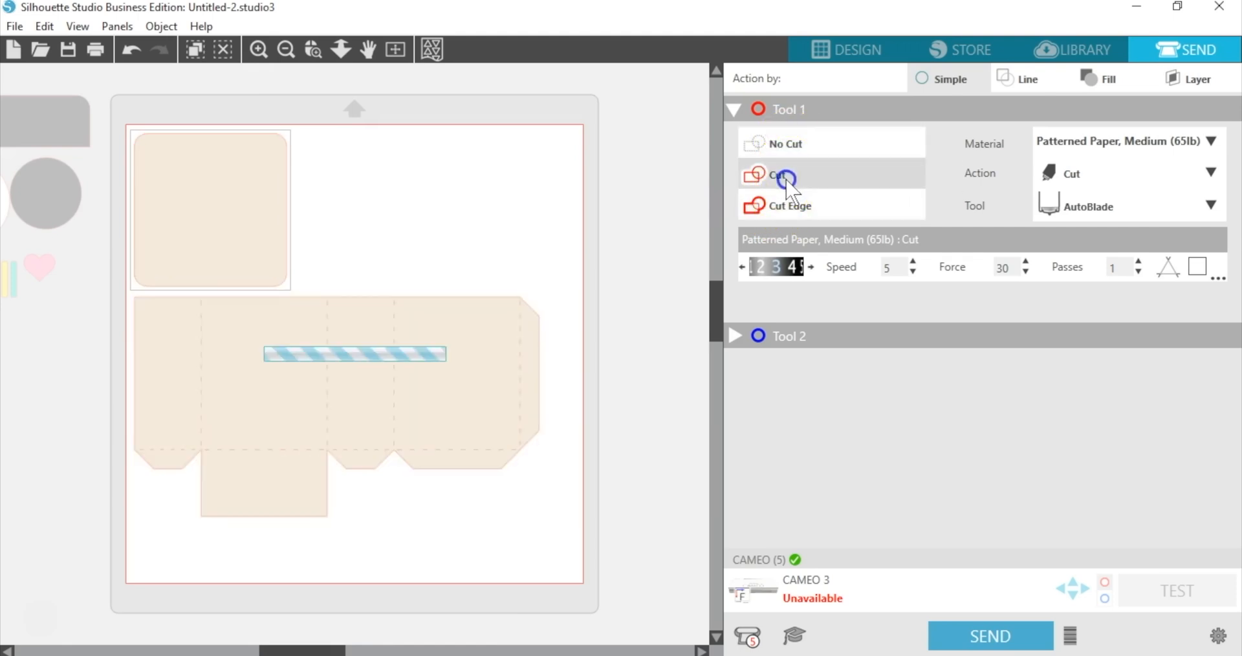
left_click(429, 174)
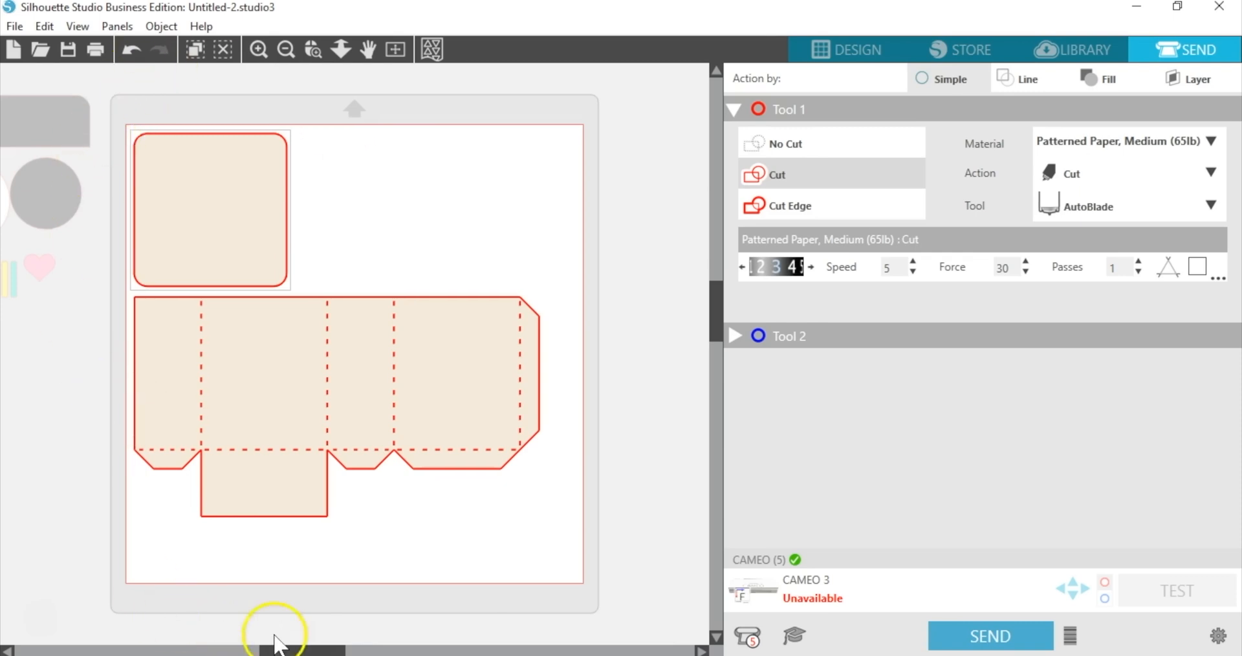
- Examine the list of material types available for Tool 1, keeping Patterned Paper, Medium (65lb)
left_click_drag(295, 650, 280, 650)
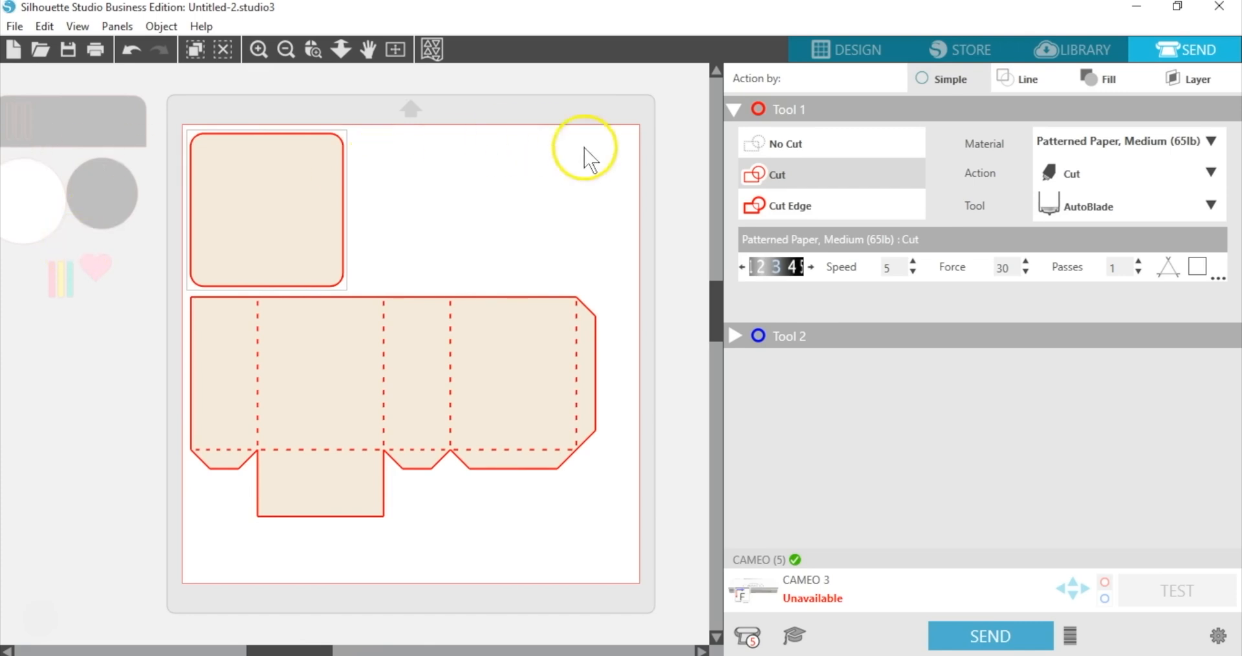
left_click(1153, 141)
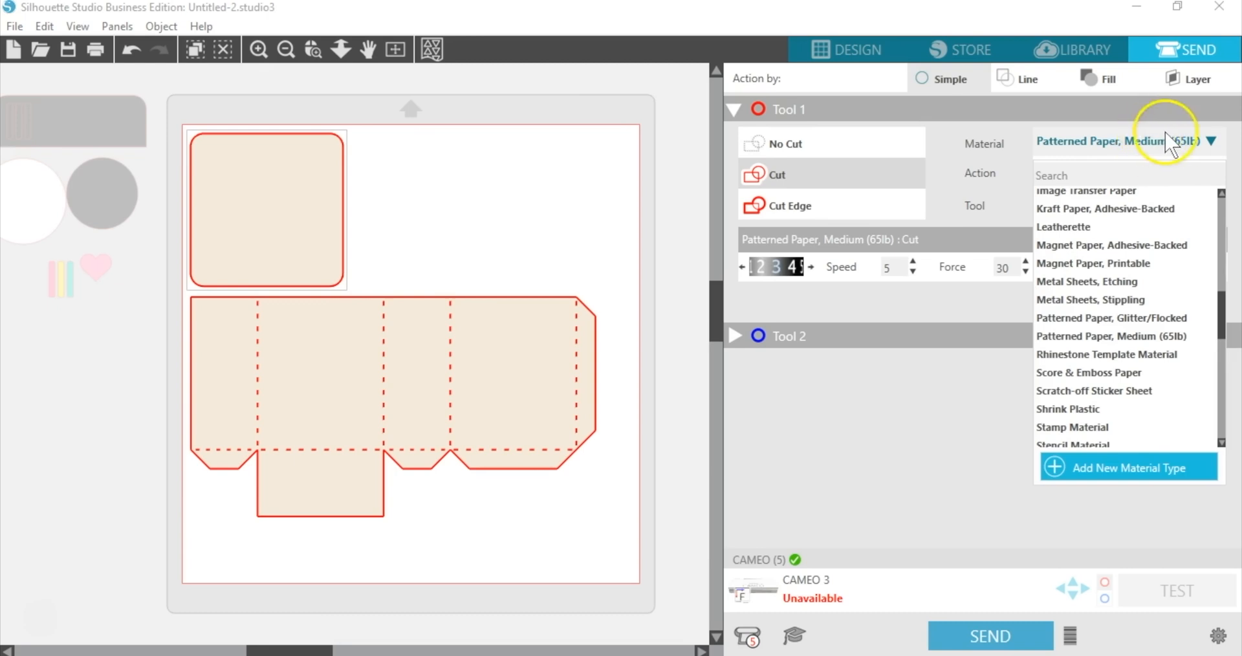
left_click(1223, 147)
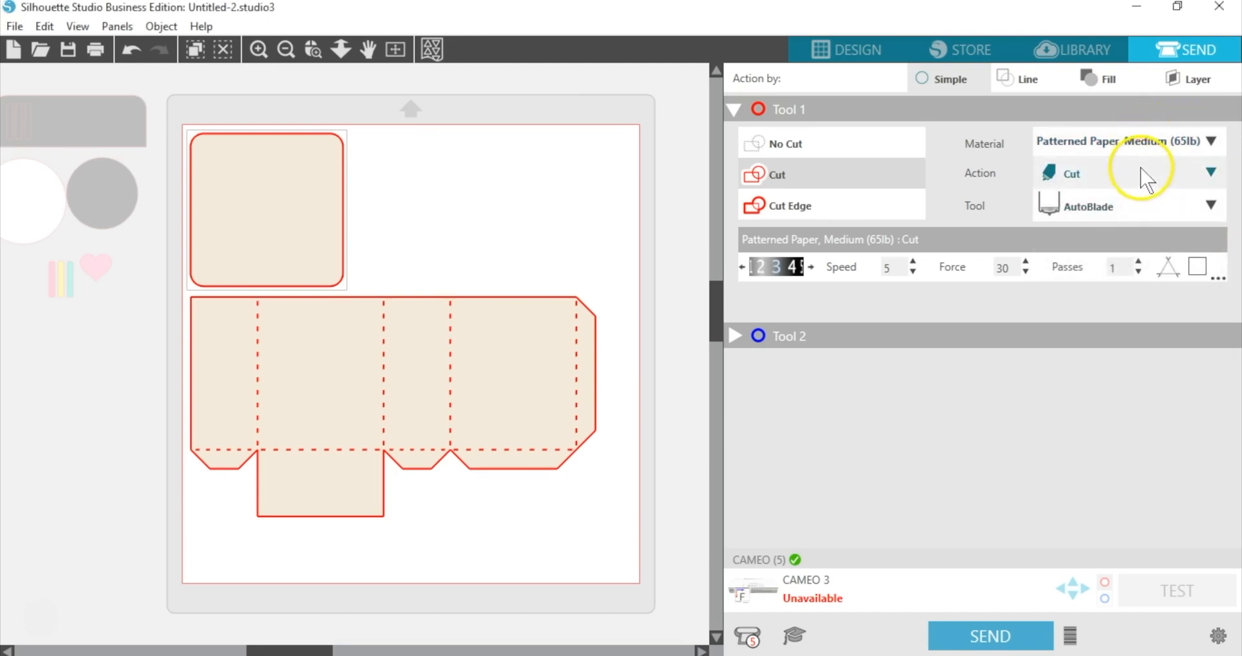
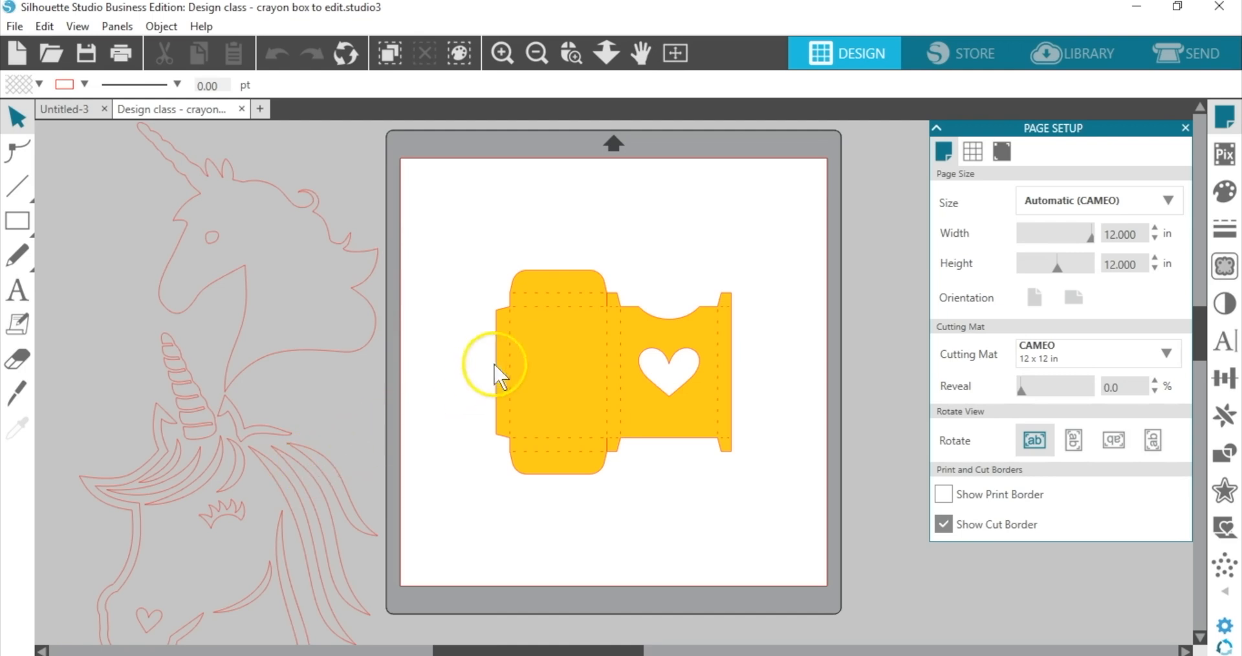
- Close the page setup settings and nudge the yellow crayon box slightly up and to the left
left_click(573, 45)
left_click_drag(443, 237, 802, 518)
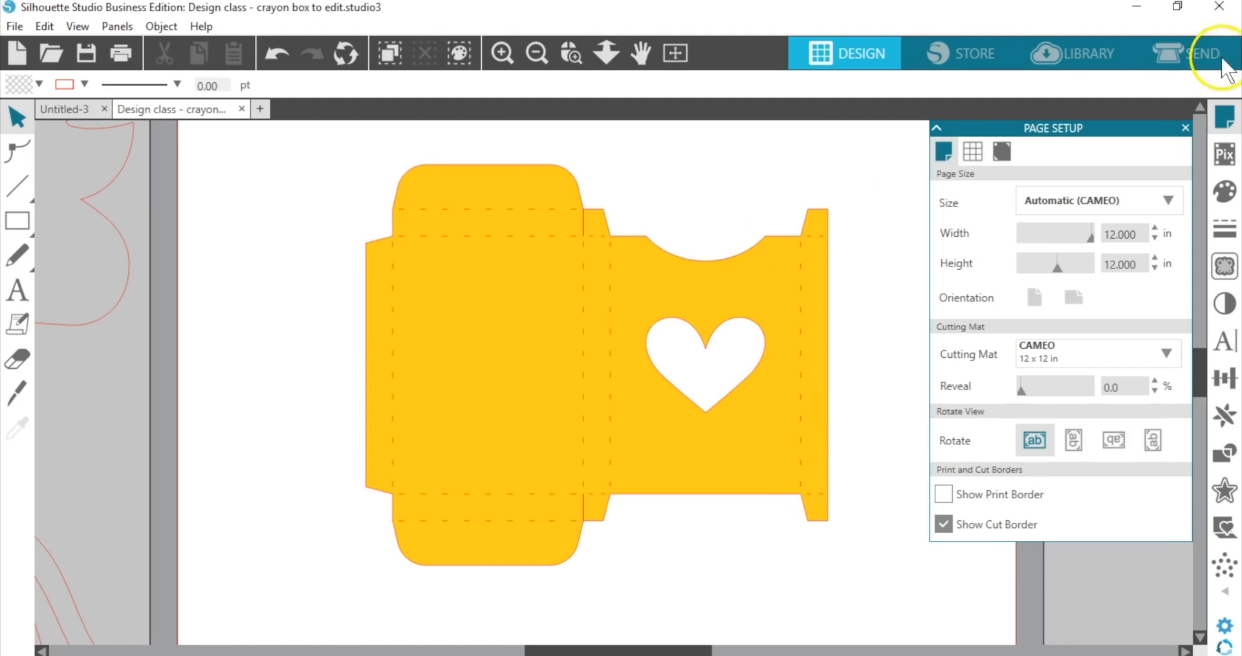
left_click(1186, 126)
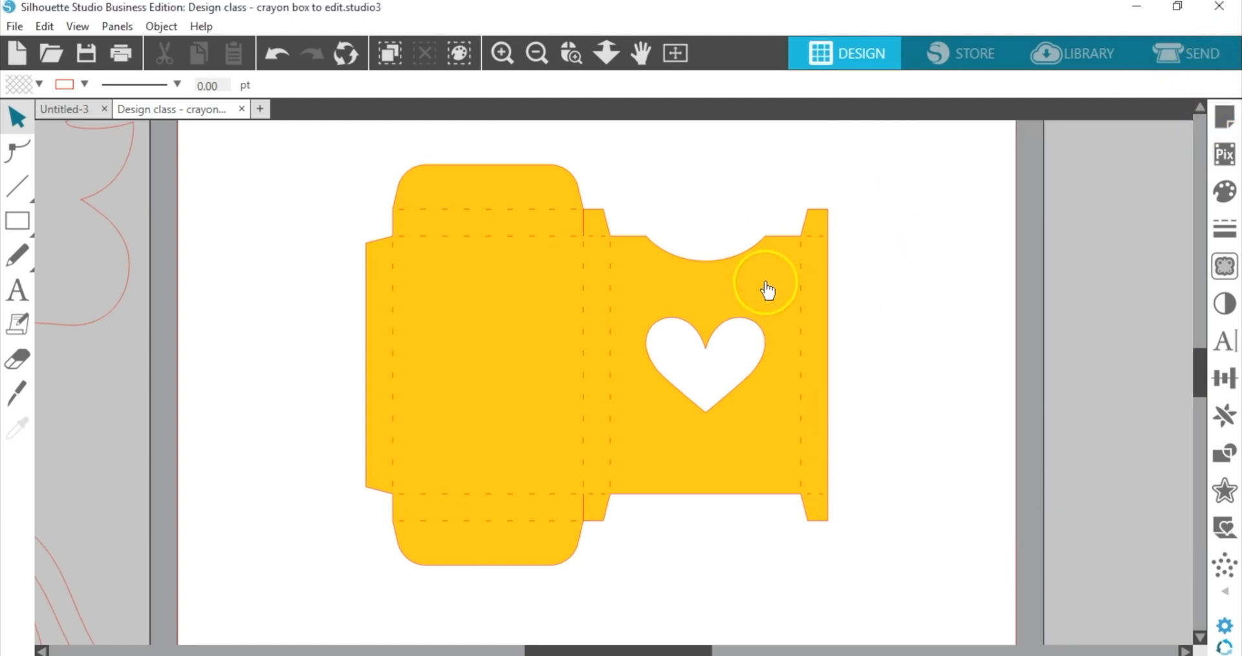
mouse_move(768, 283)
left_mouse_down()
mouse_move(1078, 246)
mouse_move(1113, 297)
mouse_move(1048, 294)
mouse_move(1093, 246)
mouse_move(1123, 288)
mouse_move(1074, 285)
mouse_move(1109, 253)
mouse_move(1081, 278)
mouse_move(752, 279)
left_mouse_up()
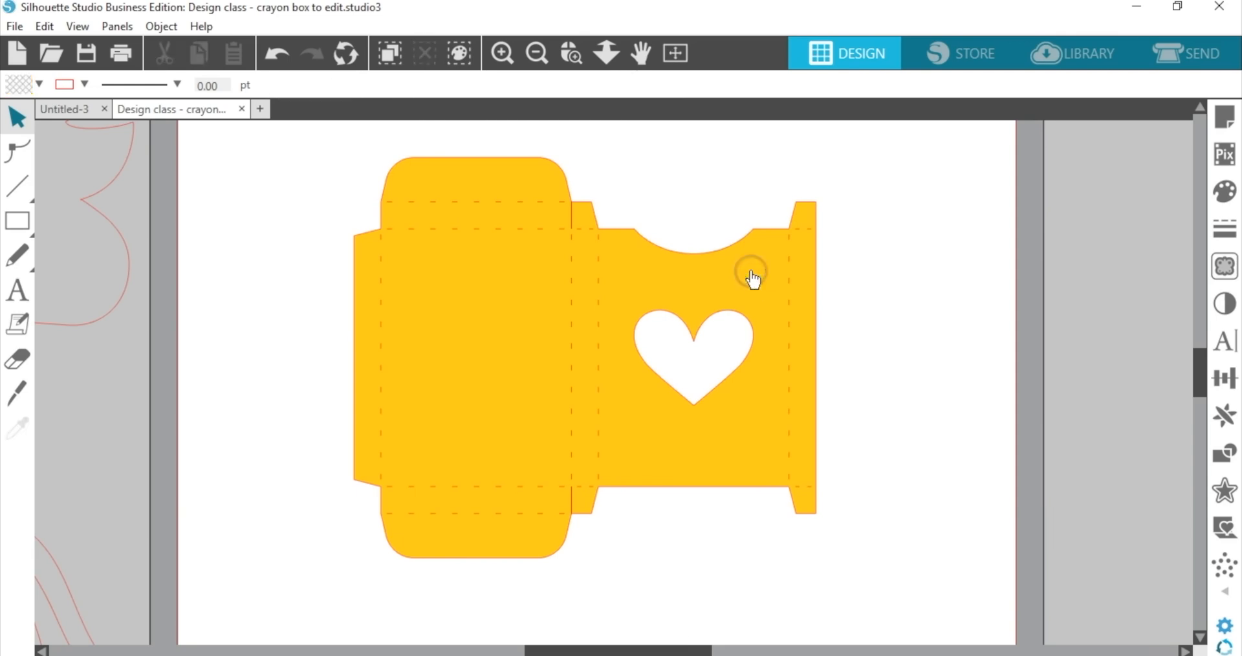
- Ungroup the yellow crayon box and check that the body and its score lines select as separate shapes
left_click(640, 265)
left_click(407, 86)
left_click(407, 86)
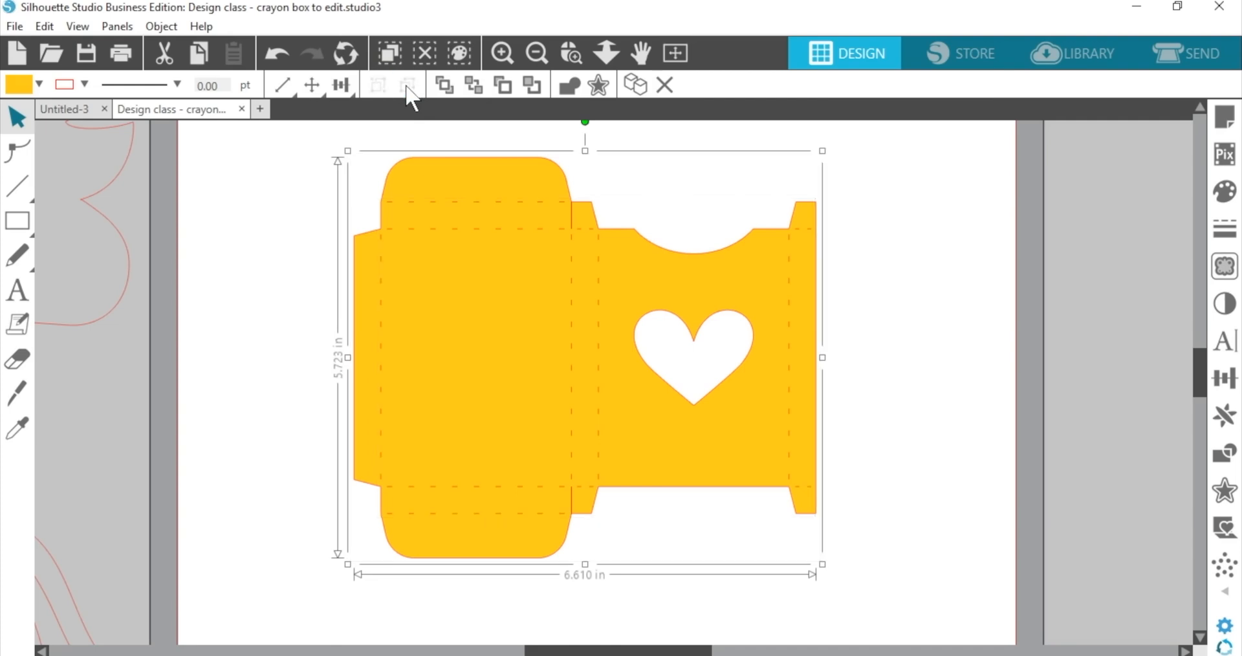
left_click_drag(956, 207, 716, 356)
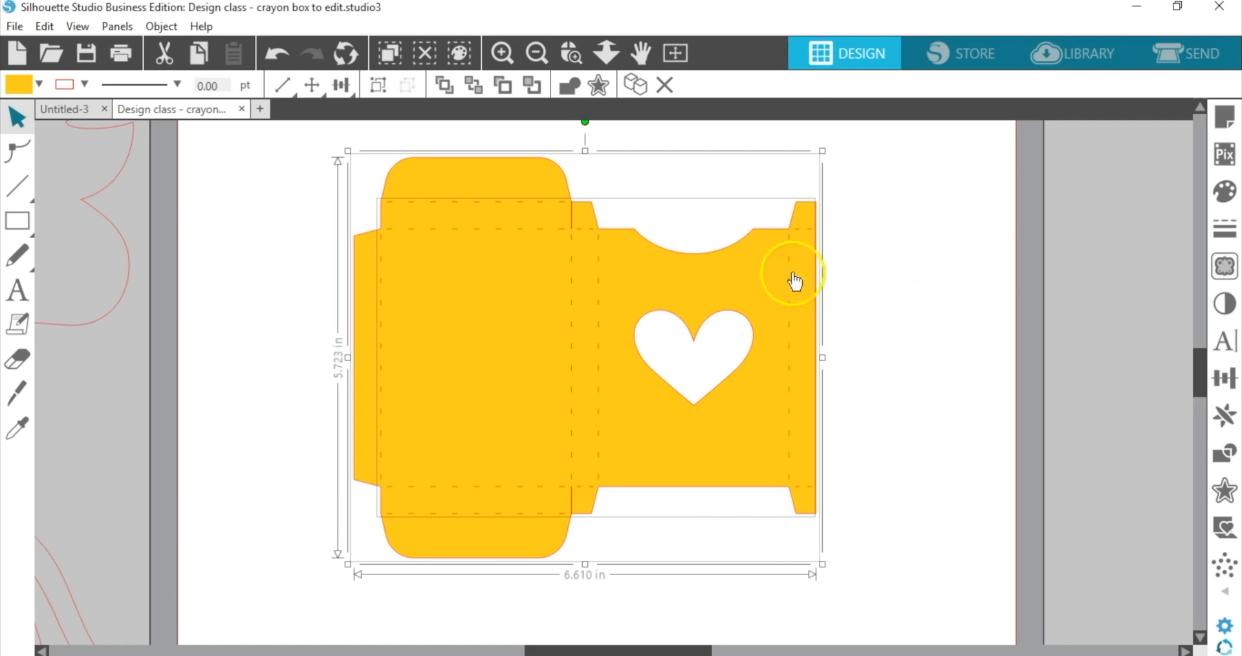
left_click(723, 219)
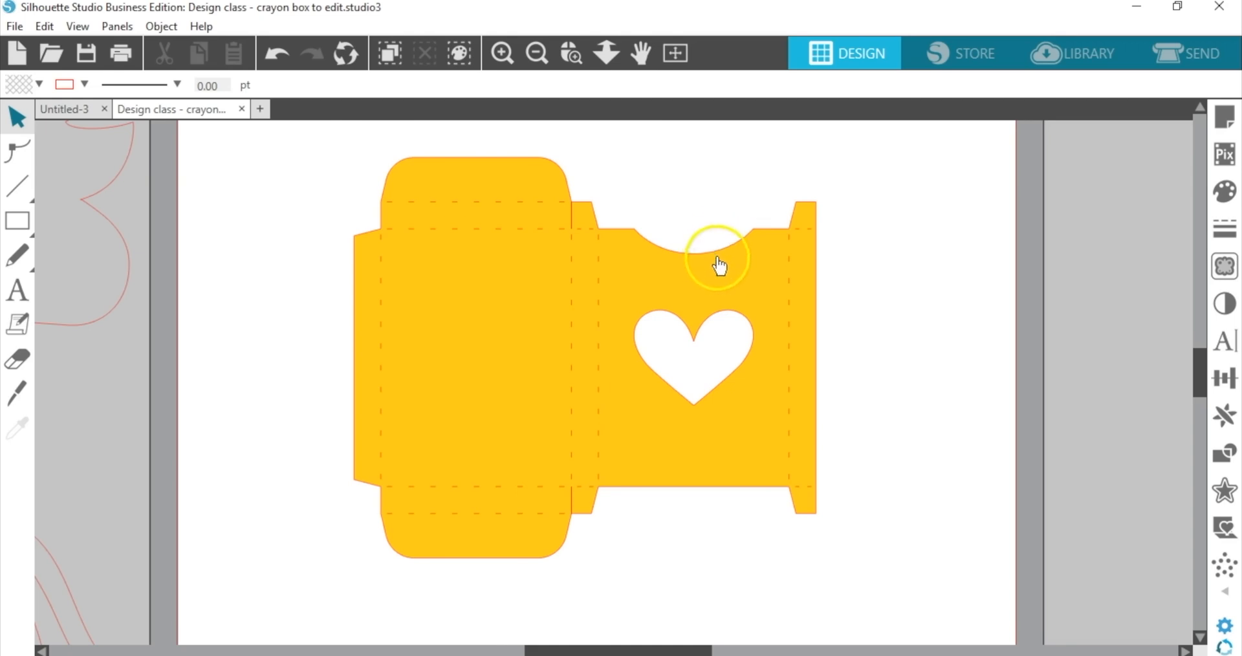
- Release the compound path of the crayon box body and move the heart off the page to the right
left_click(722, 278)
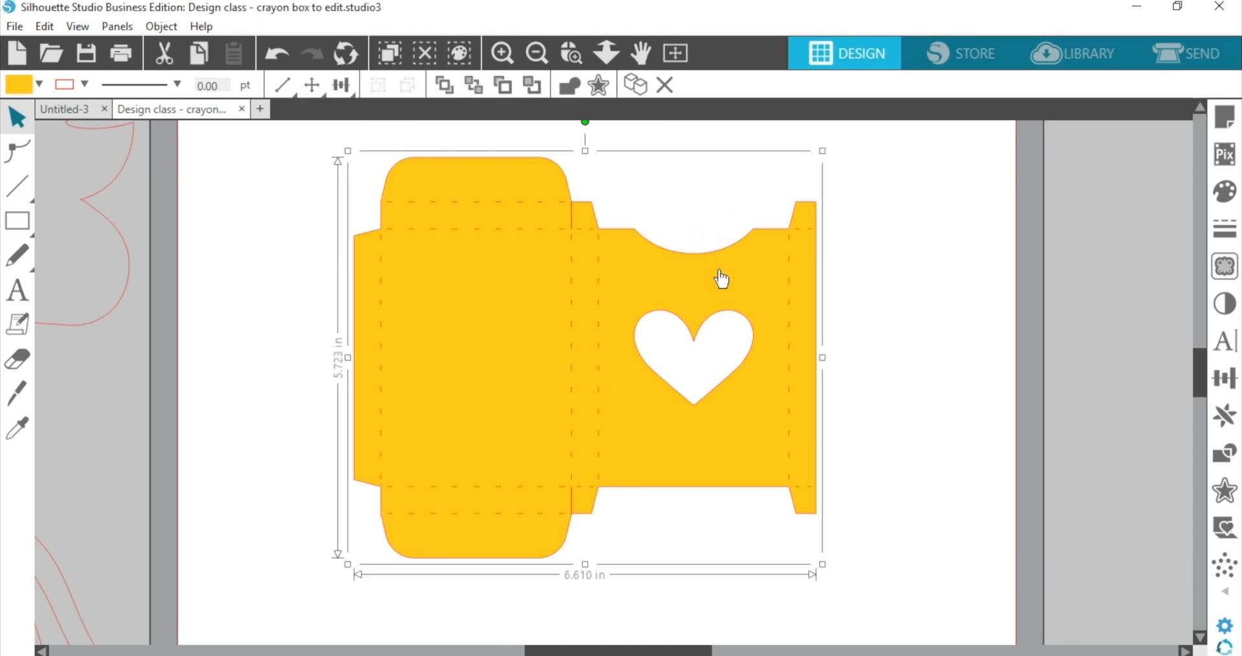
right_click(714, 257)
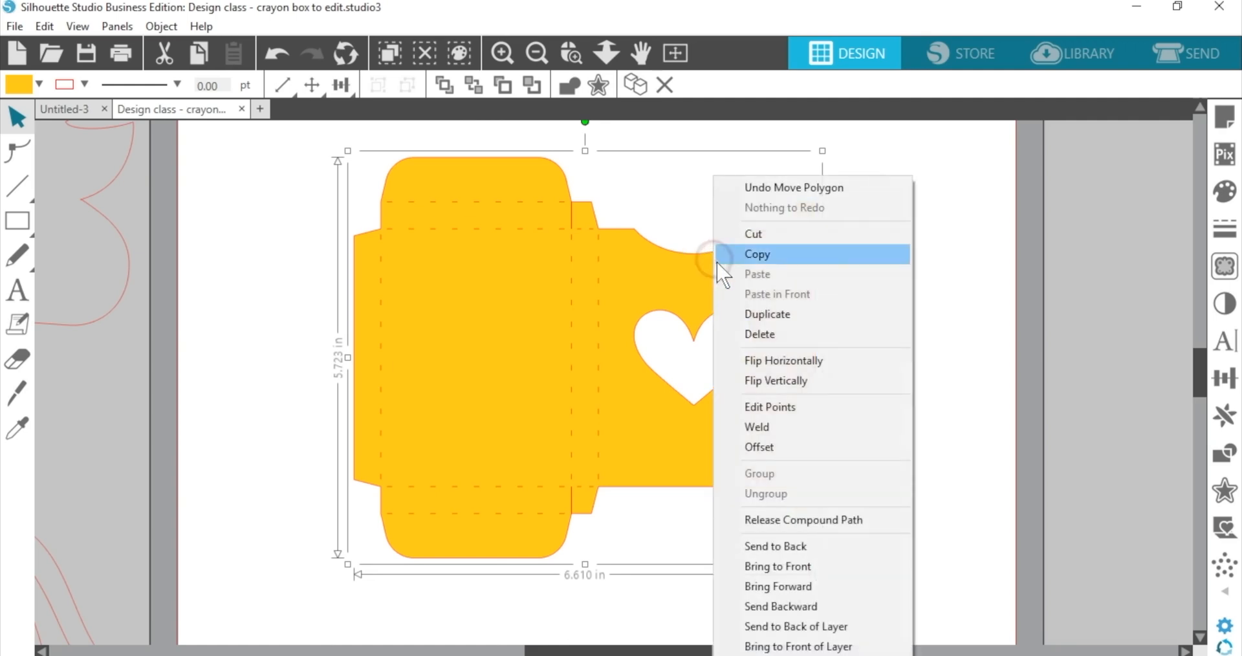
left_click(810, 521)
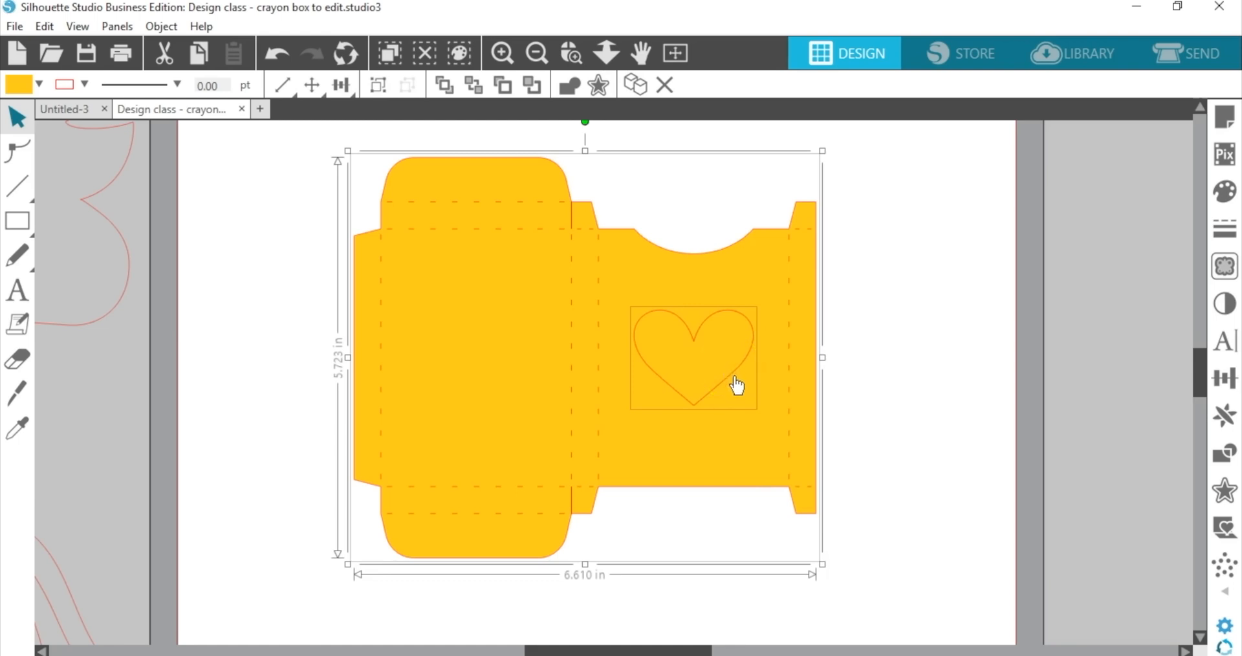
left_click(904, 317)
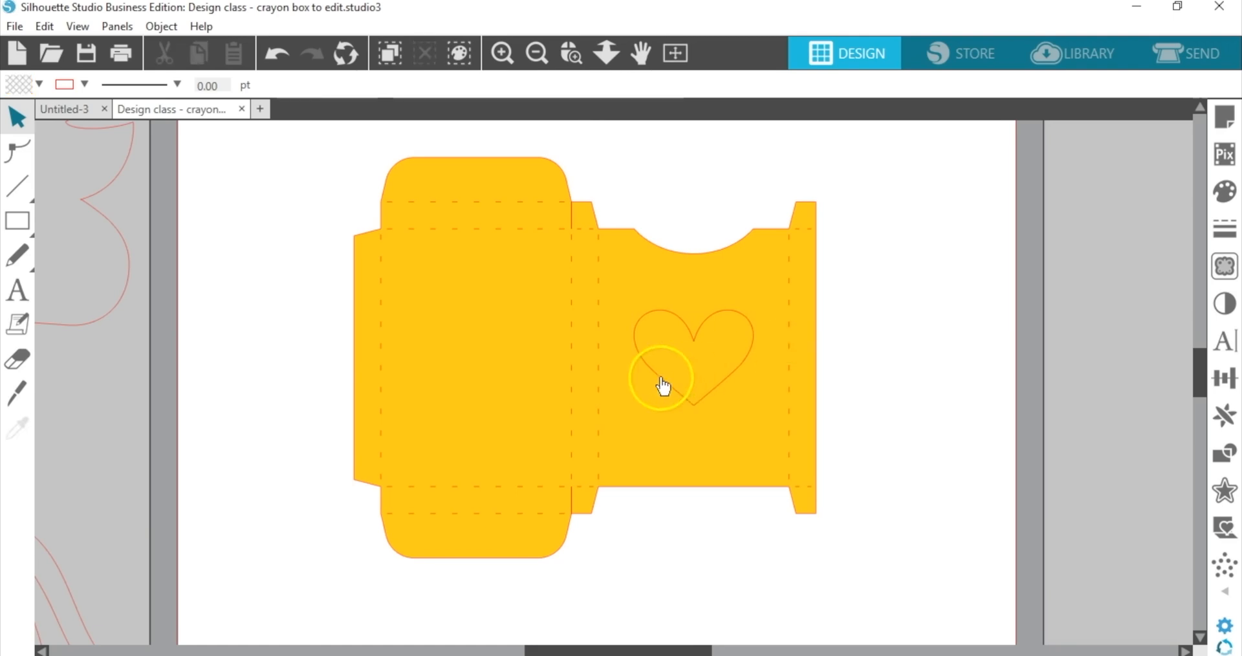
left_click_drag(694, 373, 1112, 249)
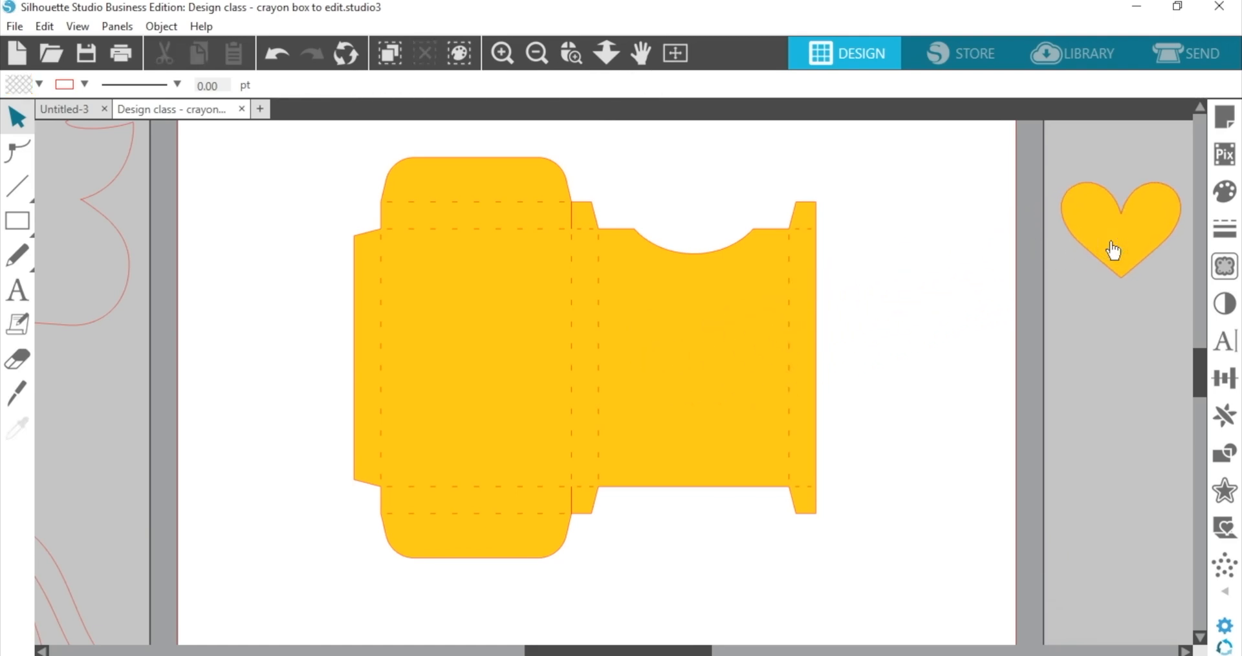
- Group the crayon box body with its dashed score lines
left_click_drag(303, 158, 805, 557)
left_click(414, 85)
left_click(375, 87)
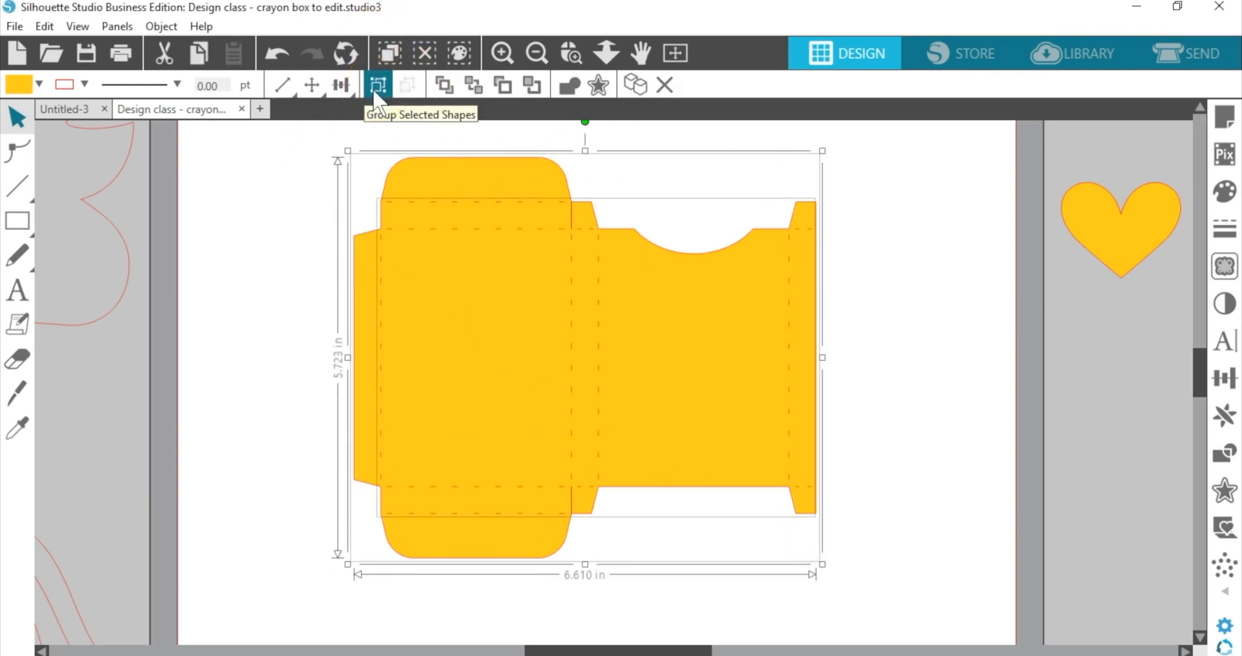
left_click(374, 89)
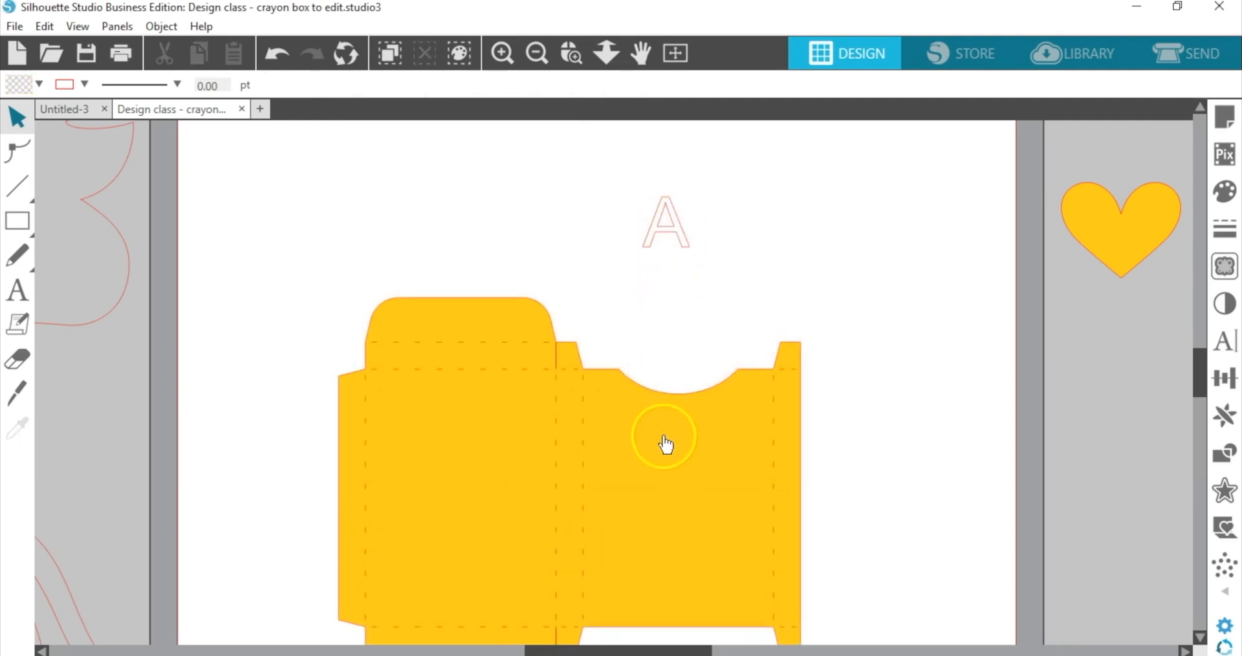
- Move the crayon box up, try the letter A on its front panel, and park the letter off the page below the heart
left_click_drag(660, 416, 638, 281)
left_click_drag(654, 241, 652, 366)
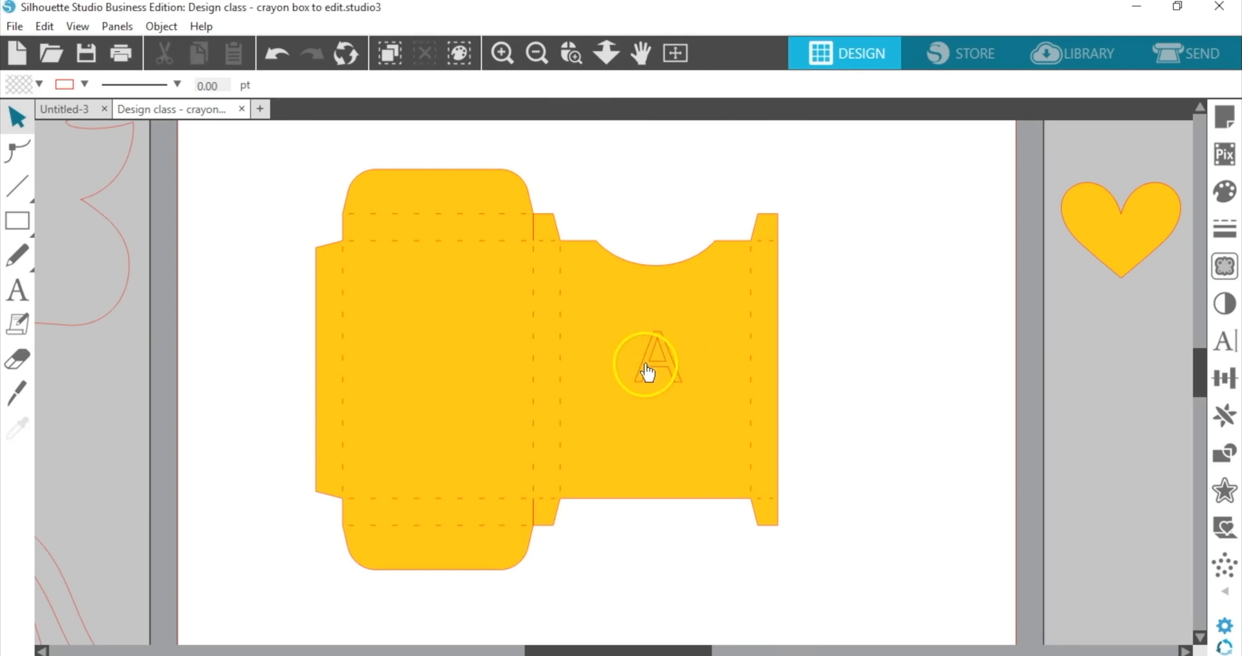
left_click_drag(666, 364, 1138, 372)
left_click(1054, 374)
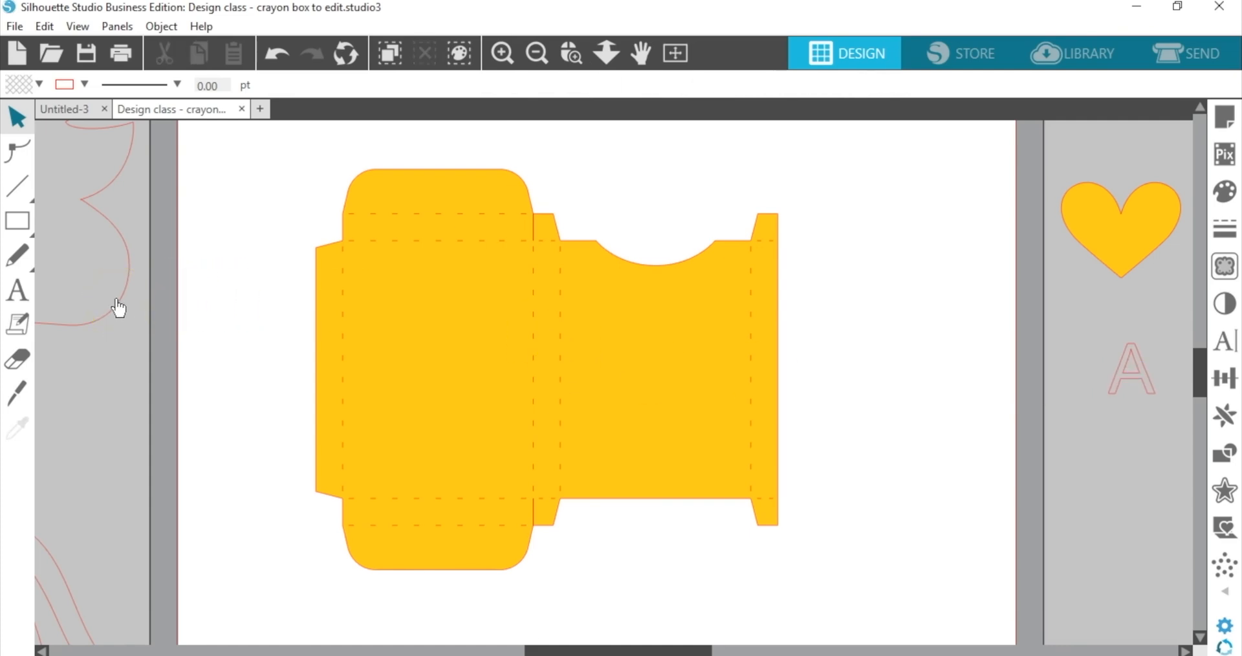
- Move the unicorn head outline onto the upper part of the page and shift the crayon box down below it
left_click(674, 53)
left_click_drag(313, 203, 721, 238)
left_click_drag(504, 285, 474, 400)
left_click(554, 263)
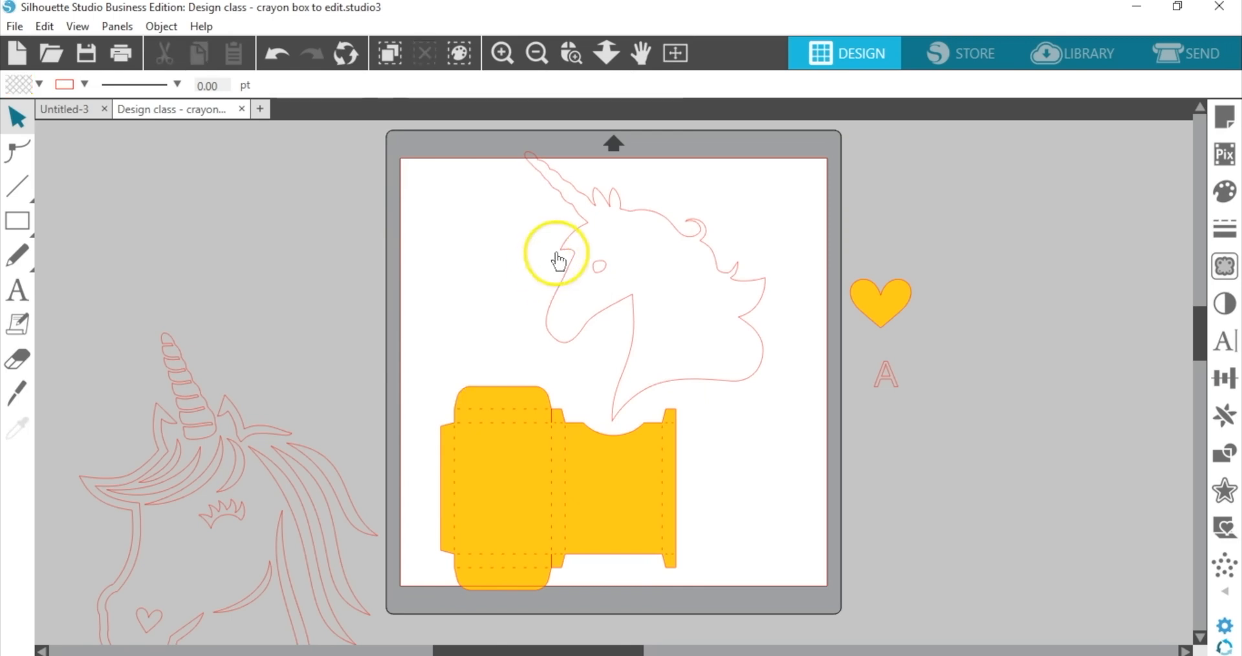
left_click_drag(612, 283, 610, 293)
left_click(610, 291)
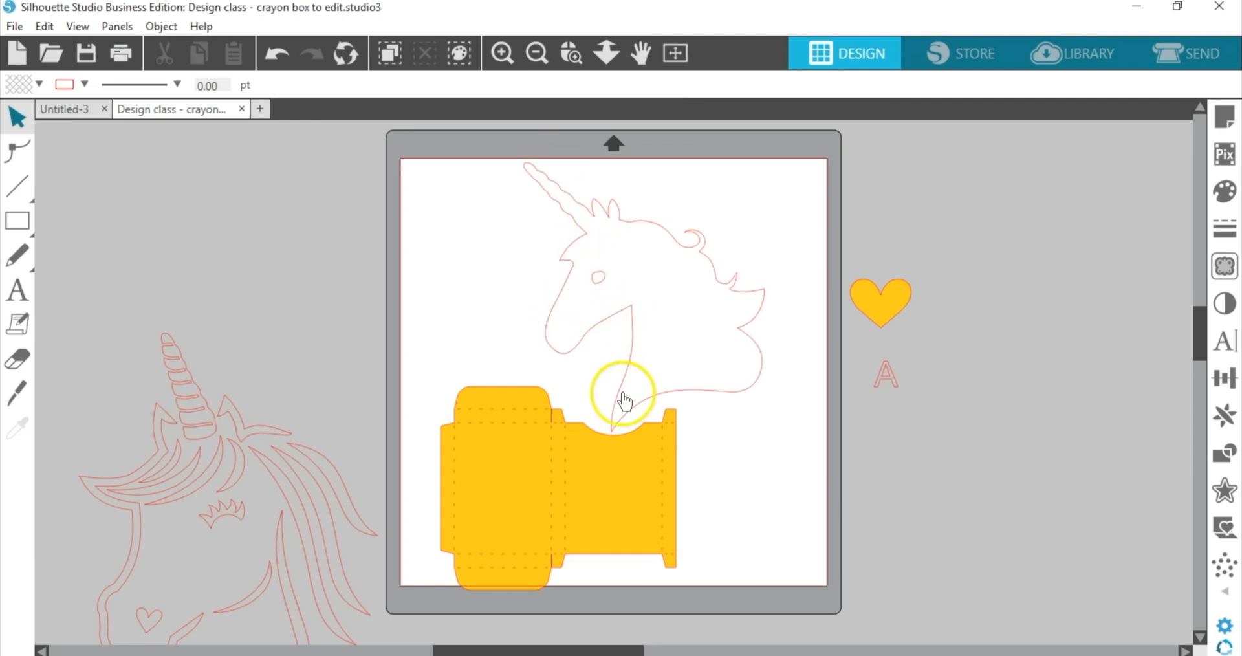
- Scale the unicorn head down proportionally to about 2.64 in wide and move it above the crayon box
left_click(697, 250)
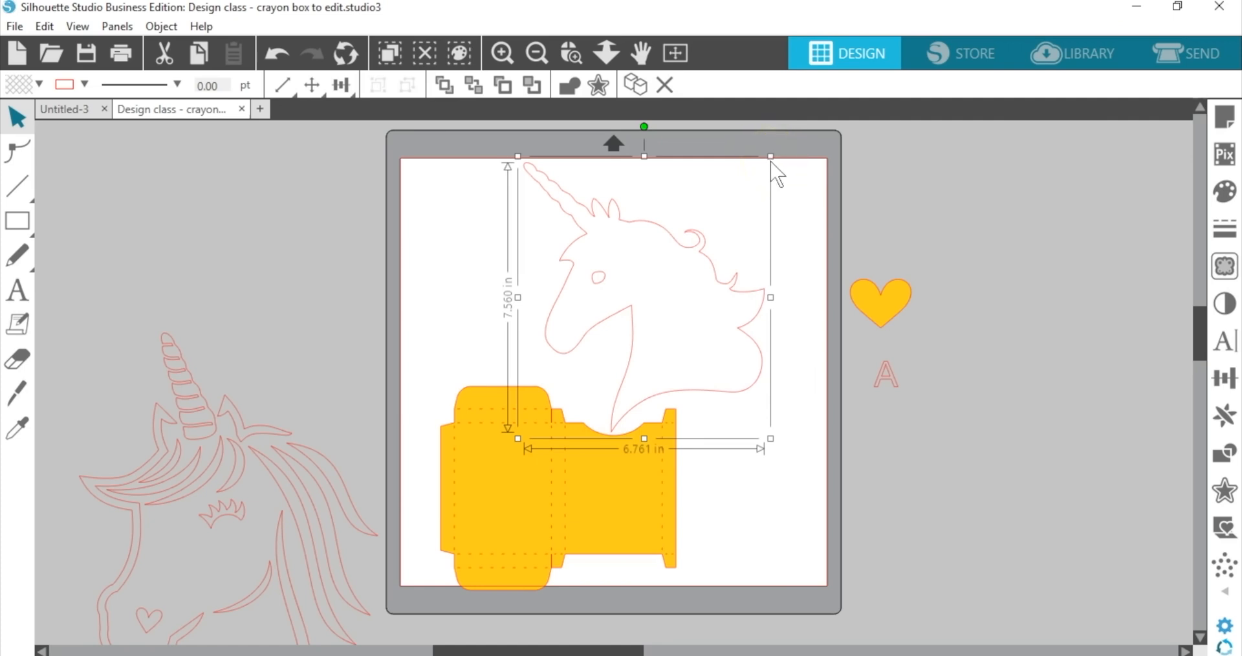
left_click_drag(770, 155, 616, 307)
left_click_drag(582, 354, 599, 258)
- Set the unicorn head's width to 2 in with the aspect ratio locked
left_click(283, 85)
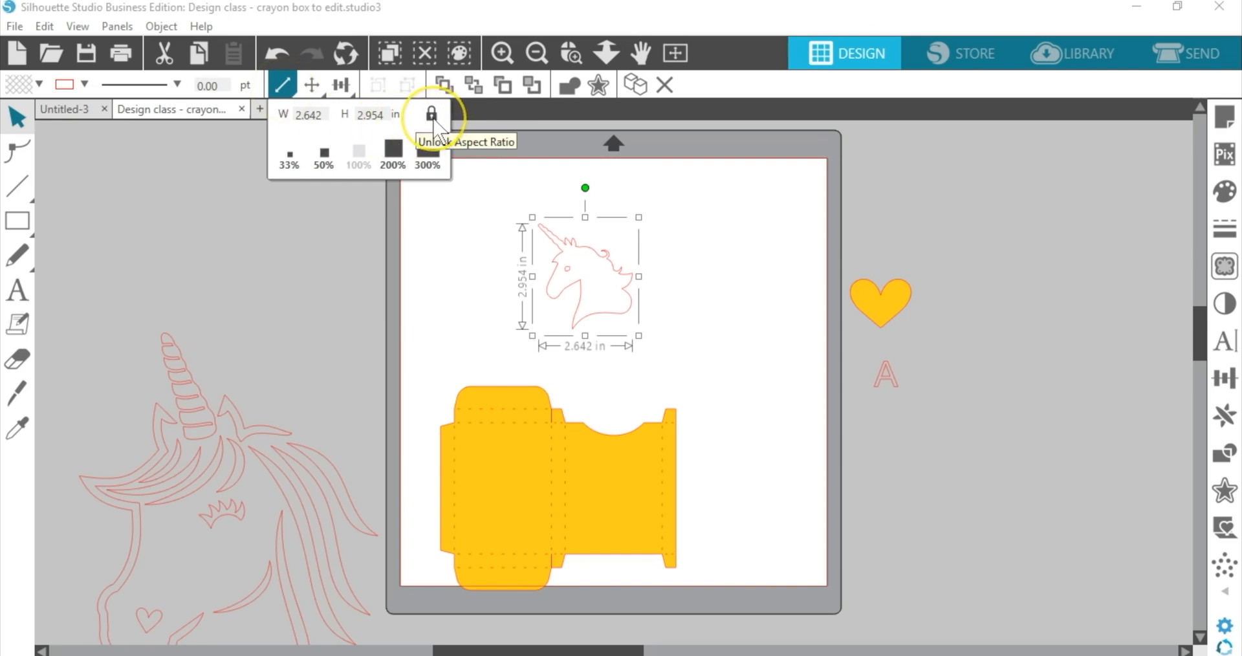
left_click(328, 115)
left_click_drag(321, 116, 285, 118)
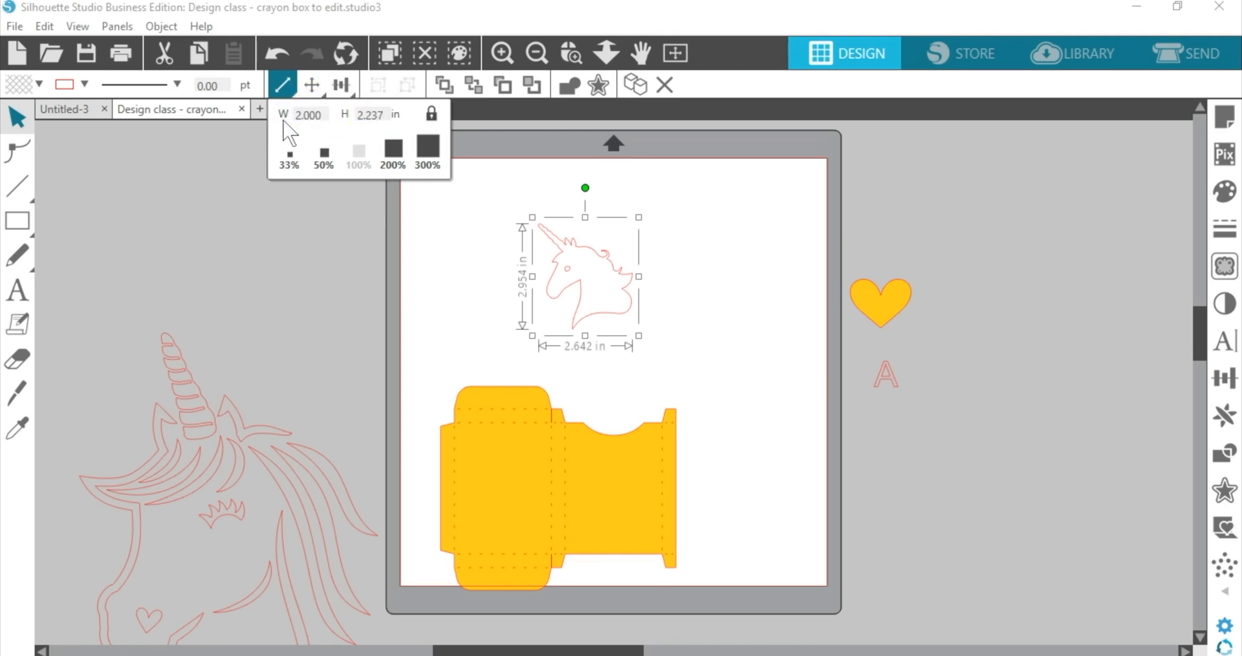
key("Return")
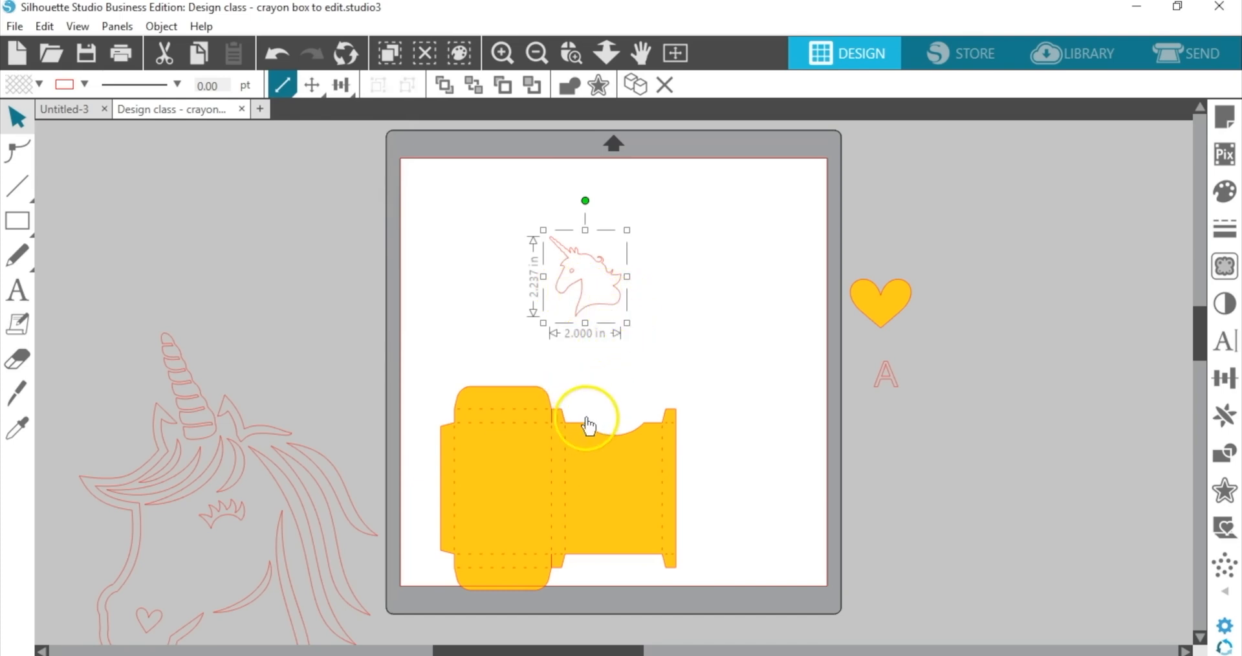
- Move the crayon box up so its front panel sits behind the unicorn head, and place a copy of the box directly below
left_click_drag(583, 452, 557, 228)
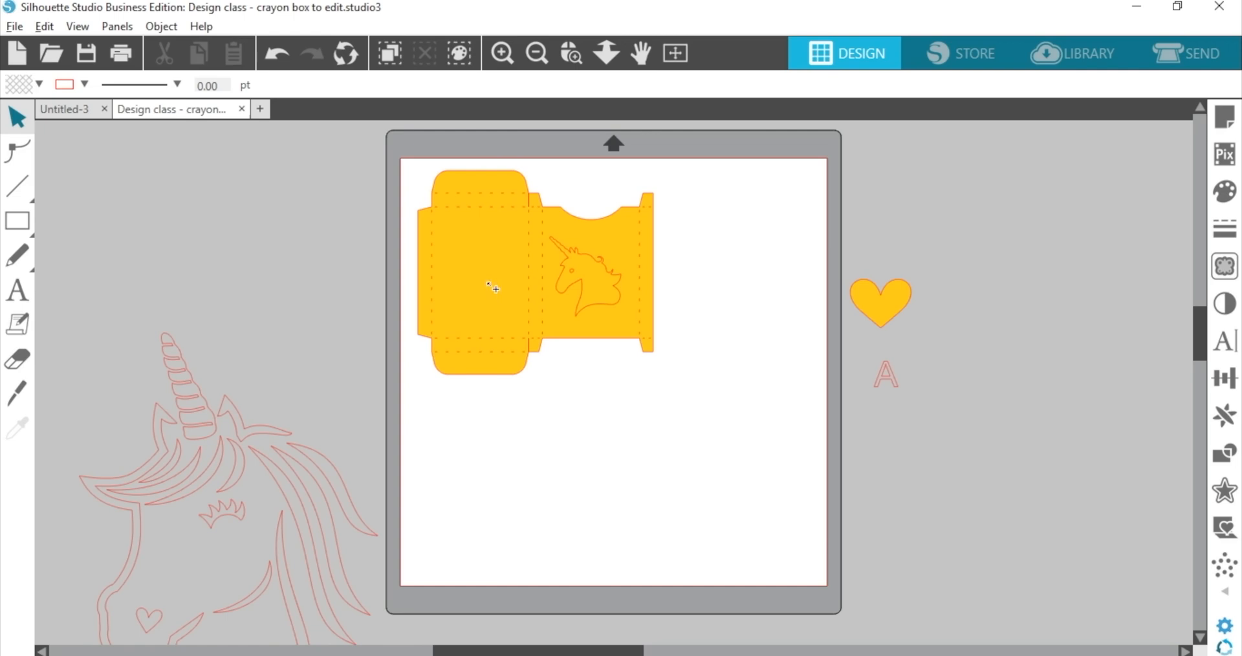
left_click_drag(492, 287, 487, 495)
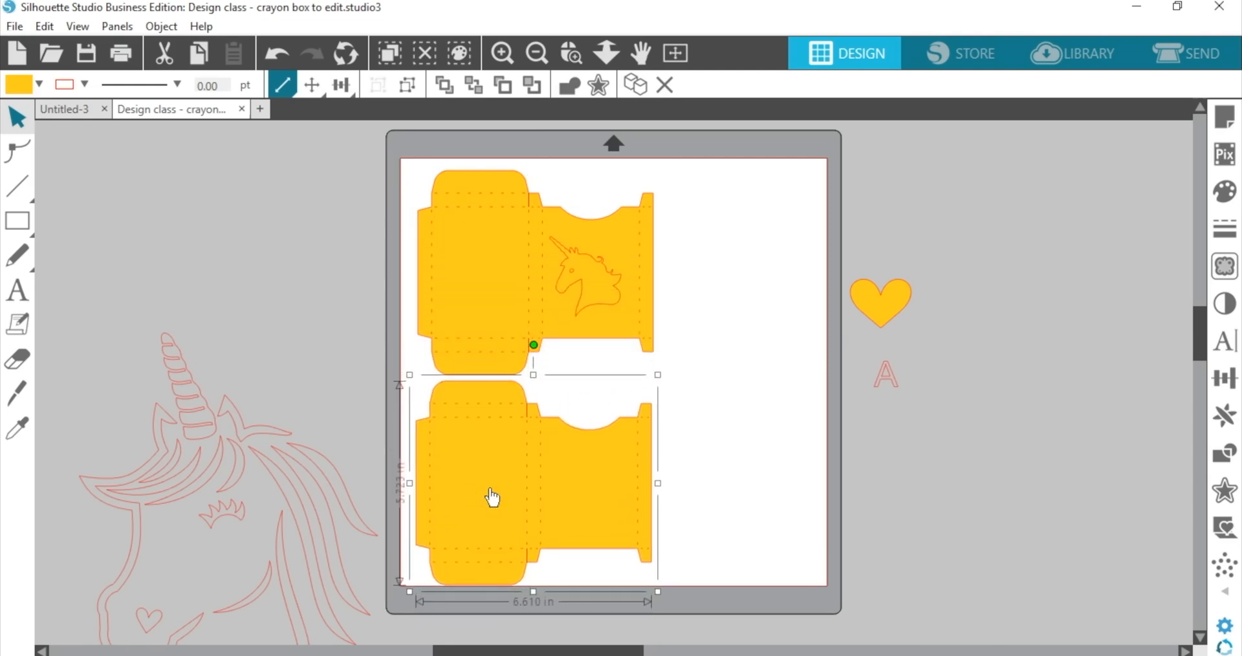
- Move the detailed unicorn head up beside the page and scale it down proportionally to about 1.86 in wide by 2.41 in high
left_click_drag(211, 418, 215, 263)
left_click(289, 291)
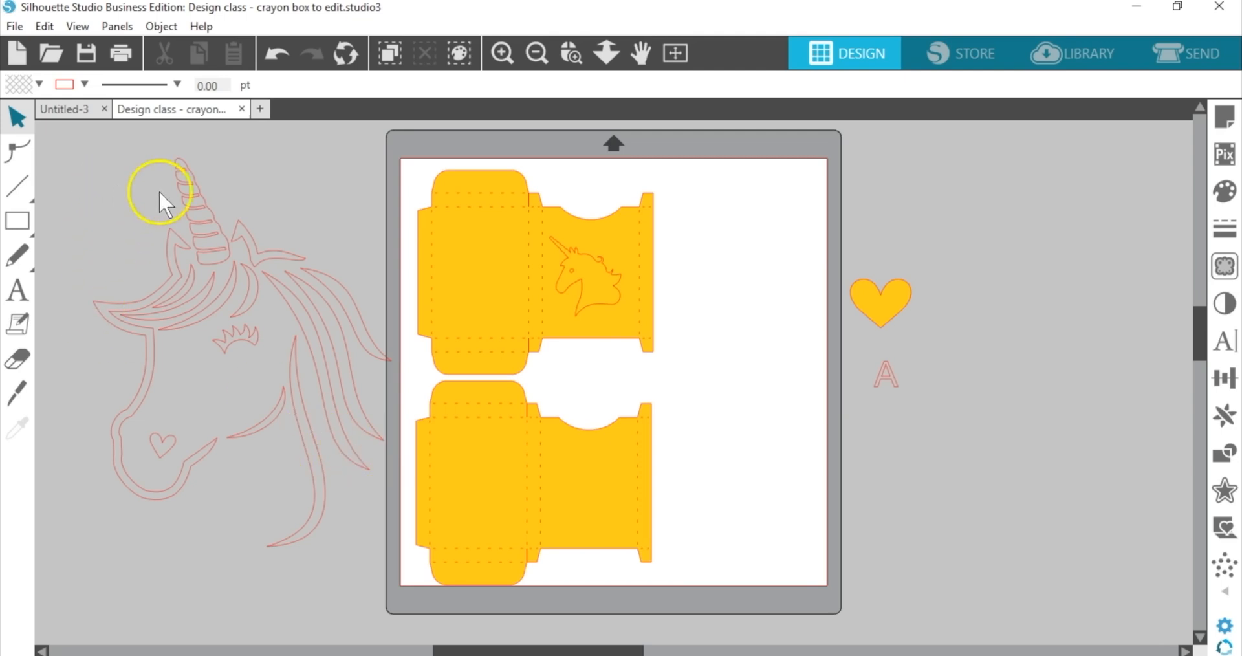
left_click(188, 184)
left_click_drag(87, 152, 305, 467)
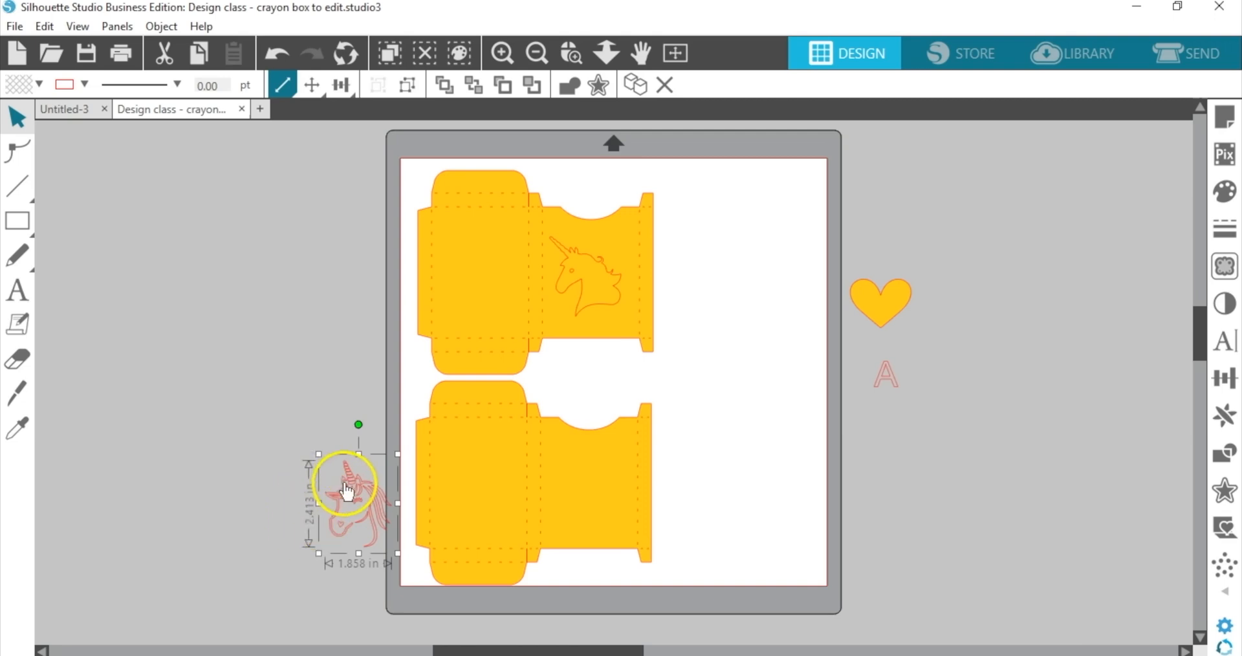
- Move the small detailed unicorn head onto the lower crayon box, bring it to the front and centre it on the front panel
left_click_drag(353, 484, 649, 446)
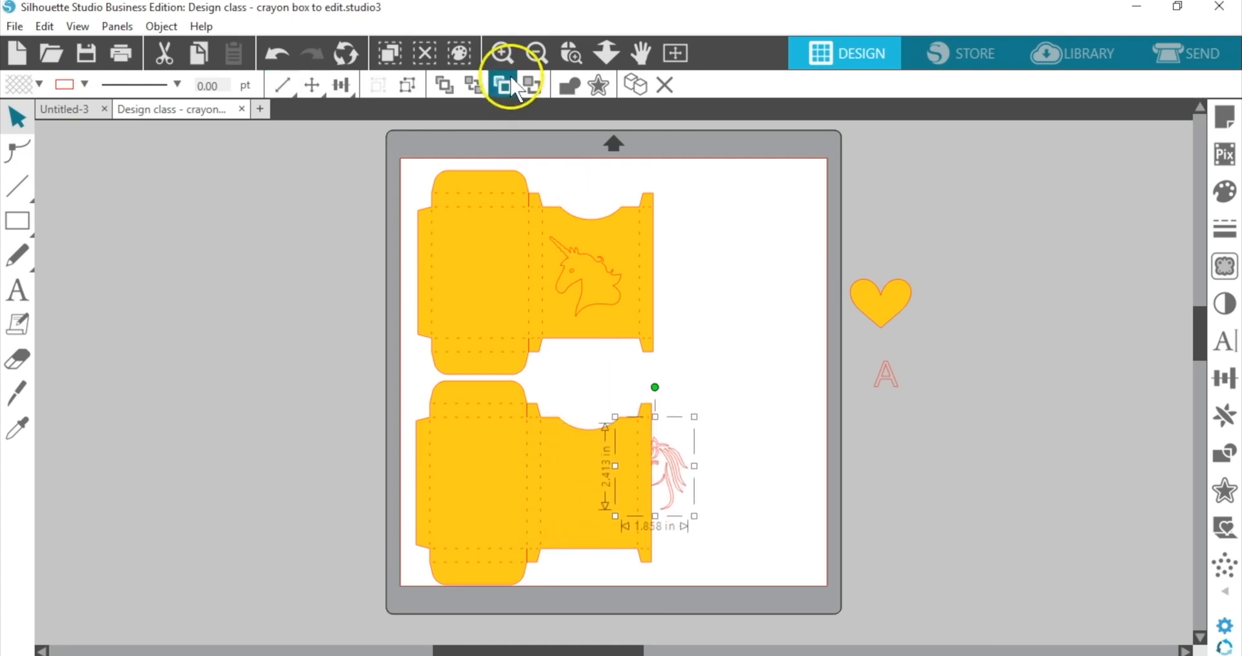
left_click(444, 85)
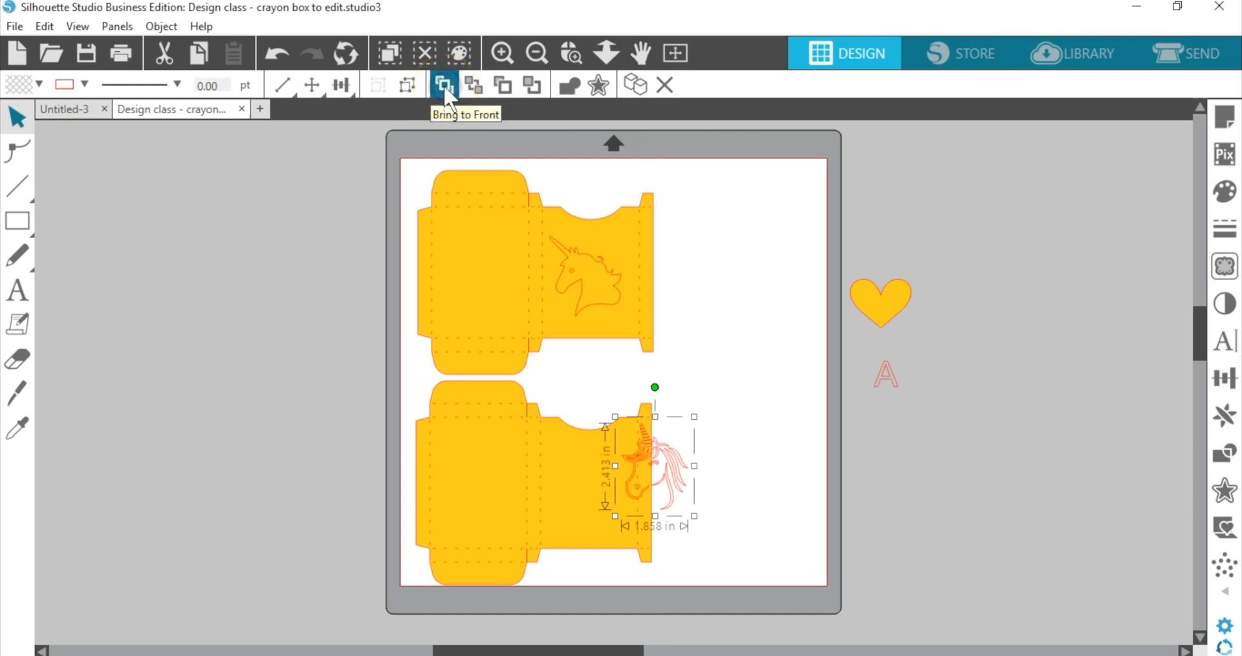
left_click_drag(679, 474, 612, 497)
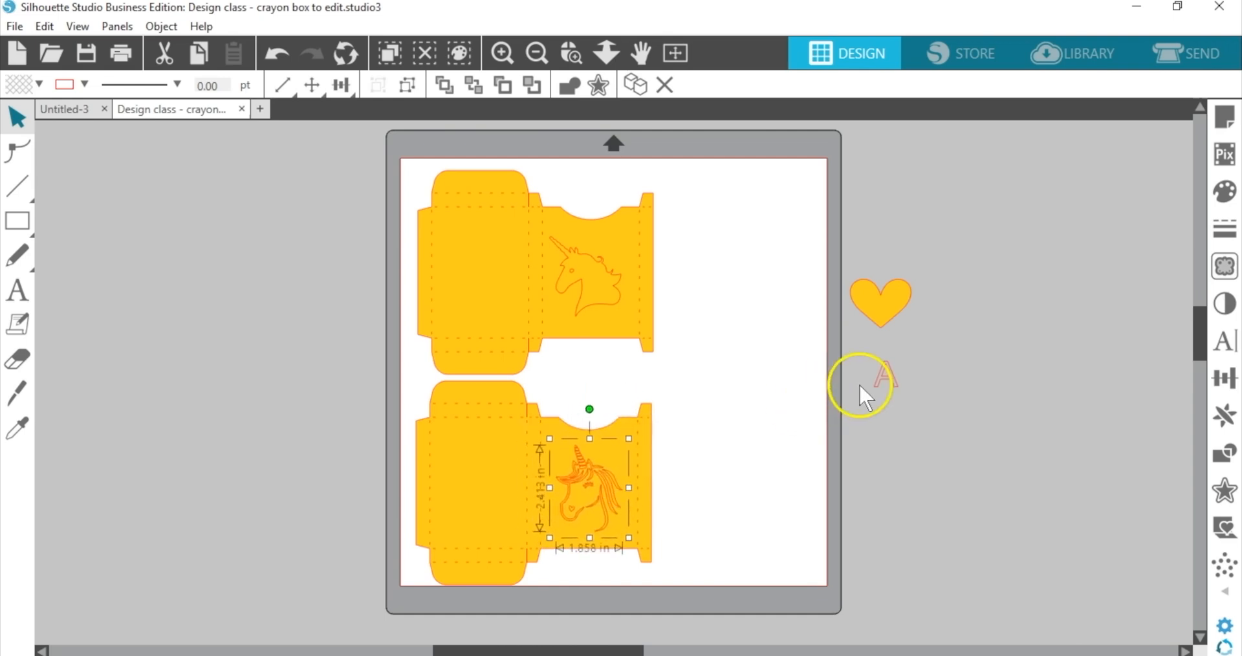
- Move the letter A onto the empty area of the page and enlarge it to about 2.45 in wide
left_click_drag(887, 375, 793, 461)
left_click(570, 53)
left_click_drag(633, 244, 842, 489)
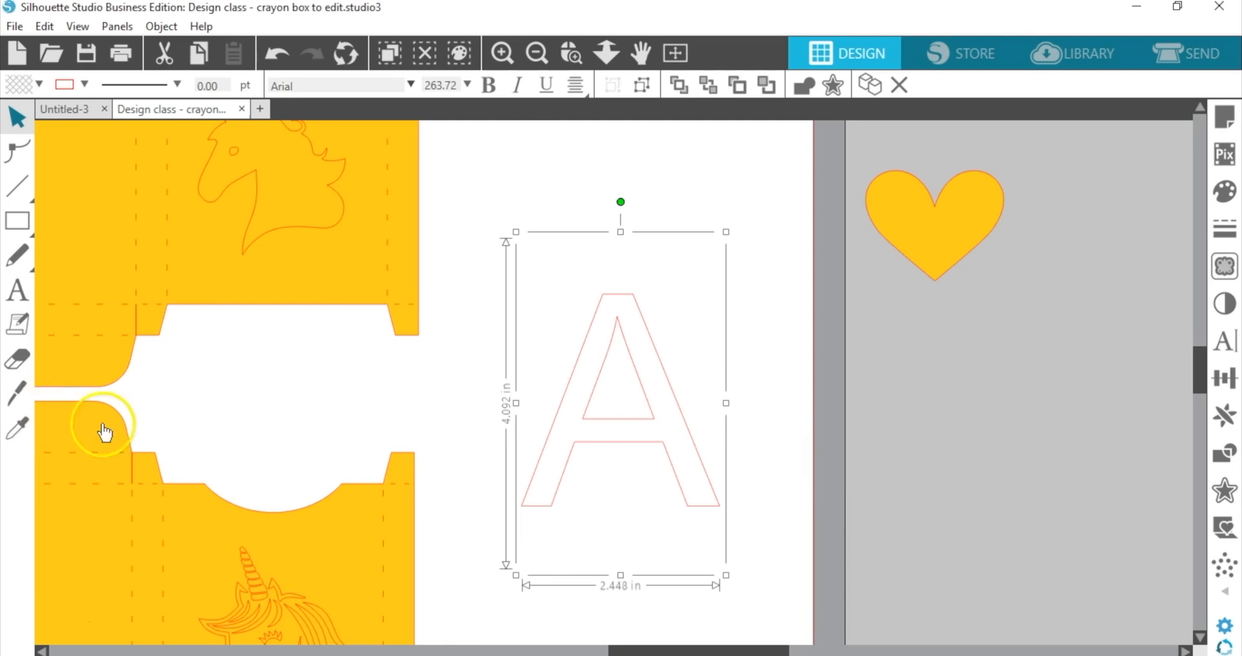
- Slice through the left end of the letter A's crossbar with the Knife tool
left_click(19, 360)
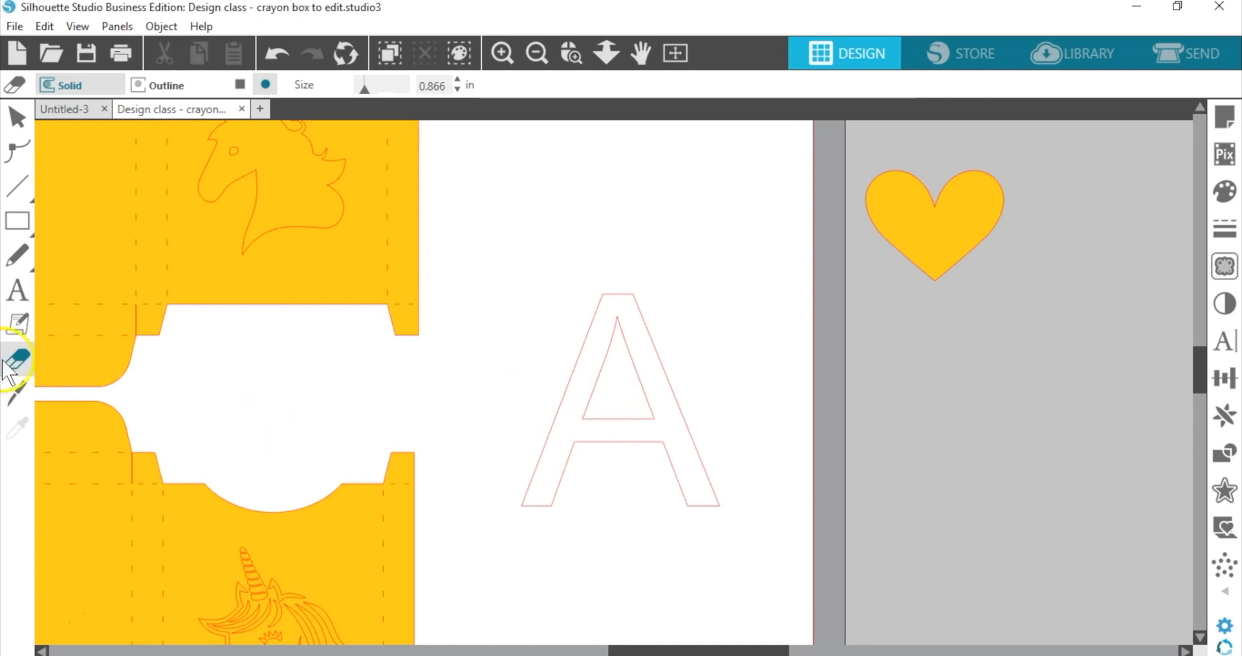
left_click(27, 395)
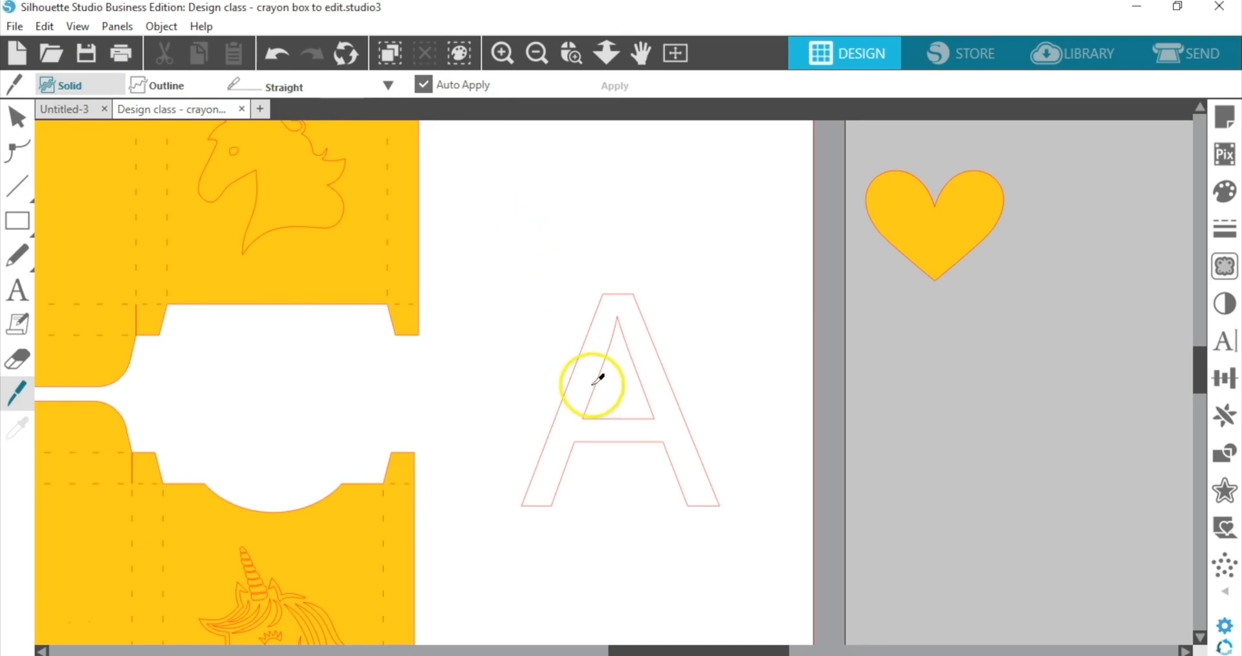
left_click_drag(596, 399, 574, 466)
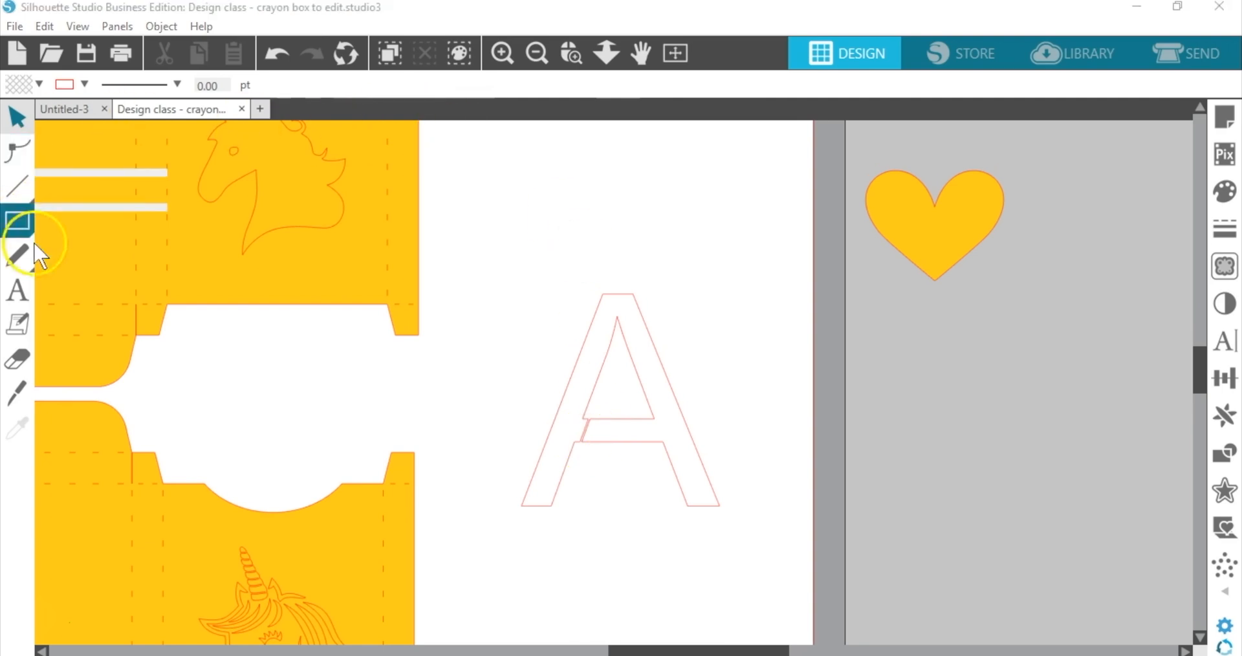
- Make a second knife cut beside the first in the A's crossbar, and move the cut-out sliver and the letter off the page
left_click(16, 395)
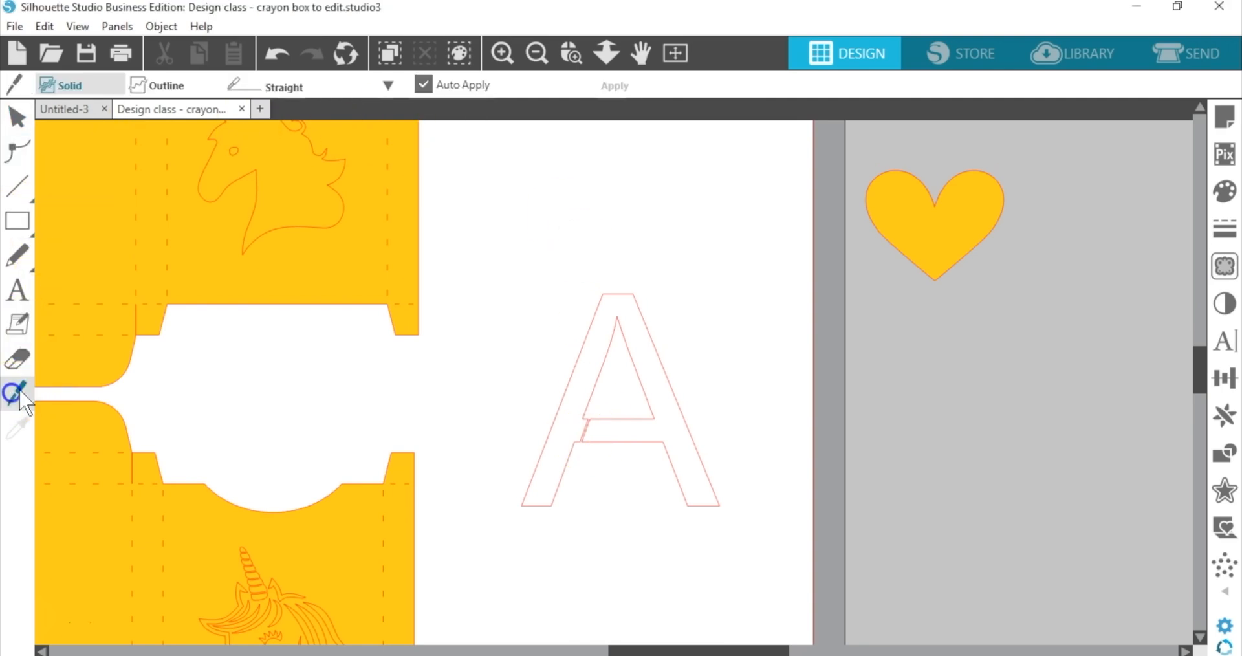
left_click_drag(603, 412, 585, 346)
left_click_drag(590, 430, 918, 406)
left_click(474, 216)
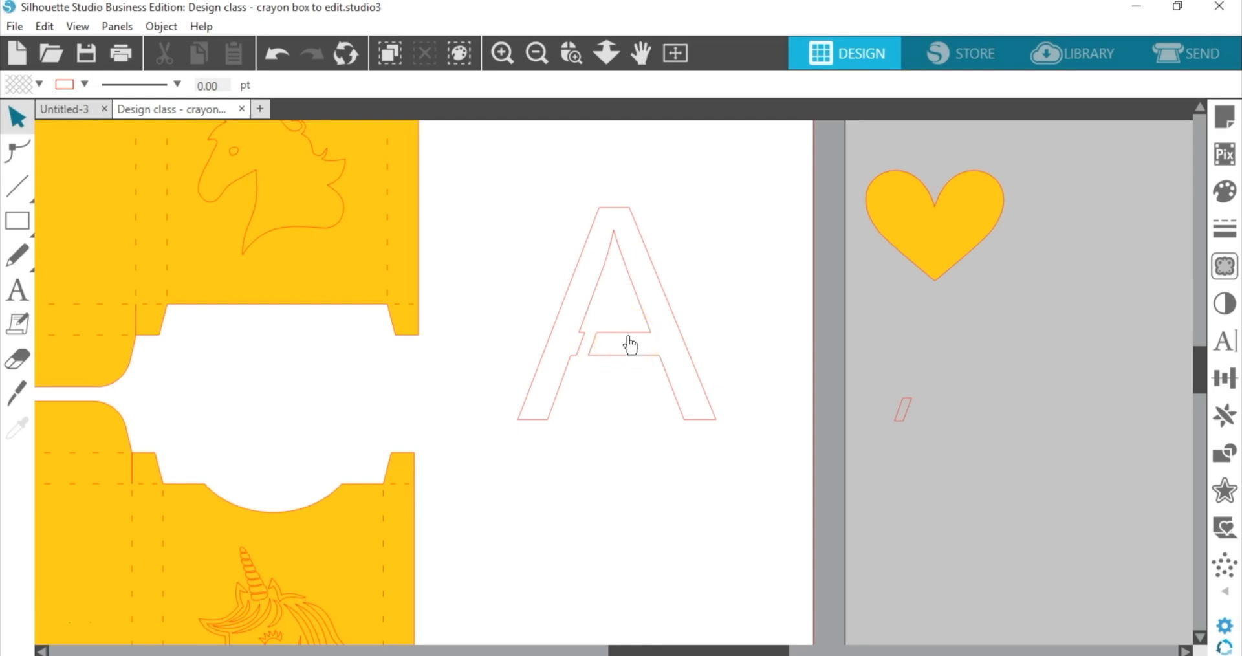
left_click(675, 53)
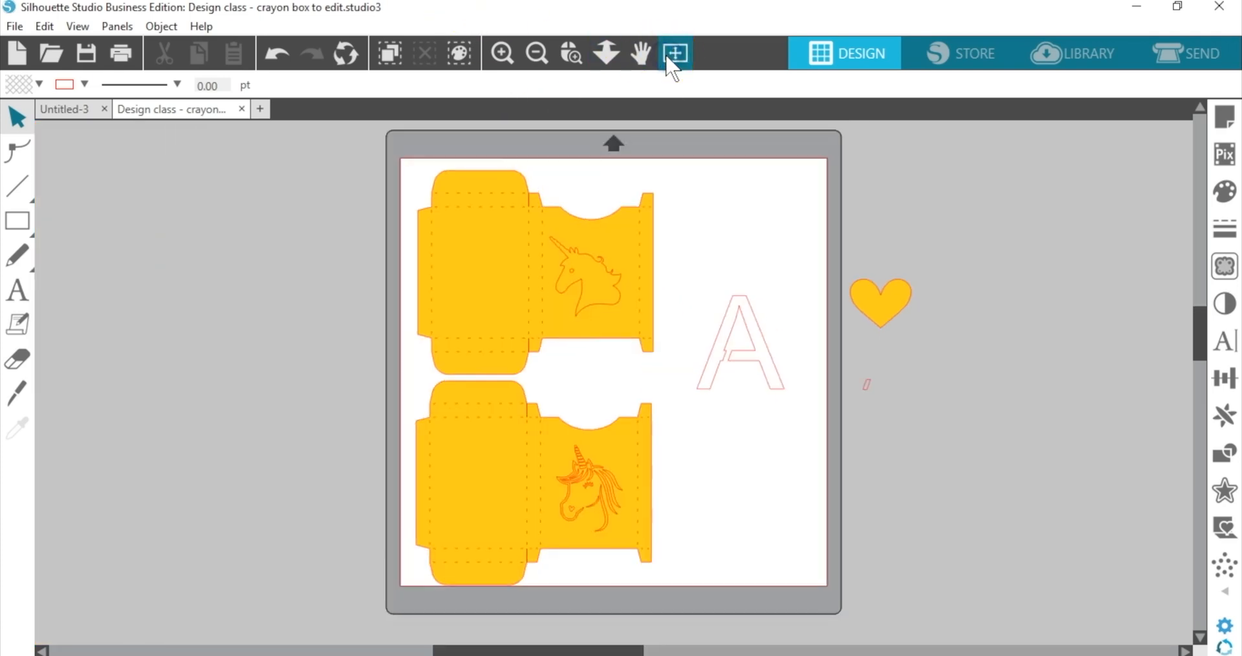
left_click_drag(738, 366, 940, 401)
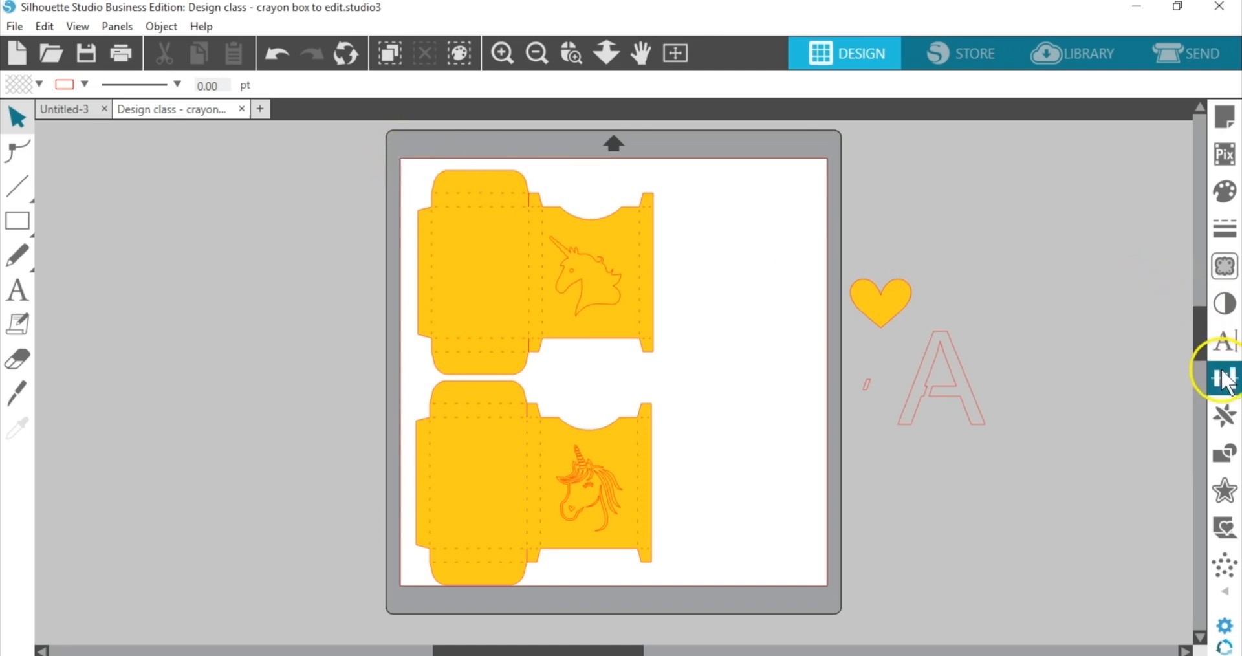
- Make a compound path from the lower crayon box and its detailed unicorn head
left_click(1227, 456)
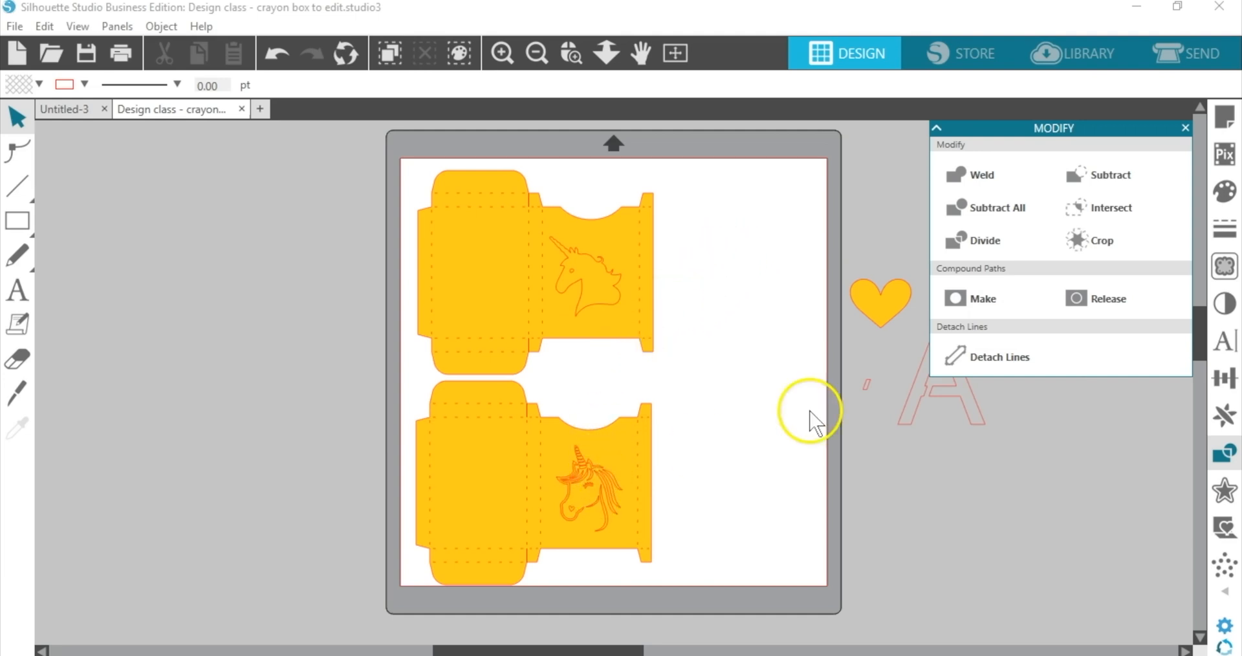
left_click_drag(704, 410, 515, 538)
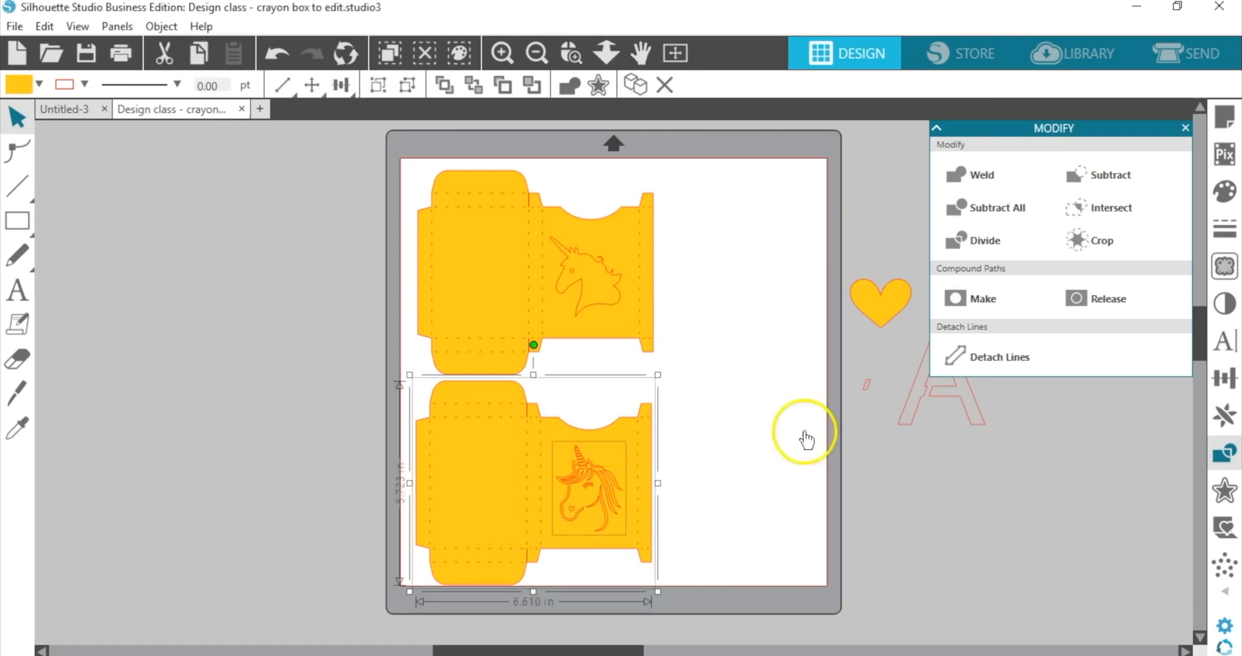
left_click(984, 301)
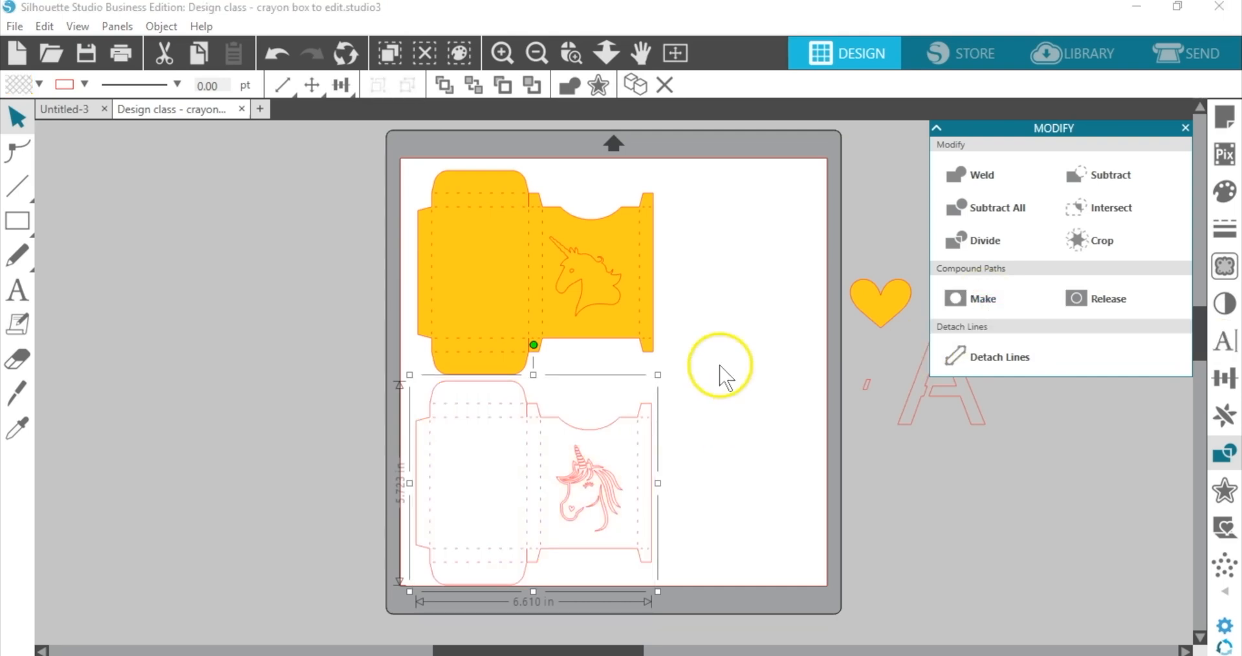
- Group the upper crayon box with its unicorn head outline, and shift the lower compound-path box right and slightly up on the page
left_click_drag(615, 284, 610, 282)
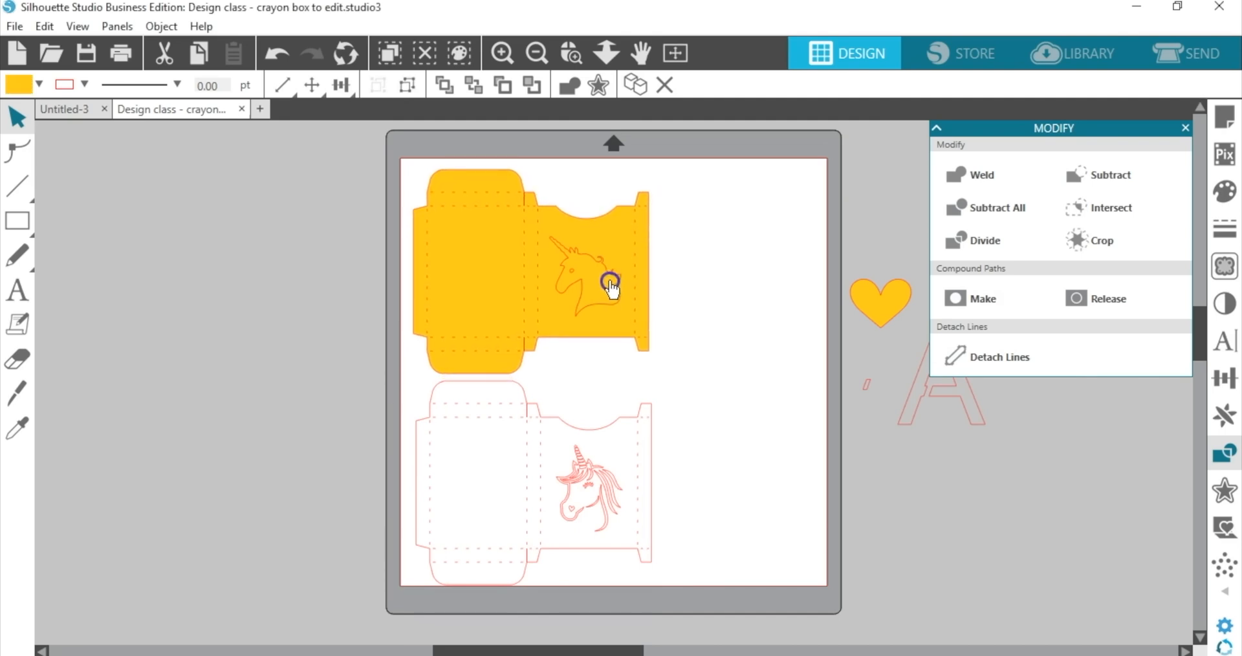
left_click(704, 226)
left_click(526, 287)
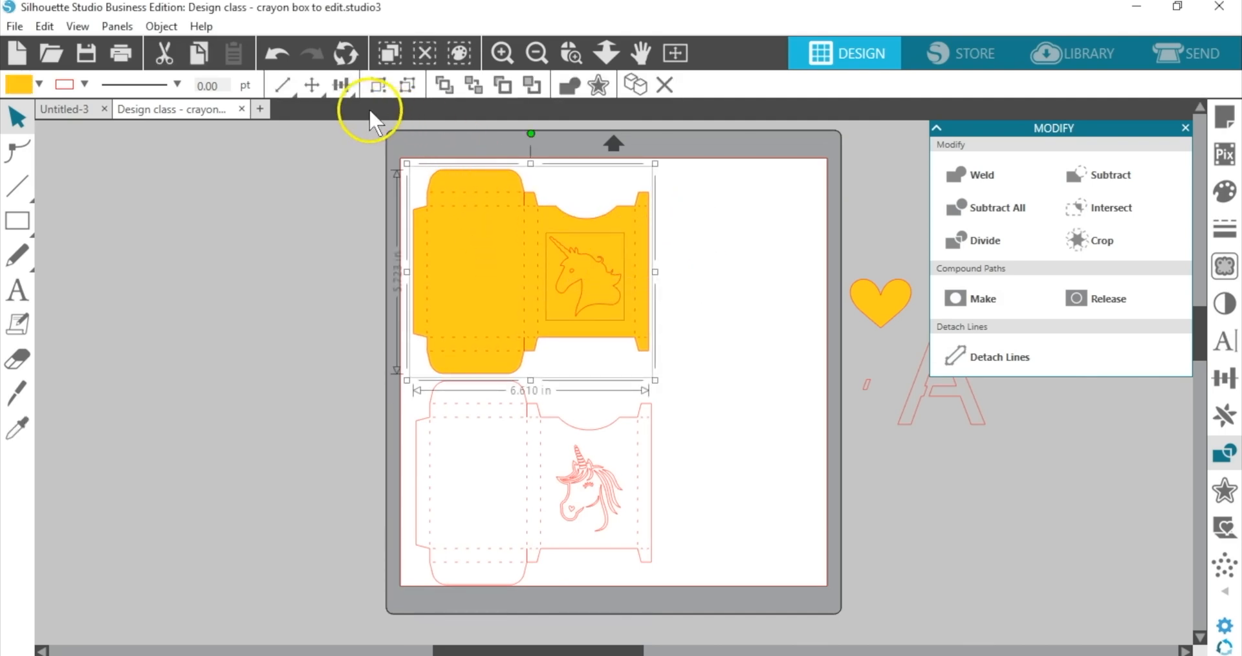
left_click(374, 81)
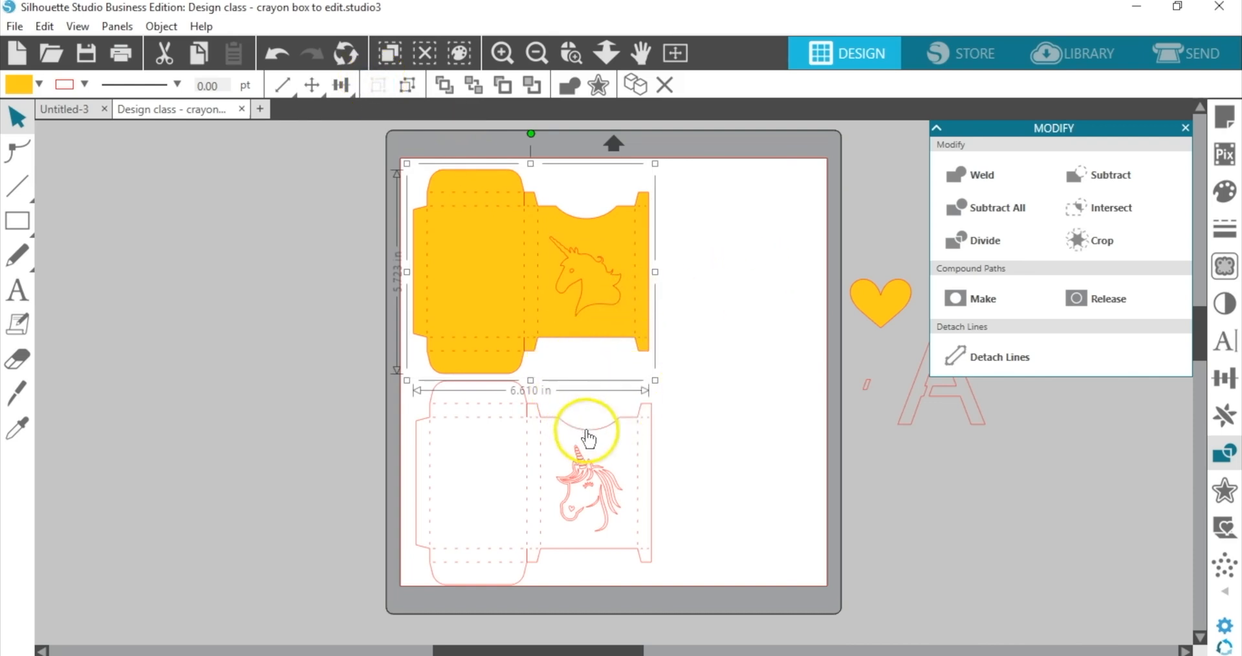
left_click(600, 454)
left_click_drag(600, 455, 709, 471)
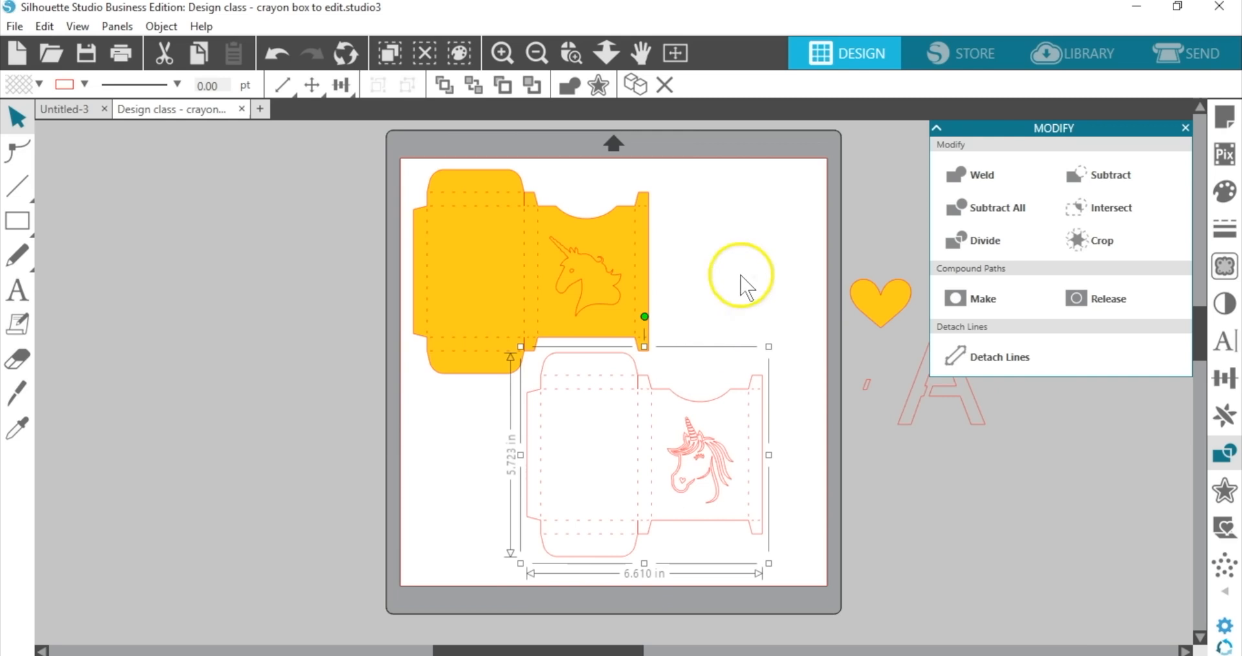
- Open the cut settings for the two crayon boxes and send the job to the cutter
left_click(1176, 57)
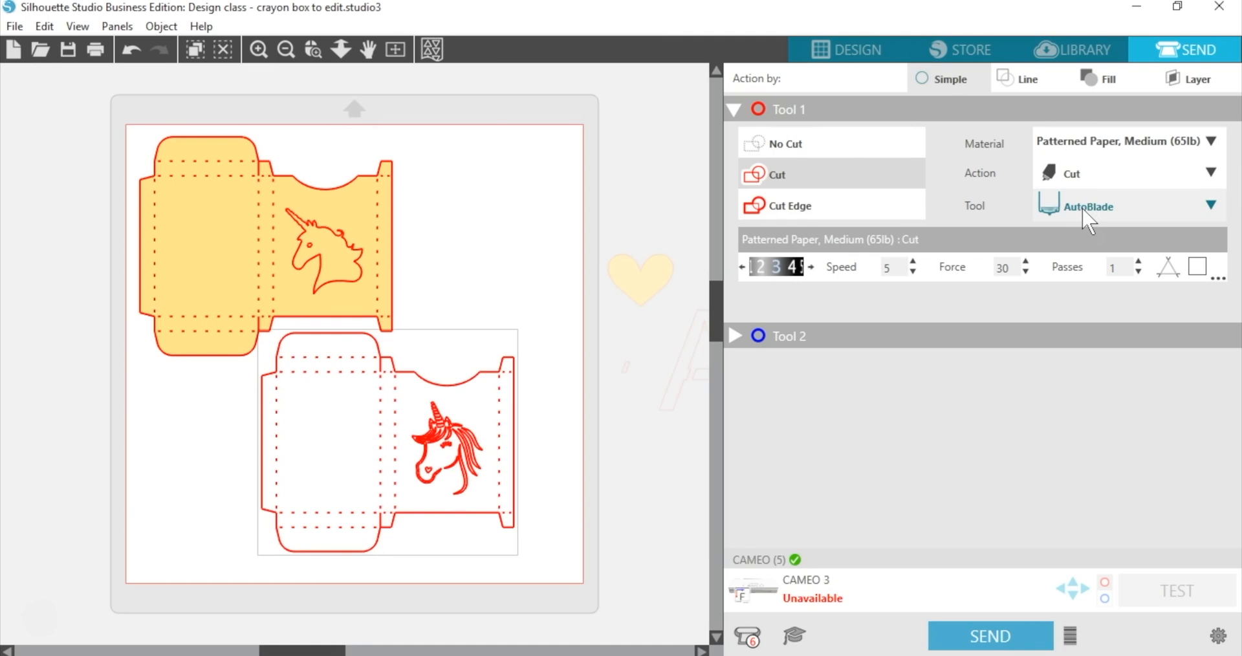
left_click(1014, 474)
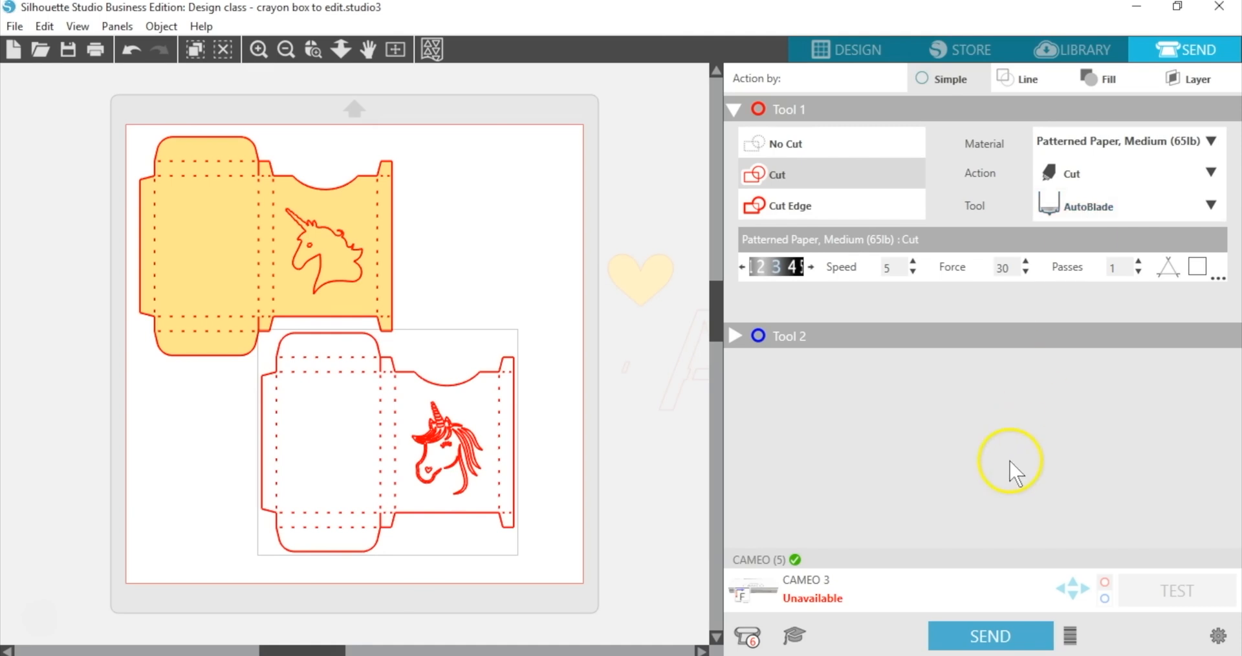
left_click(1013, 626)
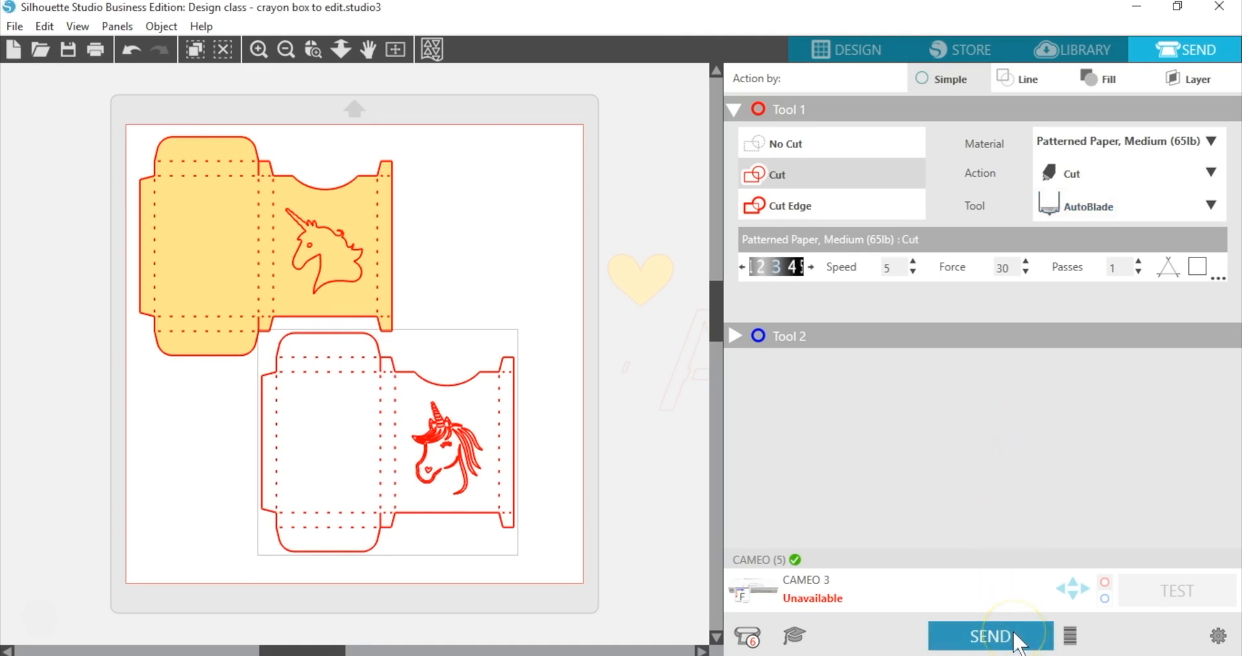
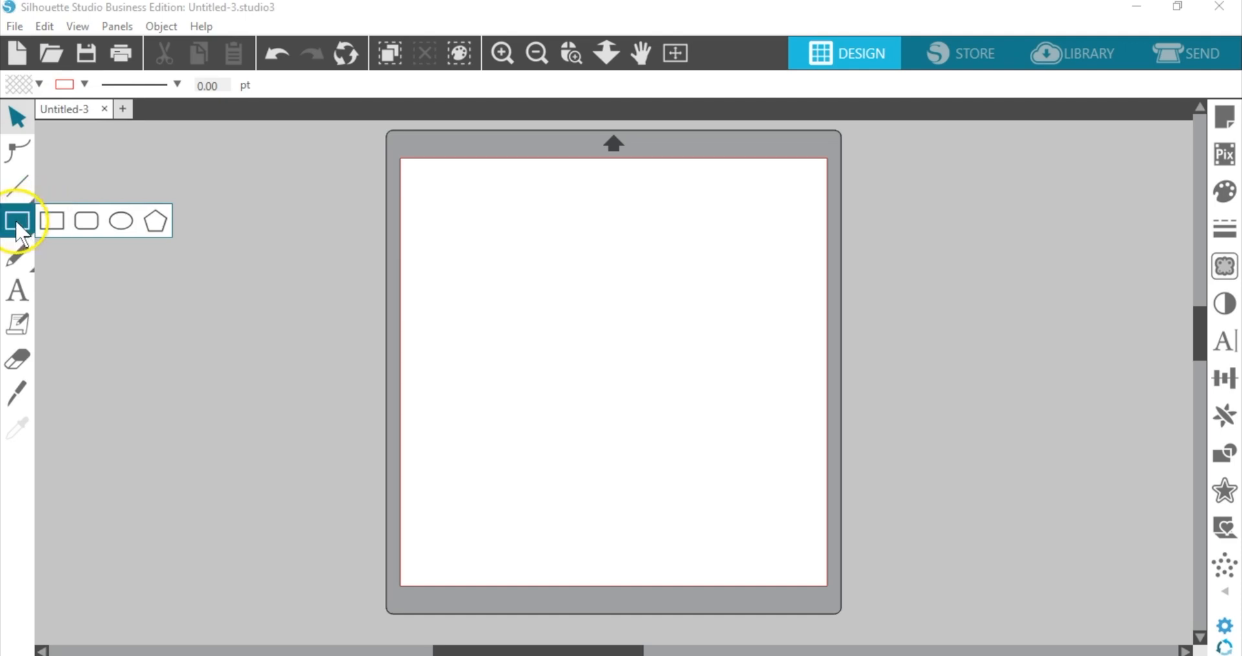
- Draw a rounded rectangle about 5.21 in wide and 6.85 in high in the page's upper left area
left_click(91, 229)
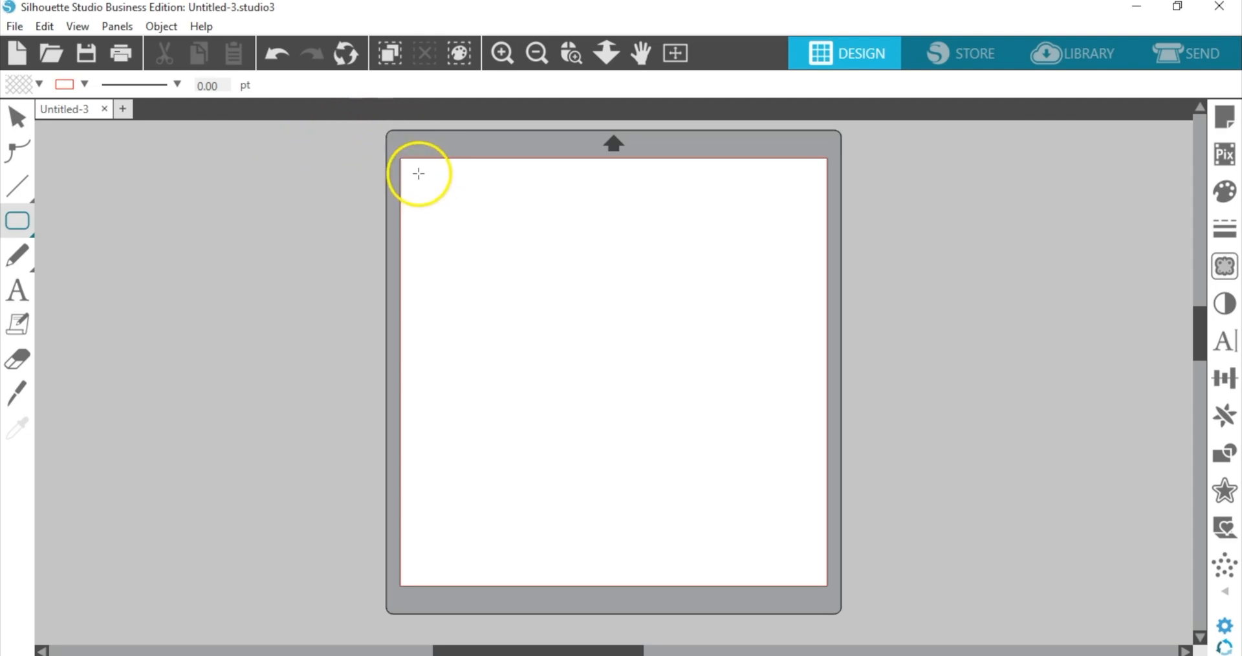
left_click_drag(418, 174, 603, 417)
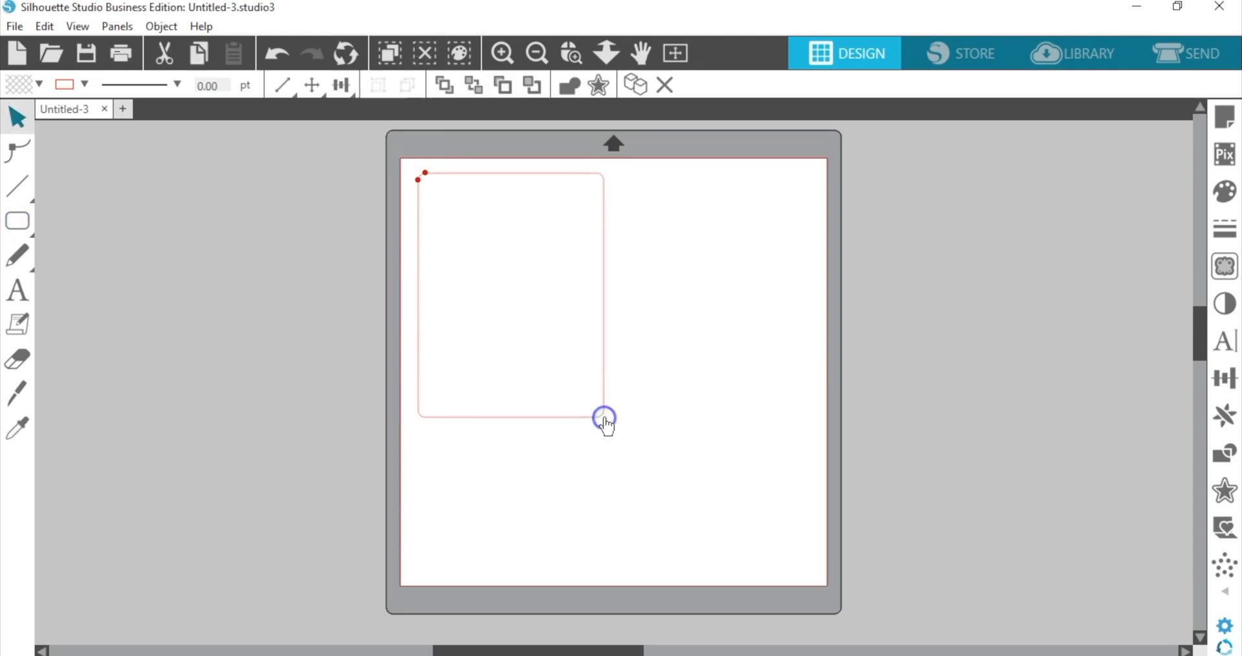
left_click(603, 299)
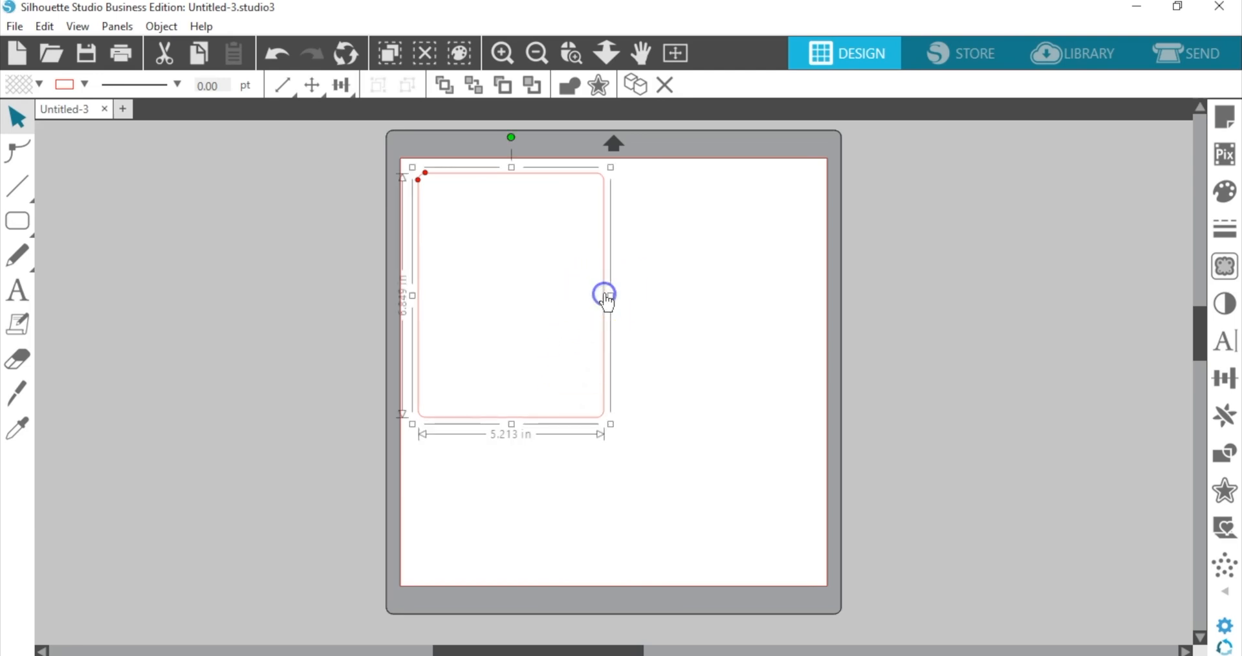
- Resize the rounded rectangle to 5 in wide by 7 in high with the aspect ratio unlocked, and enlarge its corner radius
left_click(280, 85)
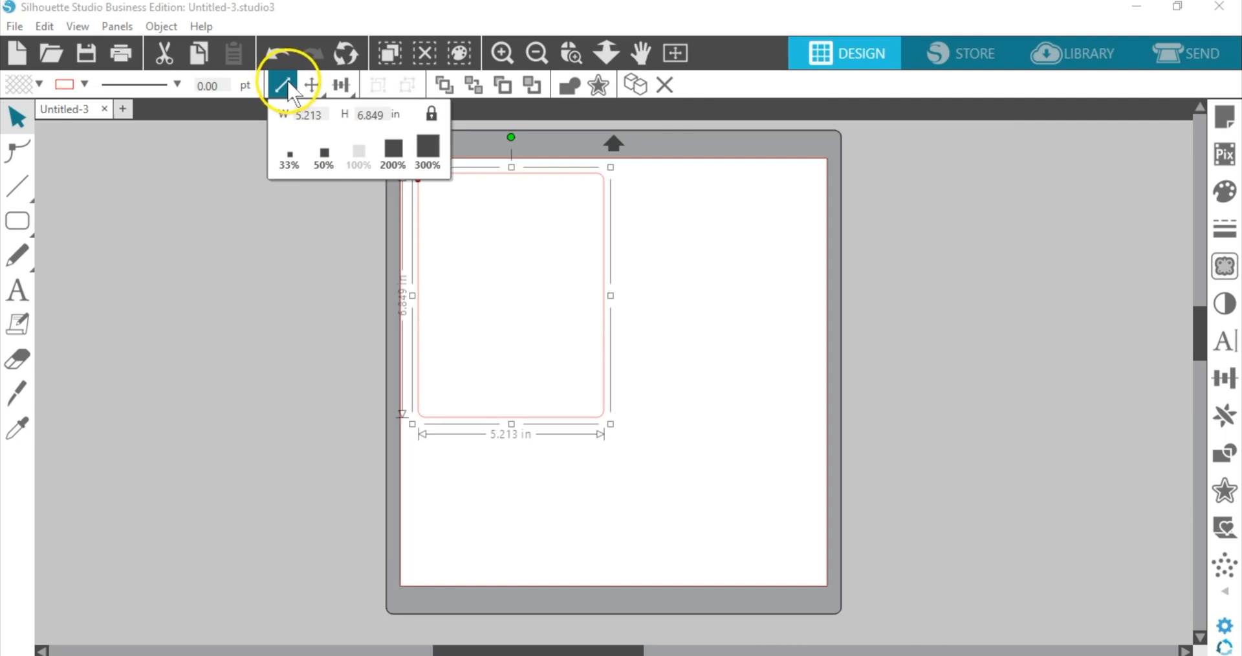
mouse_move(289, 80)
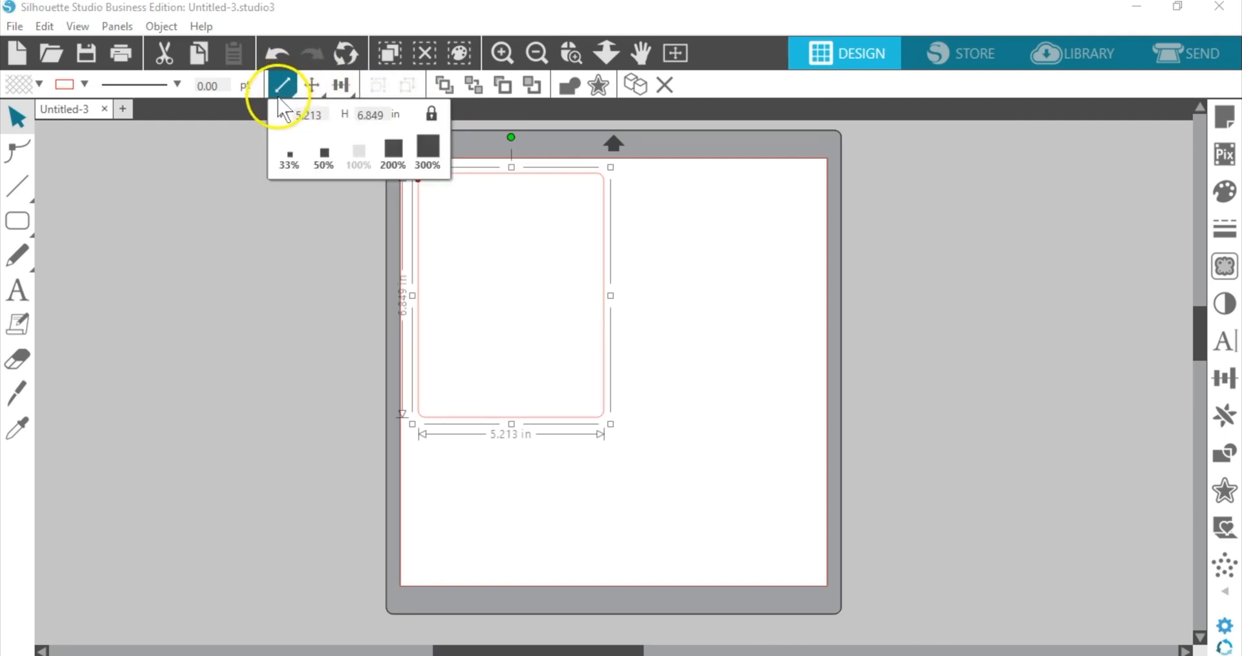
left_click(431, 118)
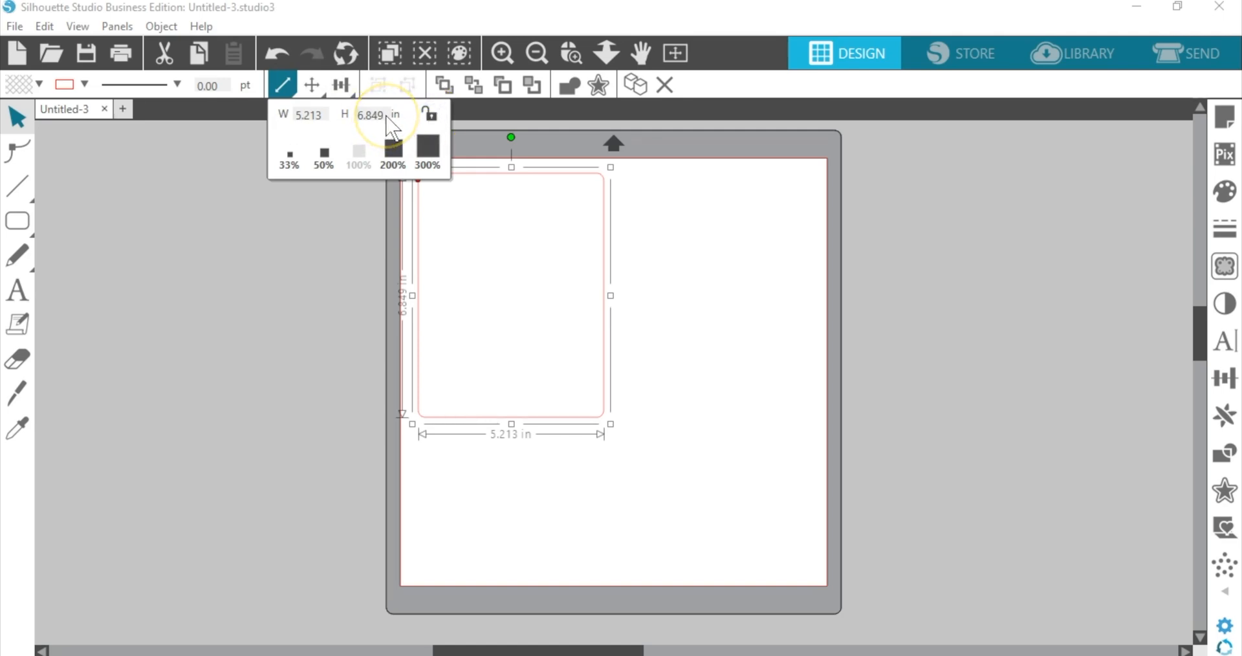
left_click_drag(386, 115, 342, 116)
type("7")
left_click_drag(323, 114, 291, 123)
type("5")
key("Return")
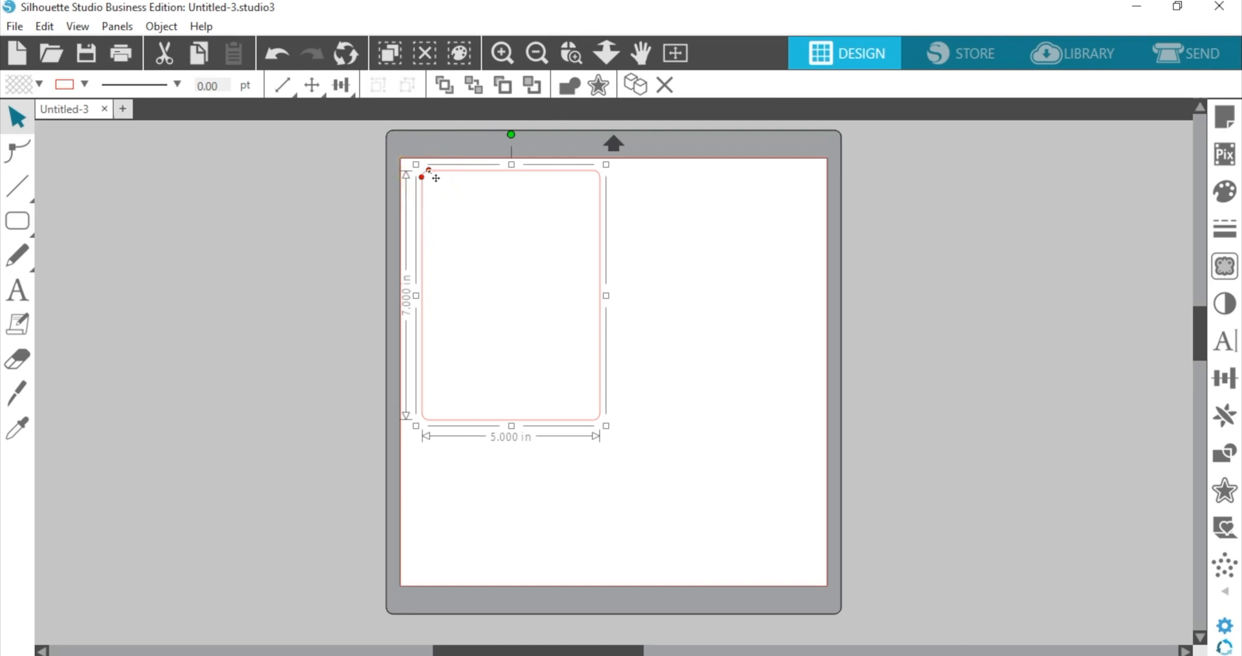
left_click_drag(430, 171, 446, 171)
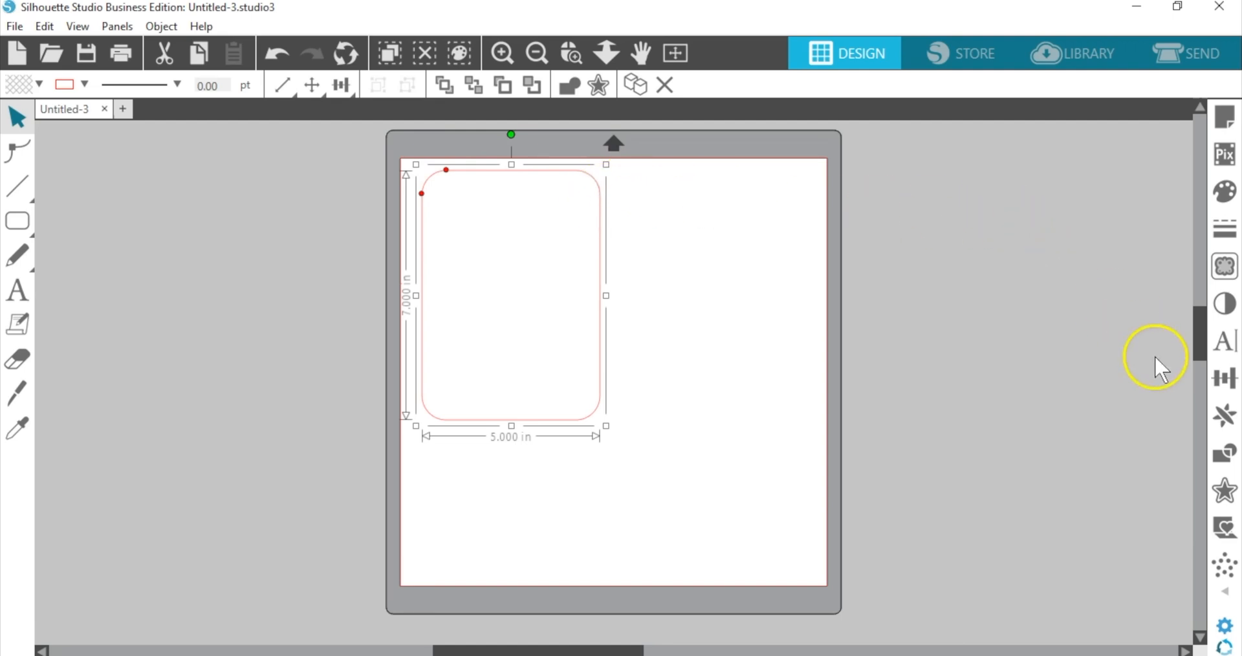
- Create an internal offset of the rounded rectangle at a distance of 0.7 in with sharp corners
left_click(1225, 492)
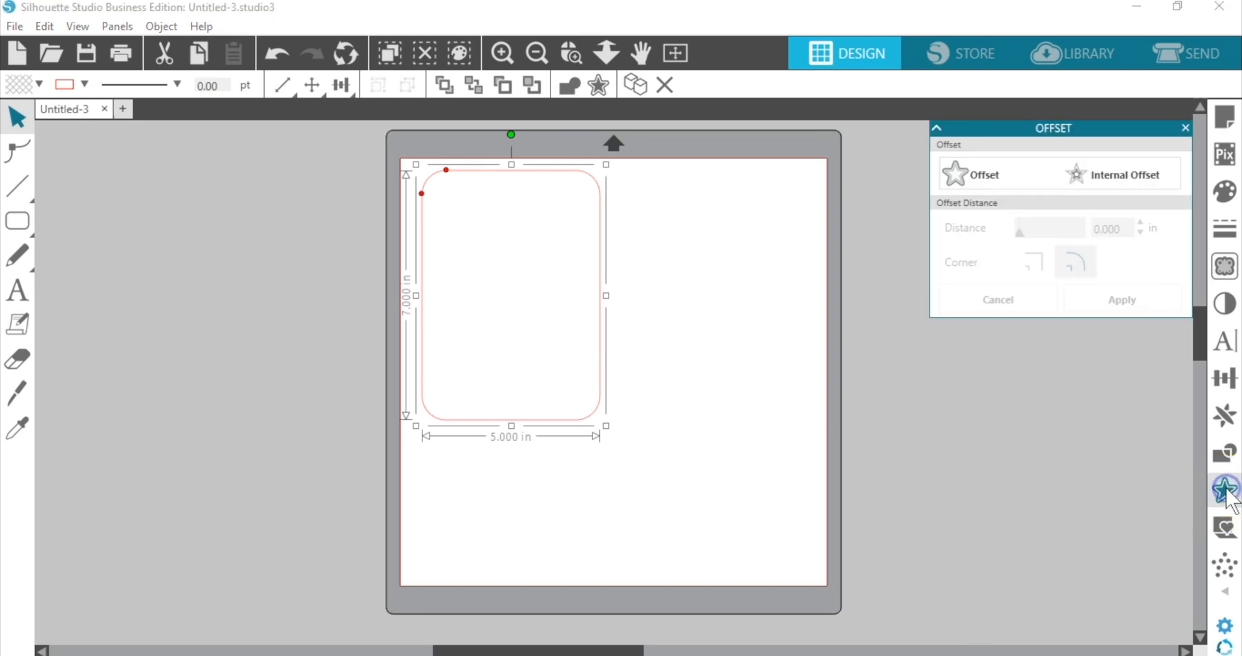
left_click(1104, 187)
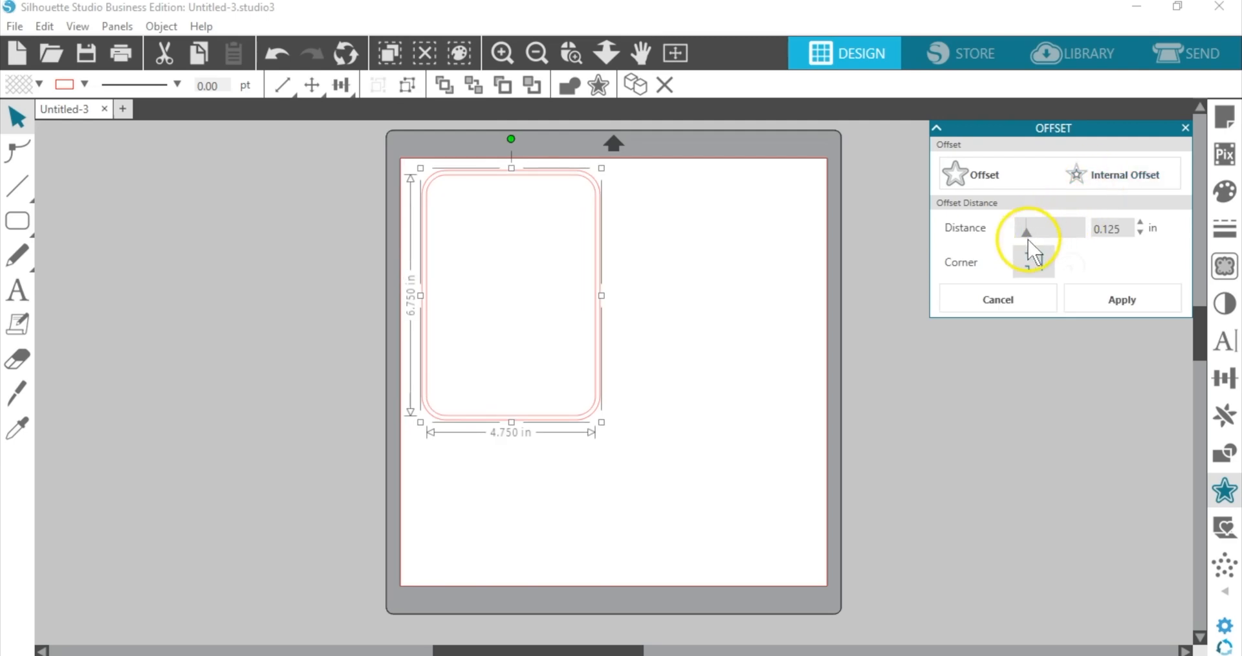
left_click_drag(1025, 237, 1032, 233)
left_click(1130, 231)
left_click_drag(1130, 231, 1070, 239)
type(".7")
key("Return")
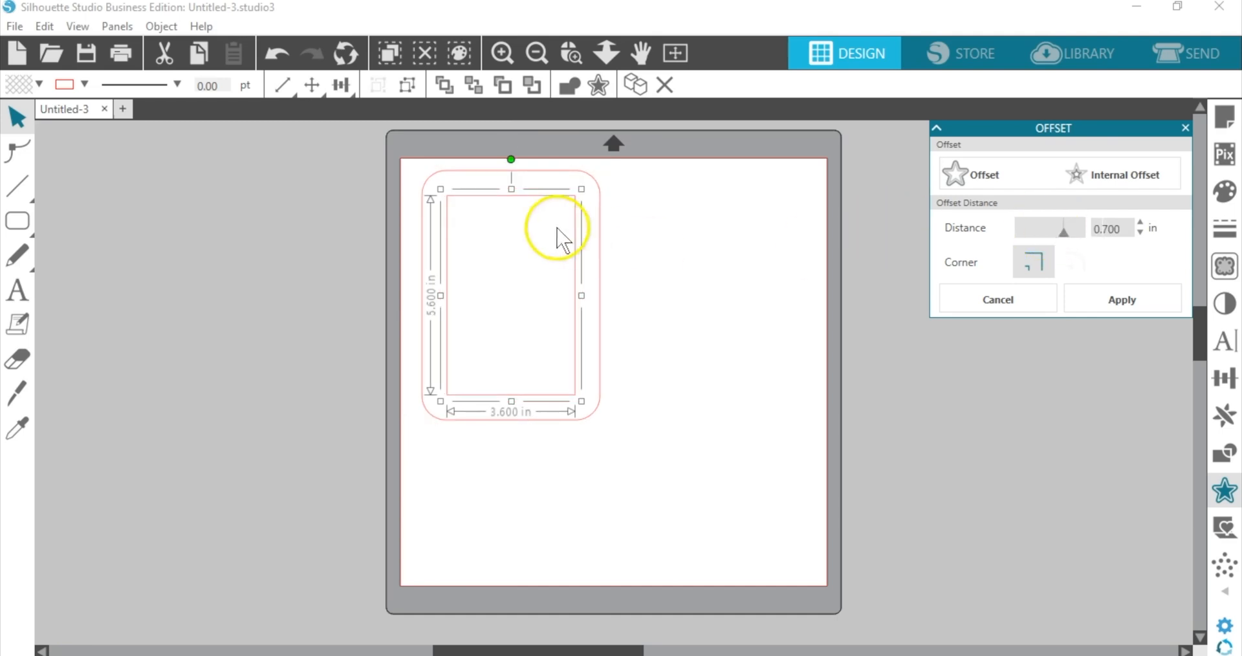
left_click(1081, 302)
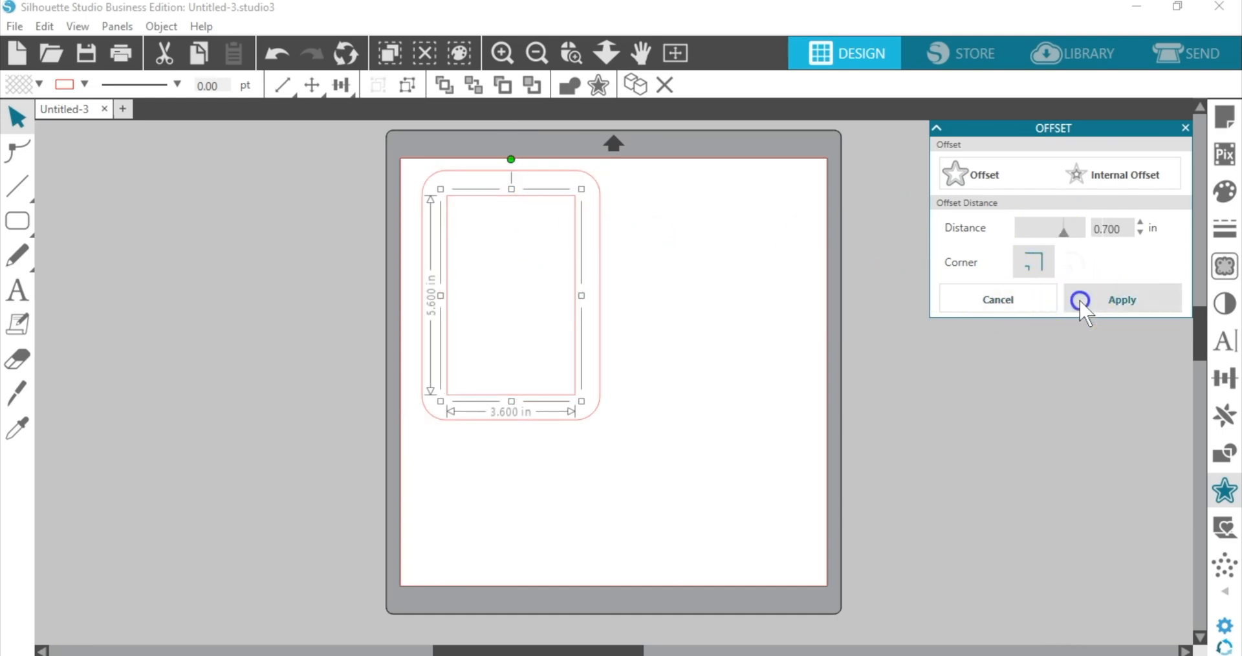
left_click(746, 230)
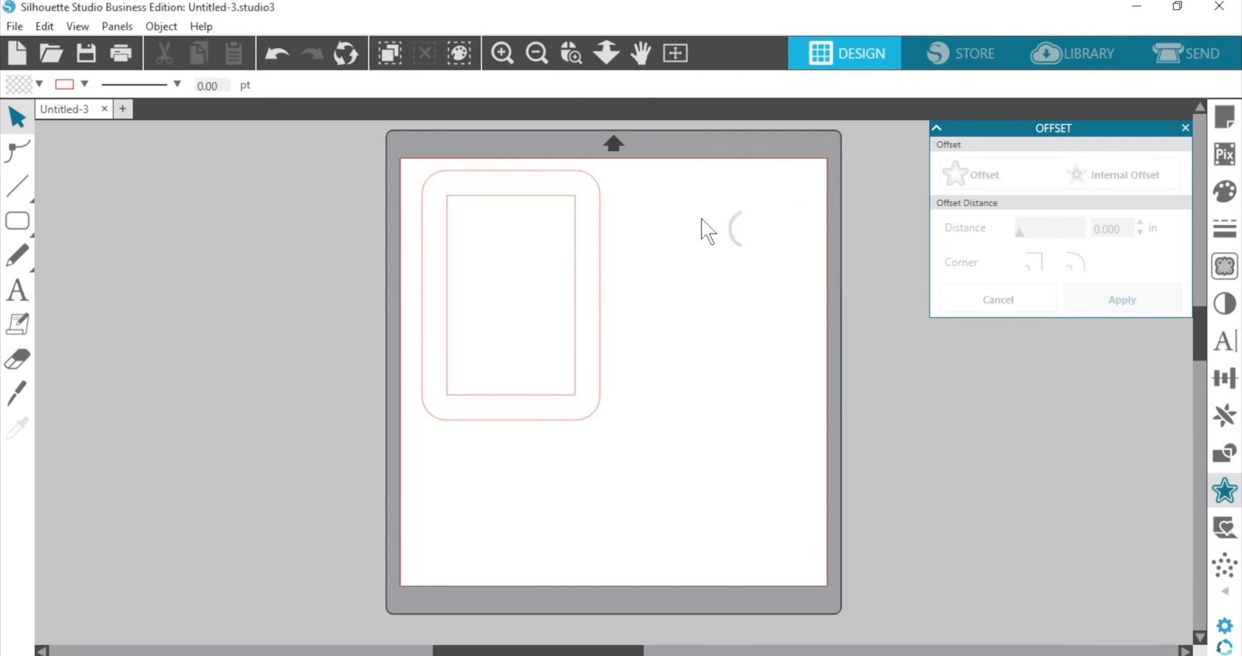
- Duplicate the outer rounded rectangle twice to the left, edge to edge with the original
left_click(606, 250)
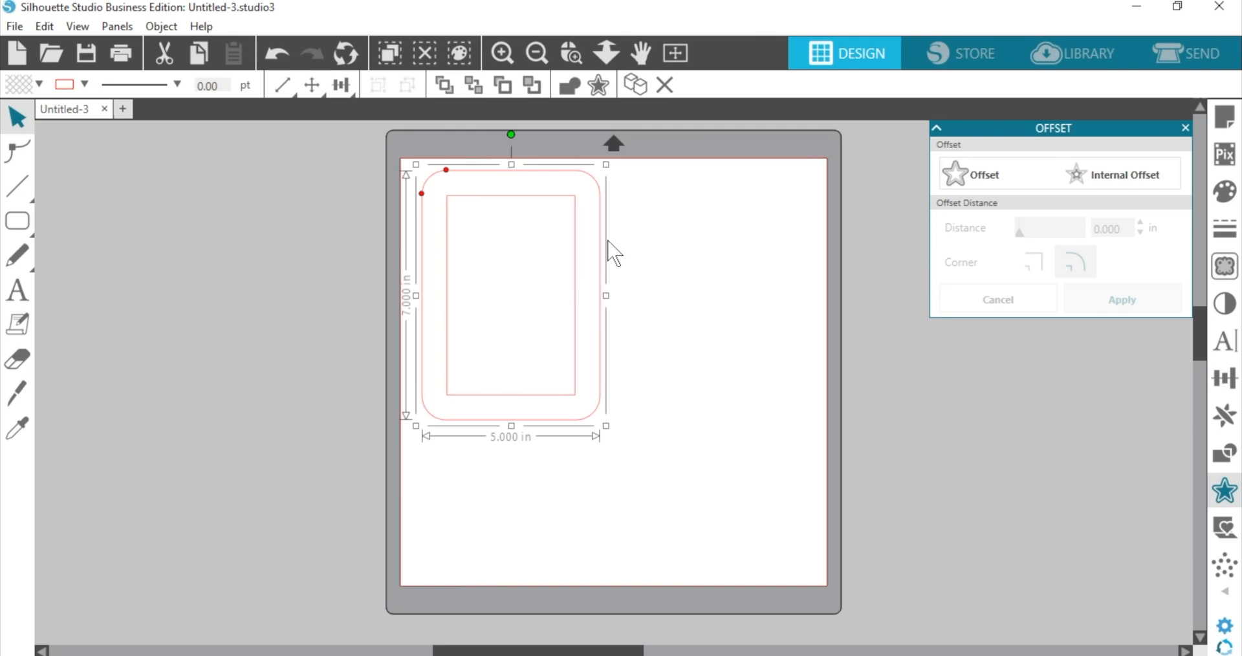
key("i")
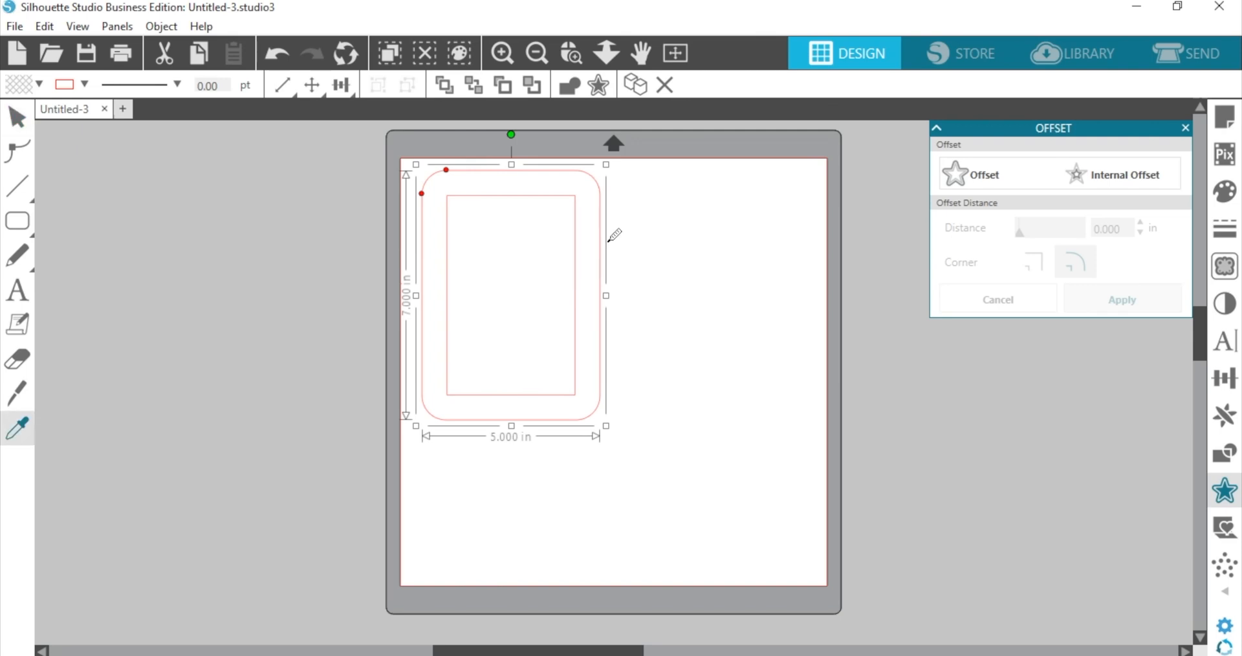
key("ctrl+Left")
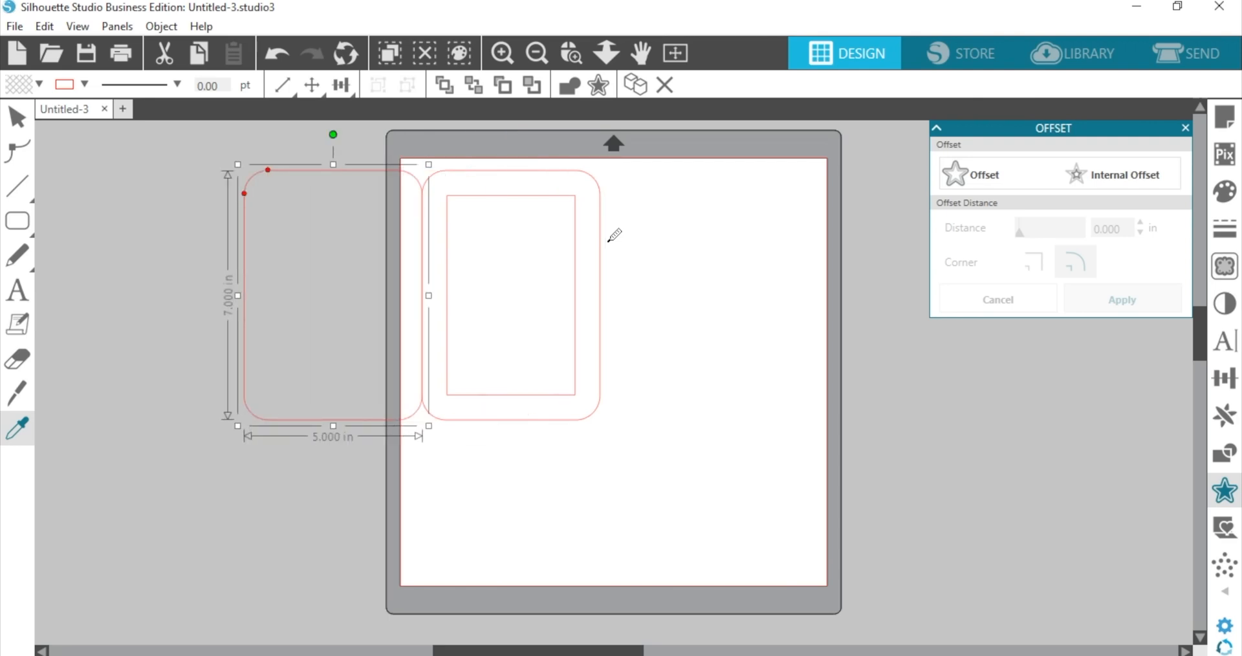
key("ctrl+Left")
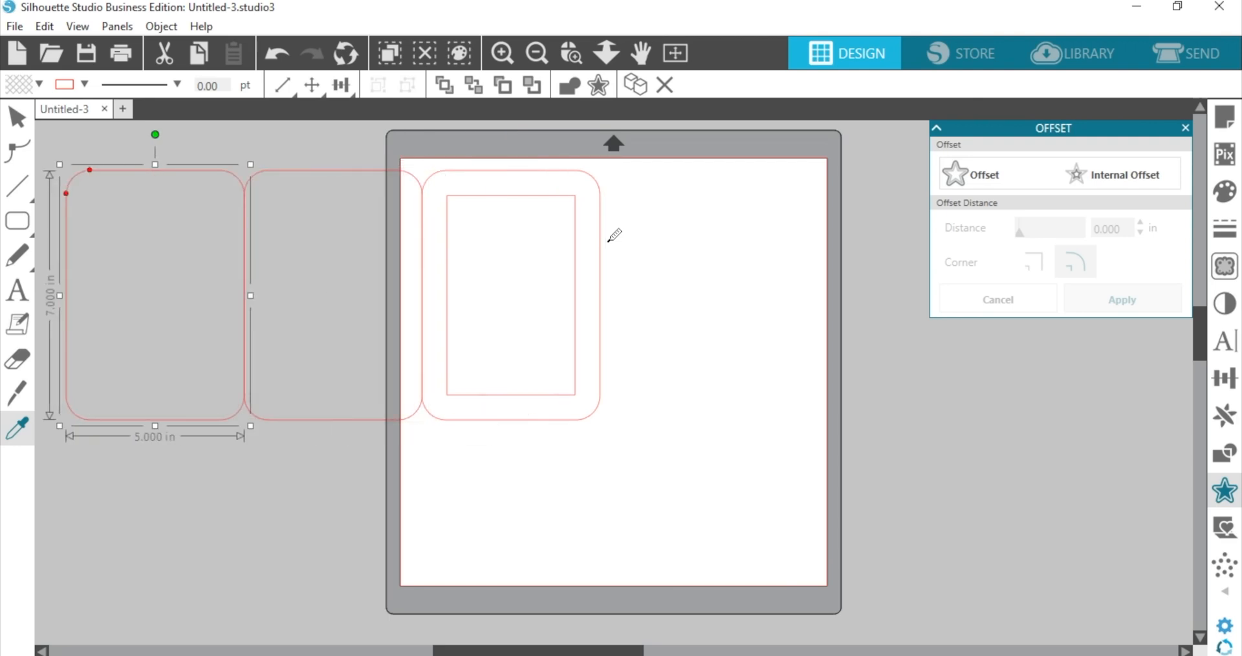
key("v")
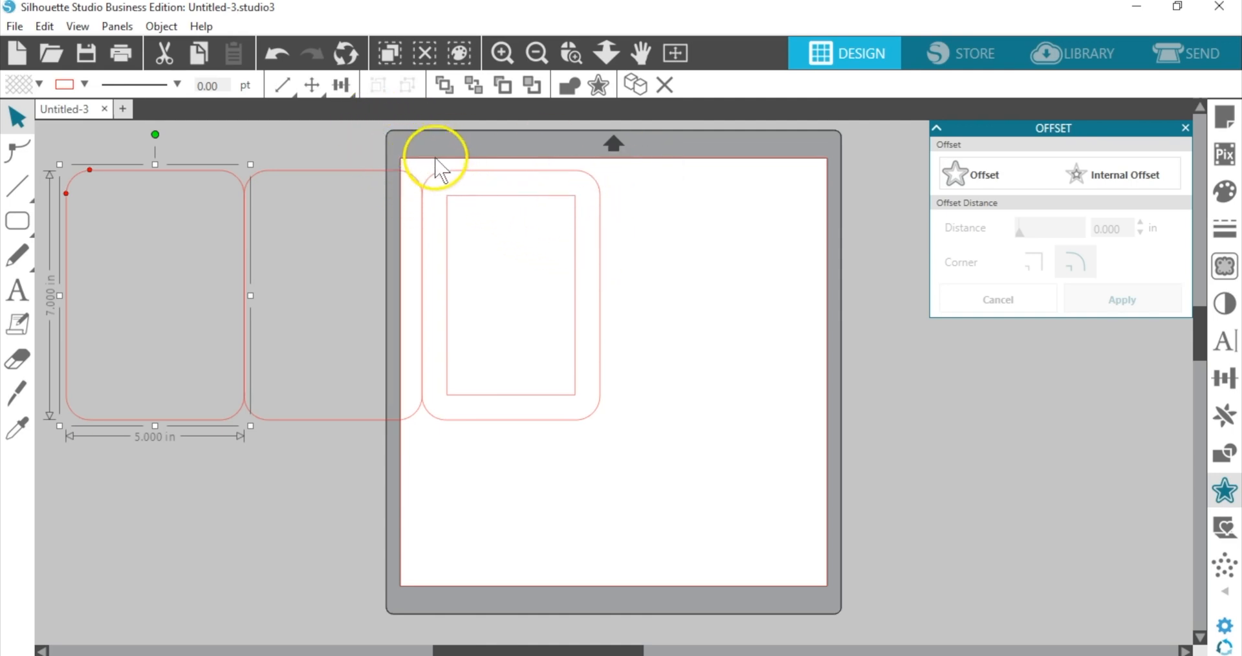
- Nudge the middle rounded rectangle slightly right so it overlaps the original framed one
left_click(571, 53)
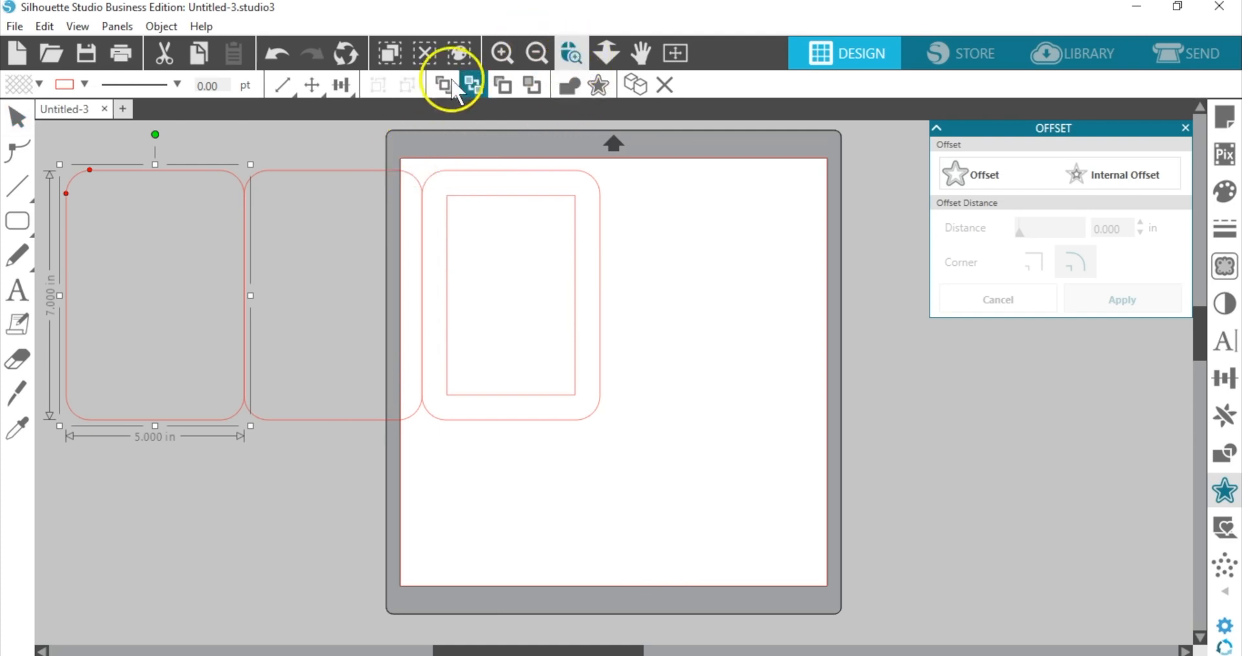
left_click_drag(248, 147, 691, 443)
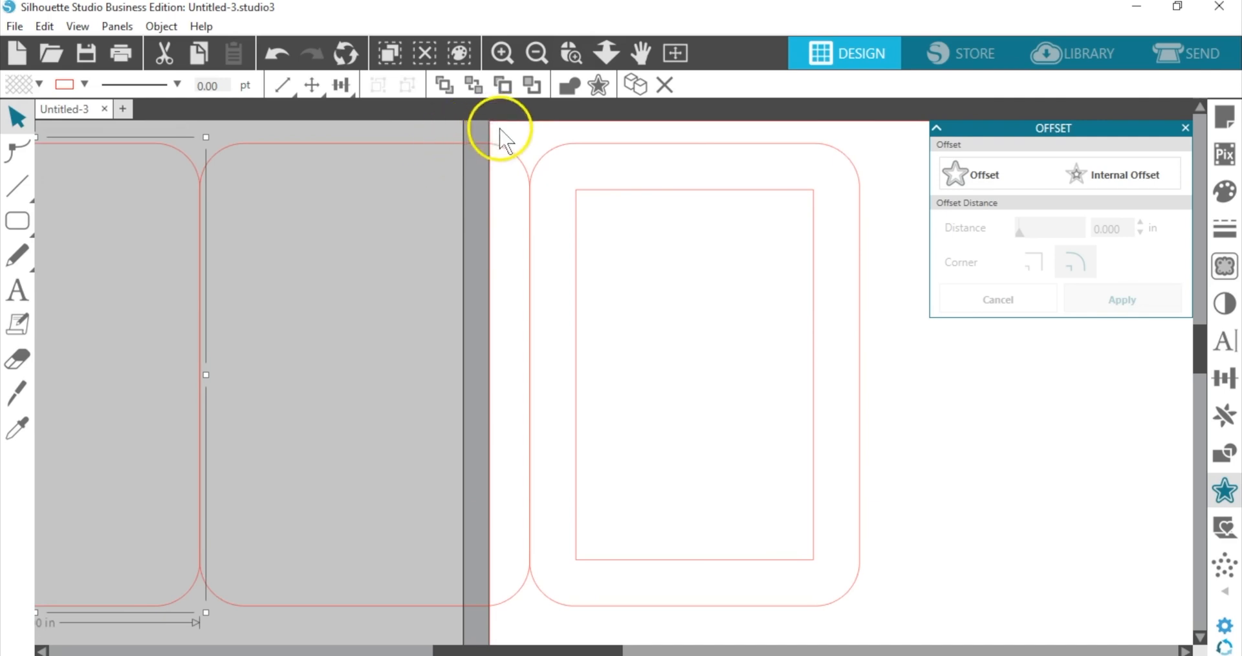
left_click(490, 150)
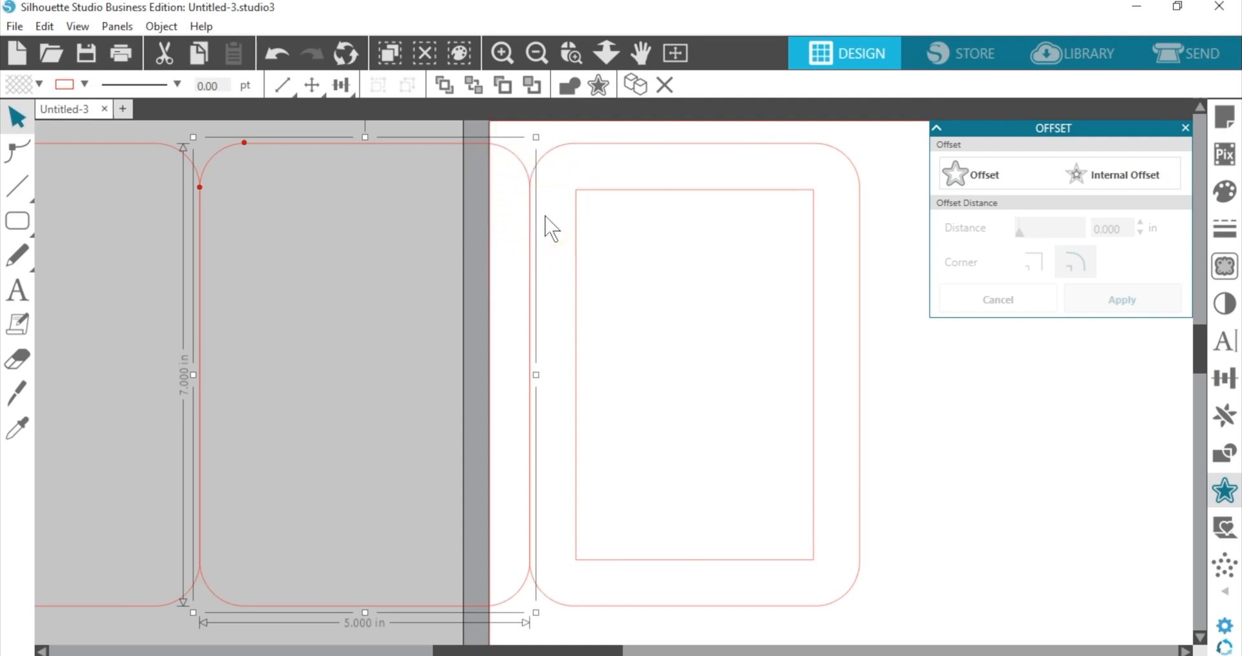
key("Right")
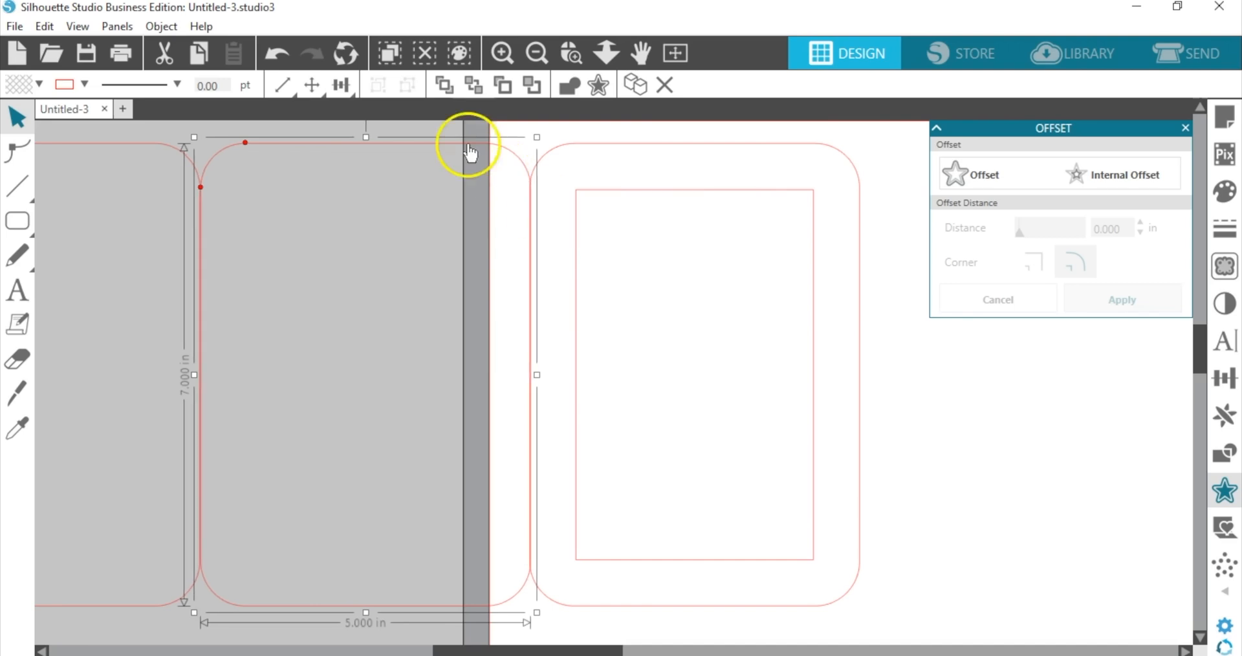
- Weld the middle and right rounded rectangles into one card base, and delete the stray horizontal guide line
left_click_drag(464, 128, 500, 154)
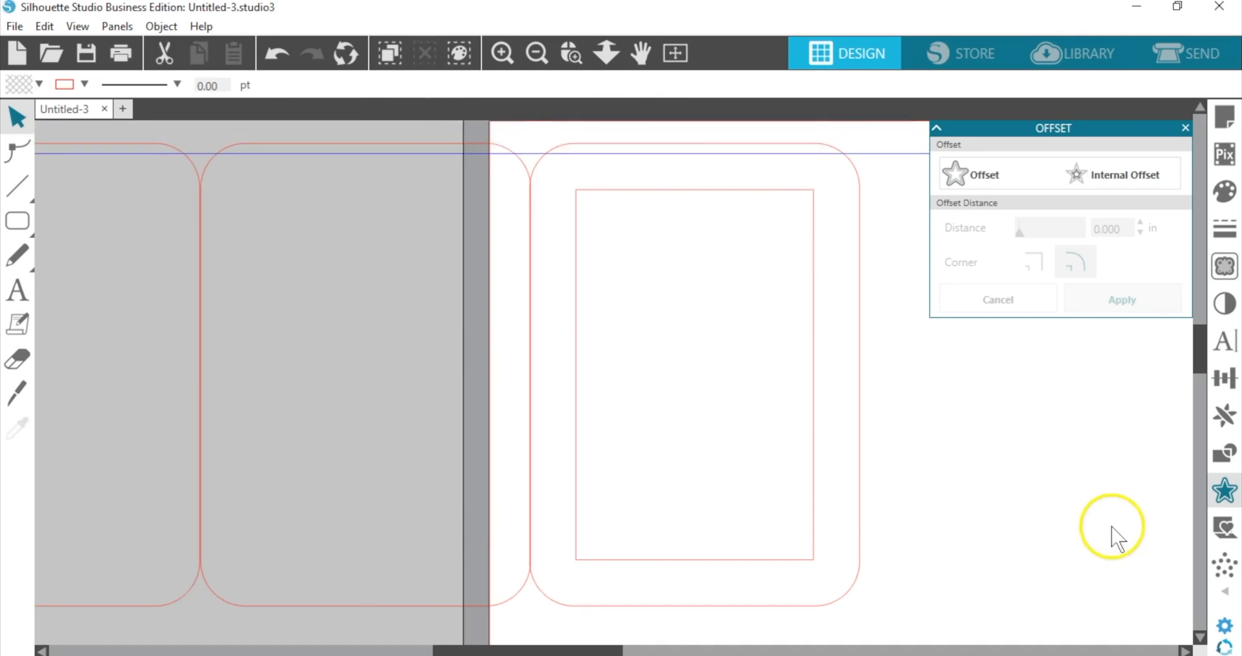
left_click_drag(884, 585, 472, 588)
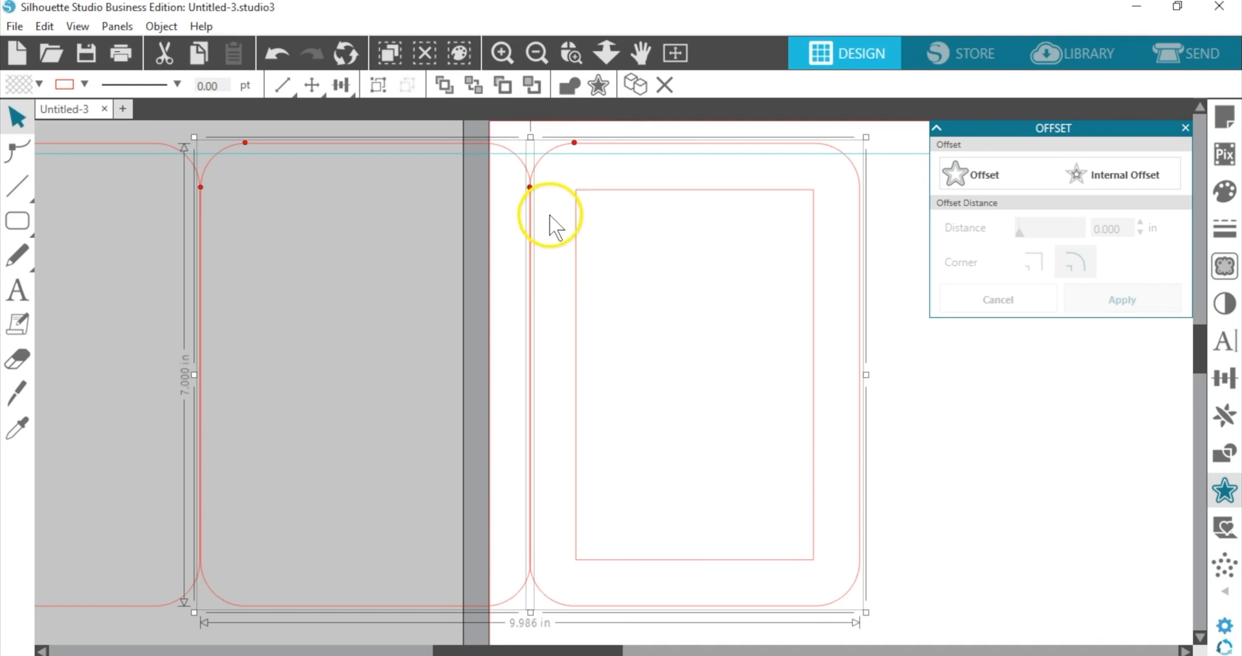
left_click(570, 88)
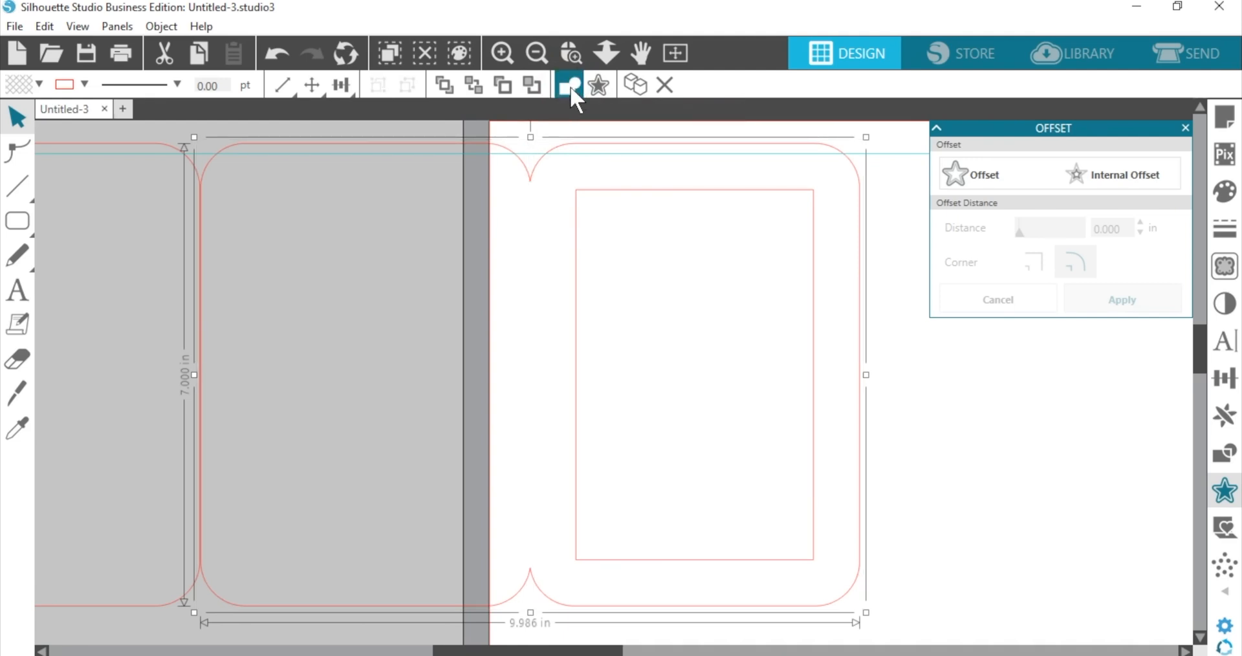
left_click(894, 157)
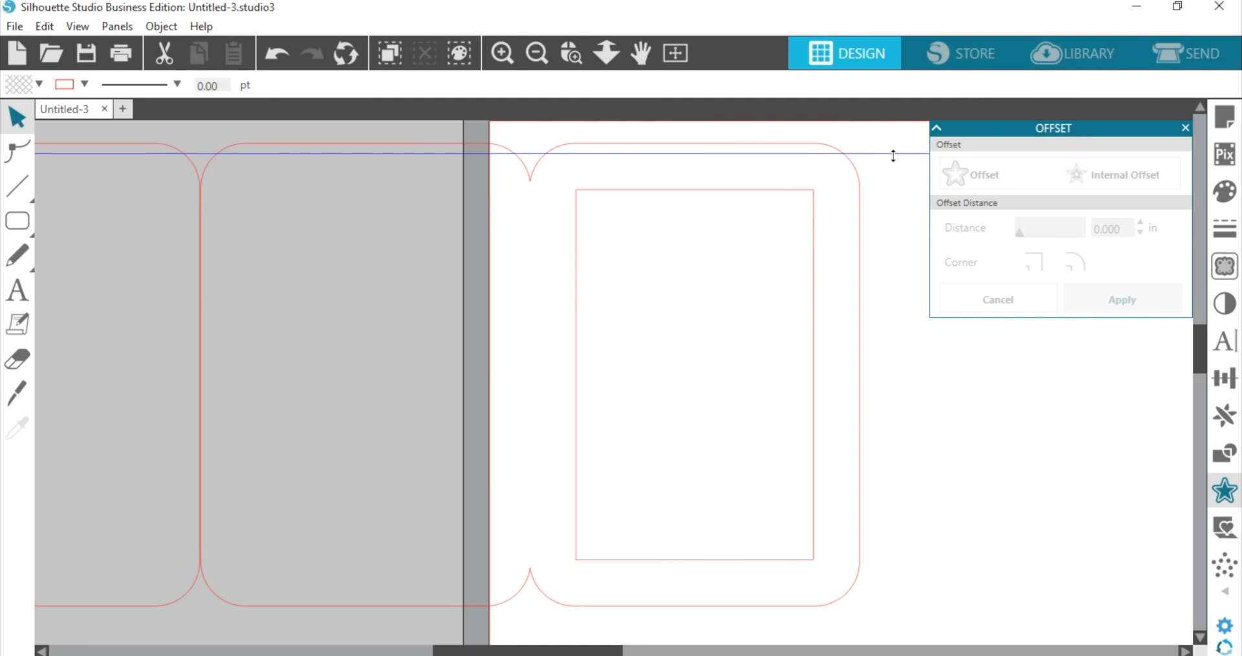
key("Delete")
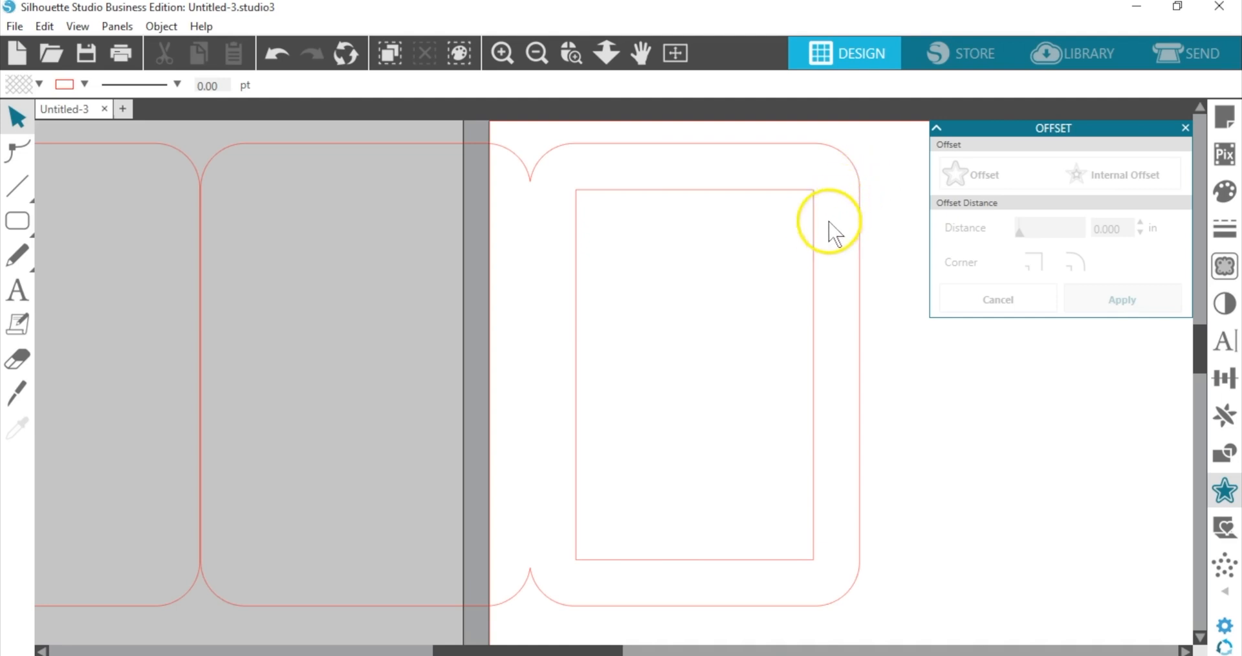
- Select the welded card base together with the inner rectangle and fill both with pink
left_click(816, 239)
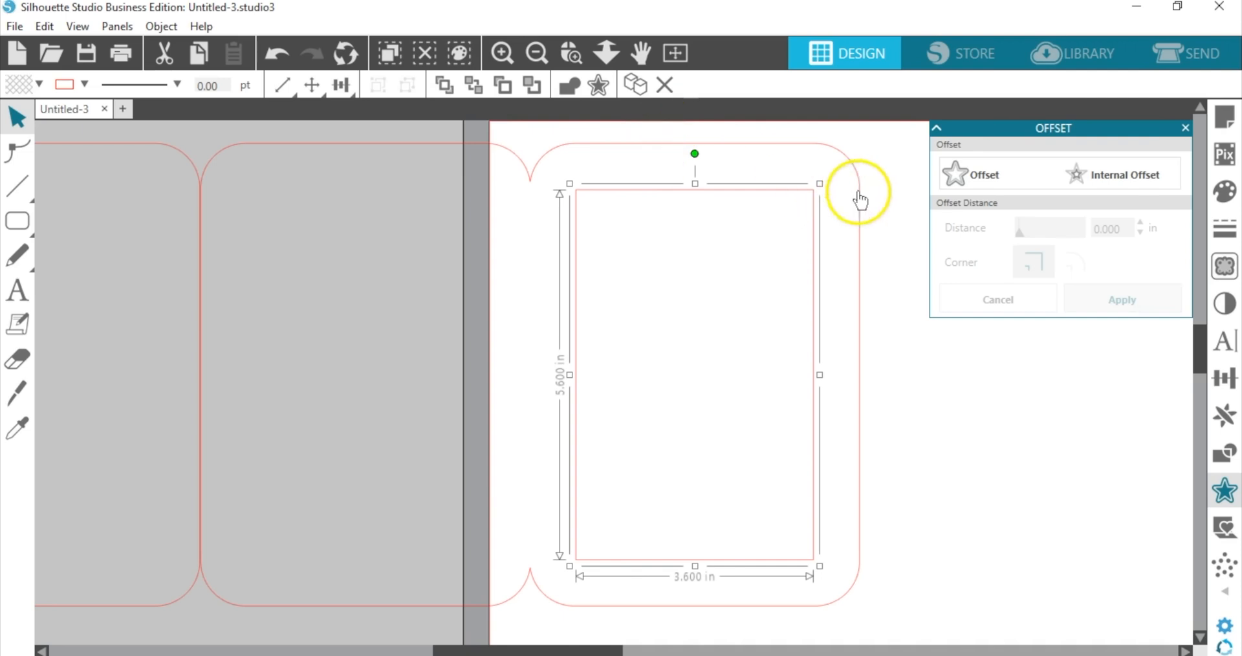
left_click_drag(885, 181, 766, 253)
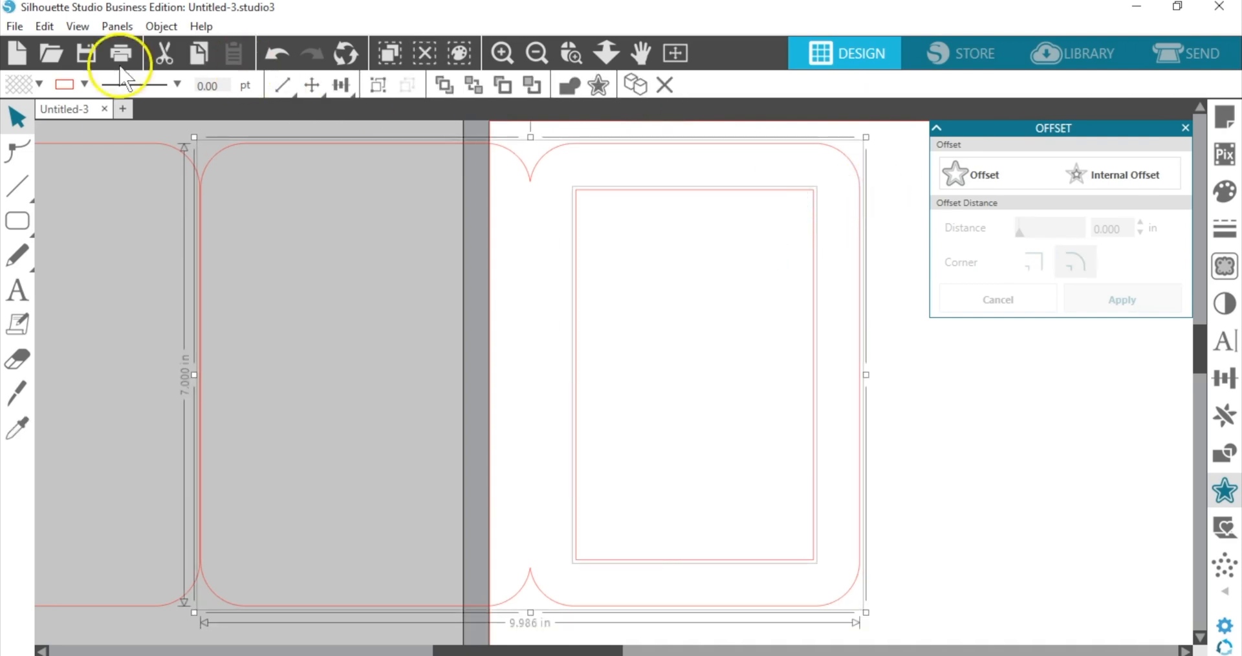
left_click(38, 83)
left_click(244, 186)
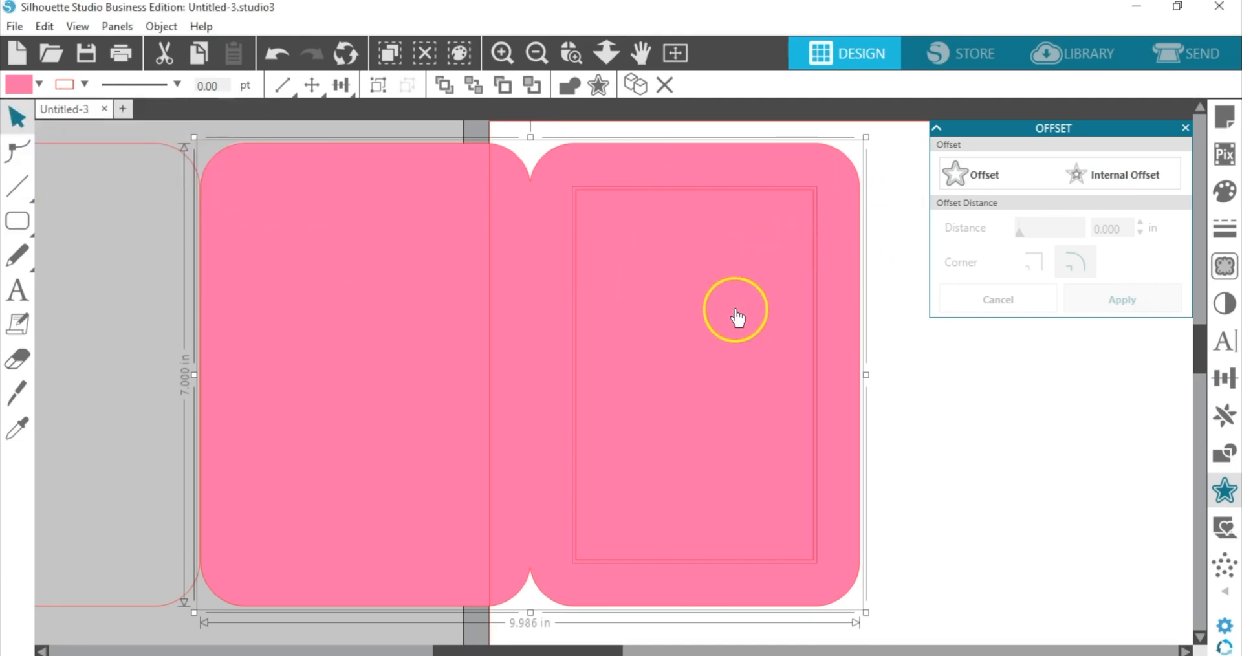
left_click(894, 226)
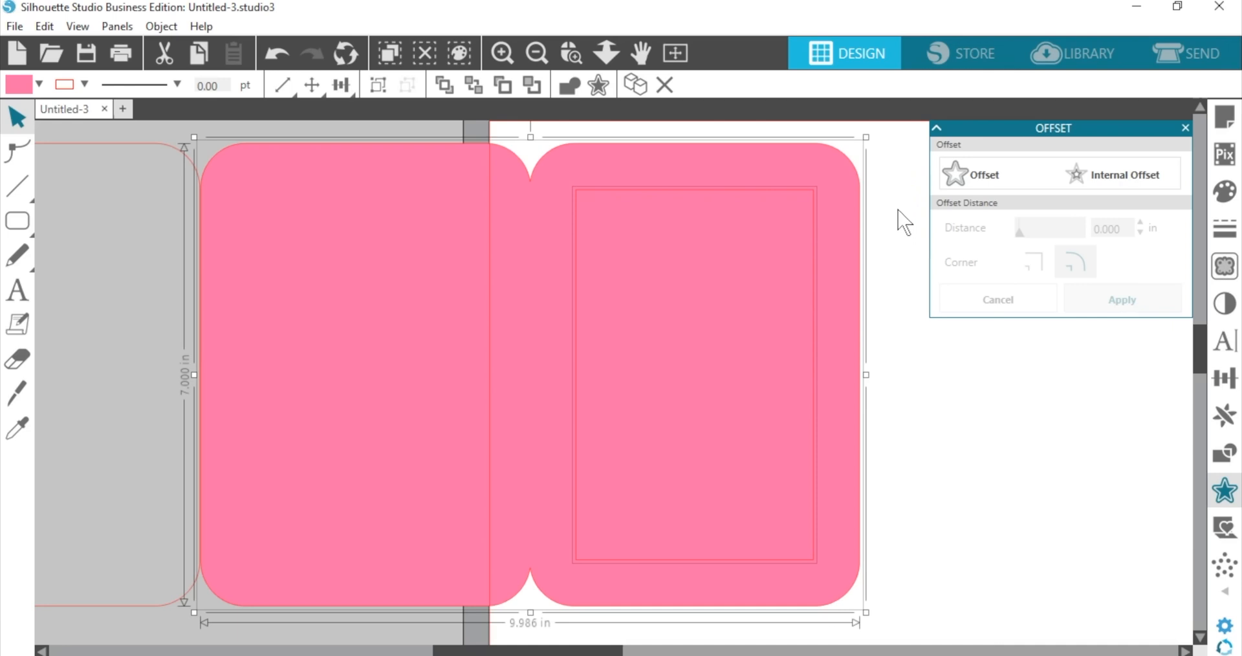
left_click(892, 166)
left_click(831, 207)
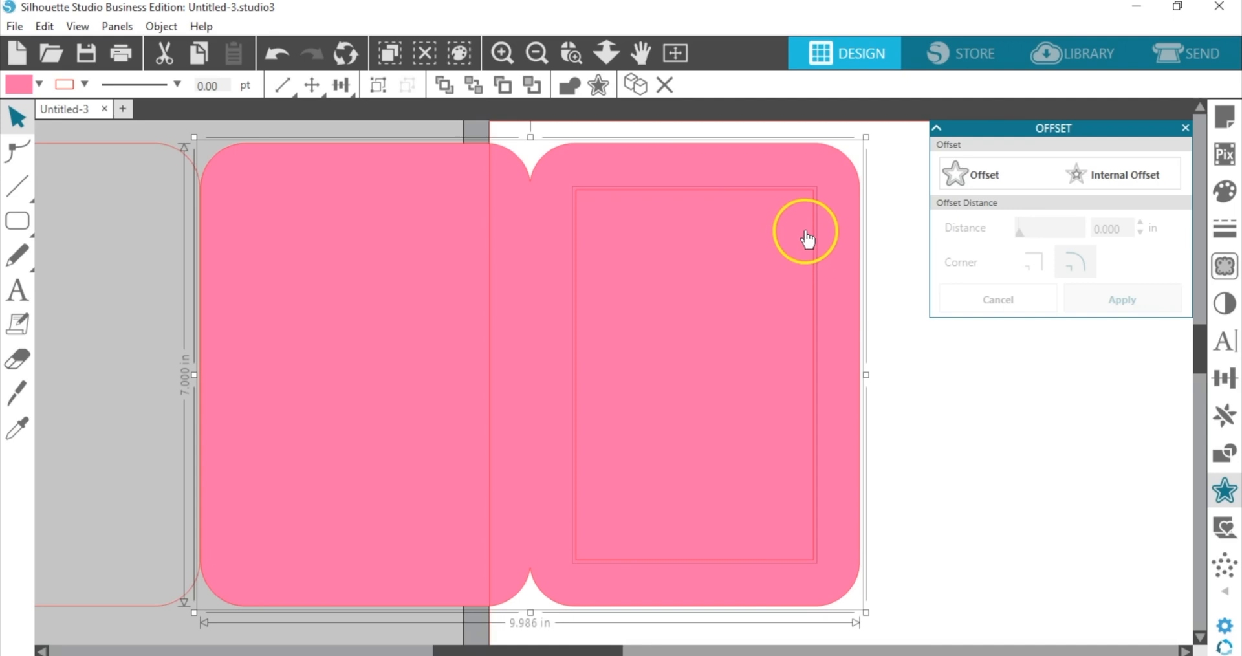
- Make a compound path from the card base and inner rectangle to cut a window in the card front
left_click(1226, 456)
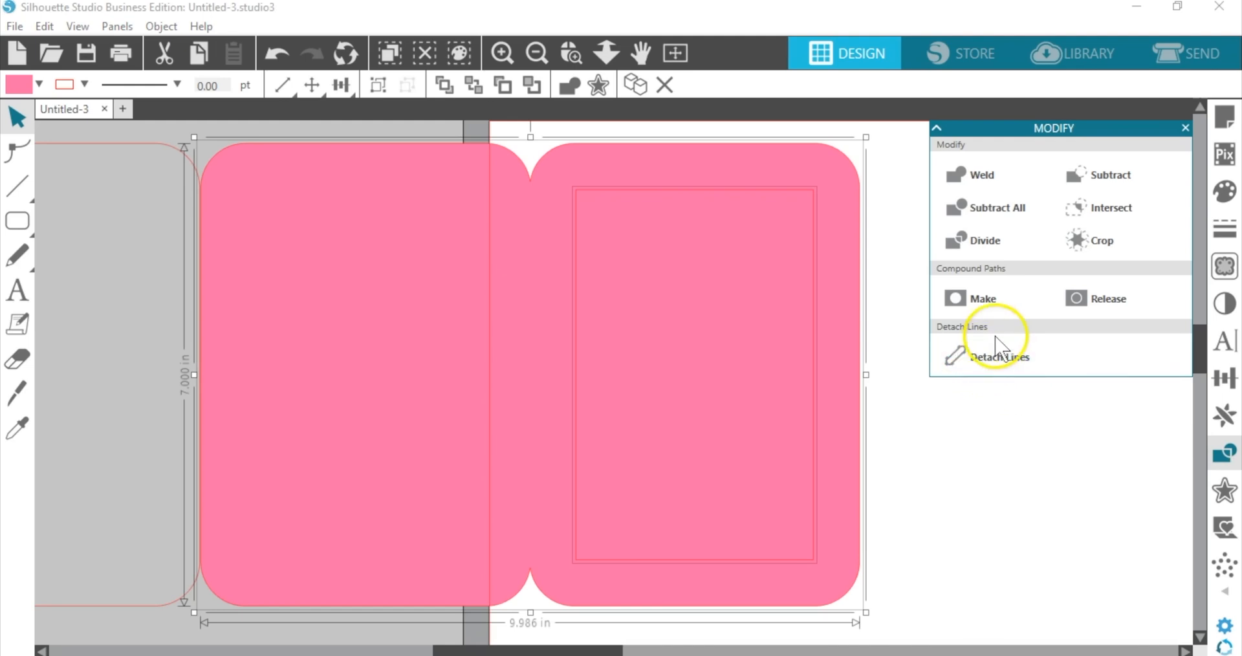
left_click(978, 299)
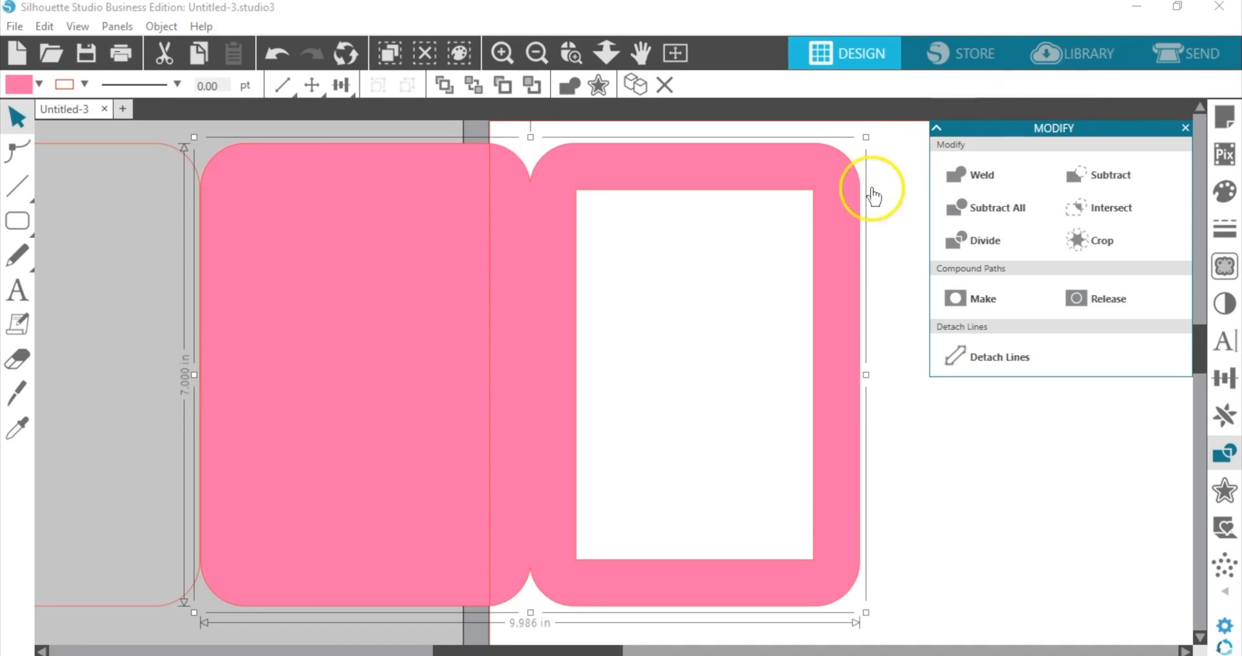
left_click(905, 181)
- Search the design library for "fring" and add the fringe flamingo design to the document
left_click(1074, 45)
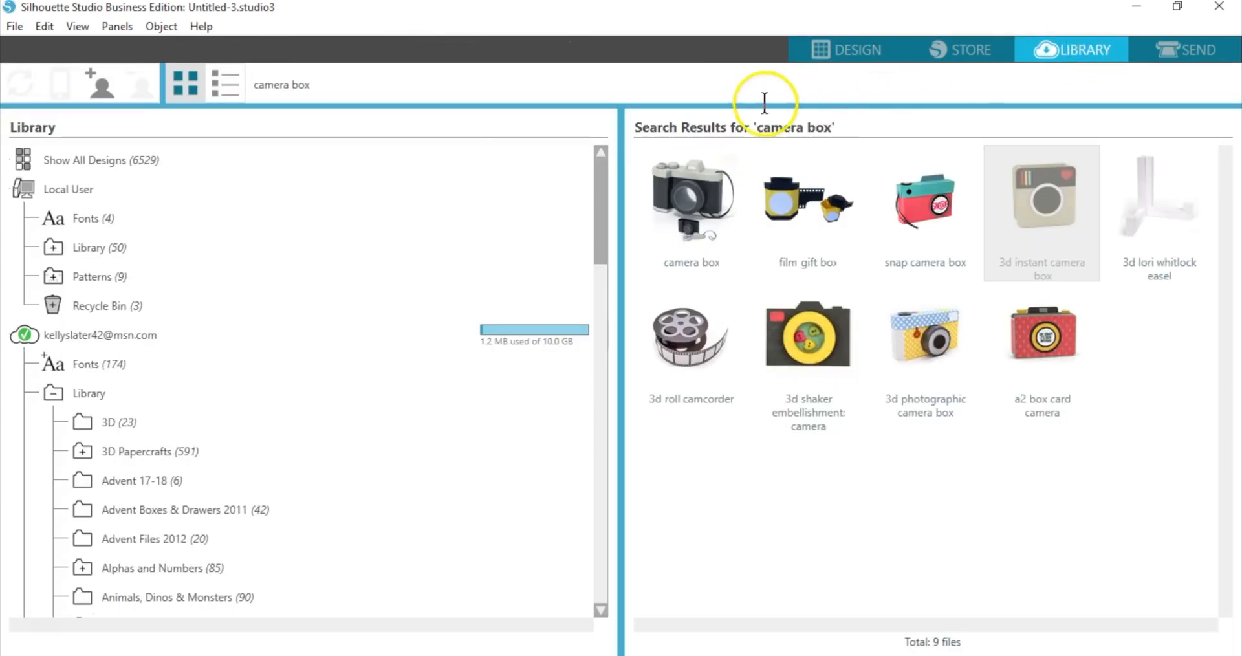
left_click_drag(389, 71, 238, 104)
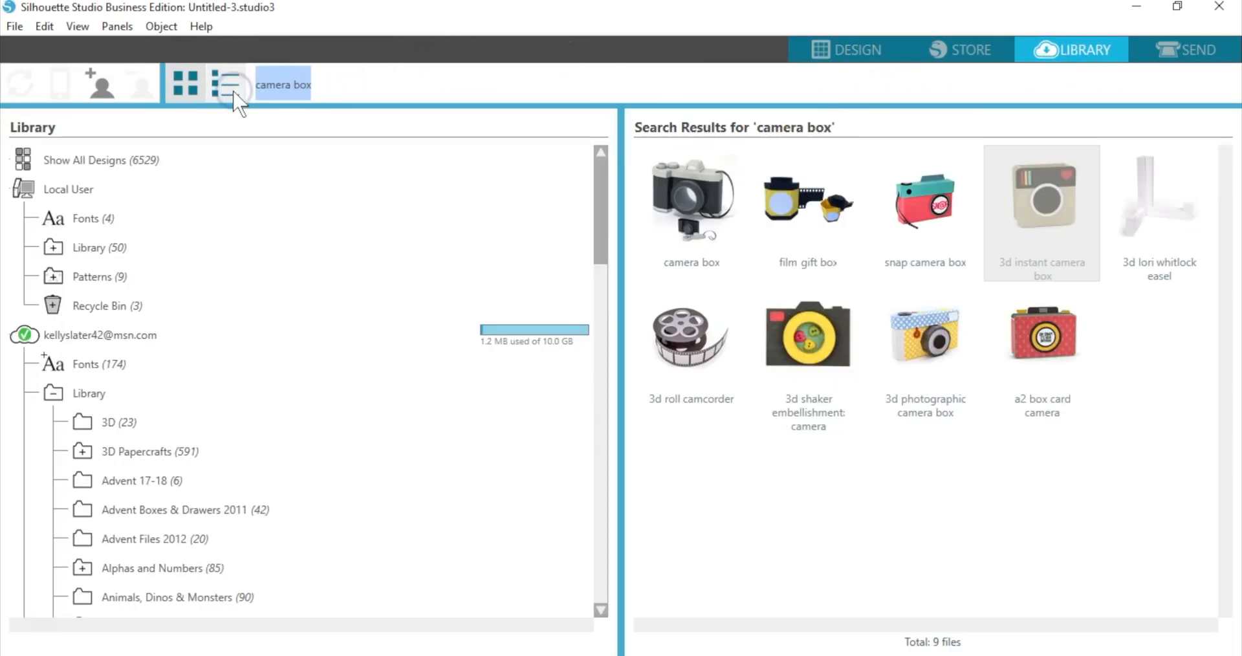
type("fring")
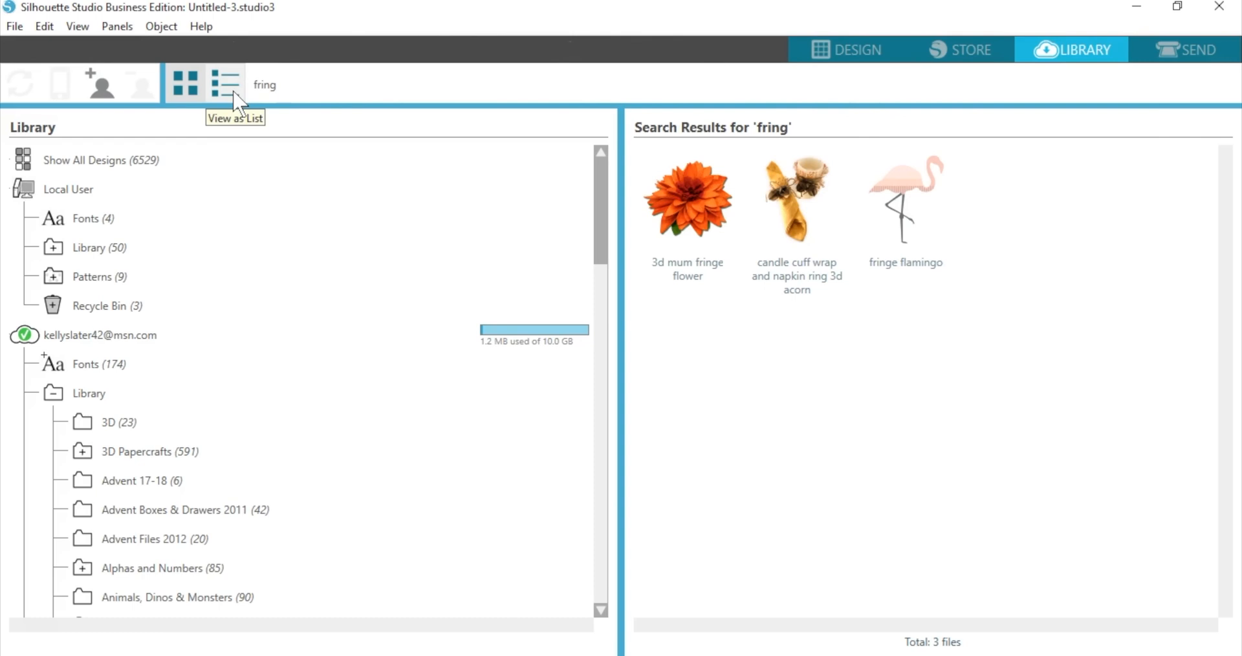
double_click(883, 178)
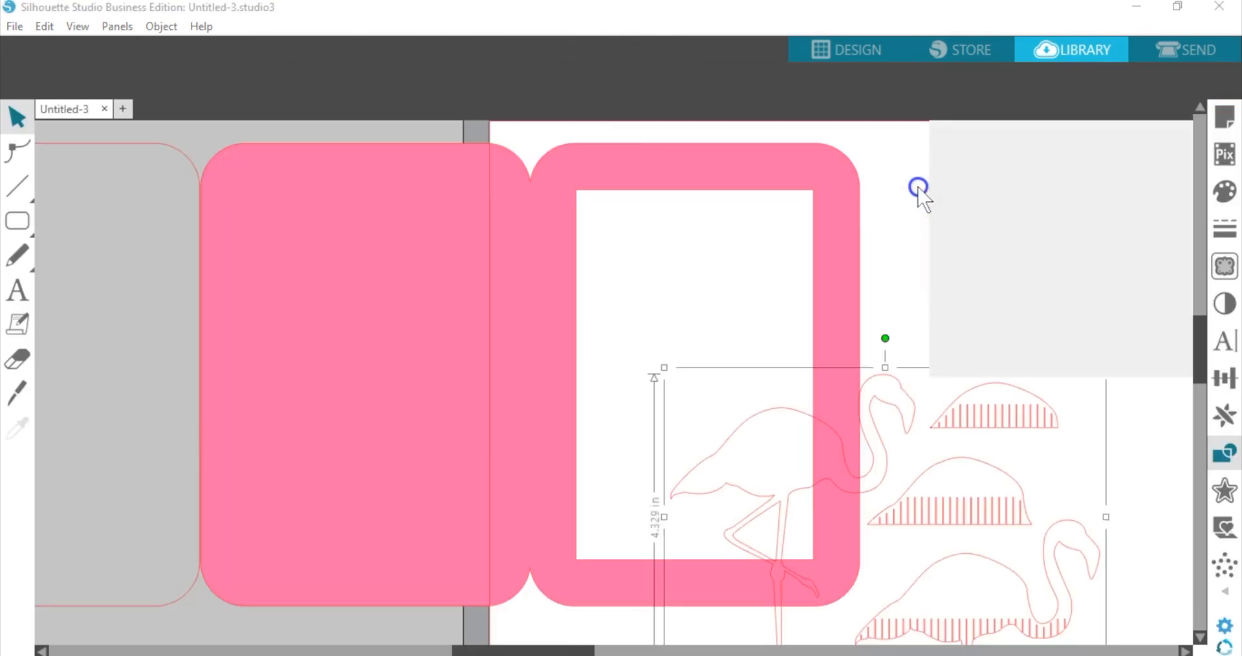
- Place the flamingo design in the page's upper right area, beside the pink card's window panel
left_click(675, 51)
left_click_drag(628, 317, 781, 217)
left_click(741, 258)
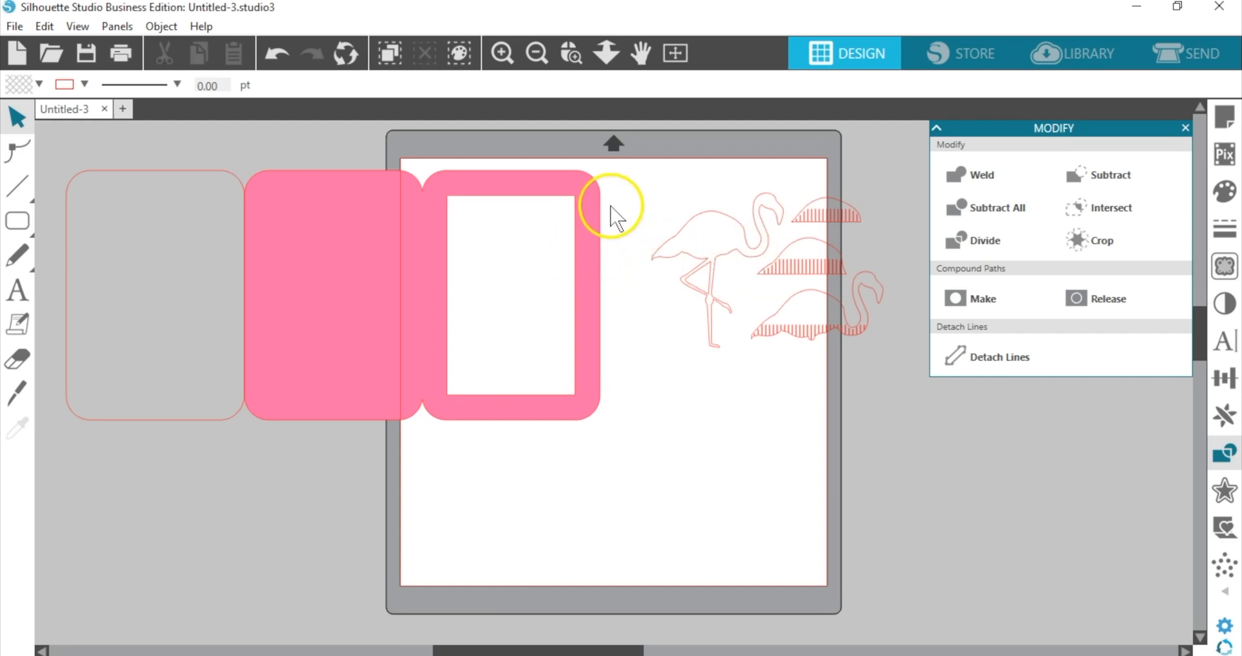
mouse_move(699, 226)
left_mouse_down()
mouse_move(477, 270)
mouse_move(594, 266)
mouse_move(718, 240)
left_mouse_up()
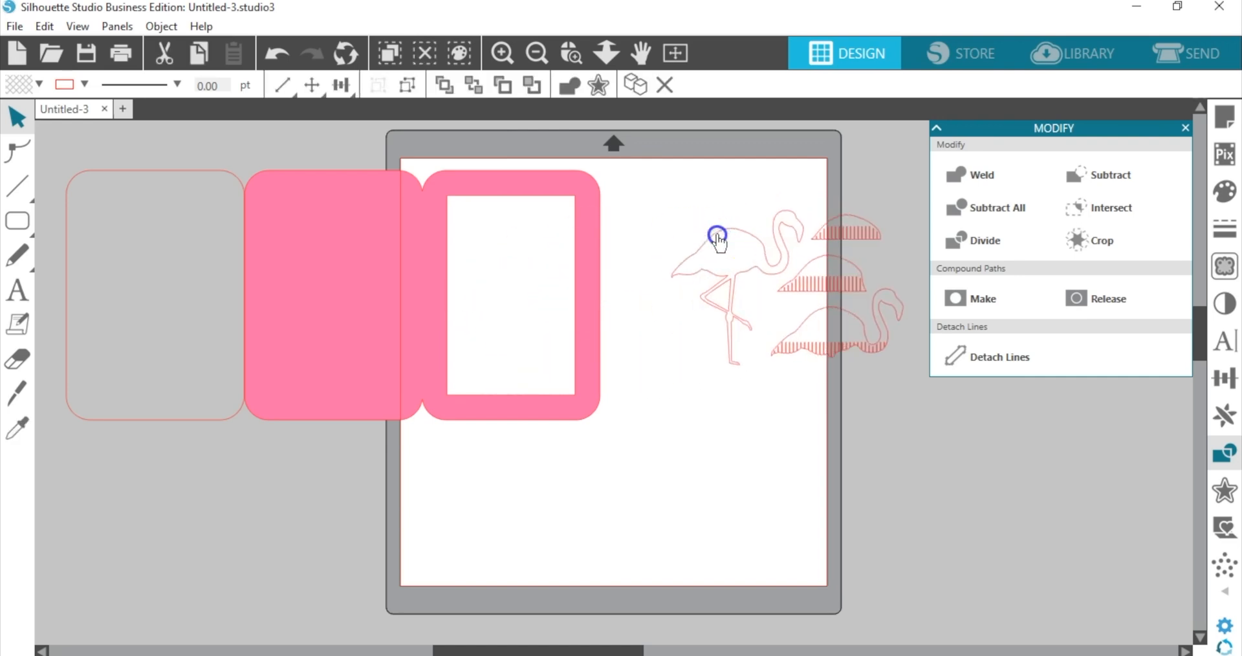
- Ungroup the flamingo design and move its three fringed pieces off the page to the lower right, leaving the full flamingo outline
left_click(717, 241)
left_click(710, 241)
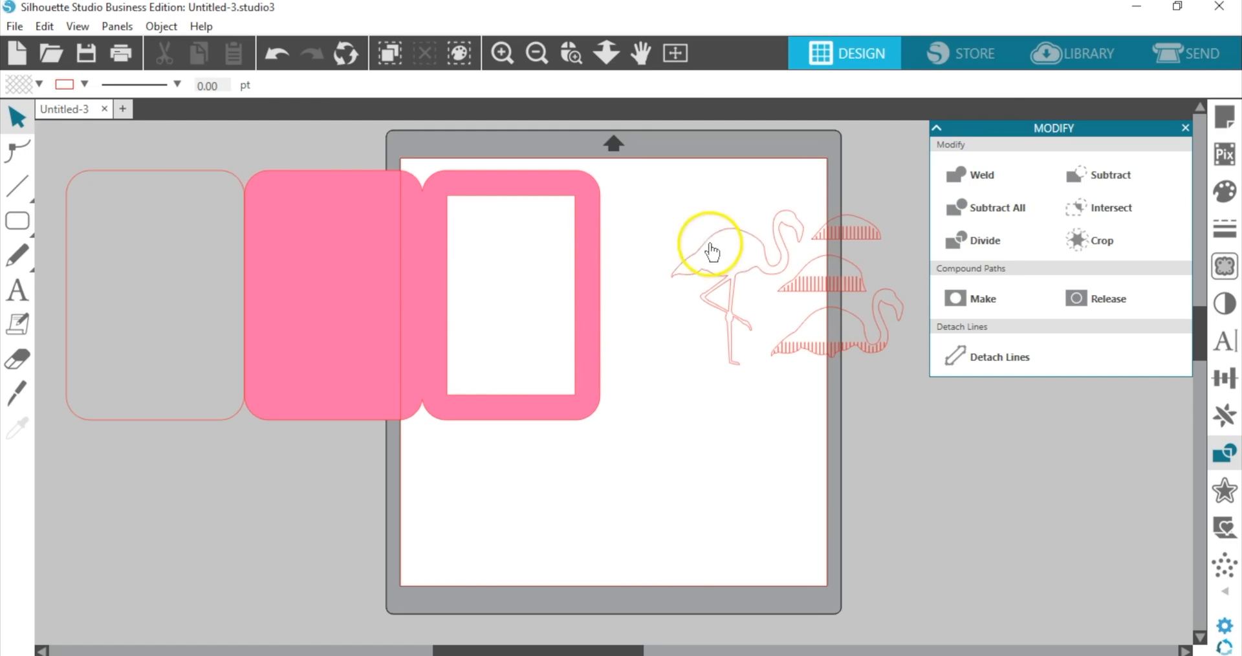
left_click(408, 85)
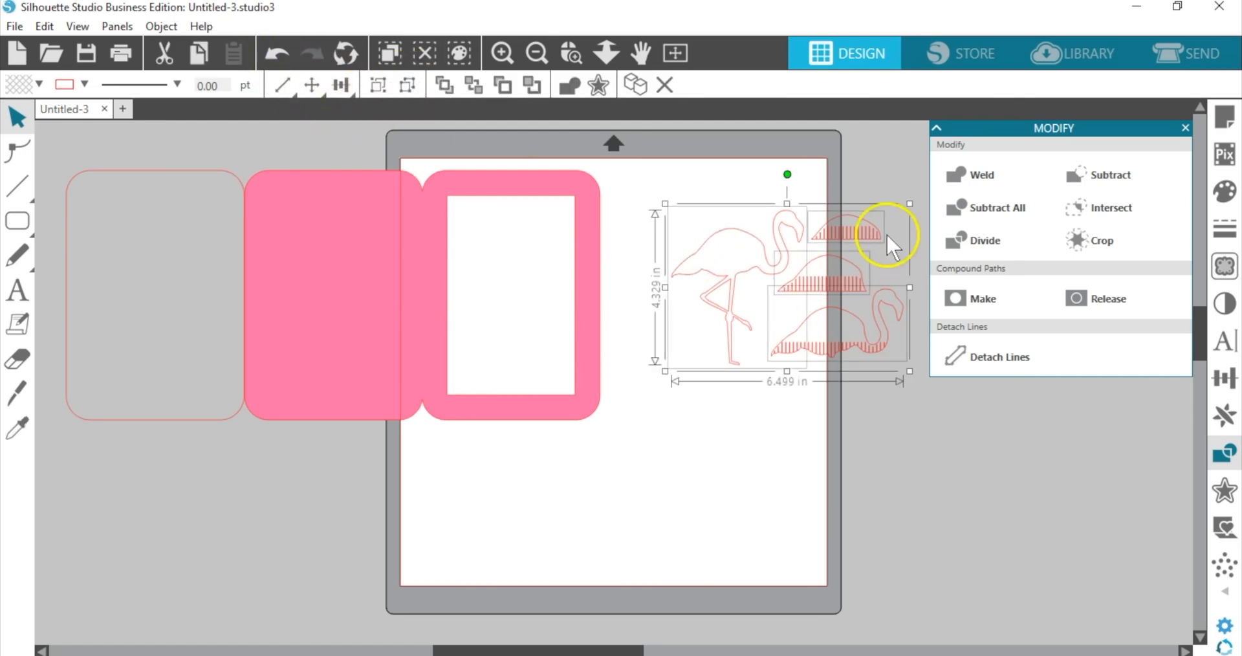
left_click_drag(854, 179, 933, 526)
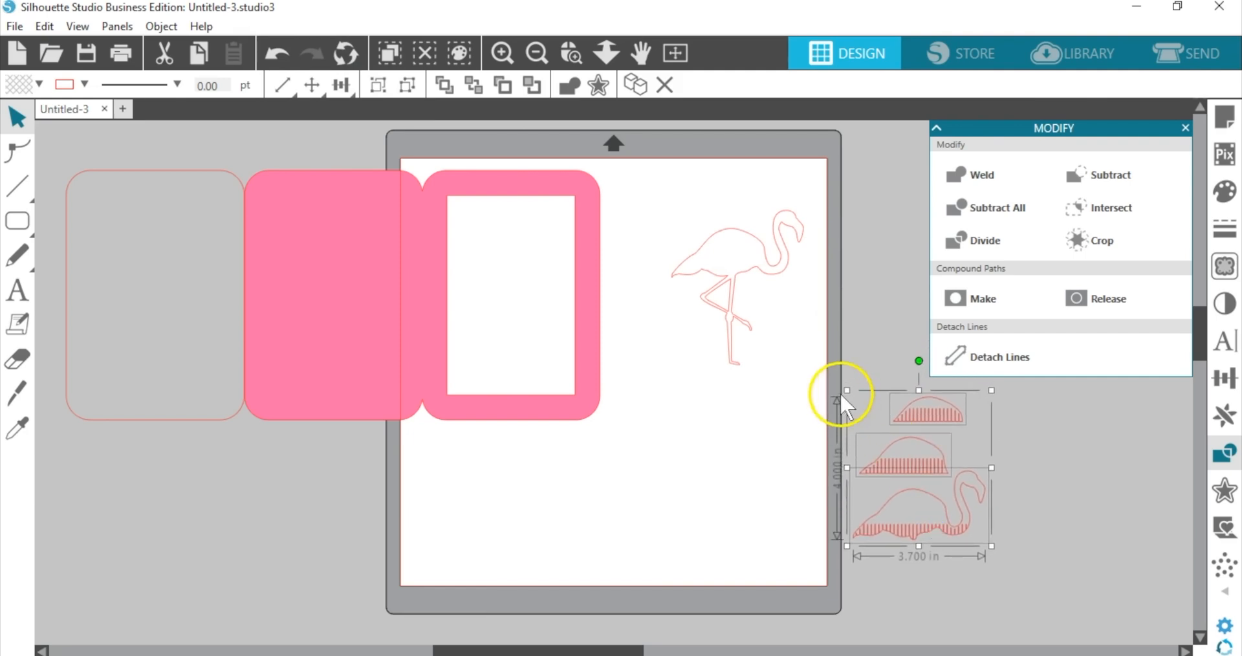
- Move the flamingo outline into the card's window so its beak, tail and foot overlap the frame
left_click(768, 282)
left_click_drag(767, 283, 550, 308)
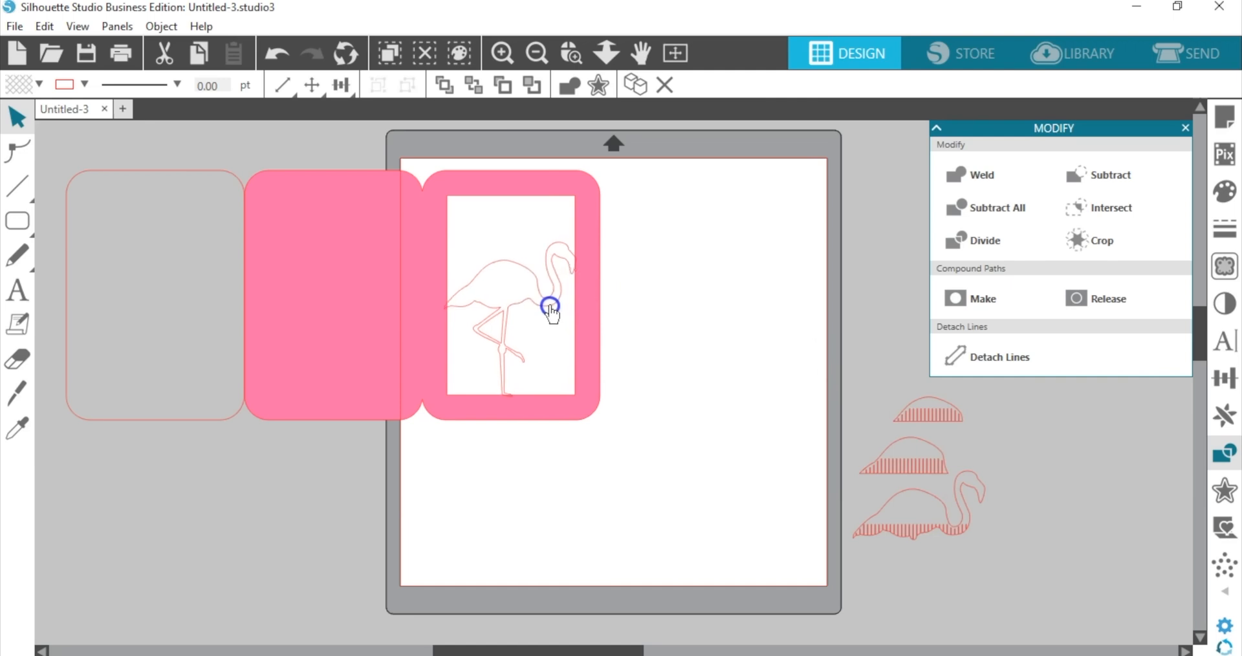
left_click(571, 51)
left_click_drag(391, 151, 631, 424)
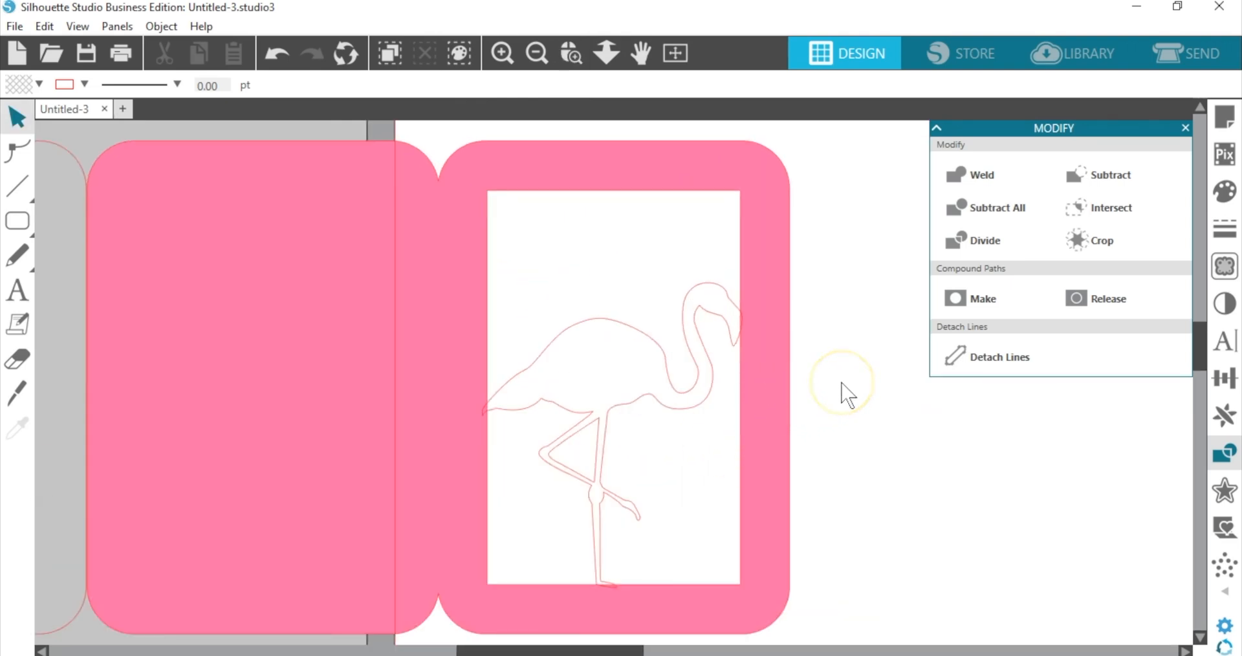
scroll(845, 392, "down", 1)
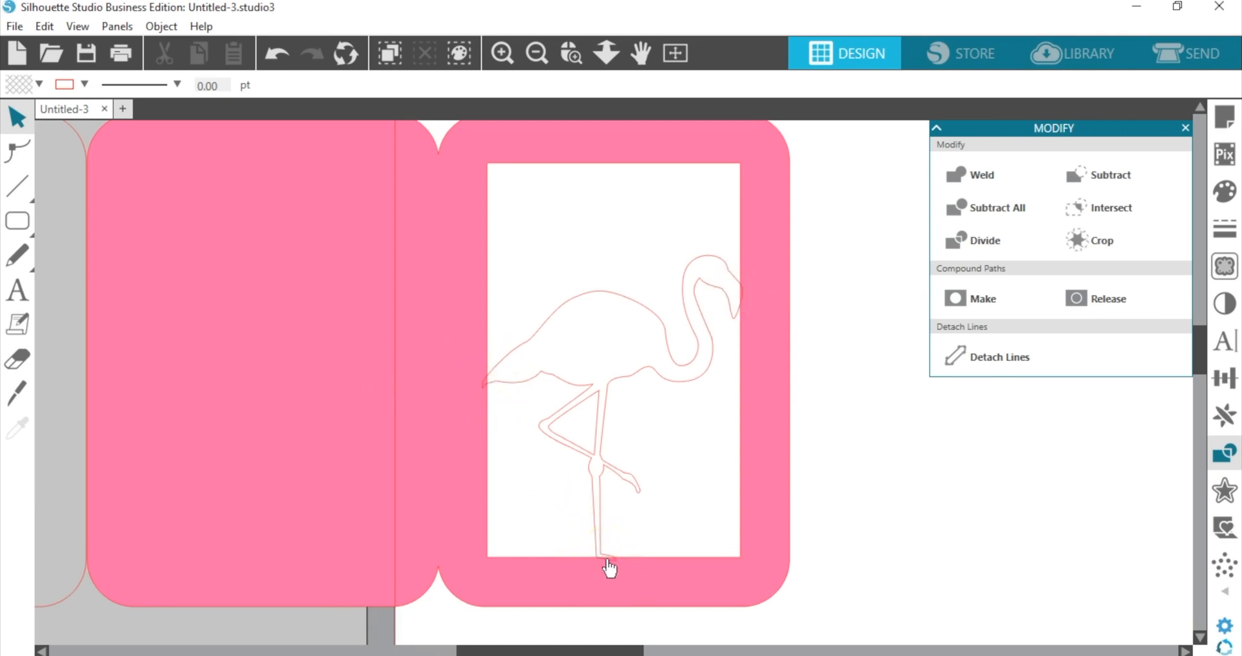
- Weld the flamingo to the pink card frame and close the Modify options
left_click_drag(842, 210, 689, 313)
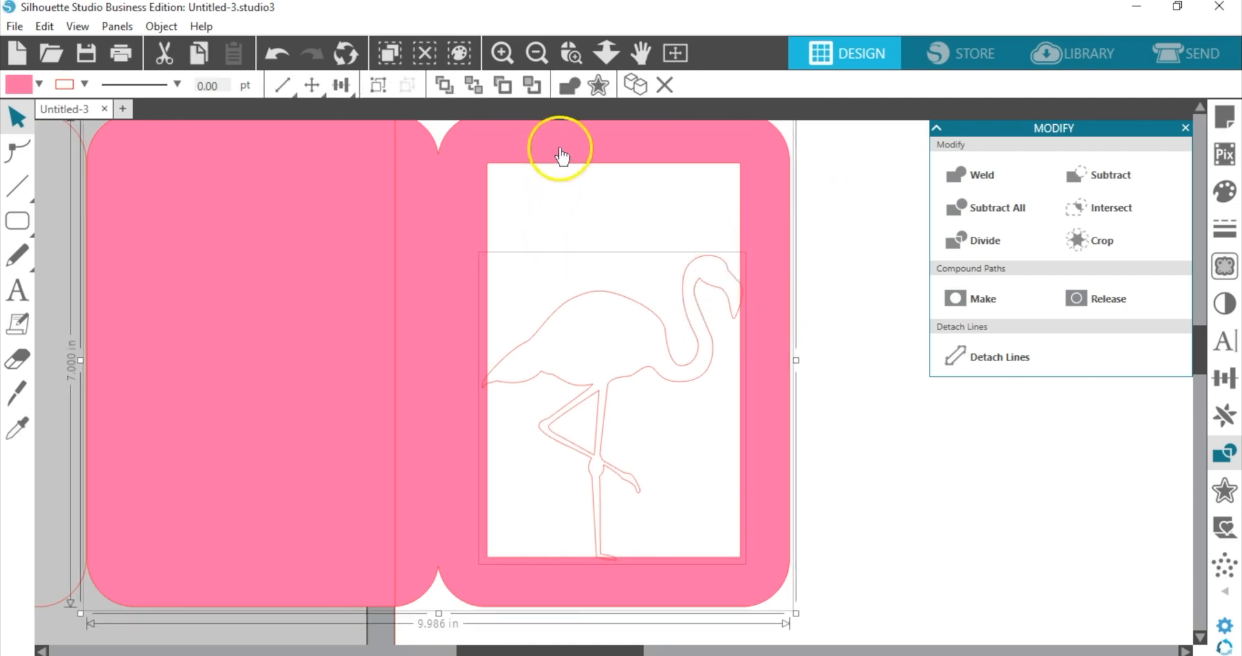
left_click(567, 87)
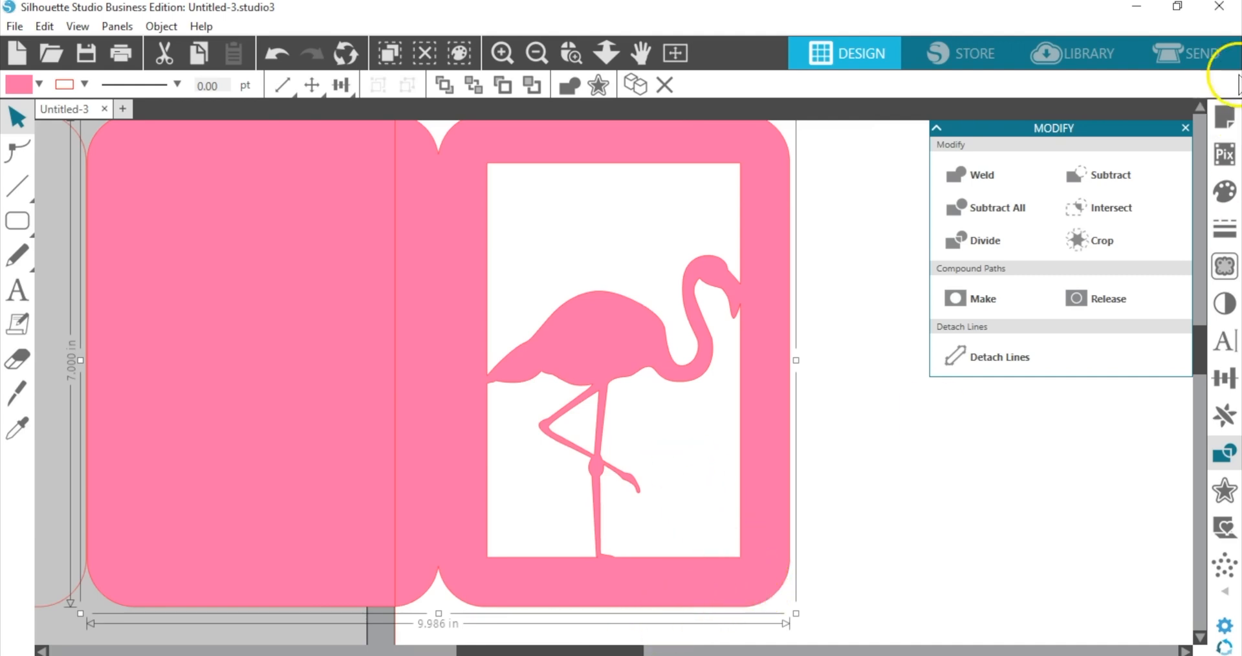
left_click(1188, 129)
- Add the text "STAND TALL" in the blank area beside the card front
left_click(26, 291)
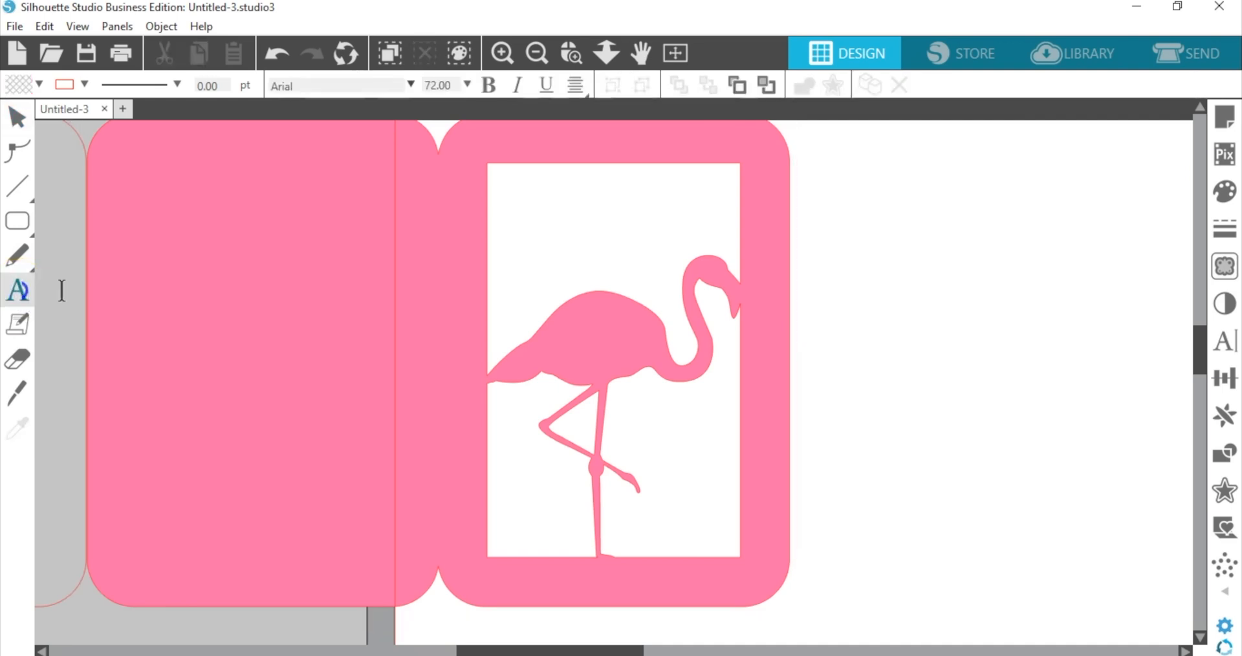
left_click(818, 209)
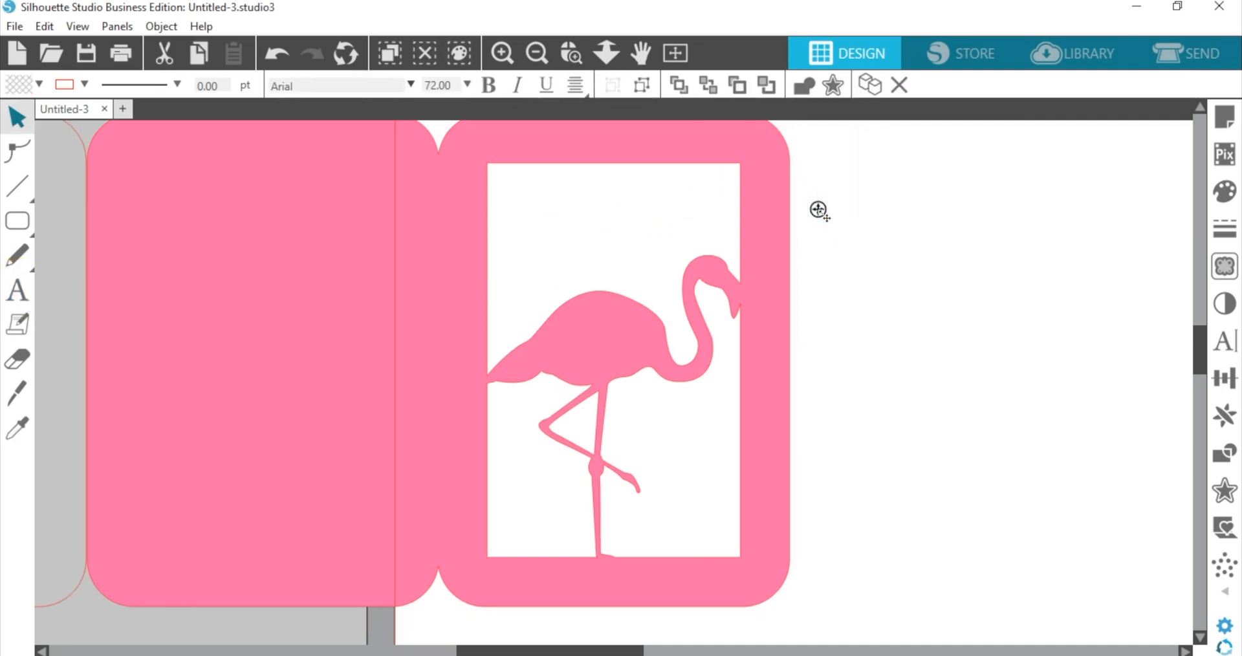
type("STAND TA::")
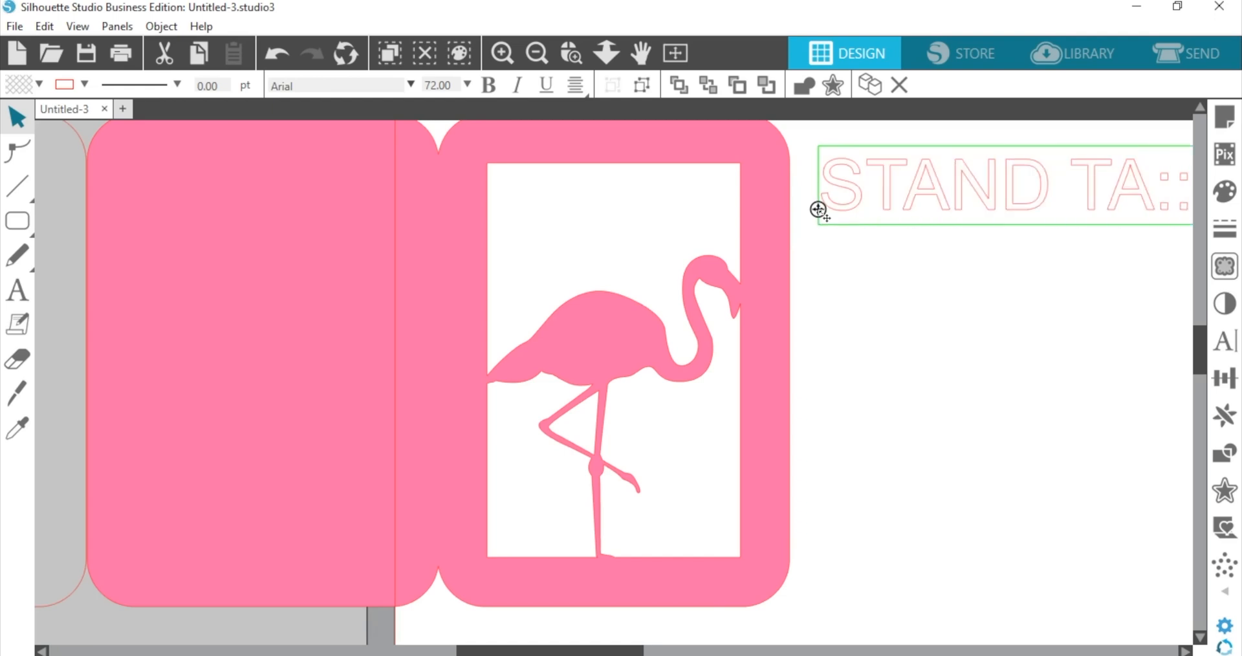
key("BackSpace")
key("BackSpace")
type("L")
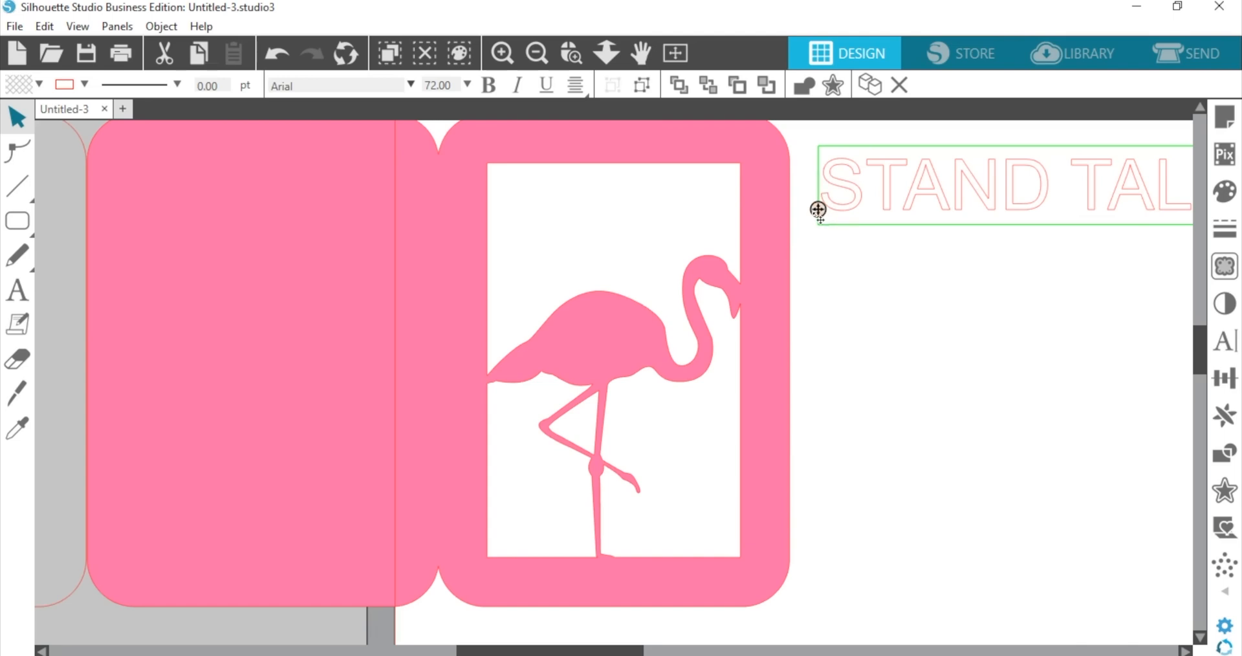
- Move the STAND TALL text down over the frame's edge and narrow its text box so the words wrap onto two lines
left_click(951, 264)
left_click(943, 207)
left_click_drag(943, 207, 850, 372)
double_click(850, 370)
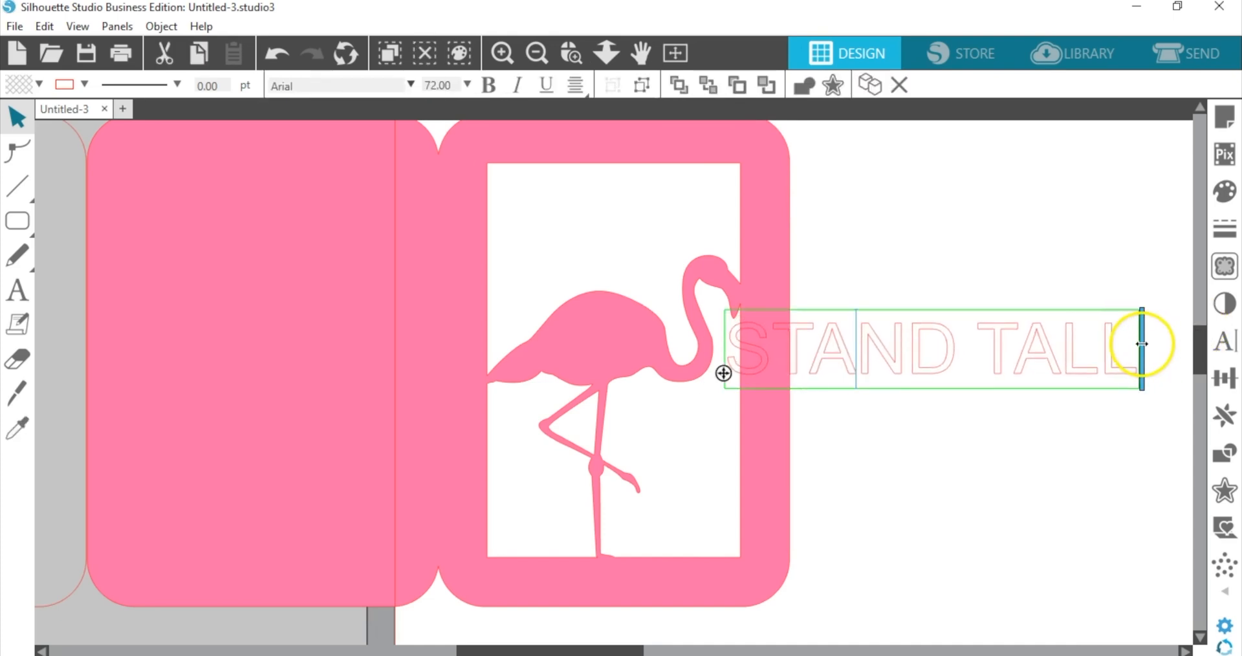
left_click_drag(1142, 345, 965, 346)
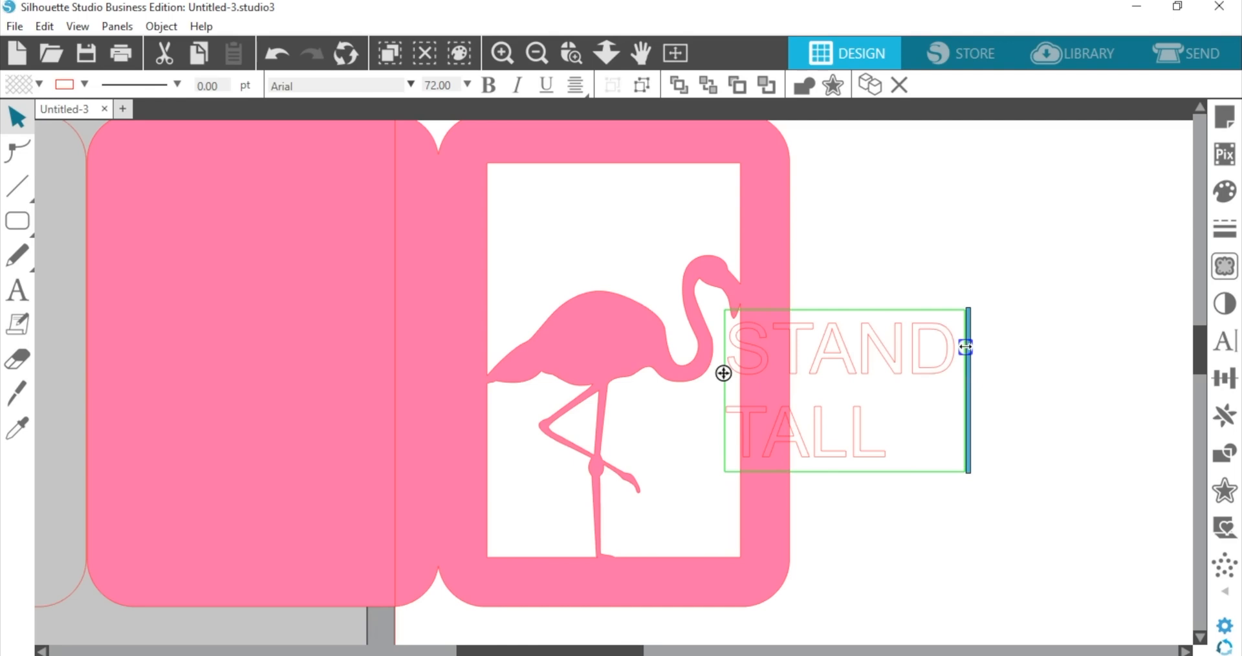
- Center-align the two lines of the STAND TALL text
left_click(927, 367)
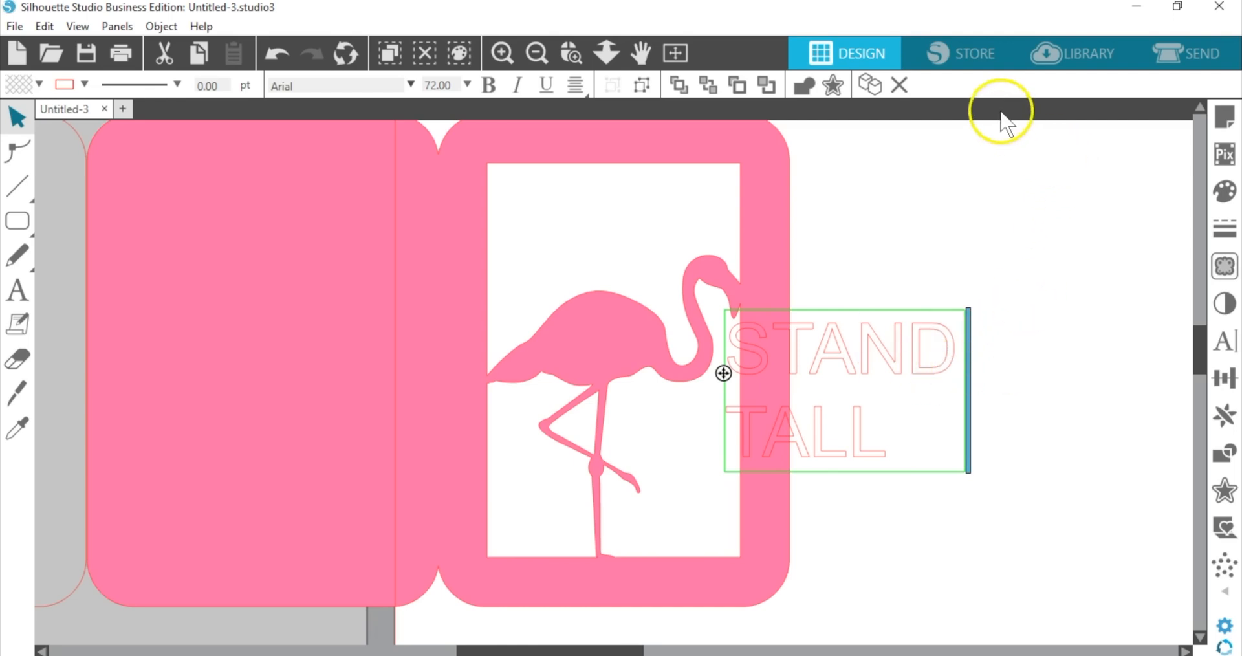
left_click(575, 84)
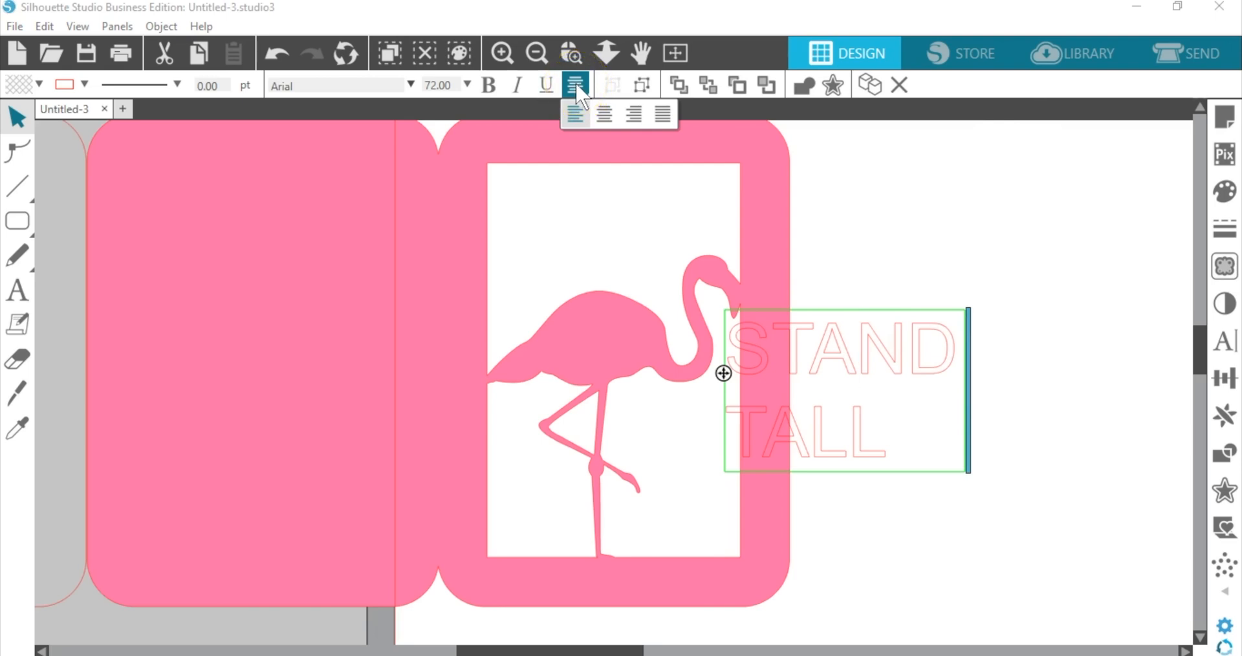
left_click(605, 114)
left_click(606, 116)
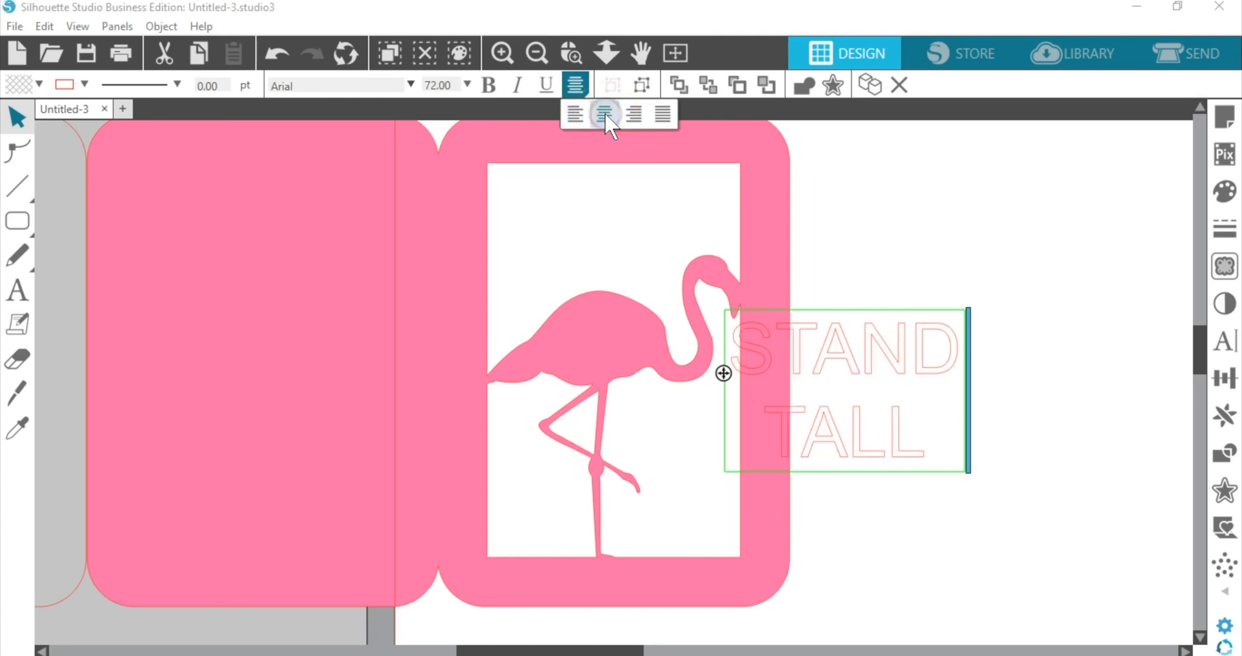
- Change the font of the STAND TALL text to LW Tinsel
double_click(915, 352)
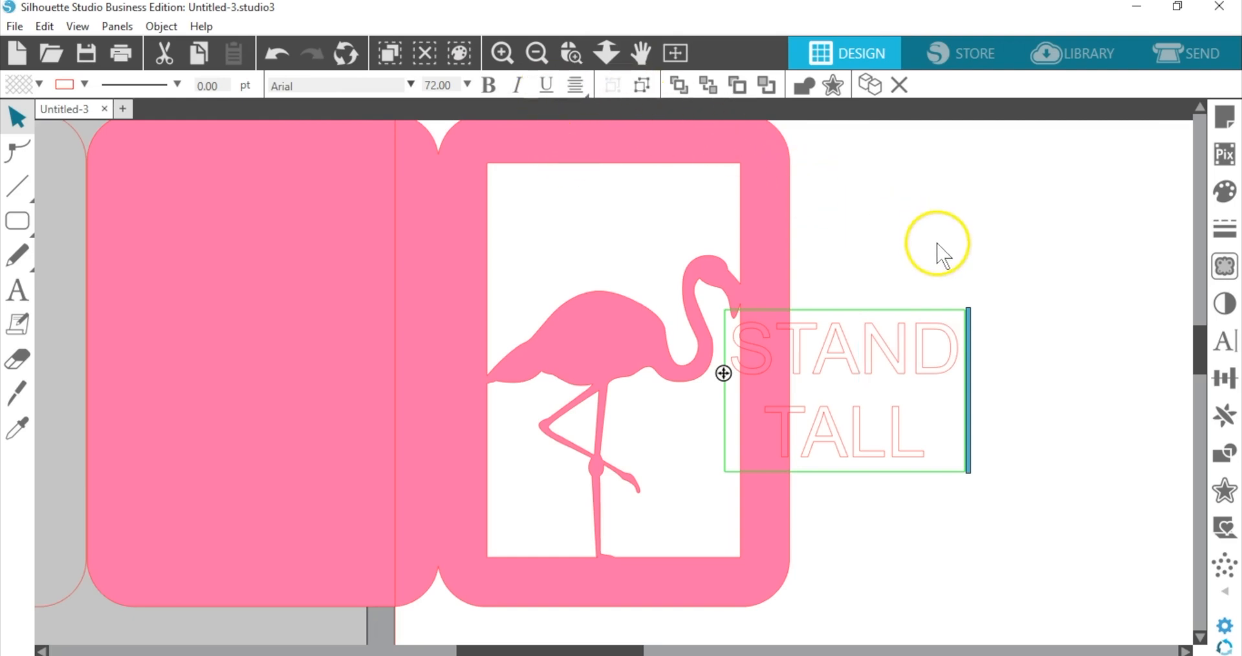
left_click_drag(932, 433, 732, 344)
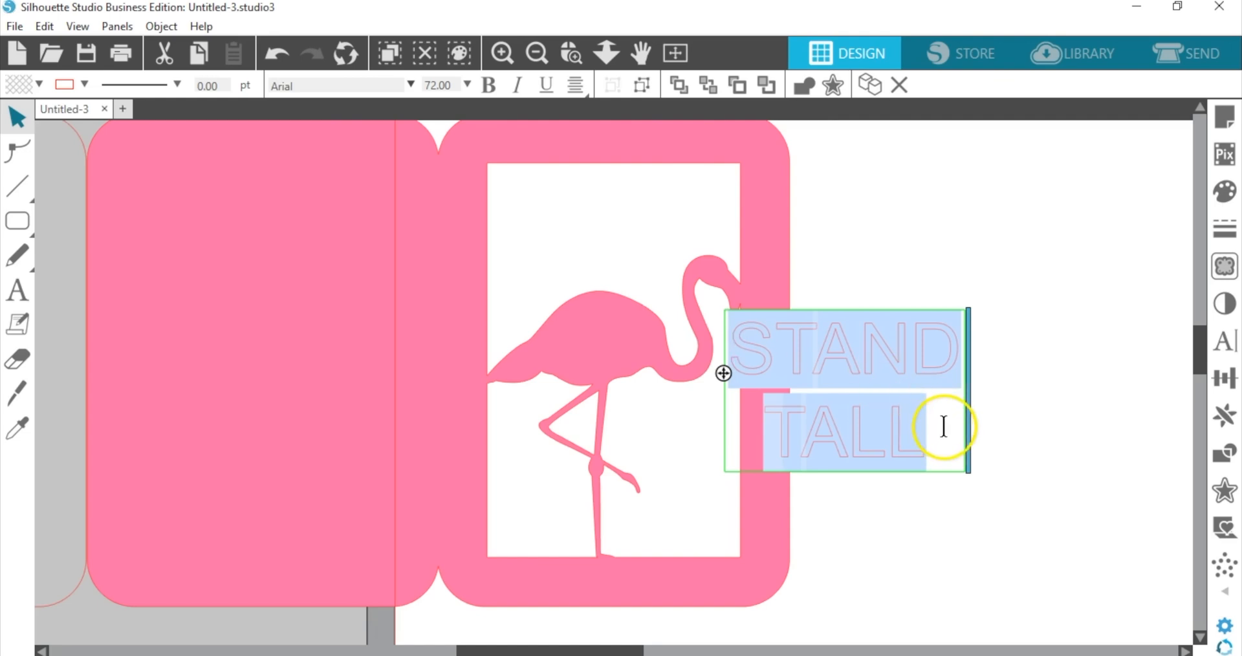
left_click(940, 244)
left_click(902, 349)
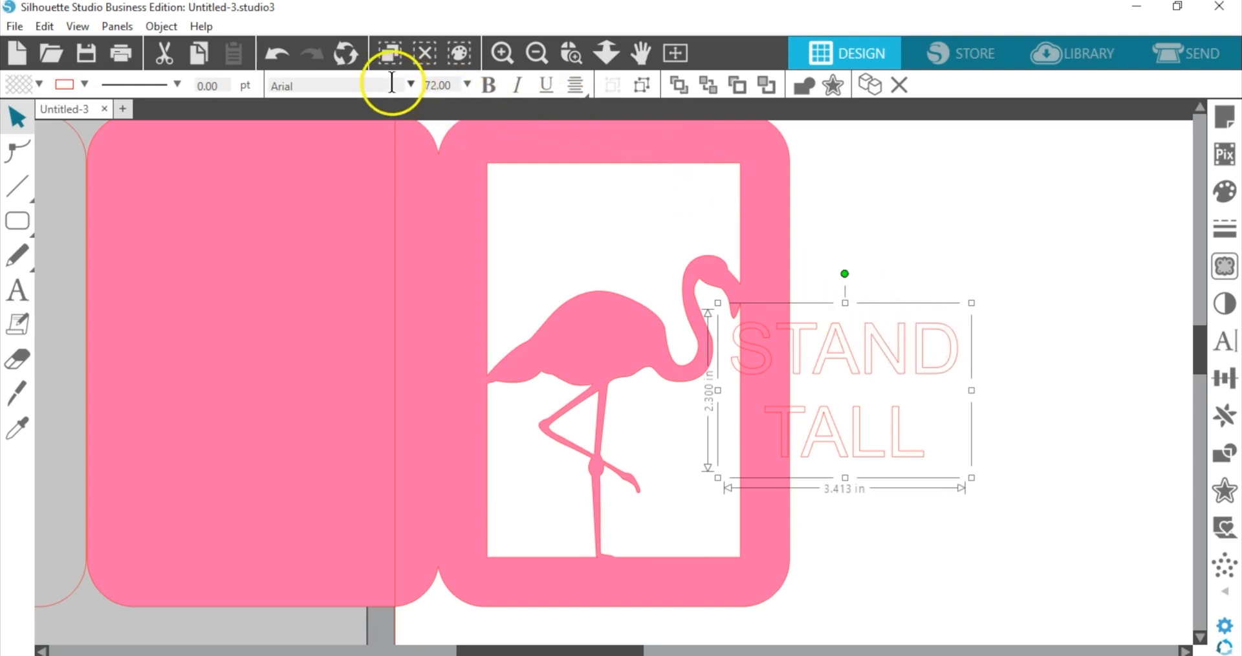
left_click_drag(403, 85, 249, 81)
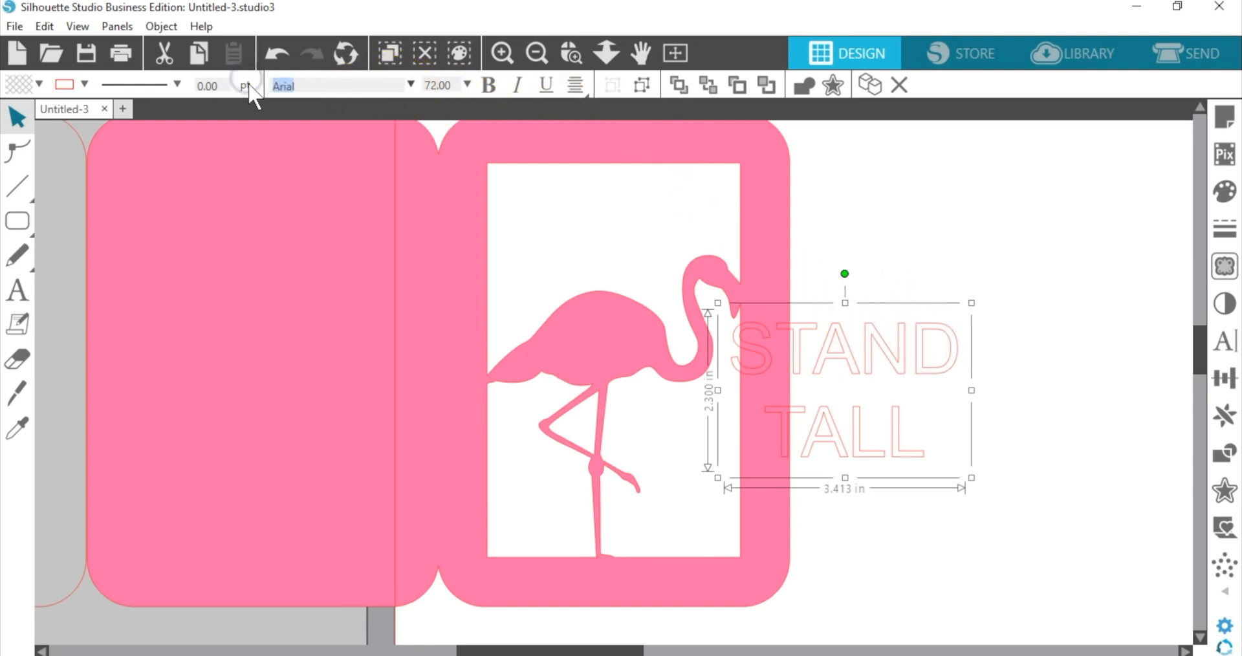
type("Lw tinsel")
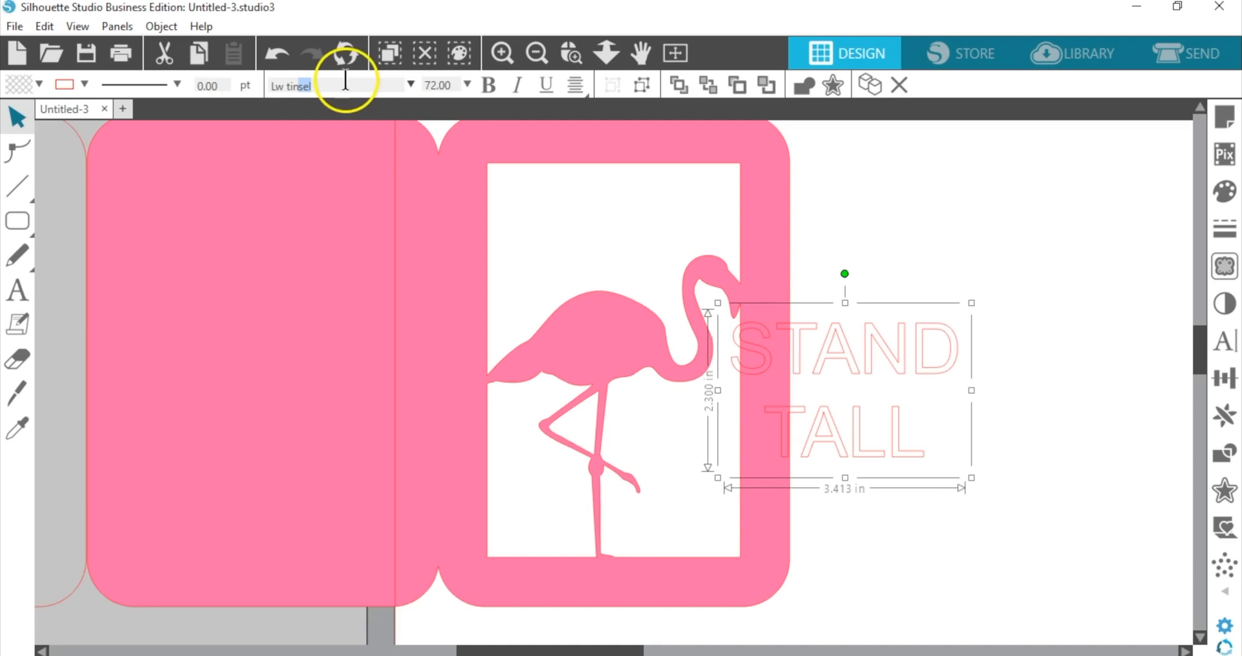
key("Return")
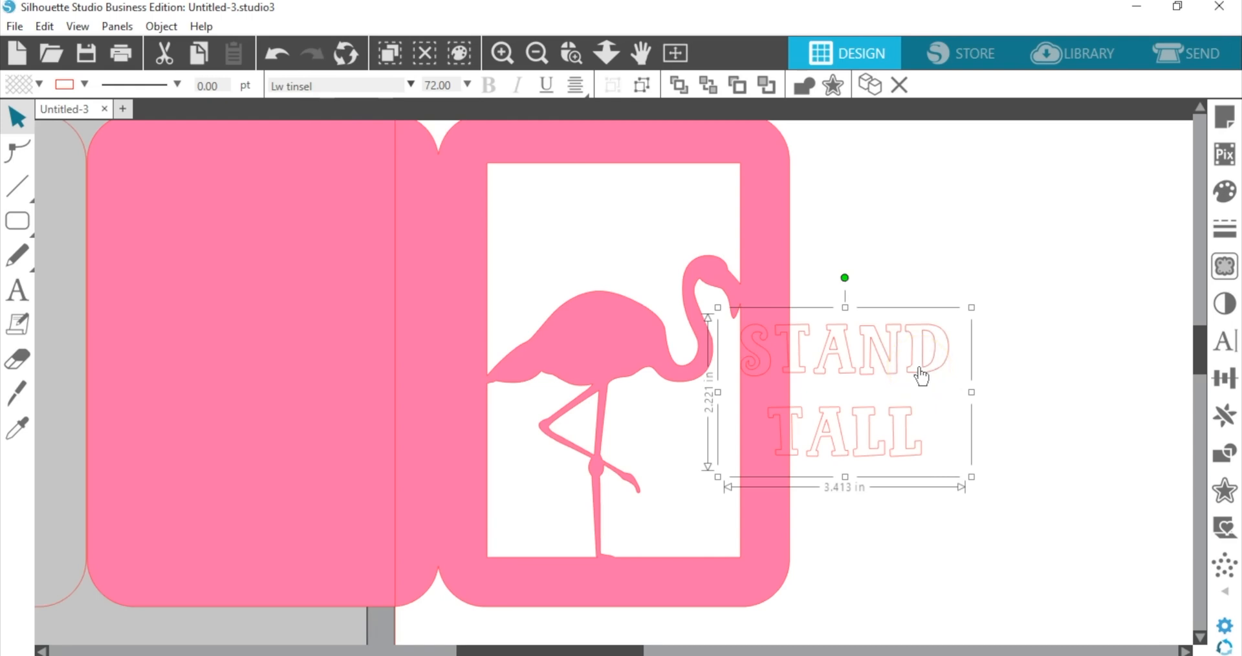
- Move the STAND TALL text off the card to the blank area beside the frame's lower half
left_click_drag(922, 375, 1001, 255)
left_click(970, 252)
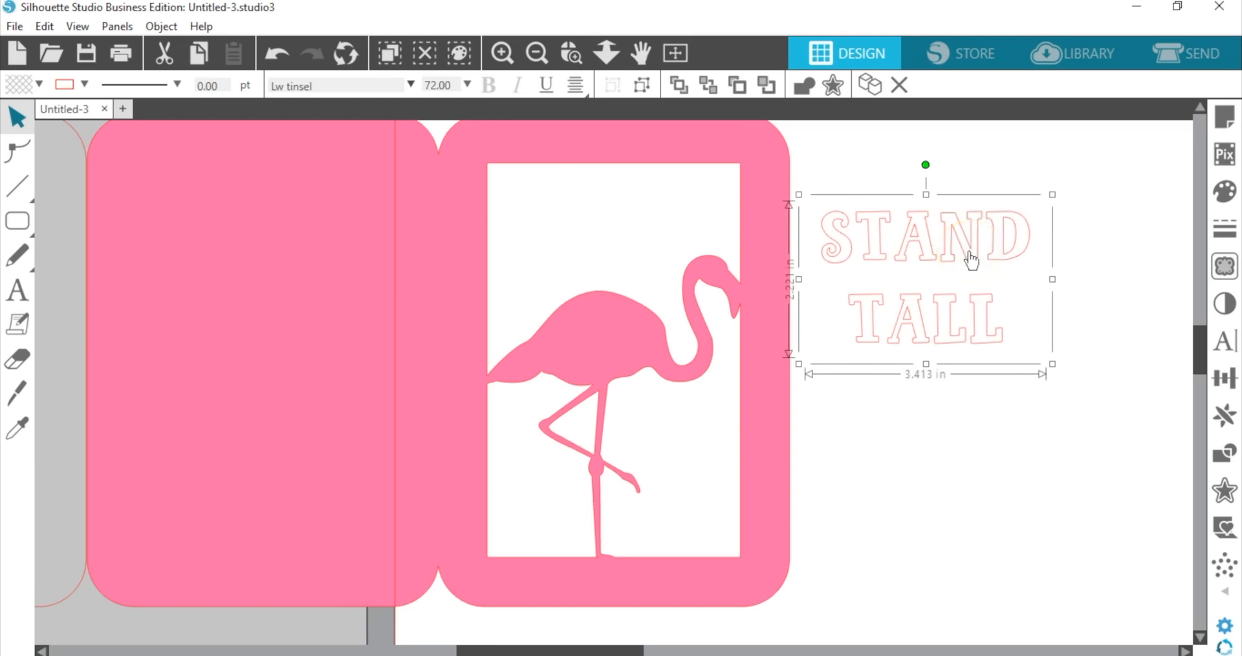
left_click_drag(972, 259, 979, 494)
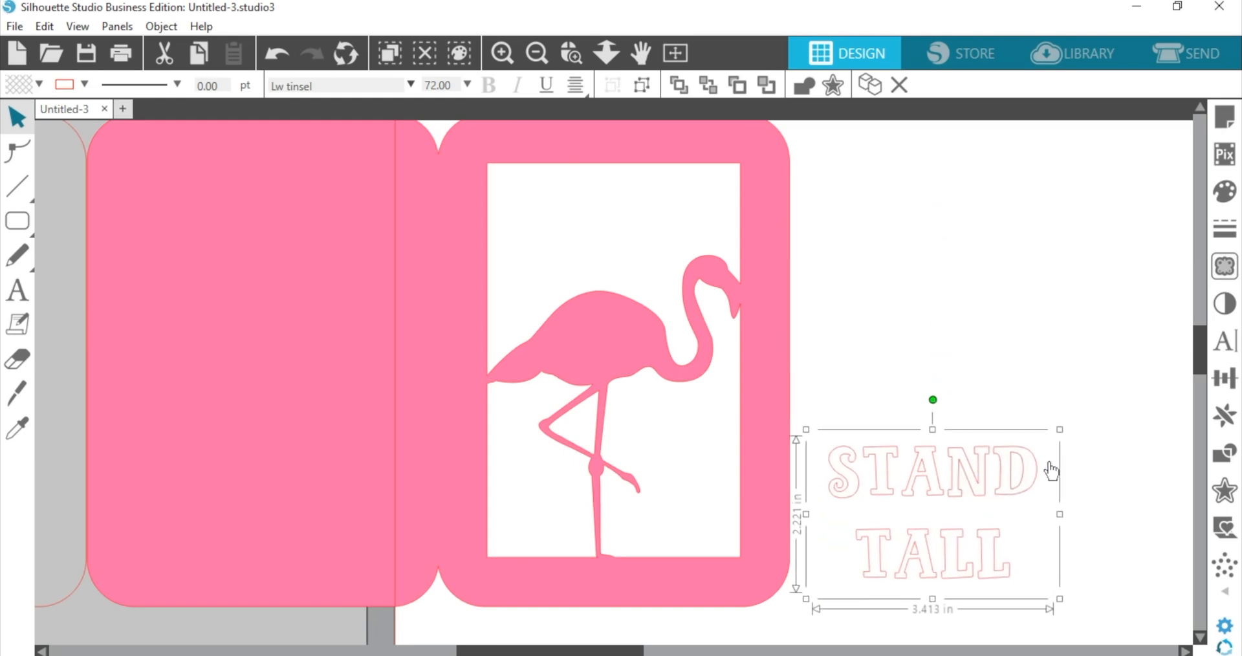
- Set the STAND TALL text's character spacing to 85% and its line spacing to 60%
left_click(1228, 347)
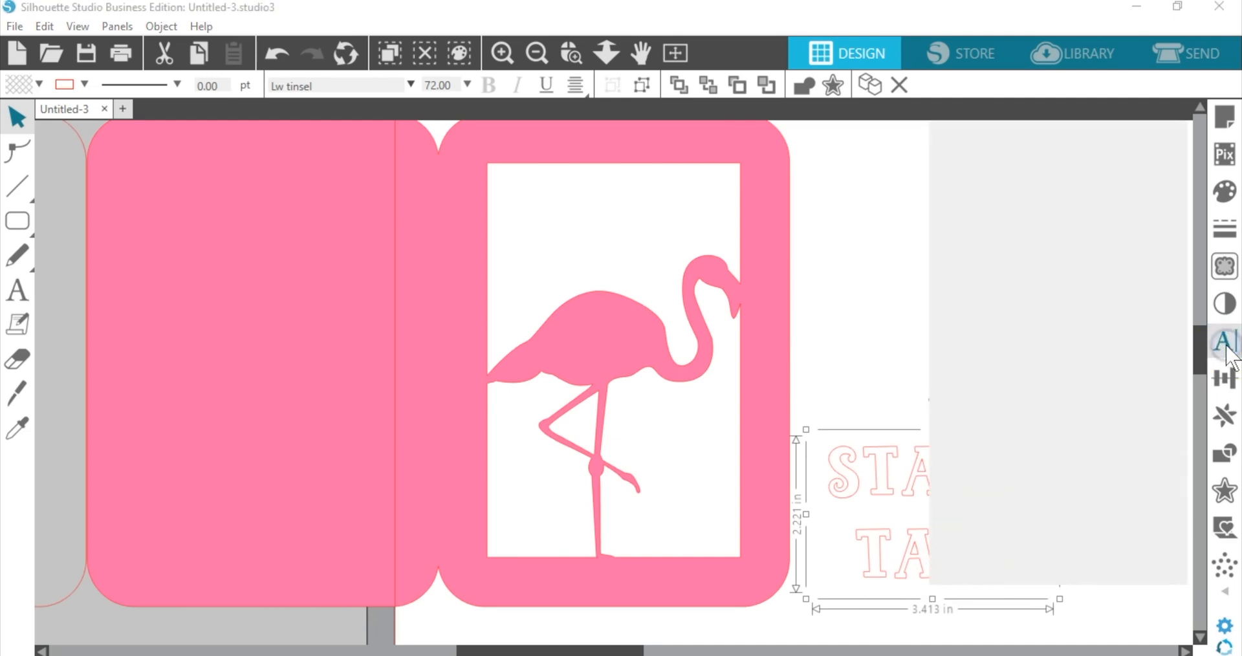
left_click_drag(888, 479, 738, 410)
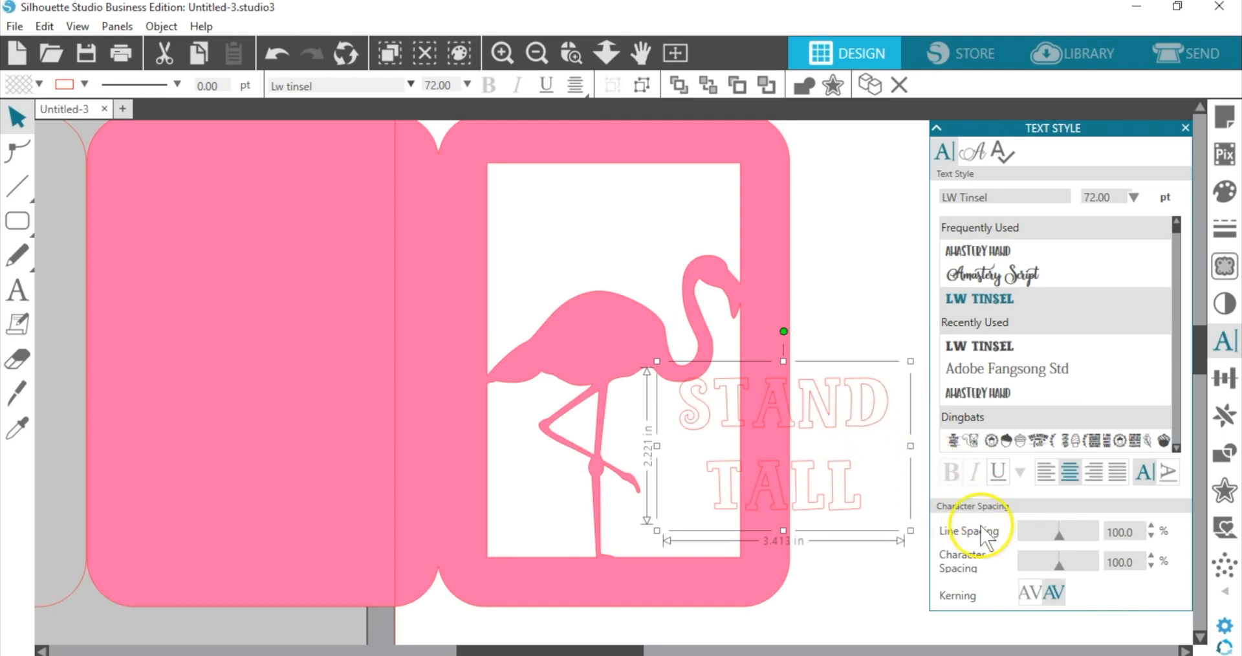
left_click_drag(1060, 563, 1053, 562)
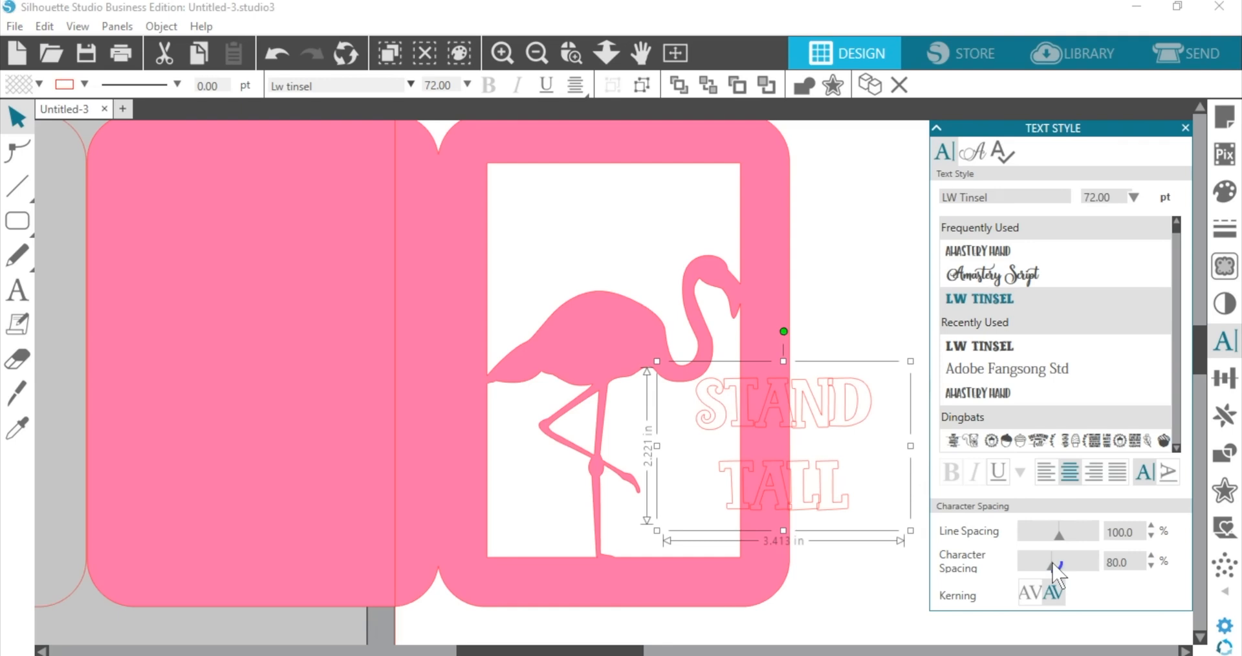
left_click_drag(1054, 563, 1055, 563)
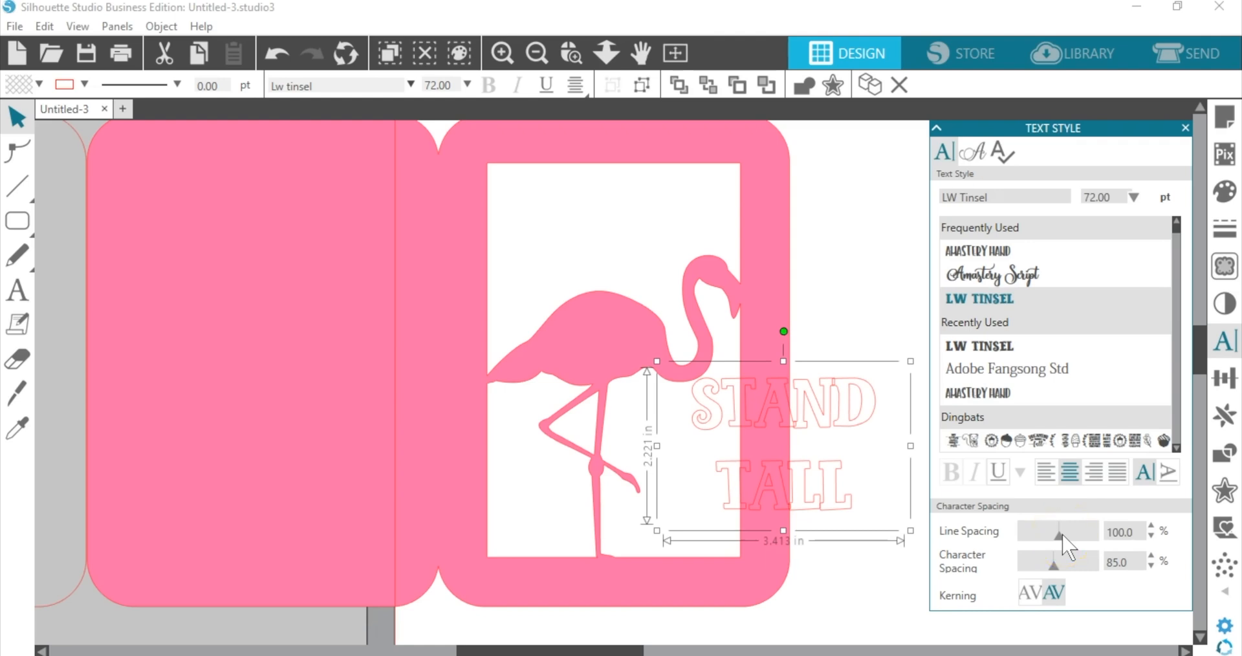
left_click_drag(1062, 536, 1046, 538)
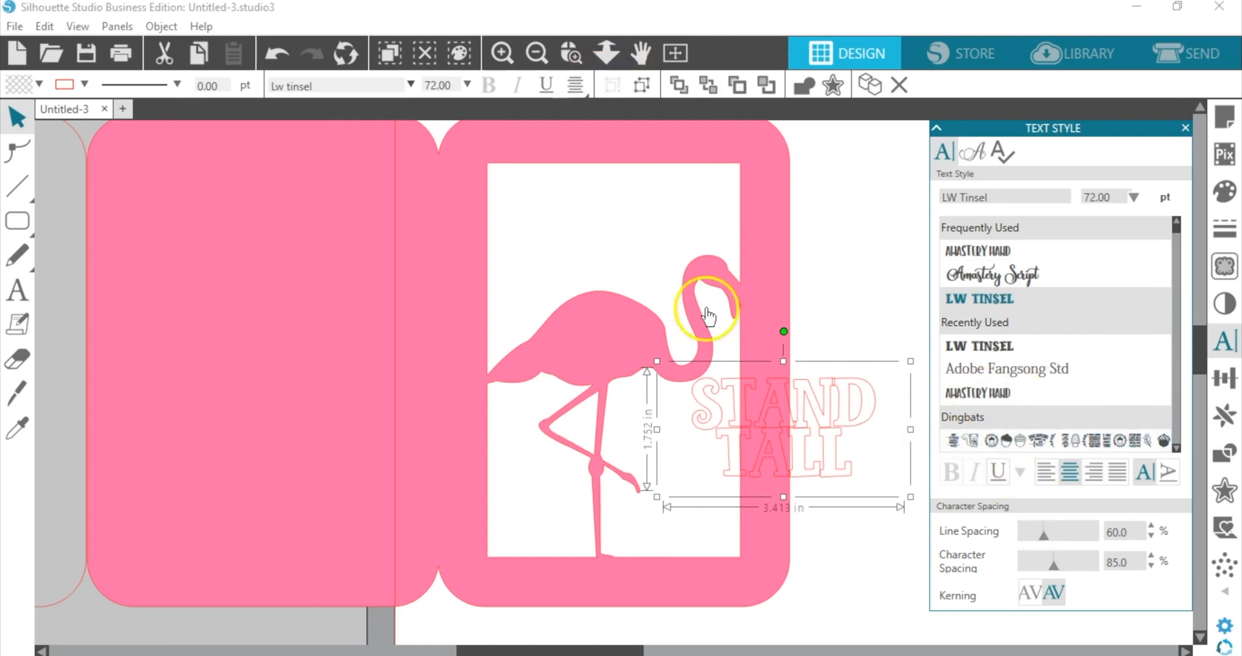
- Place the STAND TALL text in the upper part of the card's window, above the flamingo's back
left_click_drag(834, 394, 649, 200)
left_click(568, 64)
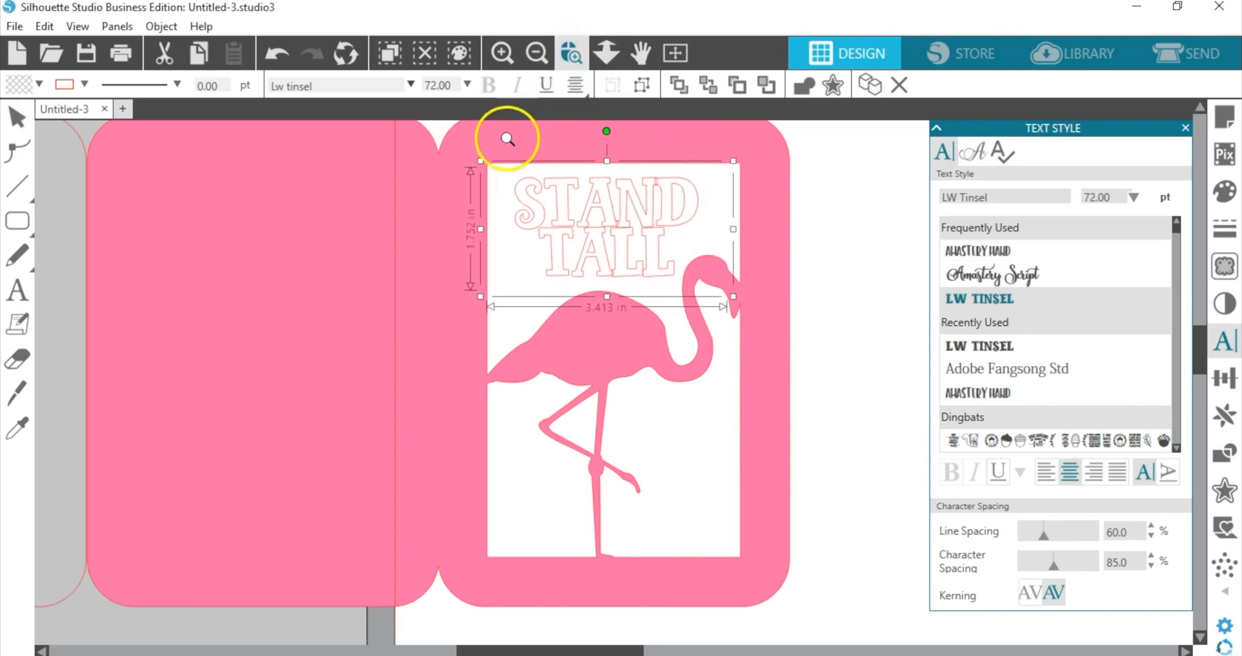
left_click_drag(507, 130, 766, 343)
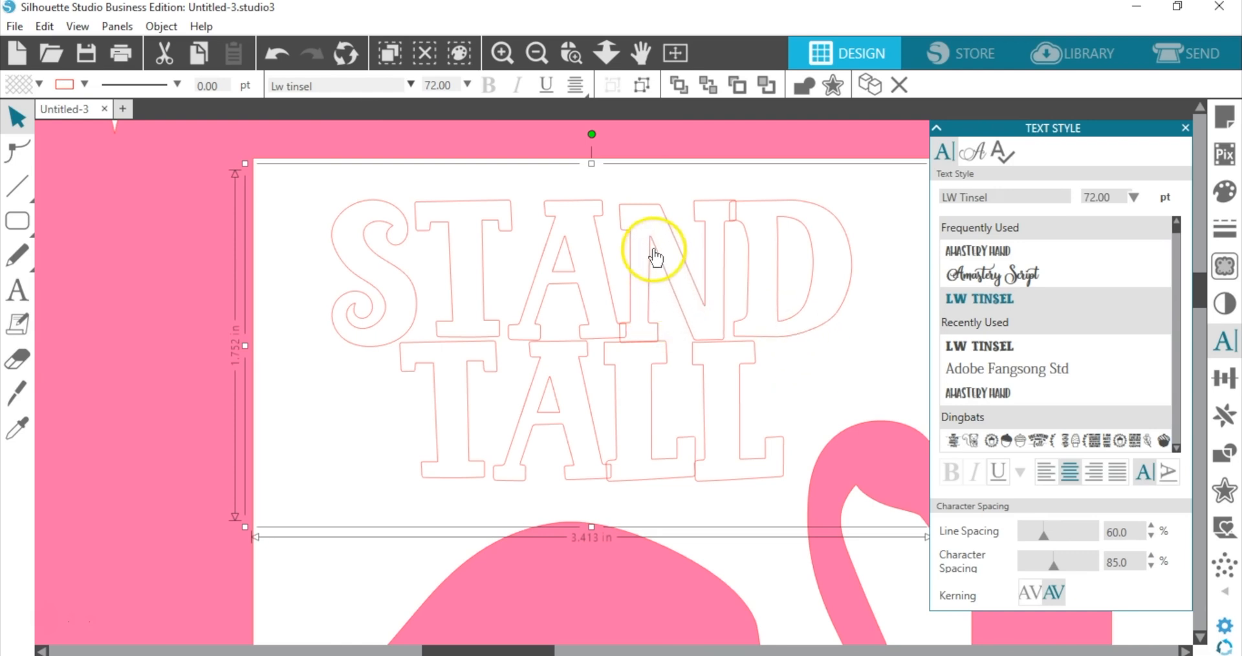
- Ungroup the STAND TALL text into separate letters and nudge the S and T of STAND right to overlap the A
left_click(642, 86)
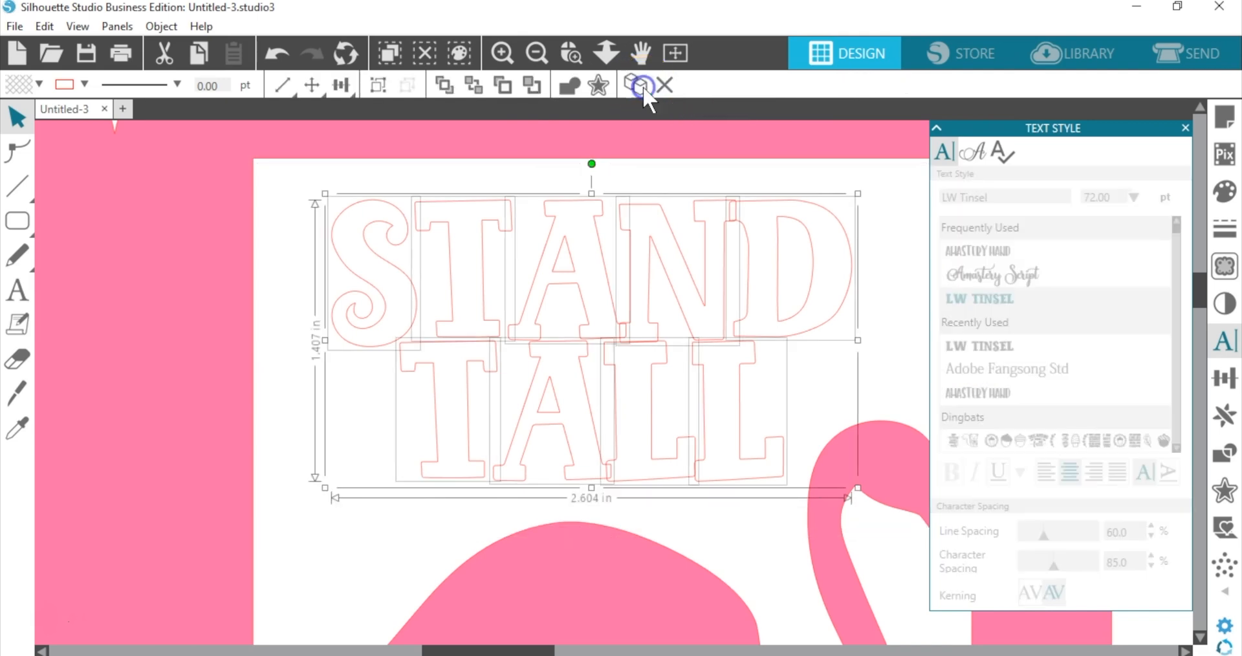
left_click(369, 174)
left_click(444, 244)
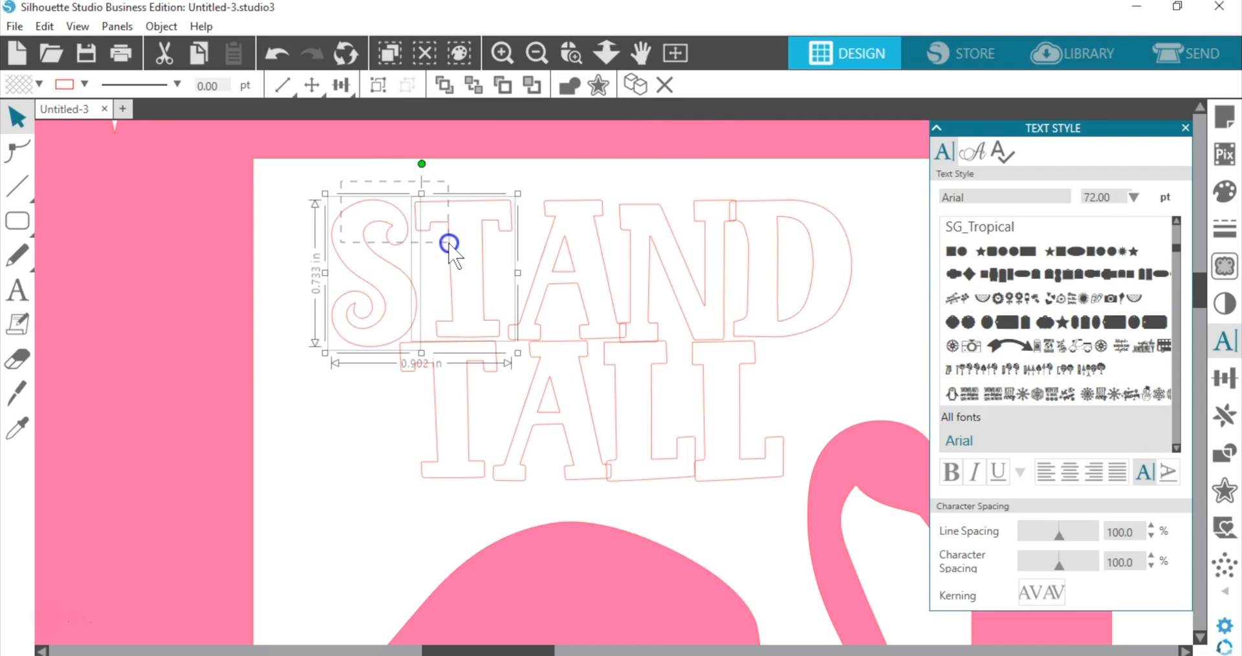
key("Right")
key("Right")
key("Right")
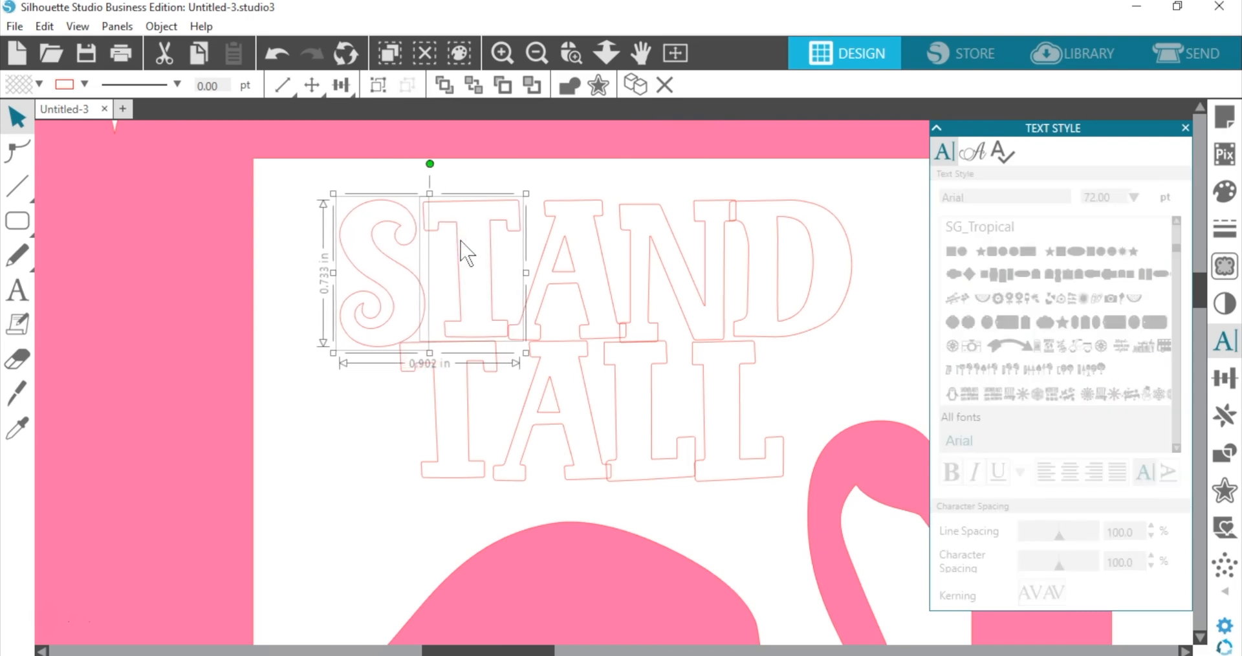
- Nudge the letter S of STAND right until it overlaps the T
left_click(371, 181)
left_click(387, 217)
key("Right")
key("Right")
key("Right")
key("Right")
key("Right")
key("Right")
key("Right")
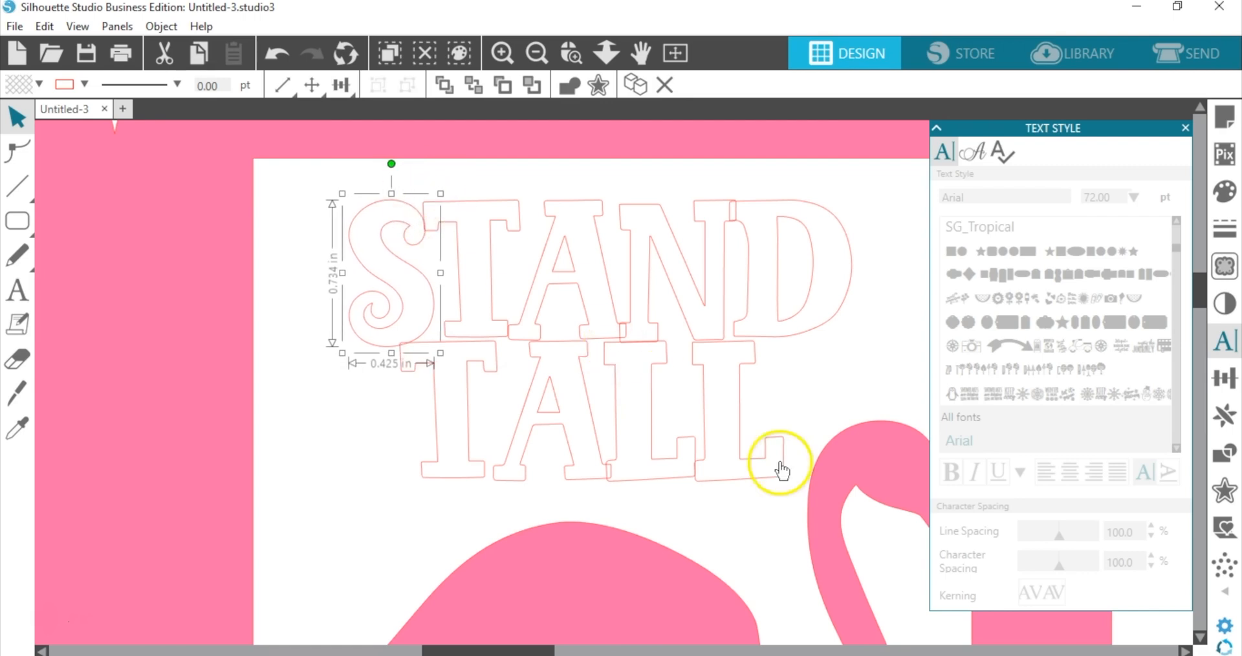
- Nudge all the letters of TALL up so they overlap the bottoms of the STAND letters
left_click(739, 386)
left_click_drag(740, 386, 412, 427)
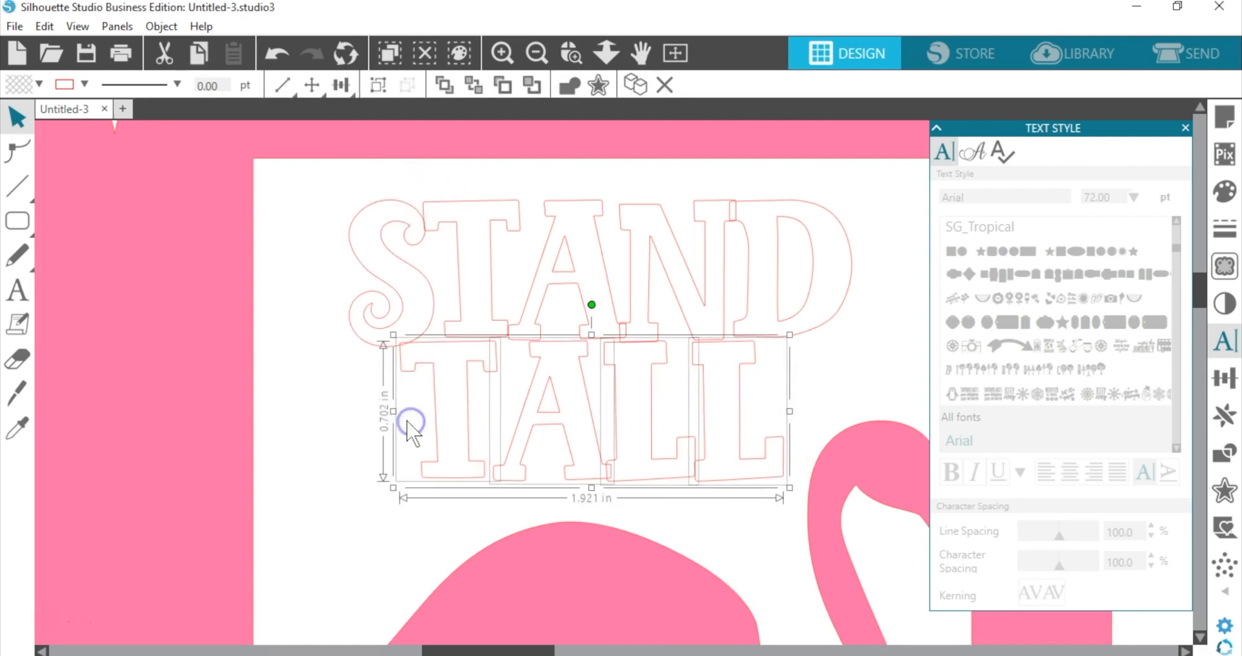
key("Up")
key("Up")
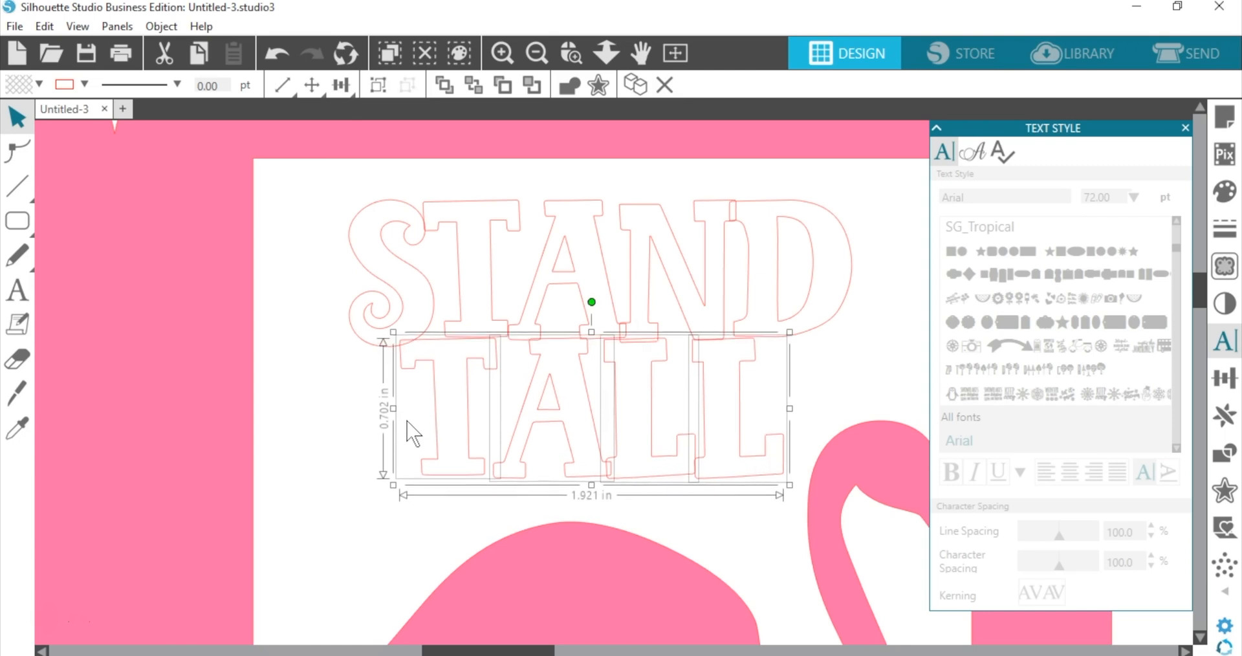
- Nudge the selected TALL letters slightly farther up into the bottoms of the STAND letters
key("Up")
key("Up")
key("Up")
key("Up")
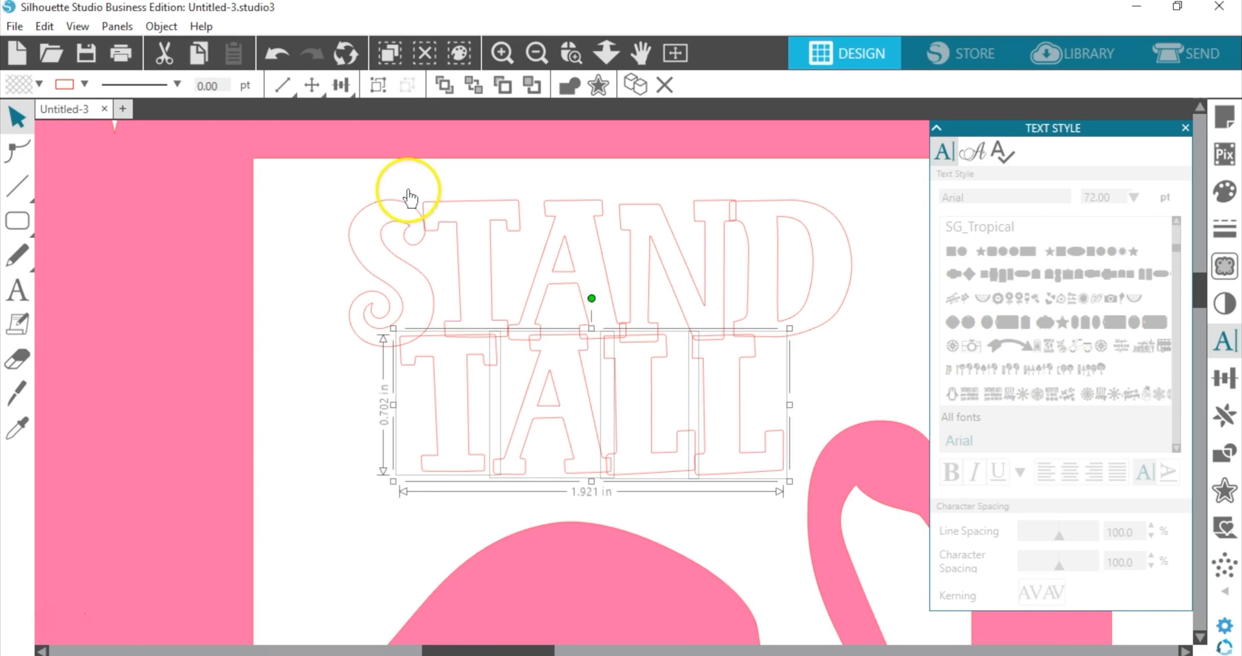
- Group STAND and TALL as two separate words and centre-align the words horizontally
left_click(370, 196)
left_click_drag(370, 195, 818, 268)
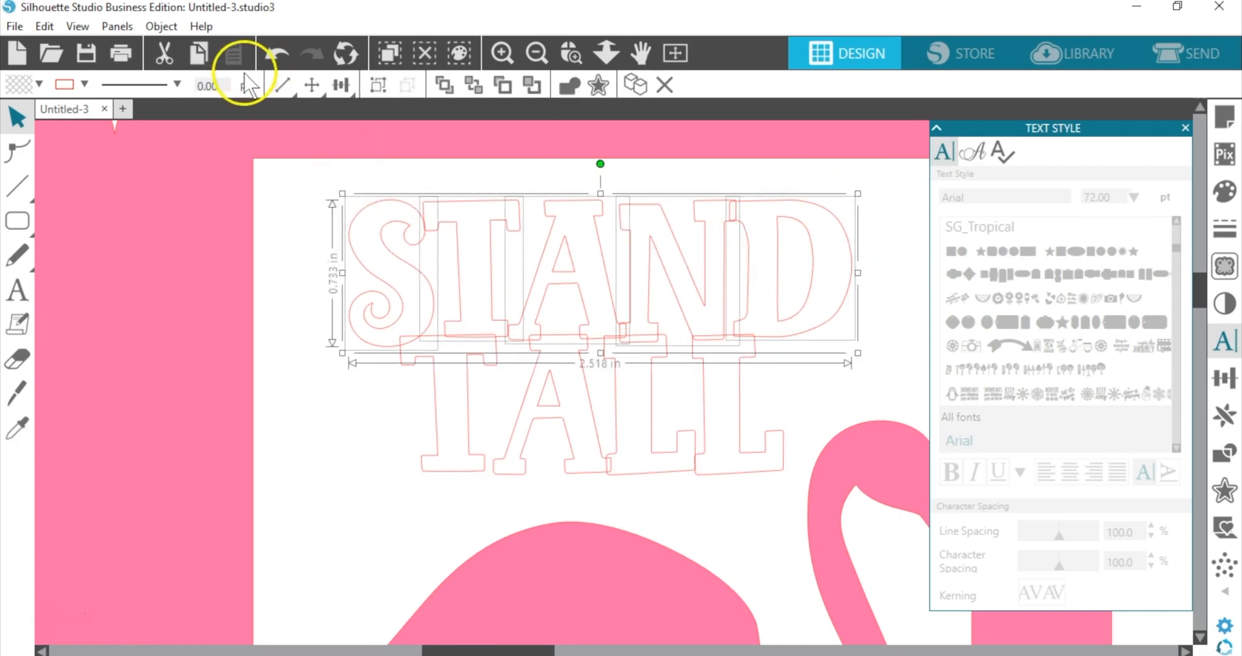
left_click(374, 153)
left_click_drag(331, 353, 733, 482)
left_click_drag(335, 188, 695, 428)
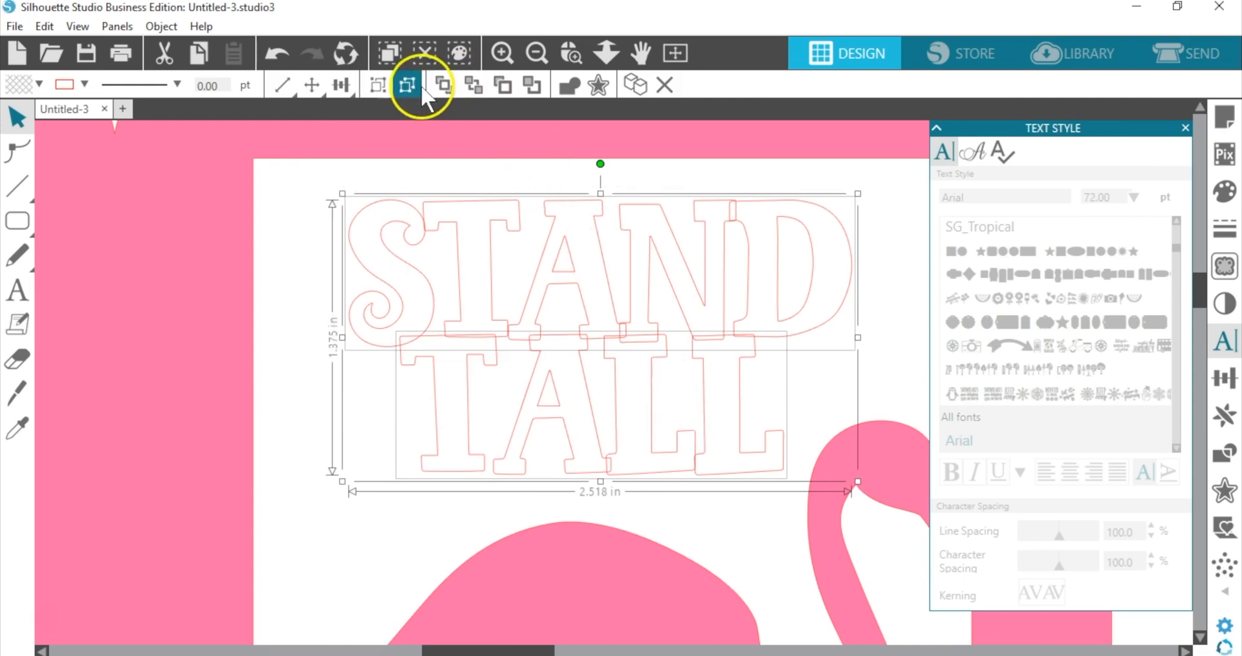
left_click(343, 83)
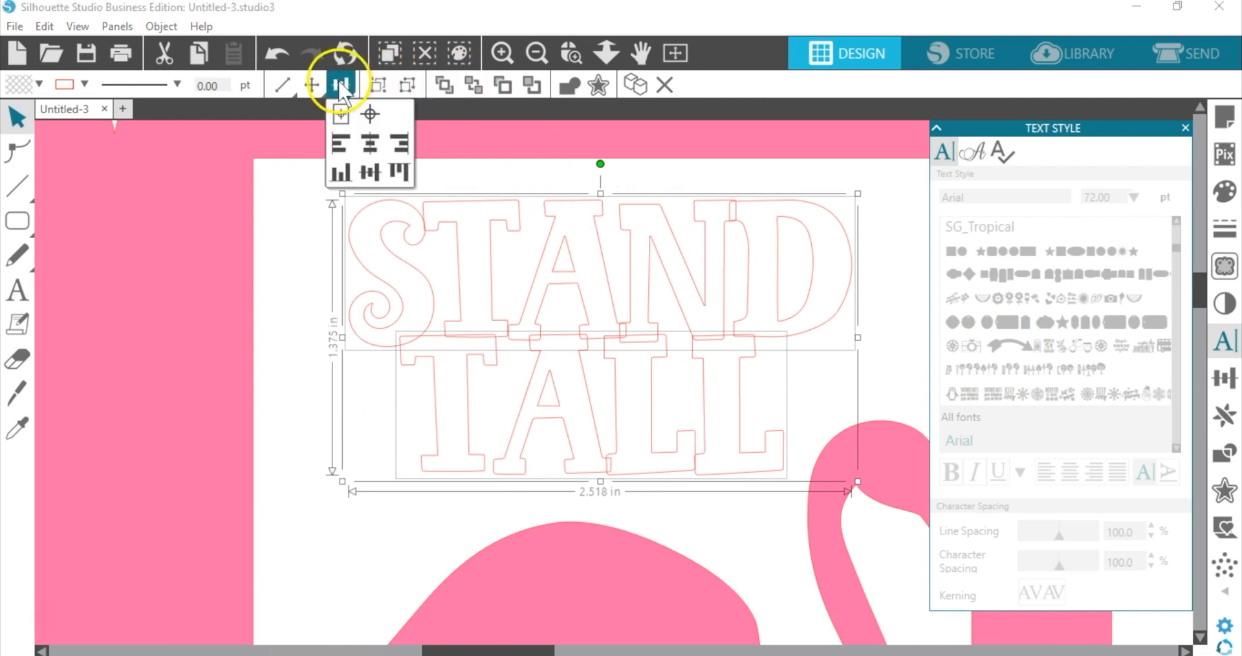
left_click(374, 150)
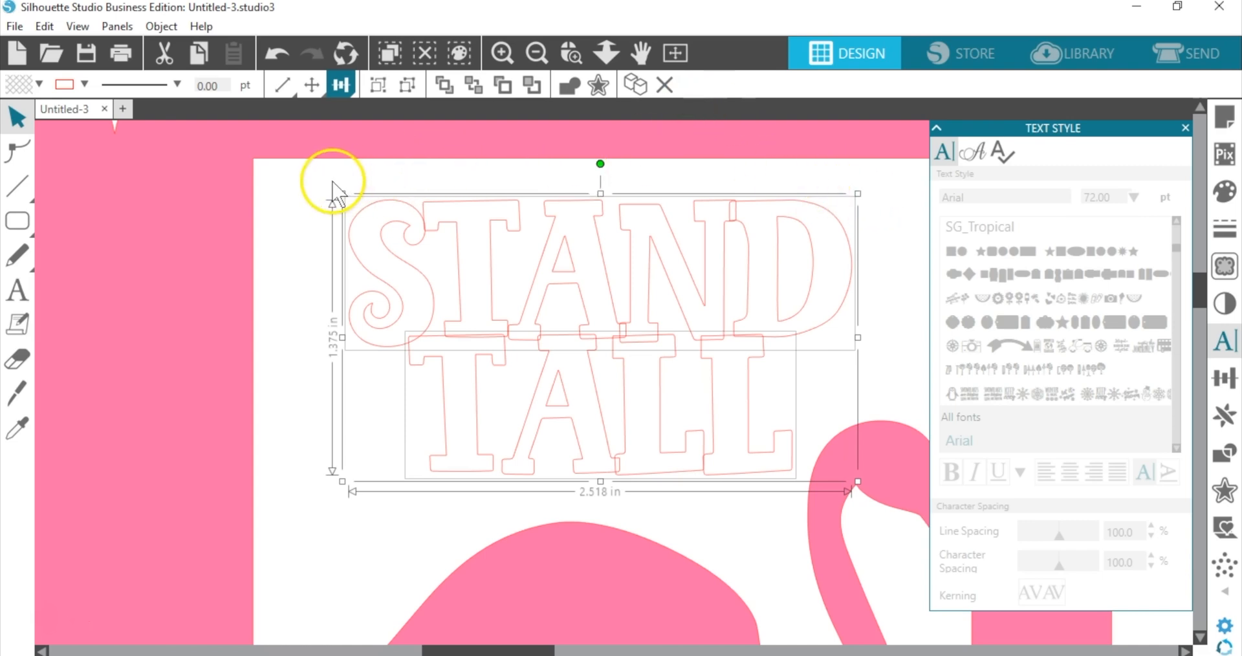
- Weld the two words, move the separate S-T-T piece right to overlap the rest, and weld the lettering into one shape
left_click(569, 87)
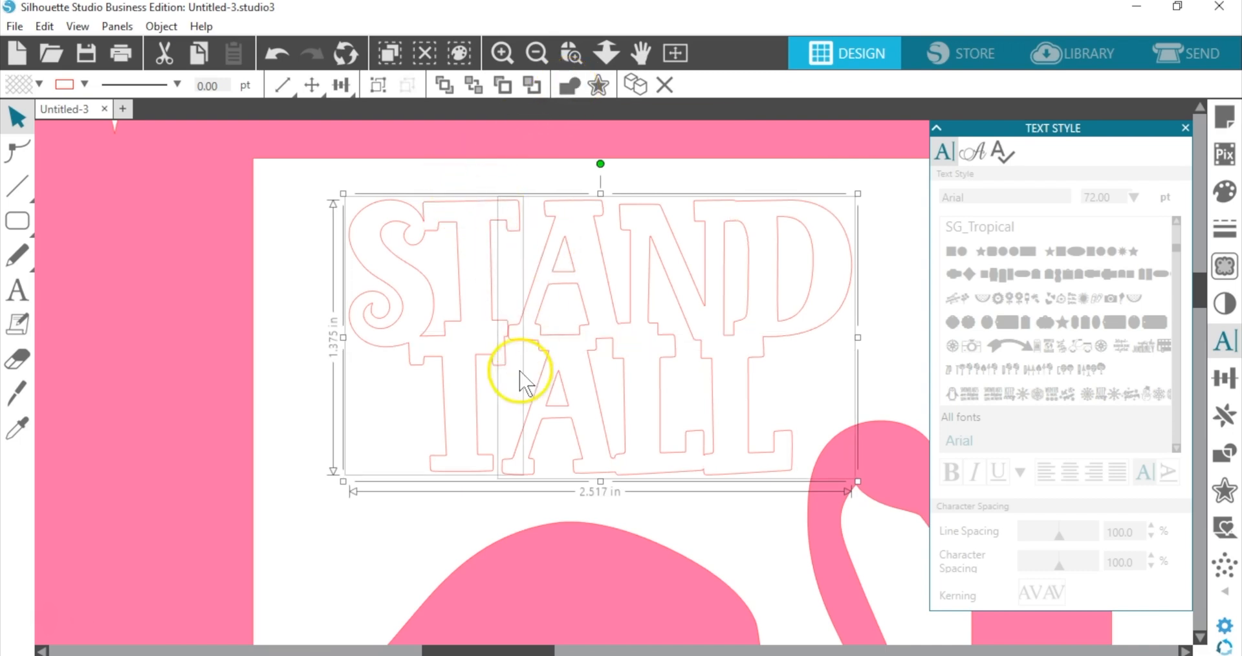
left_click(393, 173)
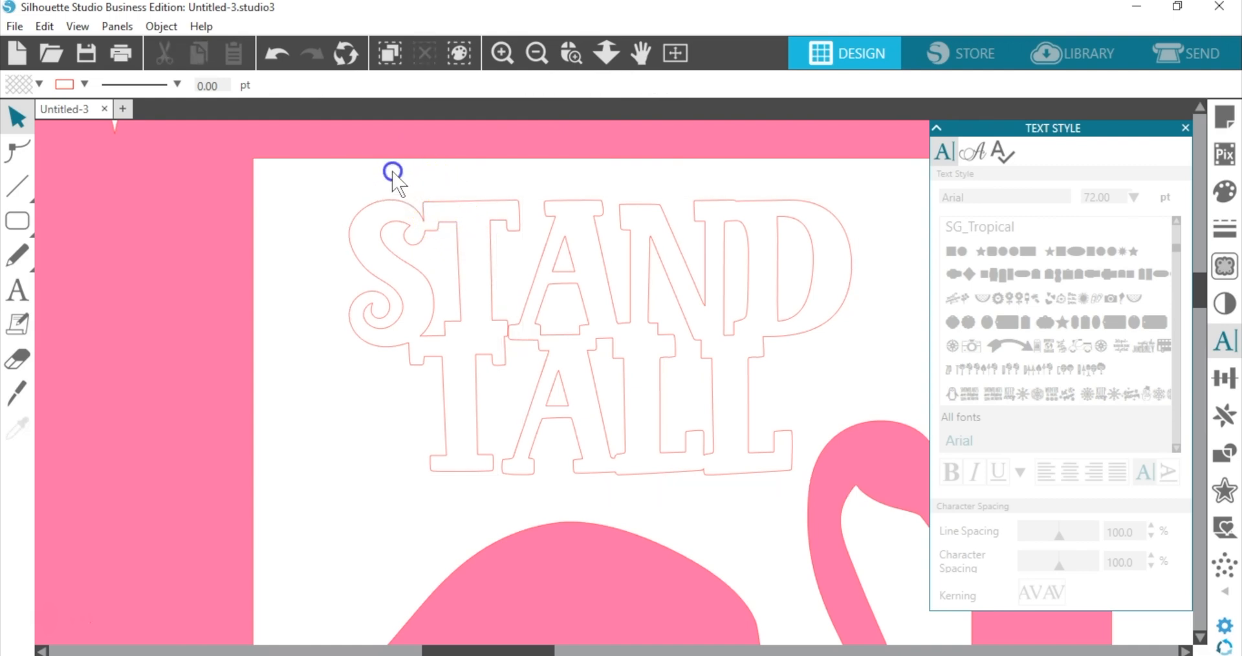
left_click(428, 228)
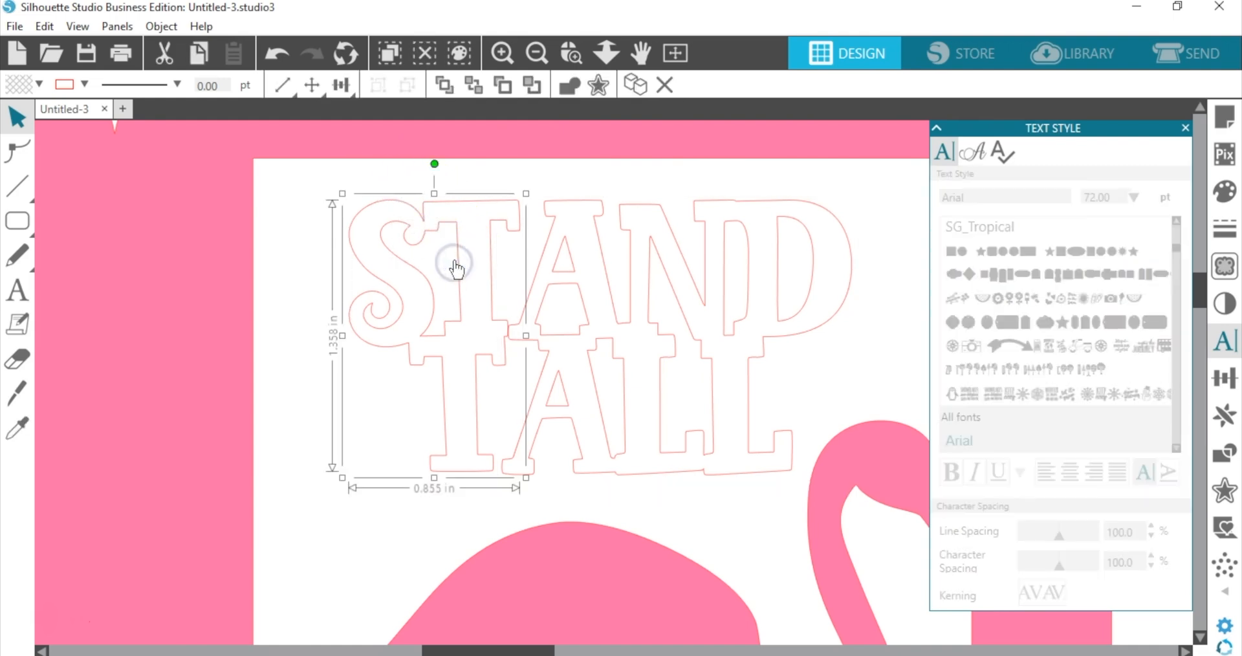
left_click_drag(322, 262, 647, 399)
left_click(565, 88)
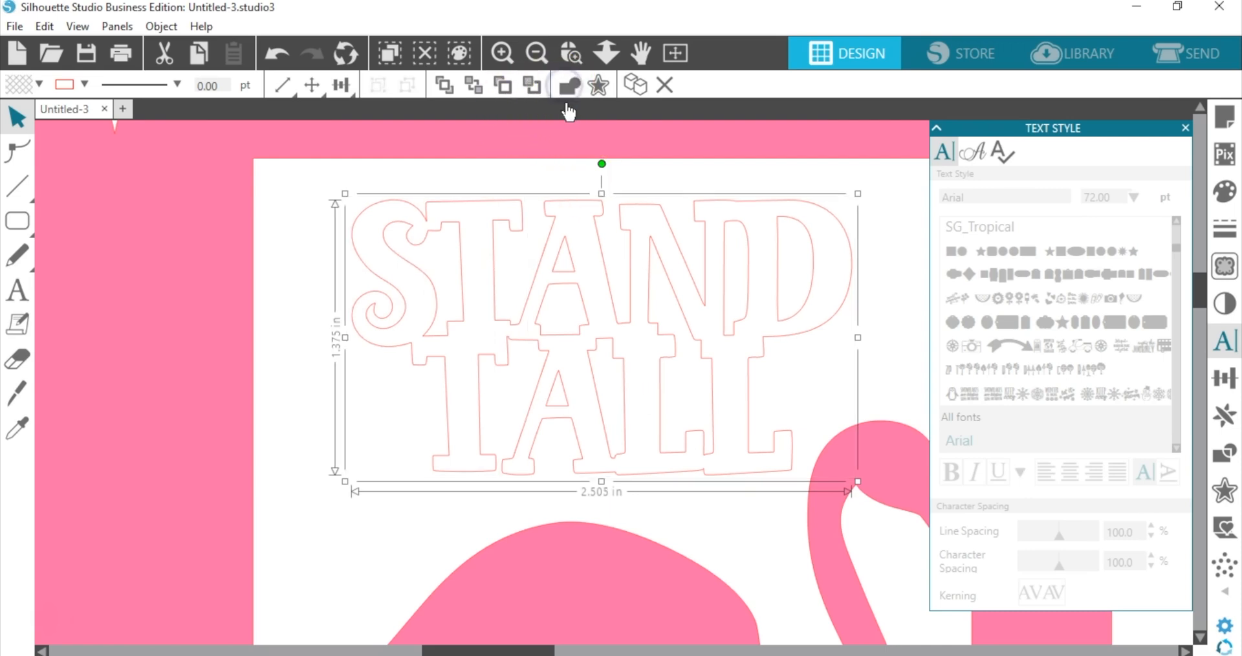
- Move the welded STAND TALL lettering up so its tops overlap the upper edge of the card's window
left_click(607, 53)
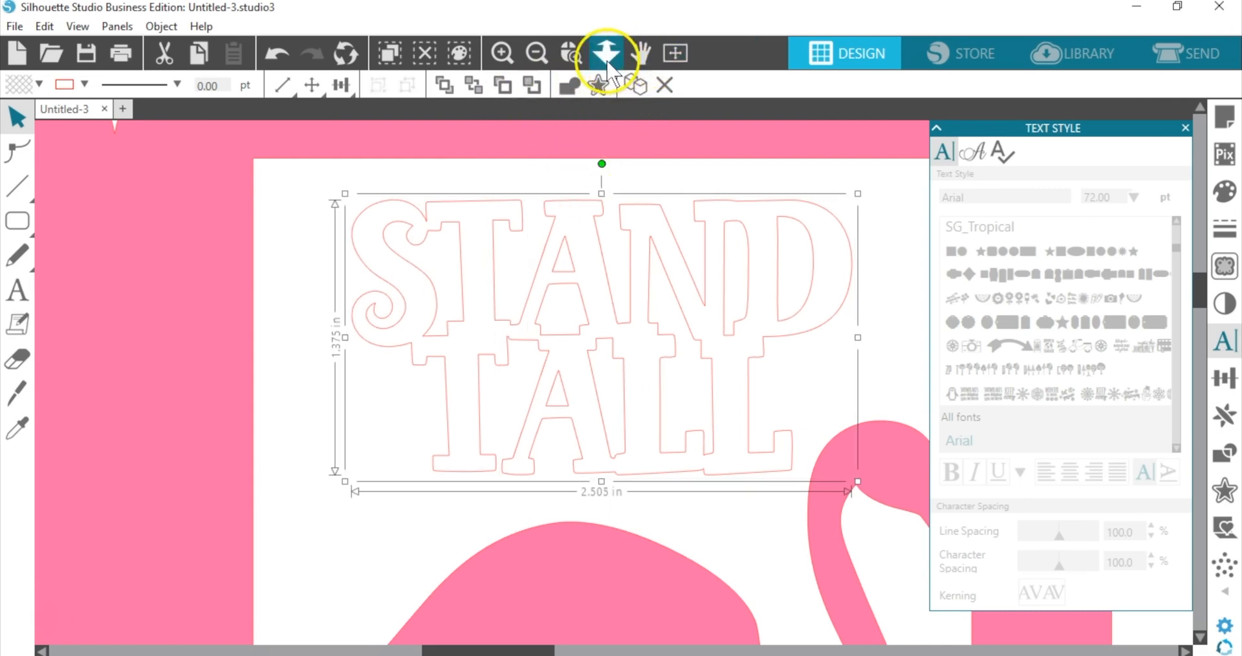
left_click_drag(678, 321, 657, 157)
left_click_drag(624, 369, 637, 346)
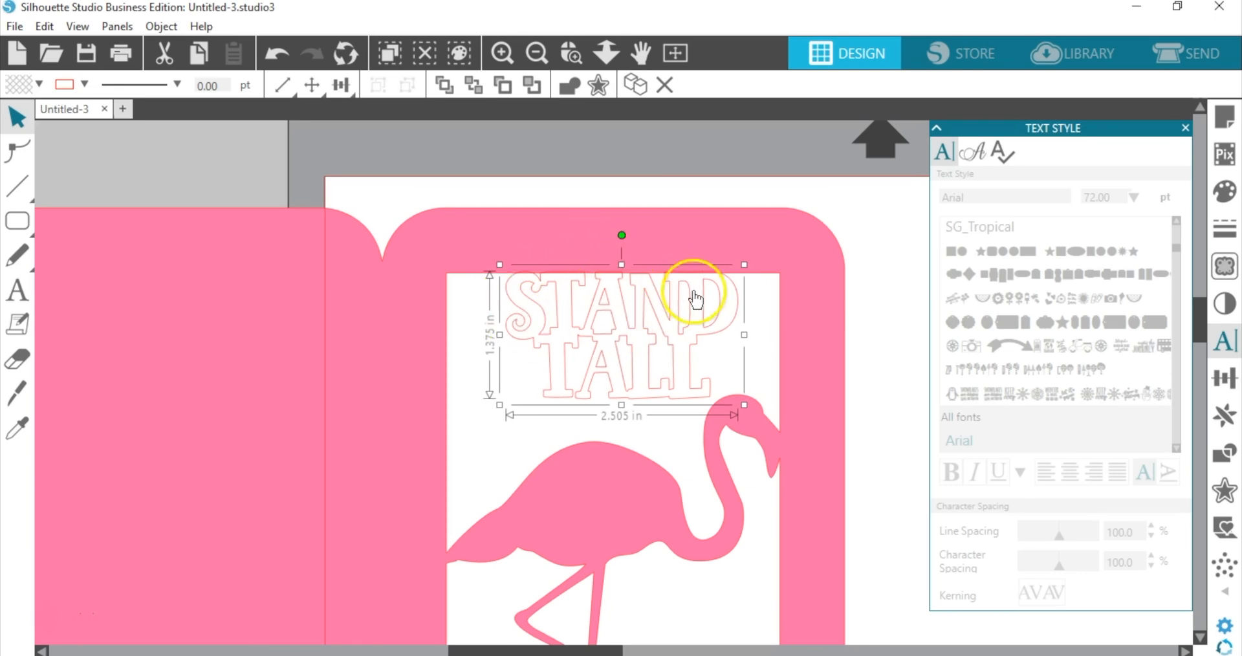
left_click(571, 52)
left_click_drag(421, 230, 784, 339)
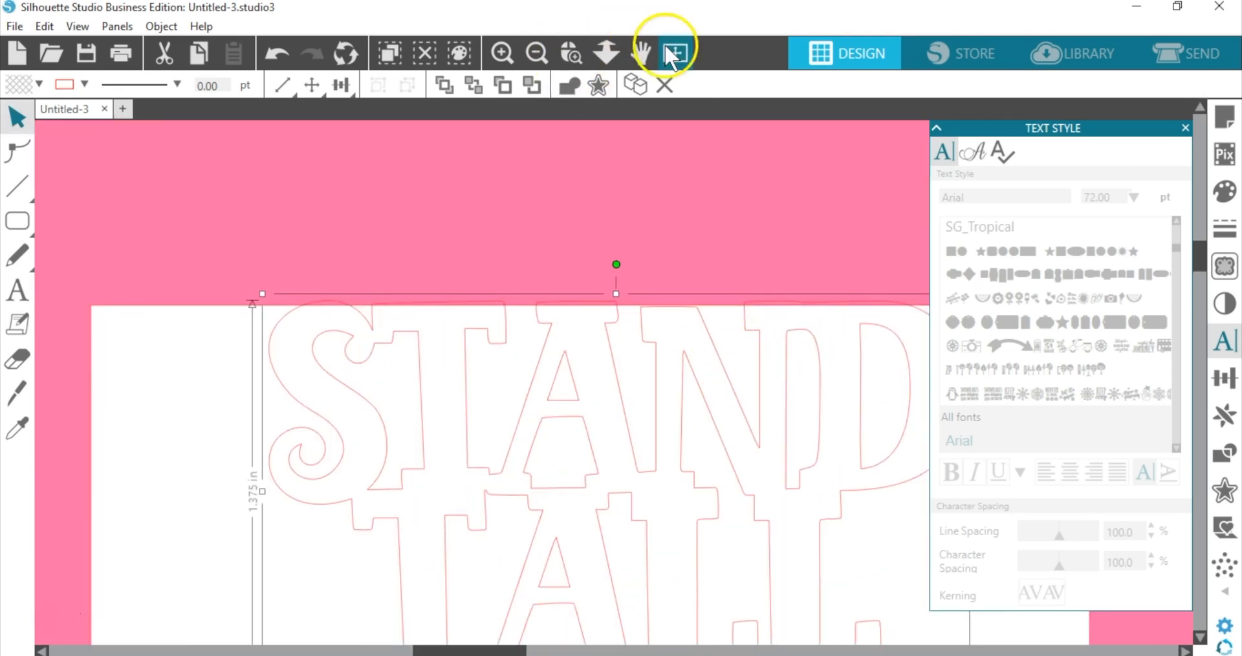
- Weld the STAND TALL lettering to the flamingo card and move the card fully onto the page
left_click(674, 51)
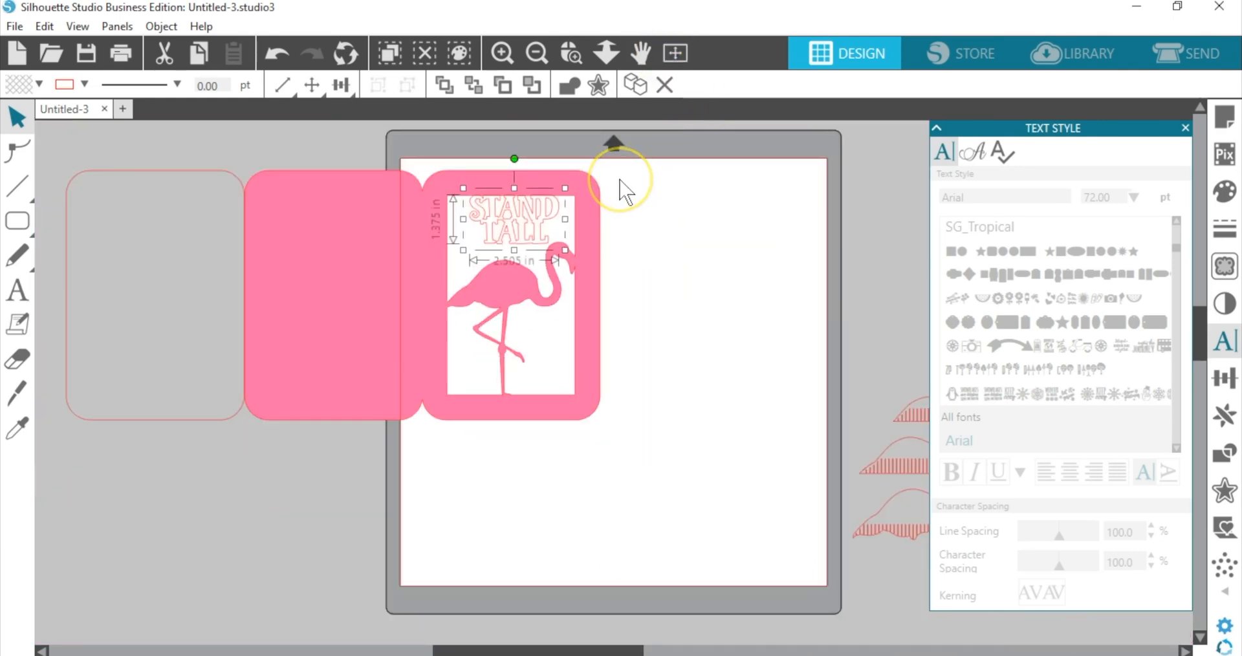
left_click(508, 304)
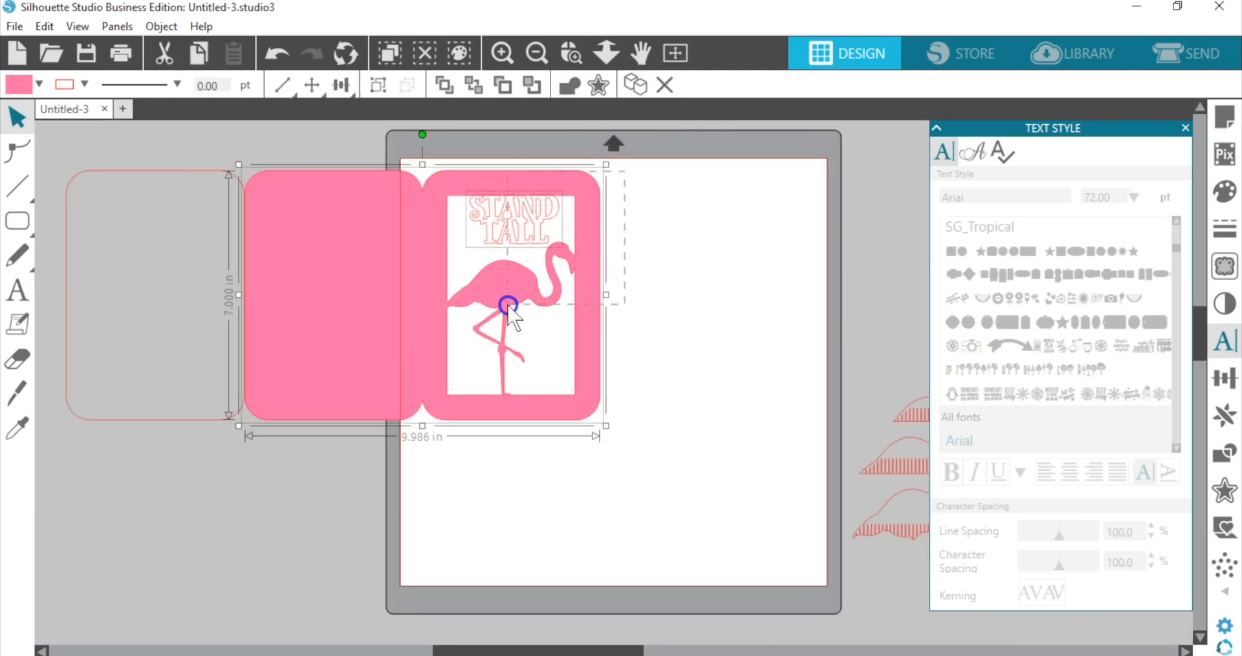
left_click(562, 90)
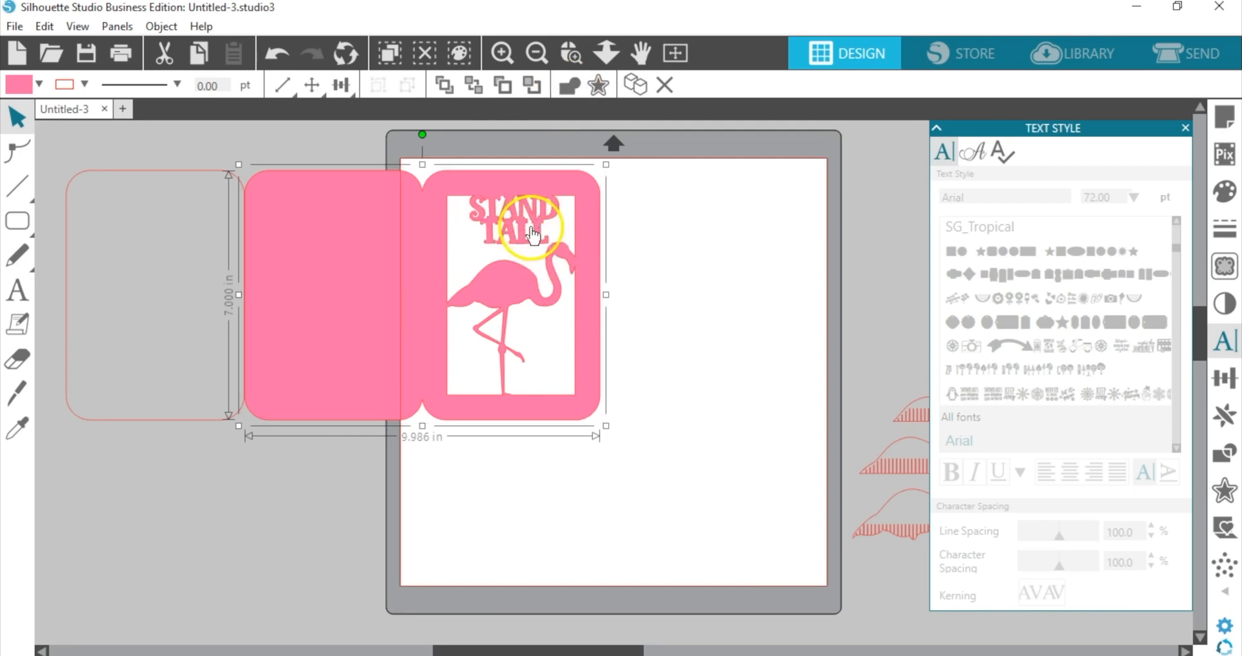
left_click_drag(505, 286, 674, 303)
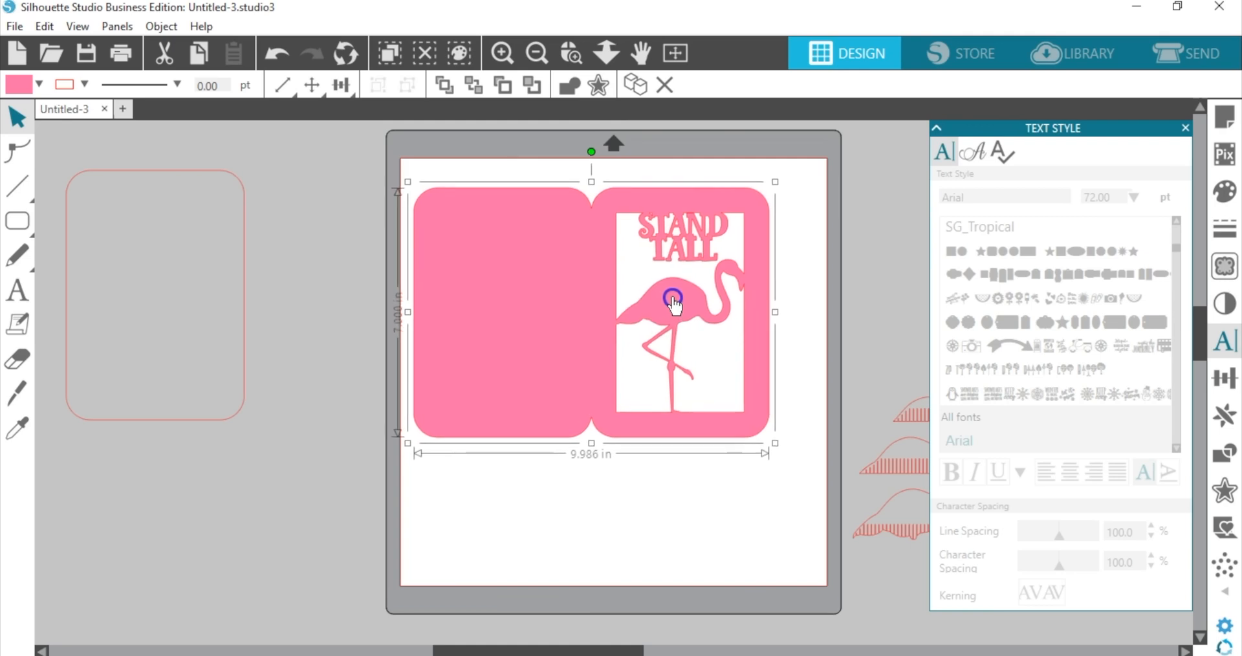
- Draw a vertical fold line about 5.65 in long between the upper and lower notches at the card's centre
left_click(24, 187)
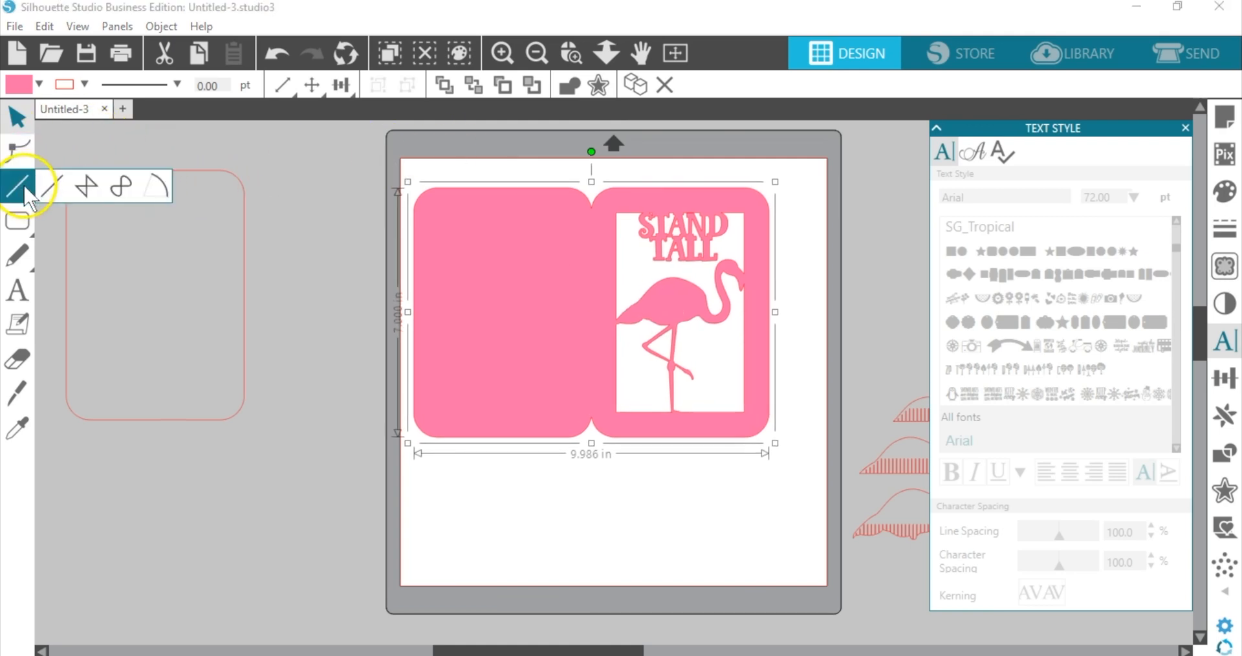
left_click(52, 188)
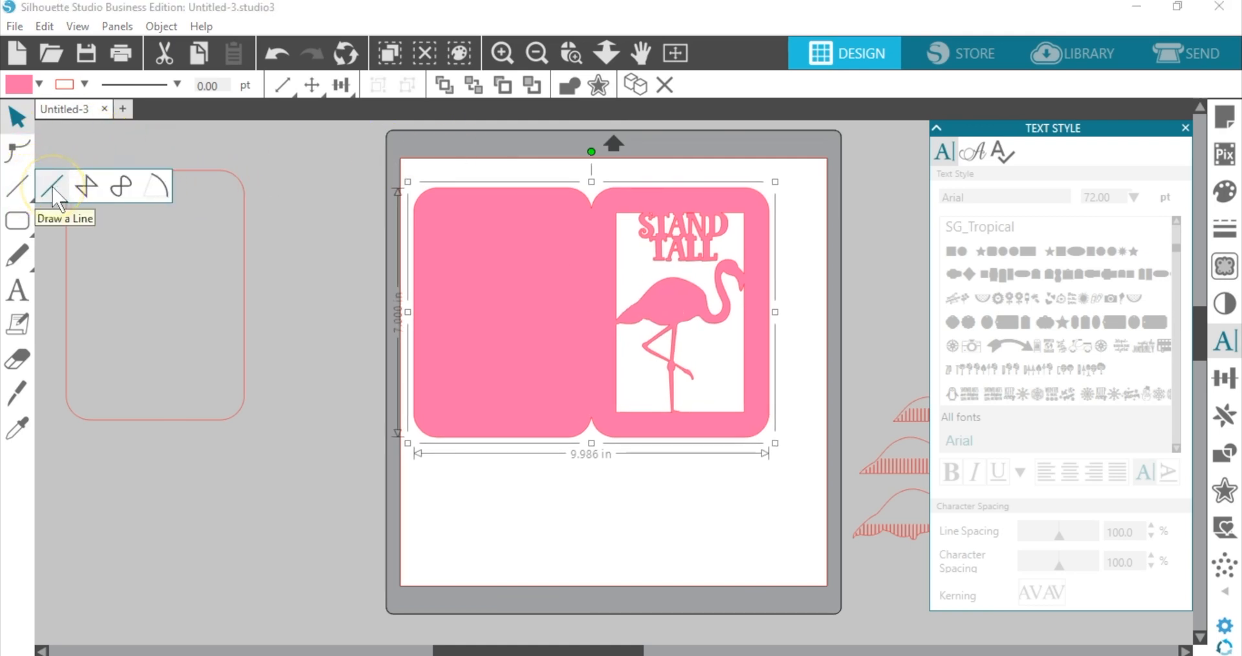
left_click(52, 188)
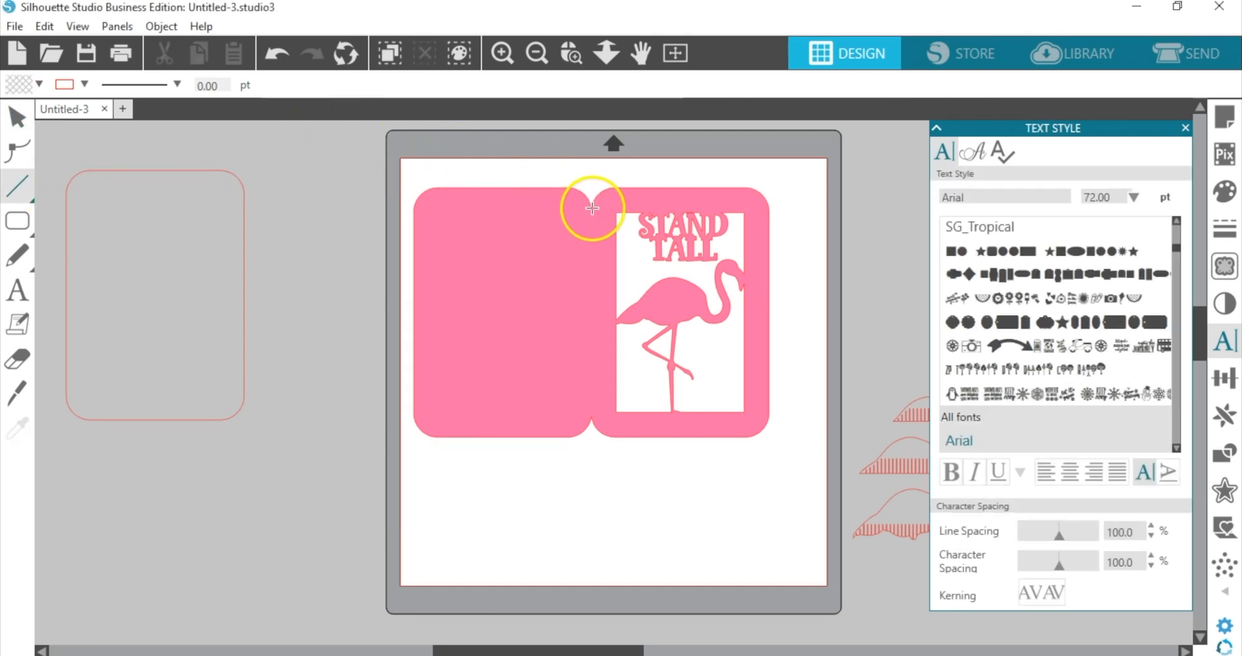
mouse_move(16, 193)
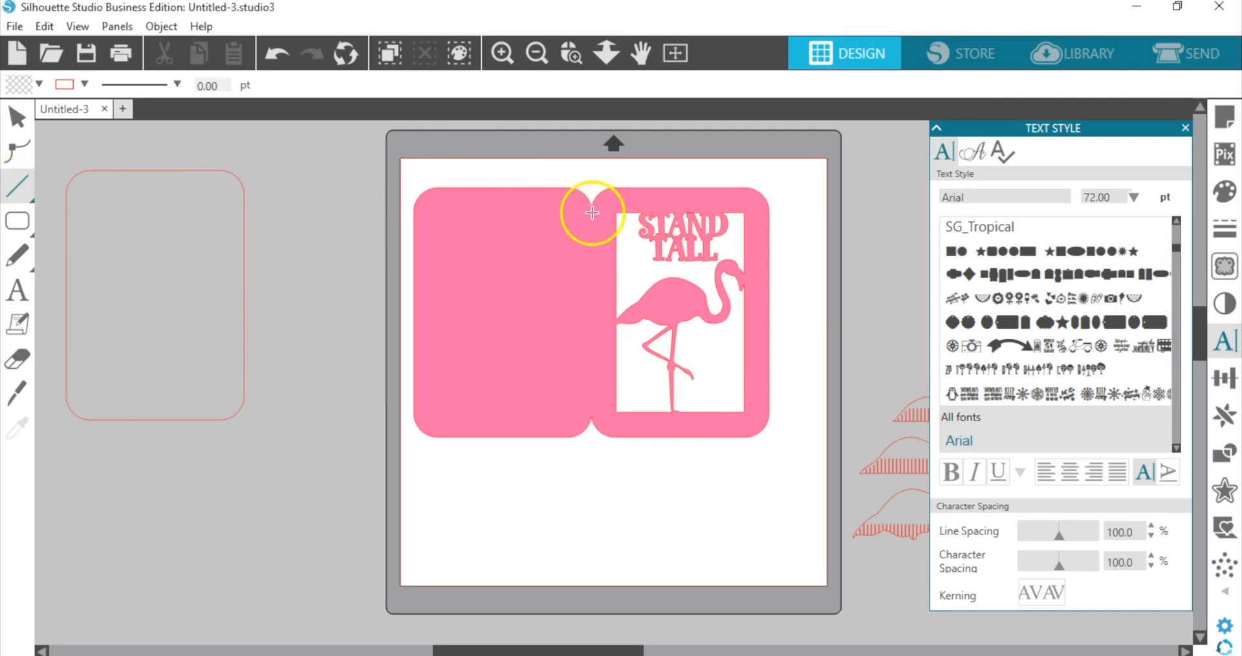
left_click_drag(591, 212, 595, 418)
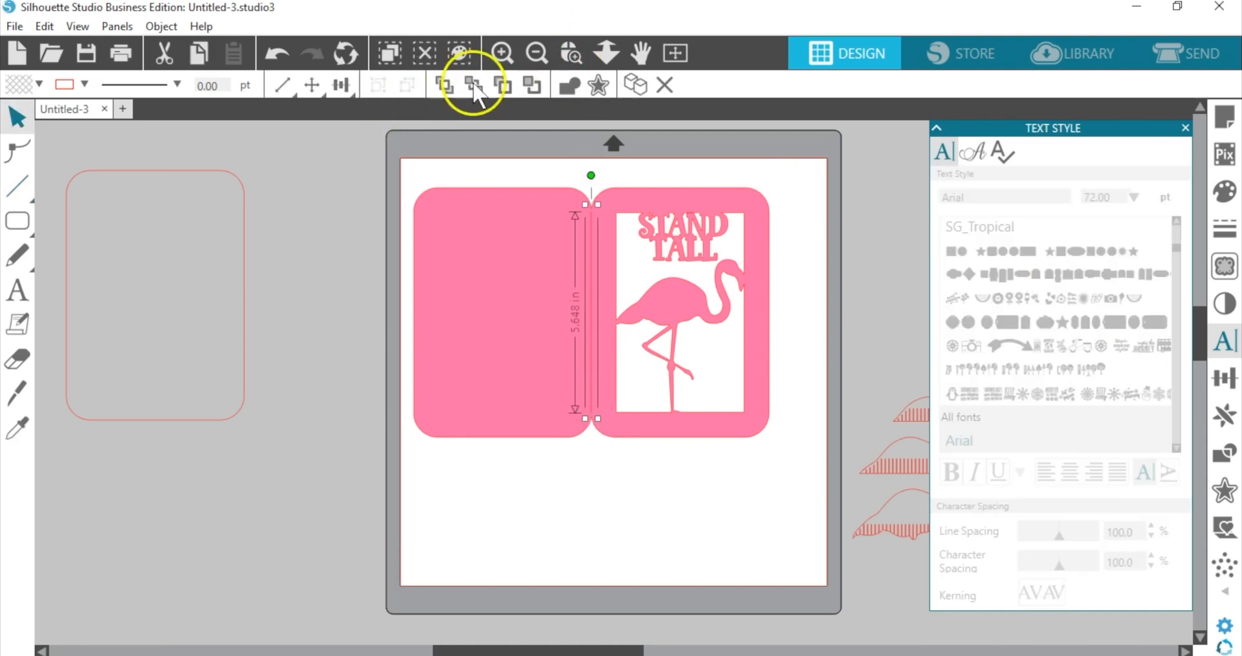
- Set the fold line's style to the medium dashed line
left_click(660, 398)
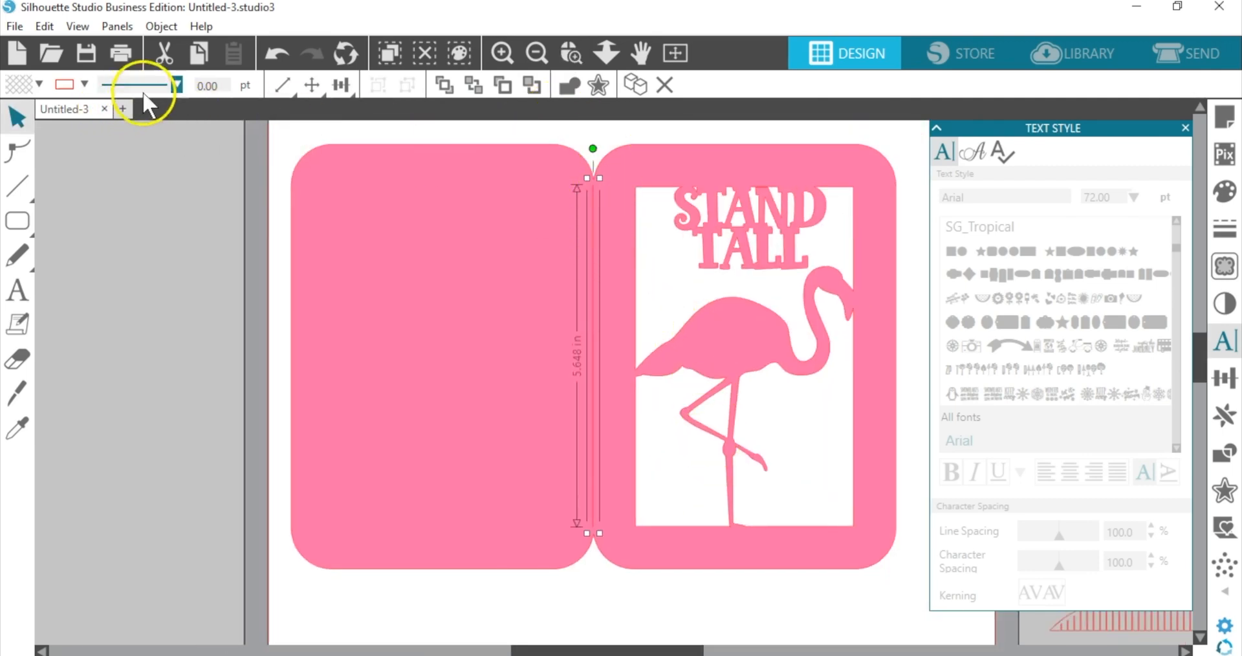
left_click(174, 80)
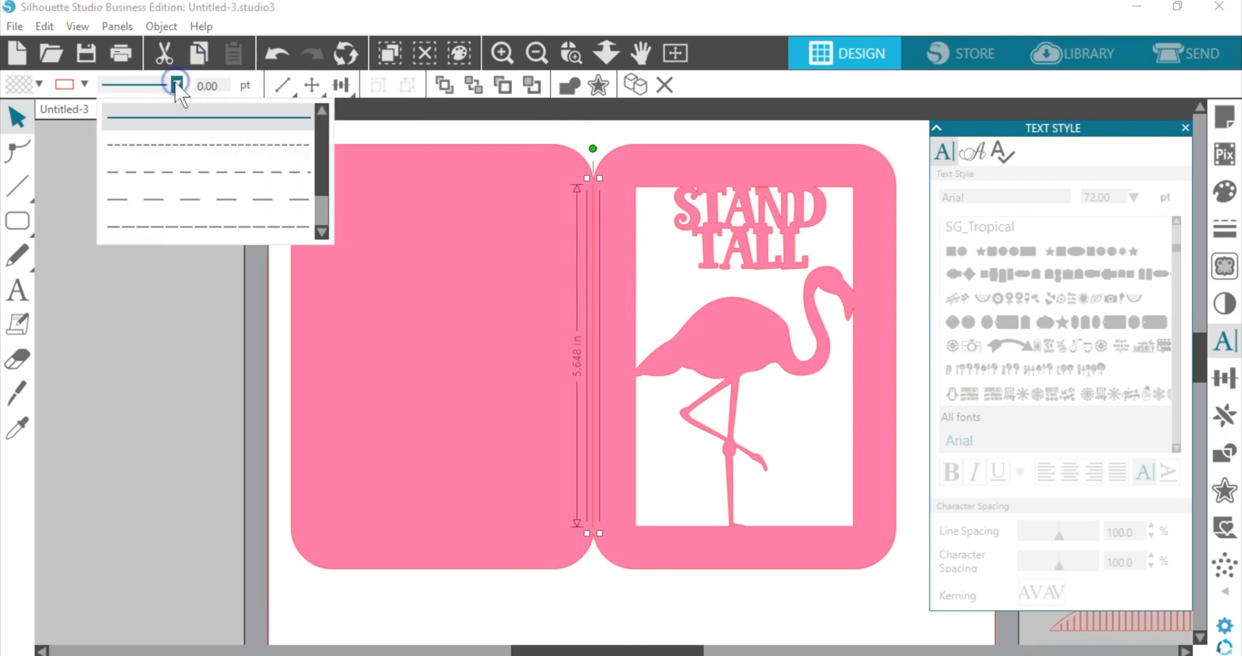
left_click(167, 172)
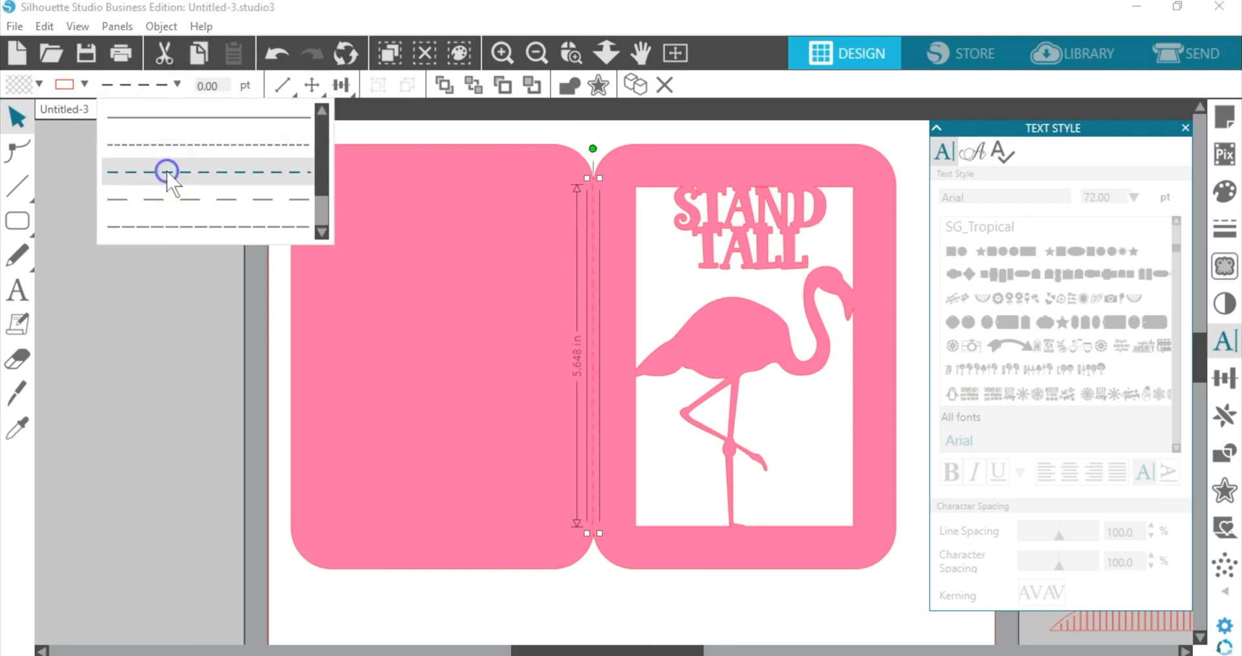
left_click(498, 230)
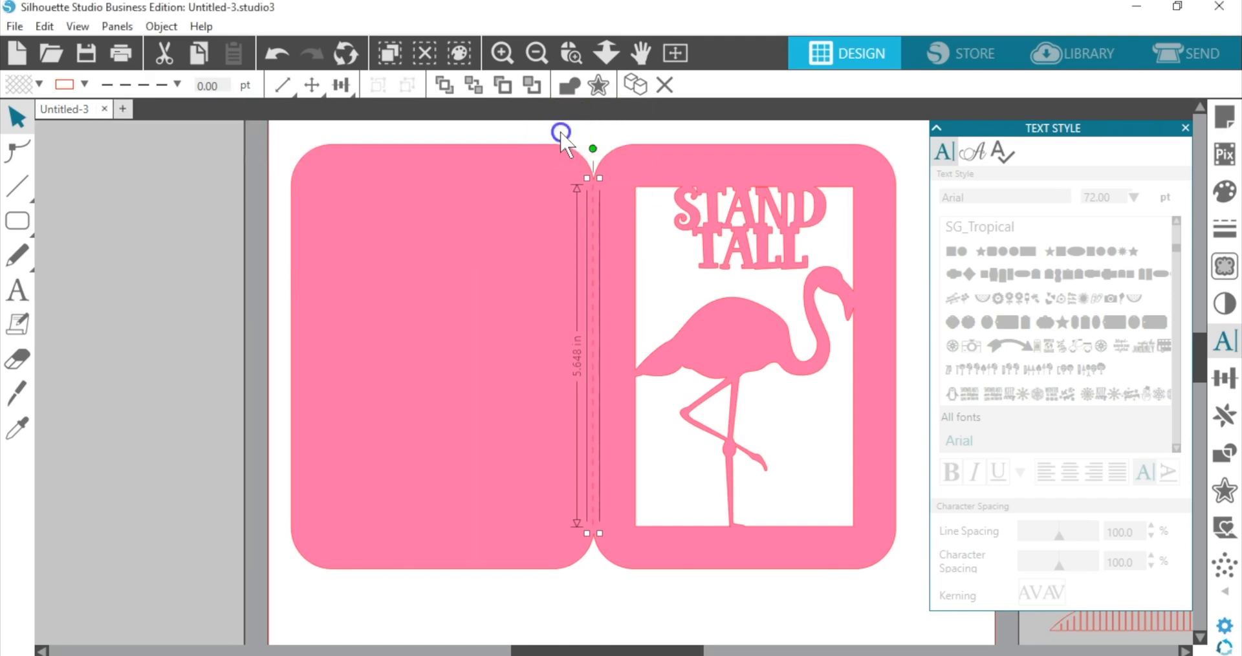
left_click(640, 227)
left_click_drag(640, 228, 640, 235)
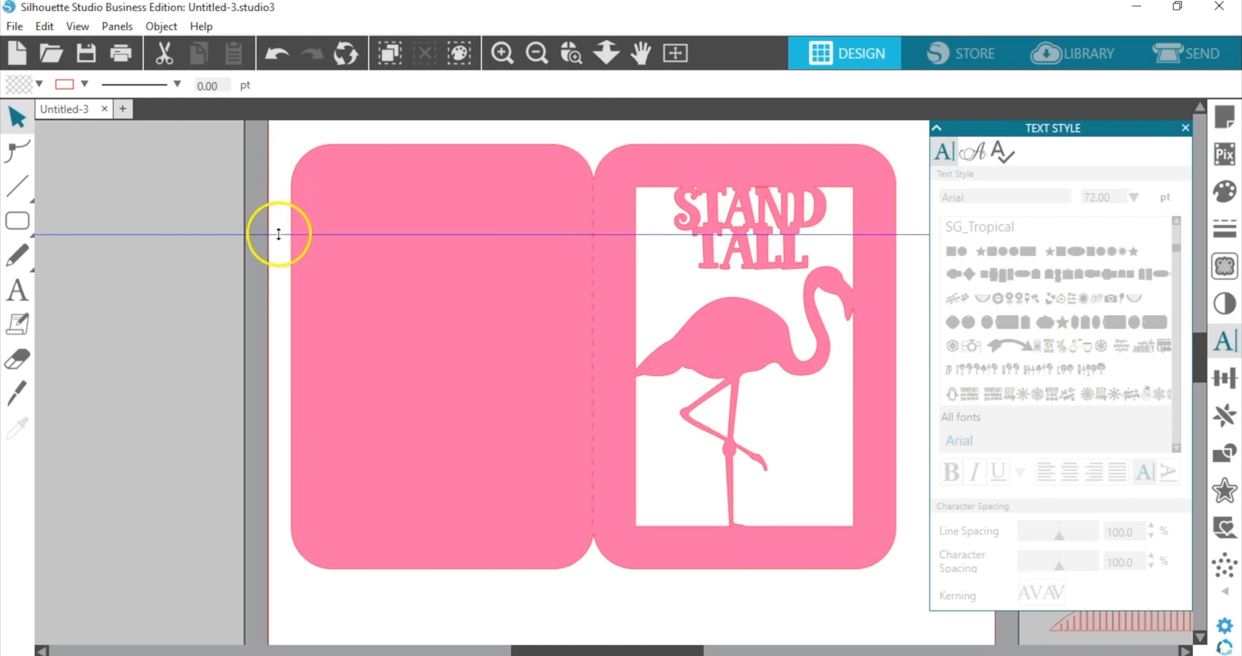
key("Delete")
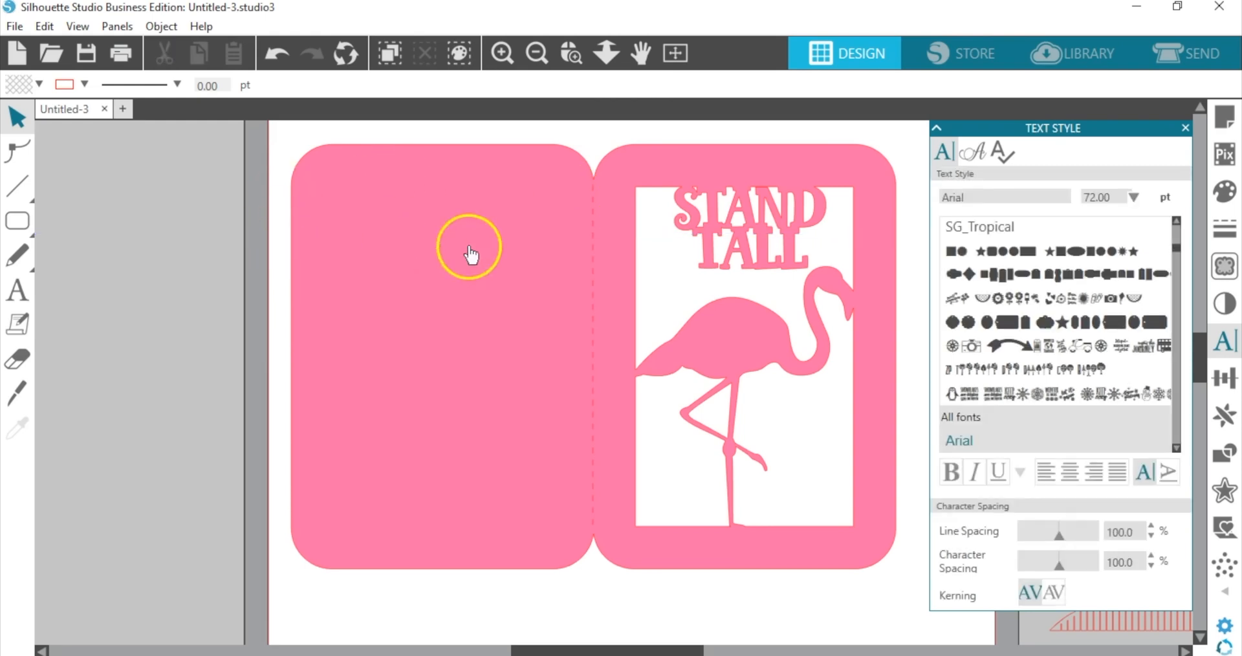
- Group the card with its dashed fold line and shift the group slightly right on the page
scroll(552, 310, "up", 2)
left_click_drag(325, 264, 765, 417)
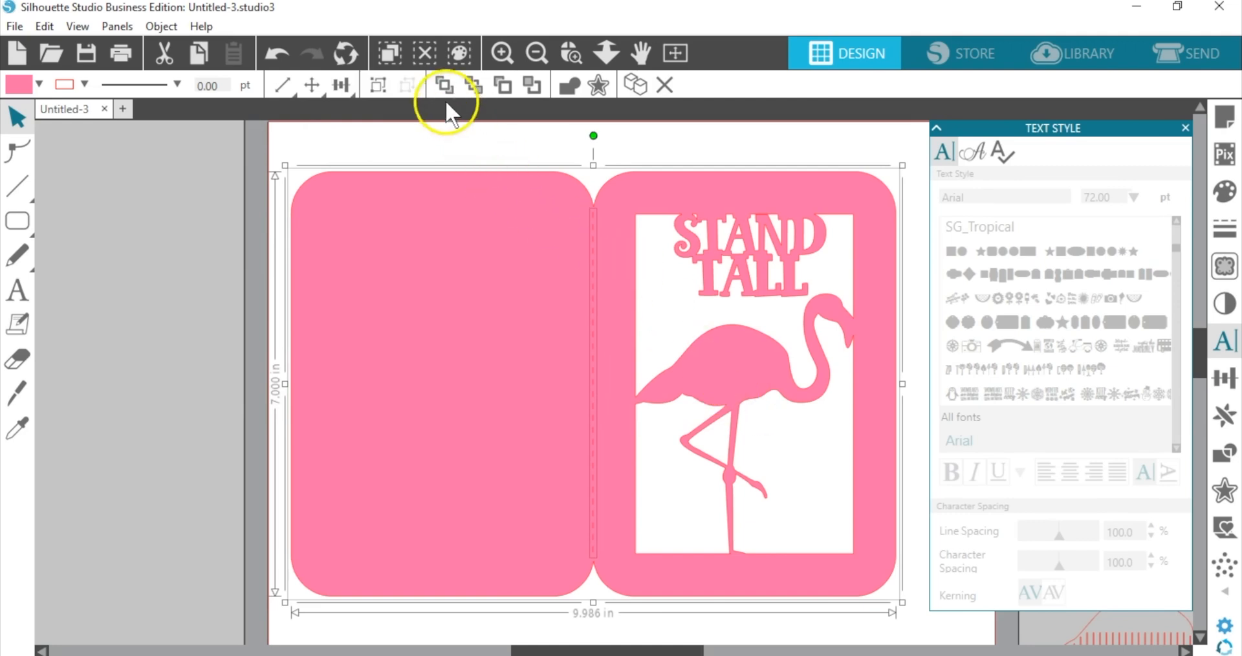
left_click(338, 82)
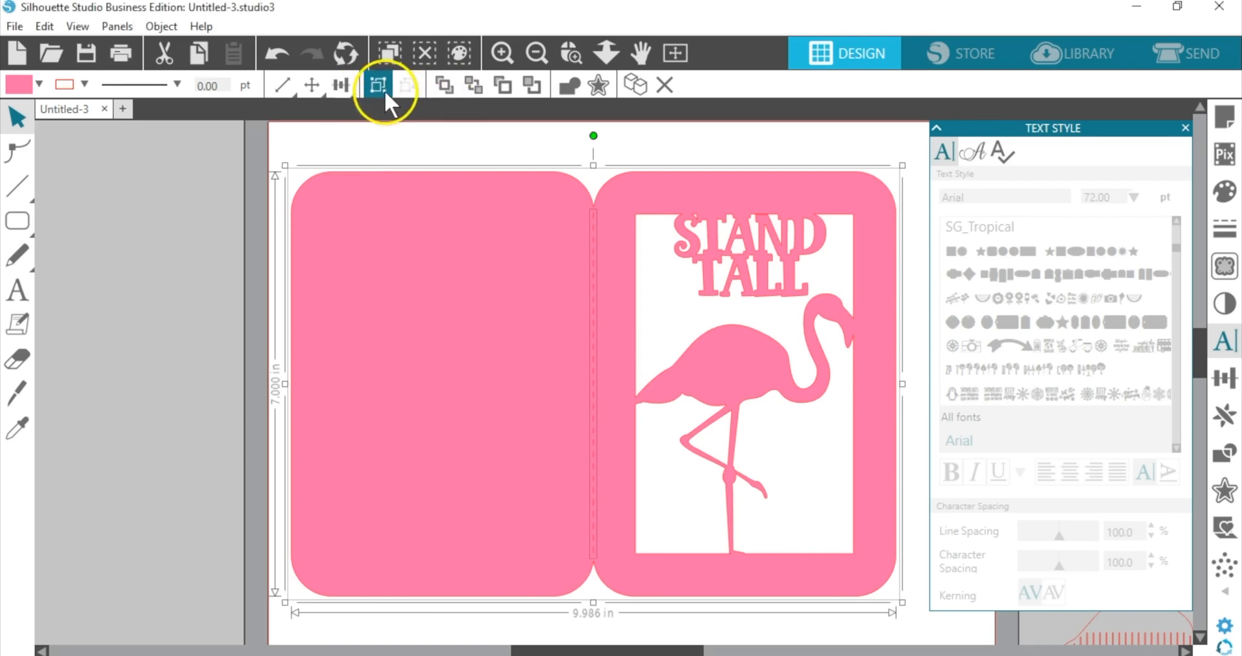
left_click(379, 86)
mouse_move(505, 317)
left_mouse_down()
mouse_move(479, 321)
mouse_move(528, 318)
left_mouse_up()
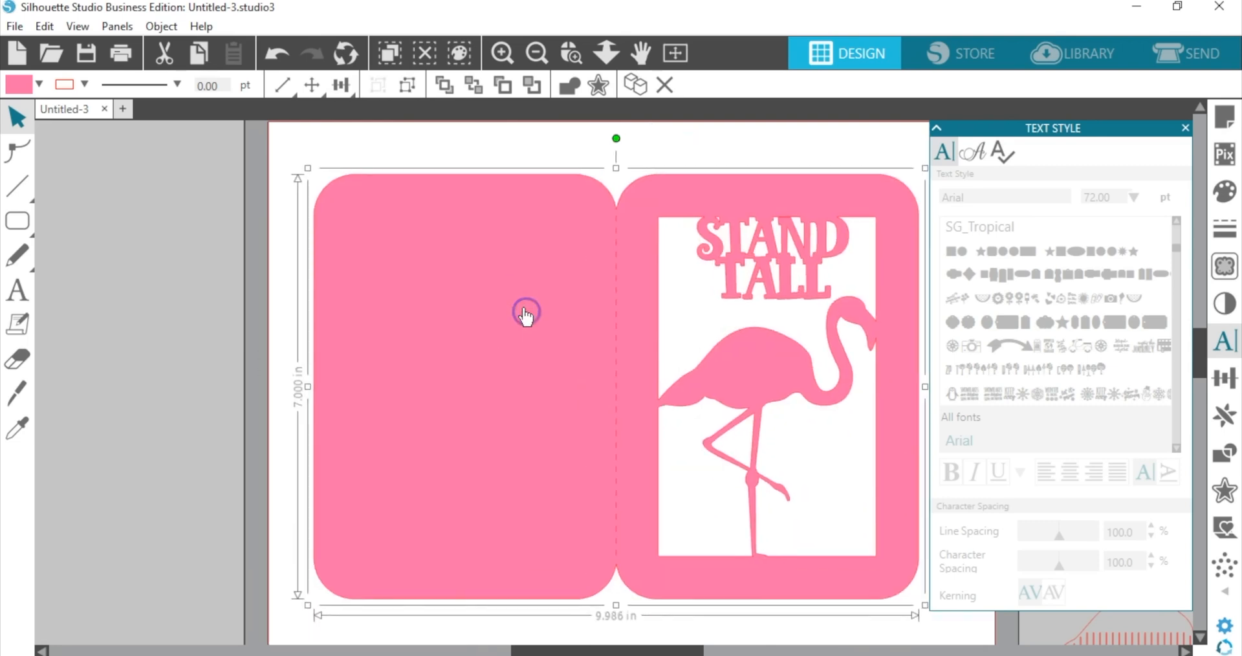
left_click(670, 47)
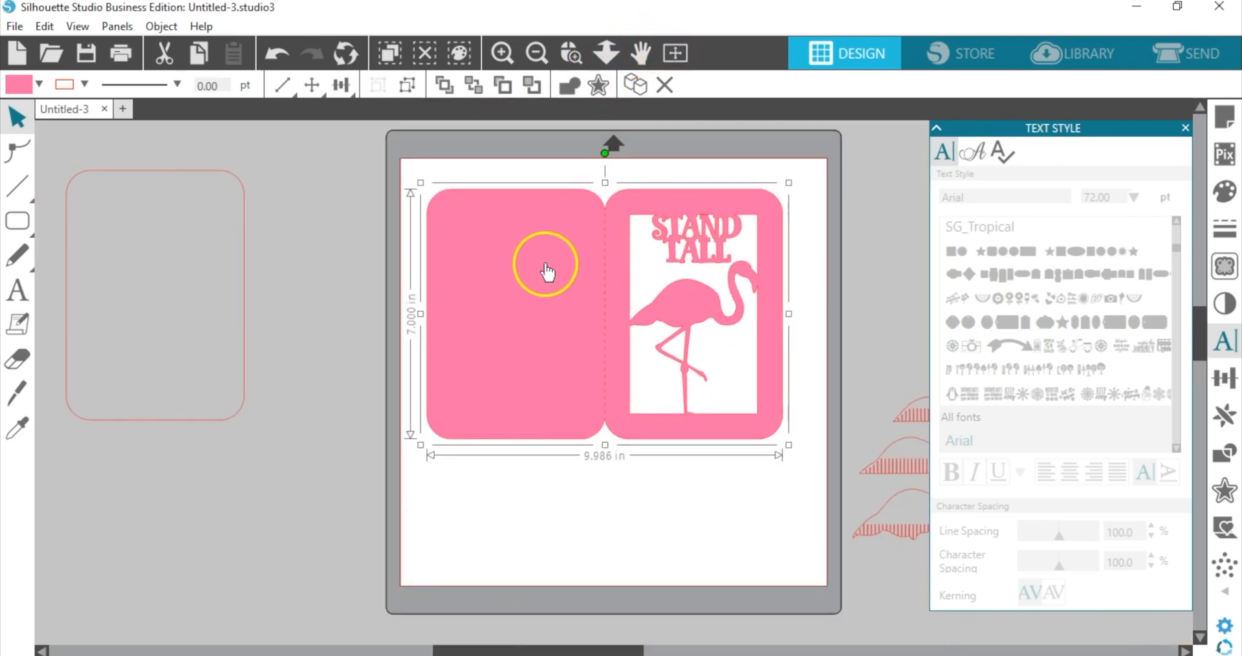
- Move the pink card aside to the right and place the rounded rectangle outline in the page's upper-left area
left_click_drag(545, 267, 783, 219)
left_click_drag(244, 269, 585, 271)
left_click_drag(679, 272, 525, 409)
left_click_drag(589, 216, 763, 264)
left_click(762, 264)
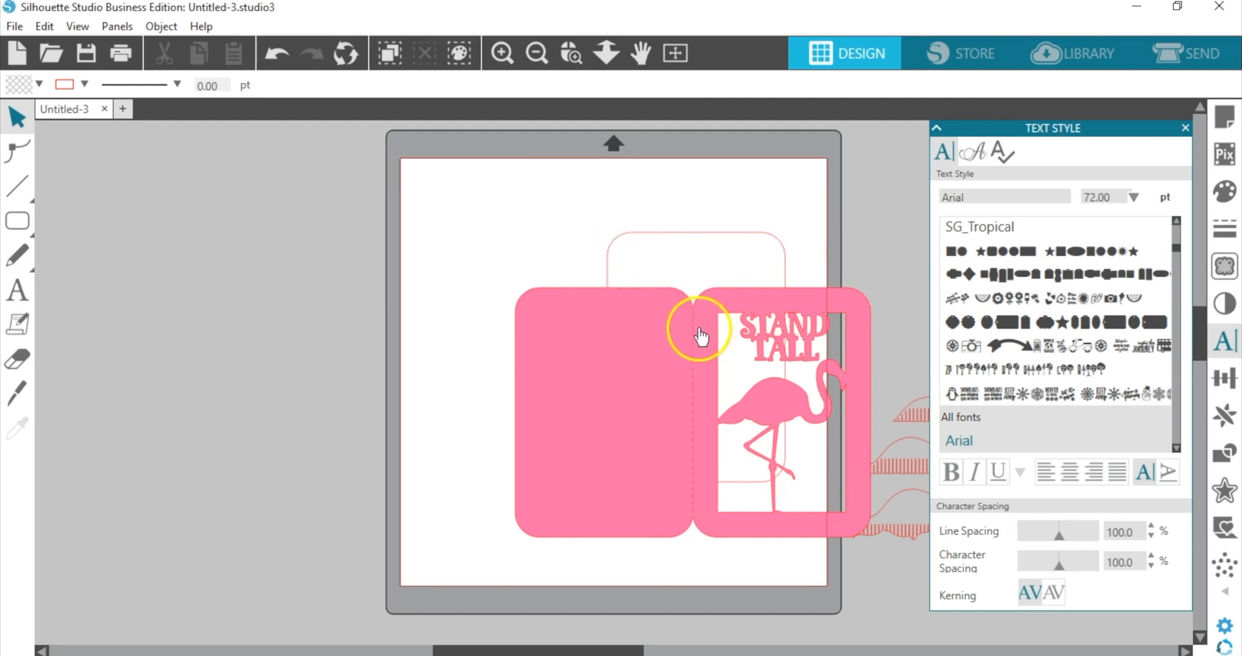
left_click_drag(611, 259, 420, 201)
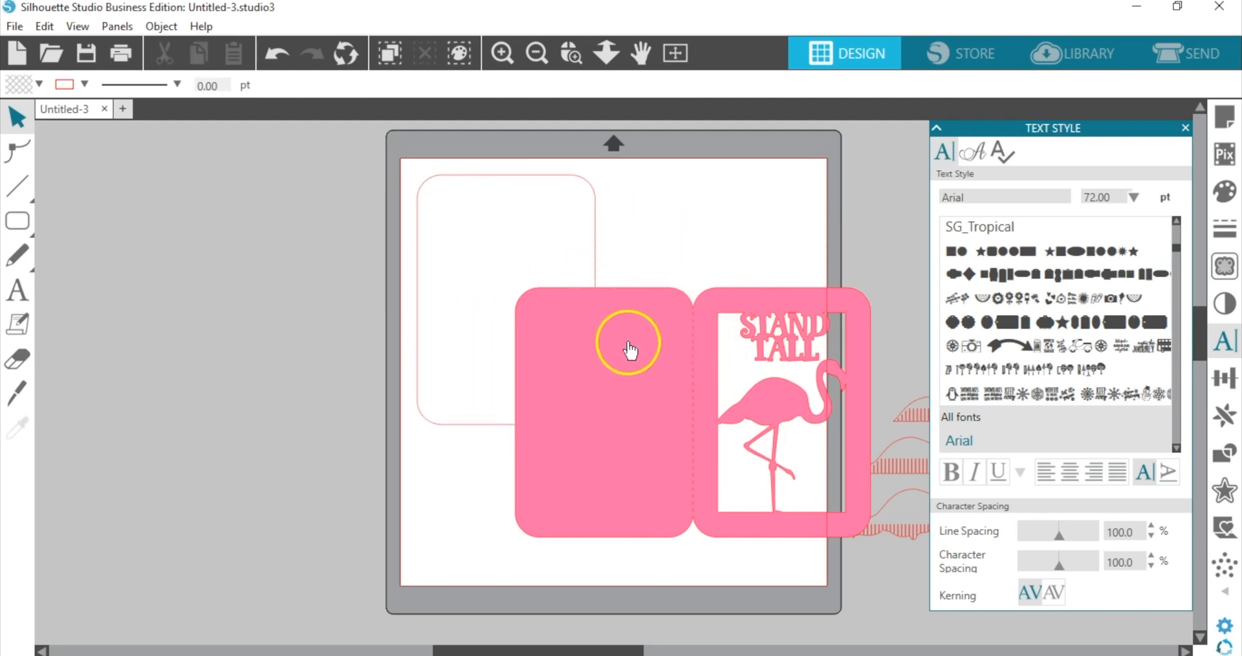
left_click_drag(629, 350, 782, 279)
- With Auto Apply off, knife-cut a straight vertical line about 7.01 in long along the rounded rectangle's left edge and delete the sliver
left_click(570, 54)
left_click_drag(413, 172, 616, 444)
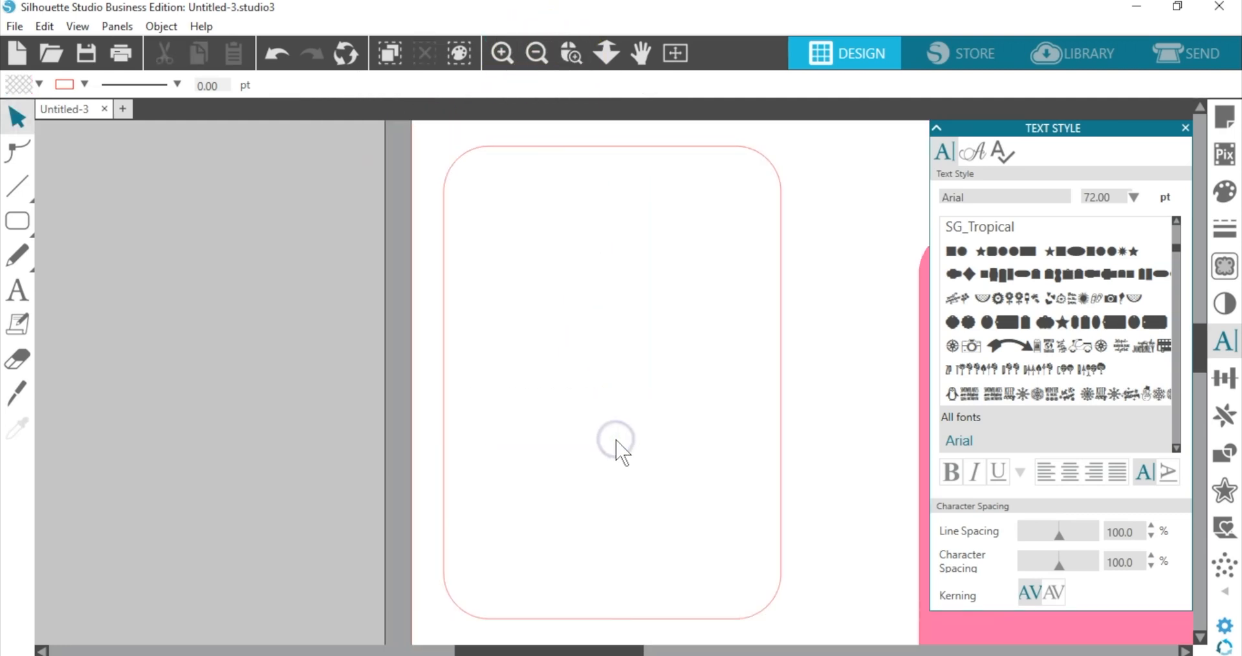
left_click(18, 396)
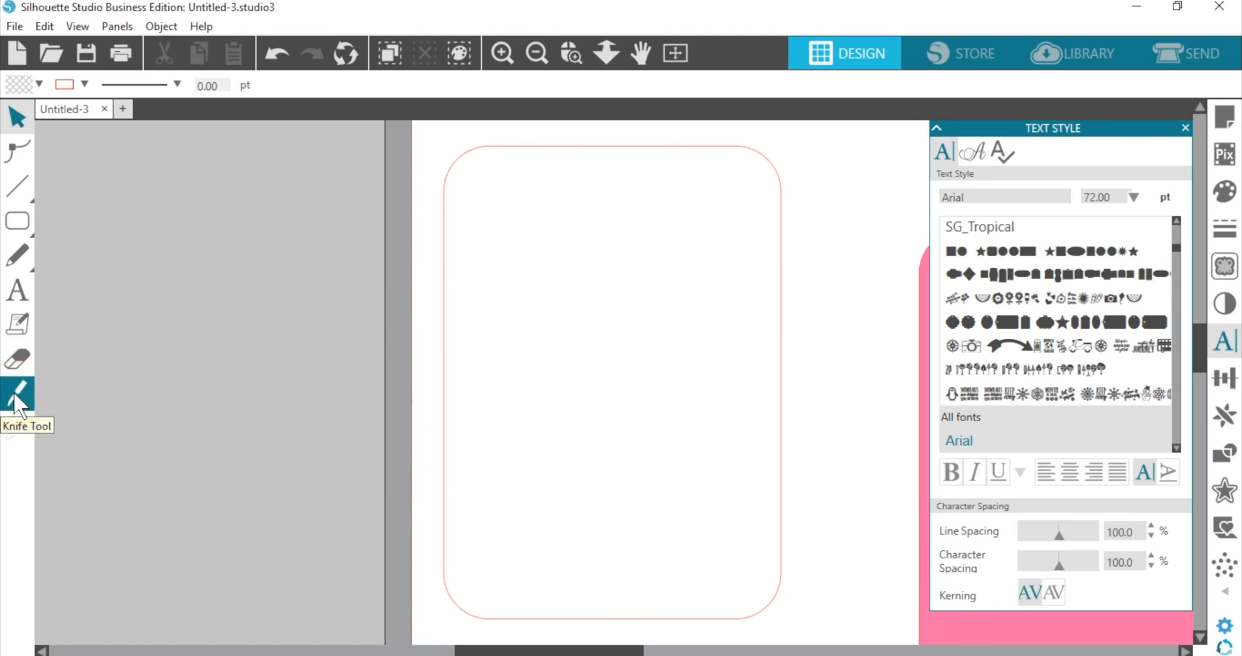
left_click(16, 397)
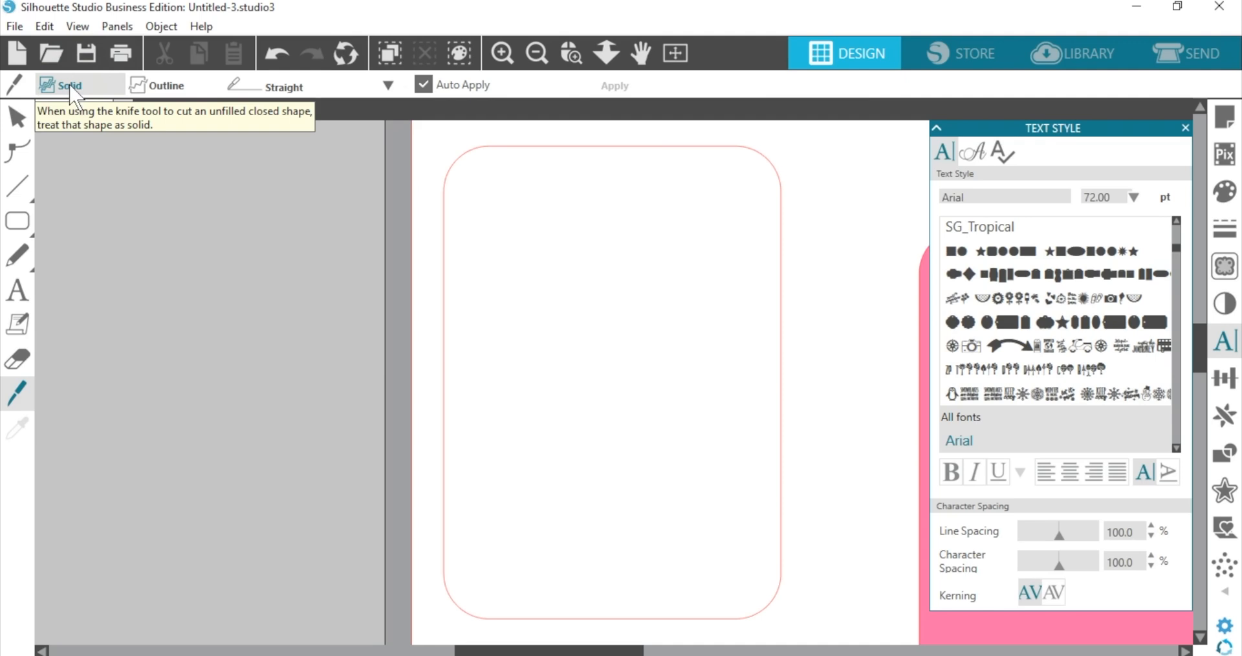
left_click(423, 85)
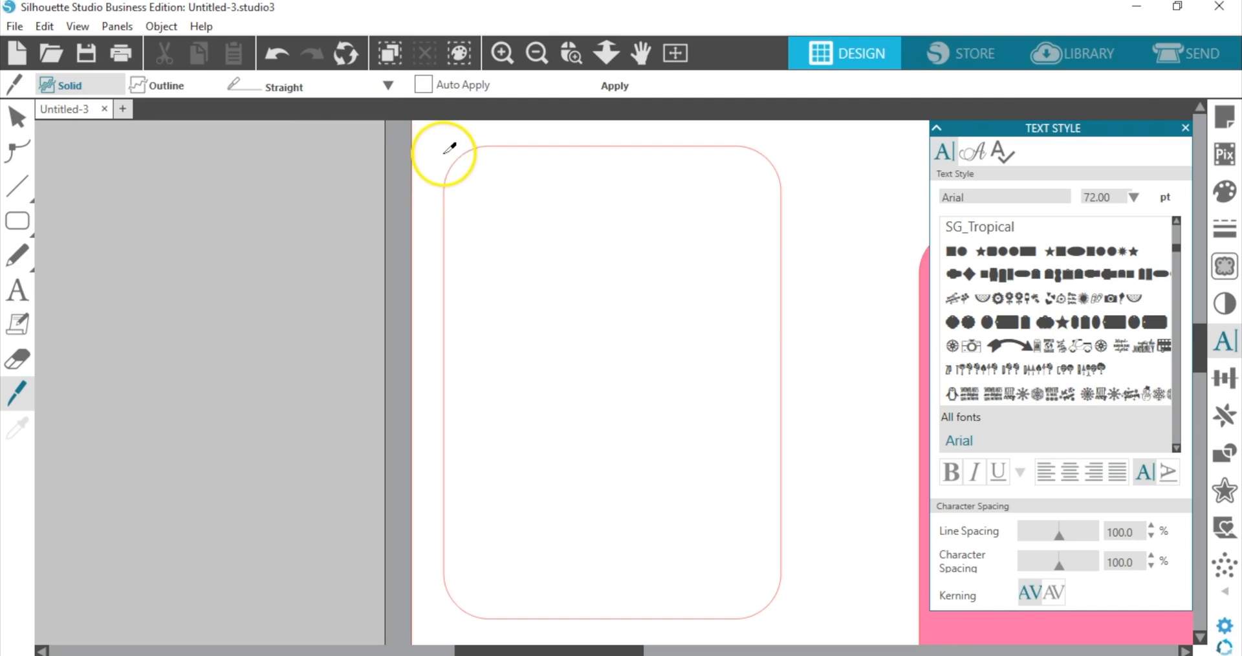
left_click_drag(444, 153, 458, 628)
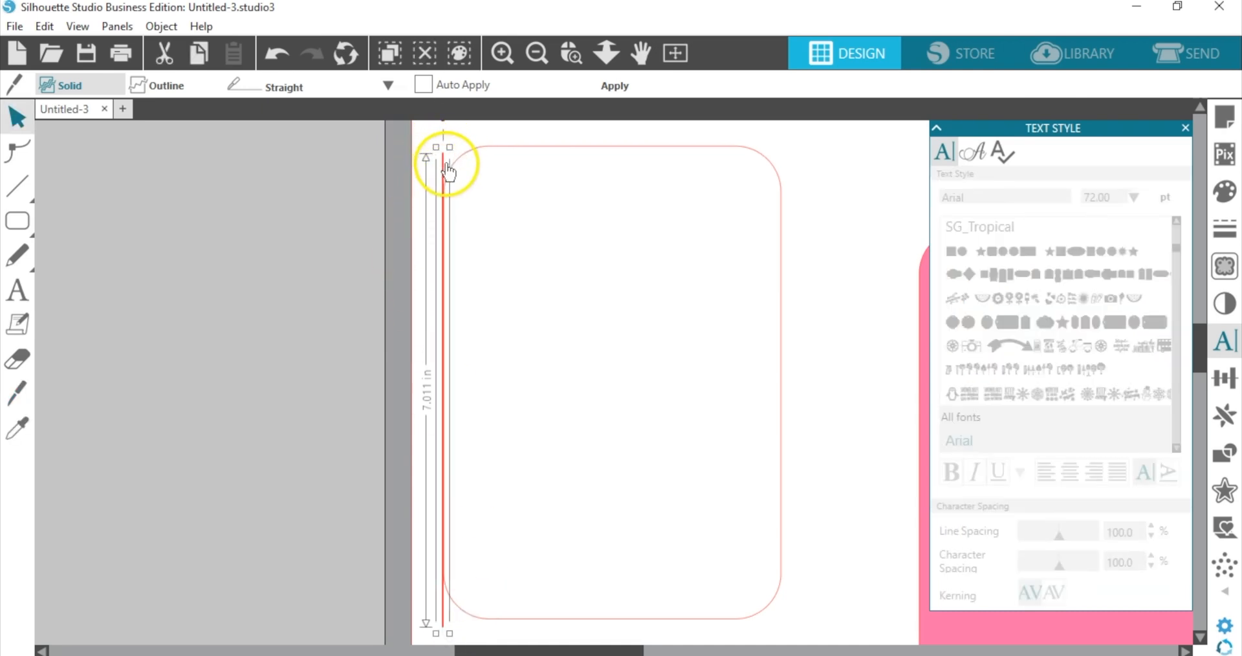
left_click_drag(453, 171, 457, 170)
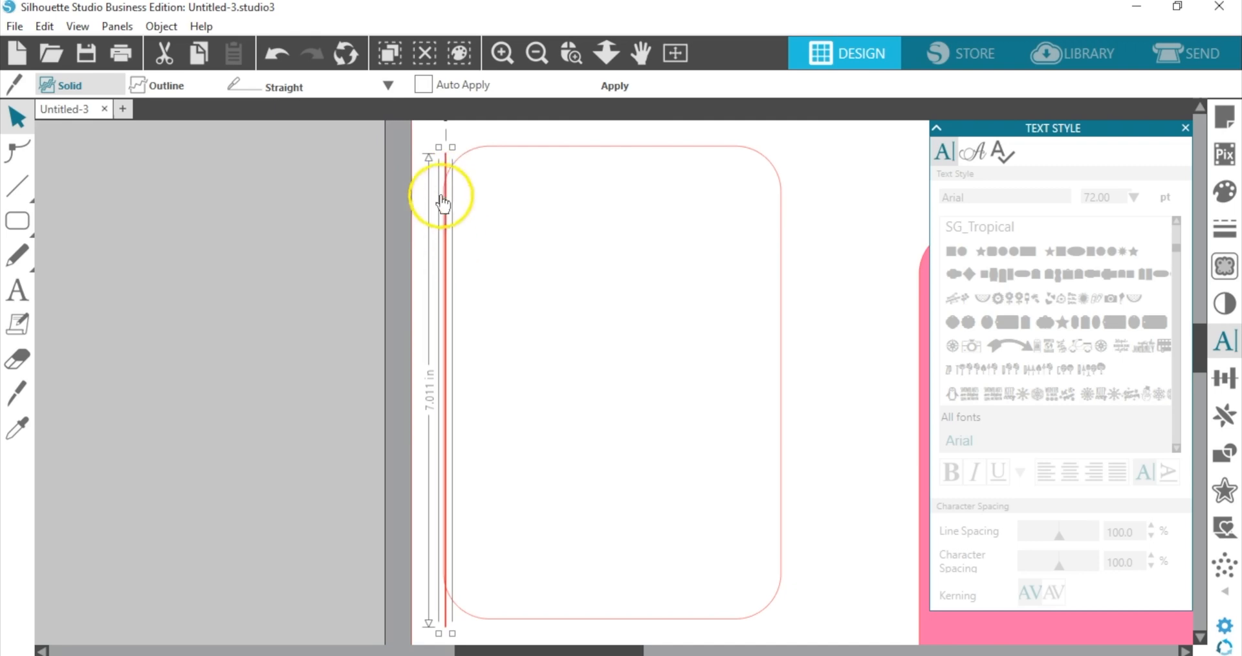
left_click(611, 83)
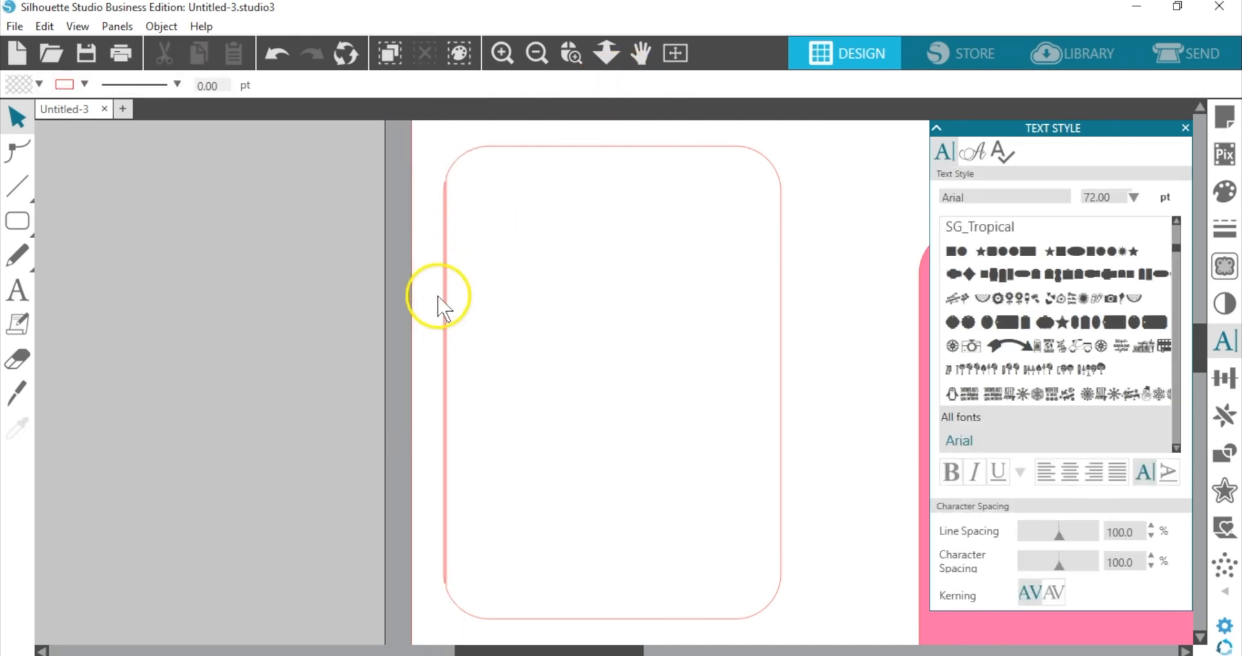
left_click_drag(444, 285, 325, 269)
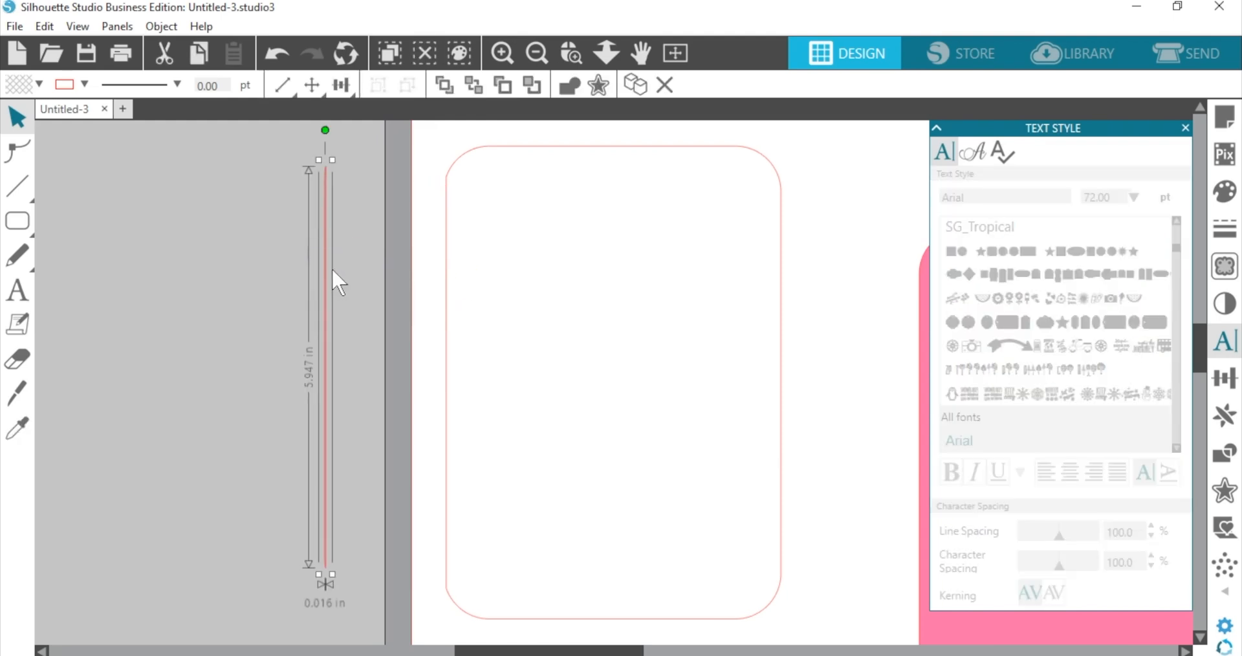
key("Delete")
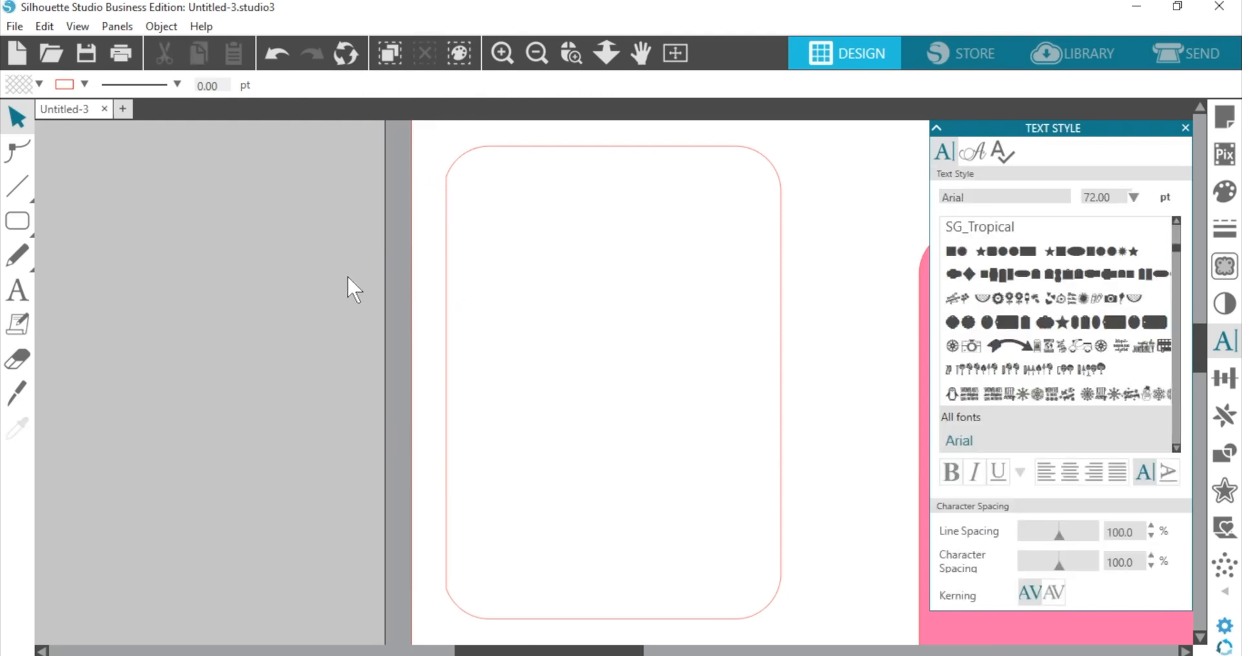
- Move the rounded rectangle and the striped flamingo pieces off the page's left side, and place the pink card at the page's top left
left_click(676, 53)
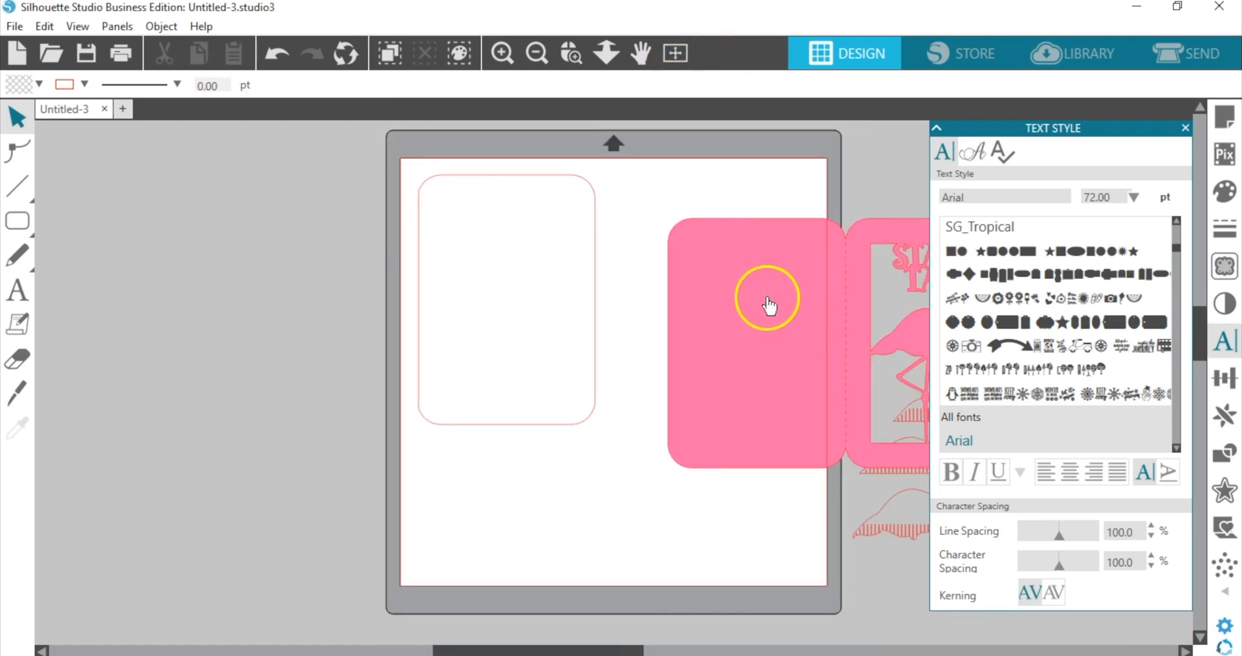
left_click_drag(592, 224, 357, 193)
left_click_drag(726, 299, 470, 244)
left_click(823, 409)
left_click_drag(900, 371, 282, 553)
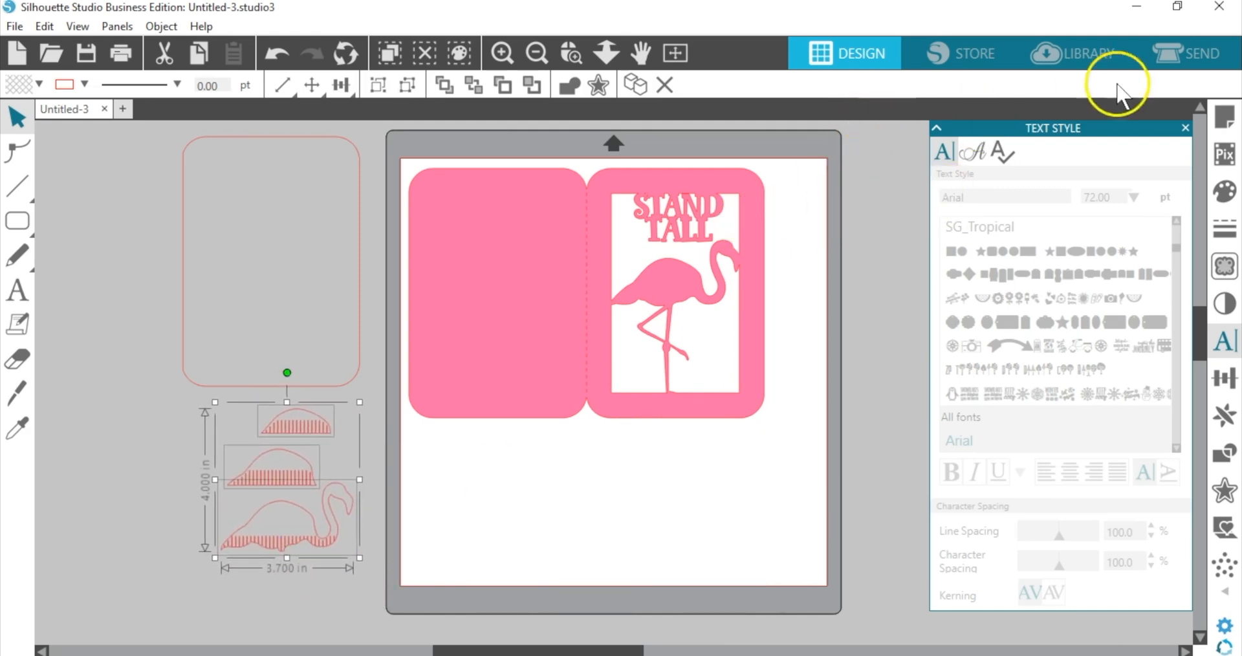
- Set the page to Letter (8.5 x 11.0 in) in landscape orientation and shift the pink card slightly right and down on it
left_click(1225, 117)
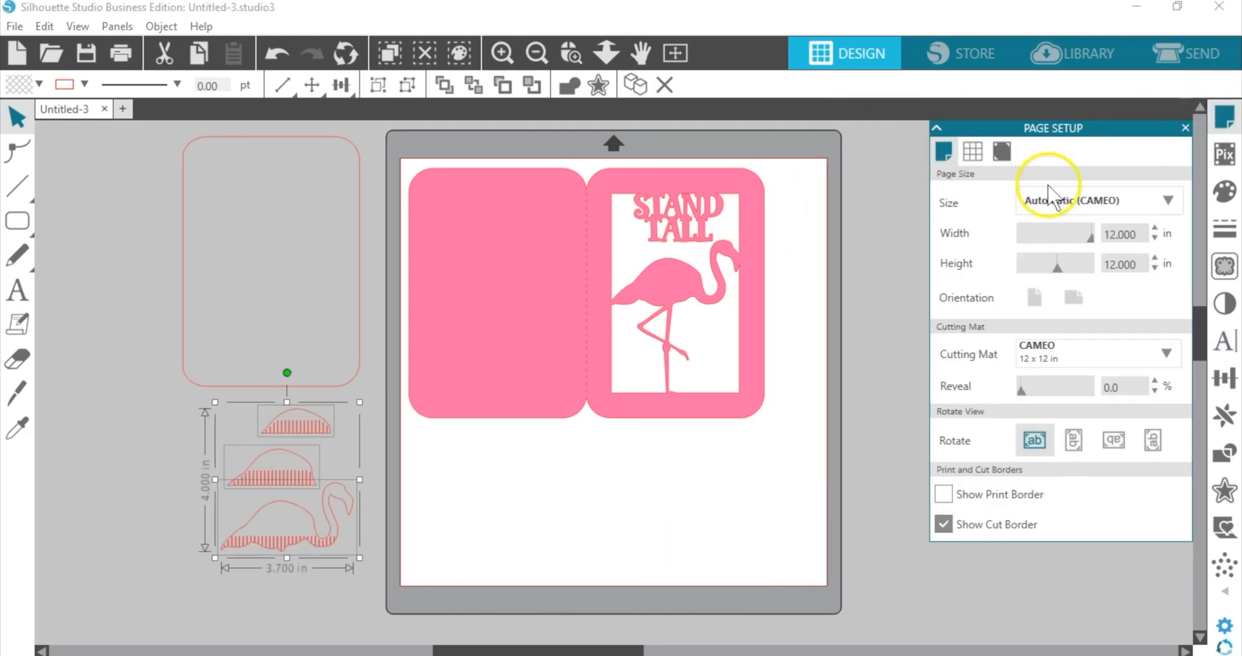
left_click(1100, 199)
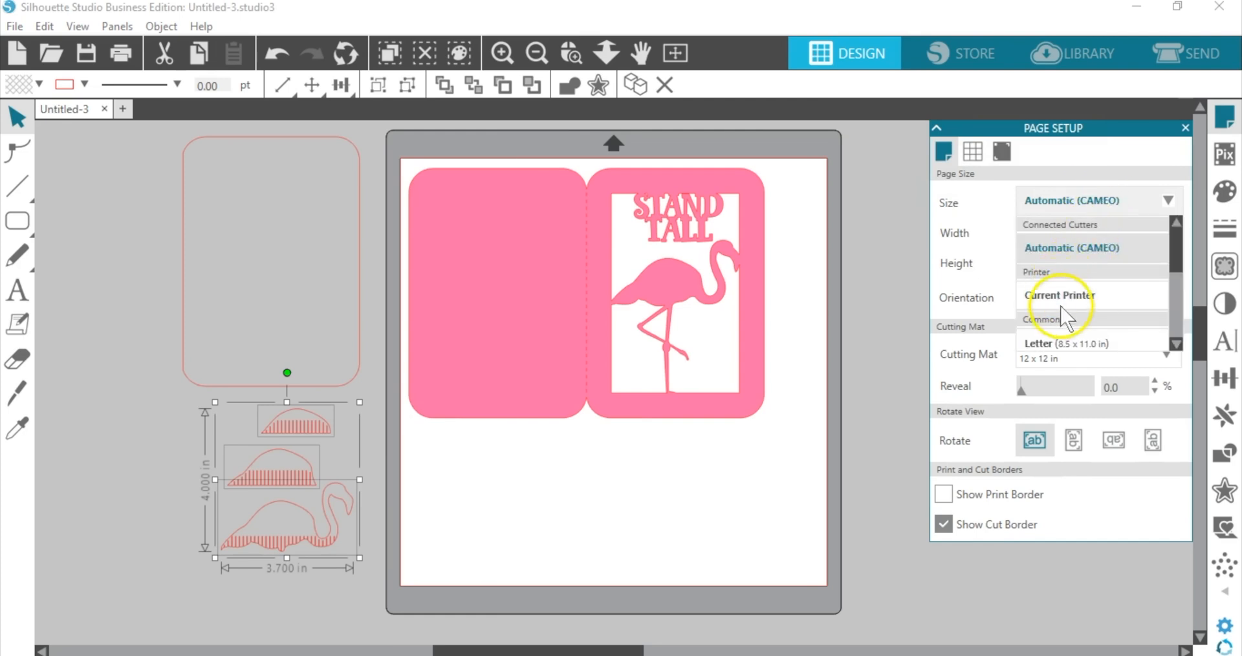
left_click(1056, 346)
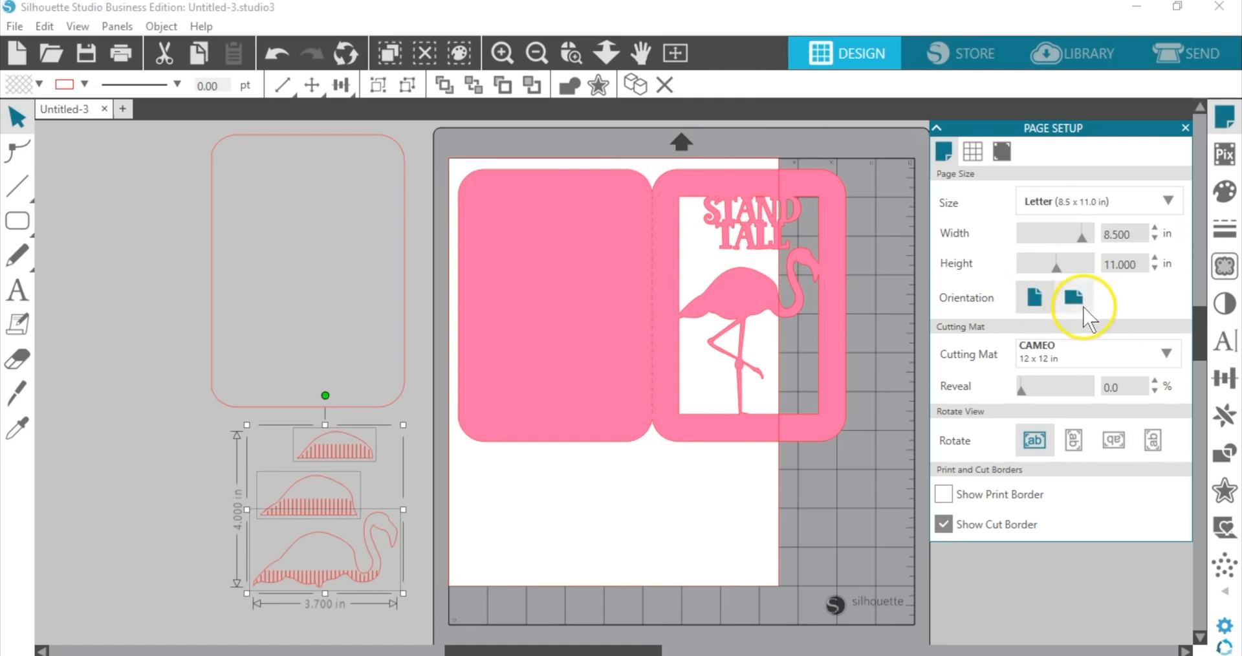
left_click(1075, 299)
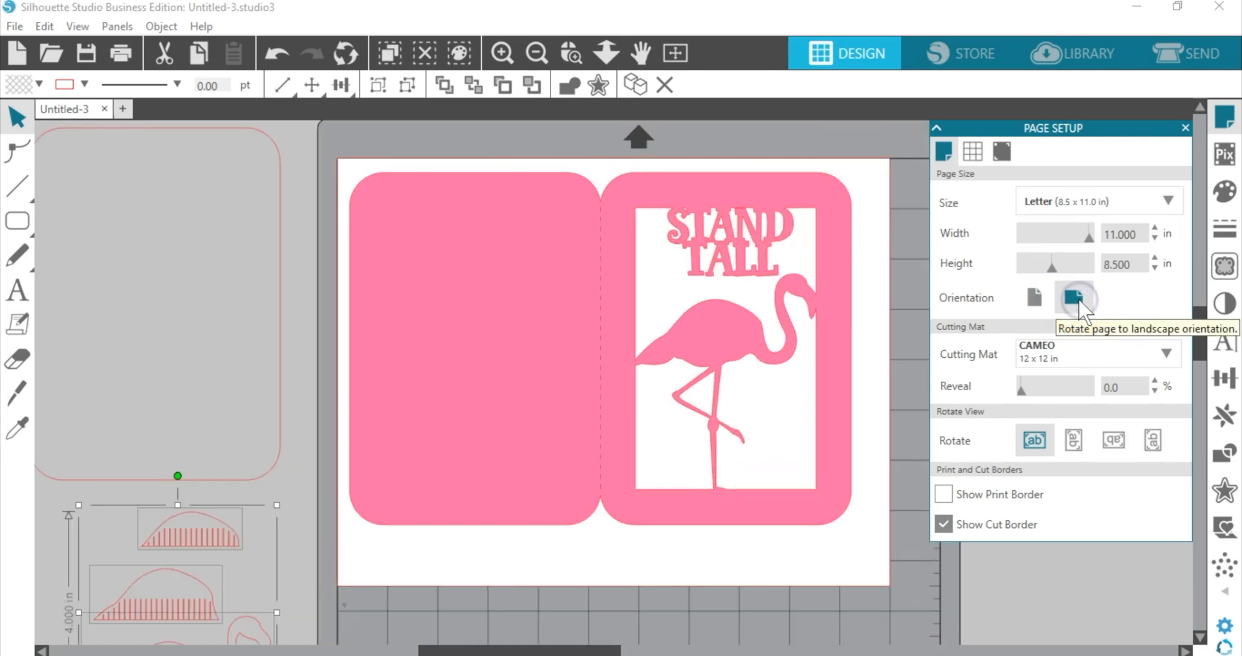
left_click(587, 300)
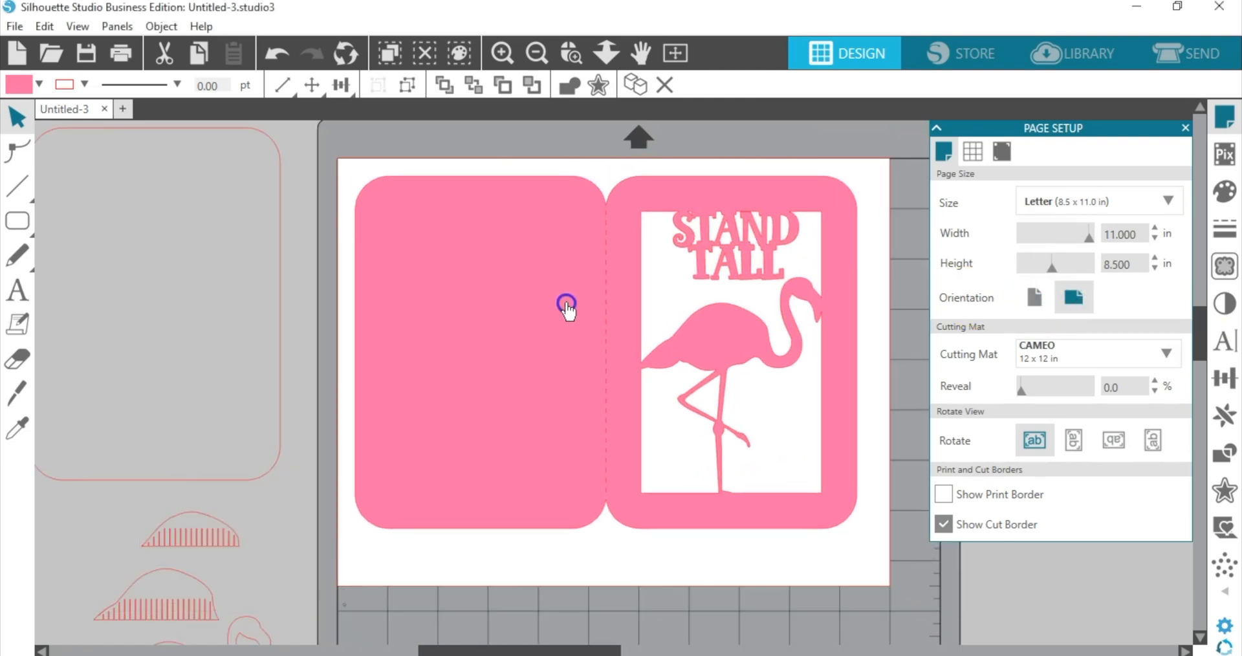
left_click(439, 244)
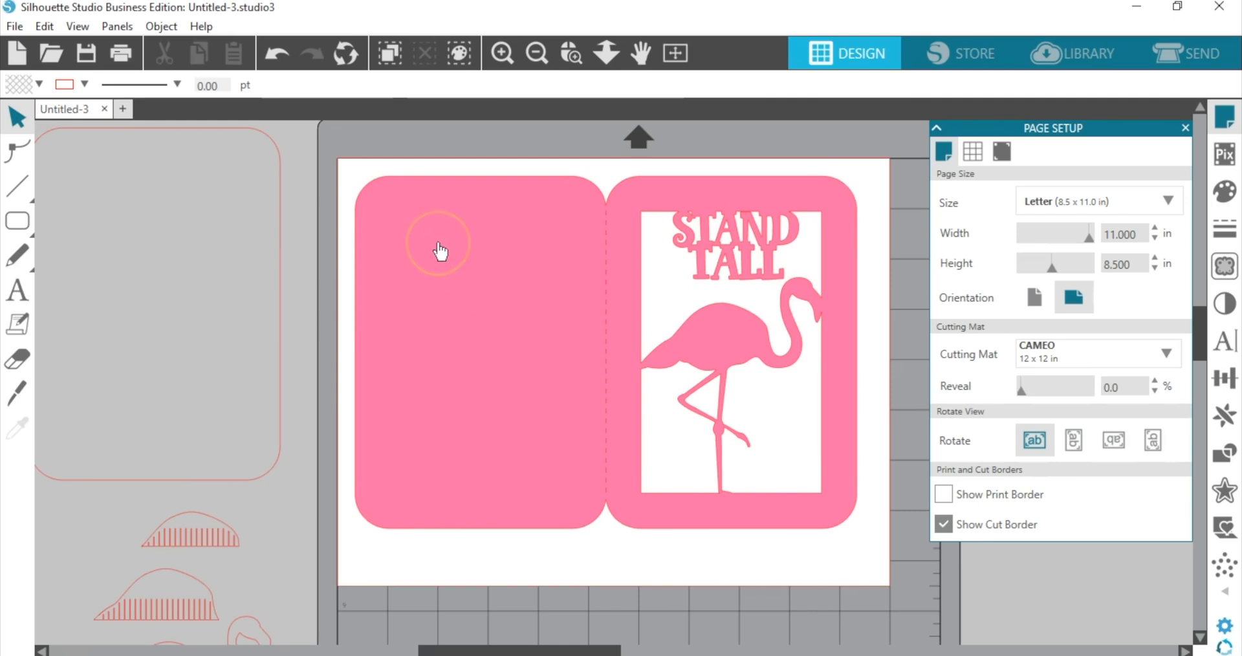
- Replace the pink card on the page with the rounded rectangle and preview its cut lines in the Send view
left_click_drag(455, 243, 9, 304)
left_click_drag(332, 163, 662, 233)
left_click_drag(399, 271, 291, 216)
left_click(488, 228)
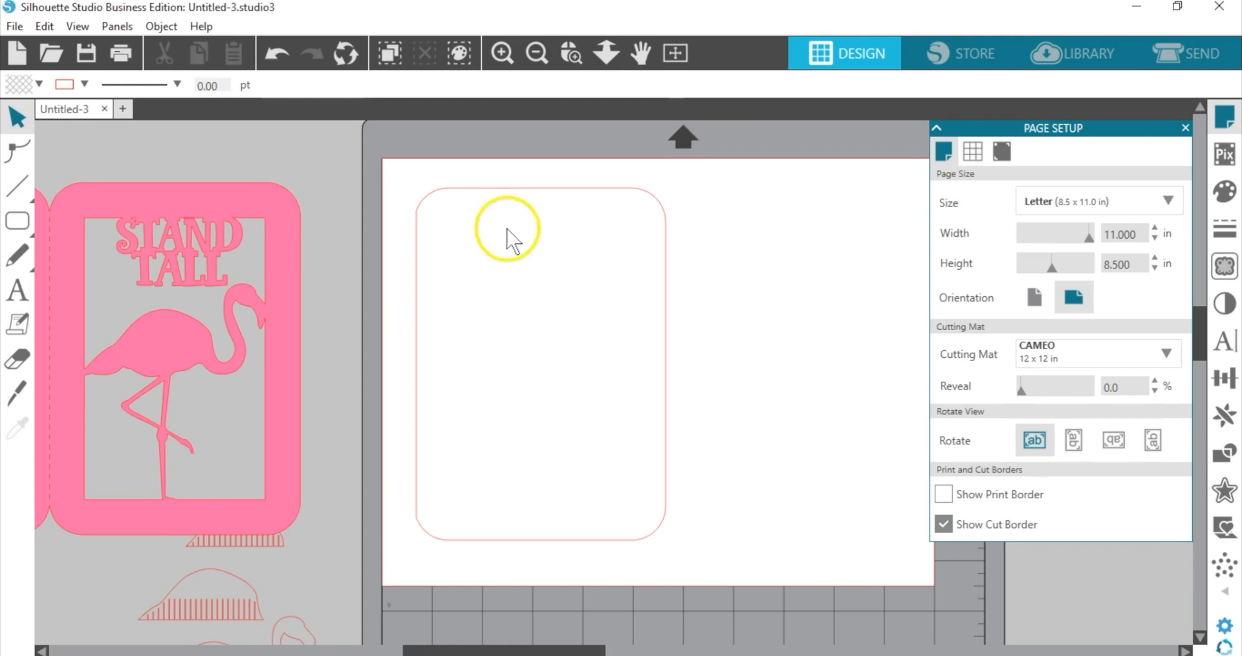
left_click(1193, 51)
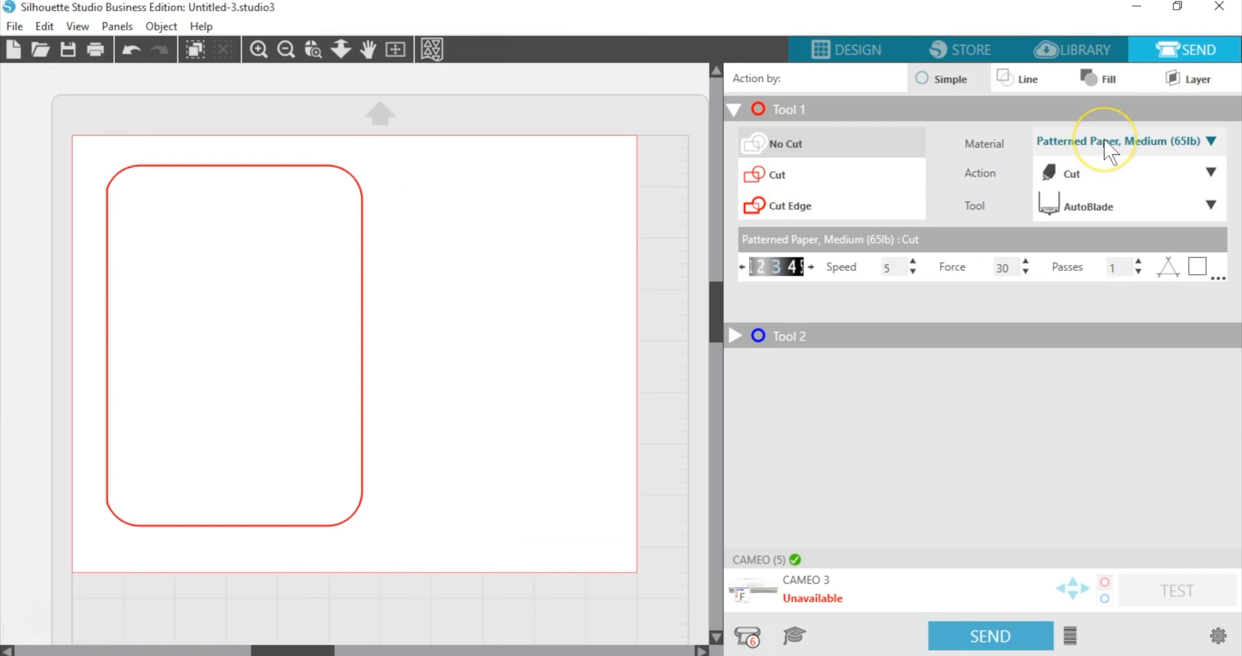
left_click(841, 47)
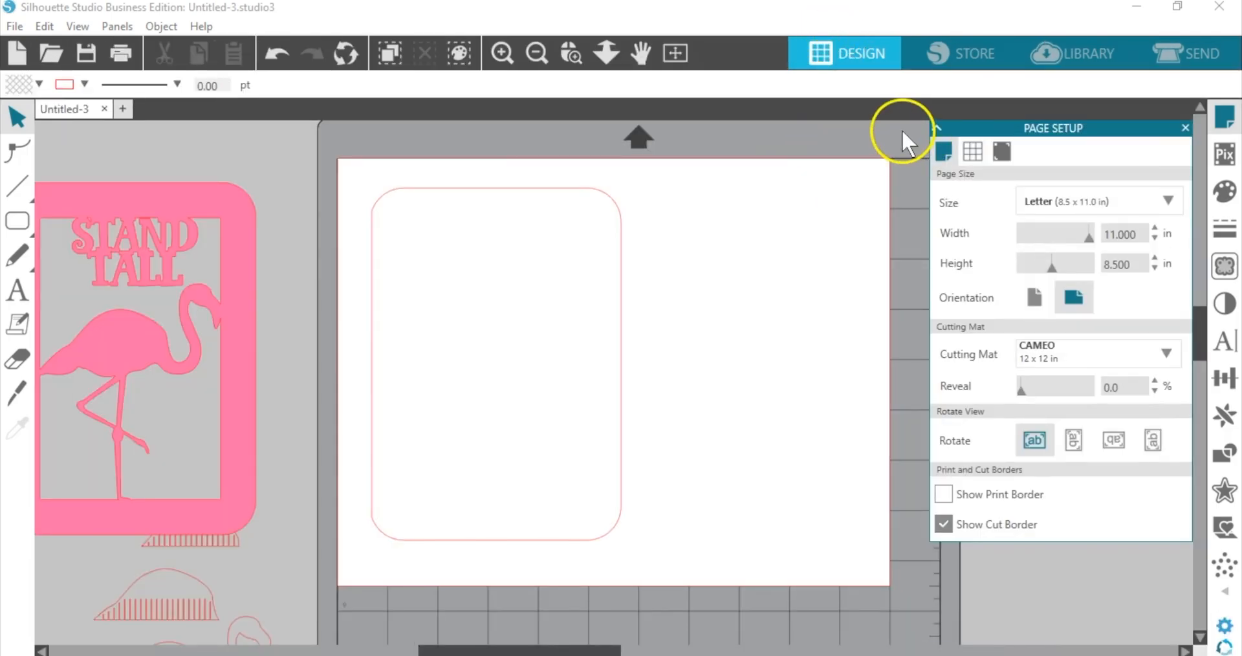
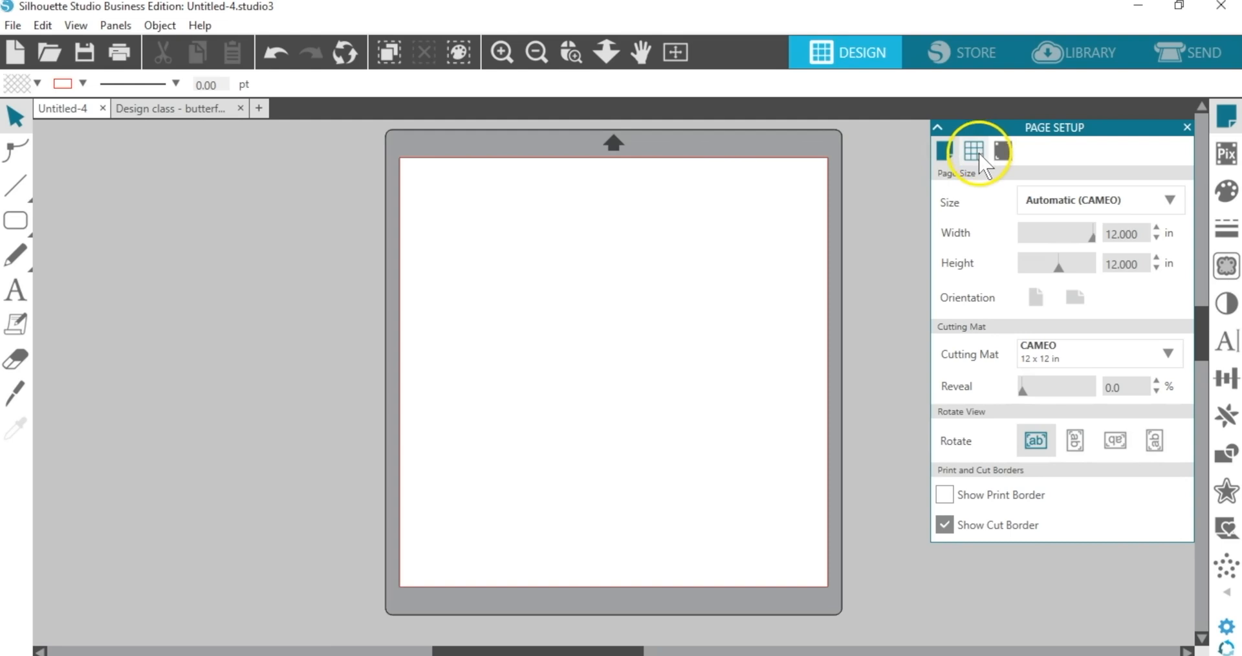
- Show the page grid with snap to grid enabled and darken the grid lines to a medium grey
left_click(974, 152)
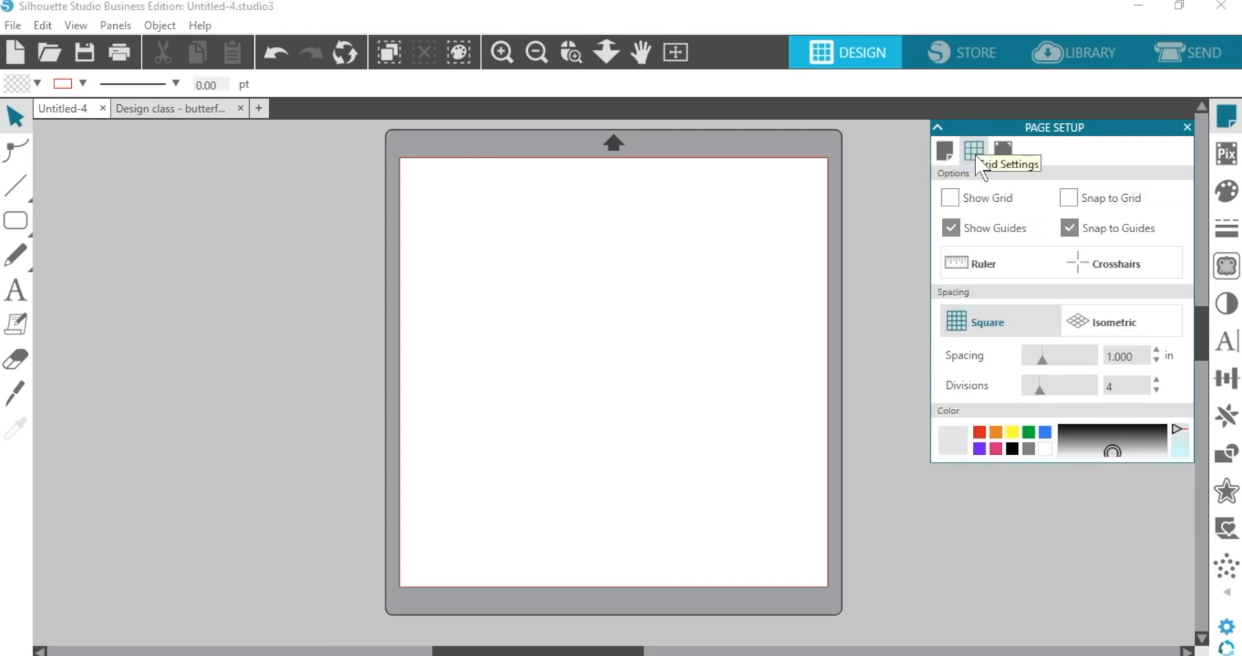
left_click(950, 198)
left_click(1069, 198)
left_click(1118, 386)
left_click_drag(1116, 454, 1111, 447)
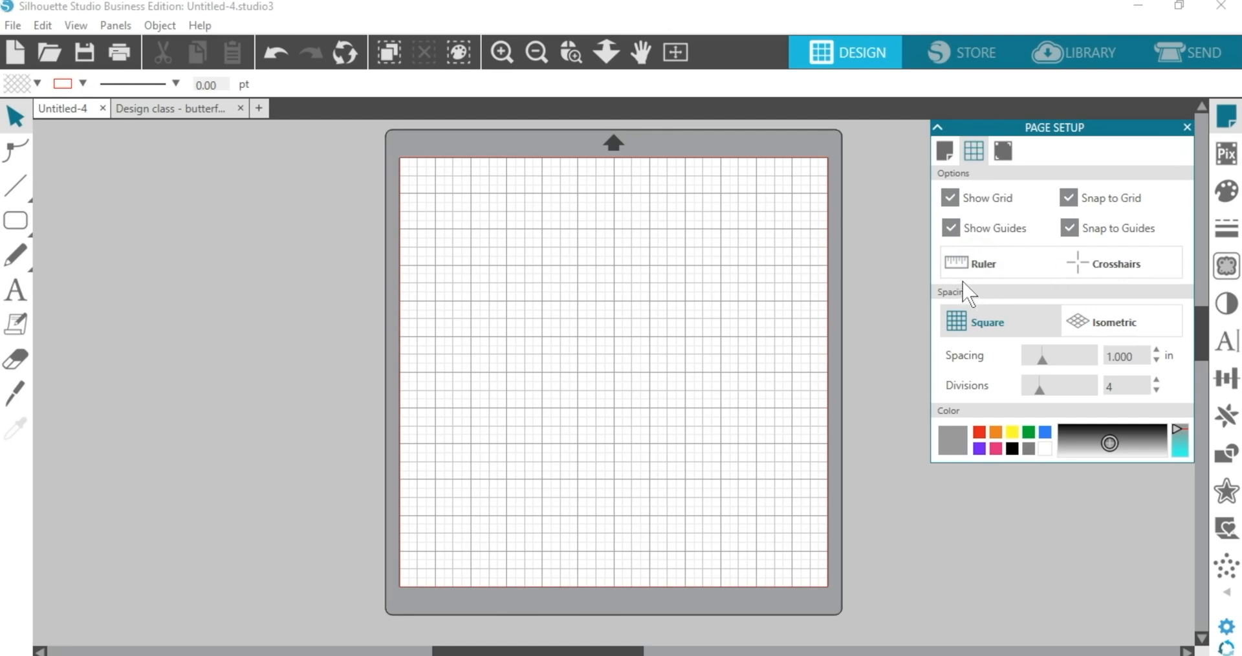
left_click(165, 244)
- Draw a 4.25 x 5.5 in rectangle half an inch in from the page's upper-left corner
left_click(12, 216)
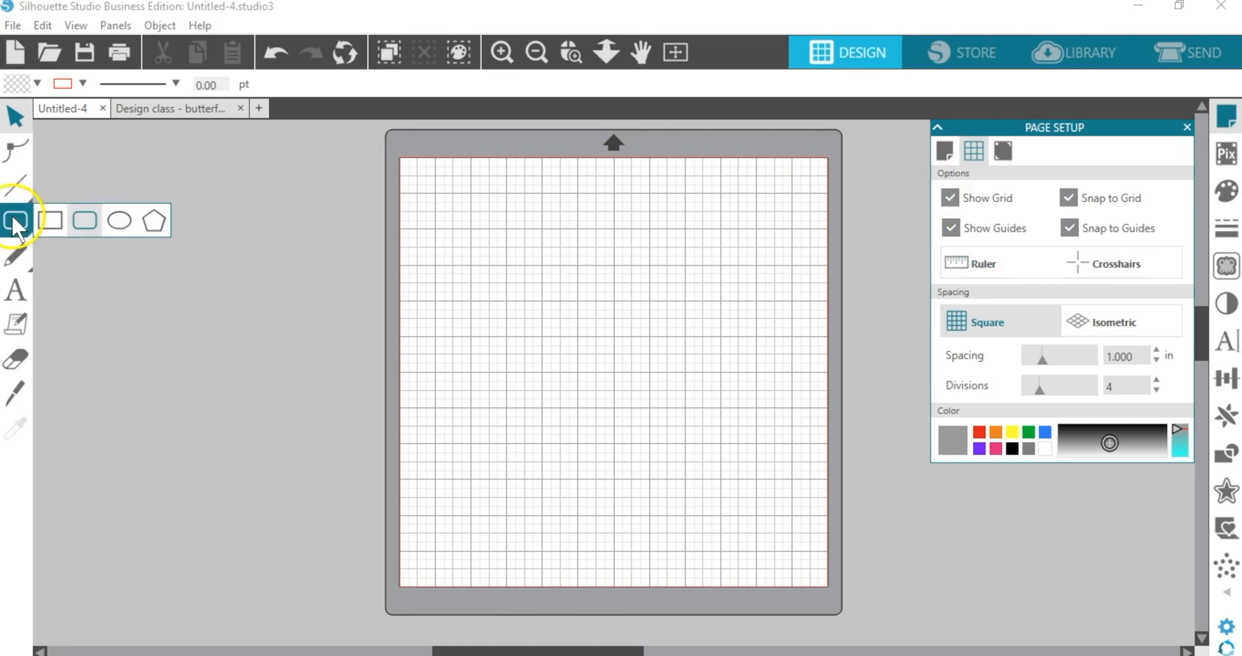
left_click(50, 223)
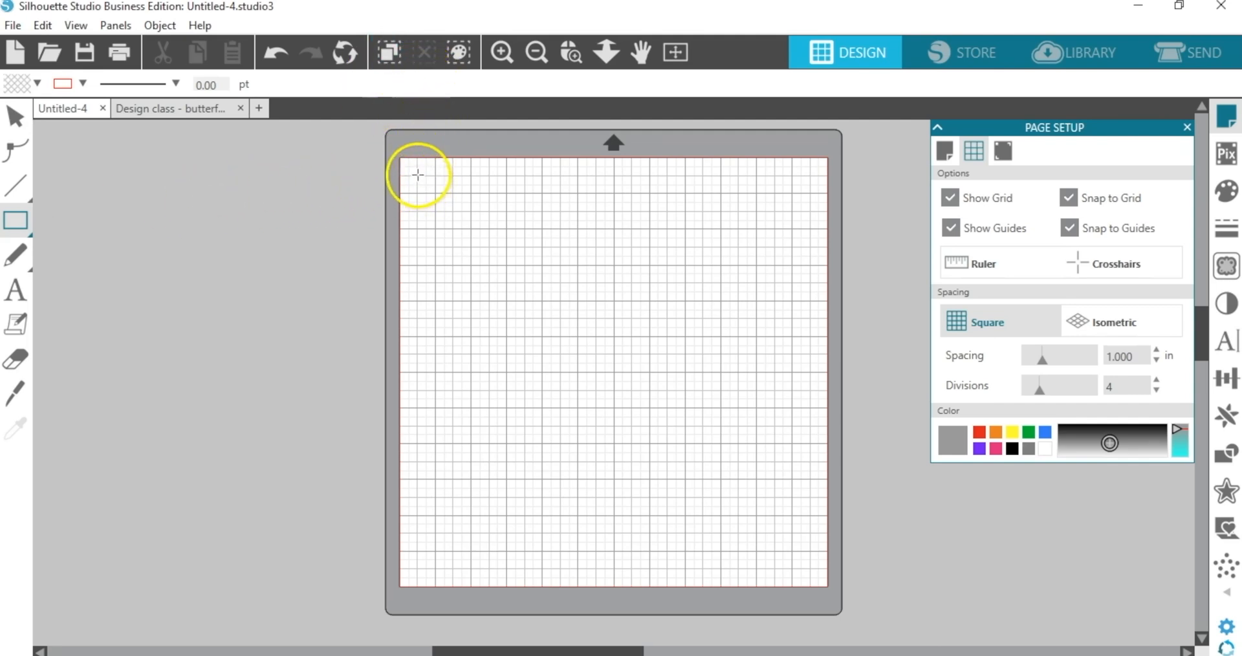
left_click_drag(416, 176, 561, 340)
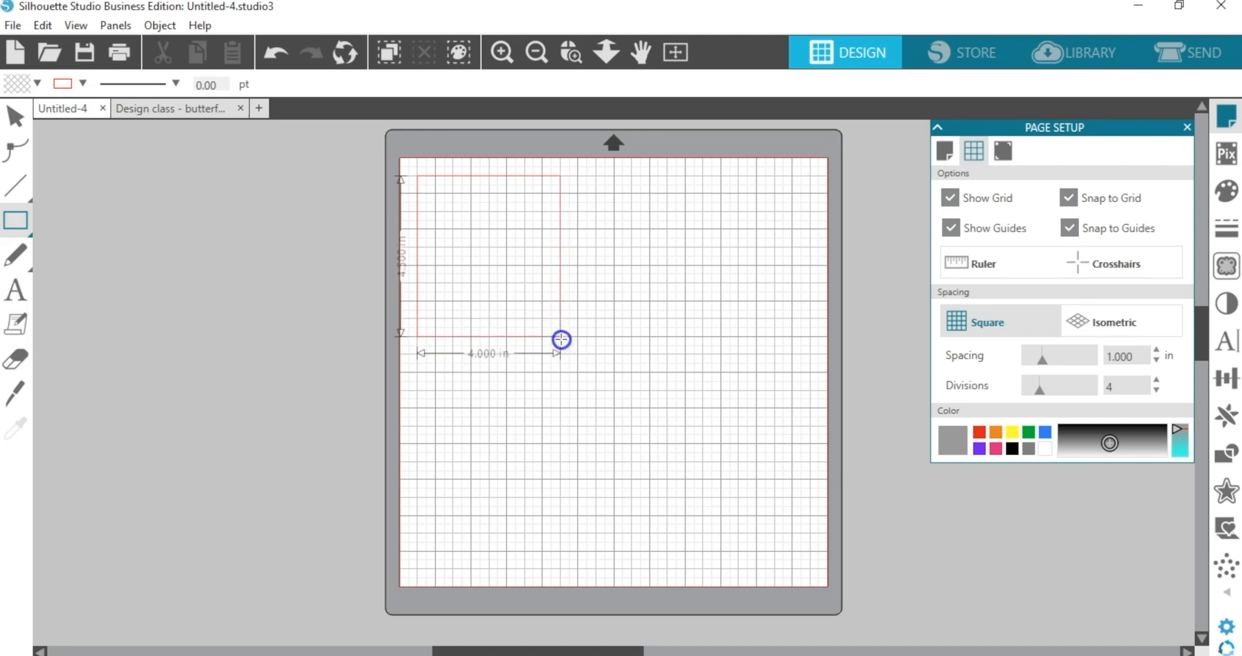
left_click_drag(563, 338, 567, 340)
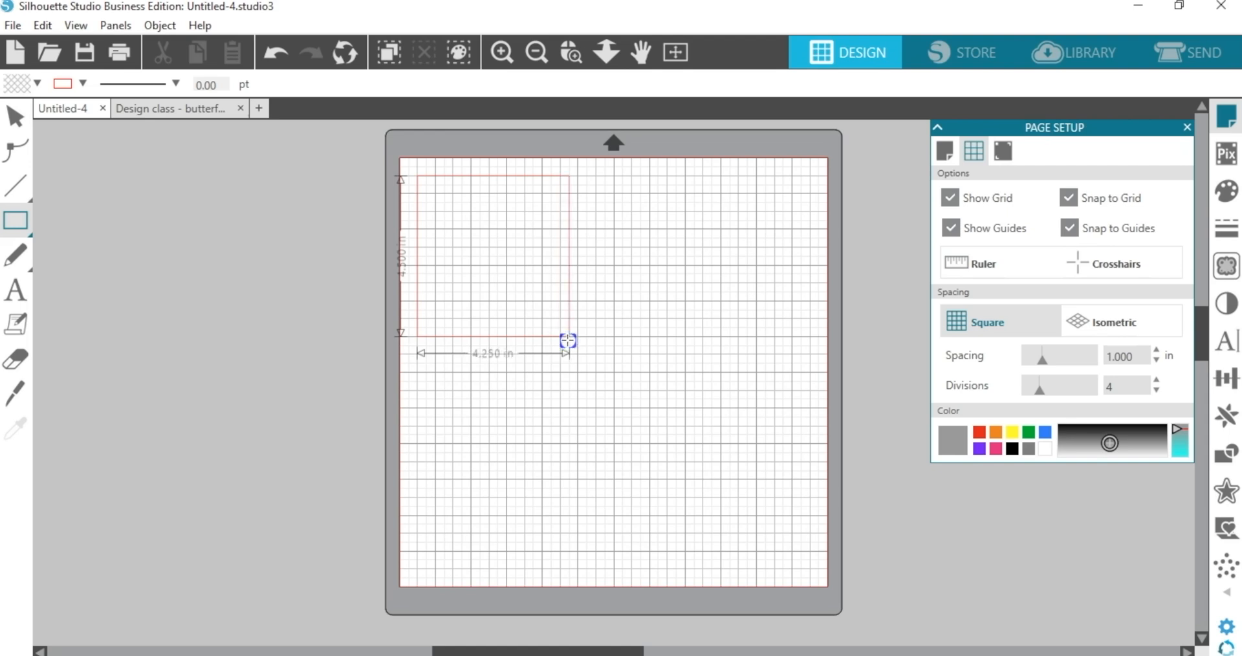
left_click_drag(568, 343, 569, 371)
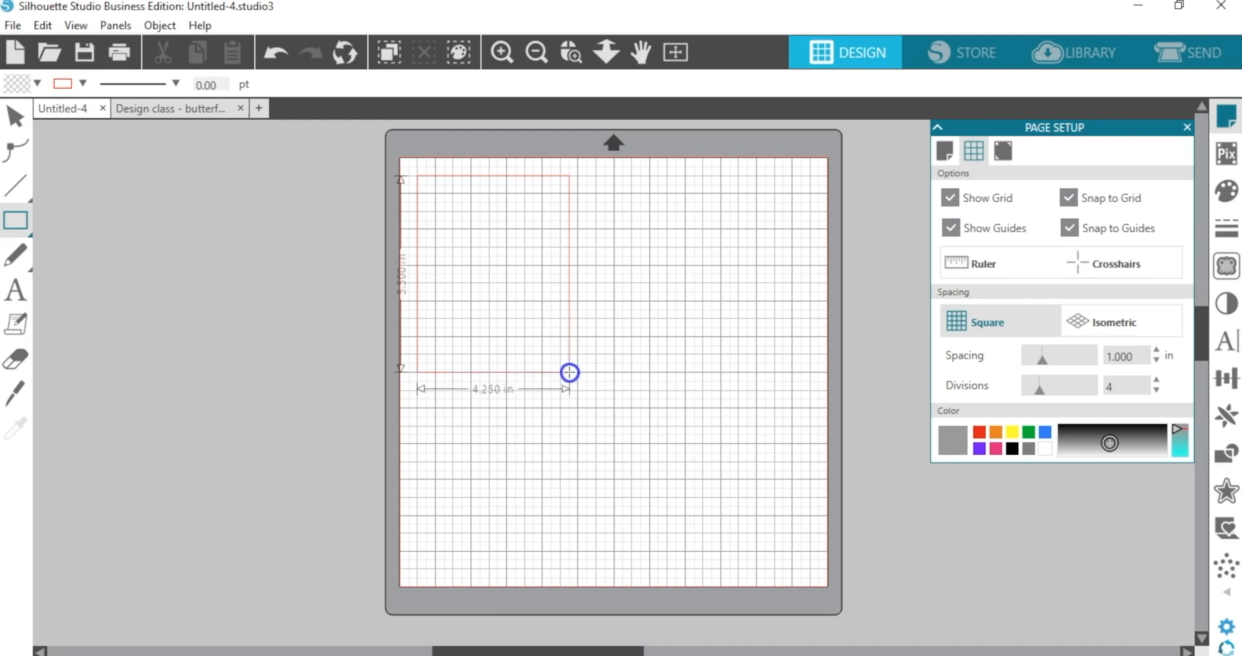
left_click_drag(569, 372, 569, 372)
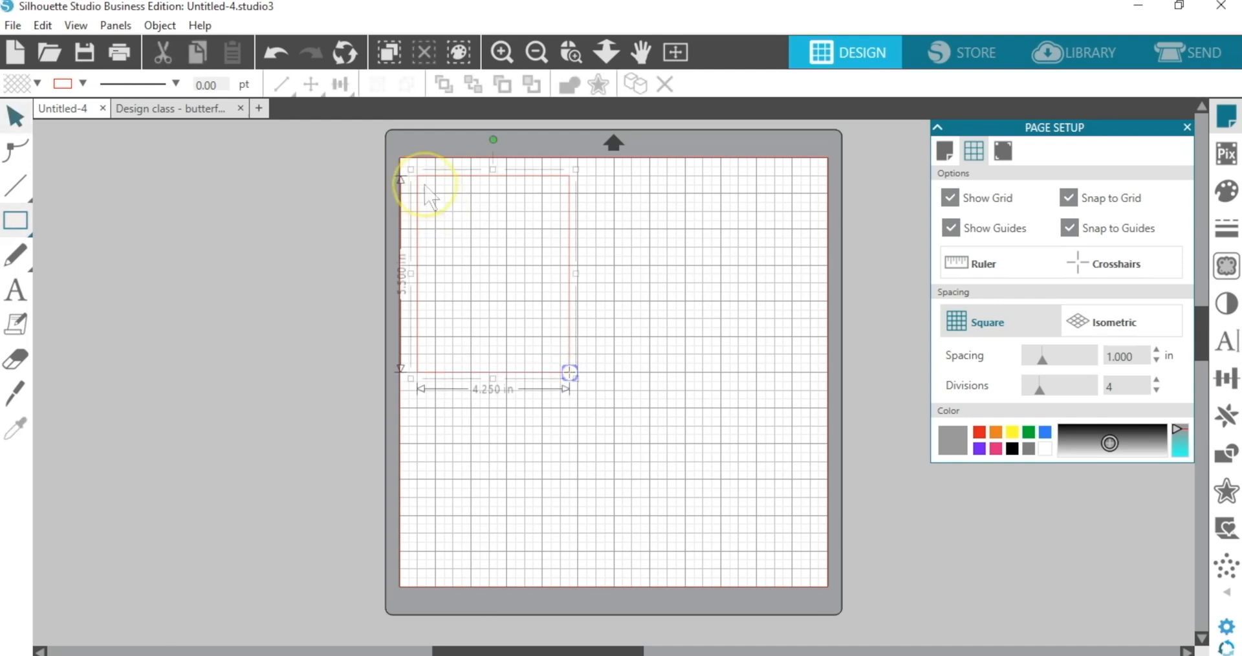
- Draw a 3.75 x 5 in rectangle inside the first one, inset 0.25 in on every side
left_click(570, 52)
left_click_drag(406, 194, 574, 368)
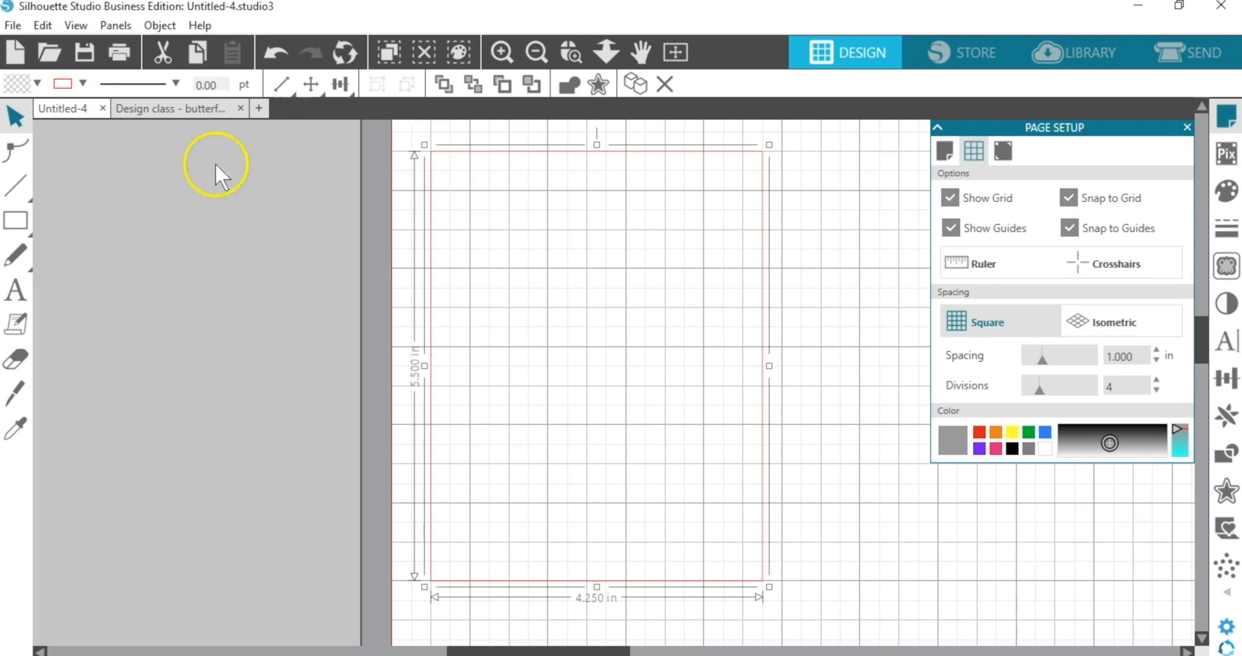
left_click(15, 217)
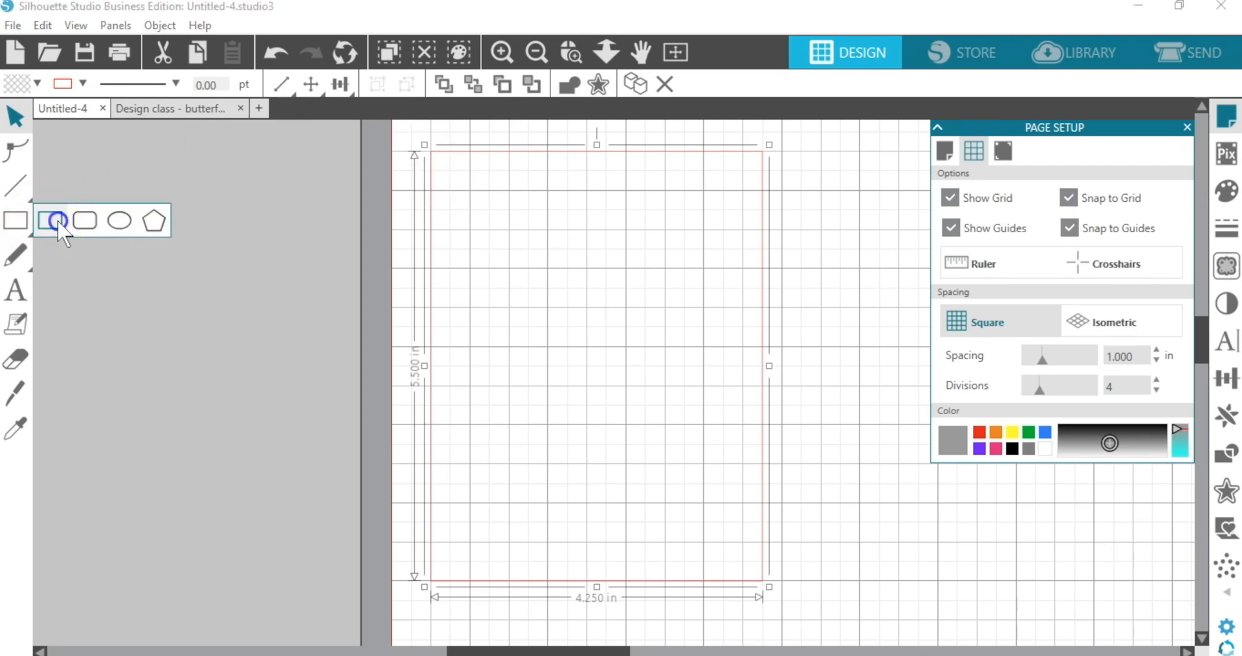
left_click(50, 222)
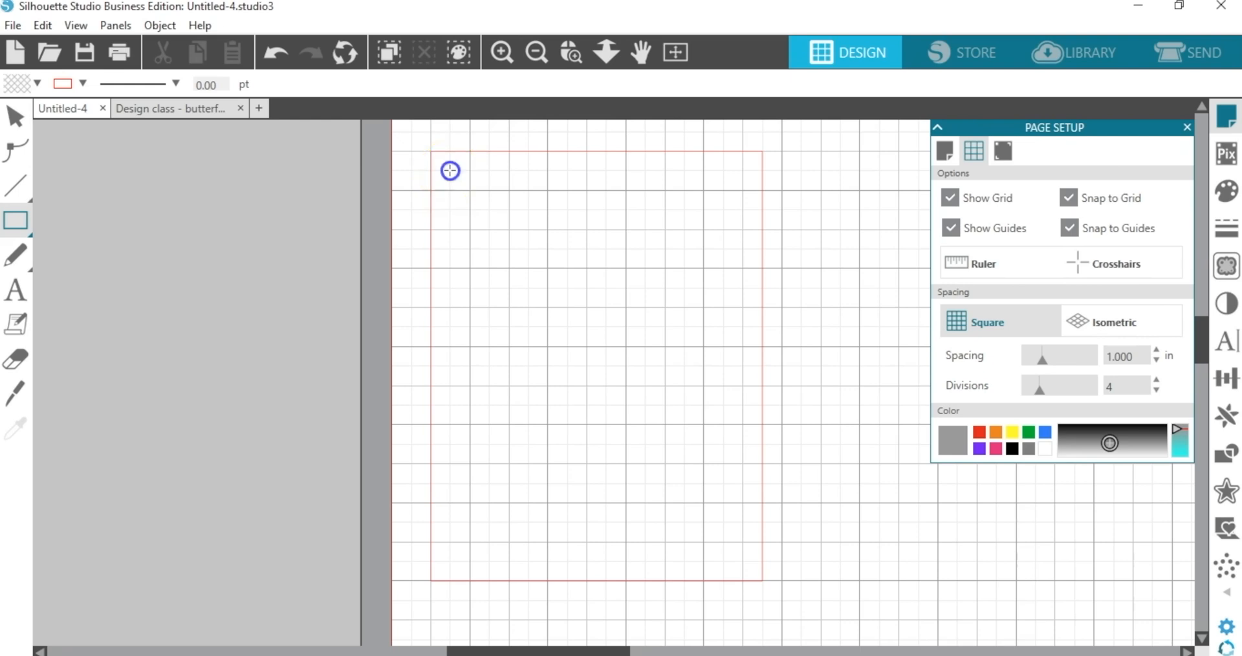
mouse_move(451, 172)
left_mouse_down()
mouse_move(542, 304)
mouse_move(682, 448)
mouse_move(735, 524)
mouse_move(746, 566)
left_mouse_up()
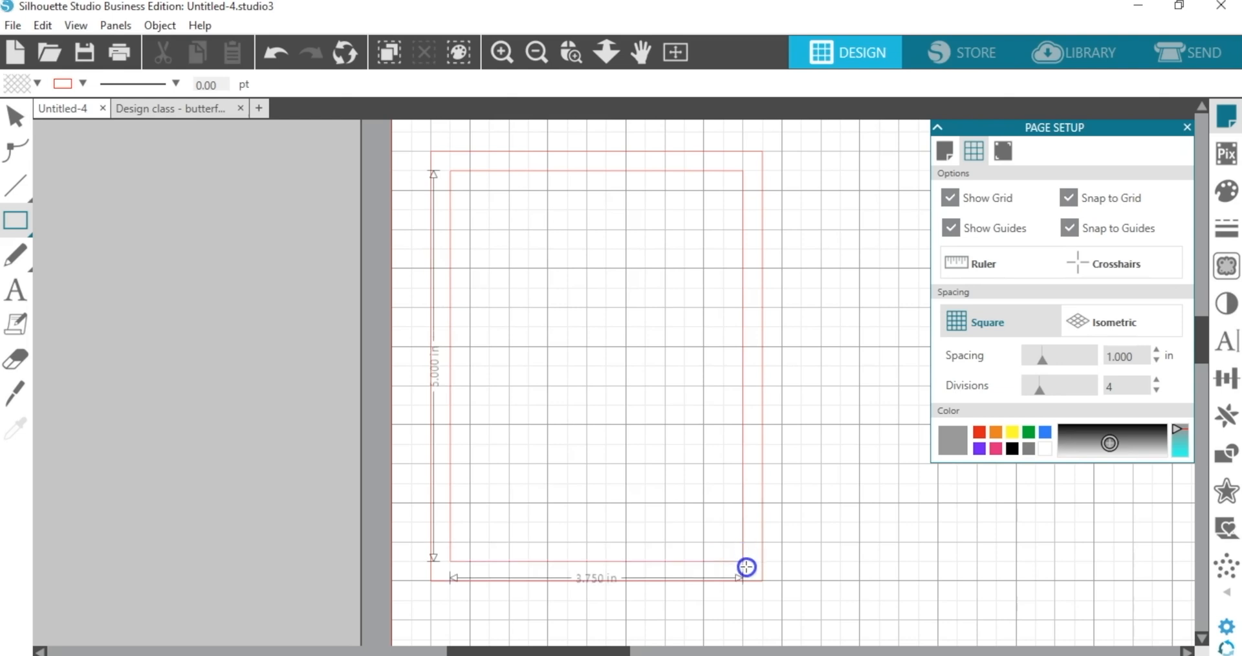
left_click_drag(747, 567, 744, 569)
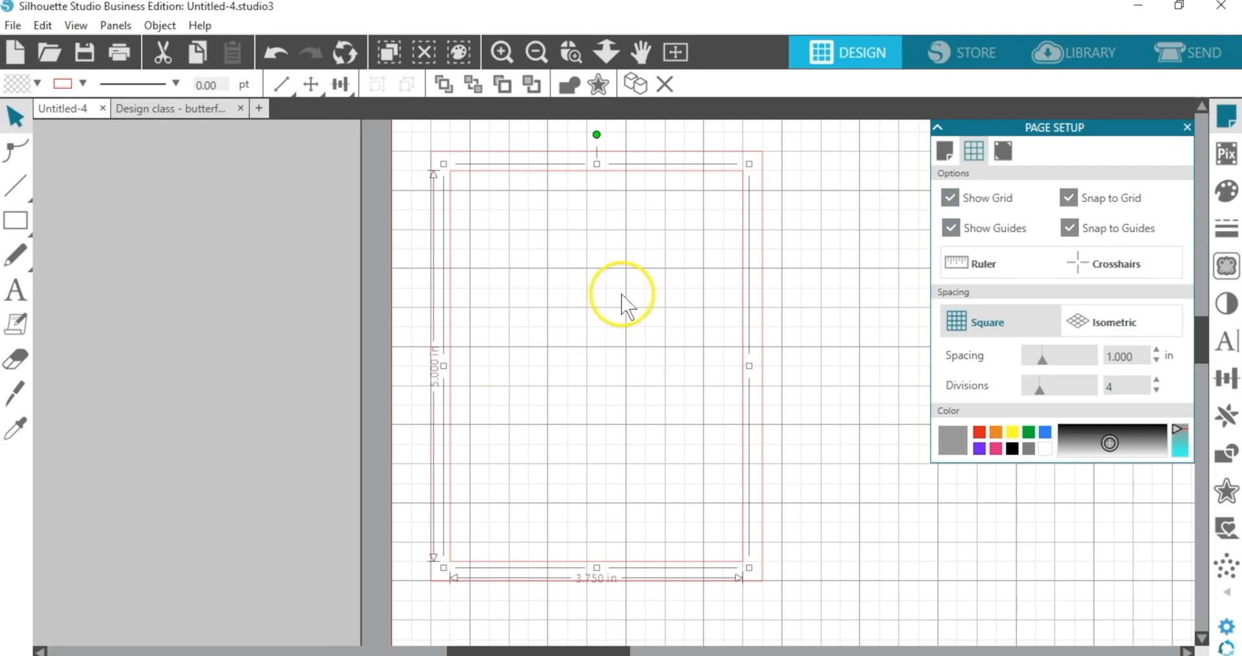
- Offset the inner 3.75 x 5 in rectangle outward by 0.085 in with sharp corners
left_click(1228, 498)
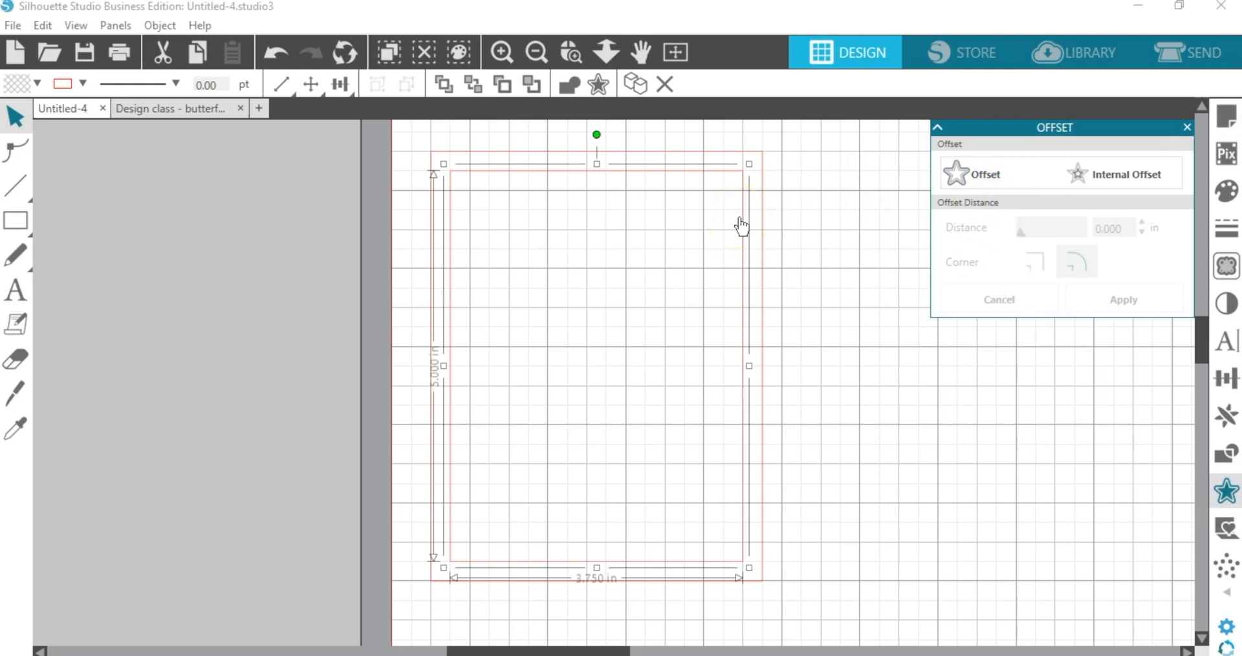
left_click(990, 176)
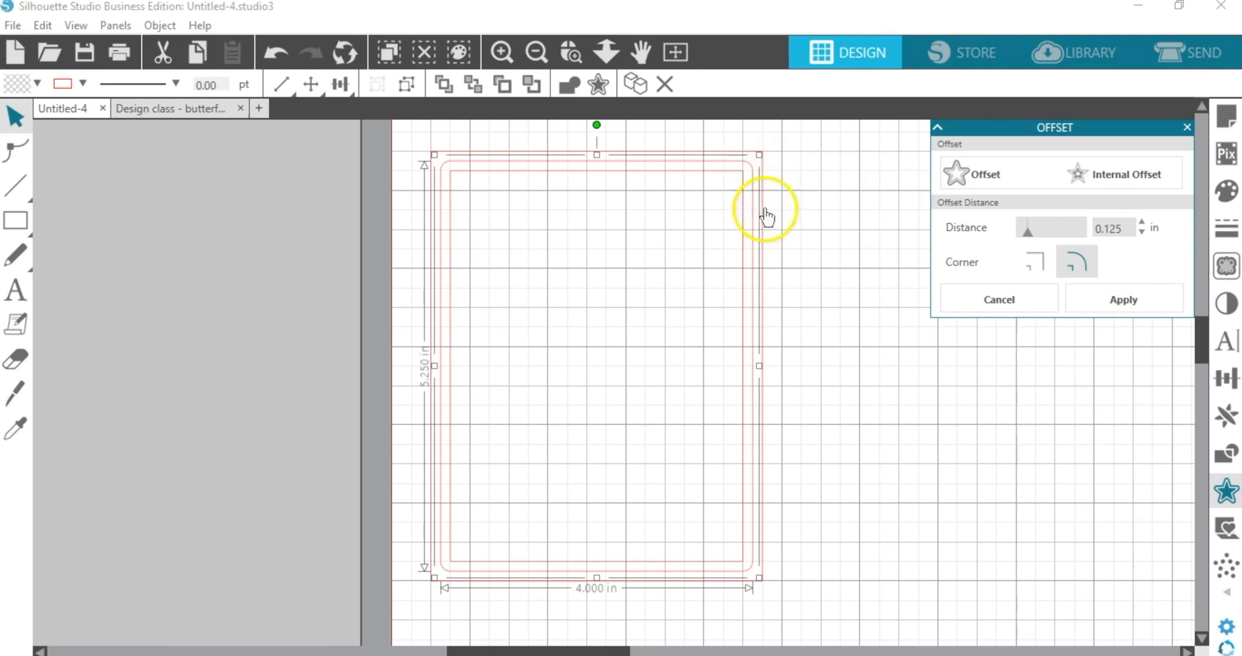
left_click(1037, 265)
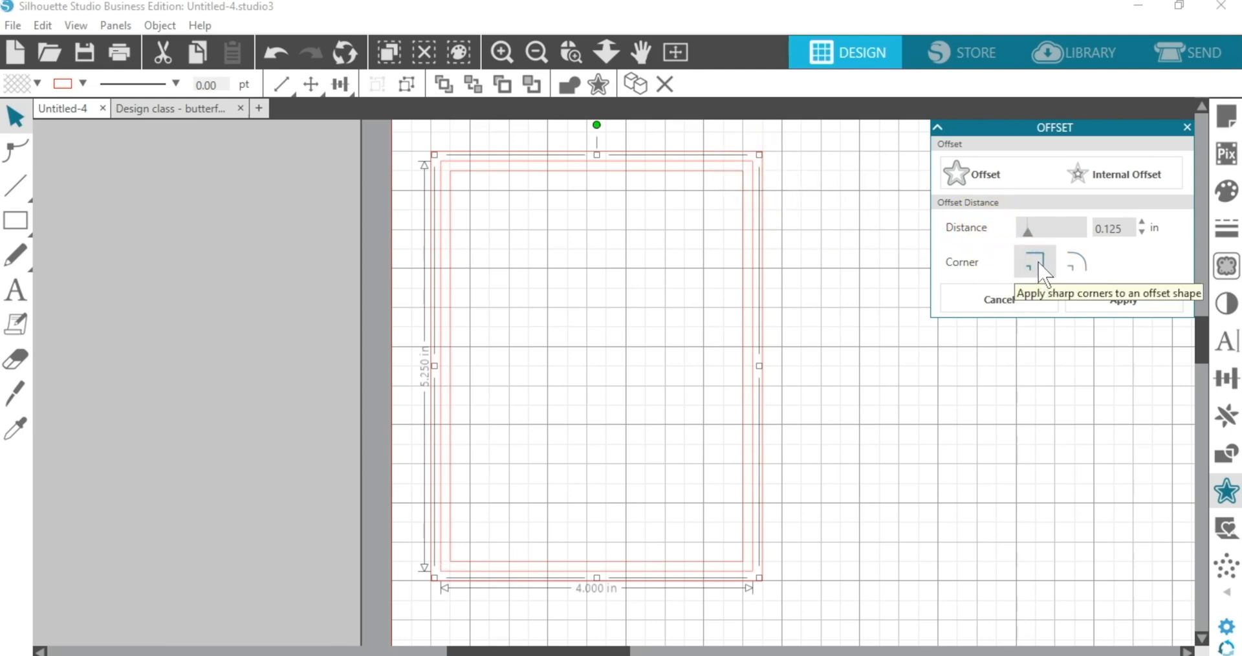
left_click(1120, 300)
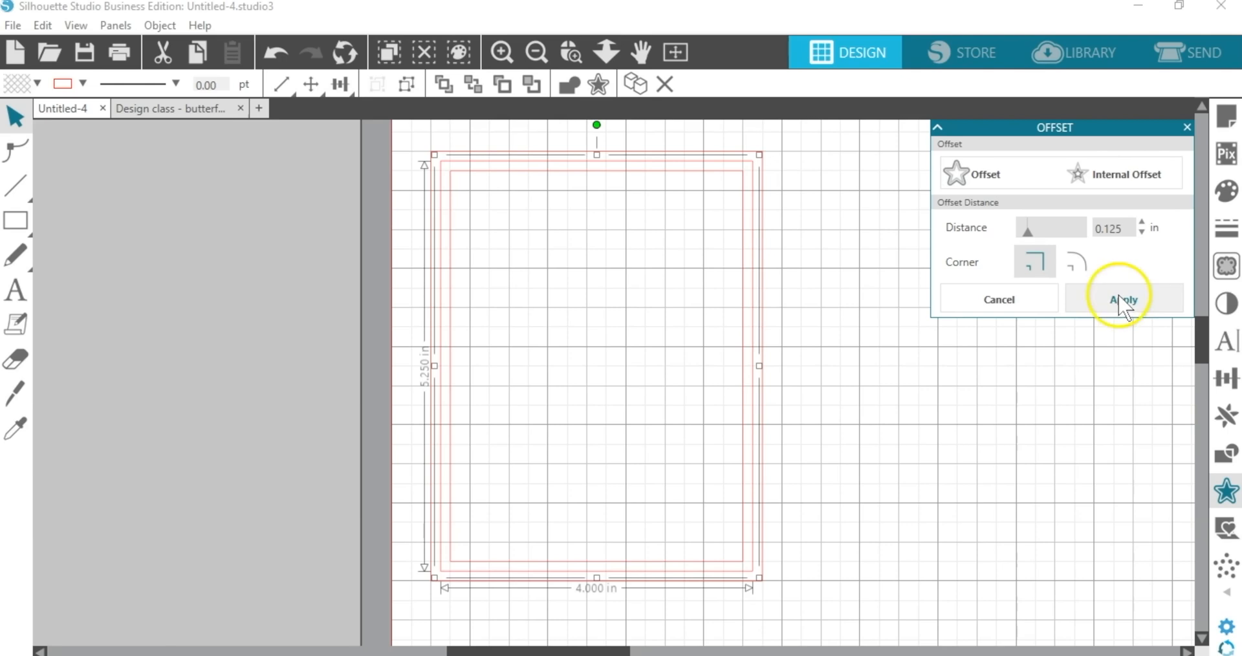
left_click_drag(1030, 233, 1027, 233)
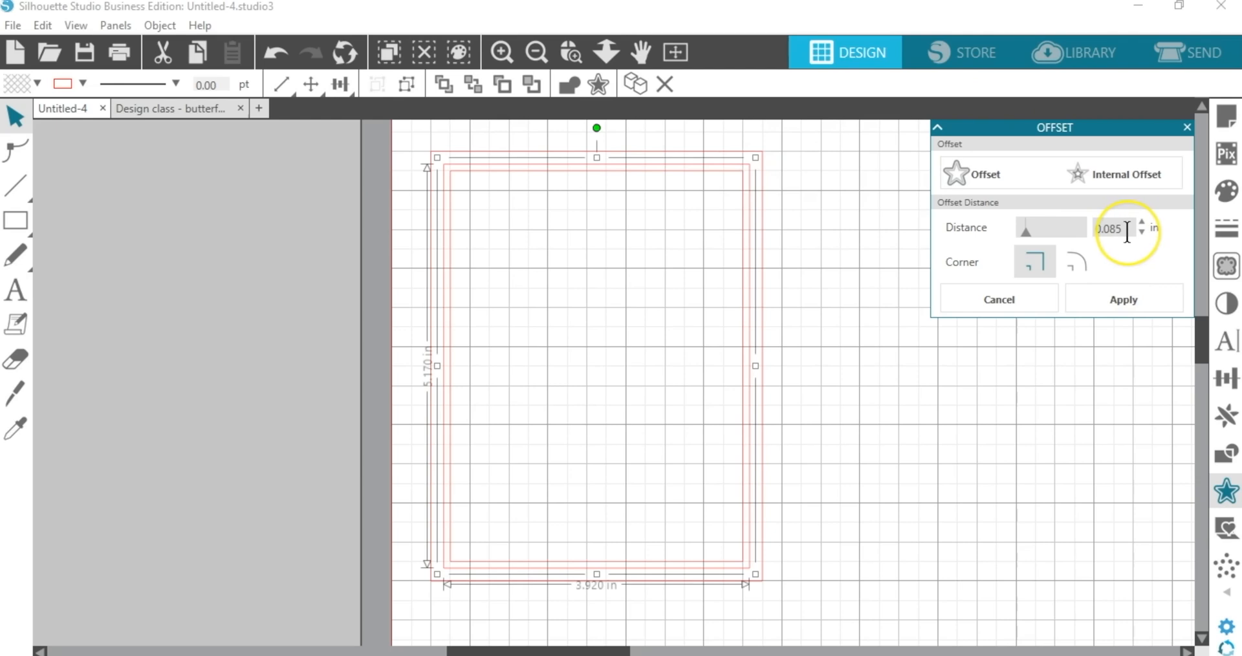
left_click(1127, 302)
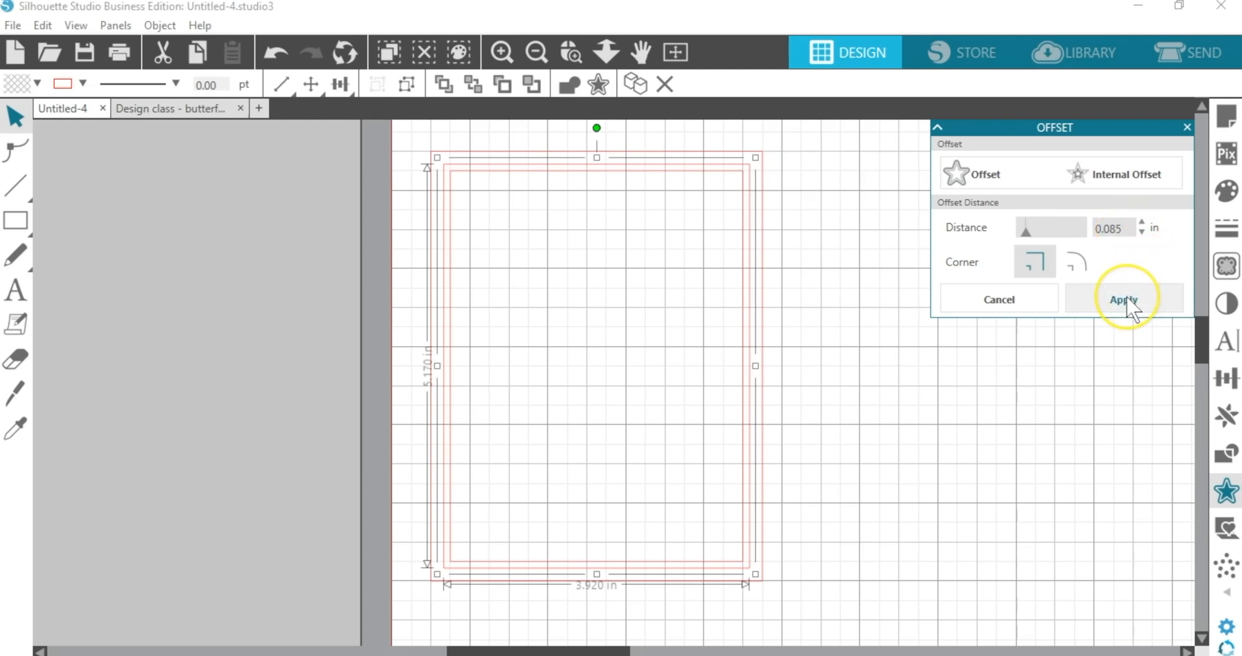
left_click(1129, 305)
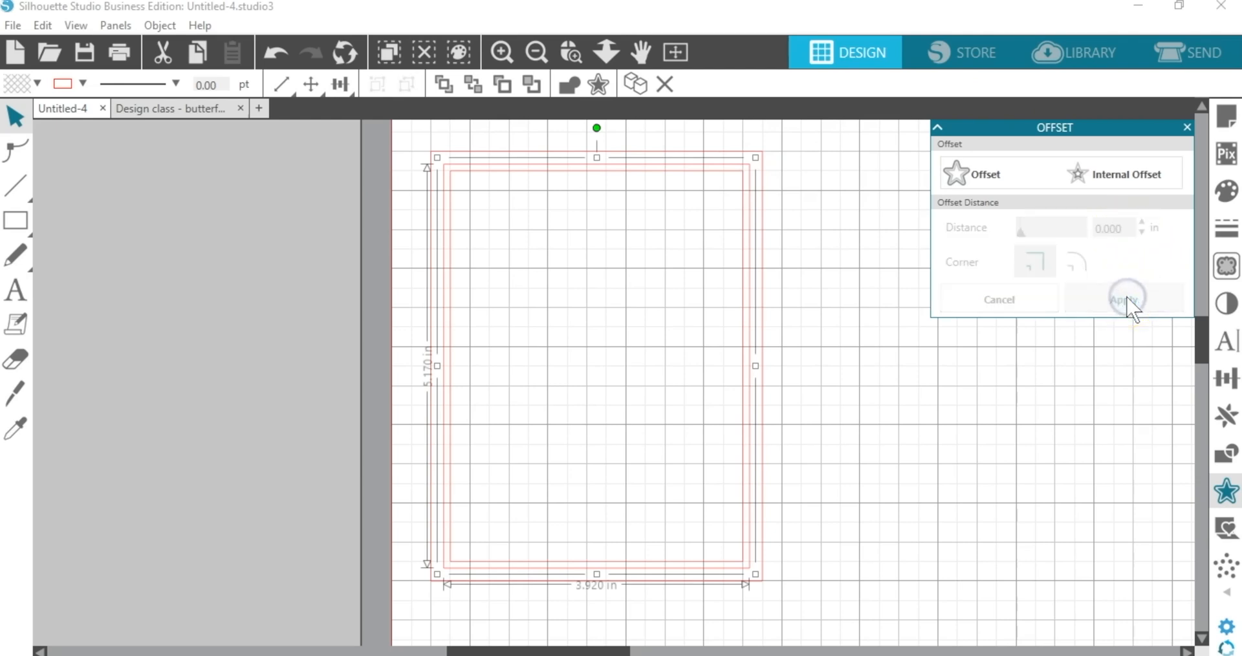
left_click(805, 232)
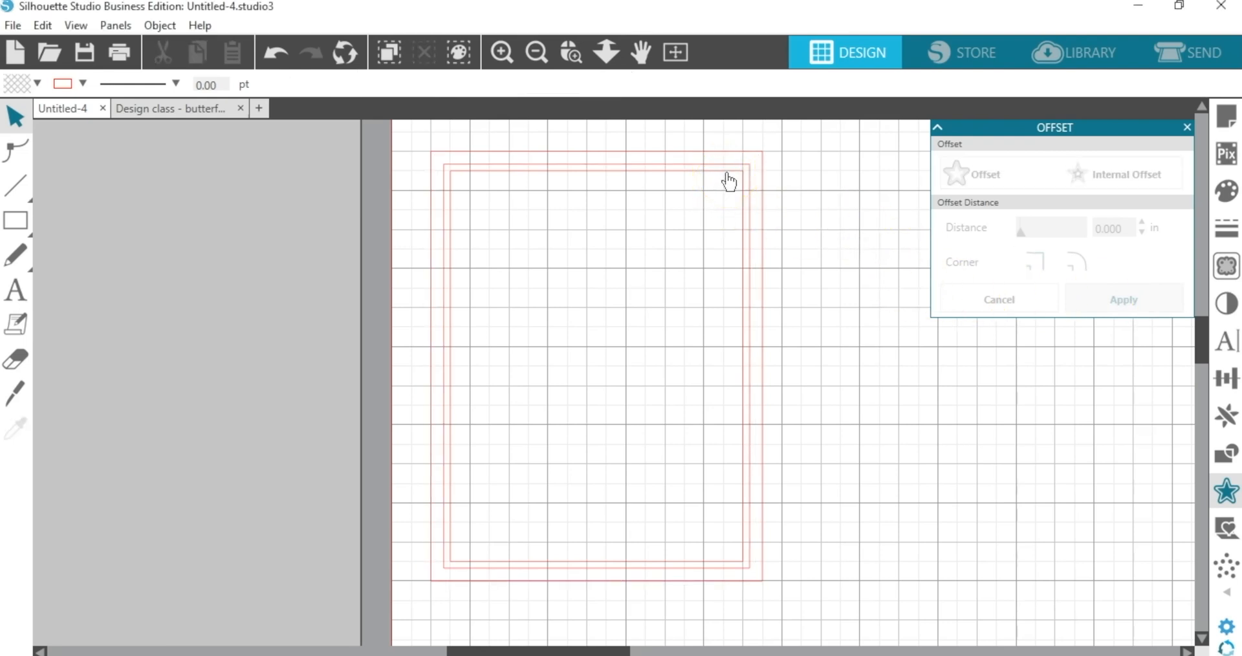
- Fill the innermost rectangle with light grey and the offset rectangle around it with bright blue
left_click(487, 171)
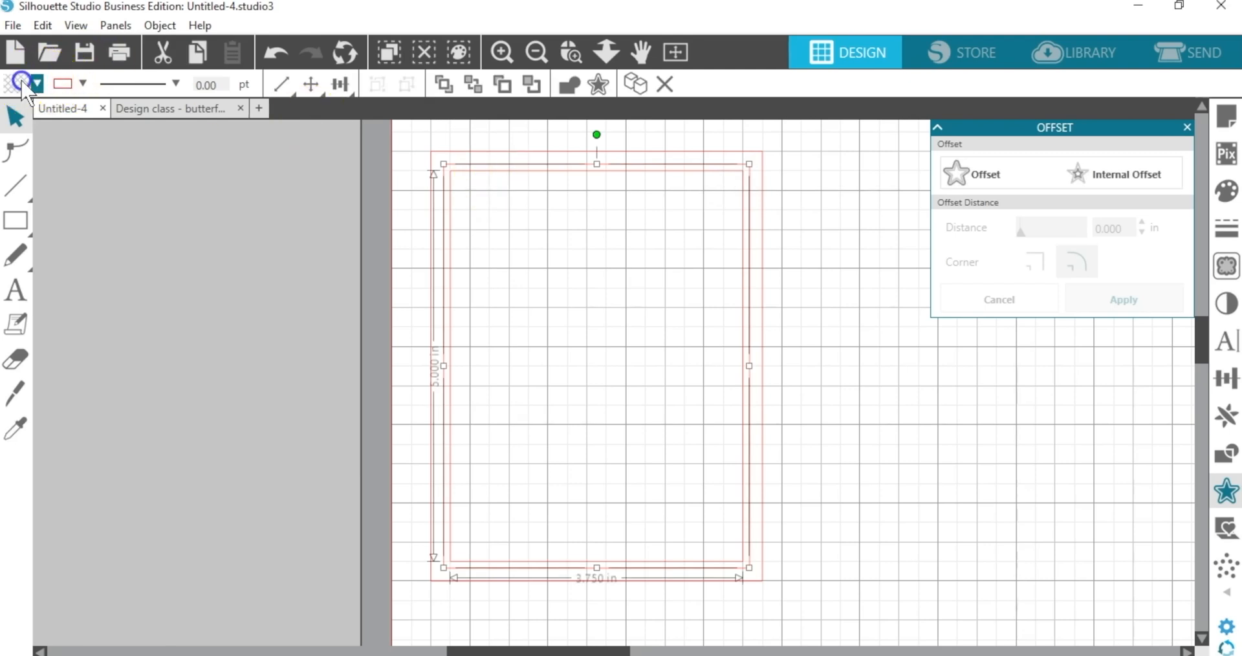
left_click(22, 83)
left_click(88, 104)
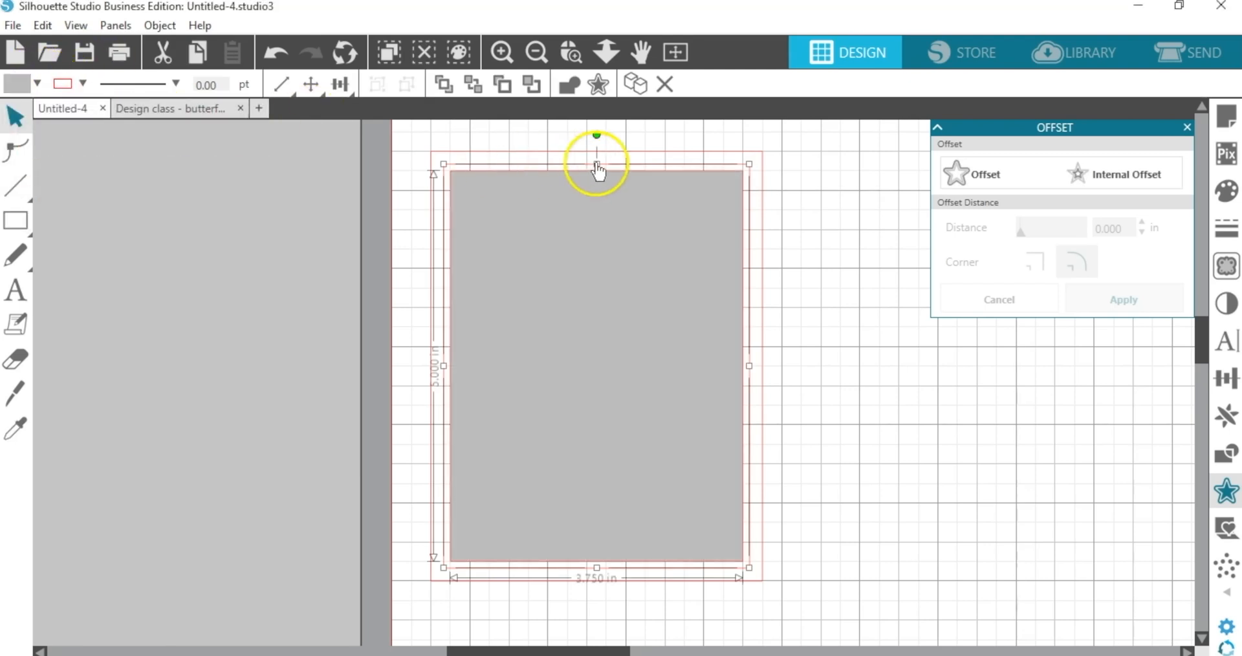
left_click(751, 183)
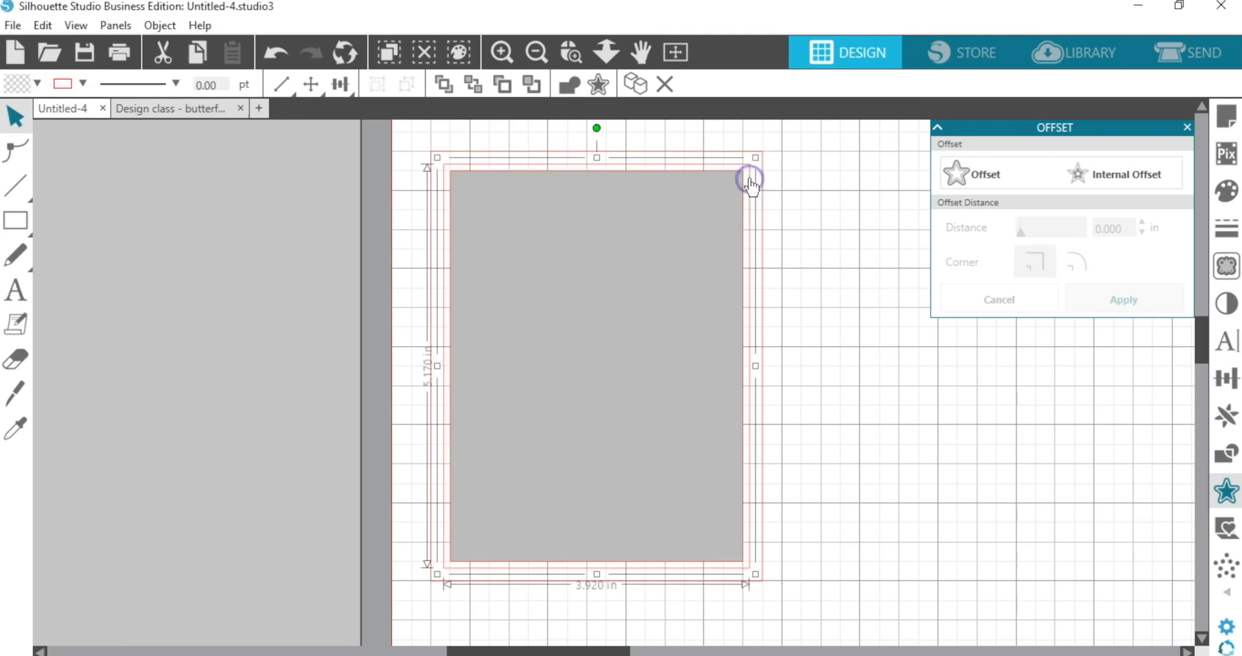
left_click(23, 83)
left_click(171, 154)
- Fill the outermost rectangle with grey sampled from the innermost one and move the nested layers off the page, beside its left edge
left_click(762, 167)
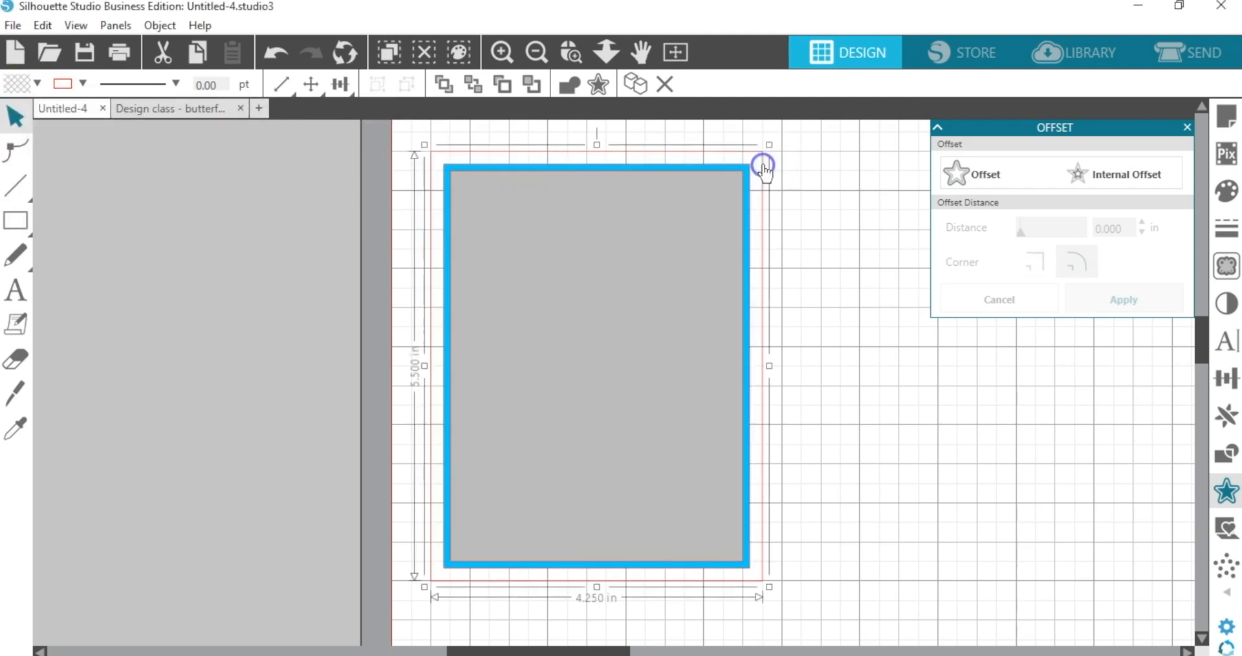
left_click(36, 83)
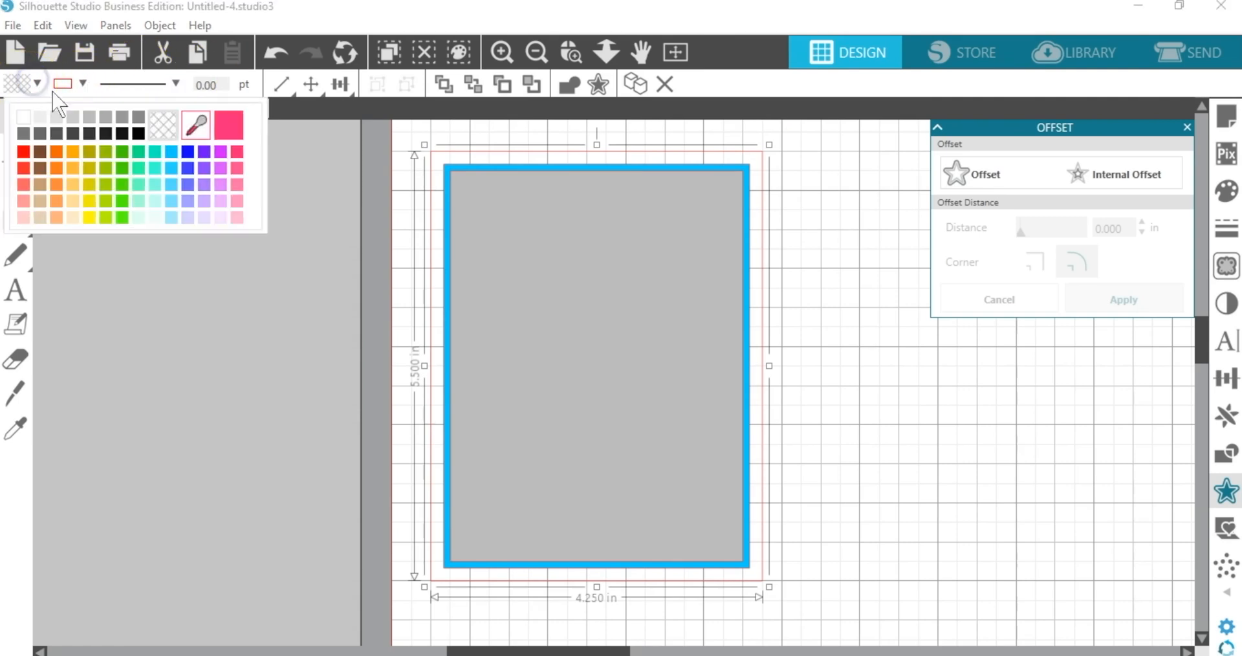
left_click(197, 126)
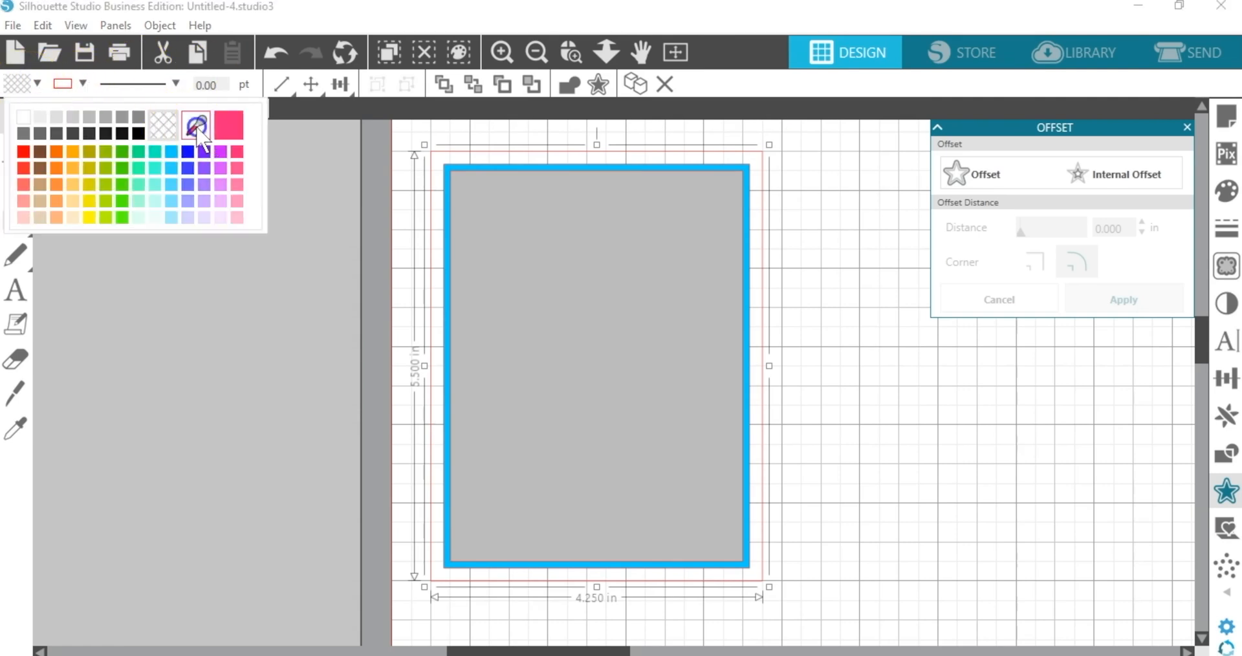
left_click(606, 227)
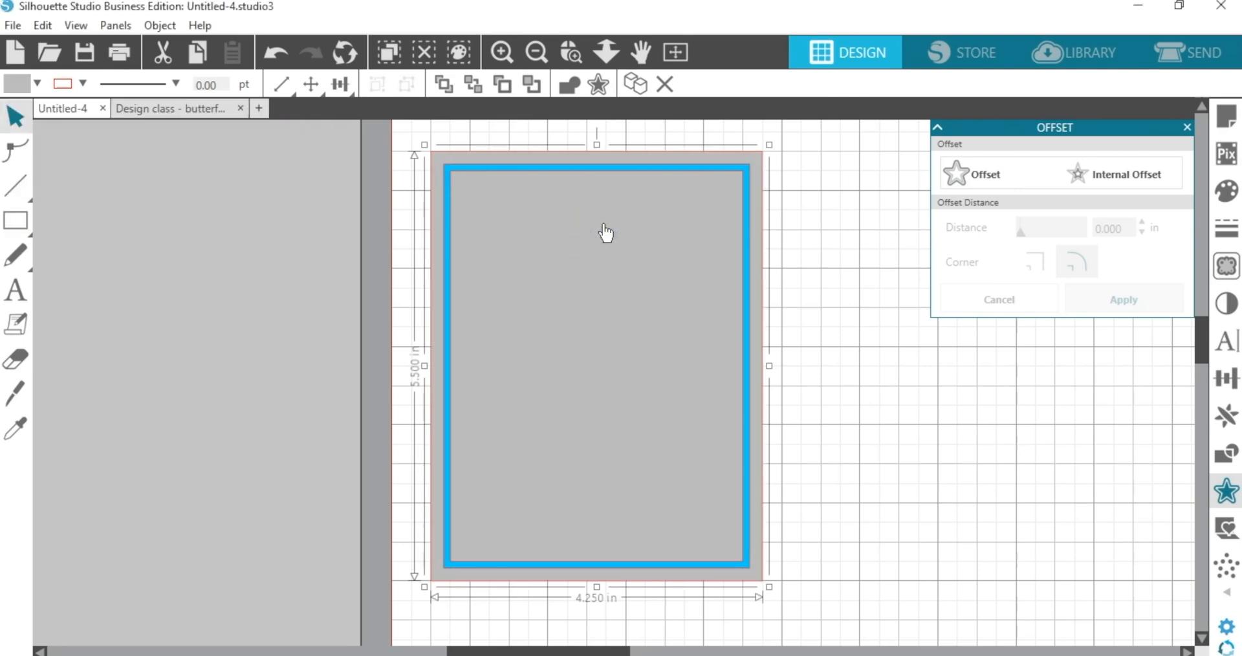
left_click(676, 51)
left_click_drag(541, 270, 315, 266)
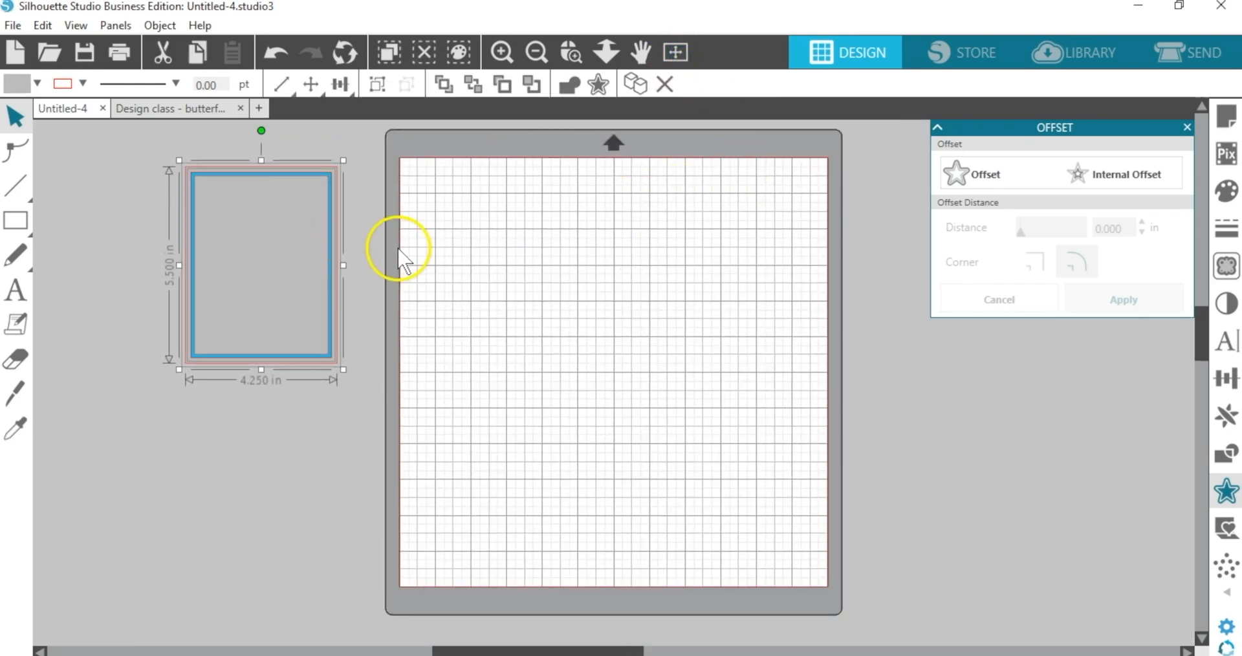
- Draw an 8.5 x 5.5 in rectangle one inch in from the page's upper-left corner
left_click(19, 220)
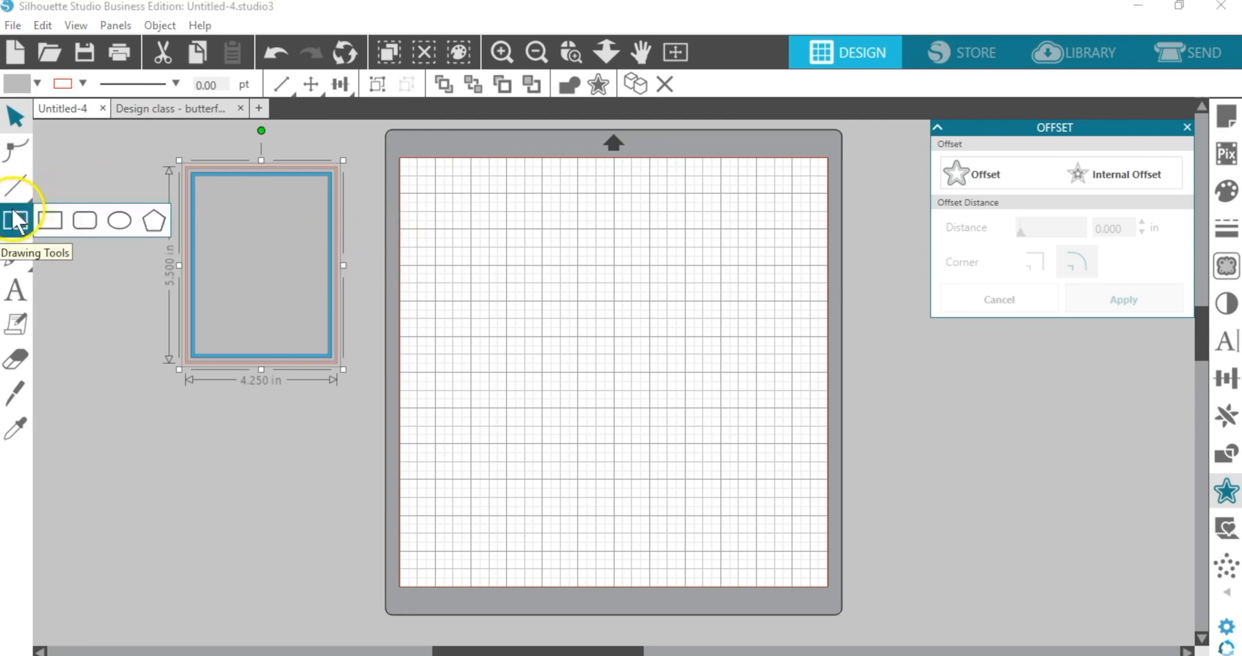
left_click(45, 223)
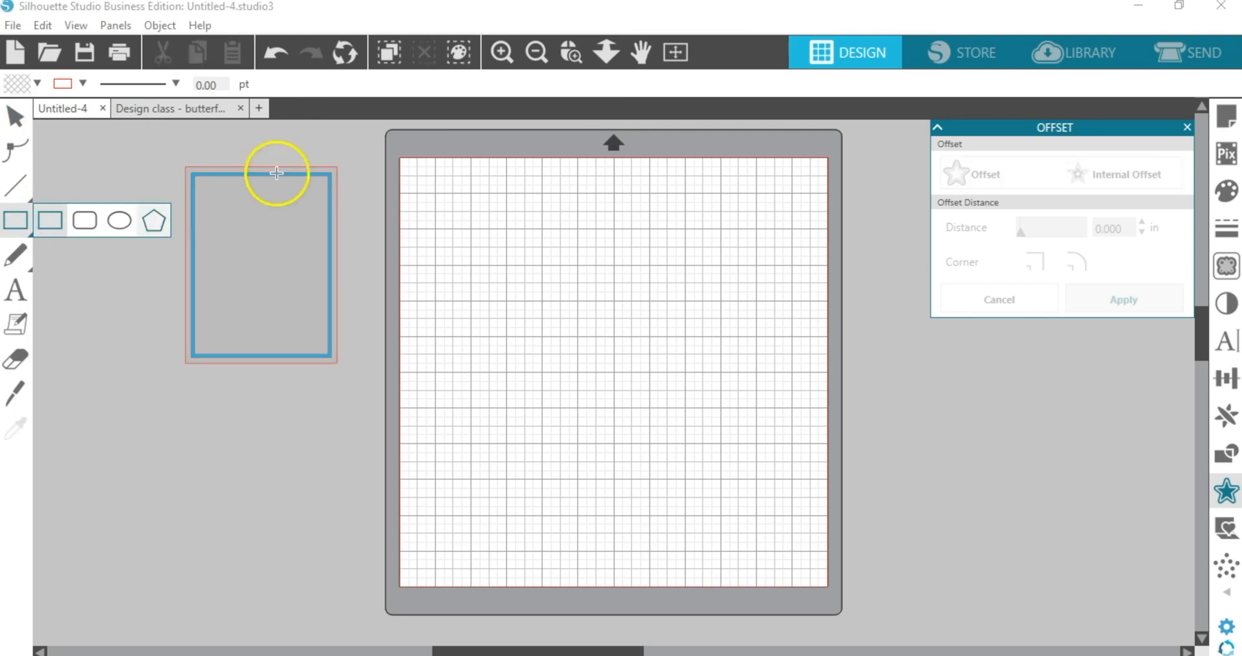
mouse_move(433, 194)
left_mouse_down()
mouse_move(759, 210)
mouse_move(740, 214)
mouse_move(739, 390)
left_mouse_up()
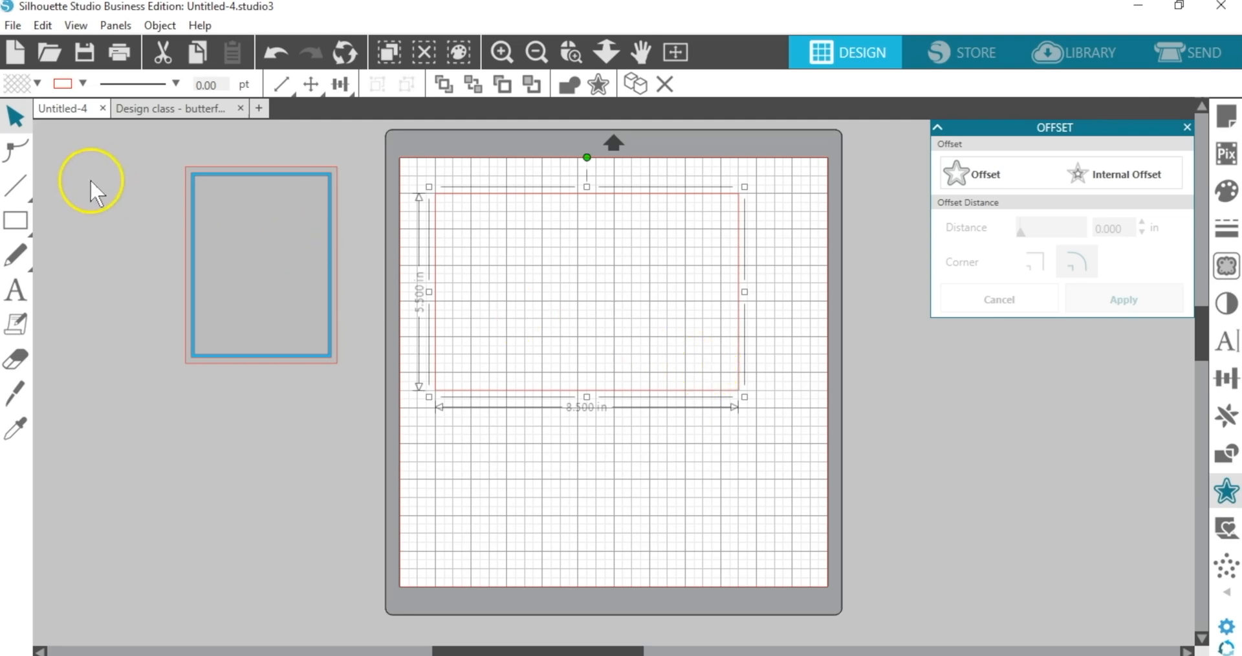
- Draw a 5.5 in vertical fold line down the middle of the new rectangle and give it a dashed line style
mouse_move(26, 178)
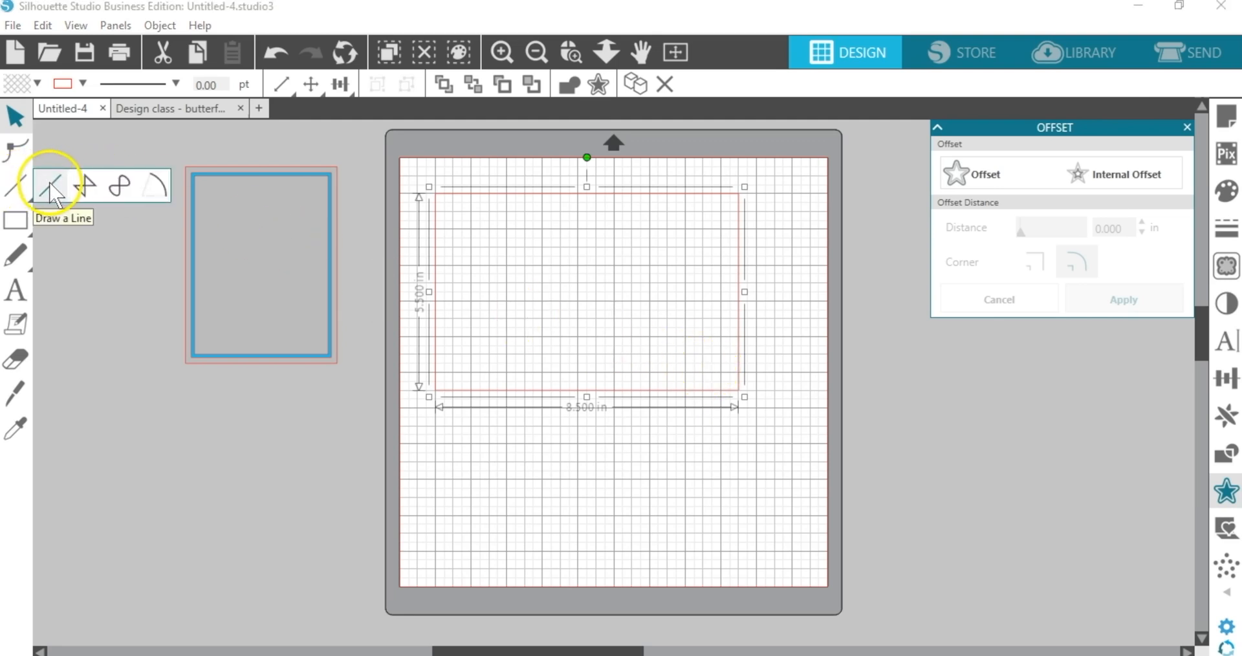
left_click(50, 185)
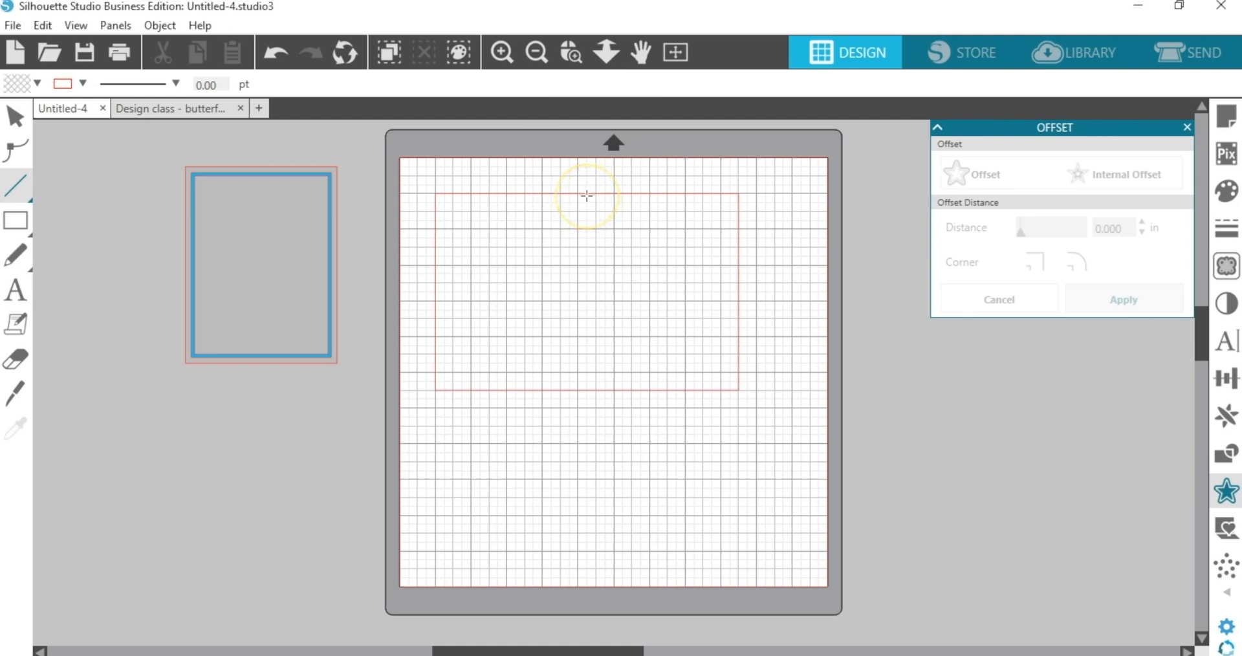
left_click_drag(587, 196, 585, 390)
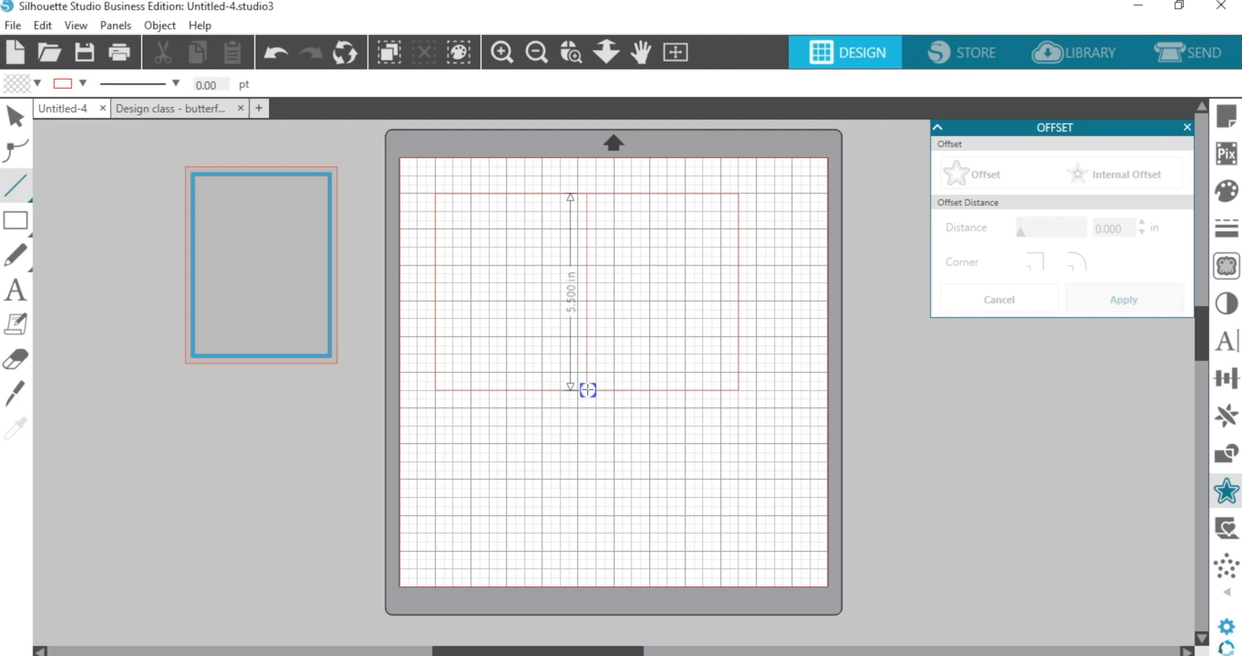
left_click_drag(587, 390, 588, 390)
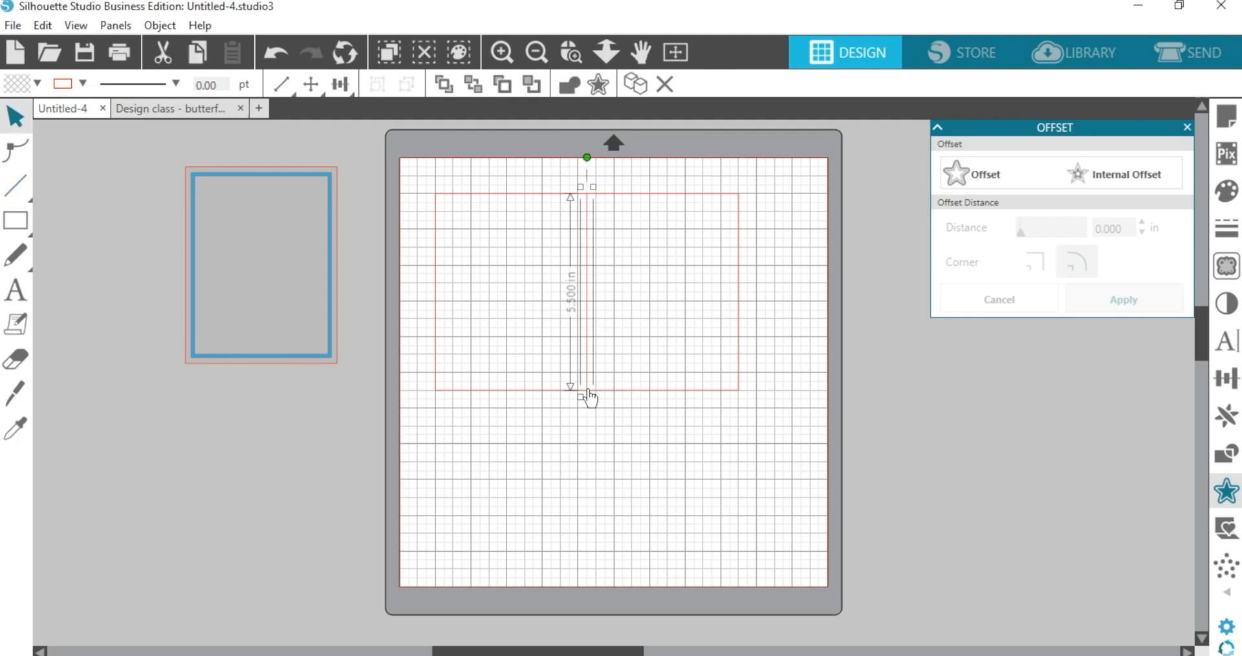
left_click(176, 83)
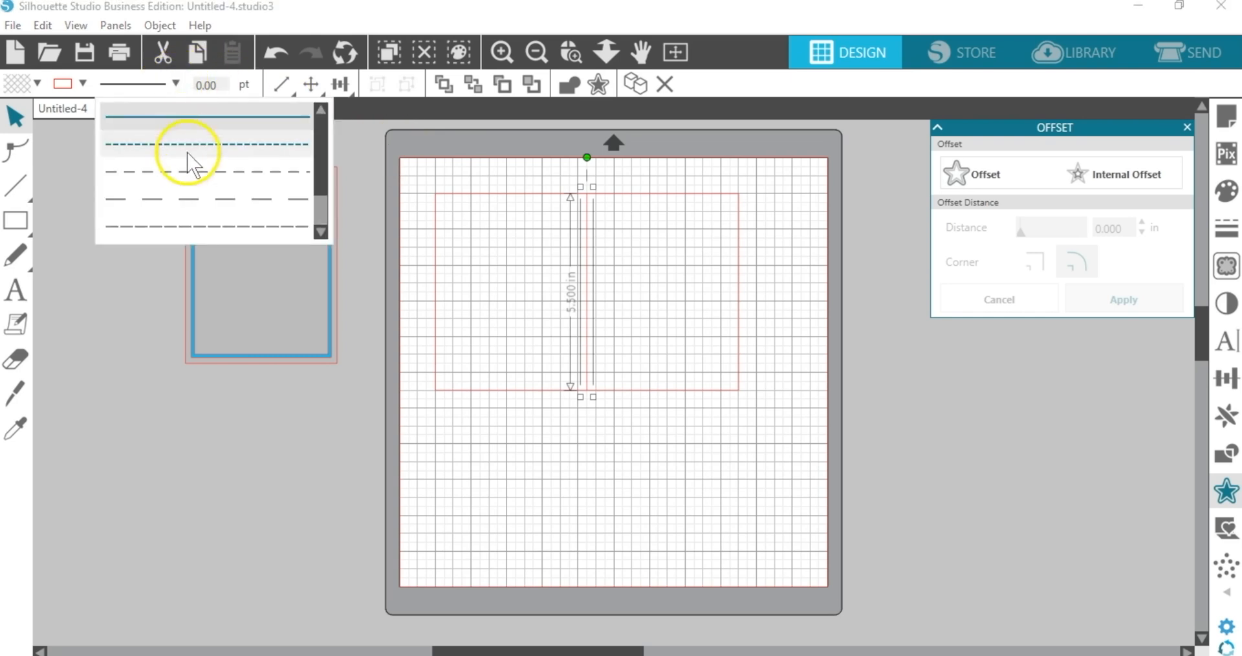
left_click(180, 172)
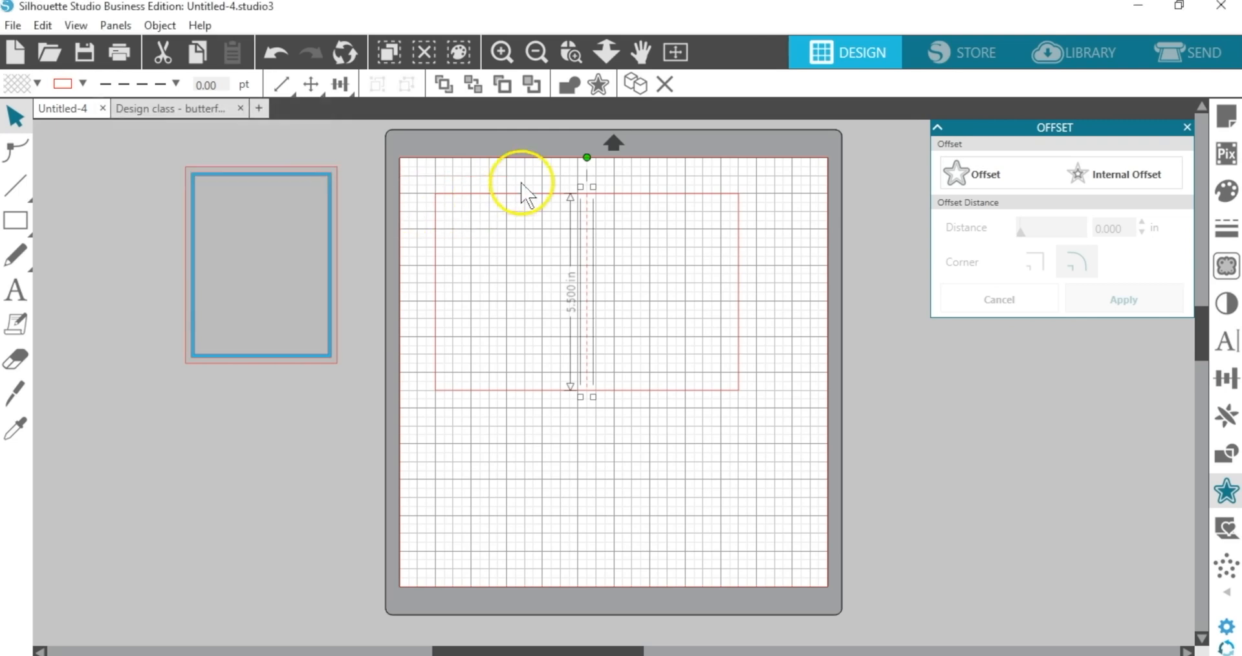
- Align the centres of the dashed fold line and the 8.5 x 5.5 in rectangle, check the alignment up close, and group them
left_click_drag(528, 171, 616, 247)
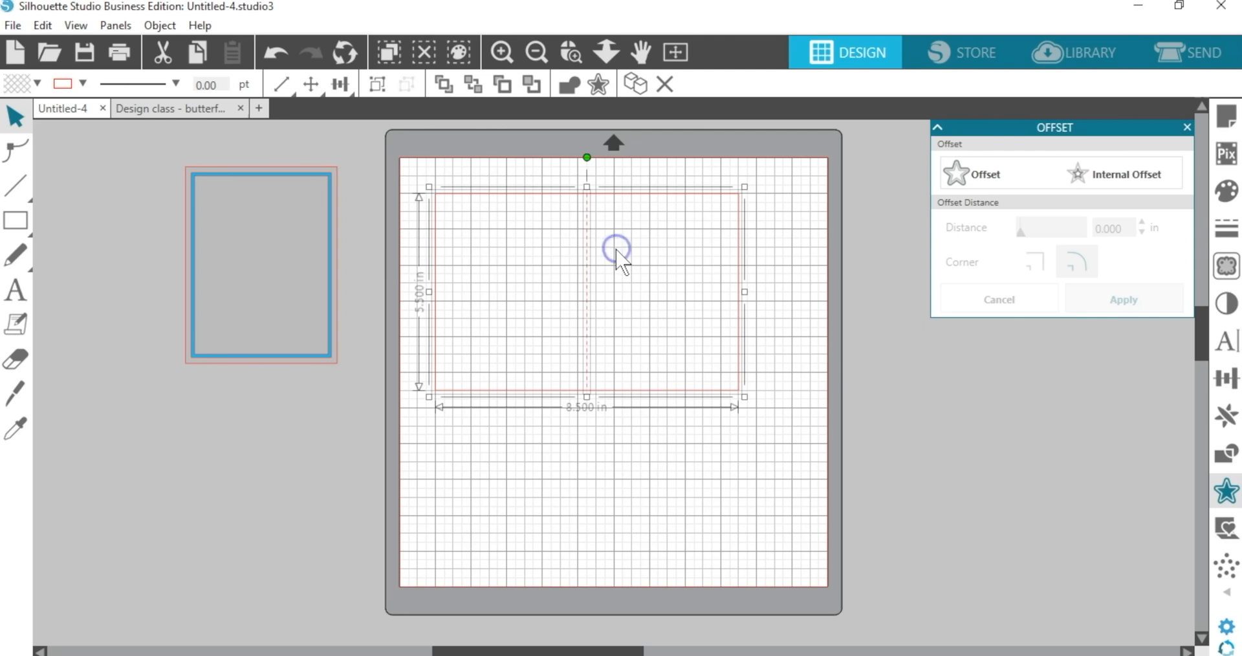
left_click(343, 86)
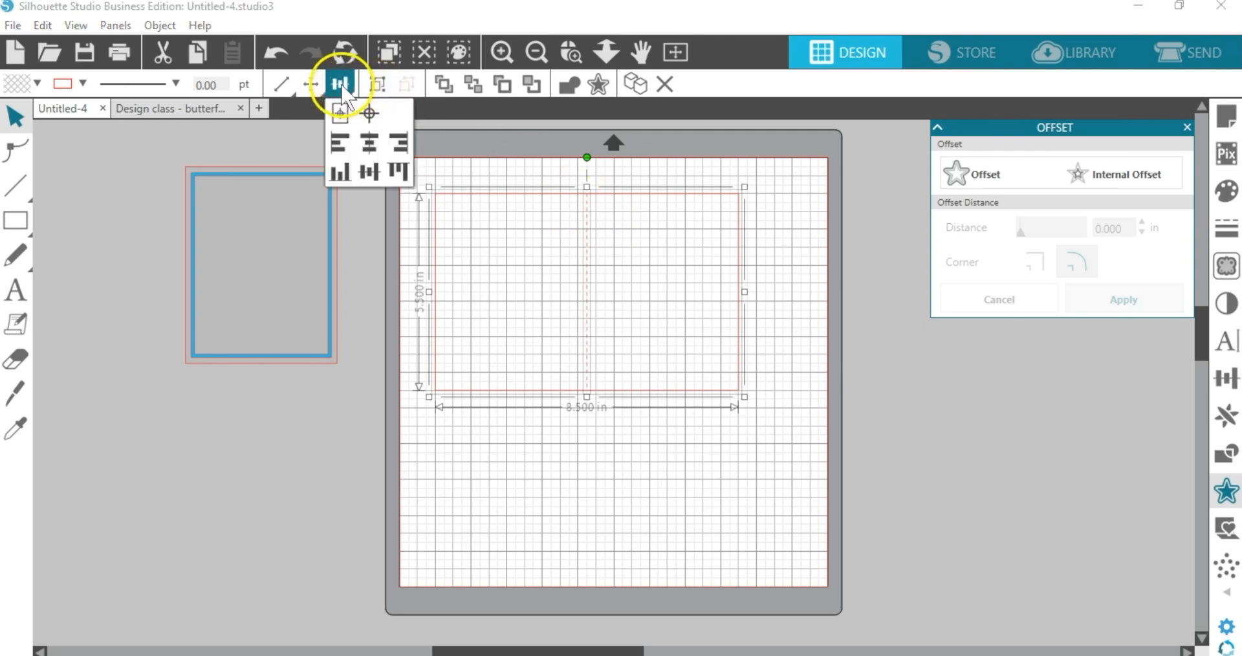
left_click(370, 115)
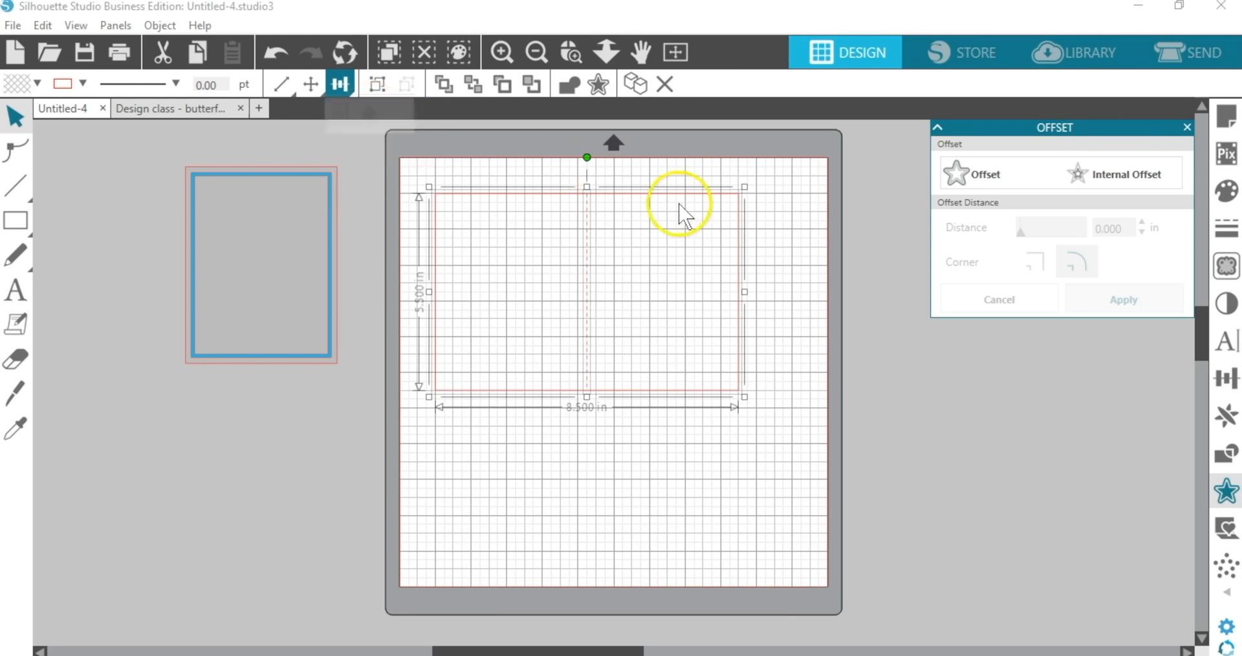
left_click(571, 52)
left_click_drag(563, 165, 652, 290)
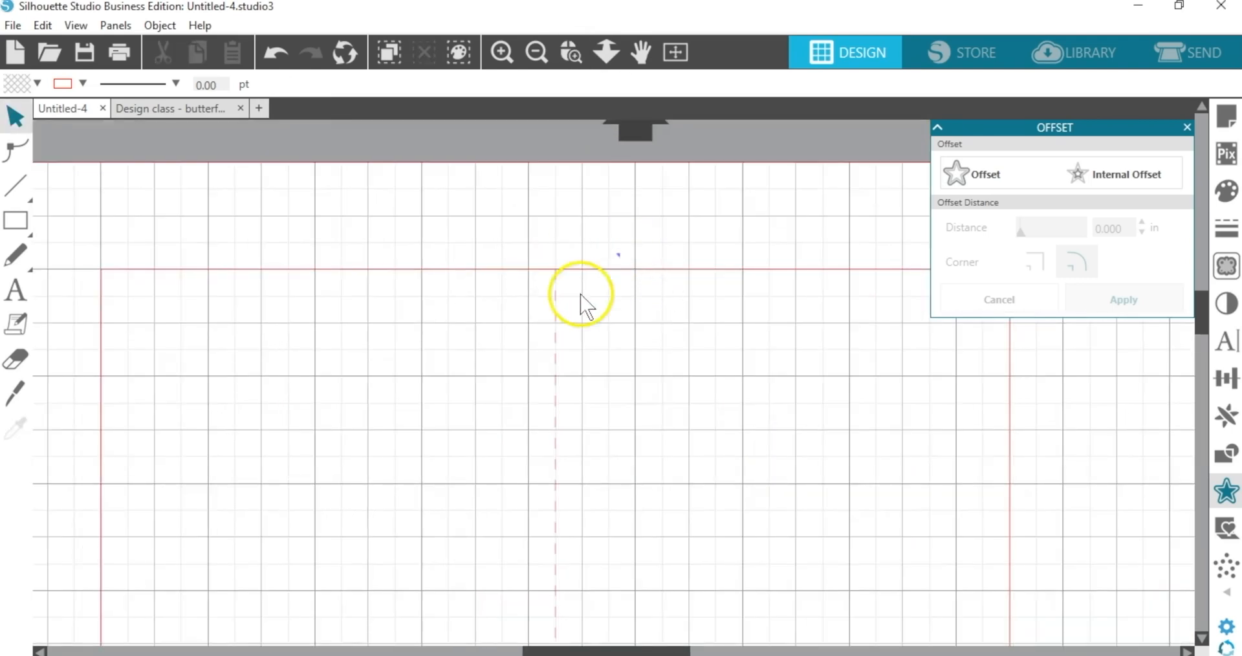
scroll(630, 338, "down", 5)
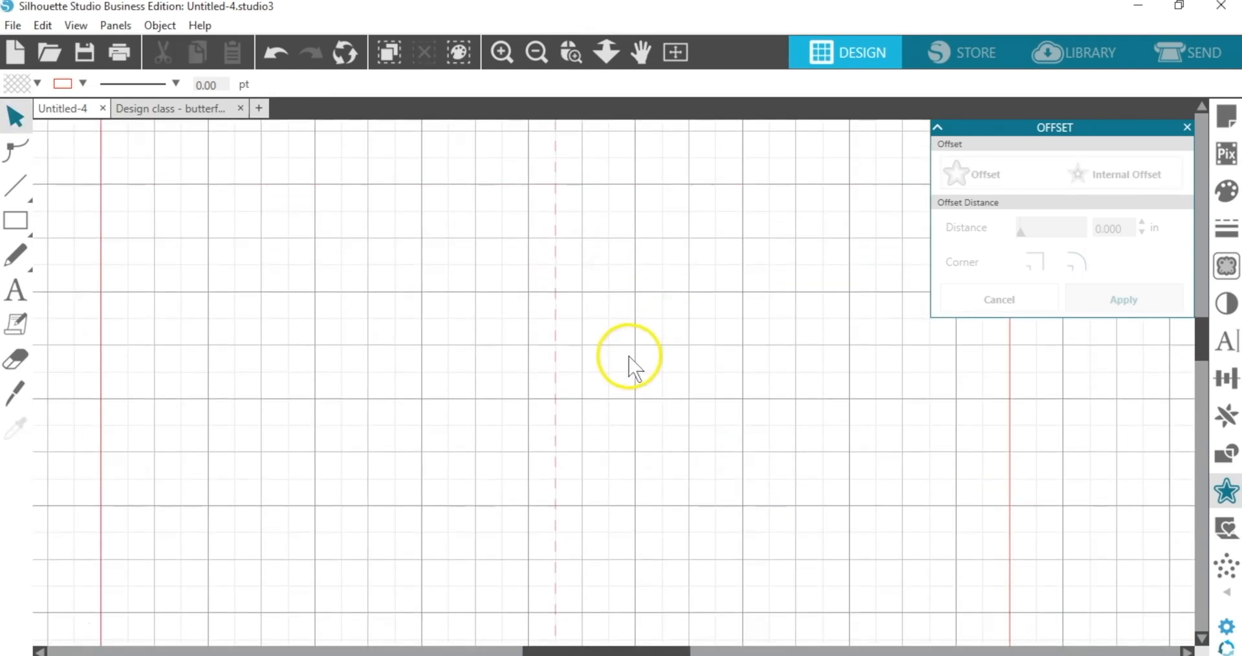
left_click(675, 52)
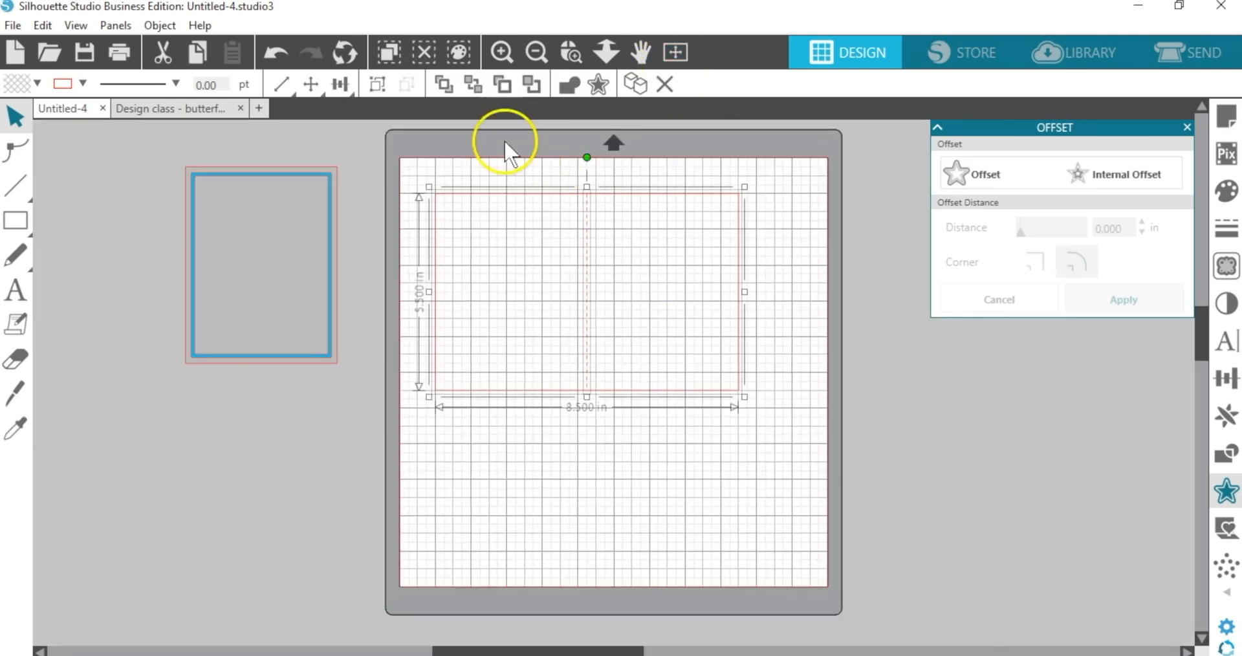
left_click(379, 85)
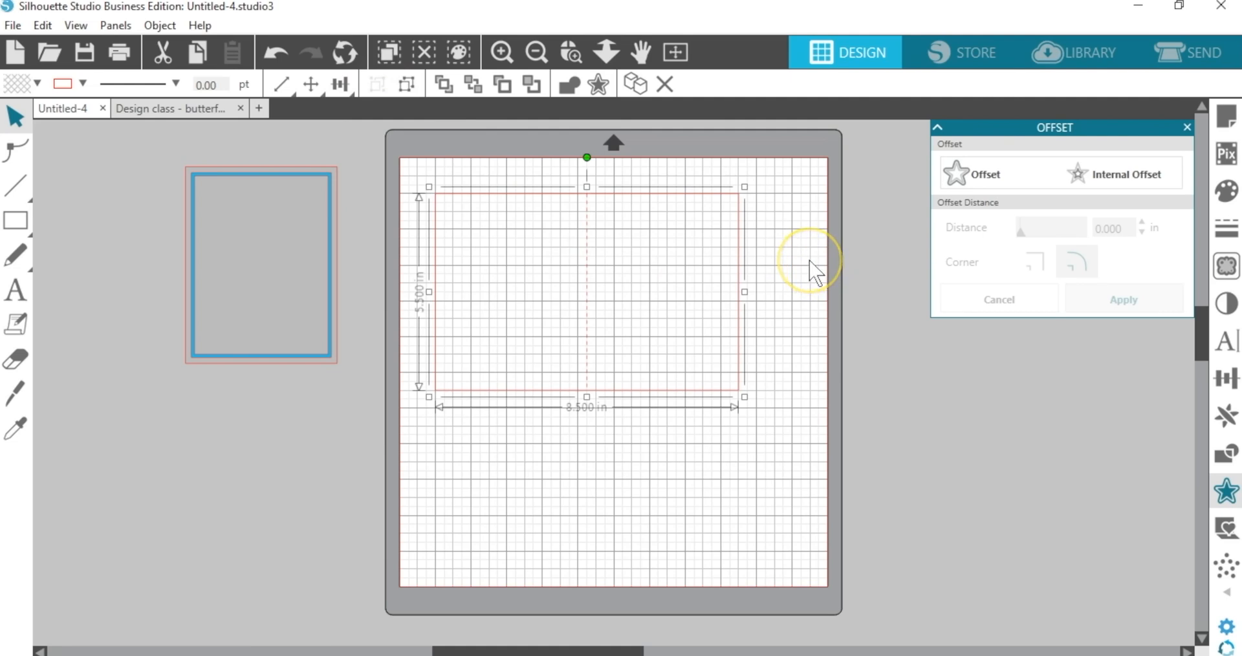
- Turn off snap to grid and lighten the grid lines to a light grey
left_click(1227, 116)
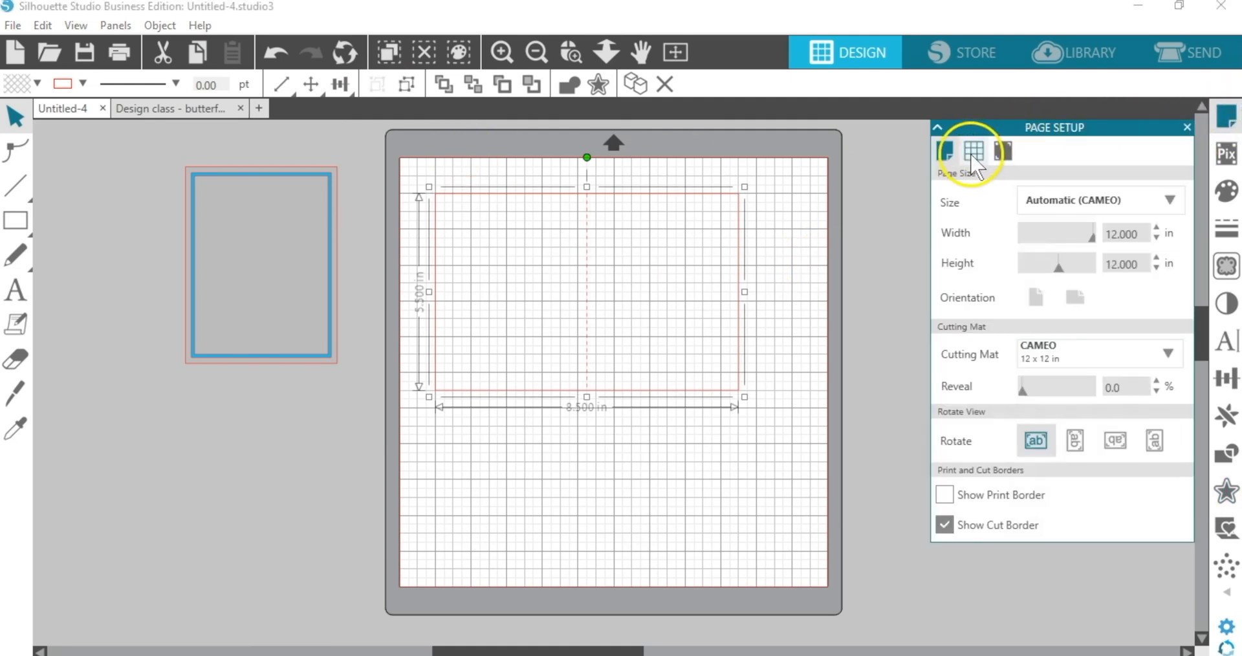
left_click(973, 153)
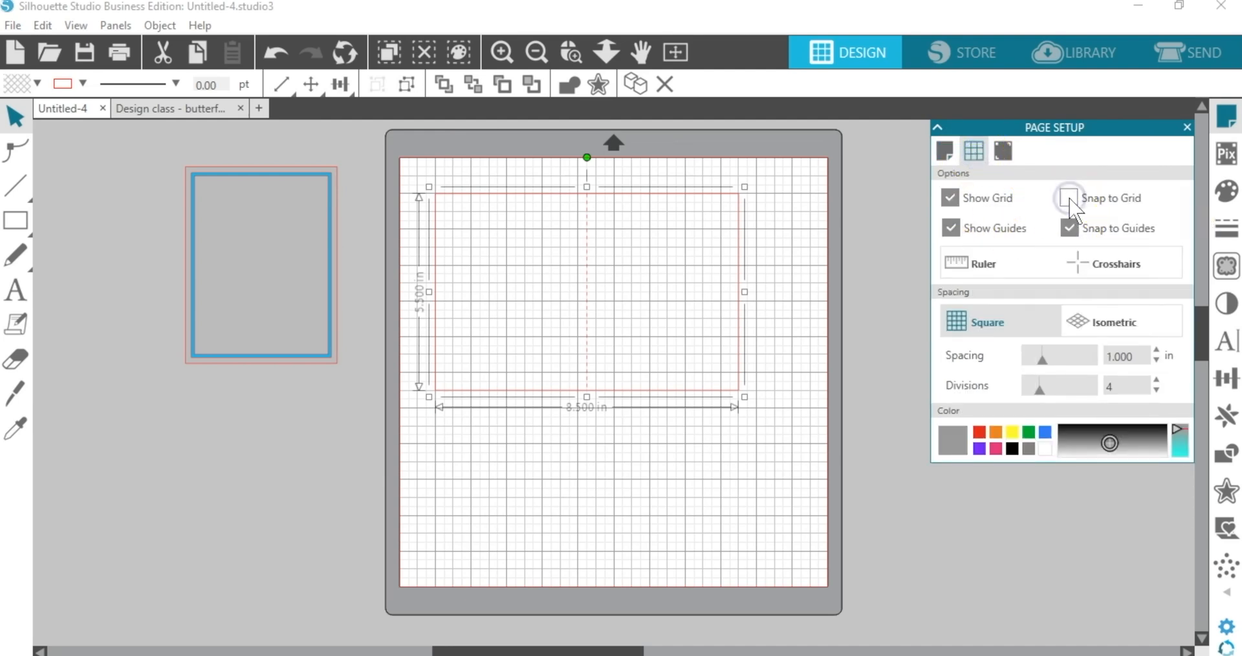
left_click_drag(1108, 445, 1106, 449)
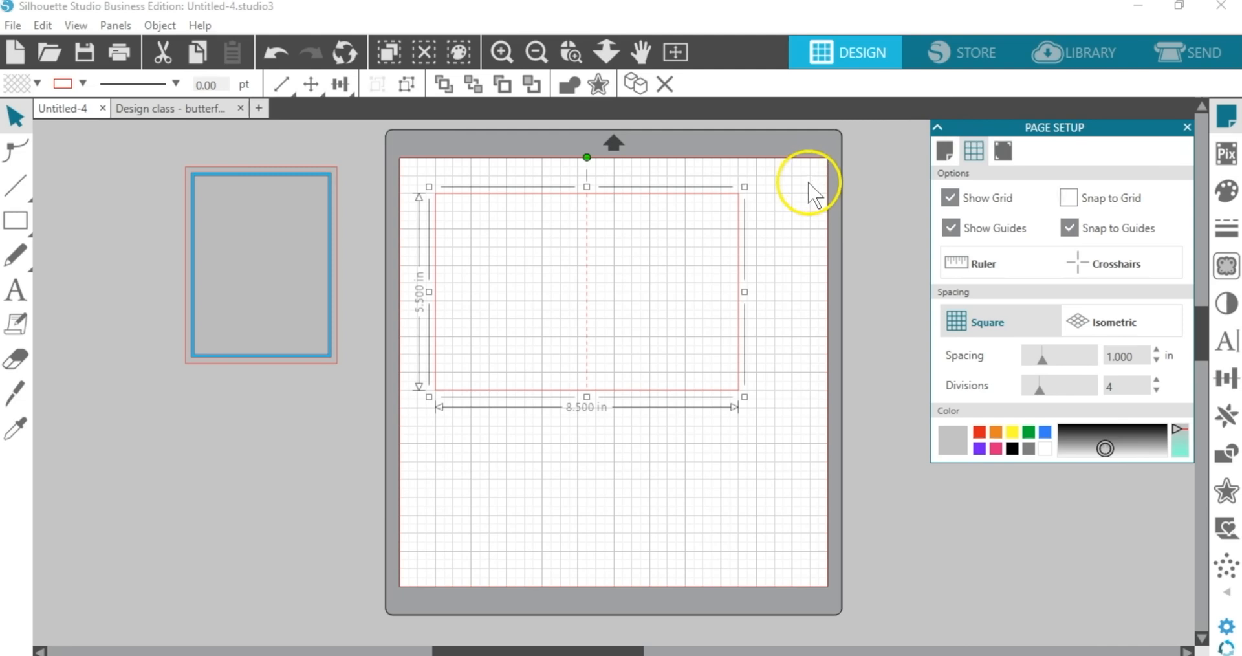
- Toggle the page grid's visibility and leave the grid hidden
left_click(950, 199)
left_click(951, 200)
key("g")
key("g")
key("g")
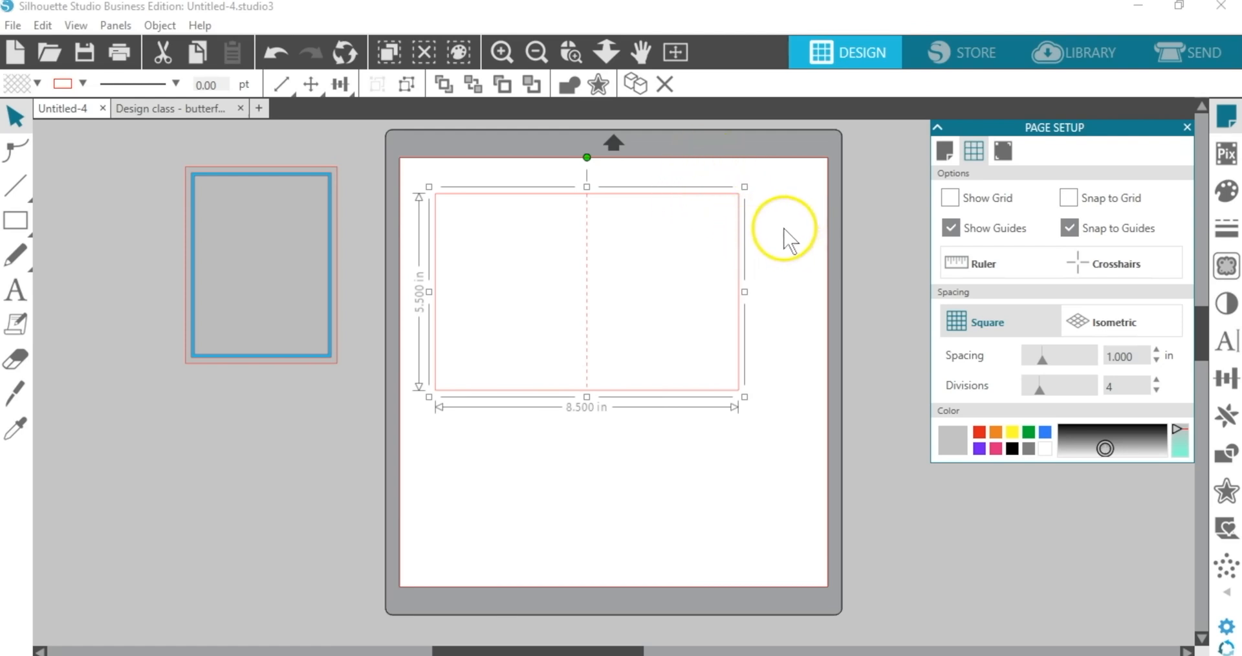
- Add the text "Thank You" below the folding card base
left_click(18, 297)
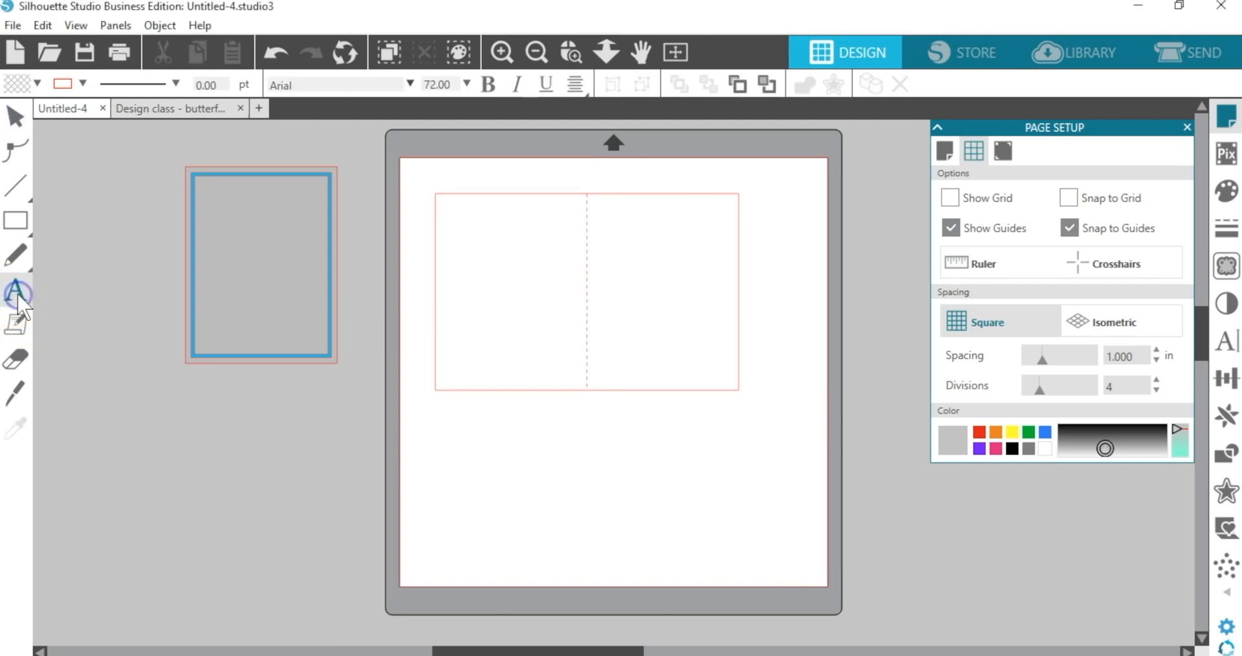
left_click(427, 440)
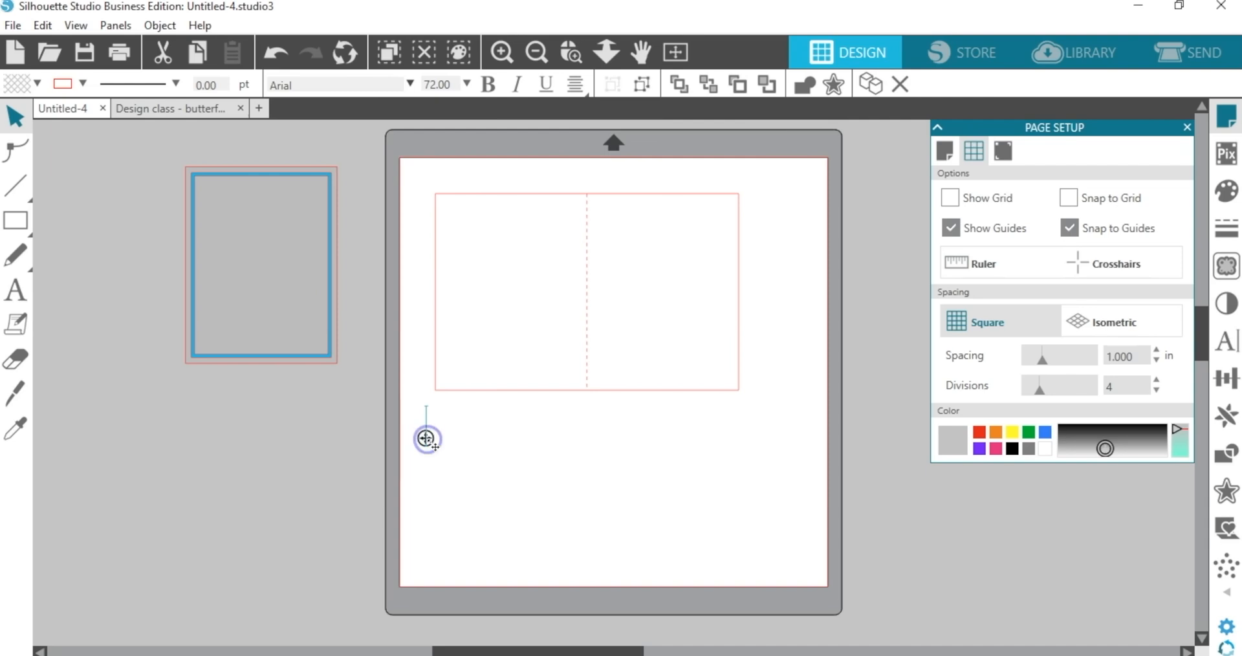
left_click(485, 441)
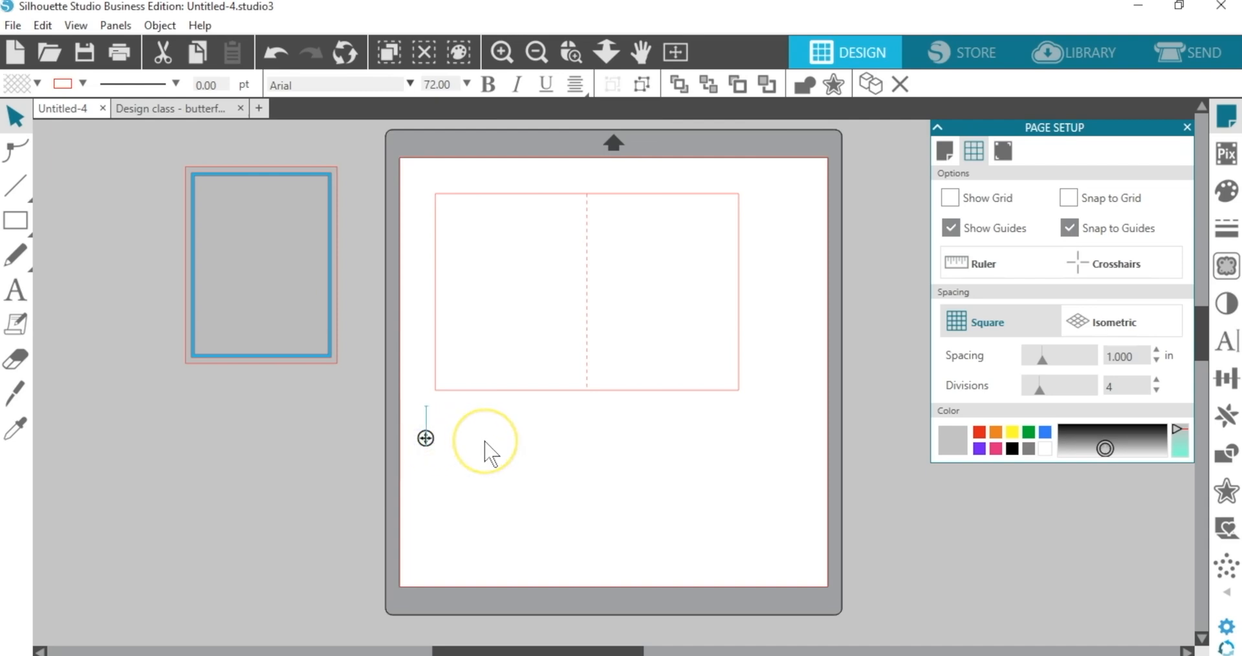
type("Thank")
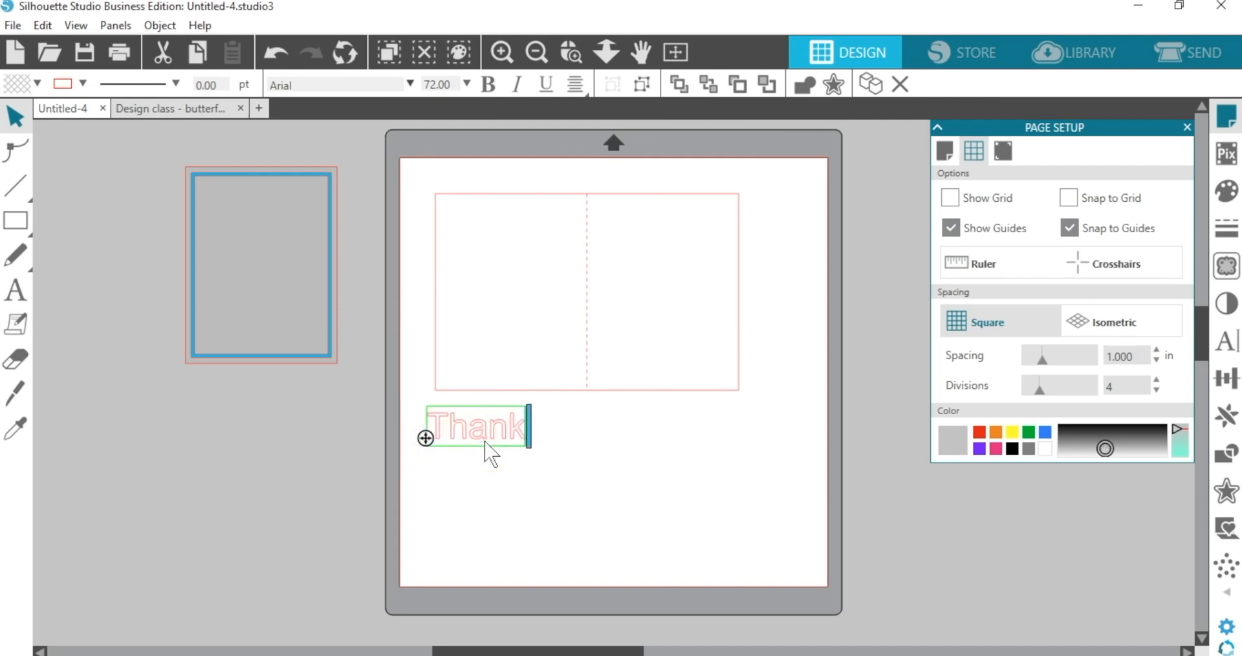
type(" You")
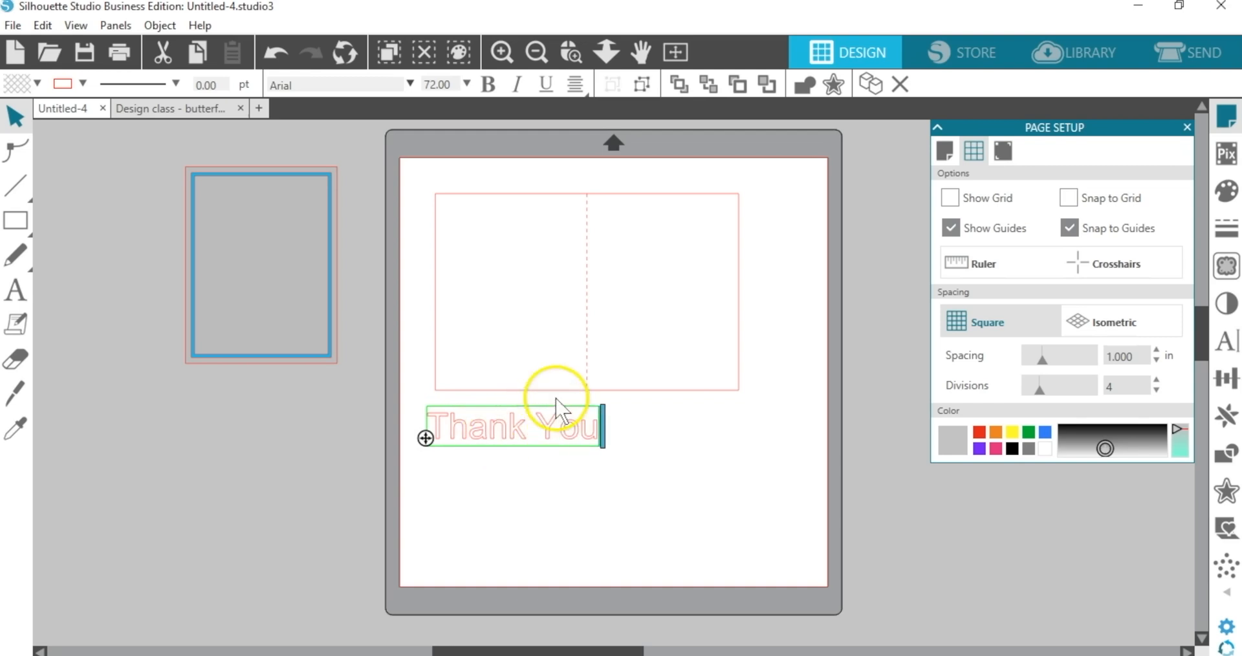
- Change the font of the "Thank You" text to Salma
left_click(1226, 341)
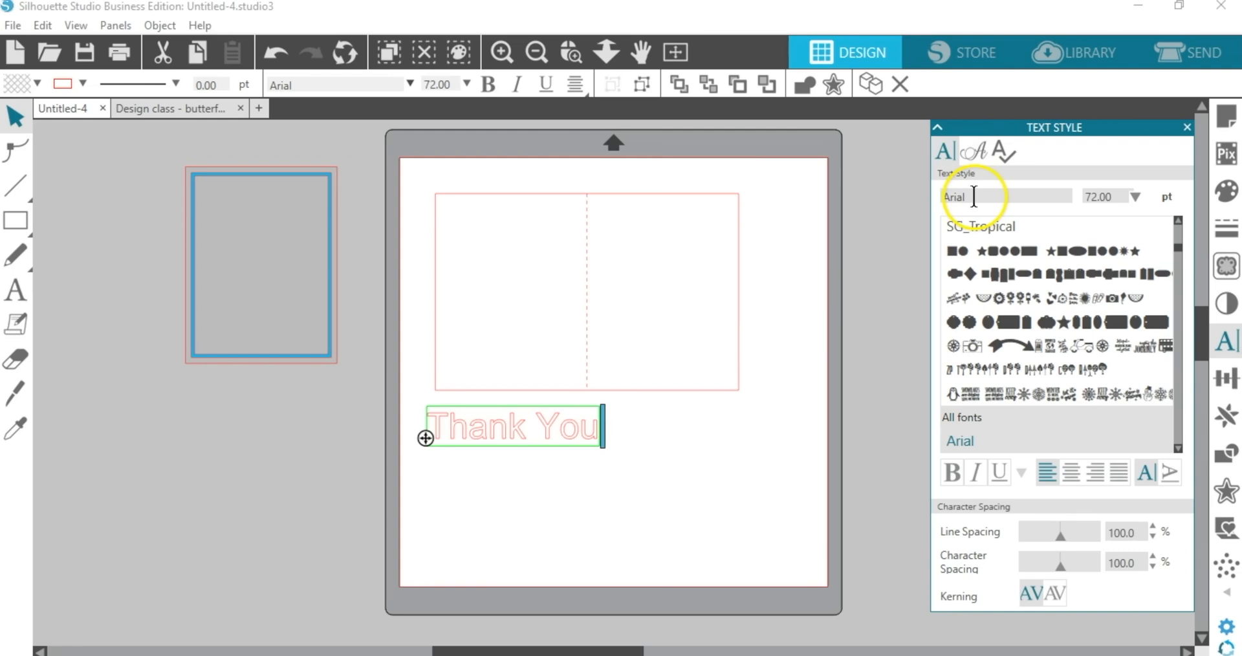
left_click(624, 428)
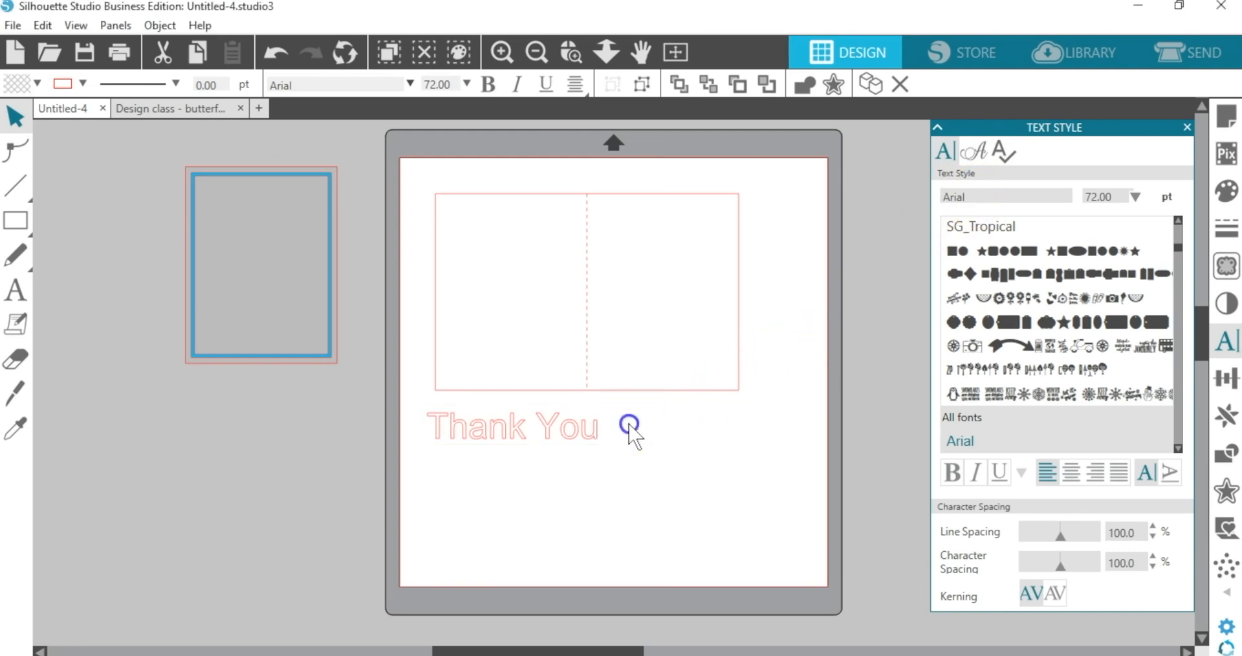
left_click(584, 429)
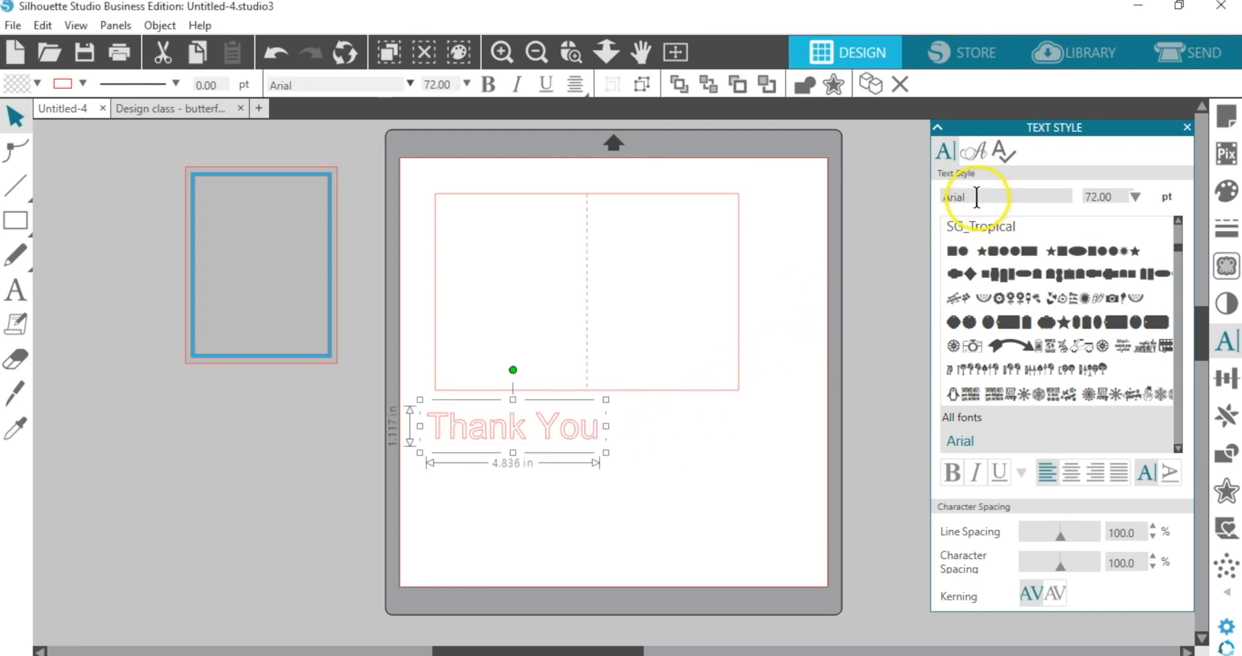
left_click_drag(1054, 194, 913, 198)
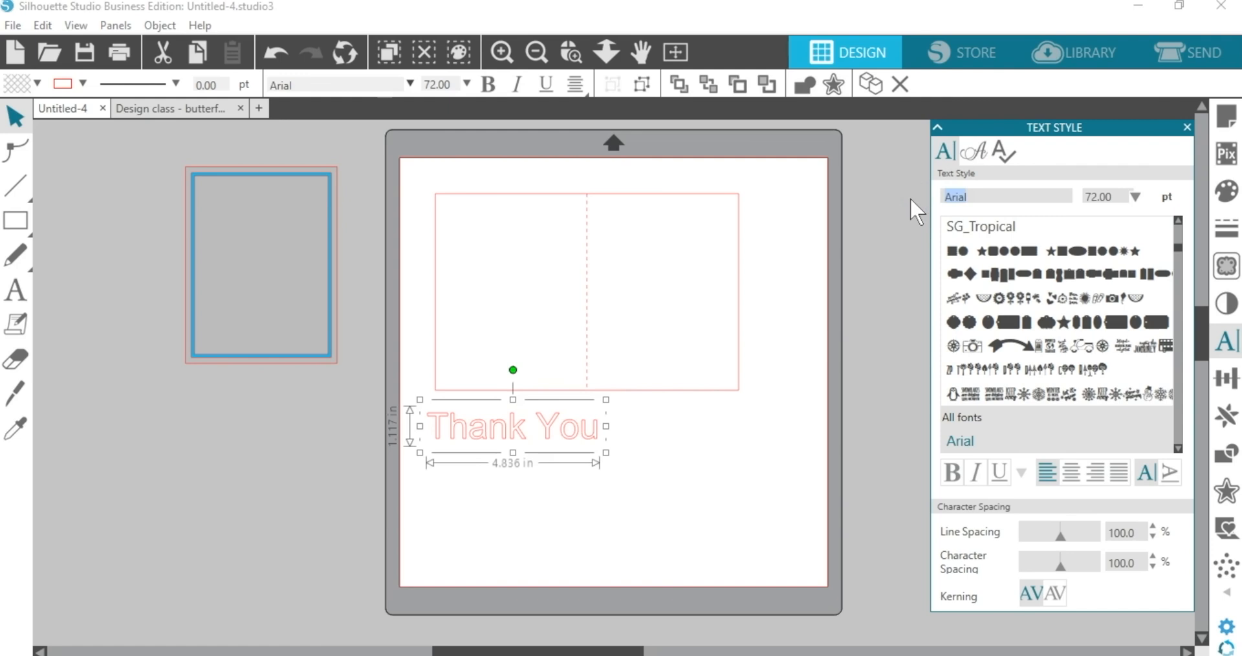
type("Salma")
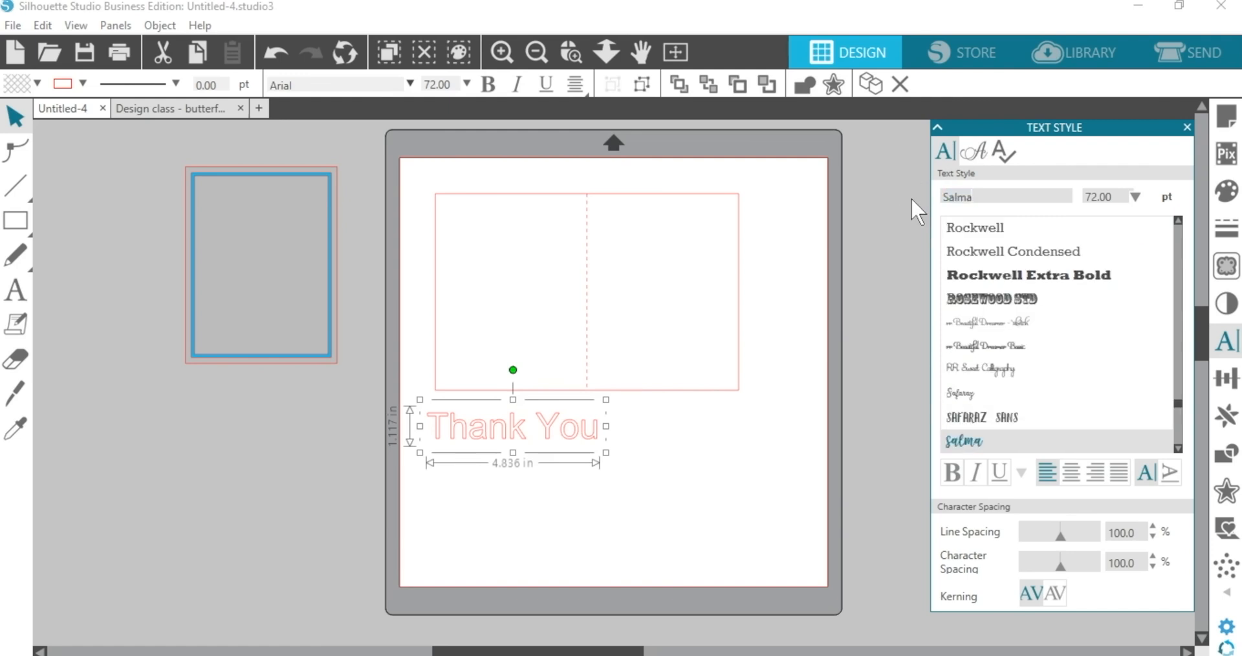
key("Return")
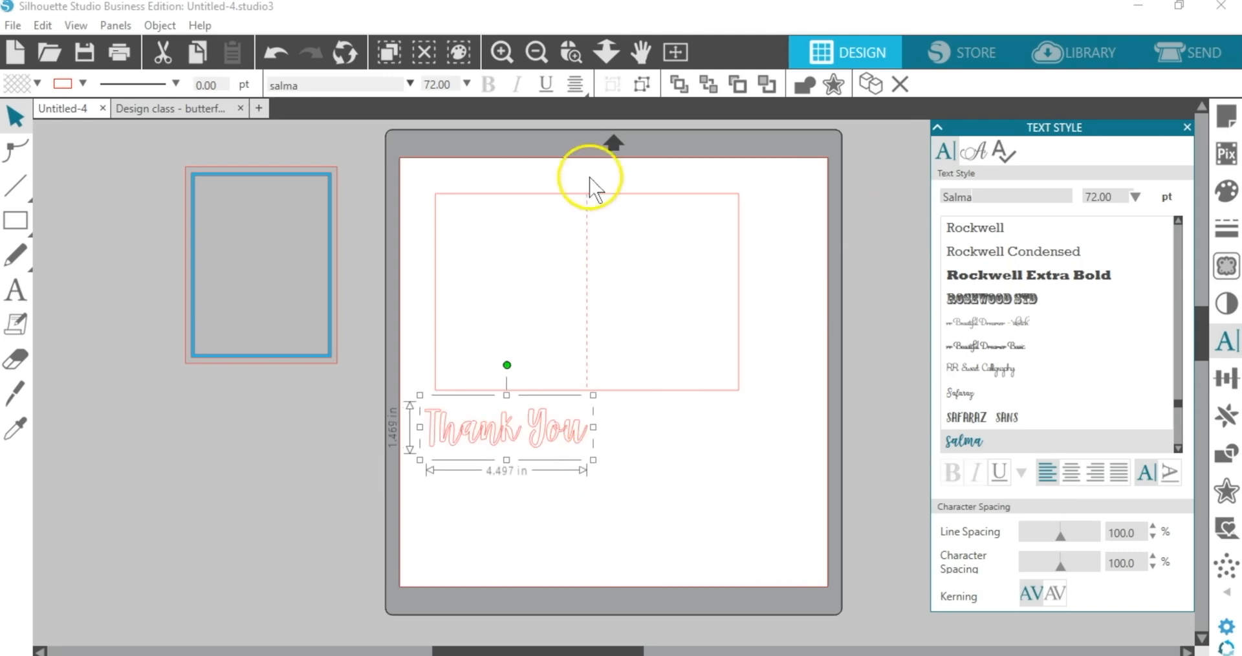
- Scale the "Thank You" text down proportionally to about 3.1 in wide
left_click(572, 58)
left_click_drag(362, 329, 680, 506)
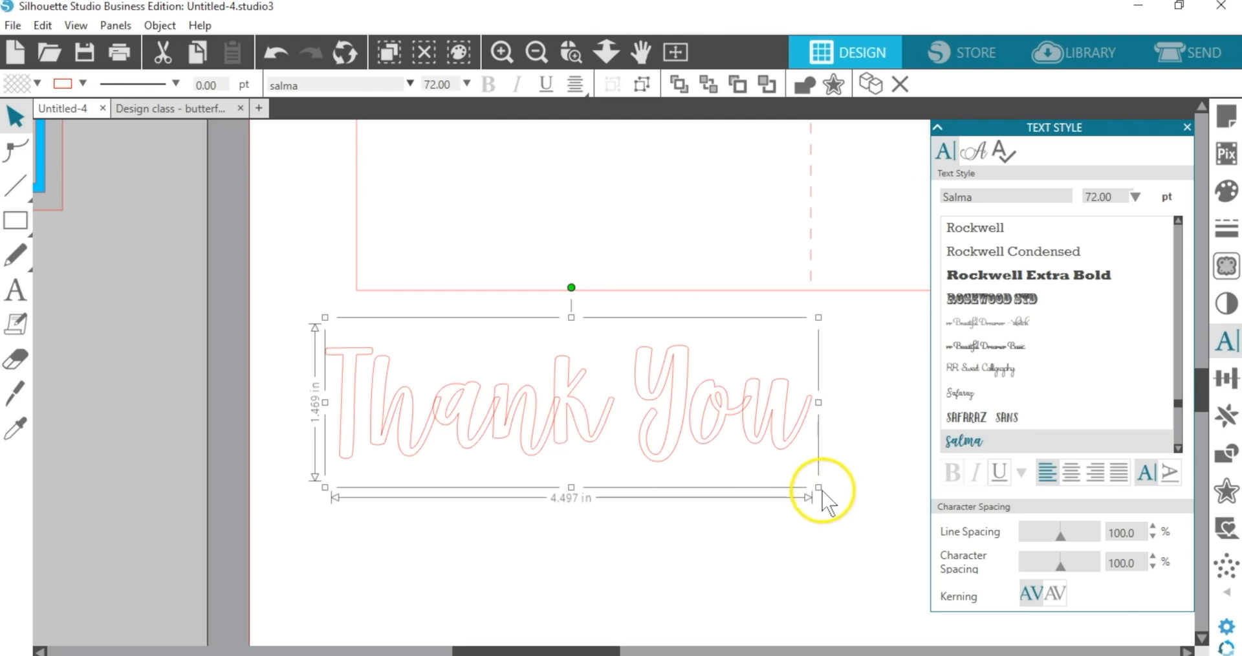
left_click_drag(818, 487, 681, 409)
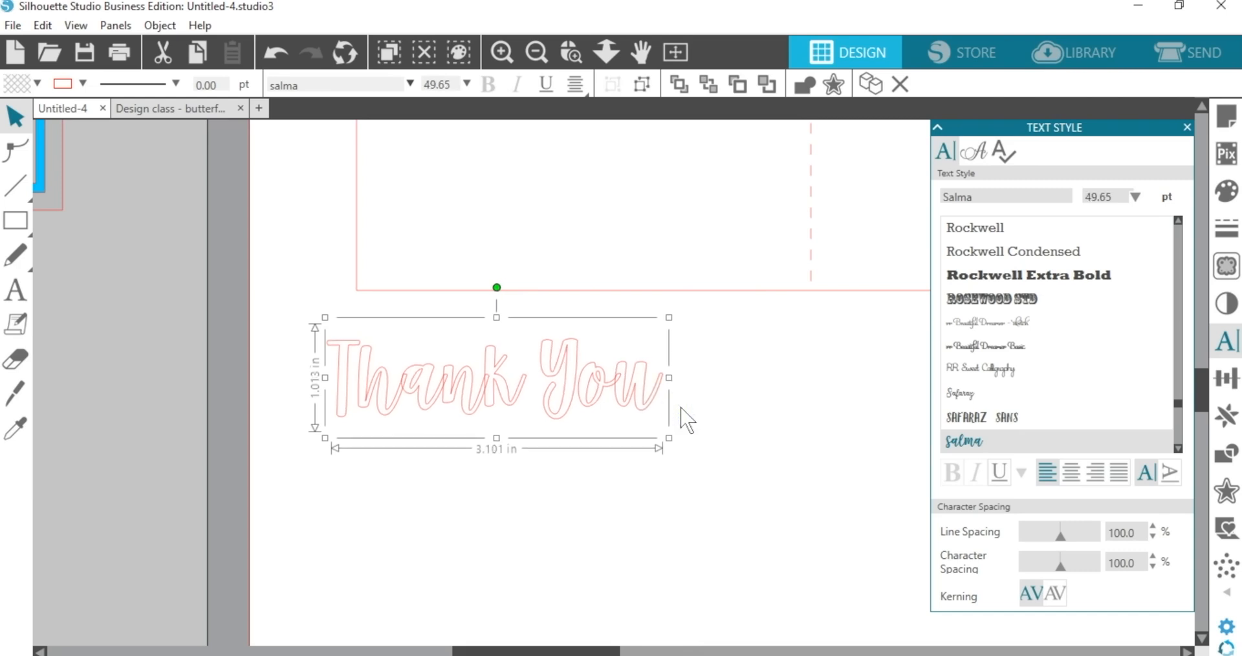
- Move the "Thank You" text onto the blue-framed card to compare its size, and bring it back below the card base
scroll(681, 420, "down", 3)
left_click_drag(508, 429, 297, 248)
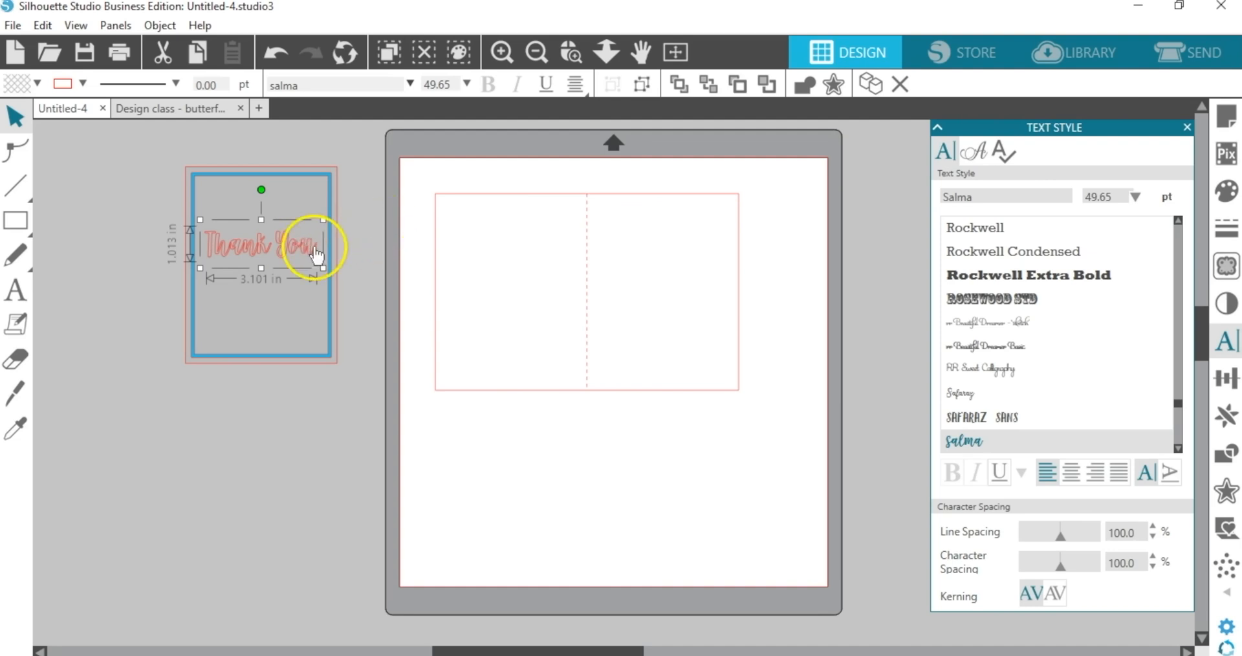
left_click_drag(316, 254, 587, 435)
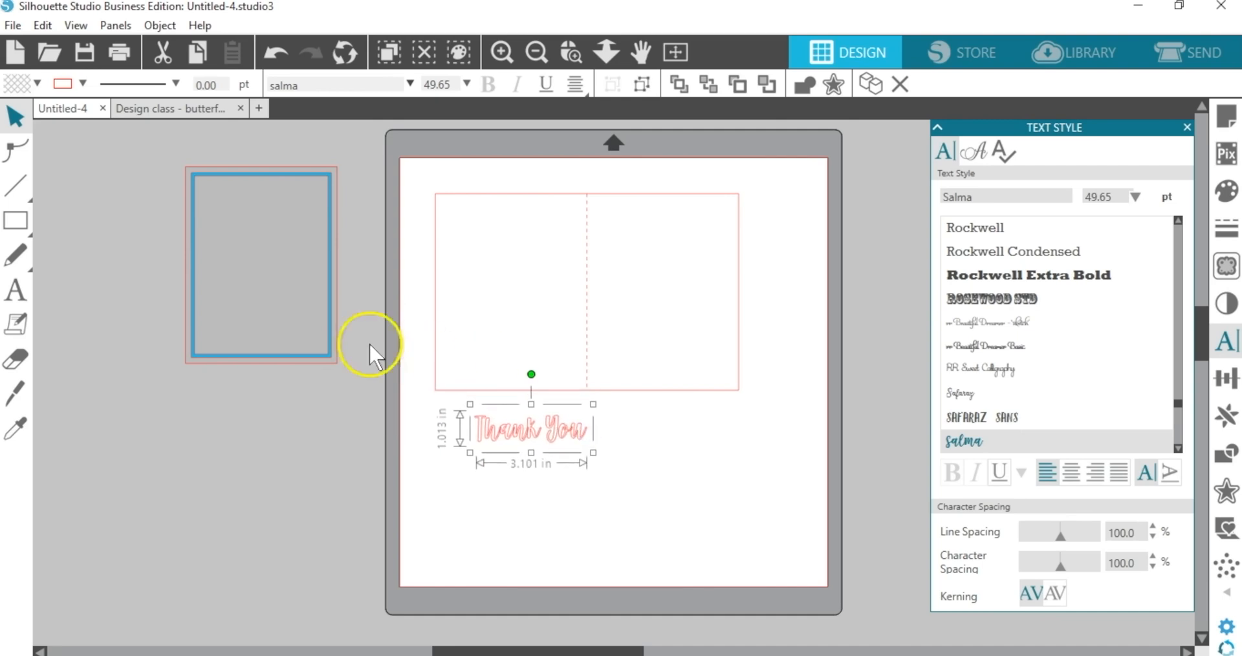
- Draw a flat ellipse about 4.55 in wide and 1.05 in high just below the "Thank You" text
mouse_move(15, 220)
left_click(109, 224)
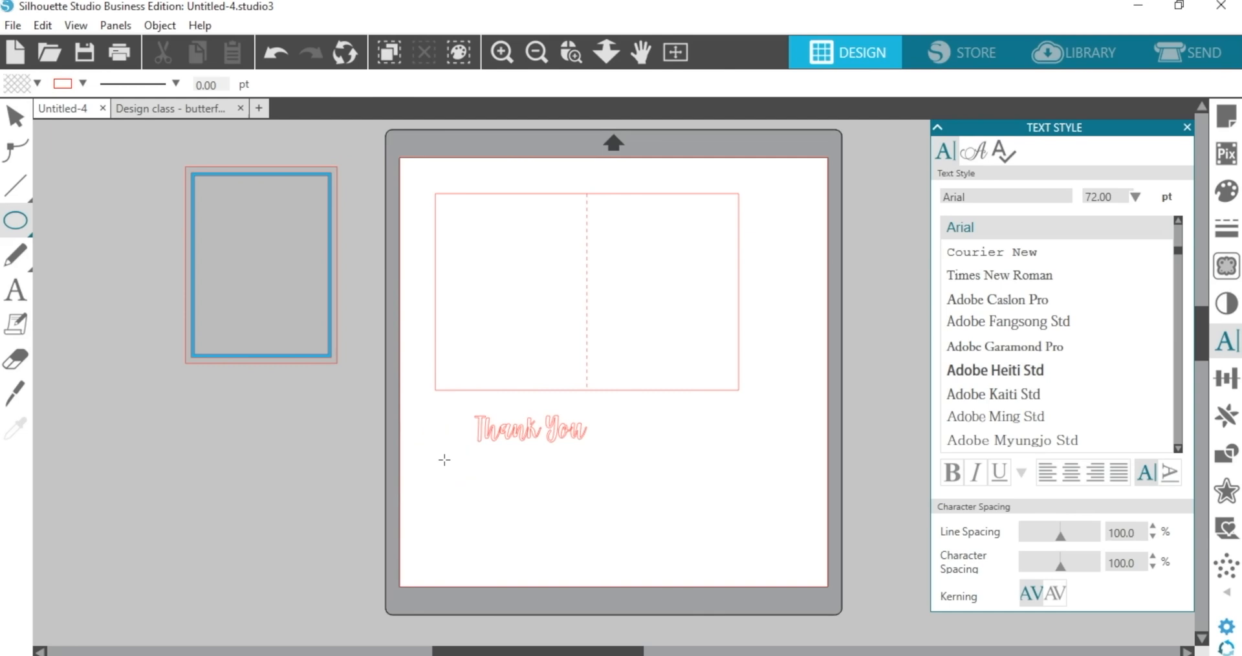
left_click_drag(444, 460, 607, 497)
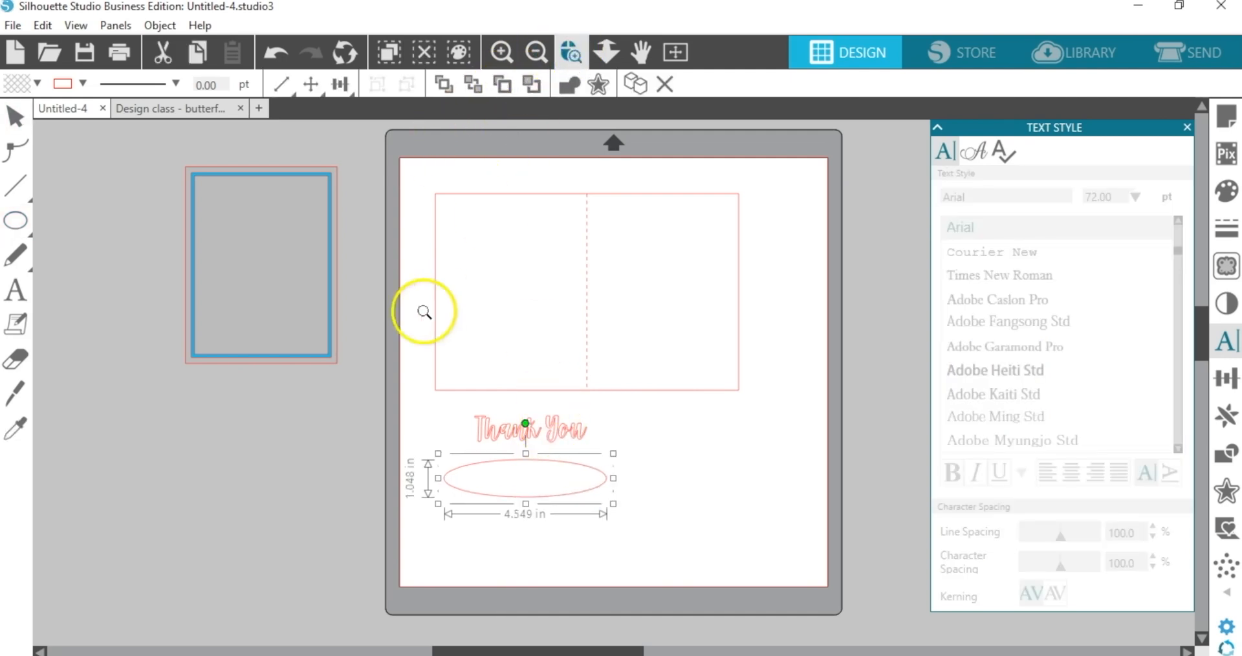
- Attach the "Thank You" text to the upper curve of the ellipse and adjust its position along the path
left_click_drag(389, 359, 725, 554)
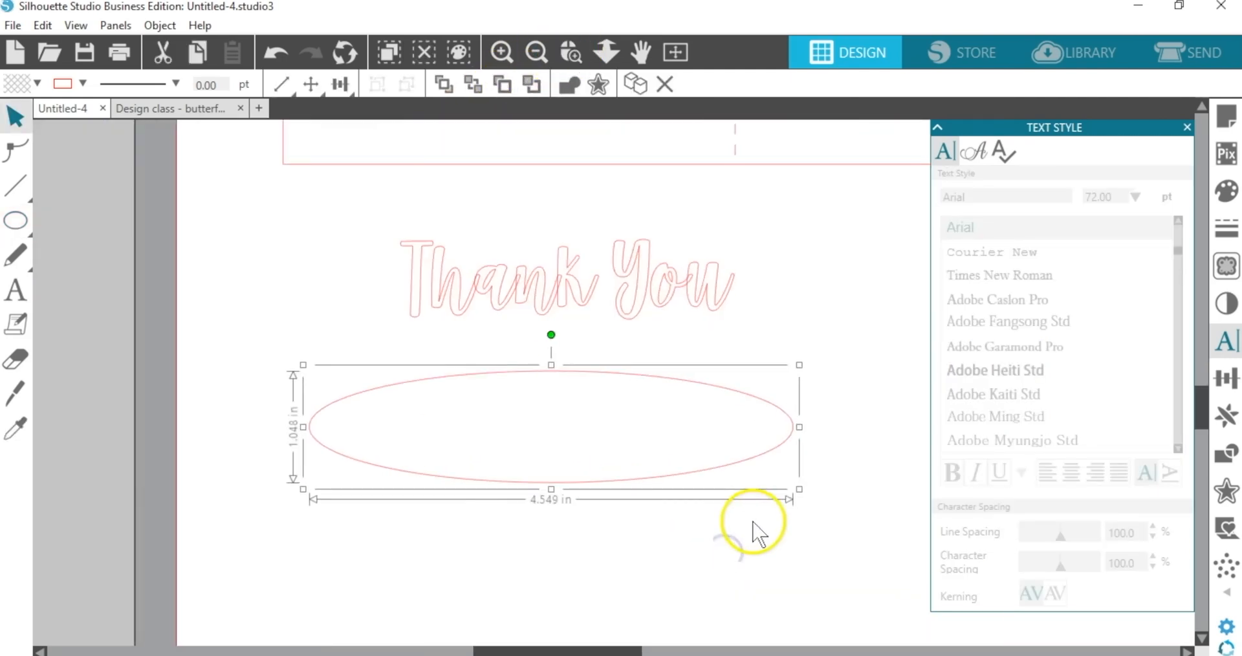
left_click(648, 278)
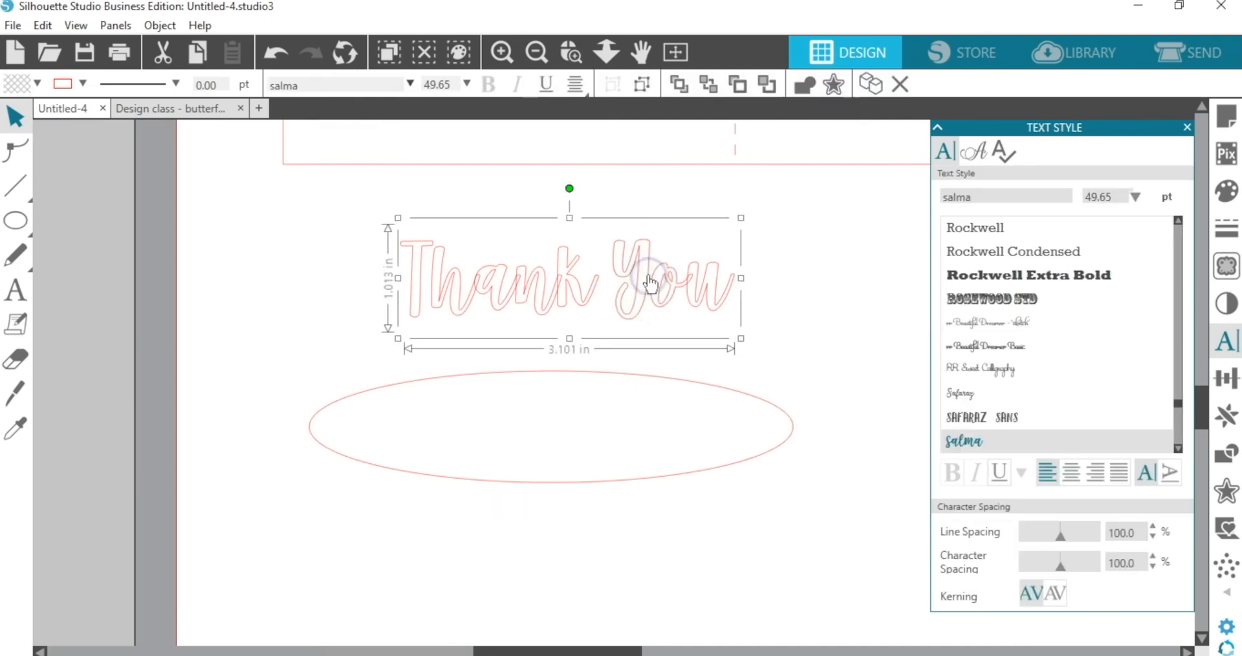
double_click(651, 283)
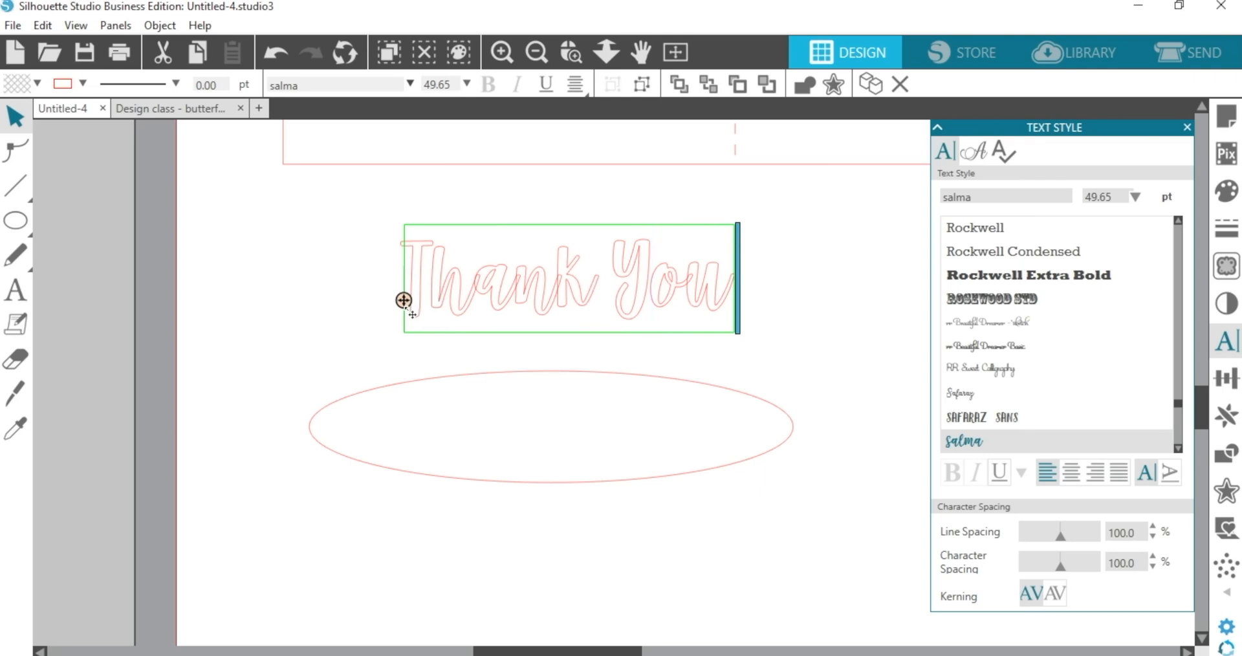
left_click_drag(405, 301, 374, 388)
mouse_move(382, 391)
left_mouse_down()
mouse_move(559, 409)
mouse_move(436, 366)
mouse_move(369, 377)
mouse_move(332, 405)
mouse_move(327, 454)
mouse_move(323, 327)
mouse_move(369, 389)
mouse_move(396, 396)
left_mouse_up()
left_click(366, 123)
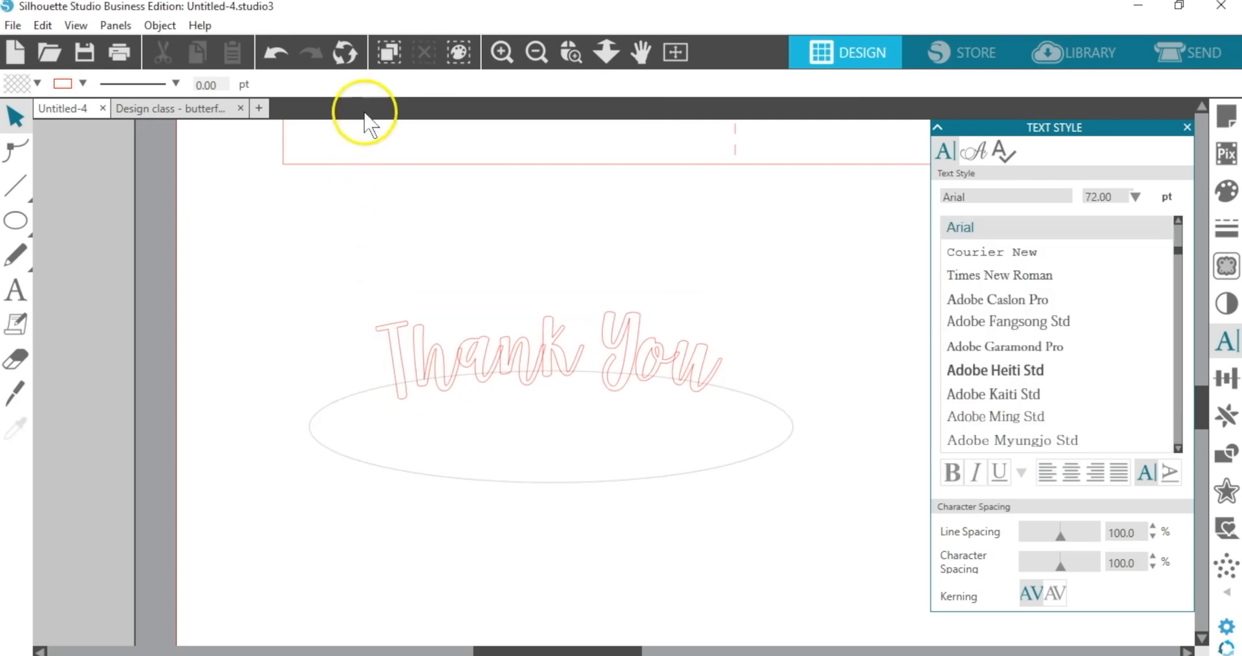
- Move the curved text with its ellipse onto the upper part of the blue-framed card and fill the lettering with white
left_click(675, 51)
left_click_drag(562, 451, 288, 228)
left_click(287, 226)
left_click(287, 226)
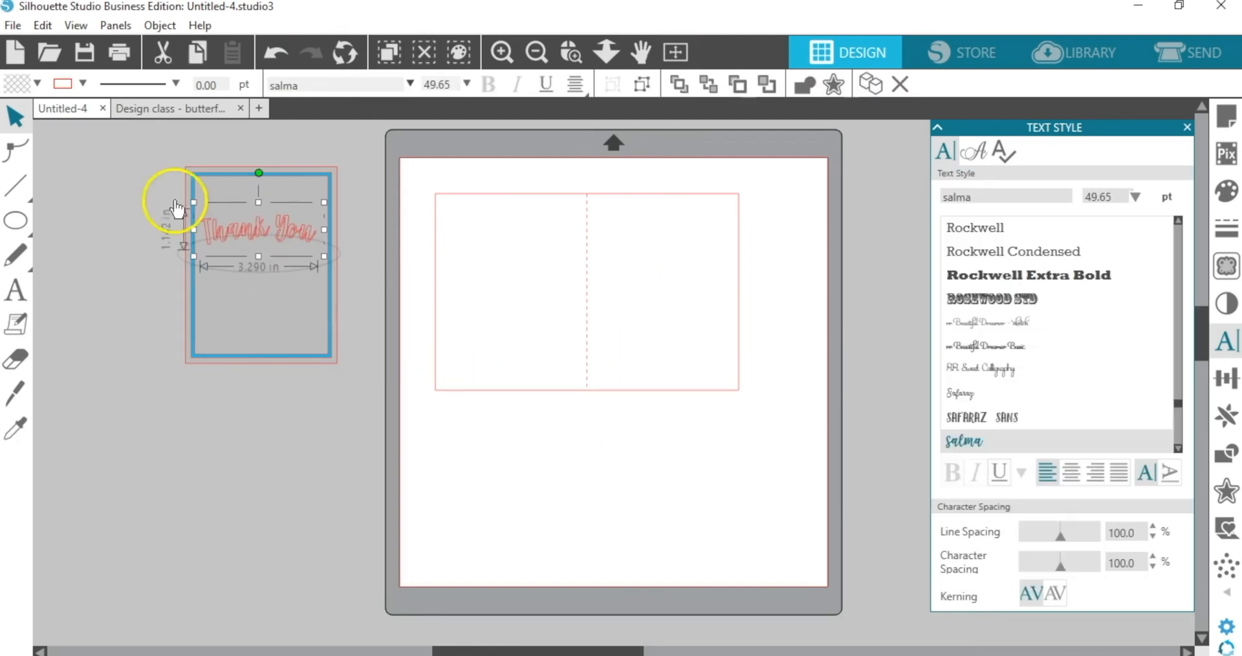
left_click(35, 84)
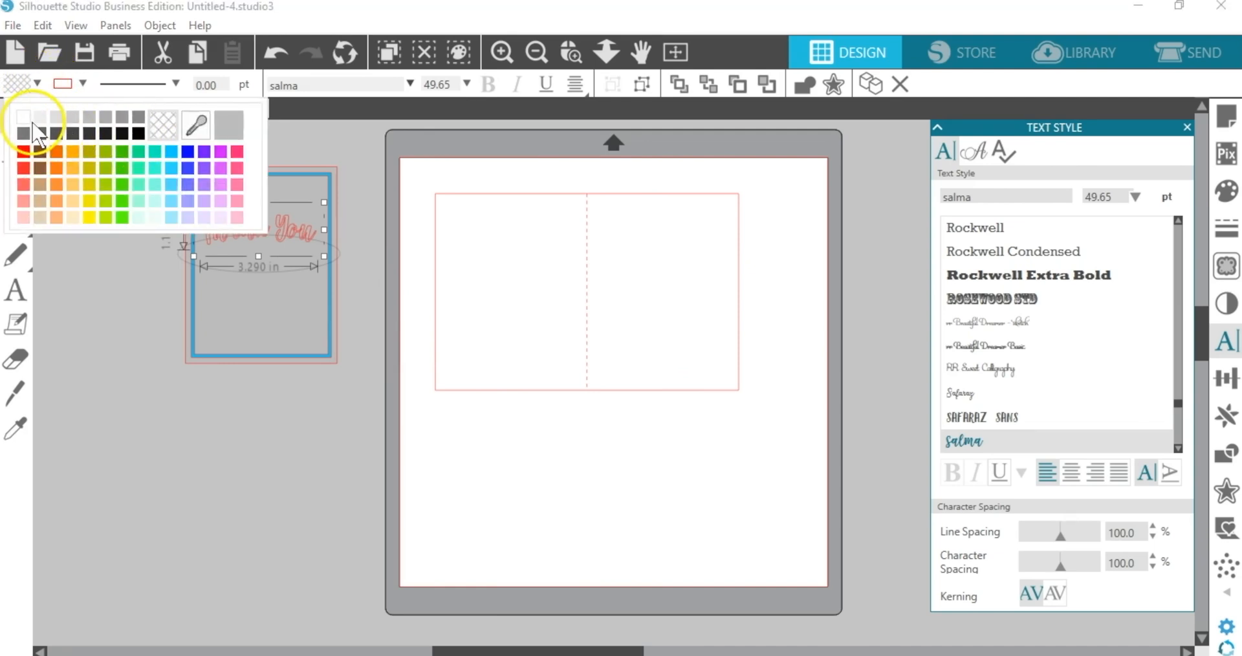
left_click(334, 209)
left_click(383, 172)
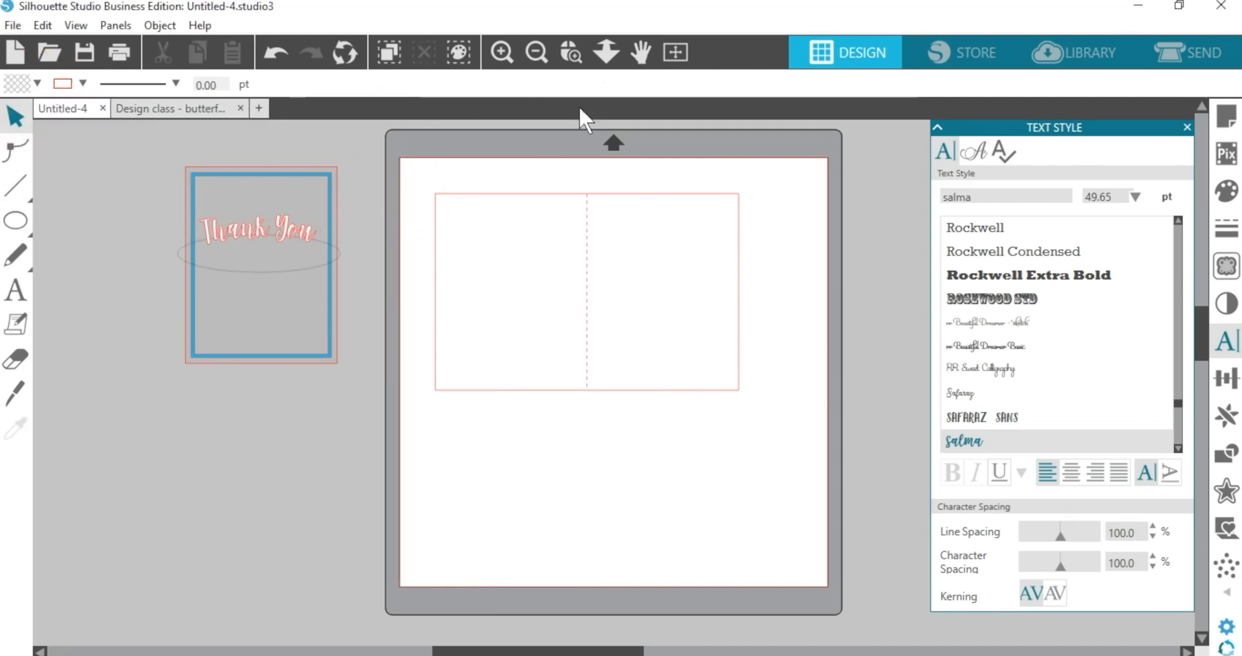
left_click(570, 52)
left_click_drag(214, 150, 369, 363)
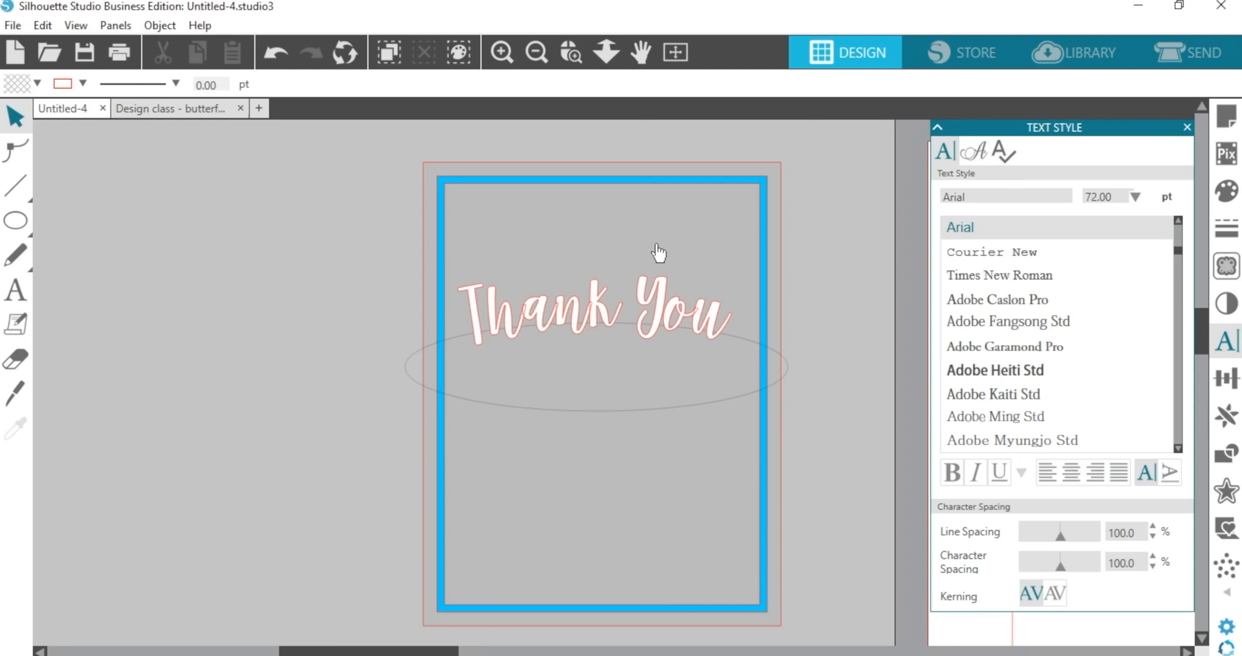
- In the butterfly design document, draw an ellipse about 1.7 in wide and 1.03 in high below the first butterfly
left_click(168, 107)
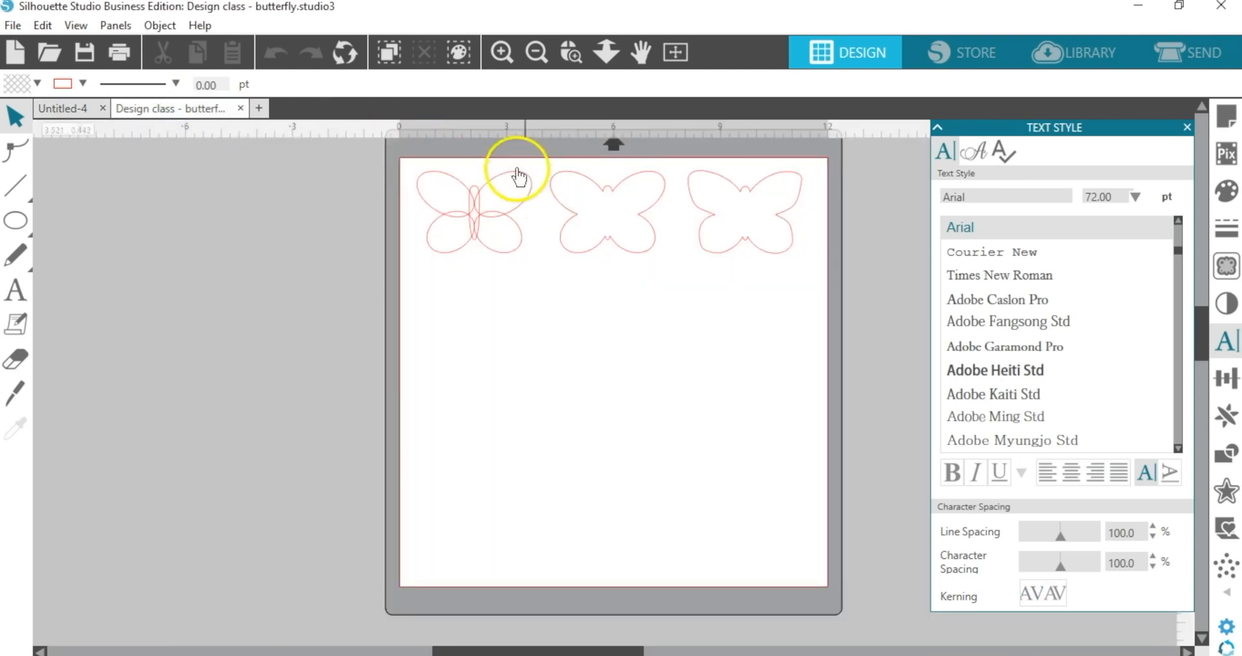
left_click(570, 53)
left_click_drag(406, 151, 951, 320)
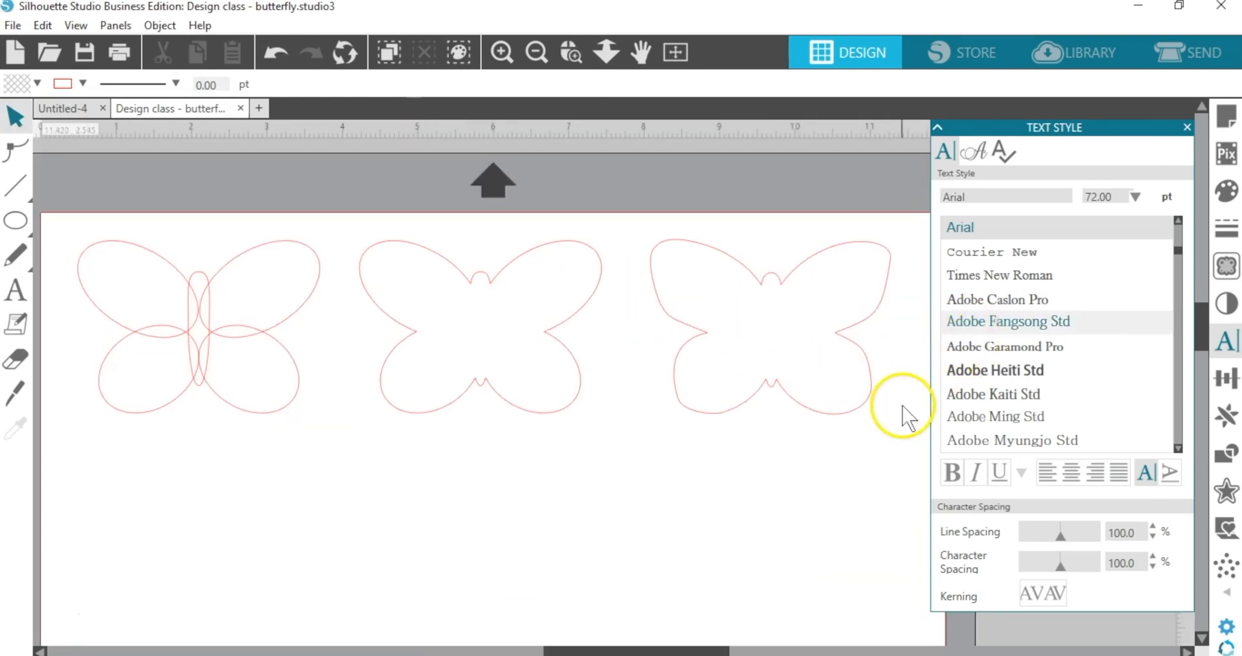
left_click(605, 53)
left_click_drag(582, 334, 576, 285)
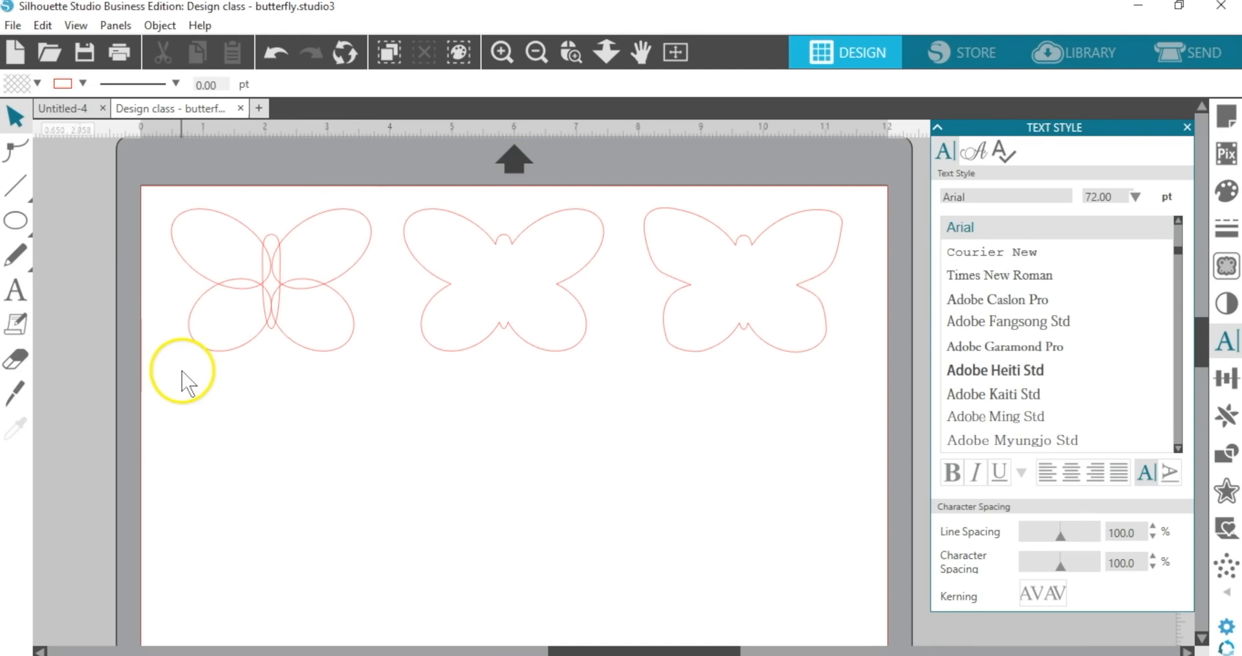
left_click(23, 223)
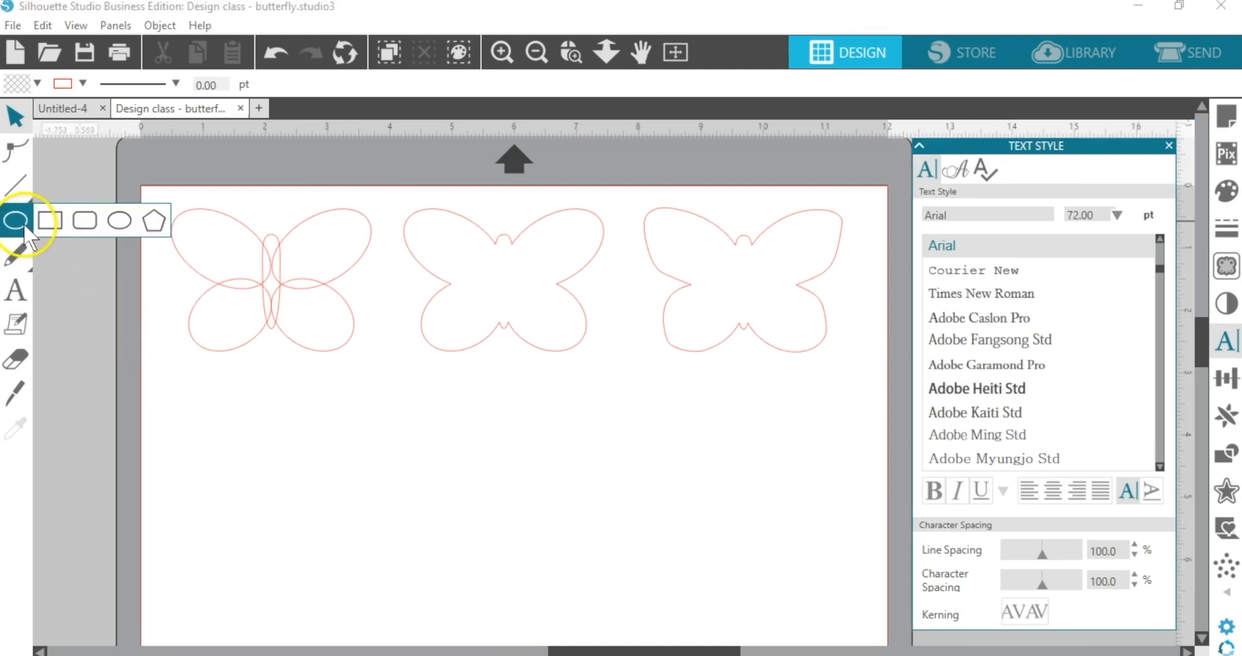
left_click(119, 223)
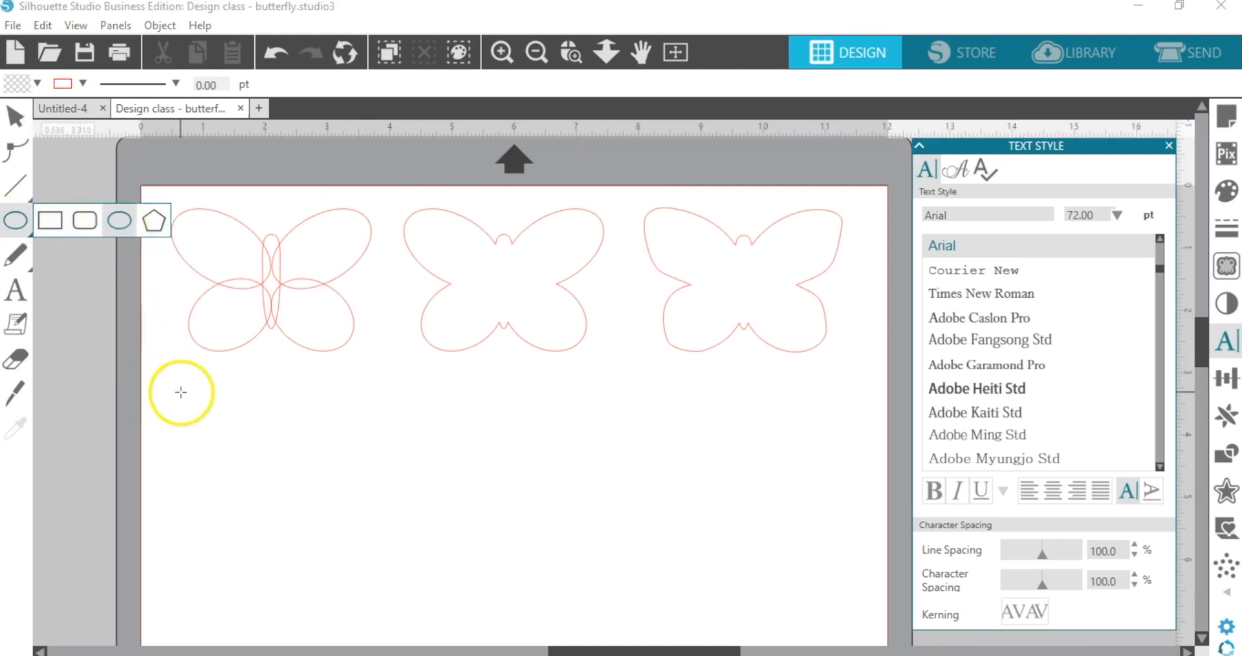
left_click_drag(192, 395, 301, 460)
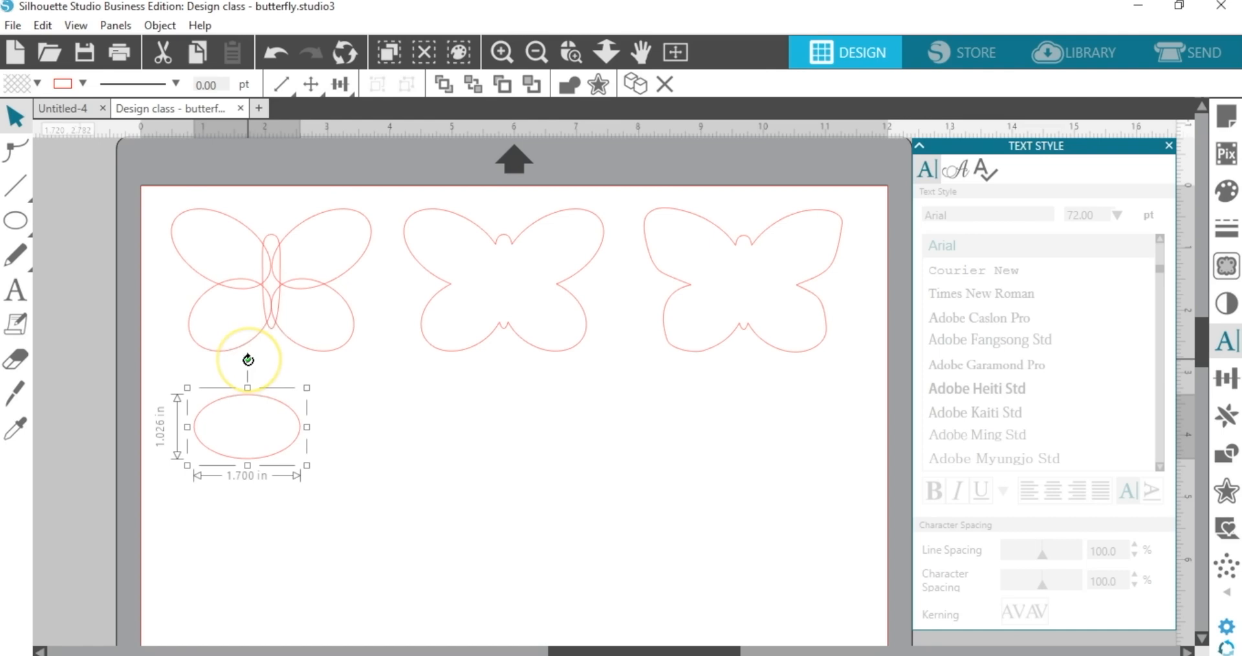
- Tilt the new ellipse clockwise and mirror a copy of it directly below
left_click_drag(248, 359, 275, 369)
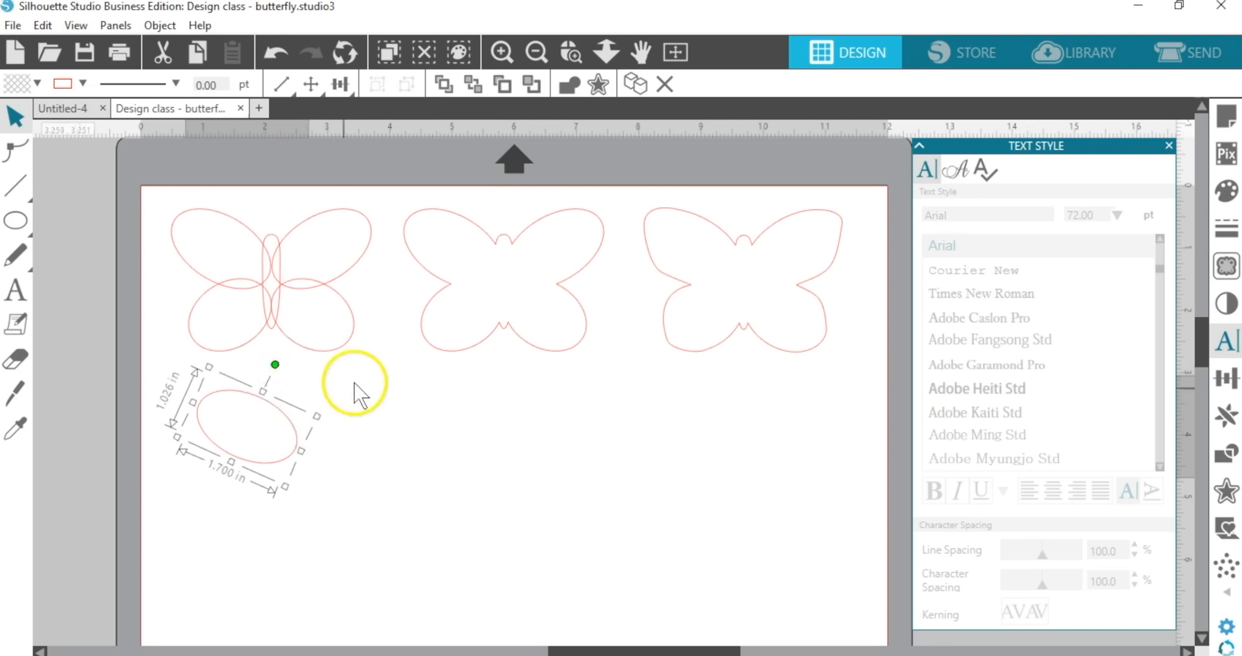
left_click(1228, 417)
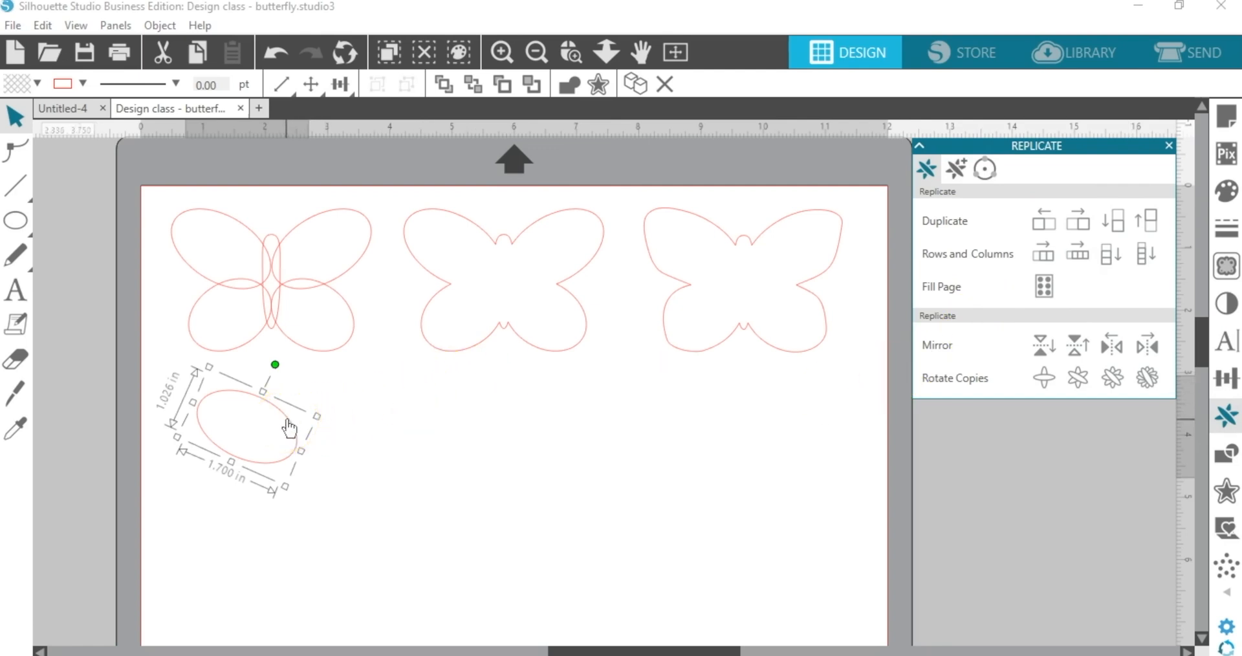
left_click(1041, 353)
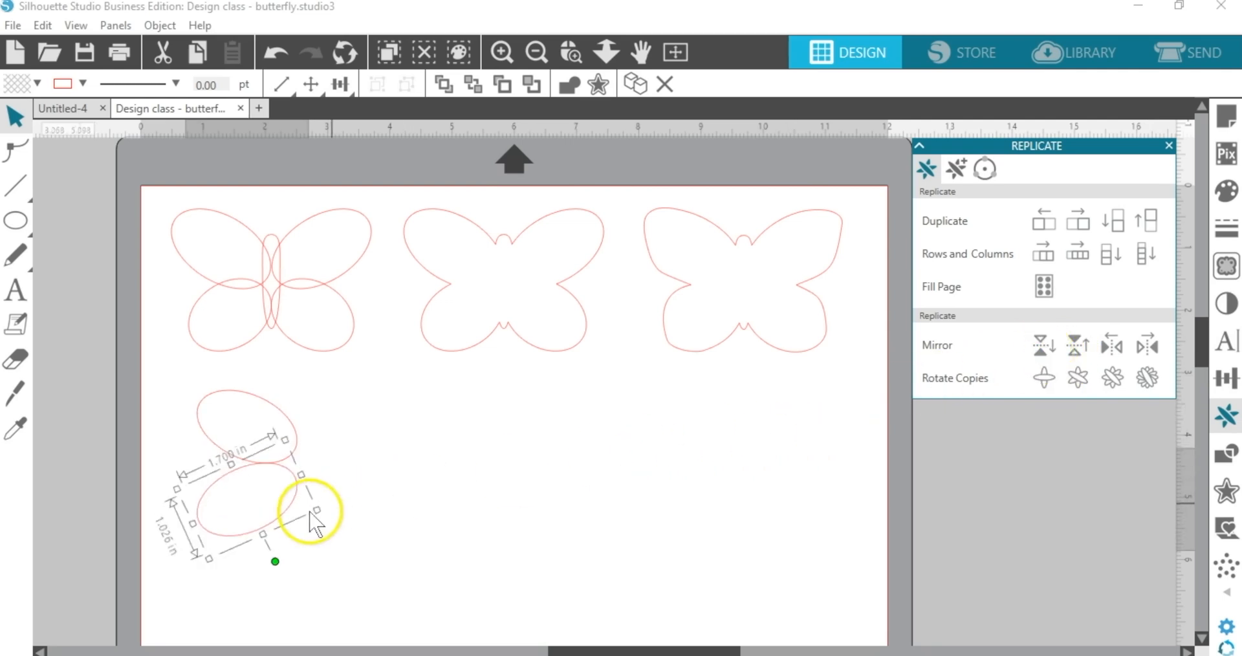
- Narrow the lower ellipse to about 1.39 in wide and move it up to overlap the upper ellipse slightly
left_click(194, 523)
left_click_drag(193, 524, 223, 522)
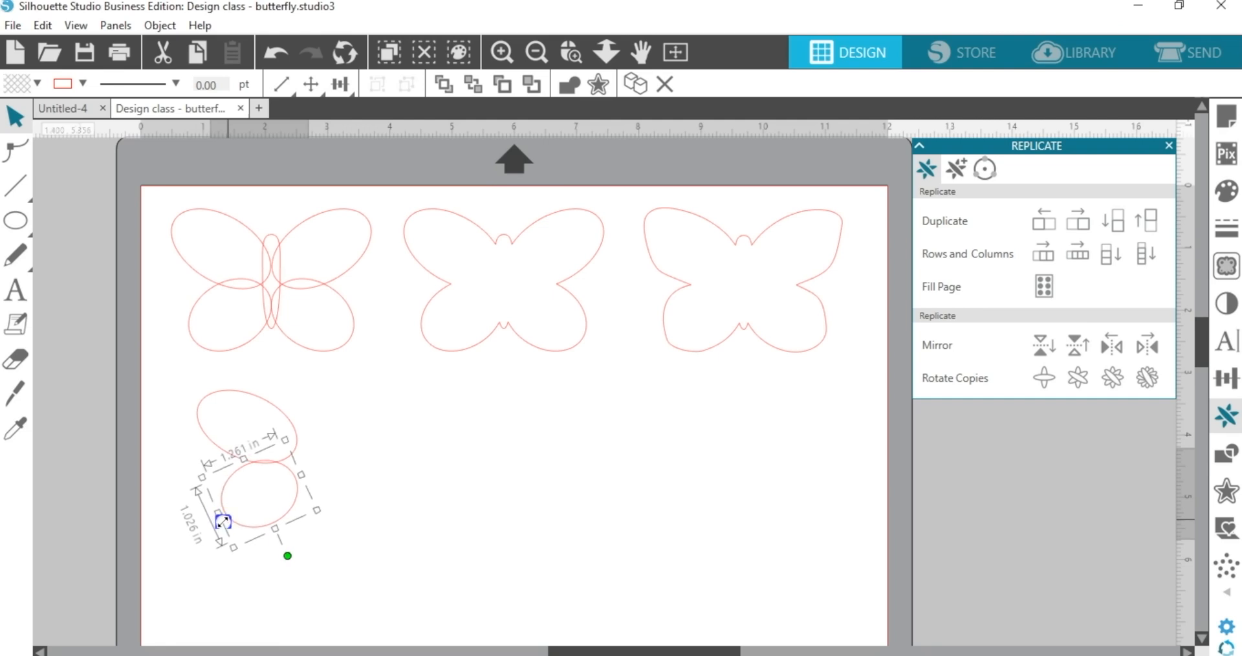
left_click_drag(222, 521, 260, 529)
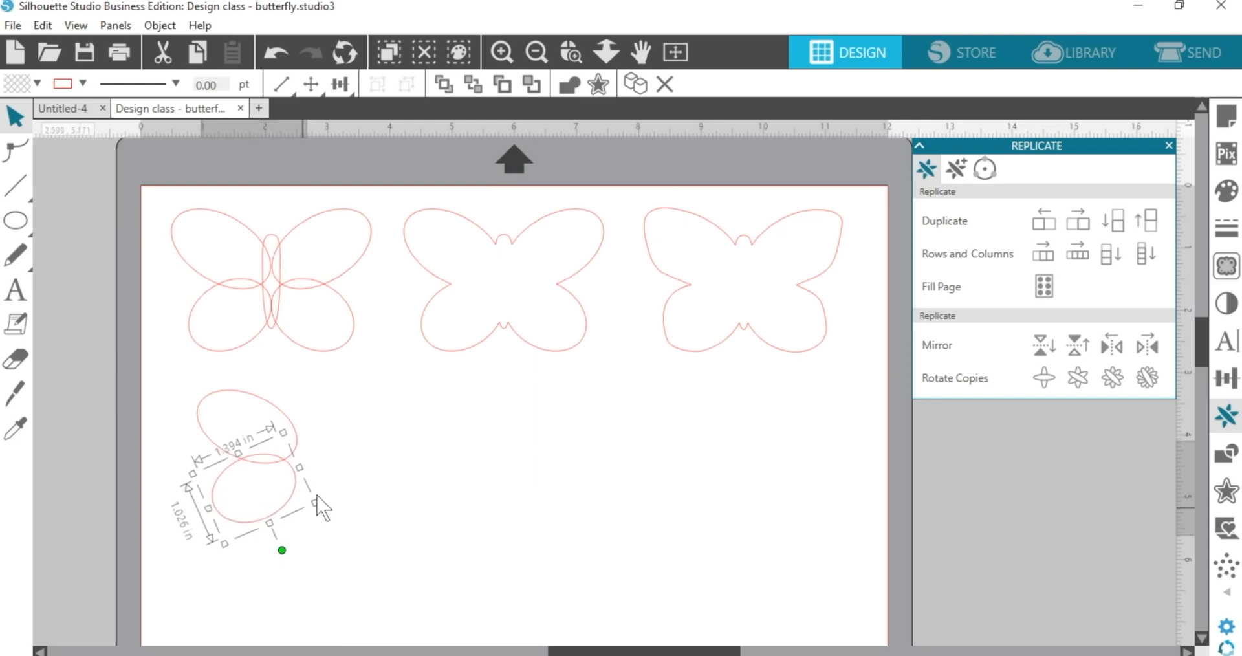
- Align the right edges of the upper and lower wing ellipses
left_click_drag(317, 389, 207, 516)
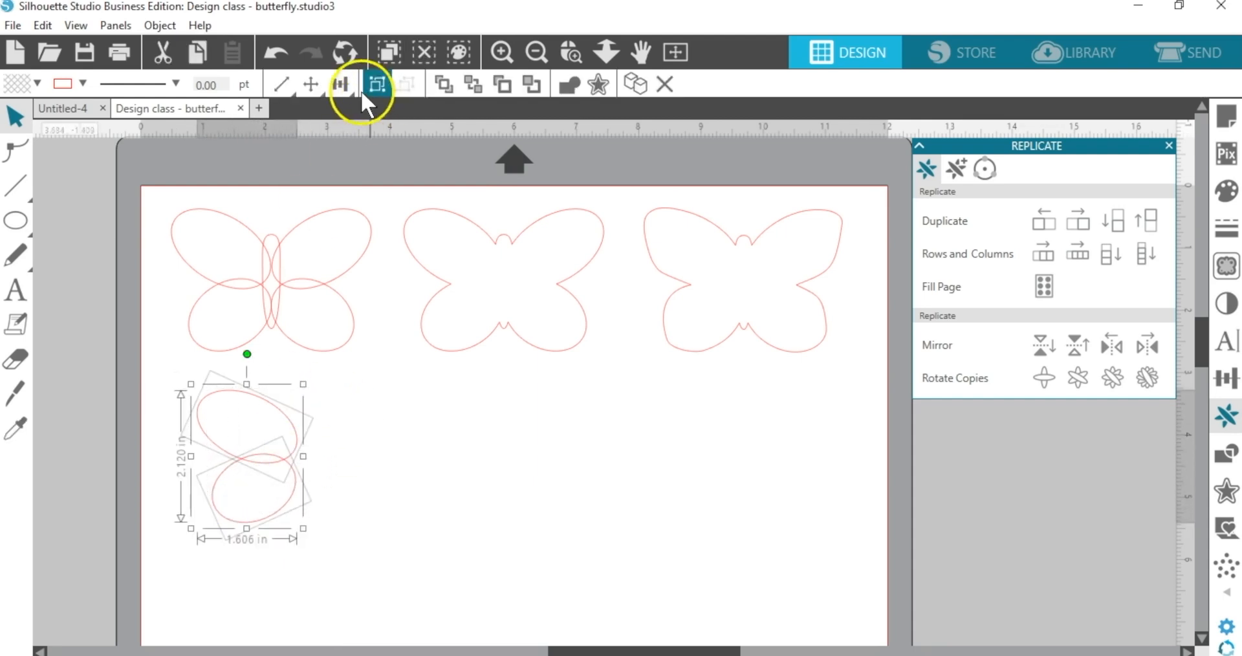
mouse_move(342, 89)
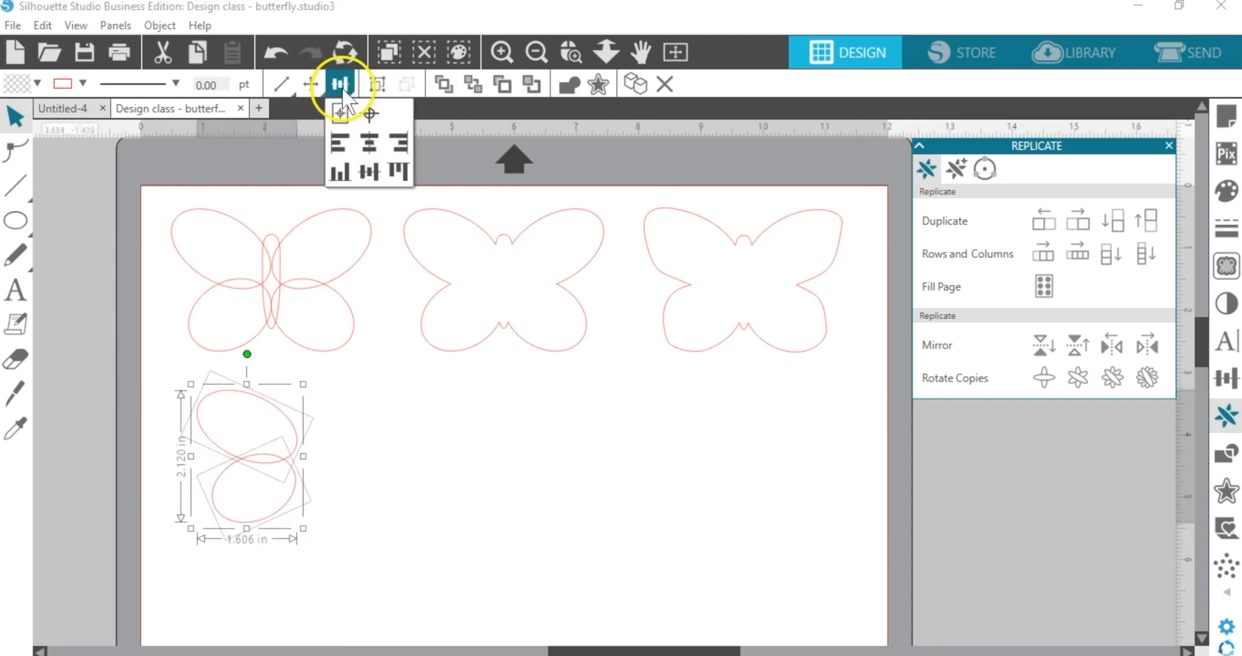
left_click(400, 145)
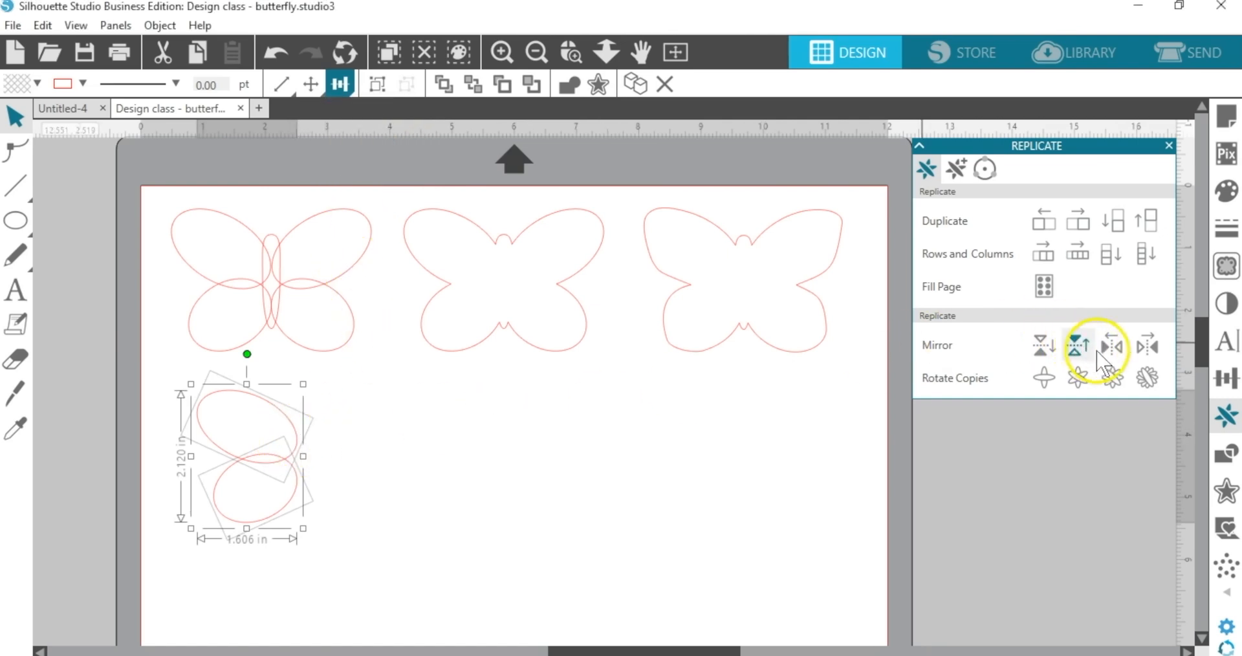
- Mirror a copy of both wing ellipses to the right and group all four wings
left_click(1144, 348)
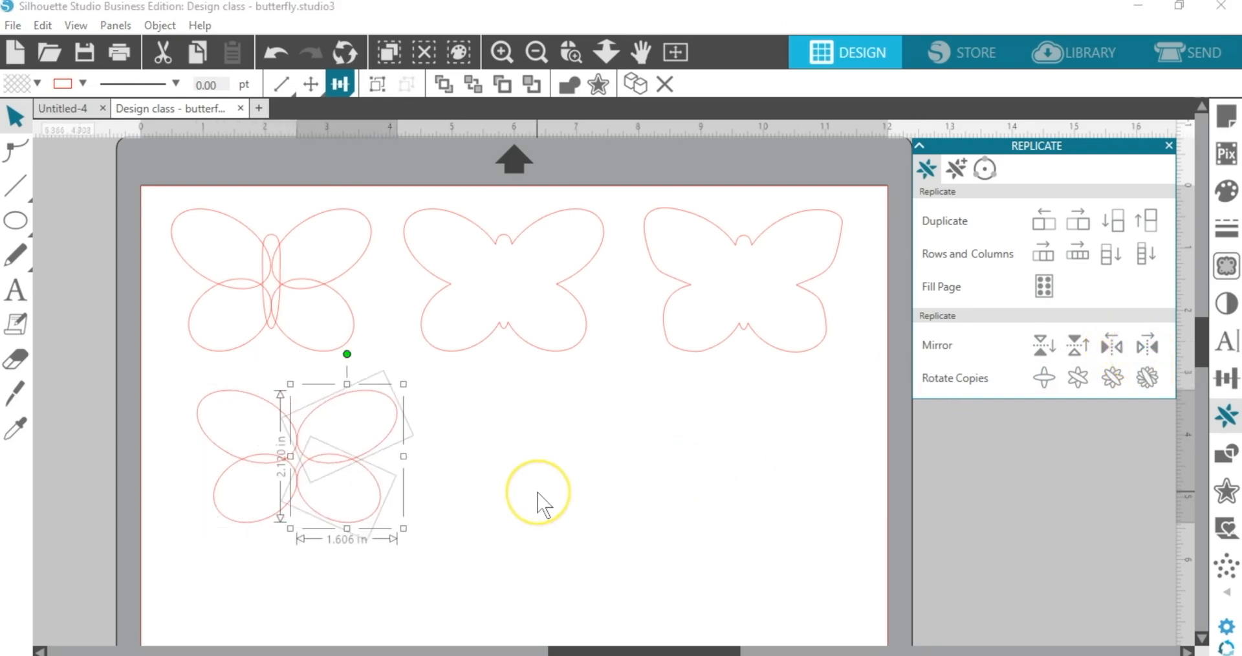
key("ctrl+z")
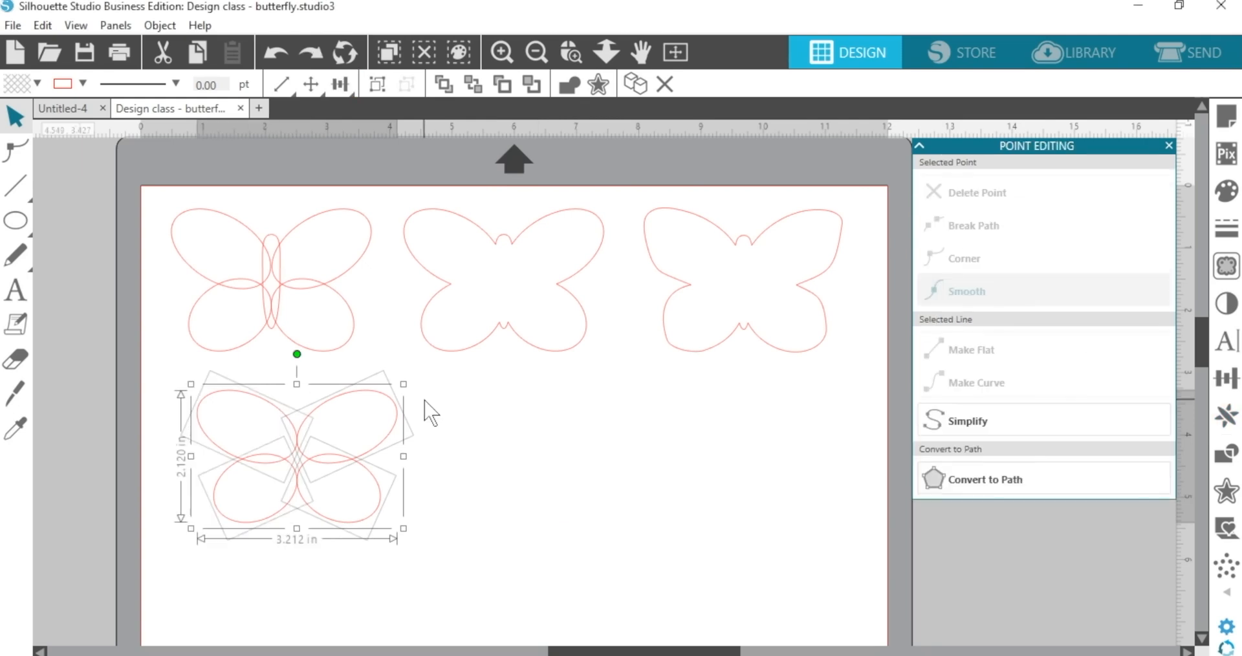
left_click(379, 86)
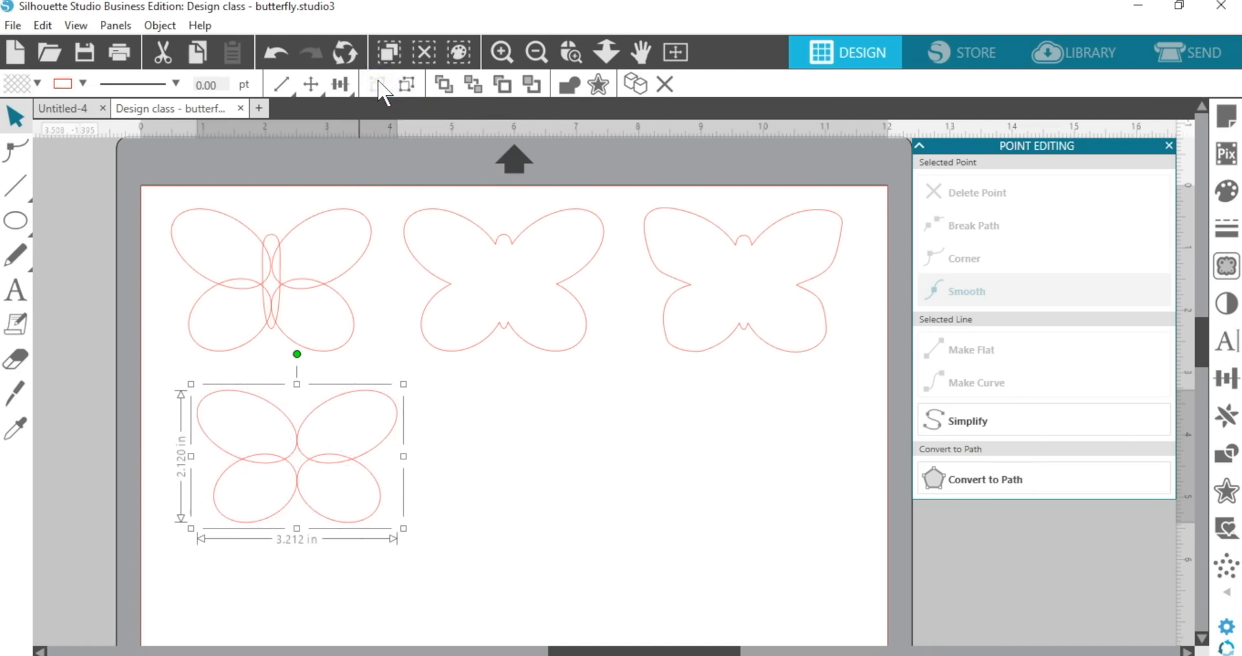
- Draw a narrow vertical ellipse about 0.32 in wide and 1.82 in high between the wings as the butterfly's body
mouse_move(19, 221)
left_click(108, 227)
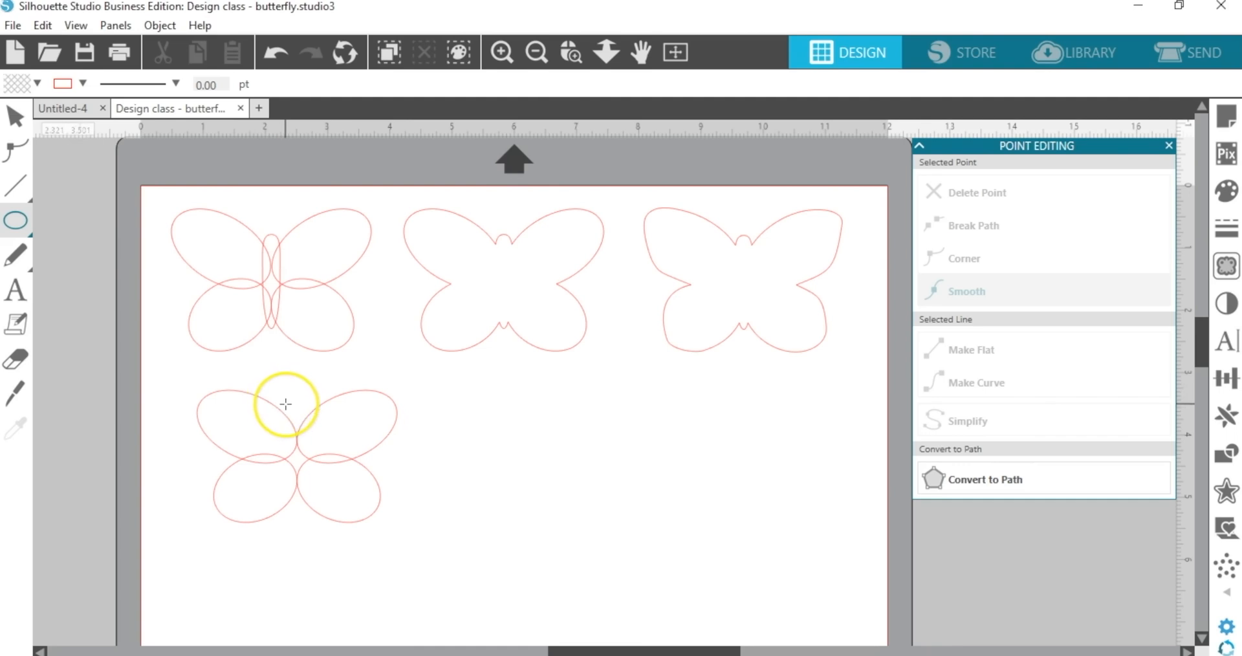
left_click_drag(285, 403, 306, 518)
right_click(306, 518)
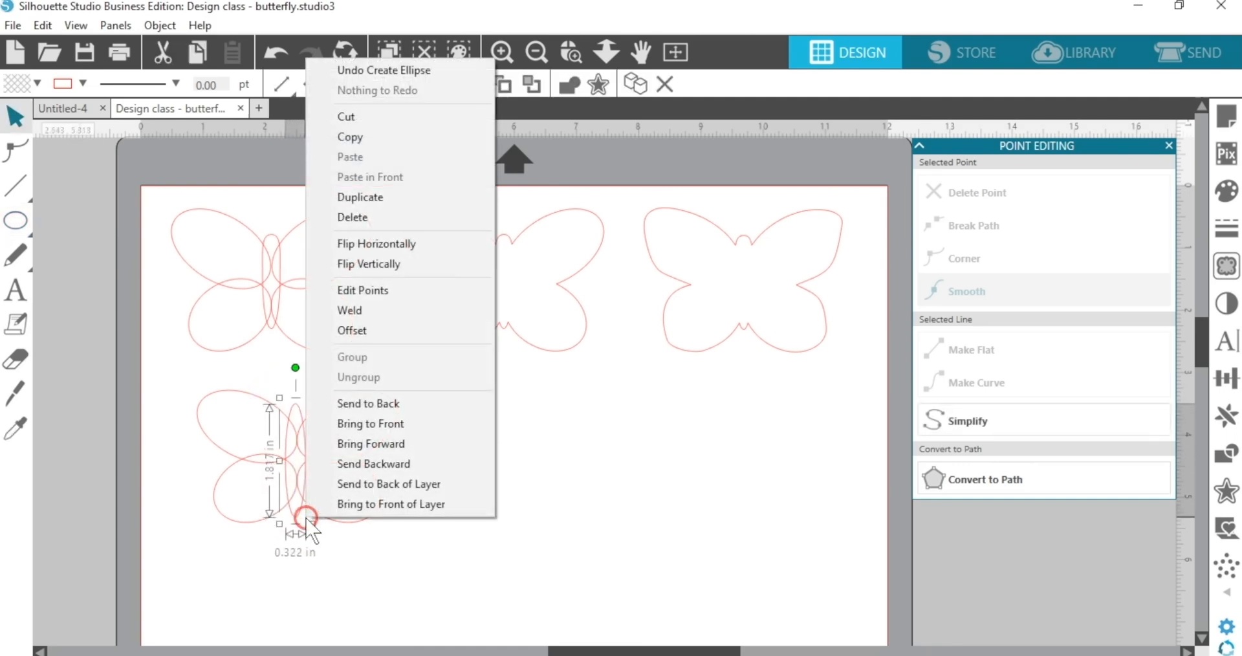
left_click(331, 547)
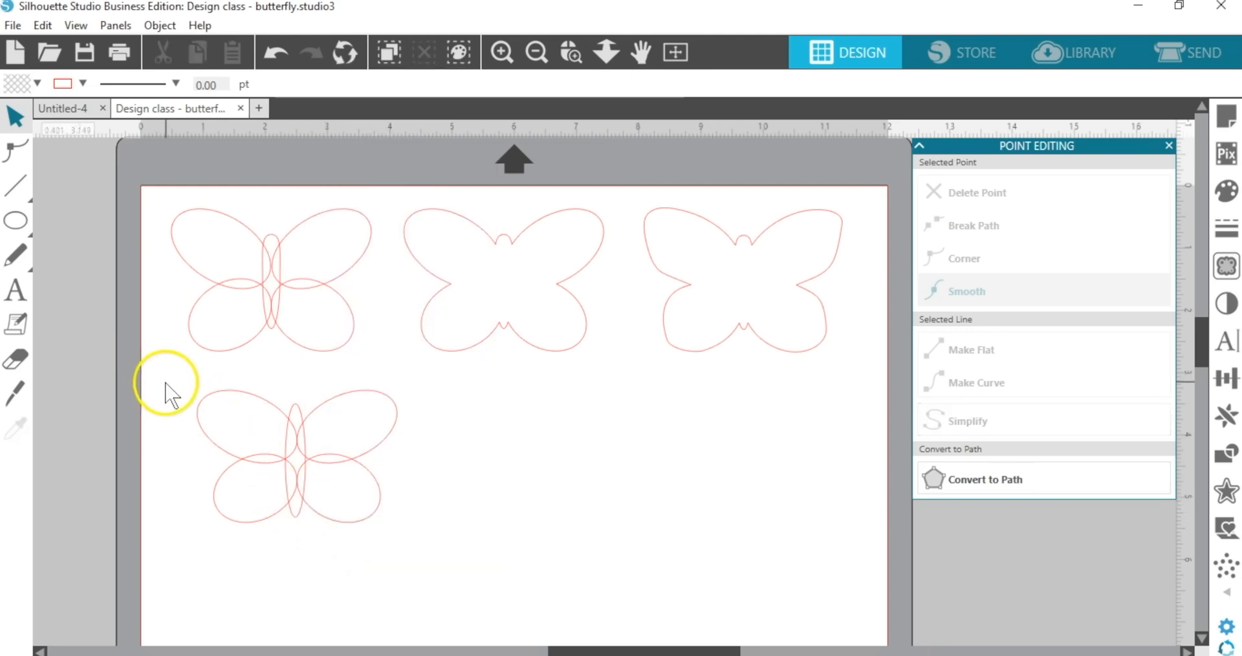
- Select the lower butterfly's wings and body ellipse and align them to a common center
left_click(276, 472)
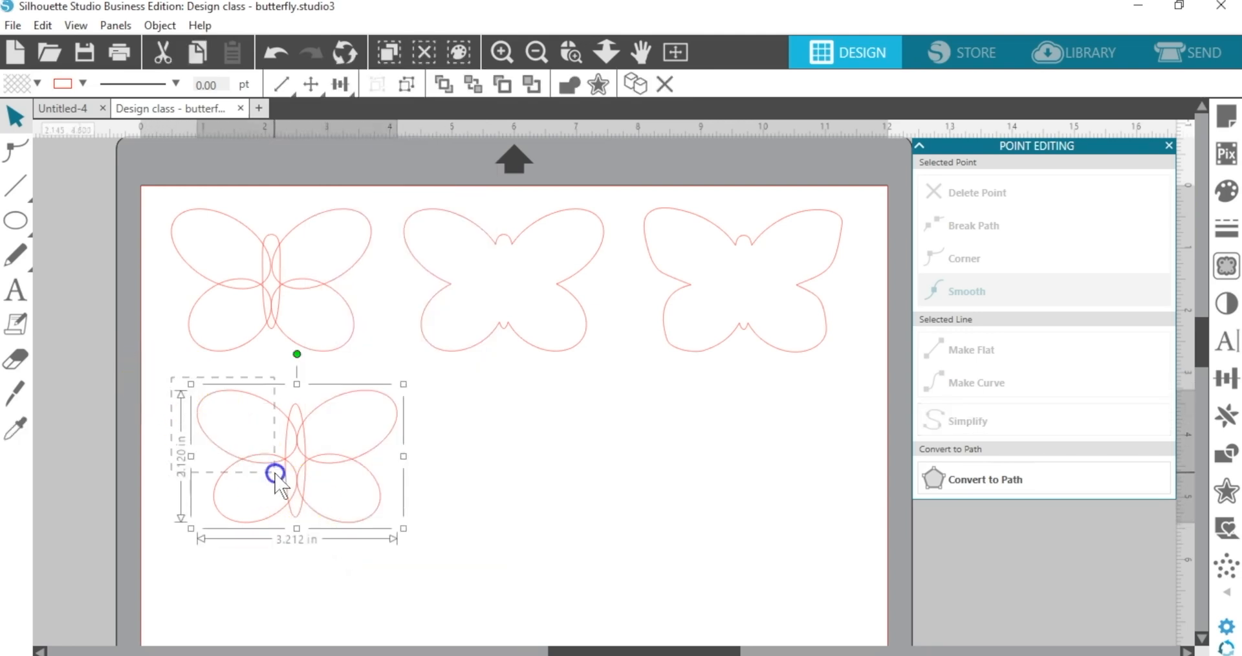
left_click(409, 540)
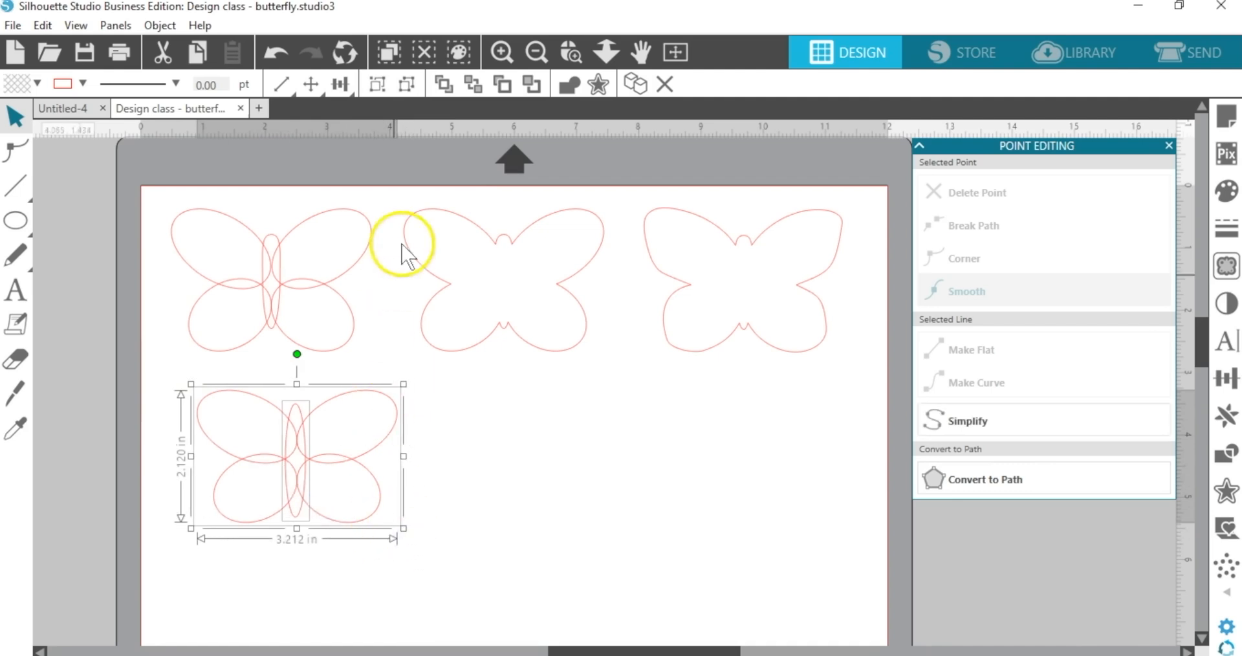
left_click(343, 84)
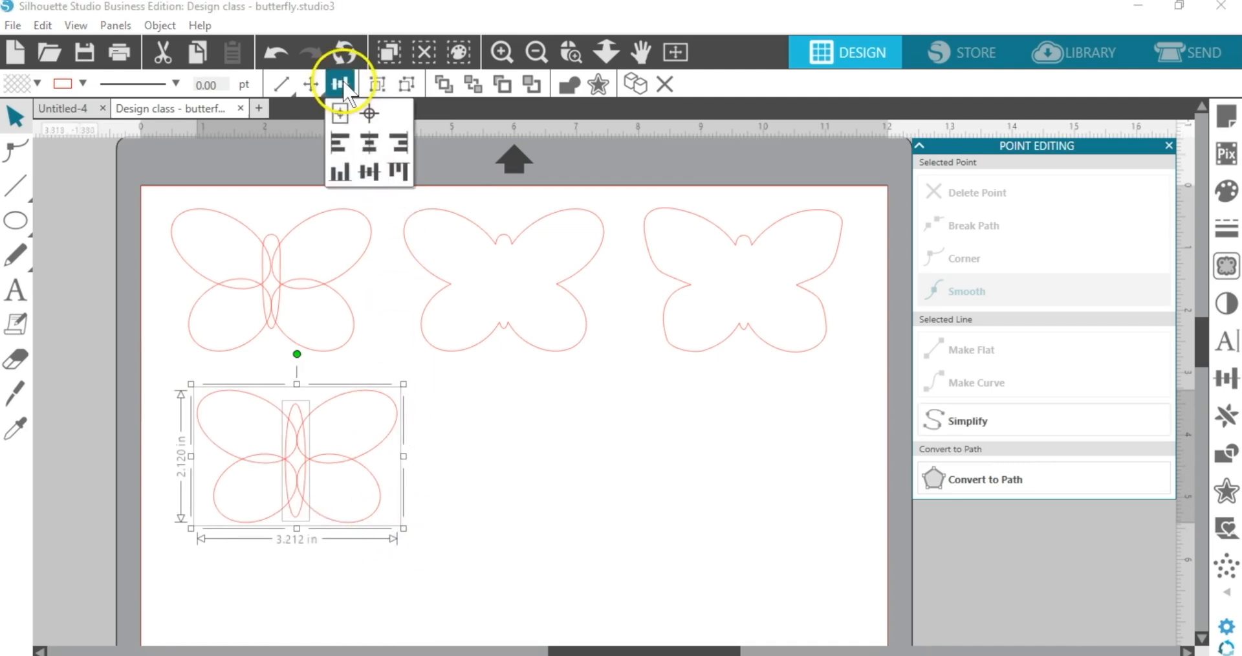
left_click(369, 115)
- Edit the body ellipse's points, widening the curve handles at its top point and moving that point slightly down to form a rounder head
left_click(571, 52)
left_click_drag(169, 367, 452, 569)
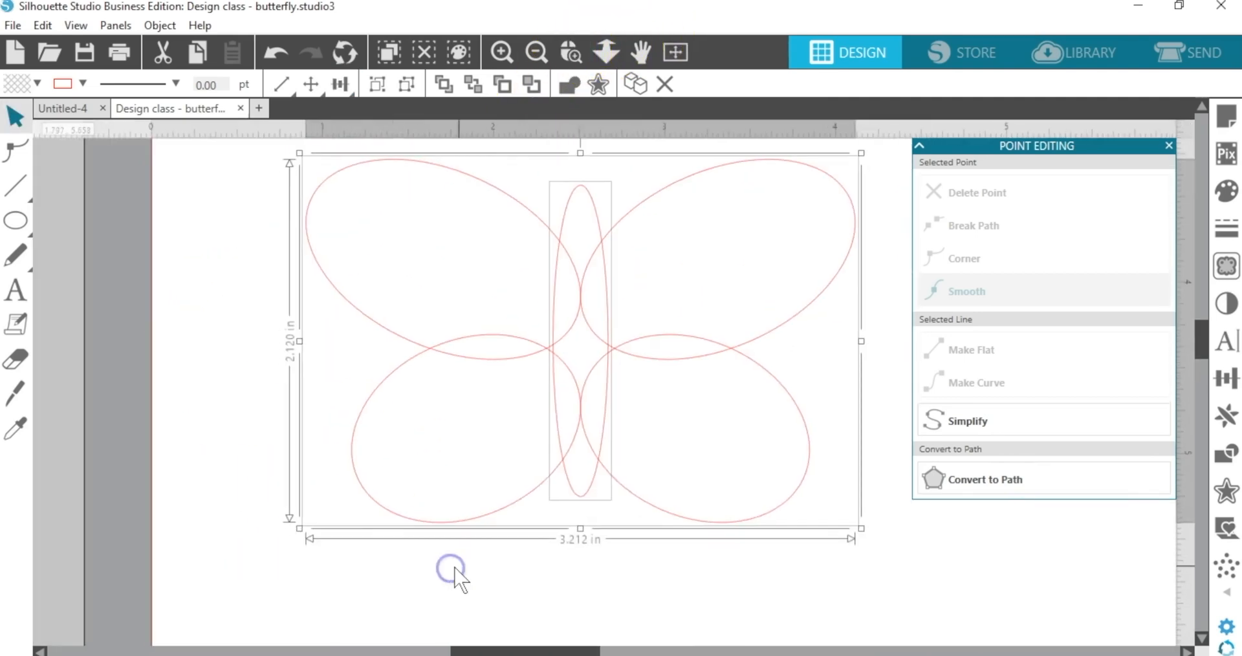
double_click(589, 201)
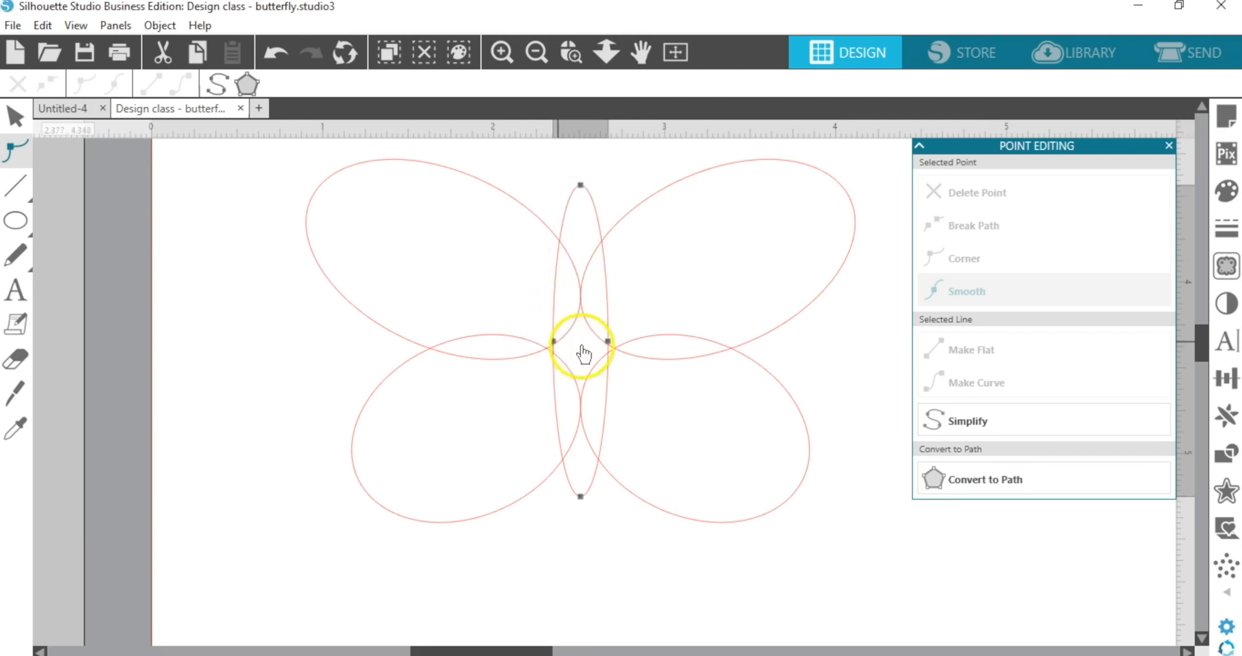
left_click(581, 185)
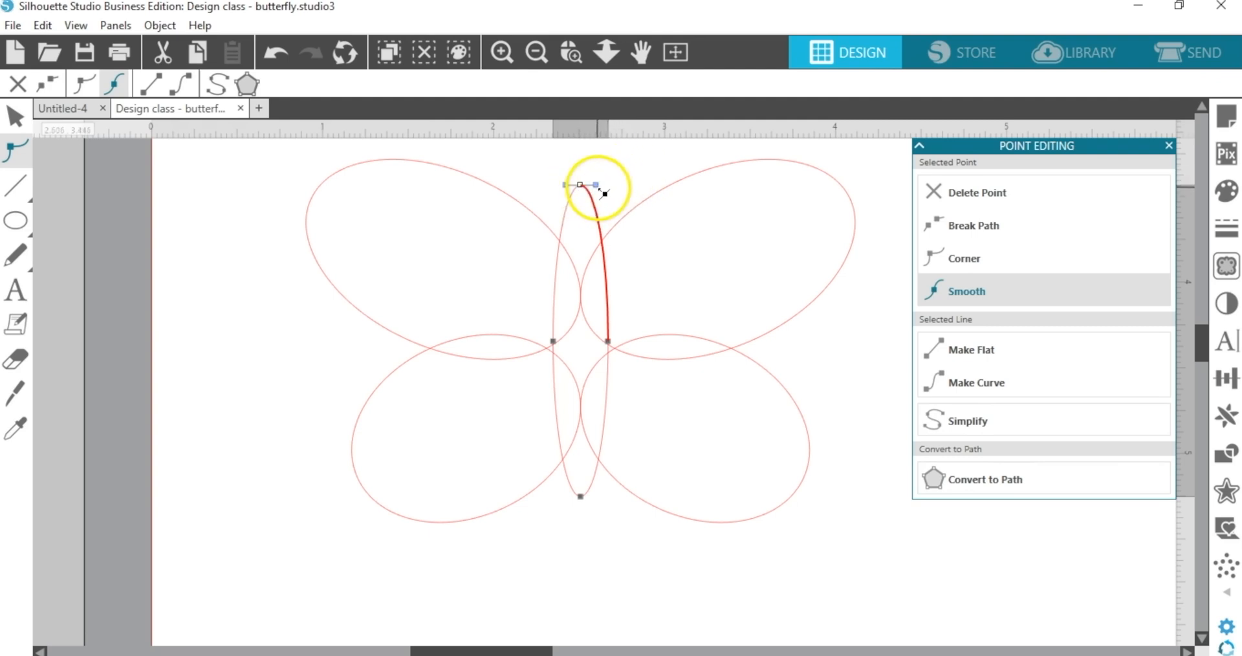
left_click_drag(596, 186, 551, 188)
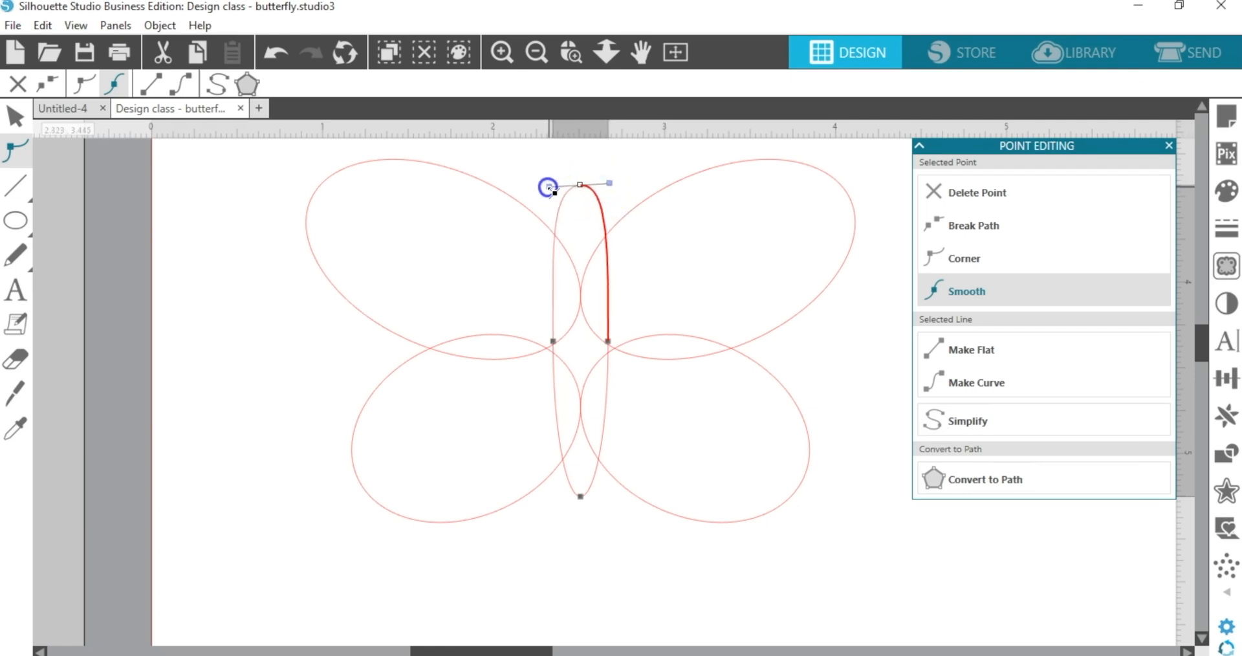
left_click_drag(611, 186, 618, 187)
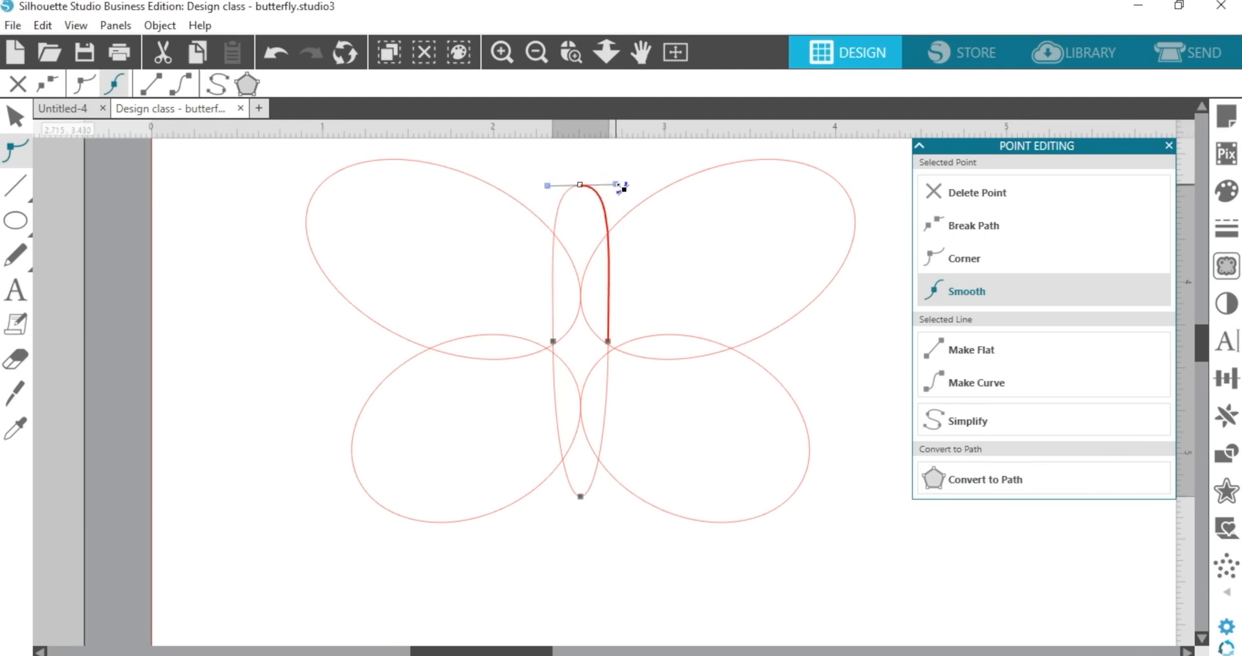
left_click(616, 184)
left_click_drag(582, 188, 584, 193)
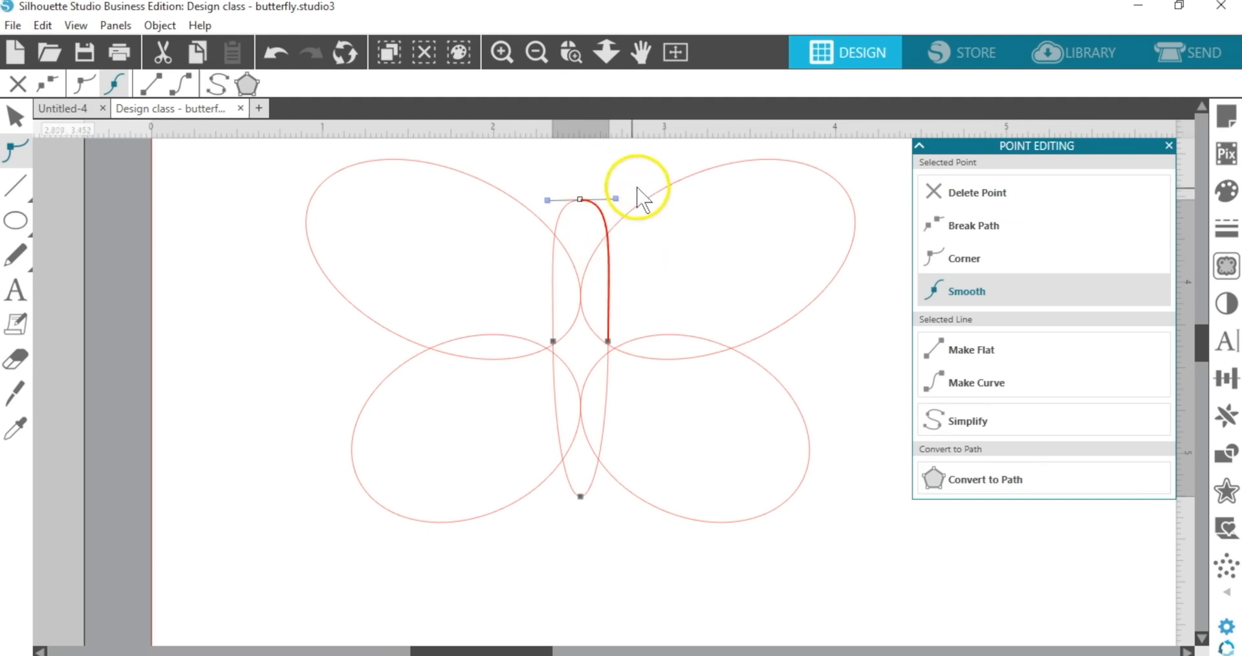
- Weld the four wings and the body into one butterfly outline and shift it slightly
left_click_drag(276, 156, 846, 545)
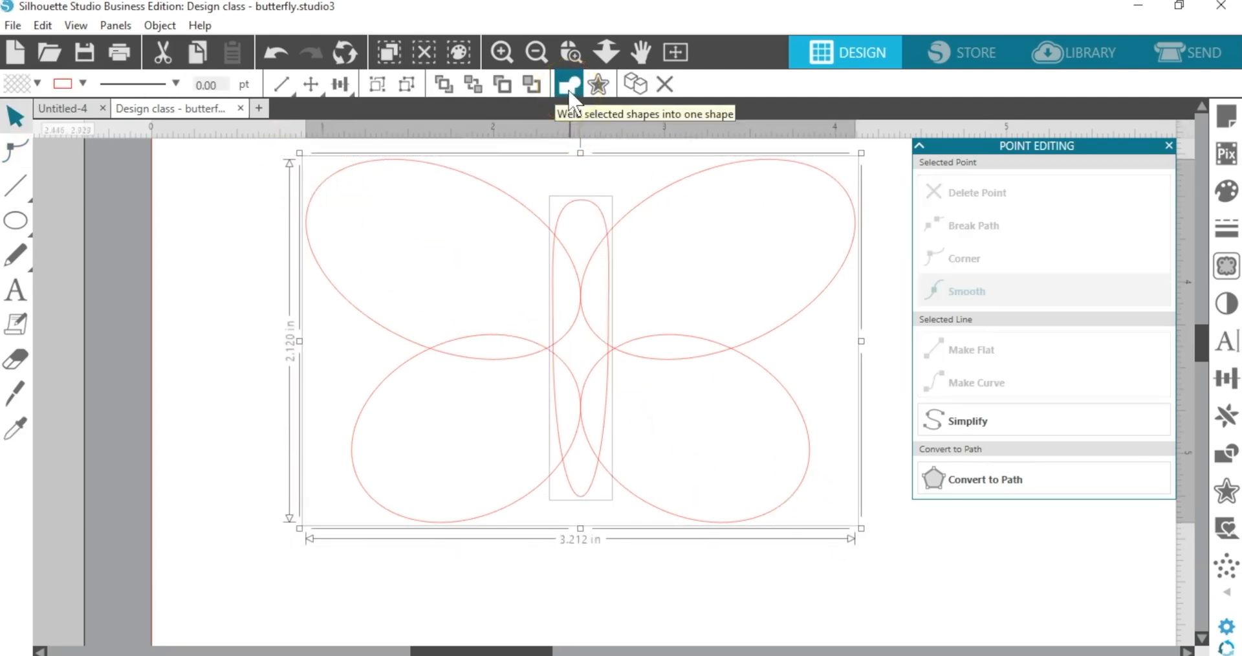
left_click(570, 91)
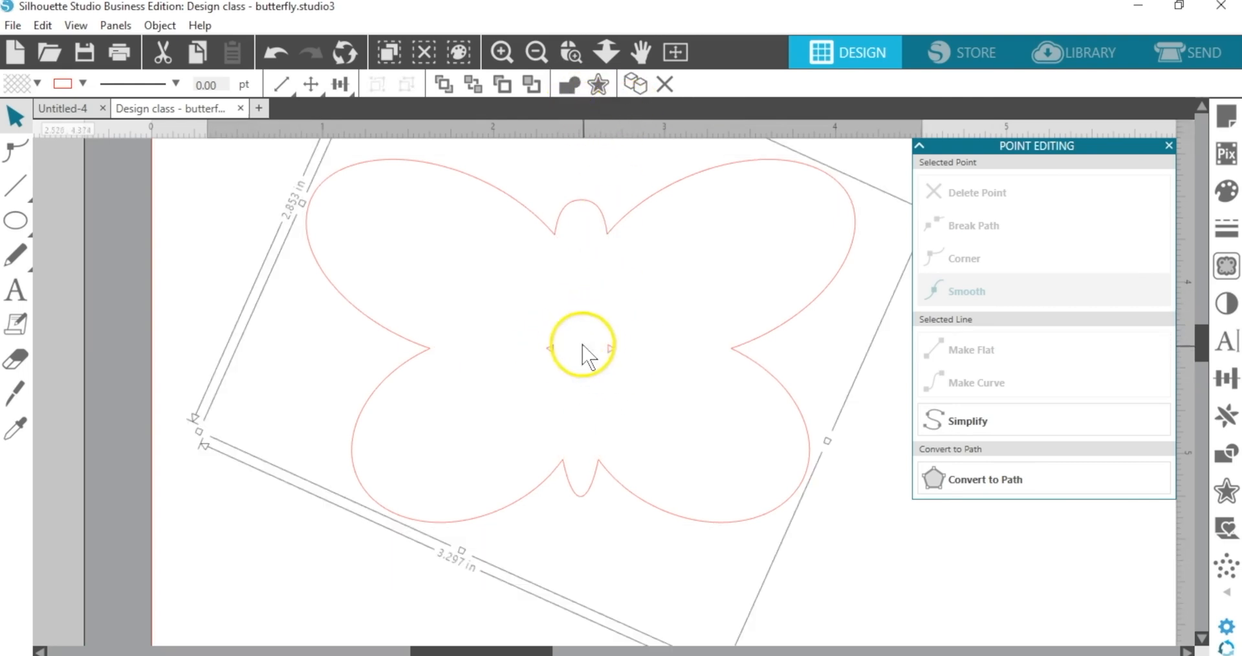
left_click_drag(610, 227, 601, 243)
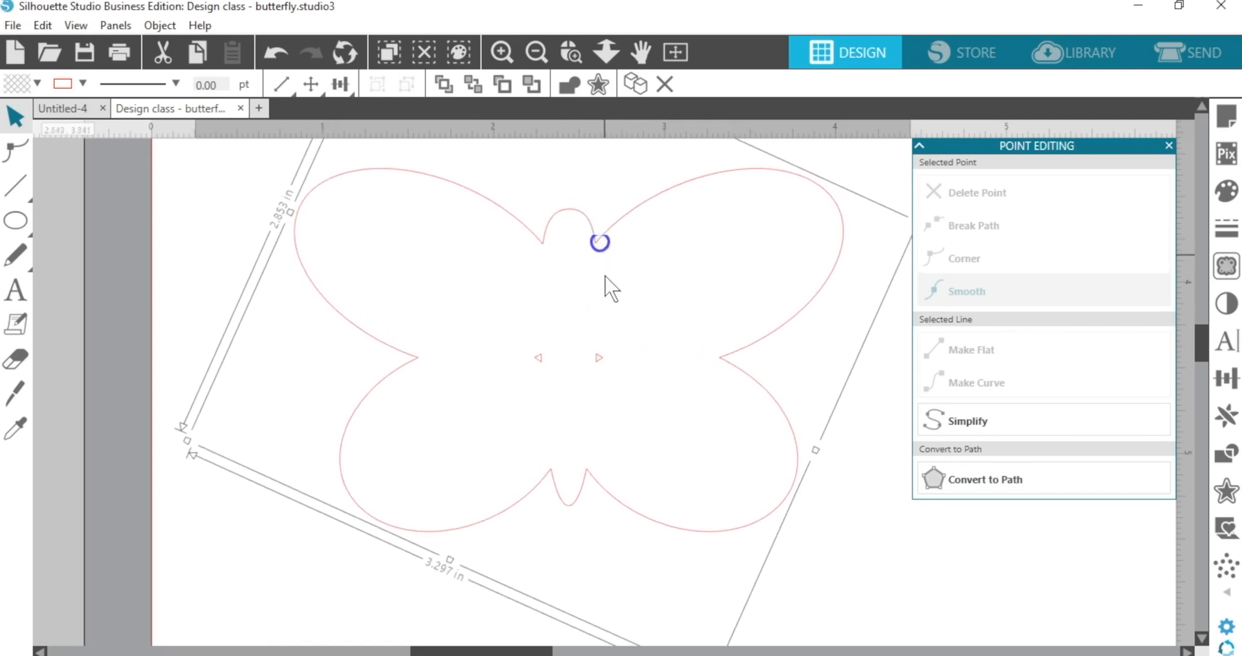
- Release the welded butterfly's compound path and delete the two small leftover triangles inside it
right_click(601, 364)
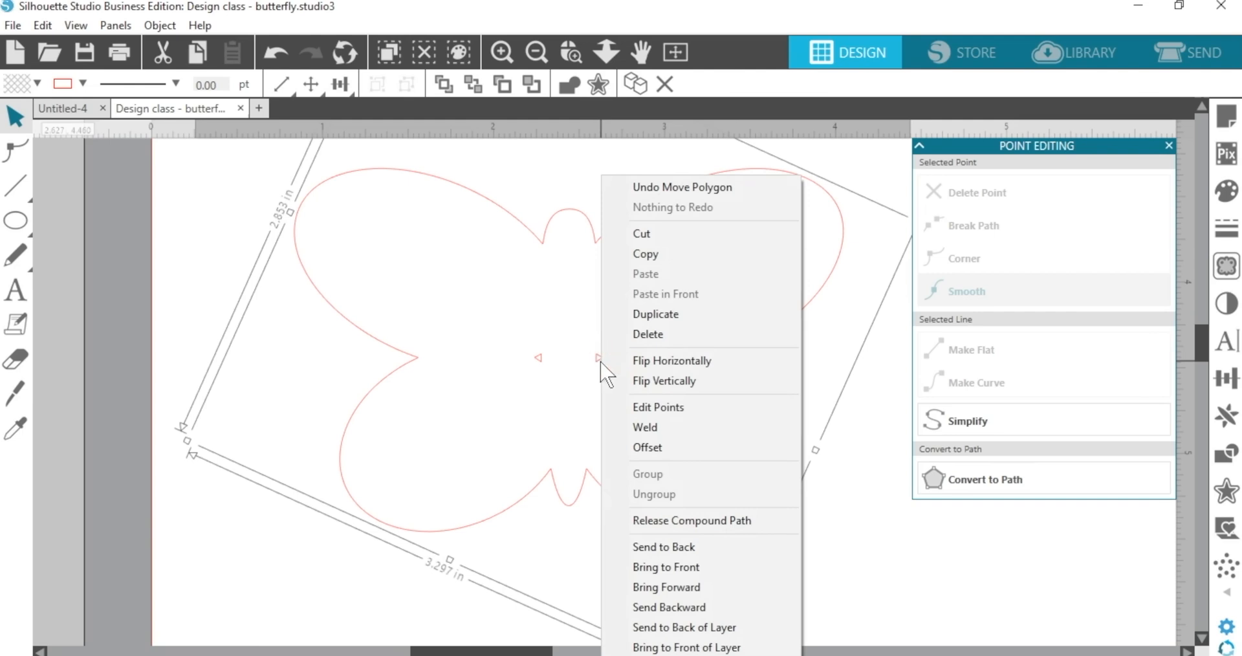
left_click(711, 523)
left_click(508, 314)
left_click_drag(508, 314, 622, 388)
key("Delete")
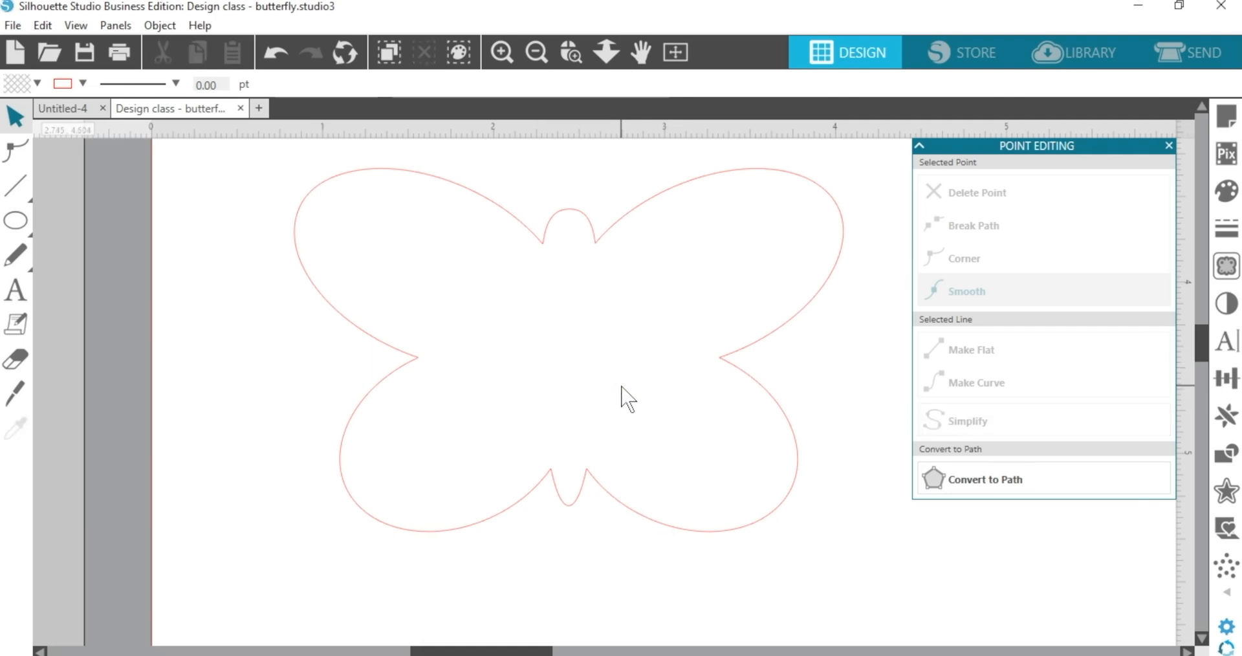
- Move the welded butterfly below the reshaped butterfly at the end of the top row
left_click(597, 240)
scroll(597, 240, "down", 3)
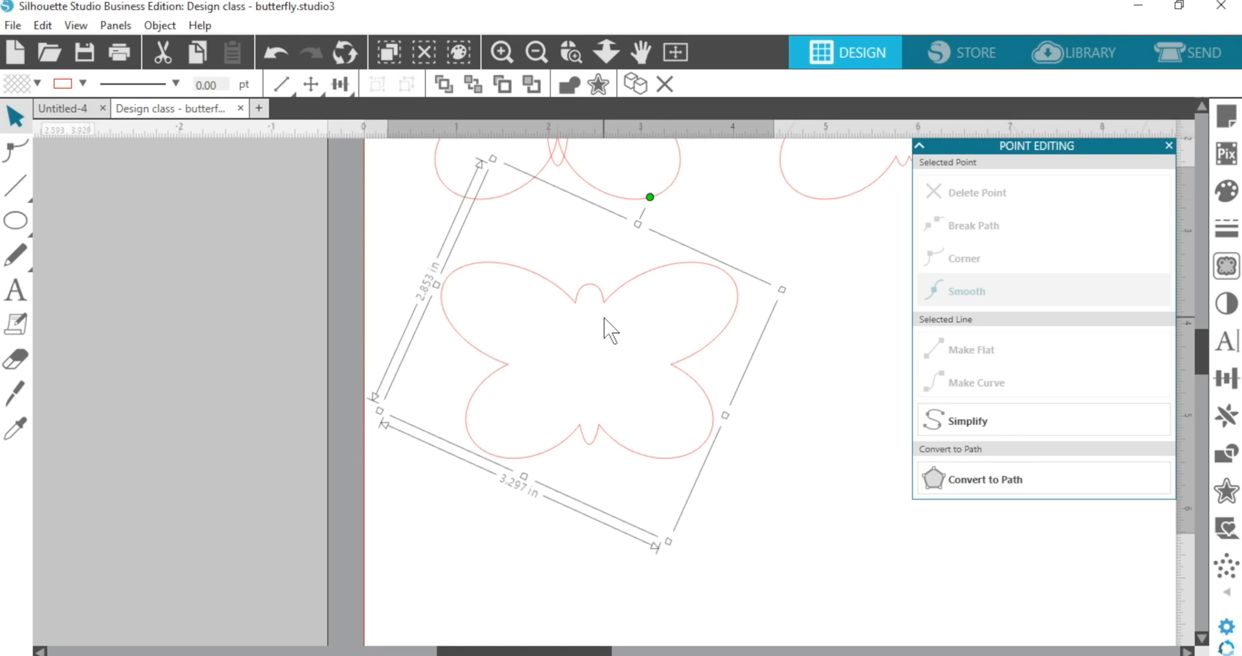
left_click_drag(523, 649, 638, 650)
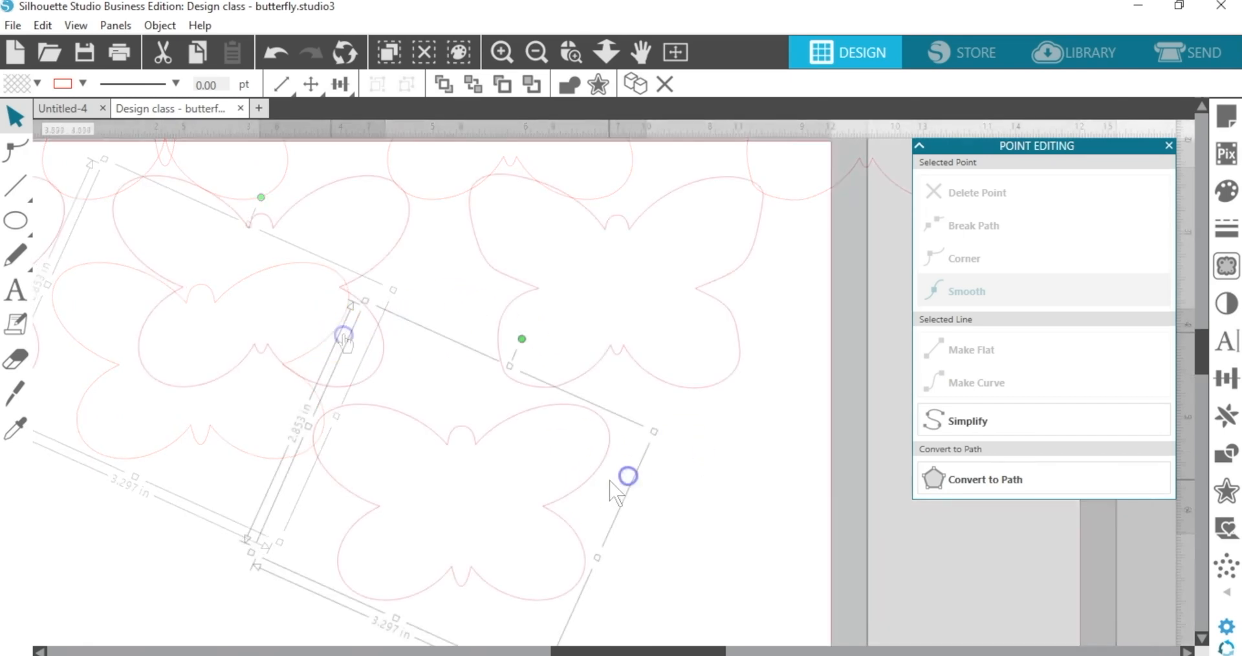
left_click_drag(593, 484, 676, 490)
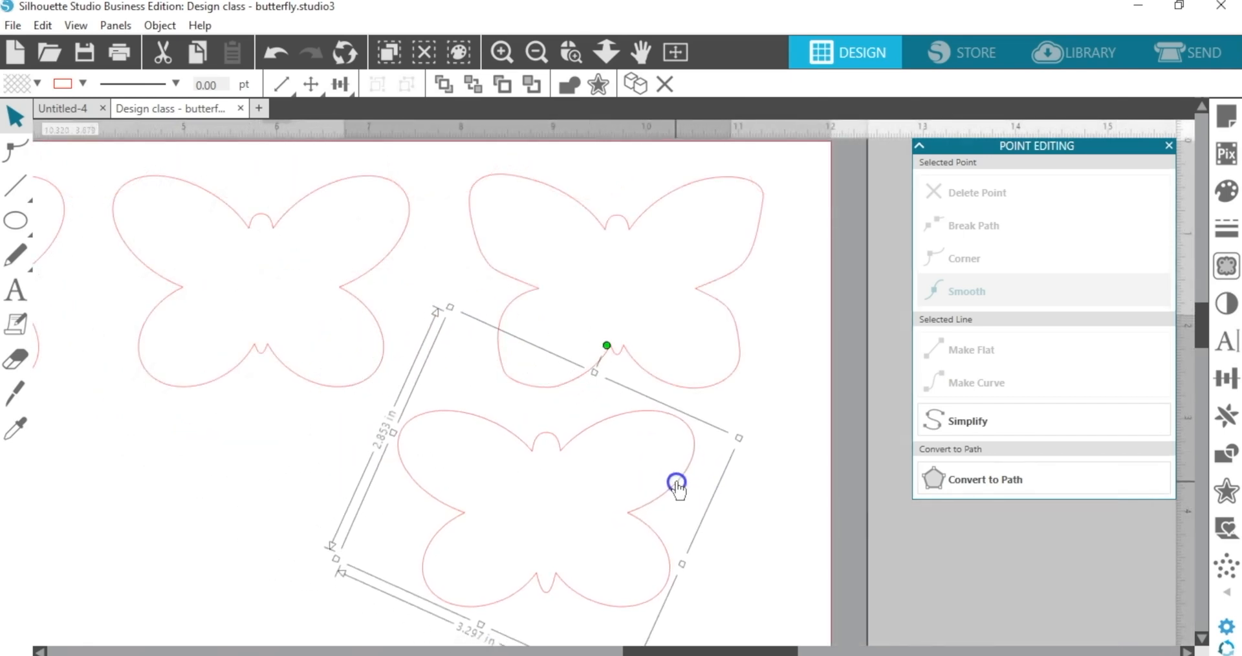
left_click(747, 471)
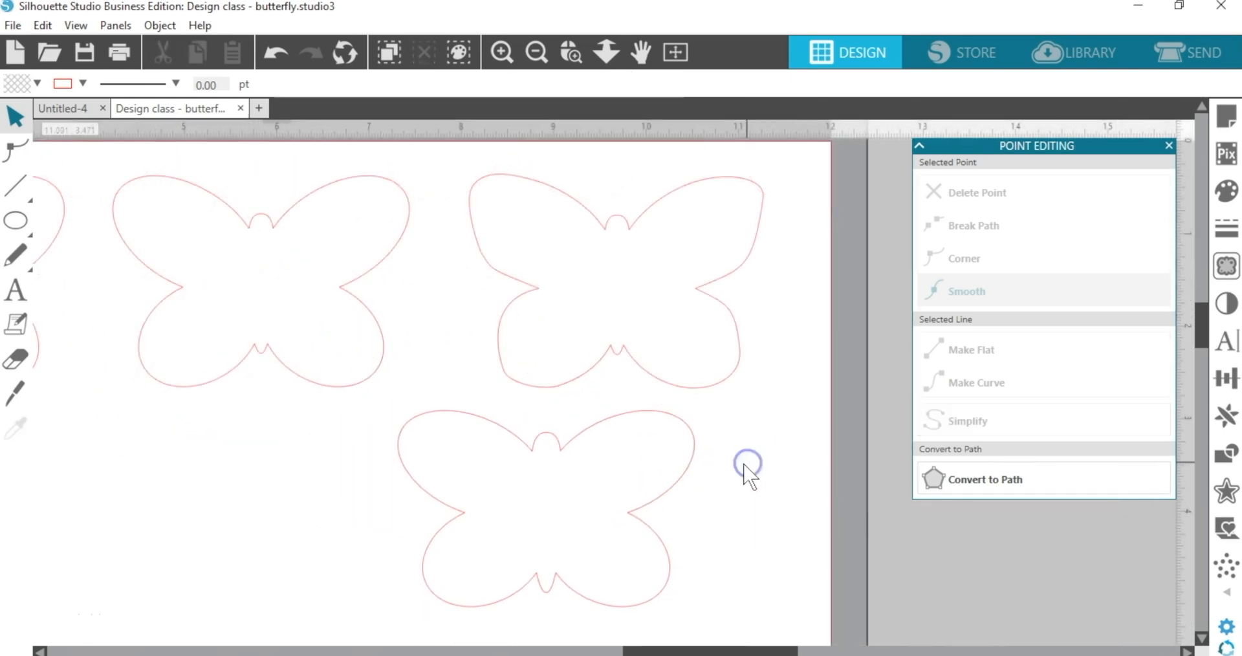
- Edit the welded butterfly's points, lowering the points on the undersides of both upper wings and adjusting their curves
double_click(696, 448)
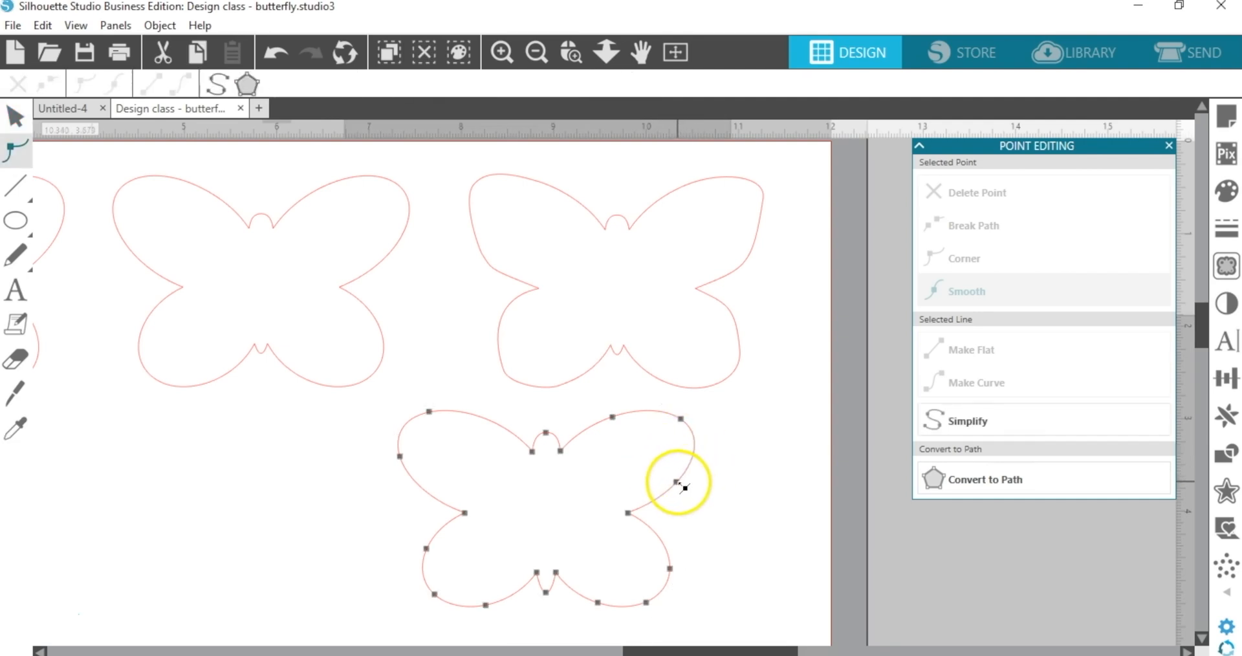
left_click_drag(676, 482, 677, 495)
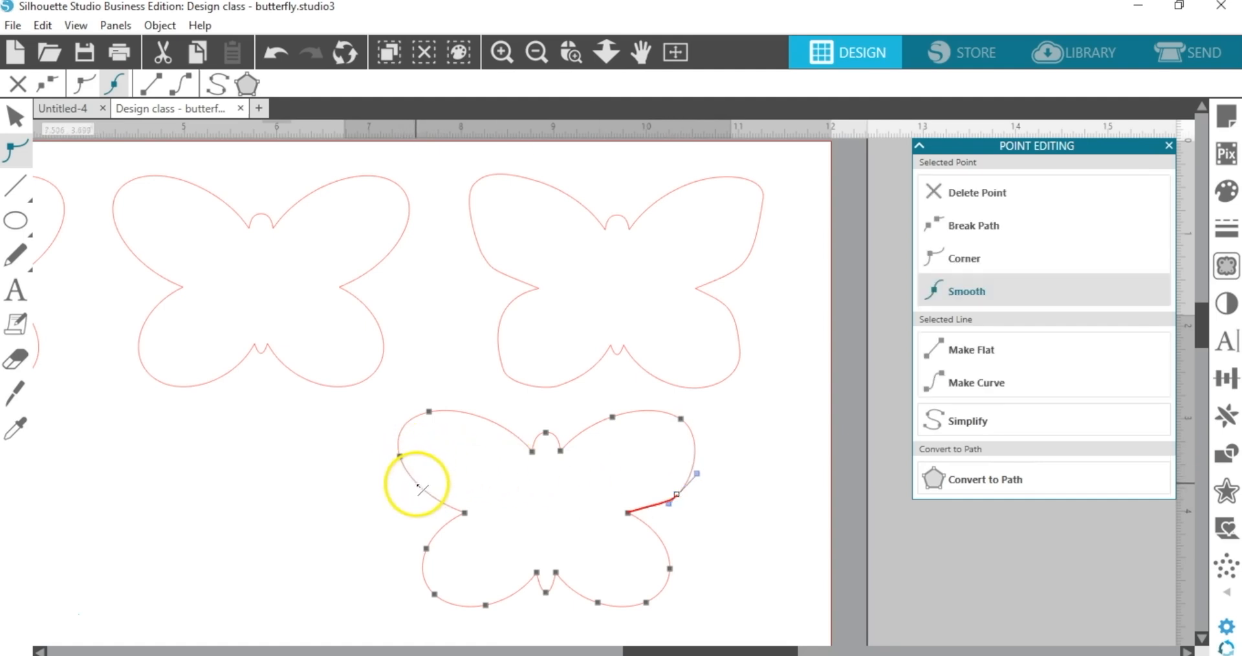
left_click(421, 493)
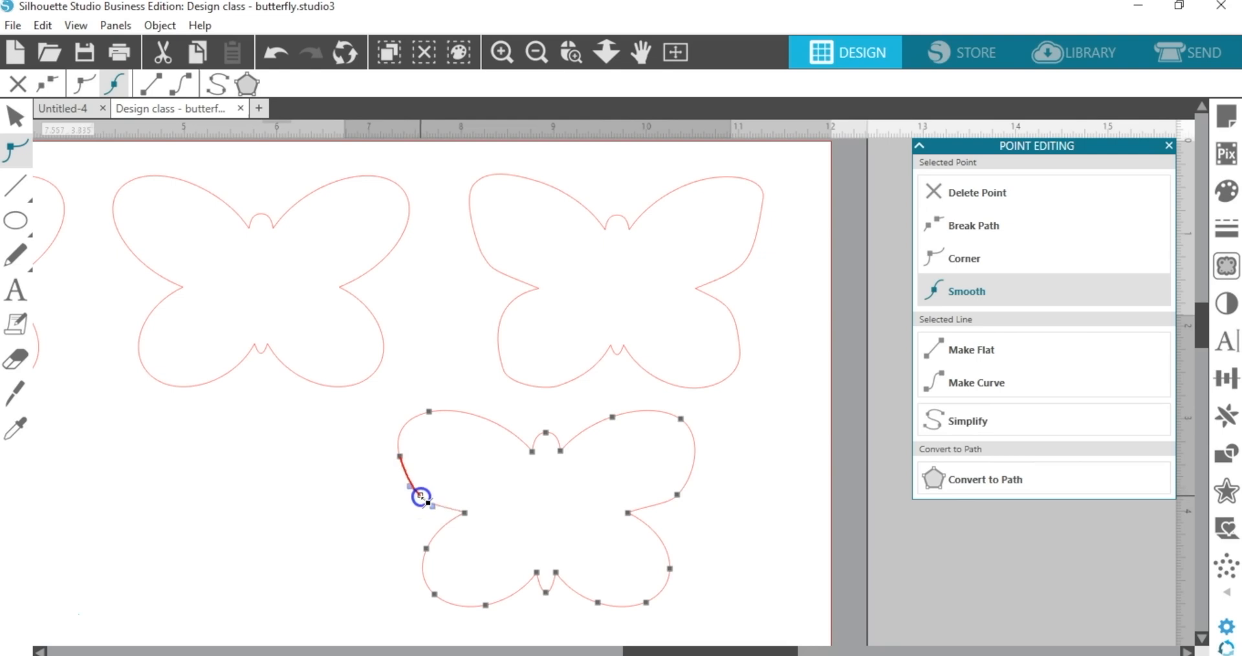
left_click(677, 495)
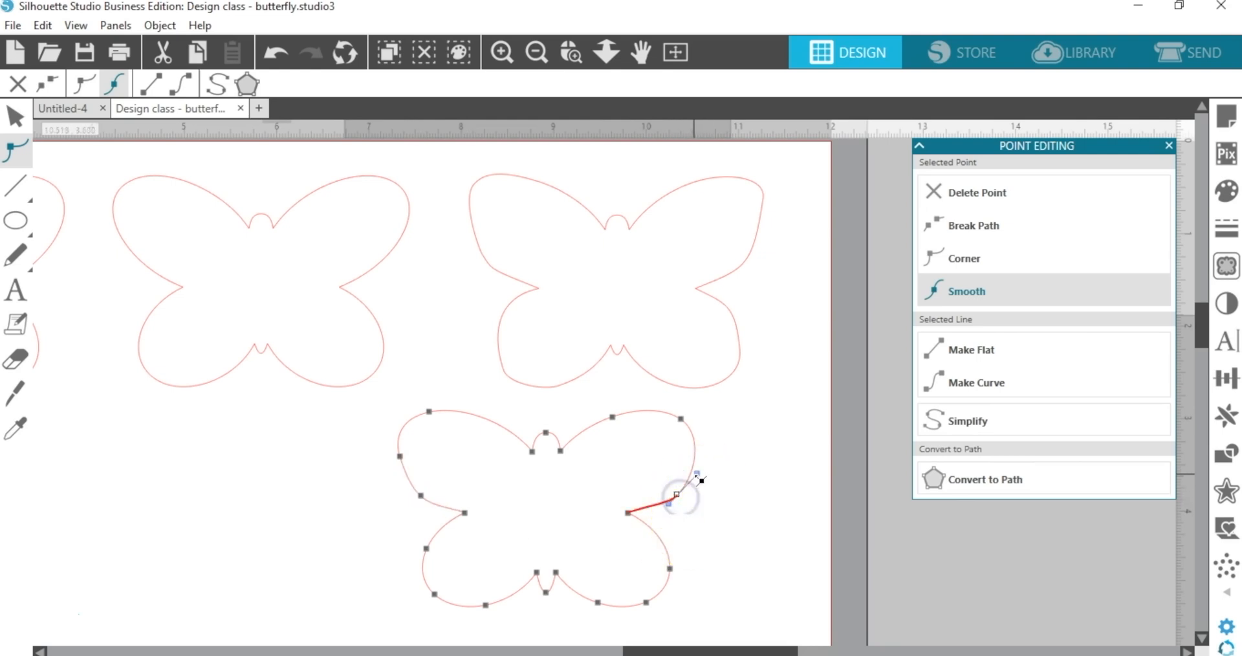
mouse_move(702, 481)
left_mouse_down()
mouse_move(712, 481)
mouse_move(697, 472)
left_mouse_up()
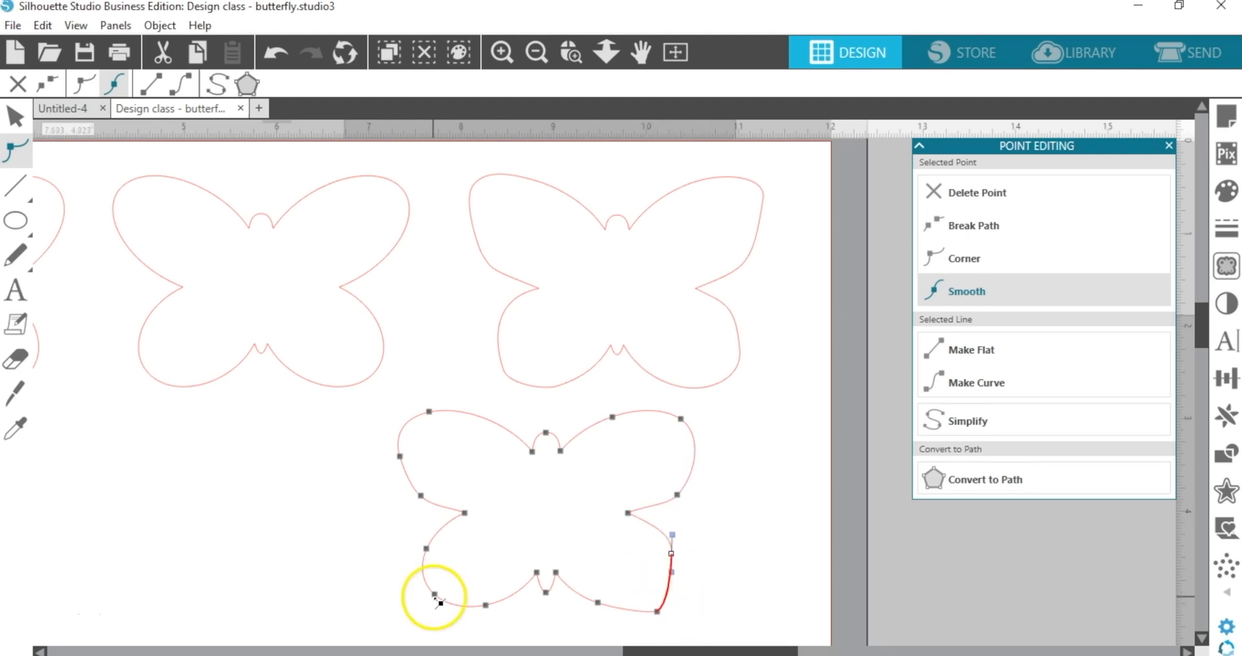
- Reshape the lower wings by pulling their bottom corner points outward and adjusting the adjoining curve, and finish point editing
left_click_drag(435, 594, 439, 612)
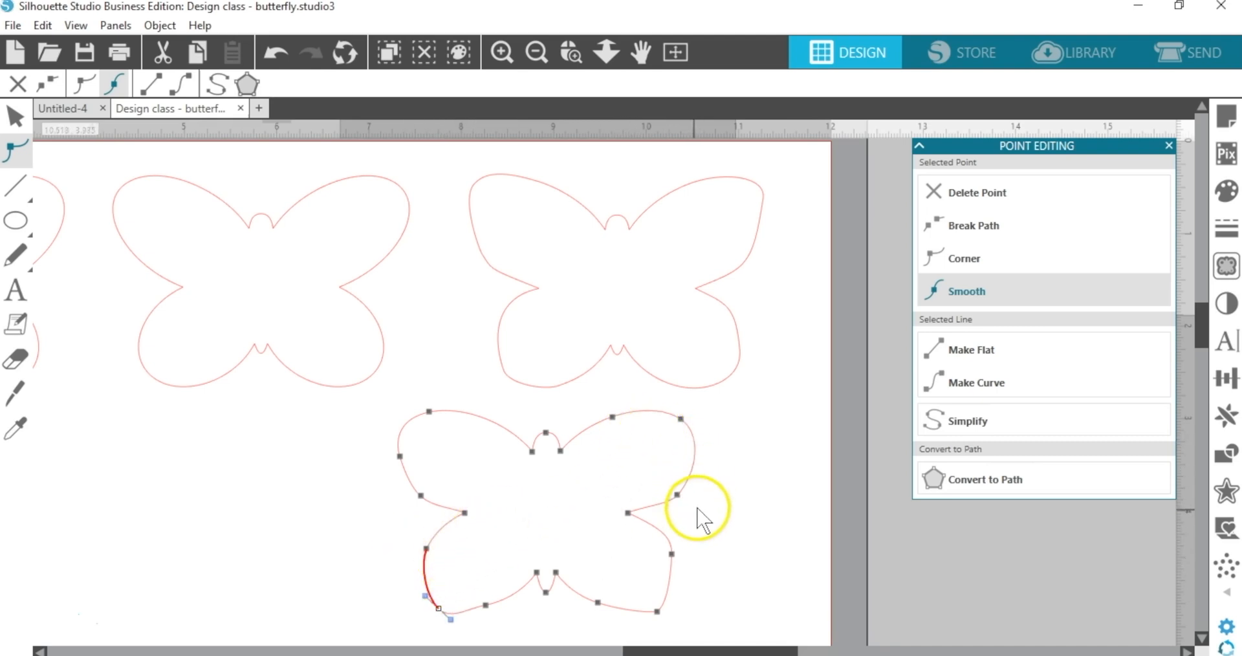
left_click(486, 605)
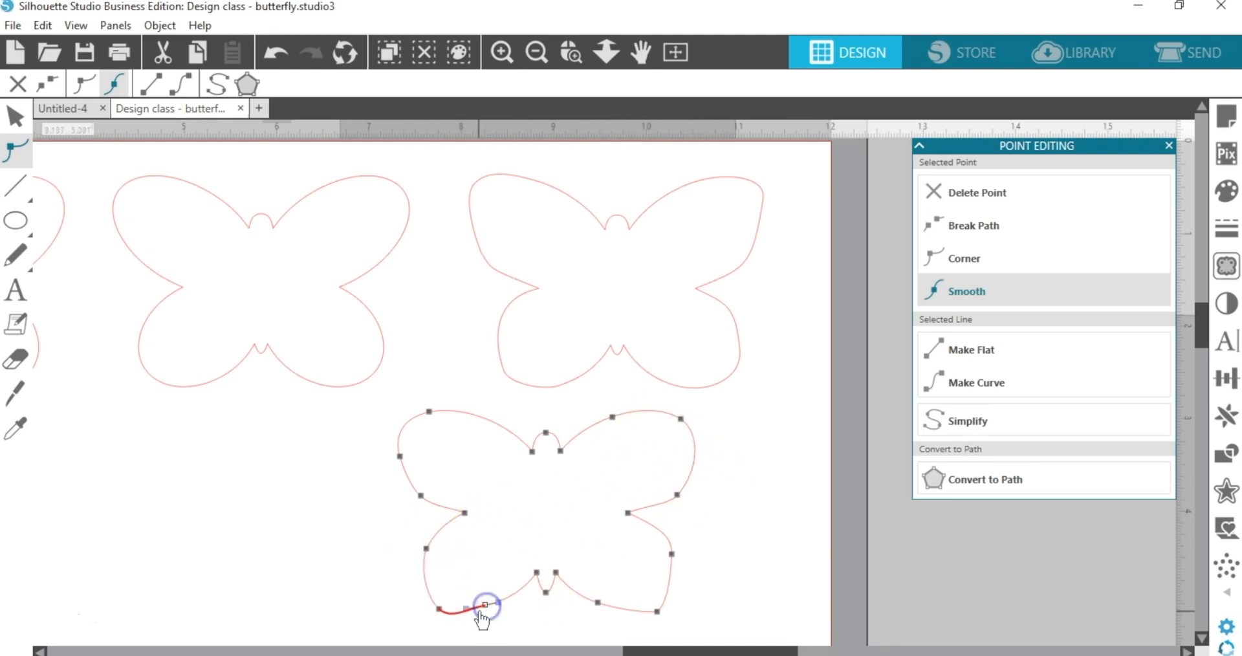
left_click_drag(465, 611, 467, 612)
left_click(624, 540)
left_click(756, 445)
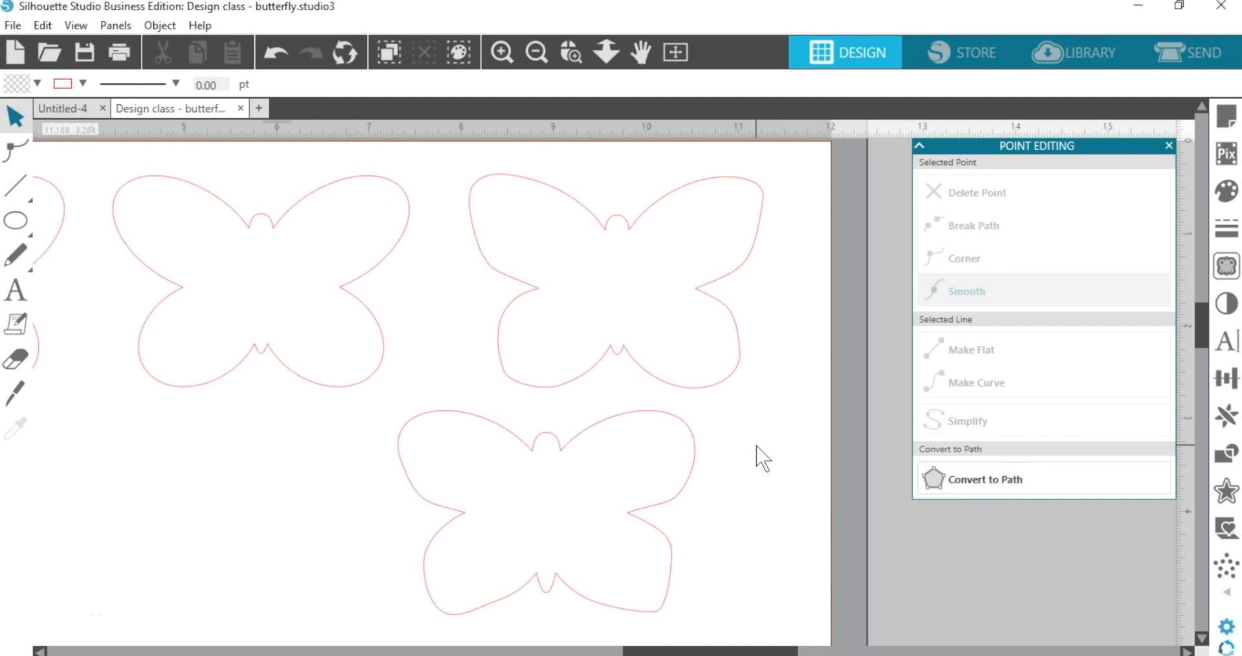
- Copy the reshaped butterfly at the end of the top row and paste it into the Untitled-4 card document
left_click(746, 258)
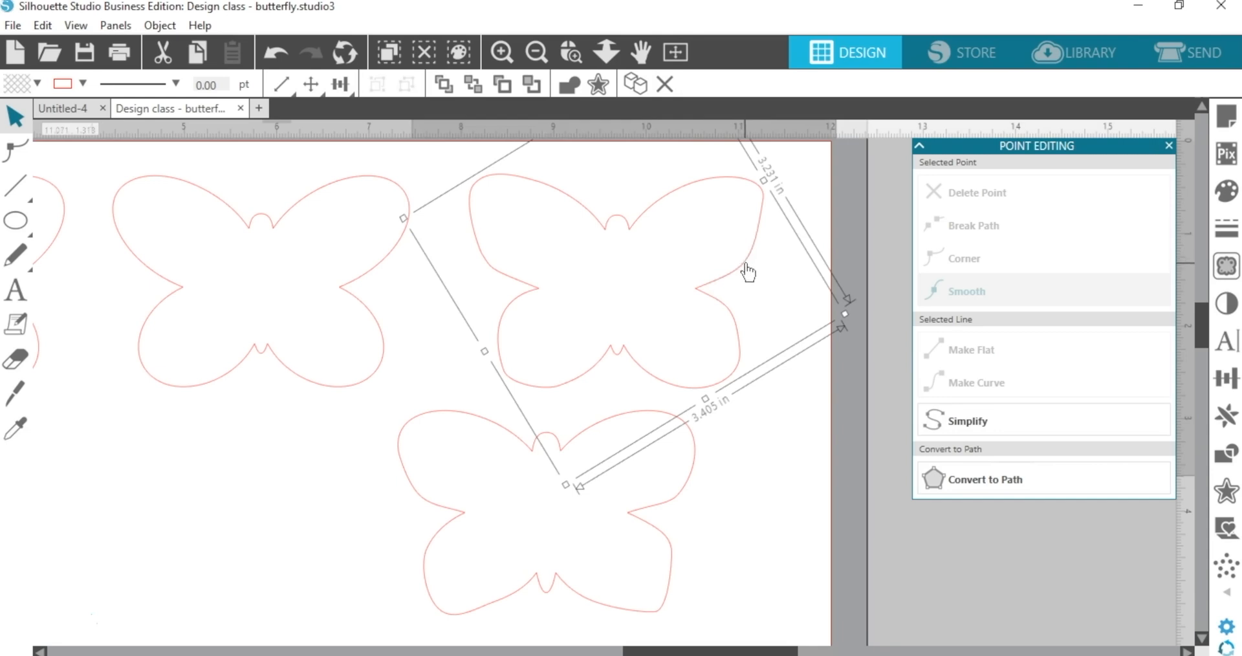
left_click(189, 117)
left_click(70, 115)
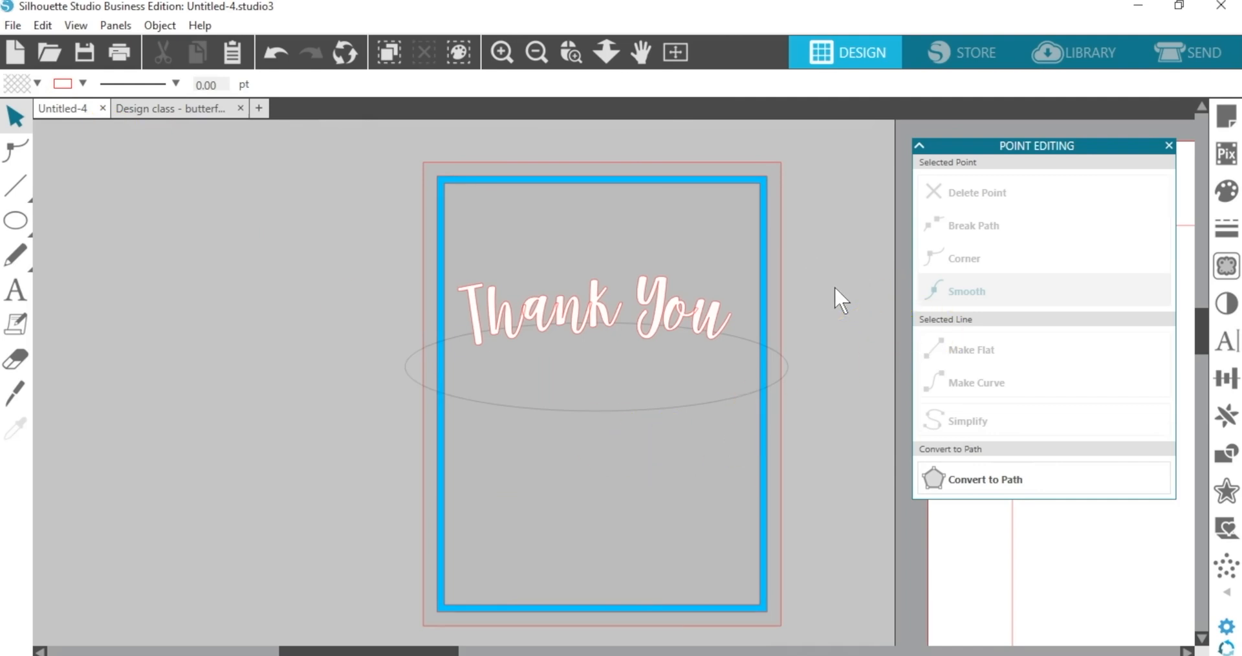
key("ctrl+v")
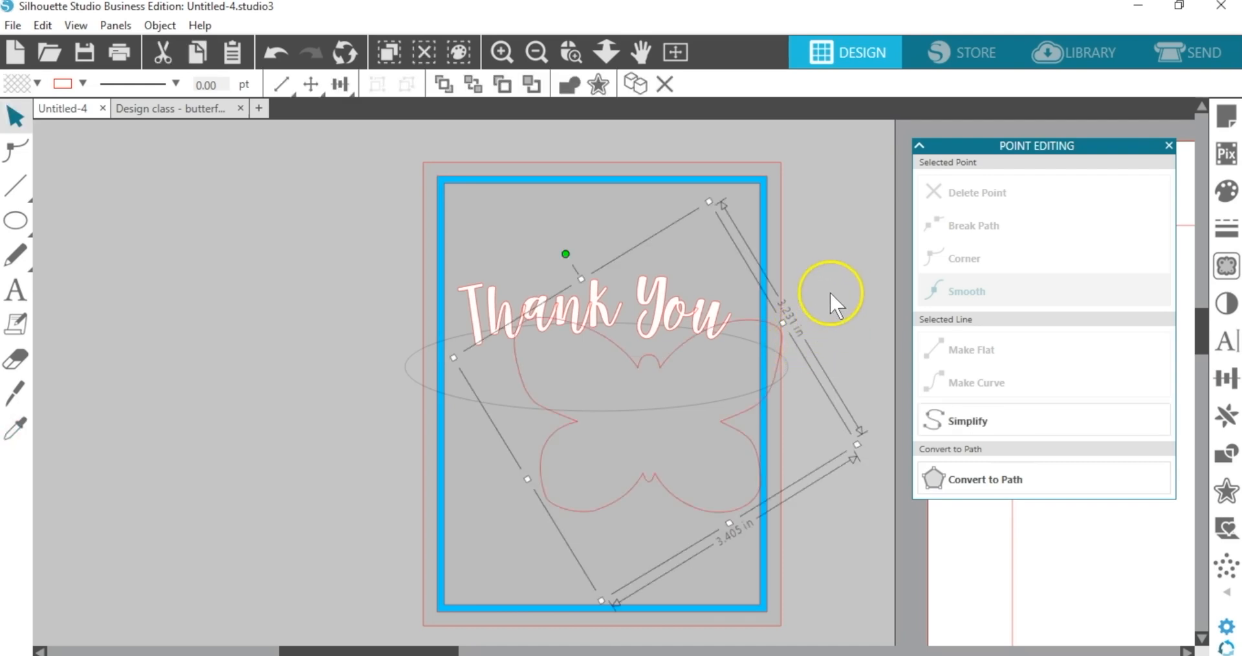
right_click(819, 317)
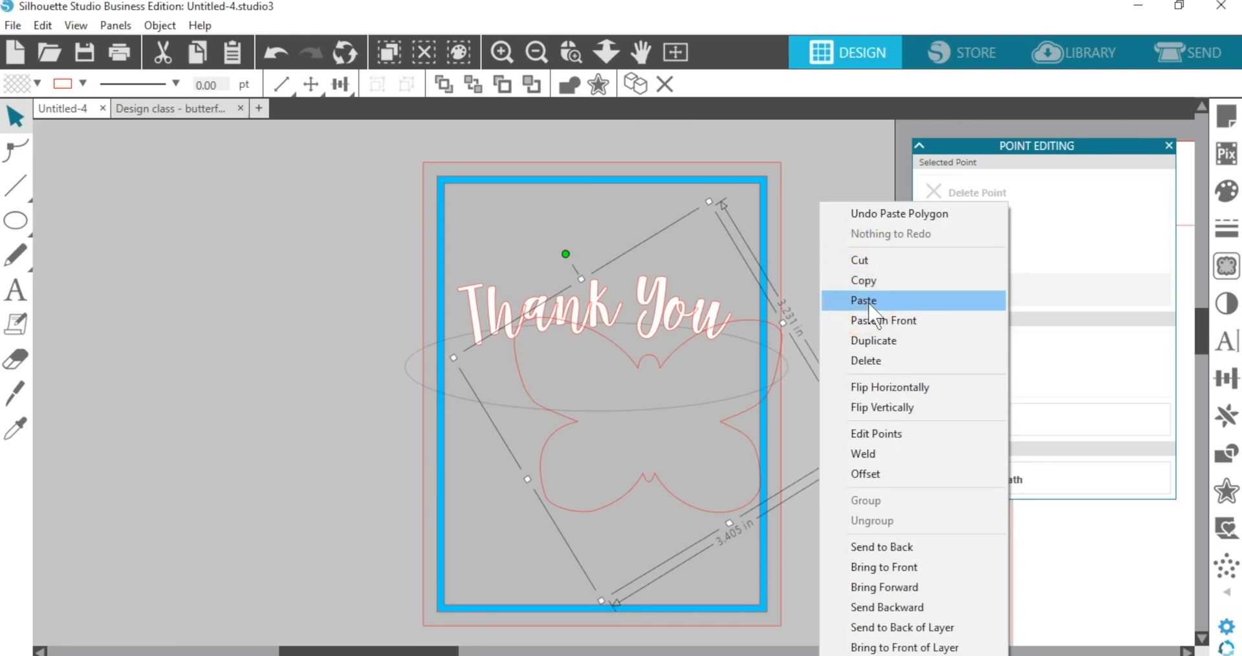
left_click(805, 290)
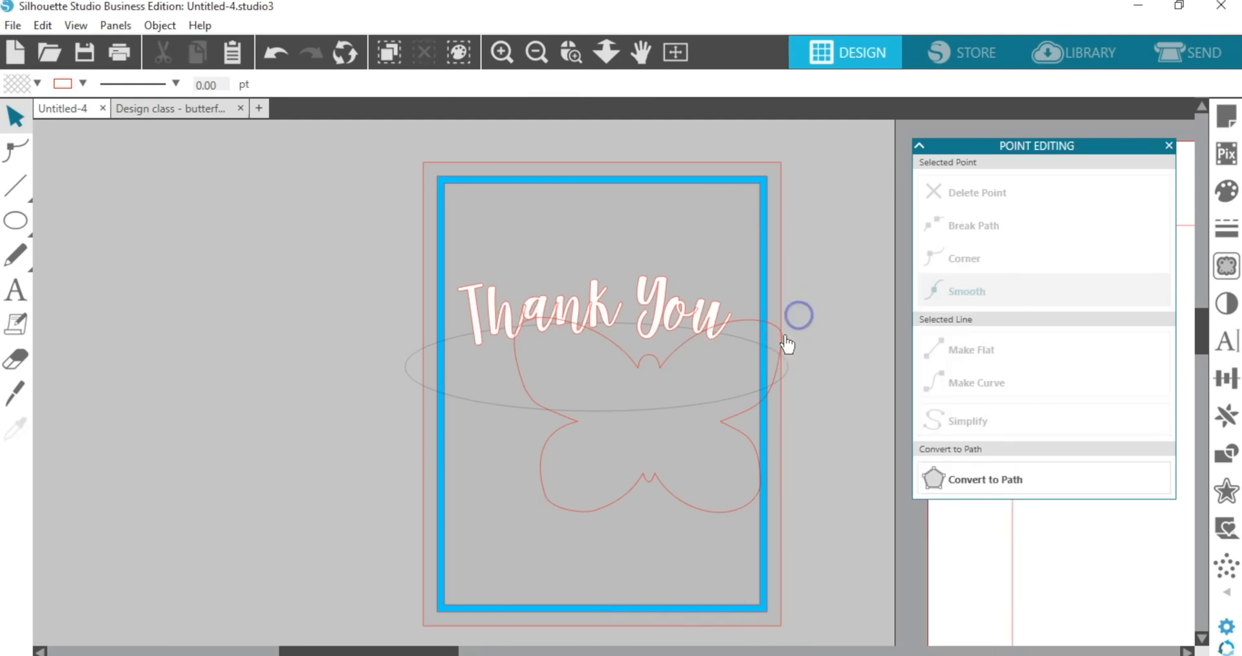
- Move the pasted butterfly onto the mat below the card base and scale it down to about 1.387 by 1.316 in
left_click(677, 44)
left_click_drag(374, 308, 509, 517)
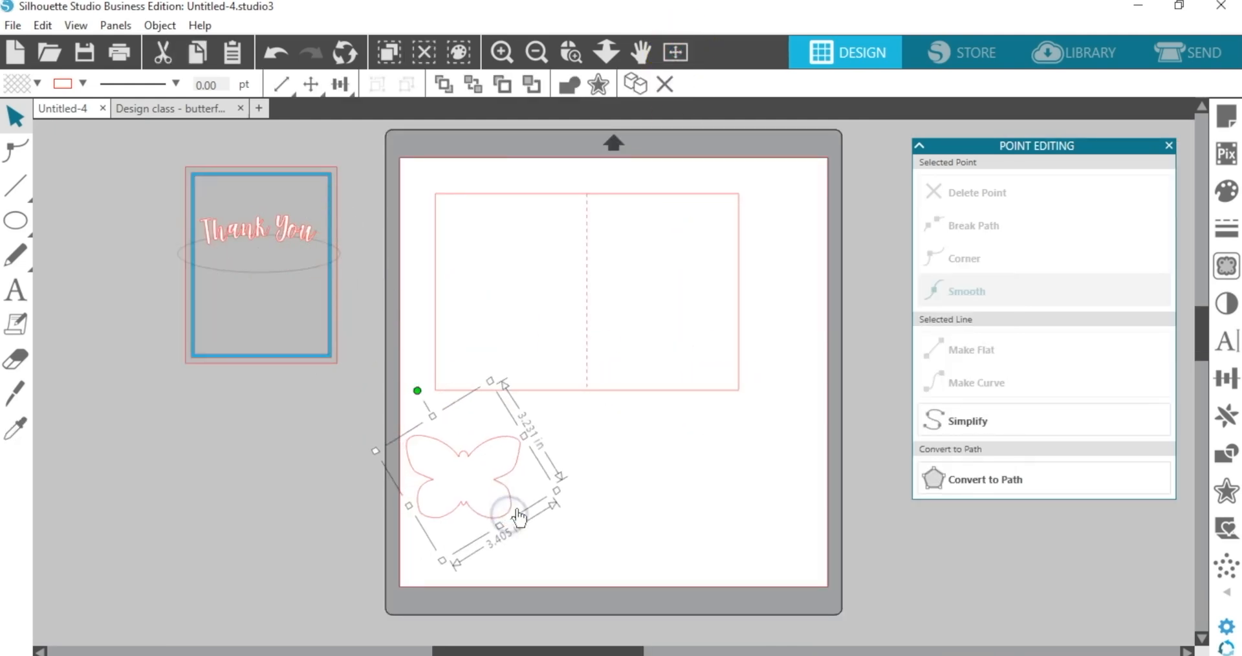
left_click_drag(495, 383, 468, 477)
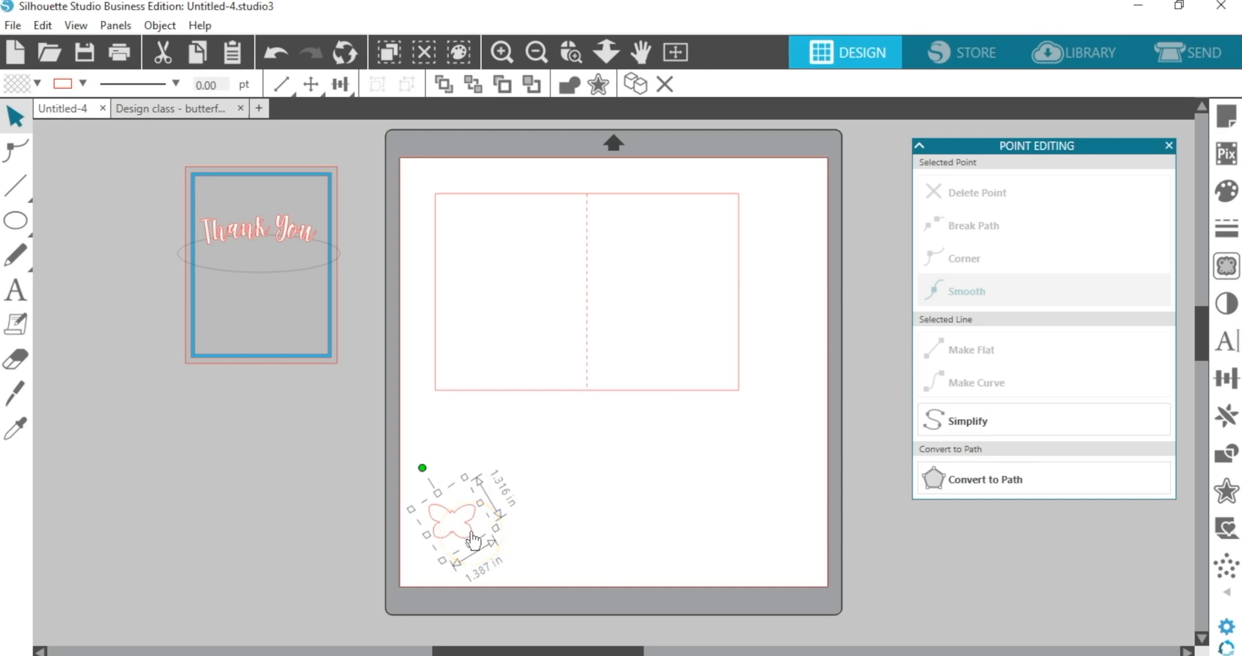
- Duplicate the small butterfly directly beside the original
key("i")
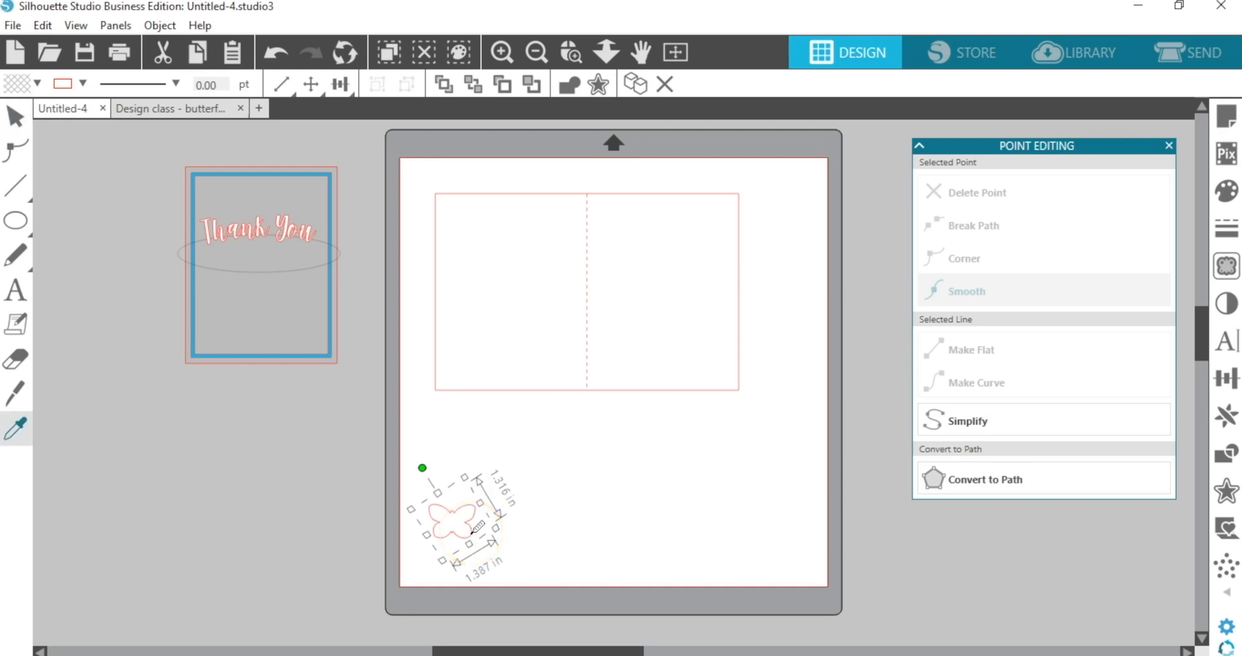
key("ctrl+d")
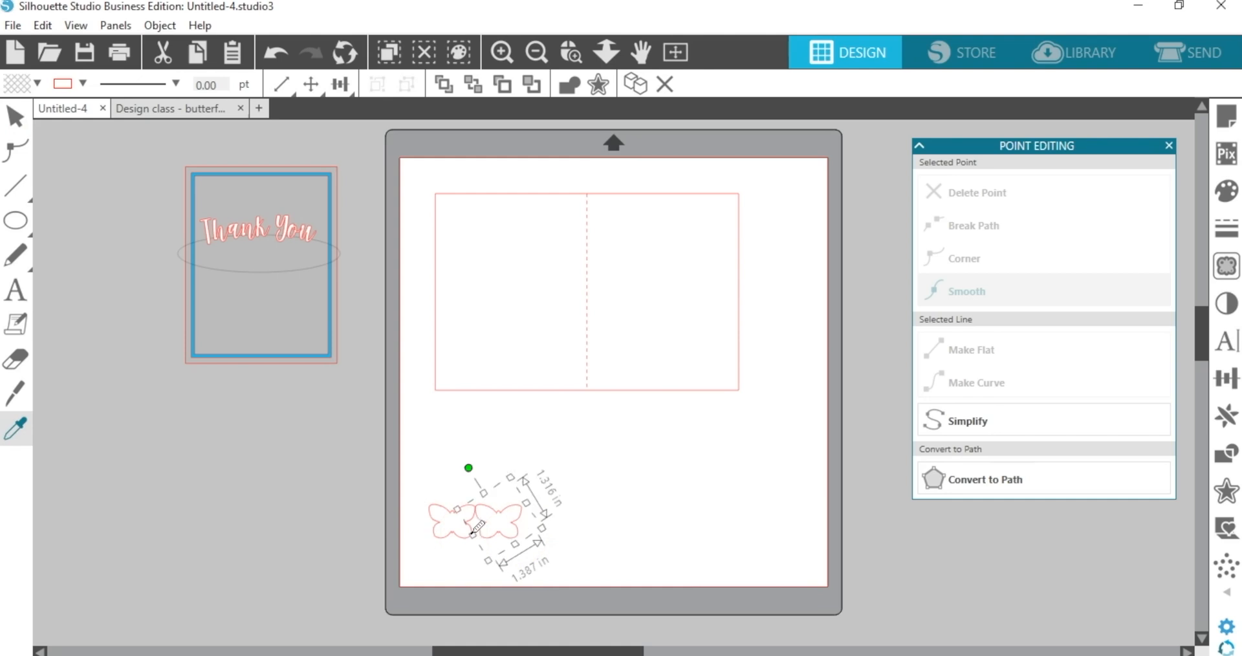
- Duplicate the small butterfly to make a third one in the row, and move the card base off the mat
key("ctrl+d")
key("v")
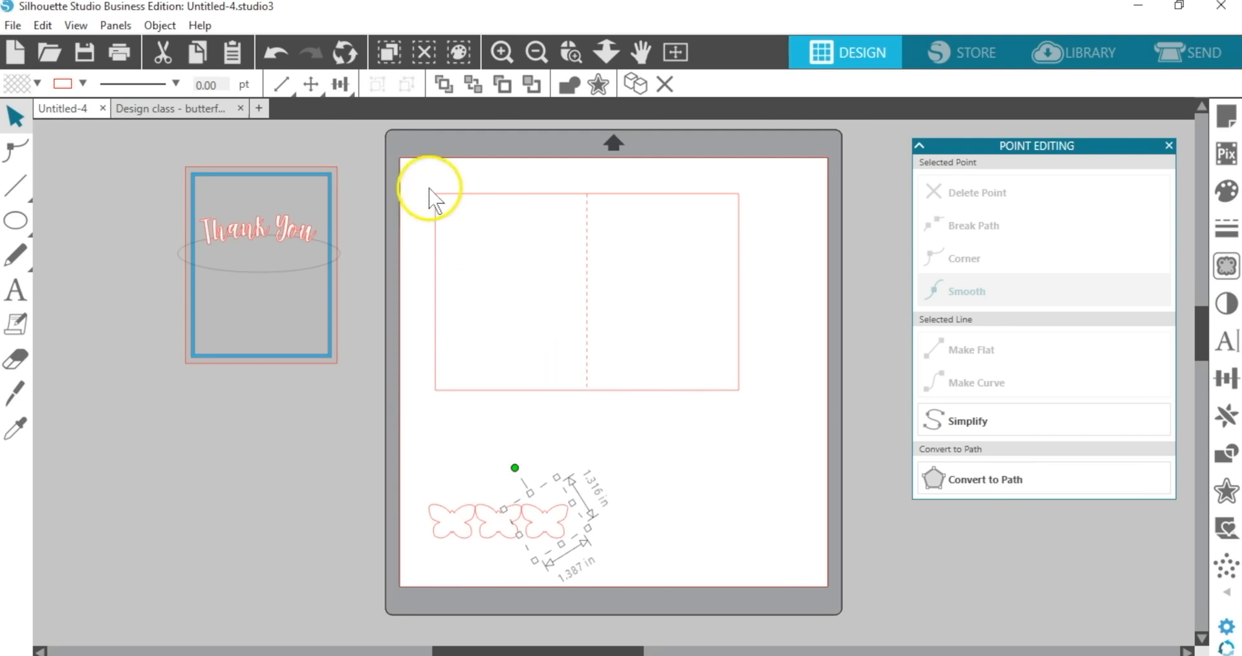
left_click_drag(728, 392, 337, 586)
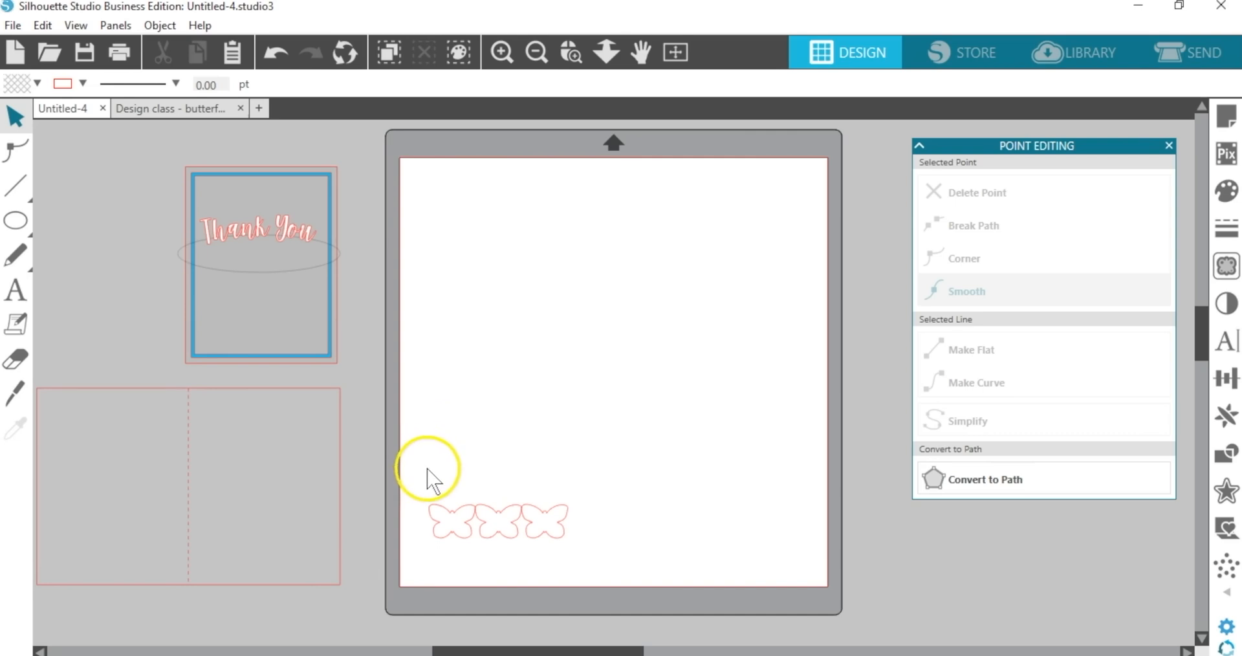
- Arrange the three butterflies in a spaced row along the mat's upper edge and show the grid
left_click_drag(455, 521, 436, 184)
left_click_drag(477, 535, 464, 198)
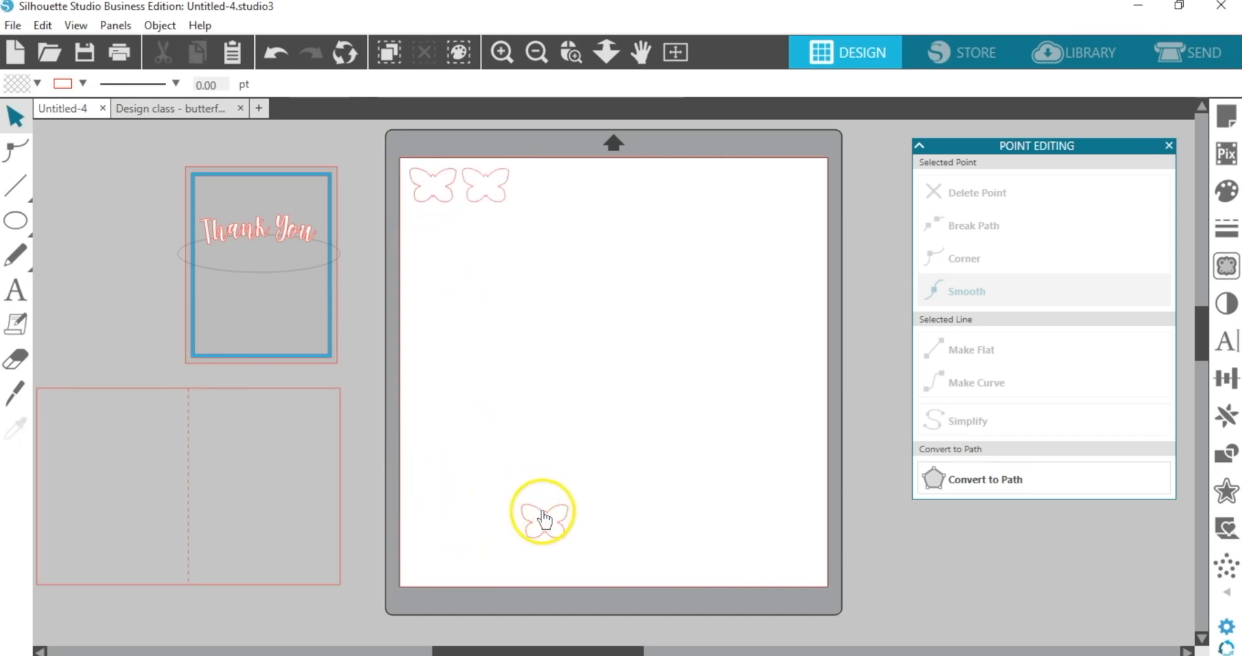
left_click_drag(546, 515, 542, 185)
left_click(505, 198)
key("g")
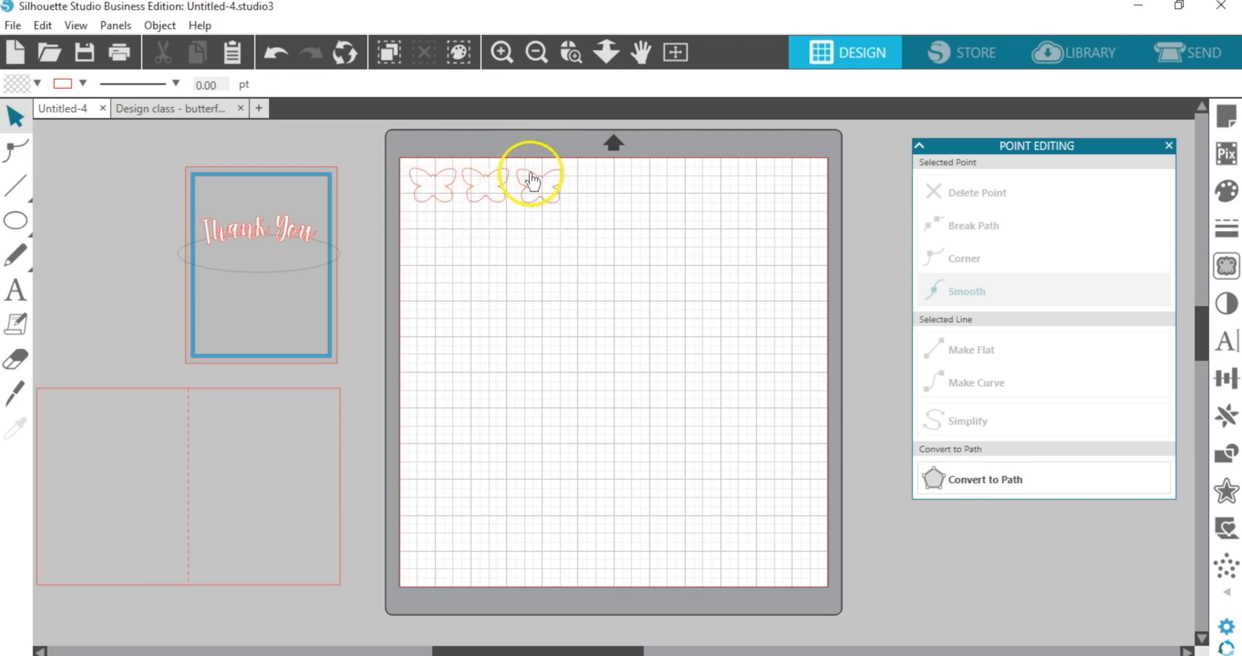
- Move the row of butterflies off the mat and place the Thank You text in the mat's upper left corner
left_click(1173, 50)
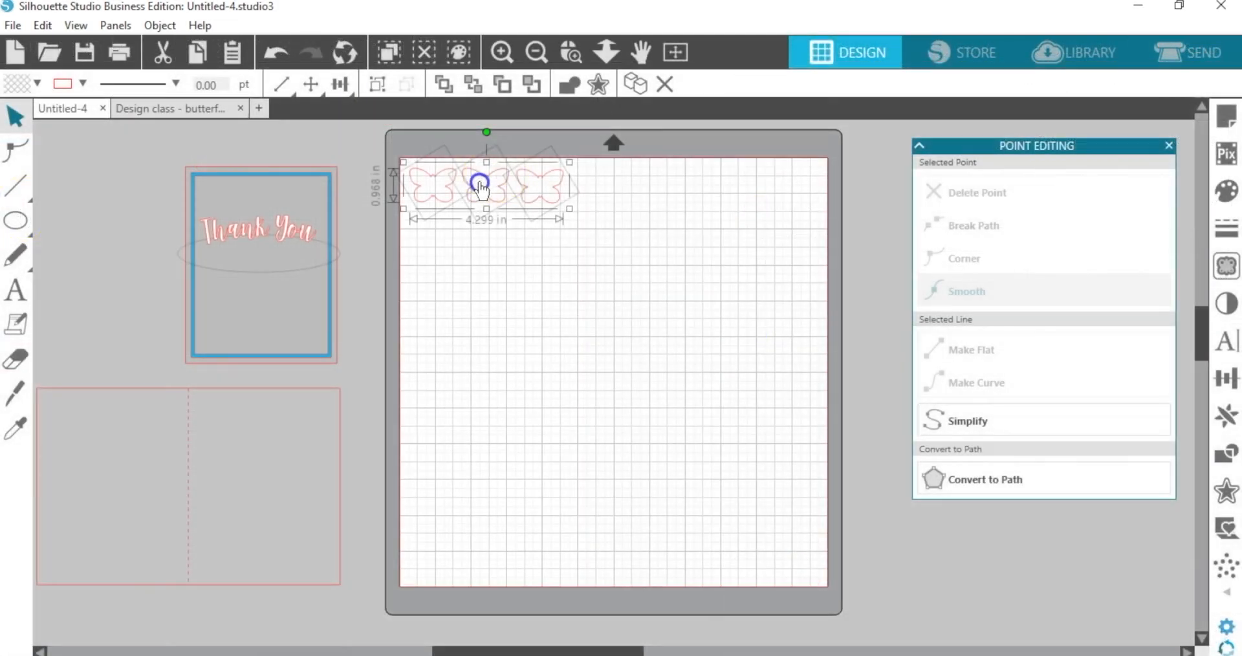
left_click_drag(474, 183, 107, 191)
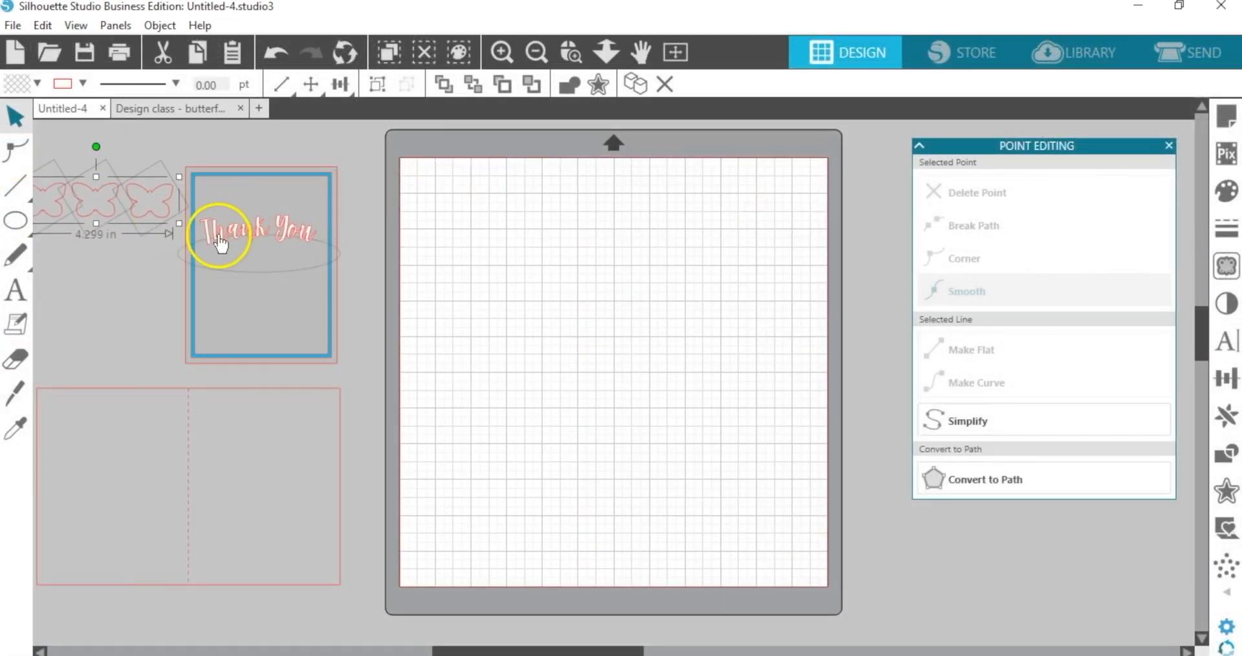
left_click_drag(220, 242, 432, 196)
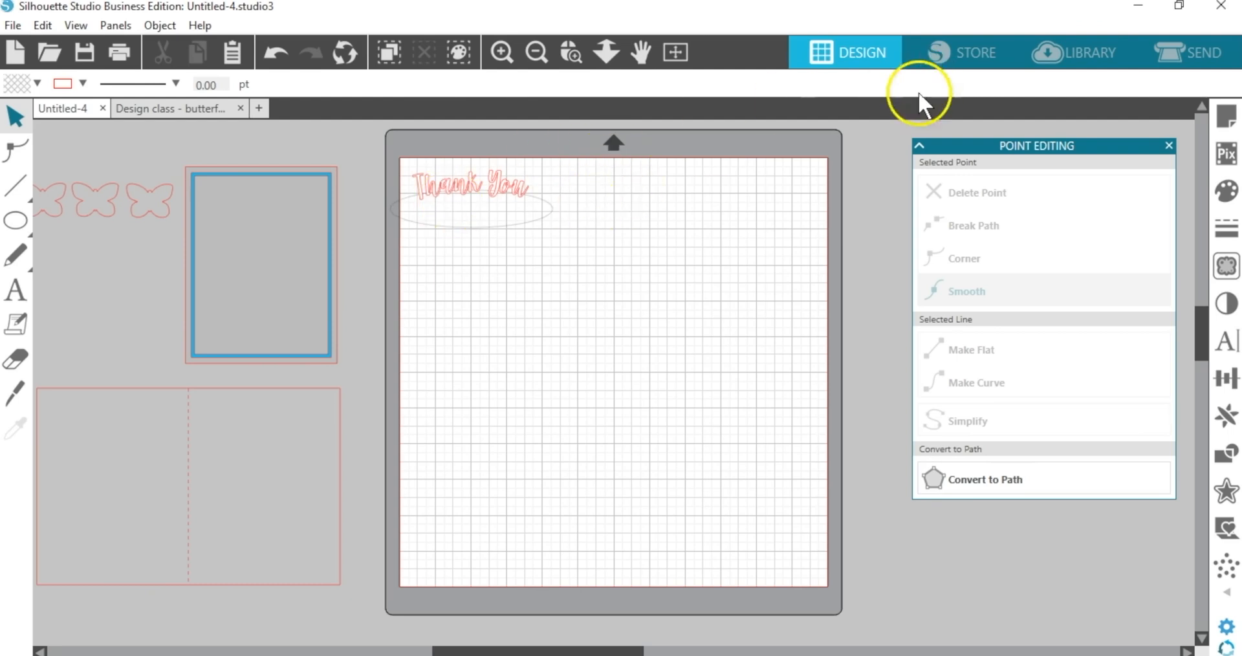
- Examine the Thank You text's overlapping letter outlines up close, both in the design and in the send view's cut lines
left_click(571, 51)
left_click_drag(414, 171, 560, 216)
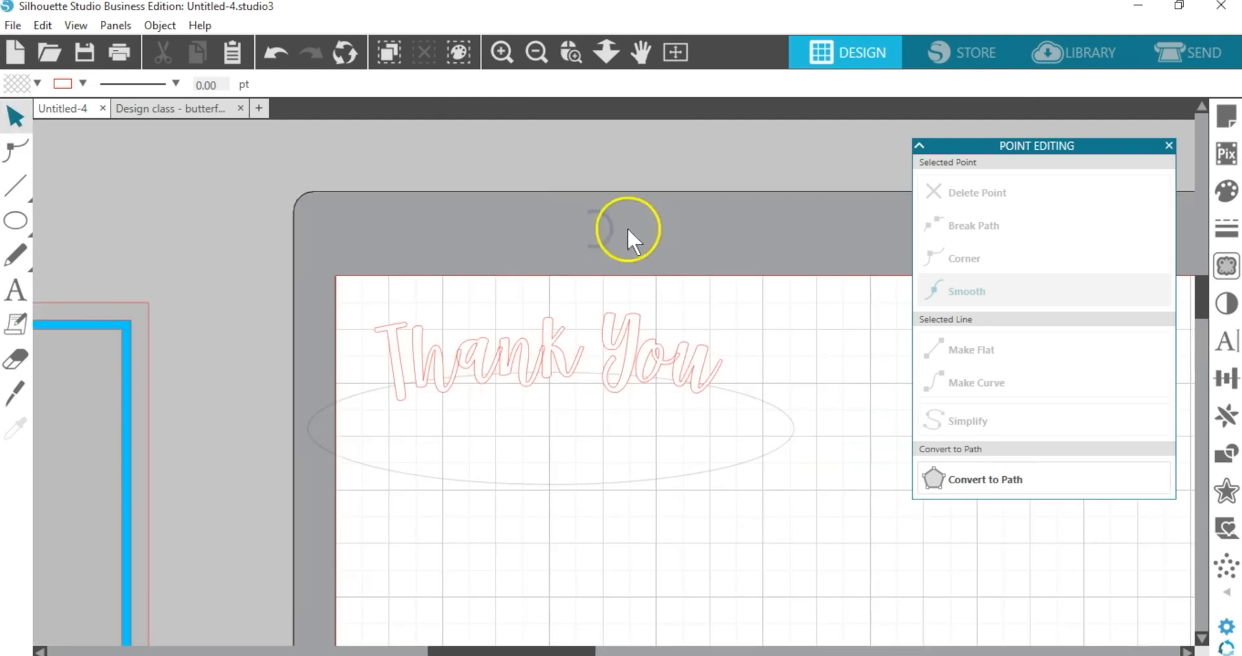
left_click_drag(604, 57, 592, 330)
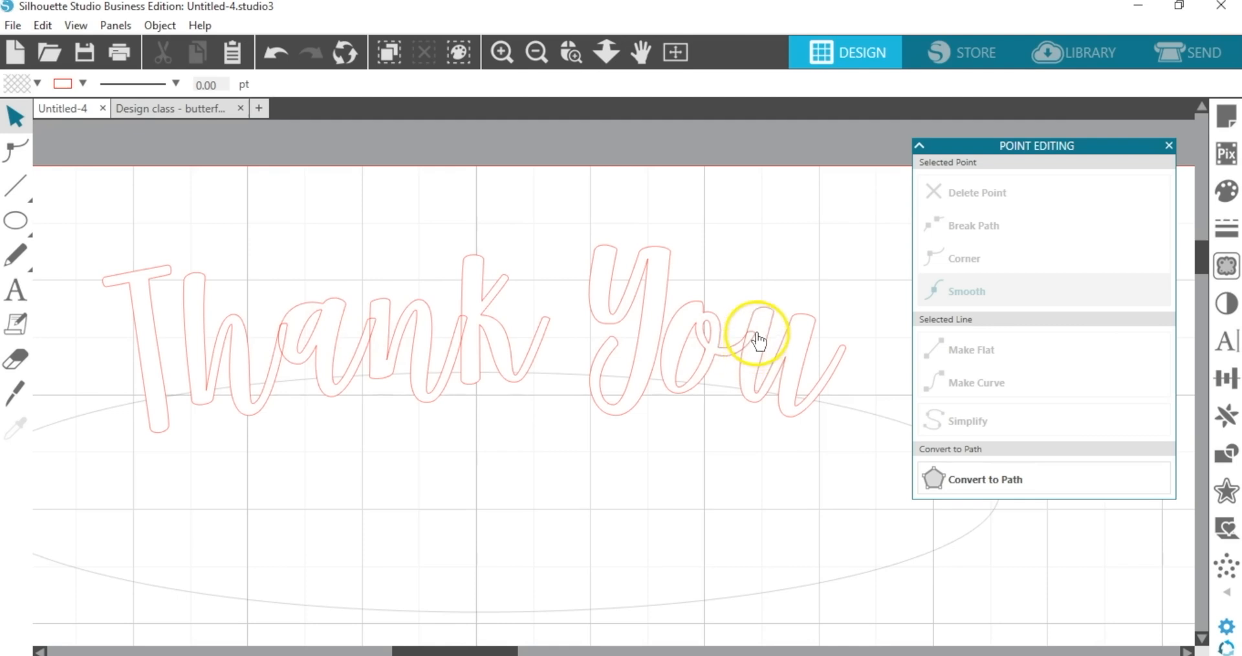
left_click(504, 283)
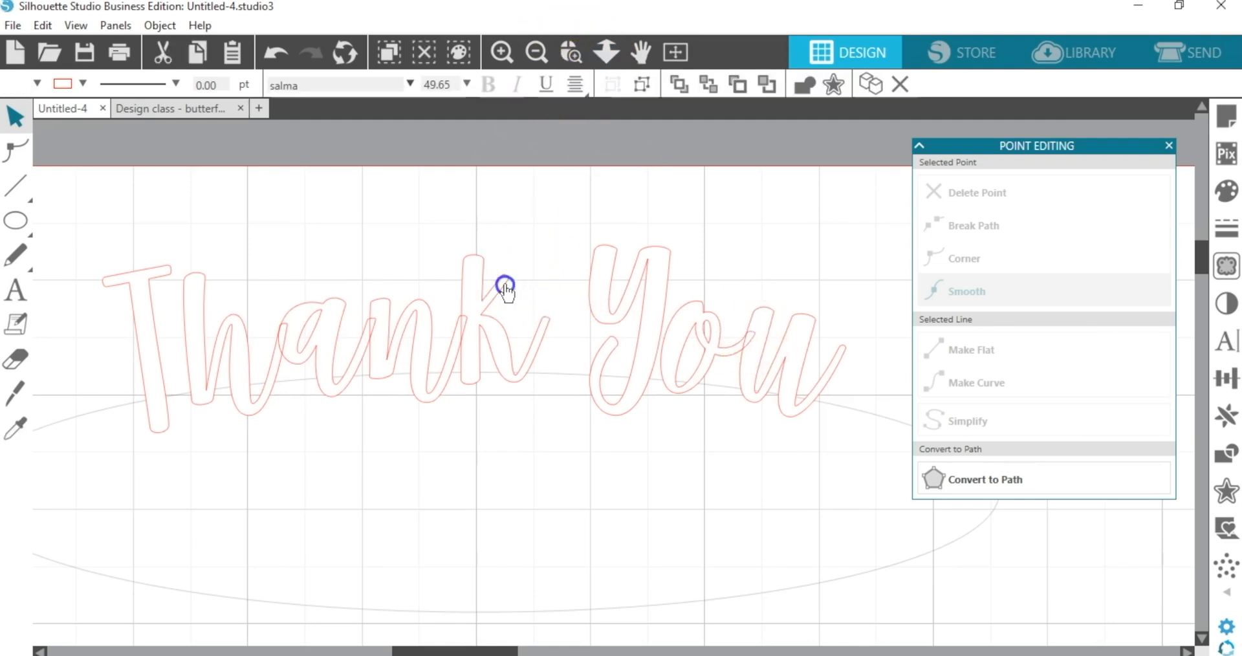
left_click(801, 97)
left_click(787, 136)
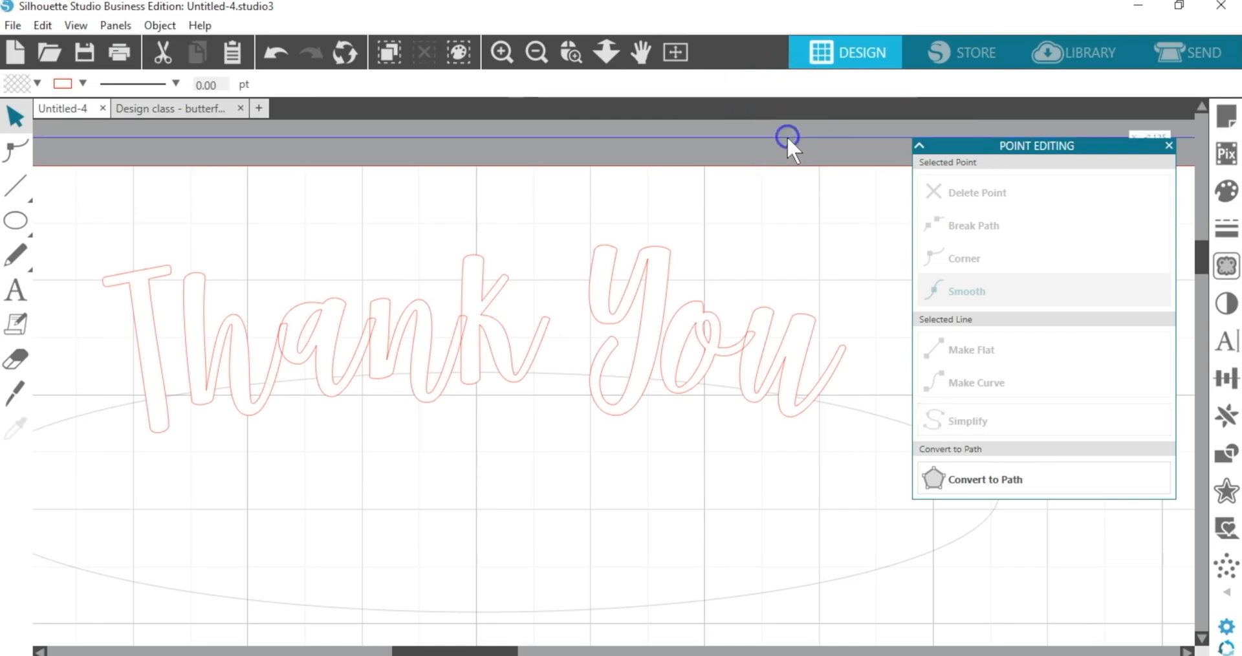
left_click(1186, 57)
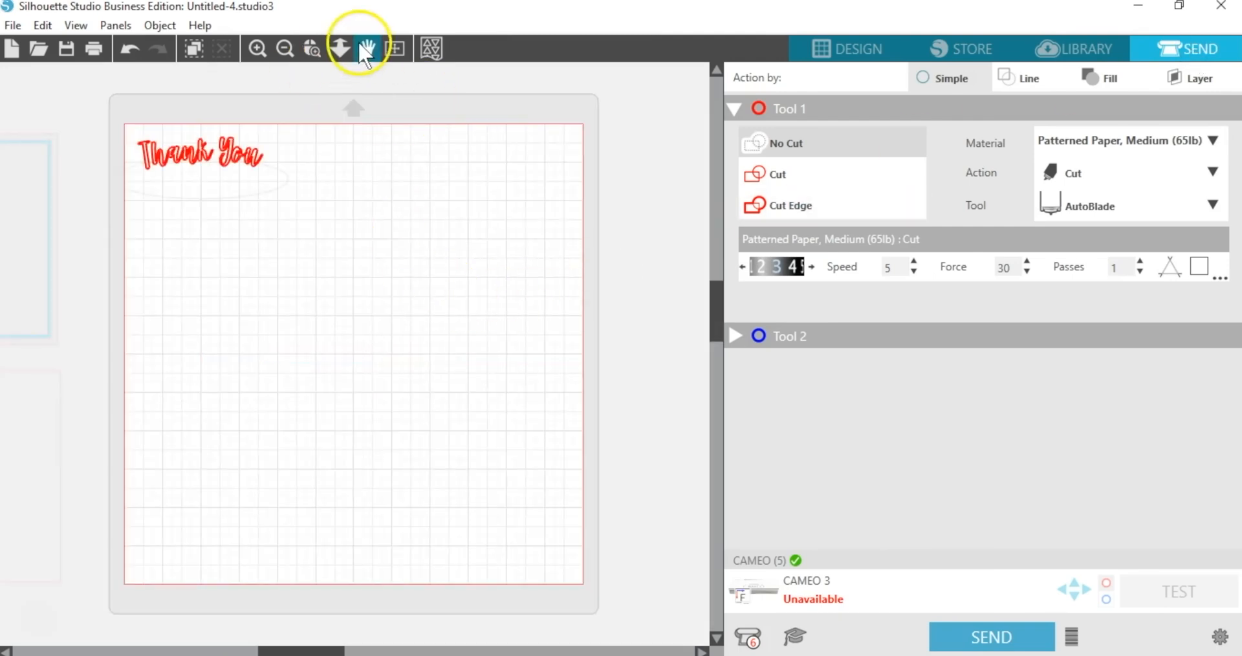
left_click_drag(90, 110, 313, 213)
left_click(481, 349)
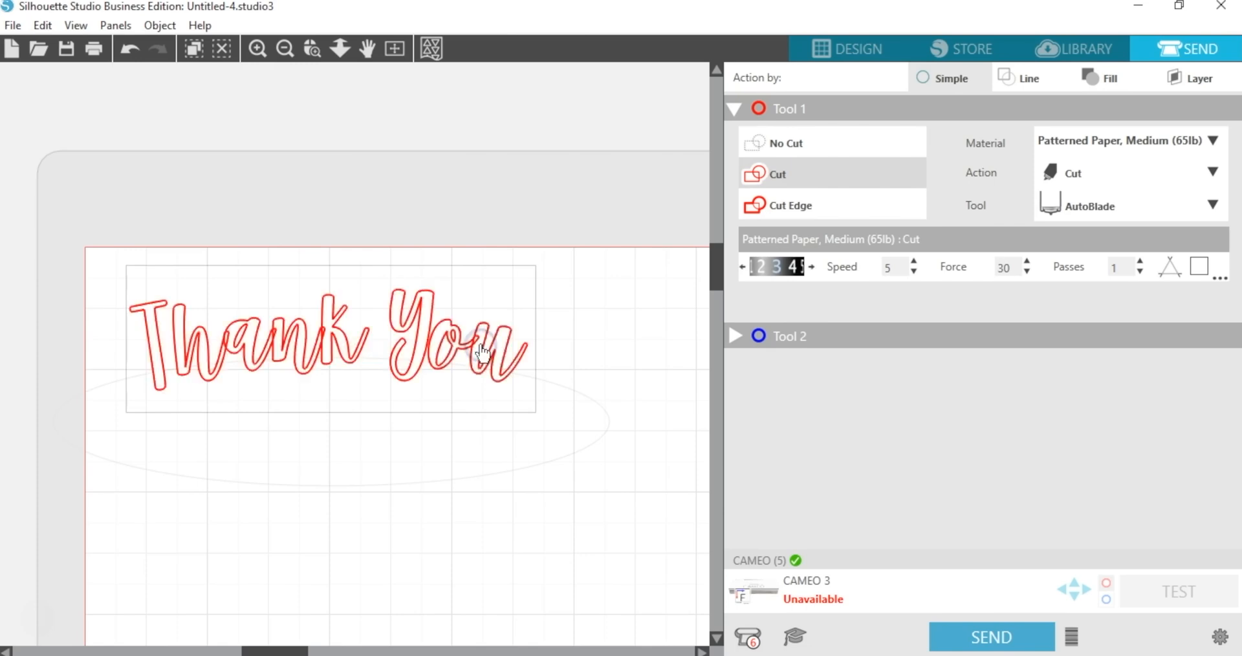
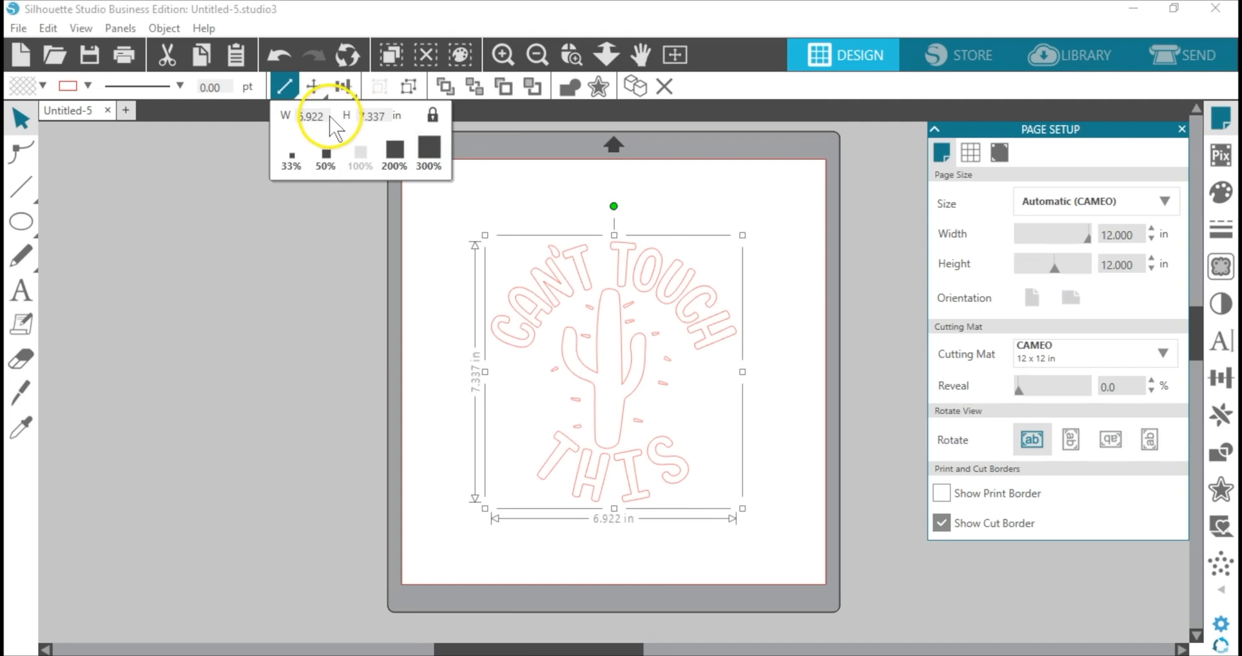
- Set the CAN'T TOUCH THIS cactus design's height to 5.1 in and move it off the mat
left_click(363, 123)
left_click_drag(362, 123, 396, 126)
type("5.1")
key("Return")
left_click(577, 194)
left_click(628, 304)
left_click_drag(628, 304, 302, 176)
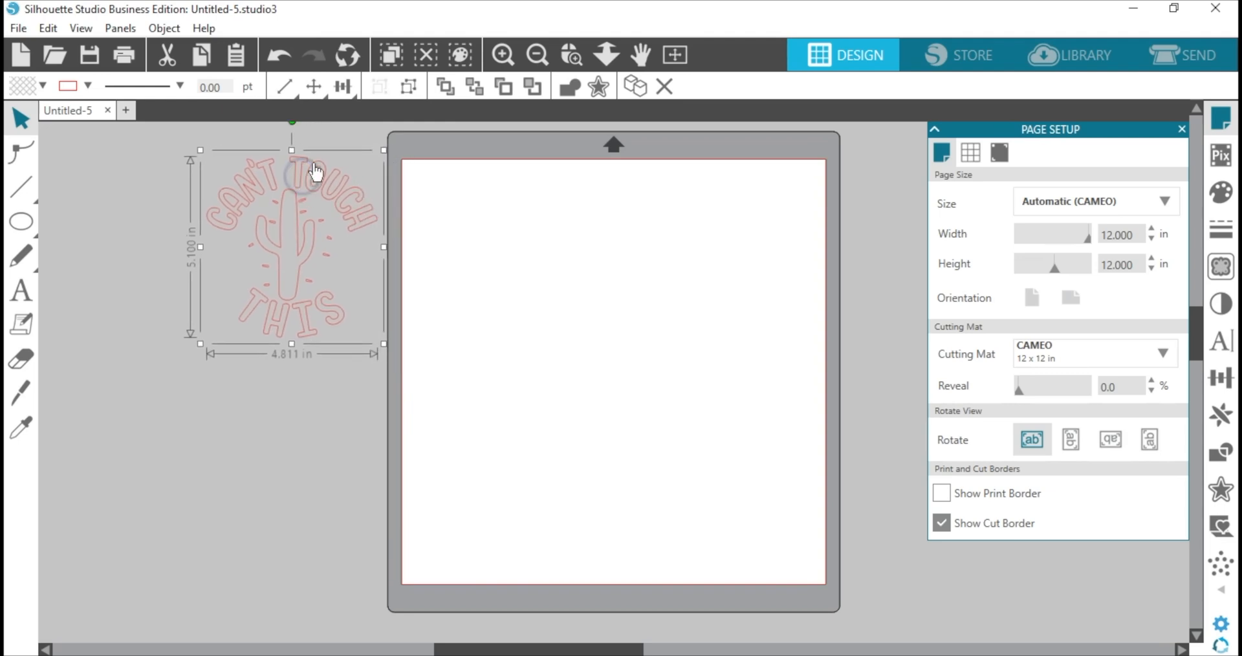
- Ungroup the design and place a copy of the cactus in the mat's upper left corner
left_click(410, 87)
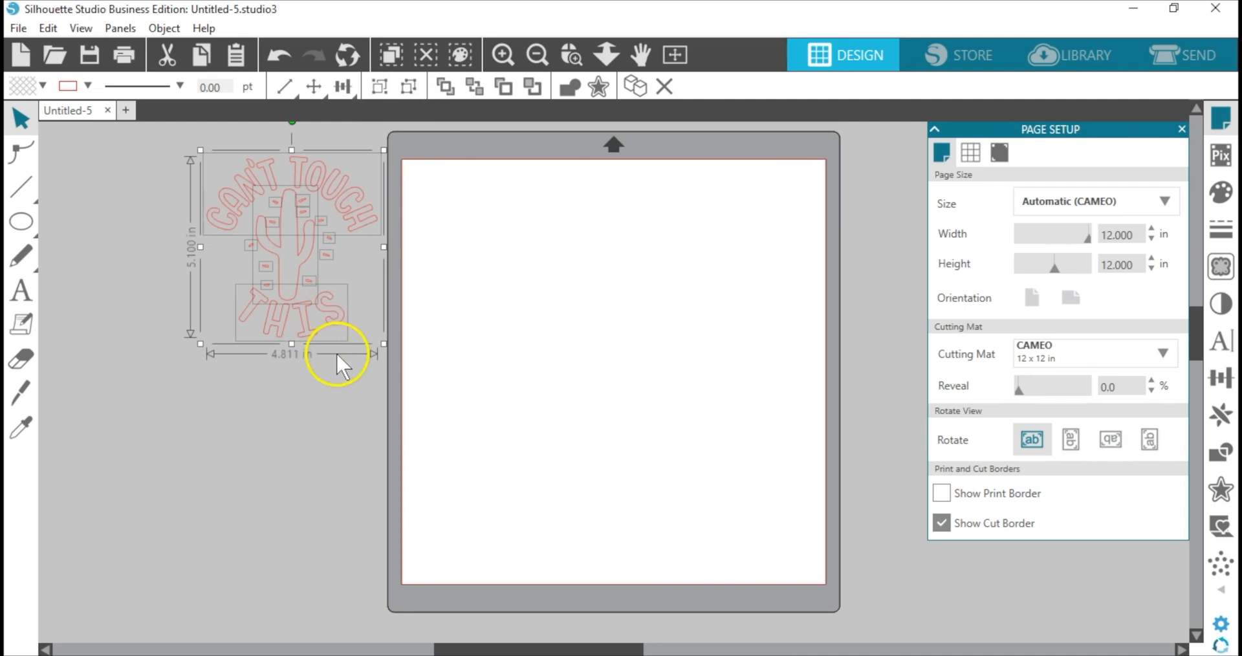
left_click(286, 405)
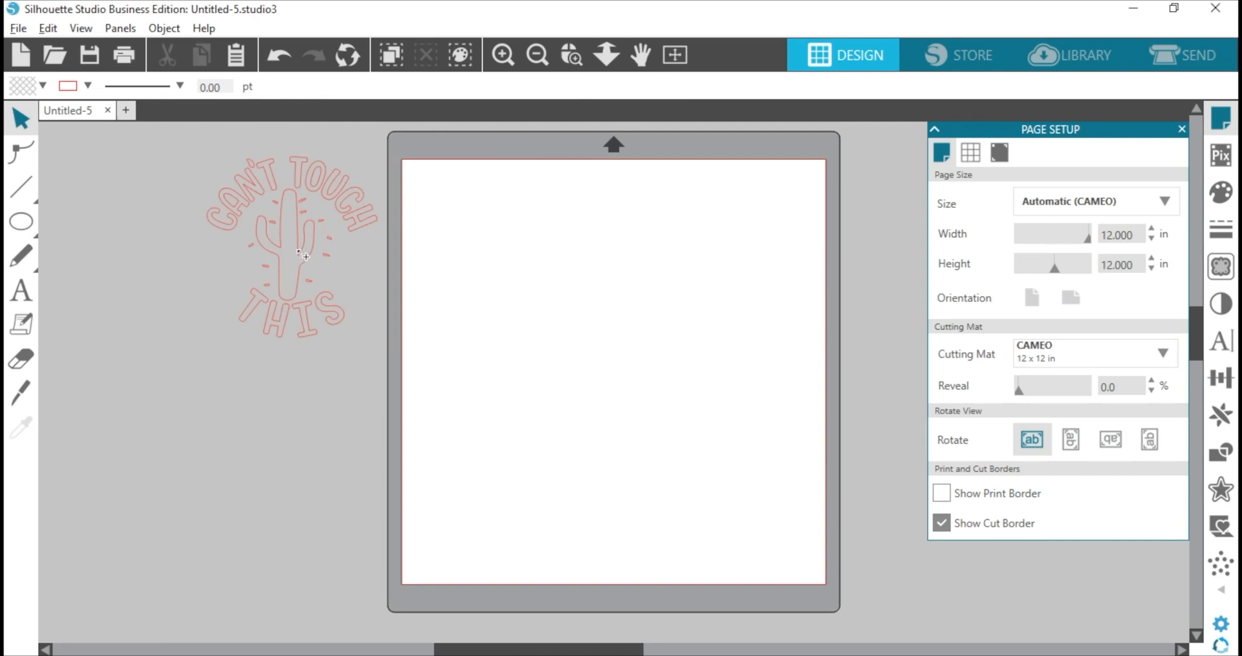
left_click_drag(301, 254, 454, 237)
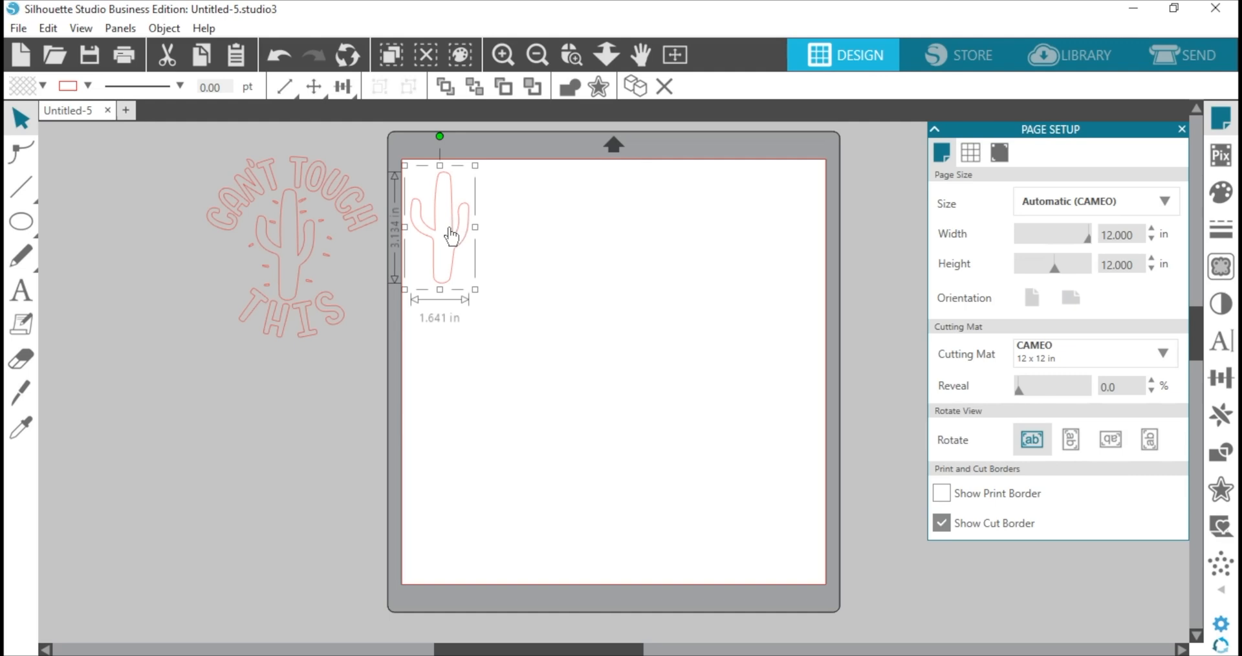
left_click_drag(449, 234, 465, 237)
- Draw a rectangle about 6.133 by 9.021 in and move it fully onto the mat beside the cactus
left_click_drag(21, 221, 56, 221)
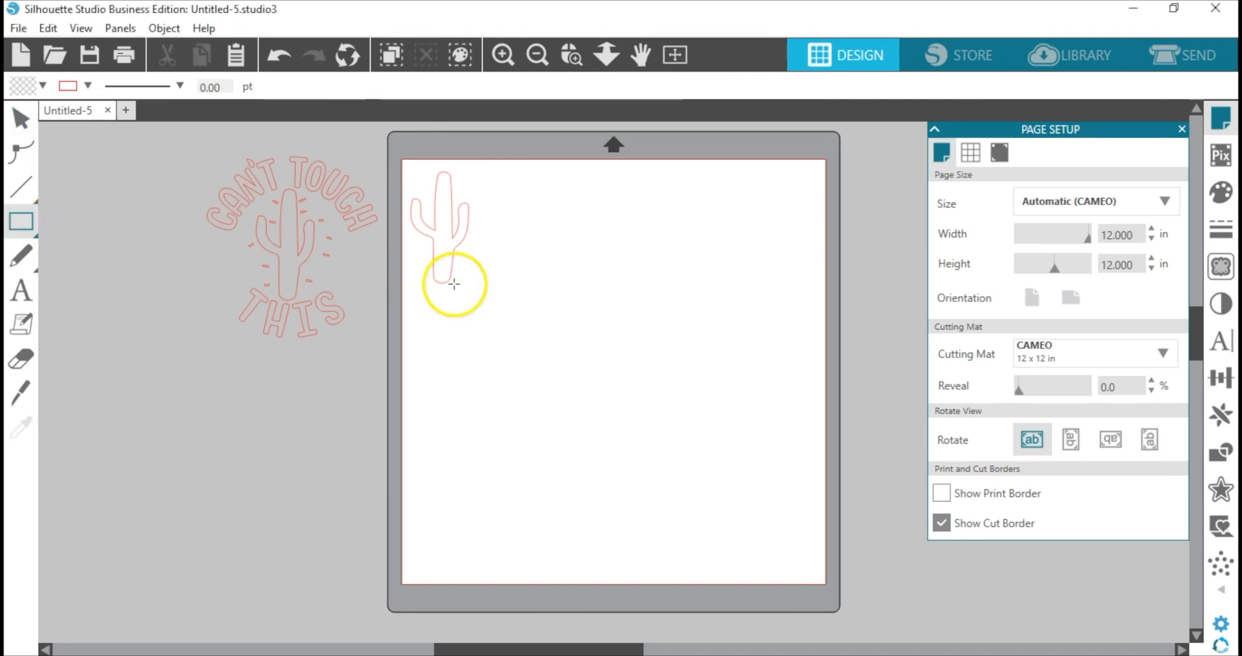
left_click_drag(458, 298, 675, 618)
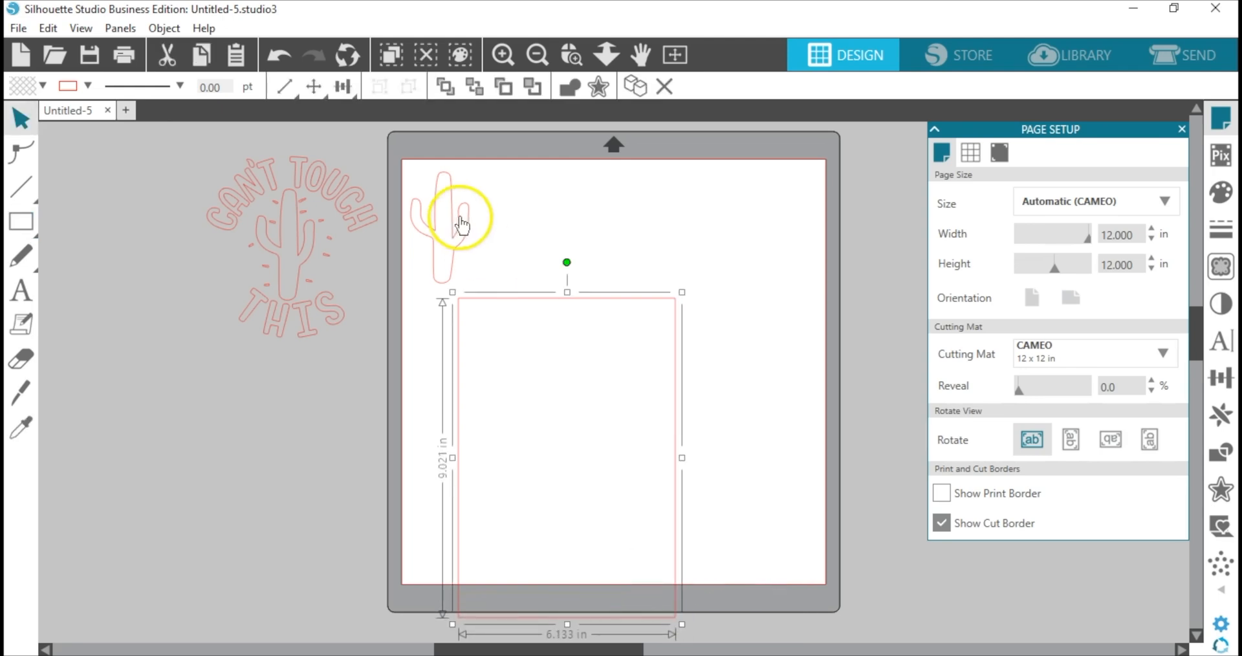
left_click_drag(598, 299, 638, 188)
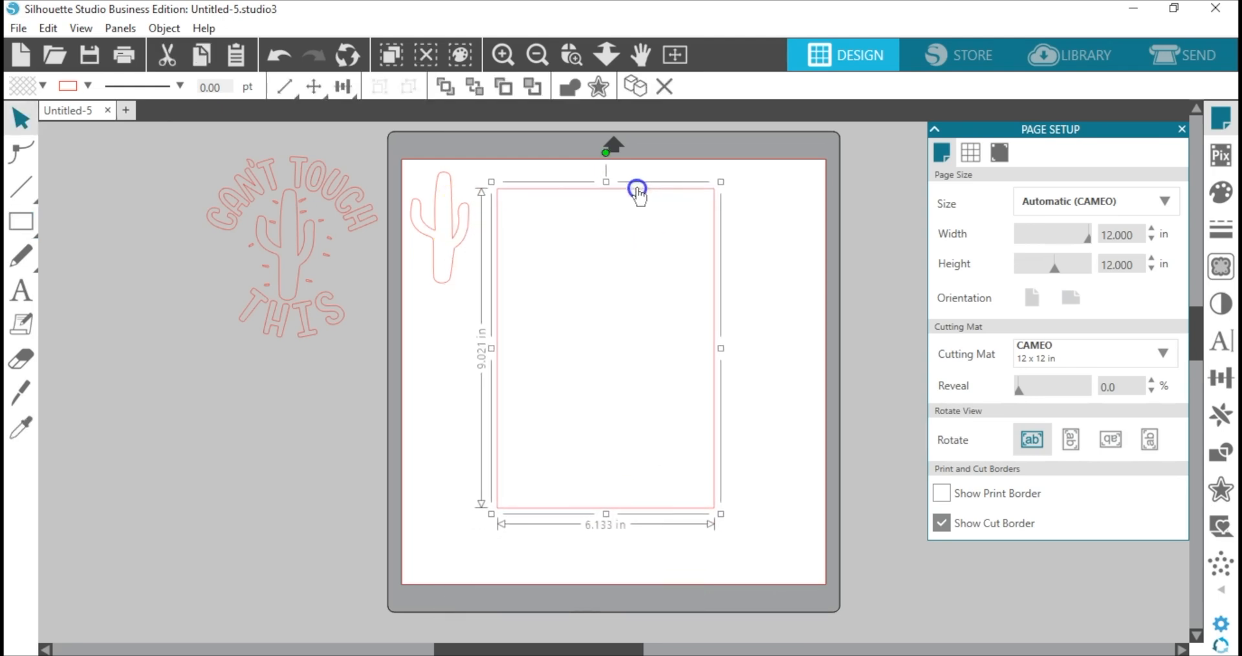
- Unlock the rectangle's aspect ratio and set its size to 5.5 by 8.5 in
mouse_move(284, 91)
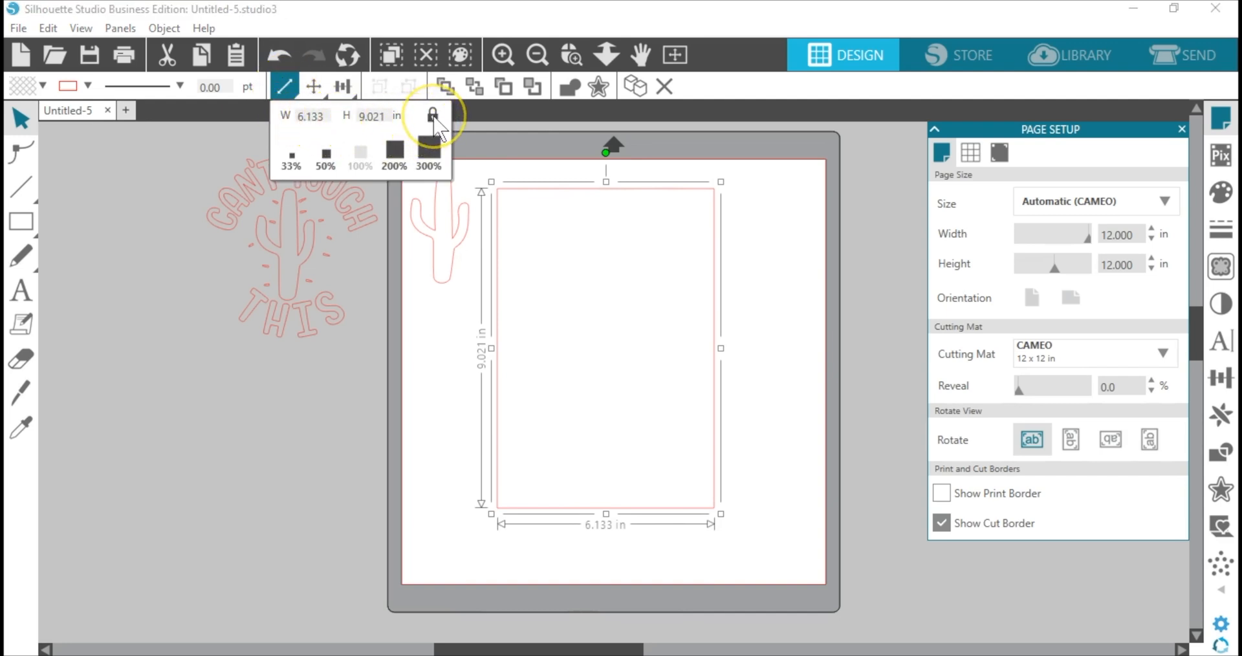
left_click(433, 117)
left_click(329, 116)
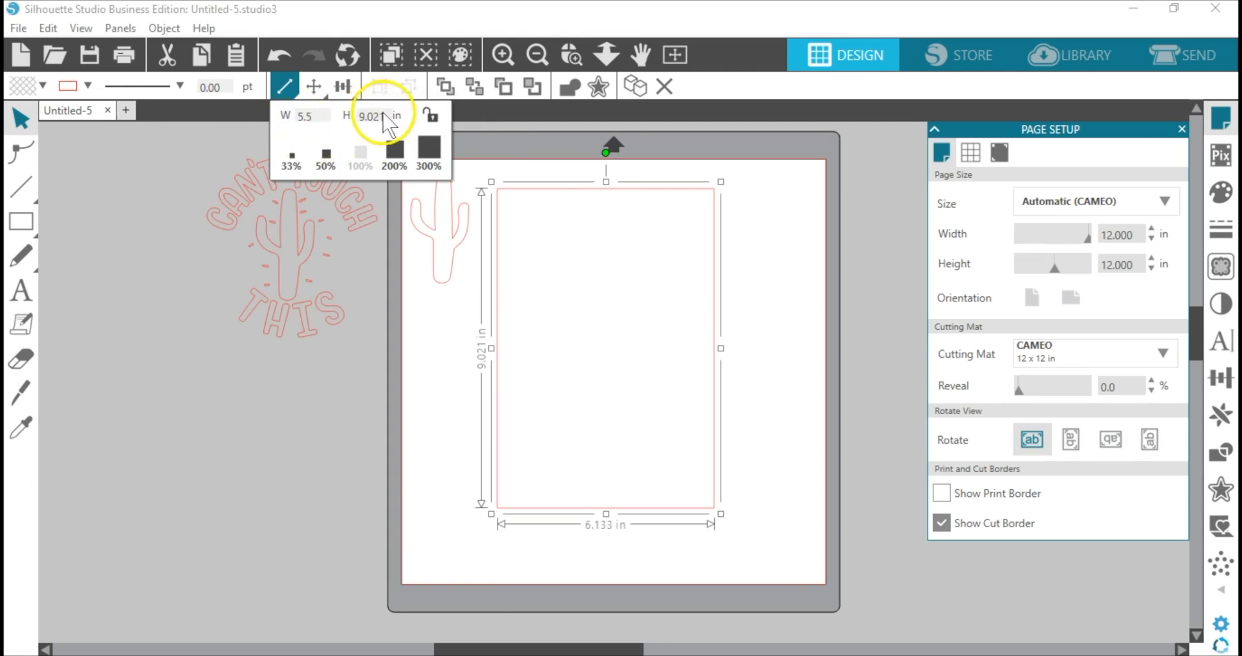
left_click(349, 119)
key("Return")
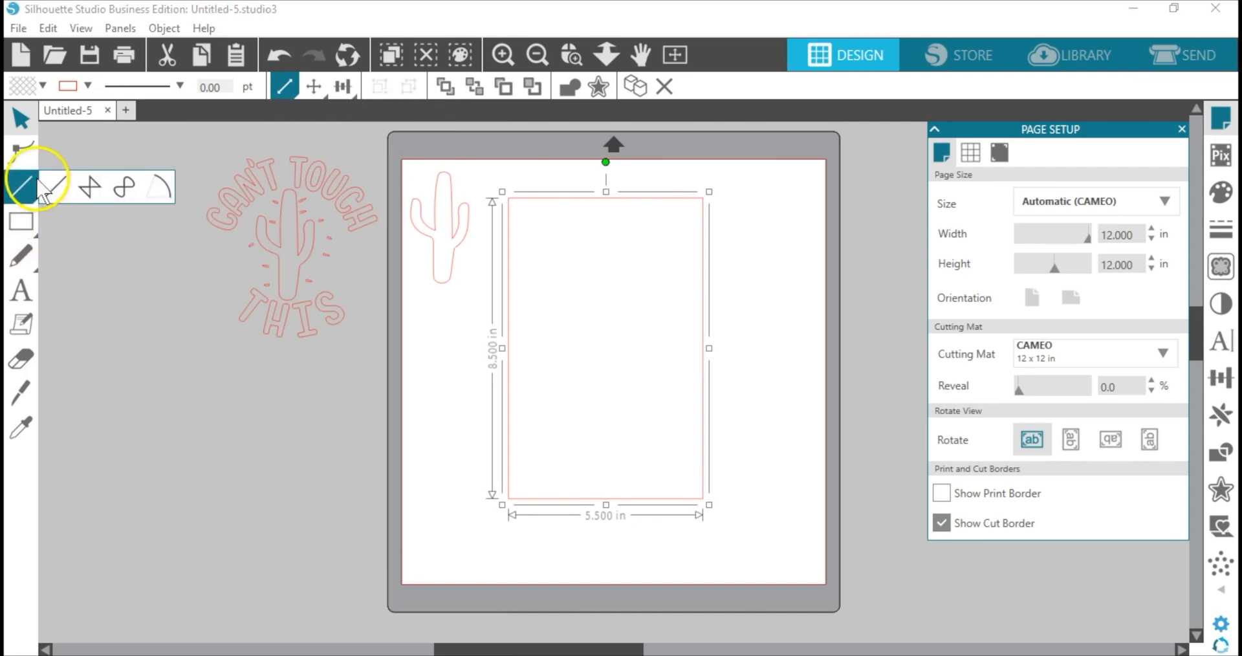
- Draw a horizontal line about 5.418 in long across the middle of the rectangle
left_click(46, 189)
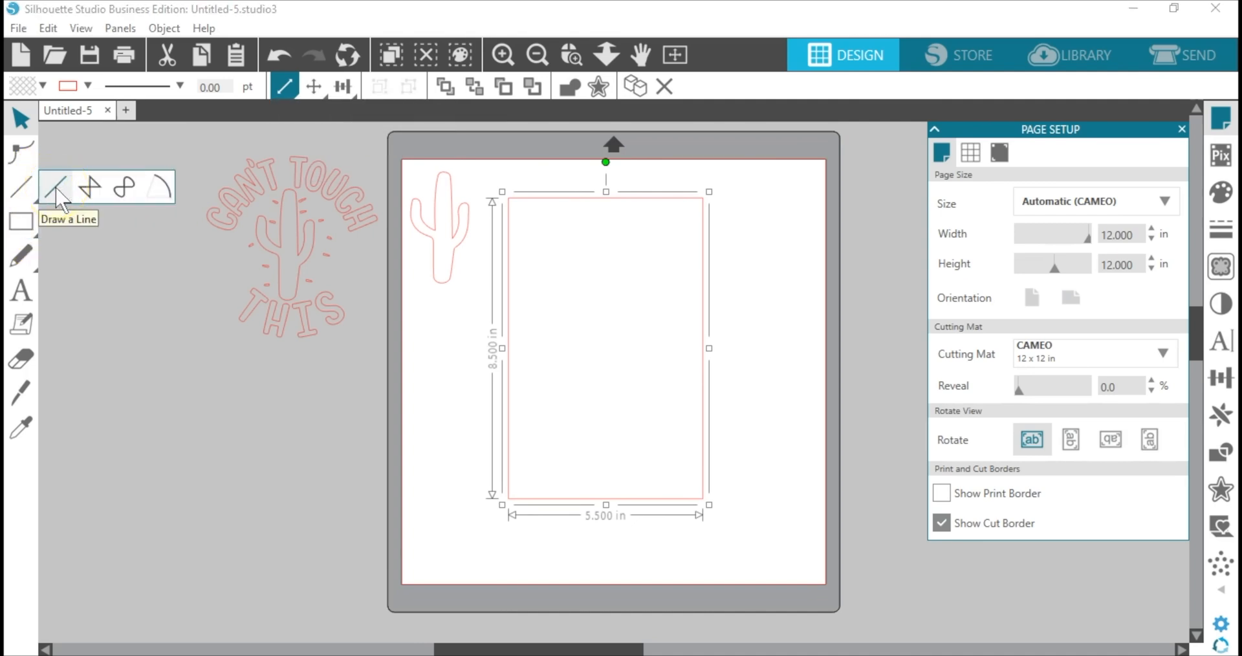
left_click(55, 188)
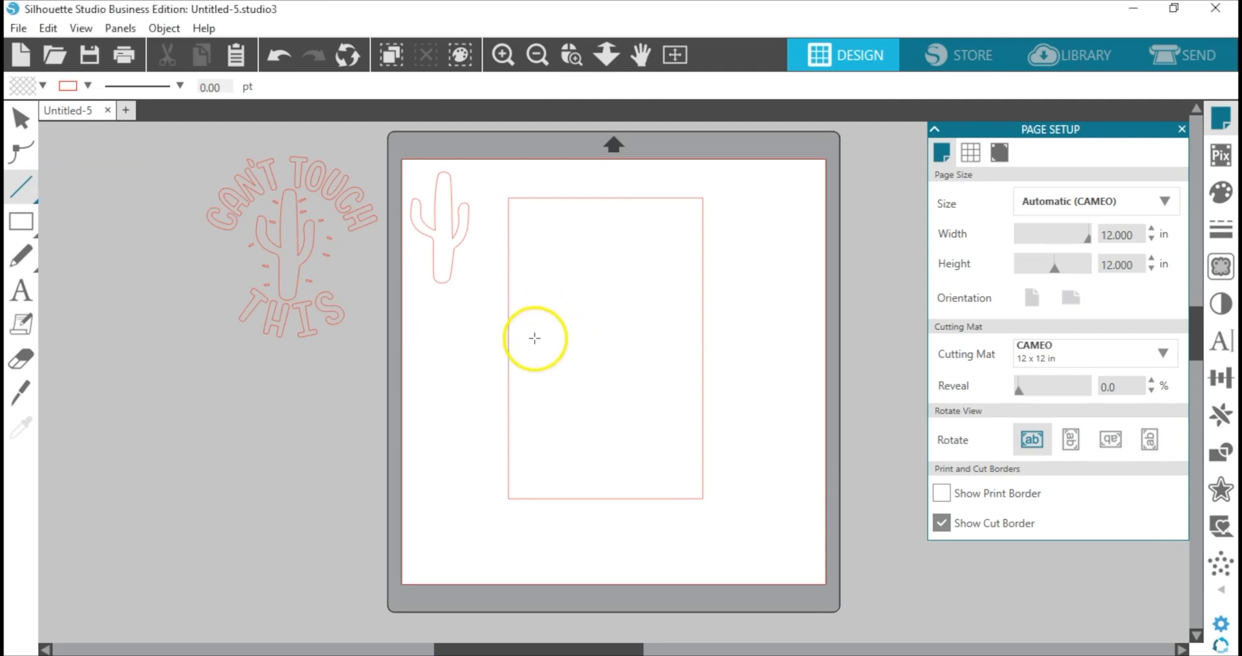
left_click_drag(508, 342, 700, 343)
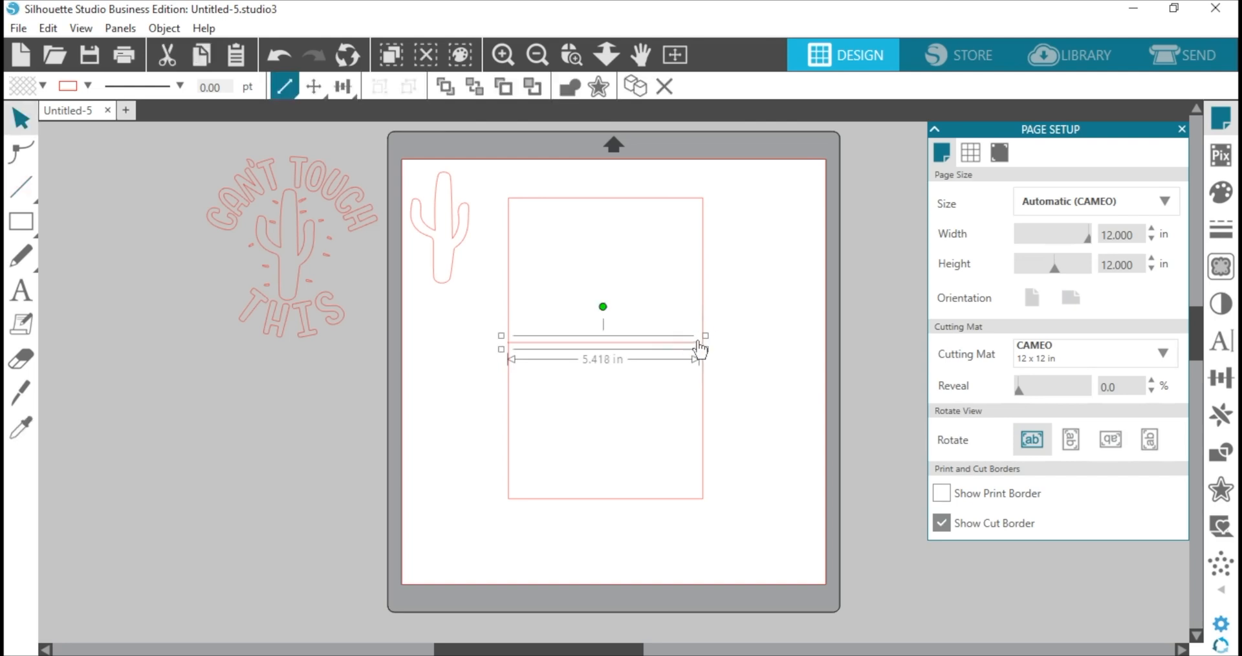
- Set the line's width to 5.5 in and its height to 0 with the aspect ratio unlocked
left_click(280, 94)
left_click(433, 118)
left_click(283, 118)
type("5.5")
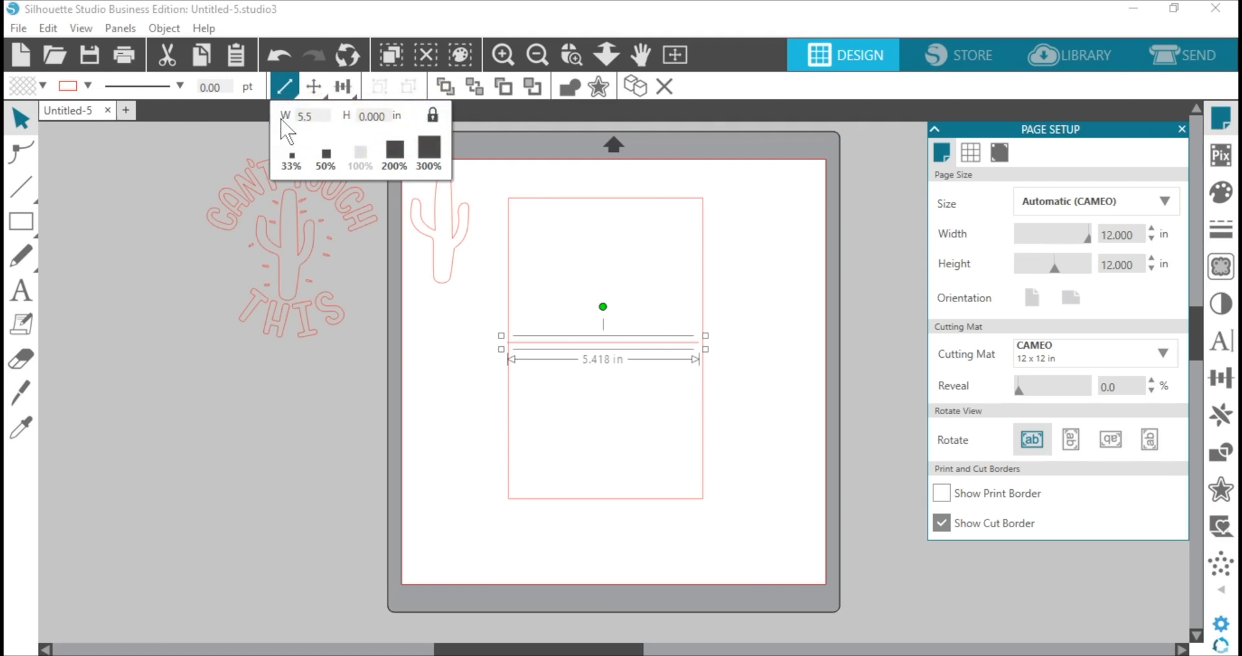
key("Return")
left_click(432, 116)
left_click(380, 117)
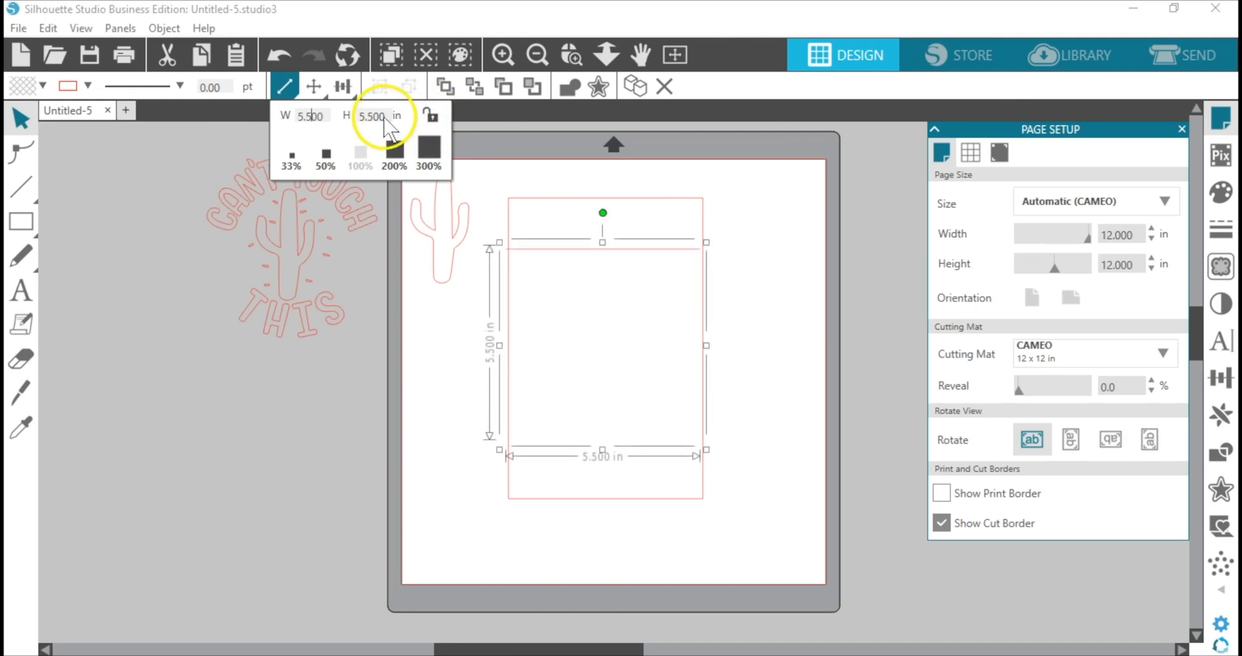
left_click_drag(388, 125, 345, 125)
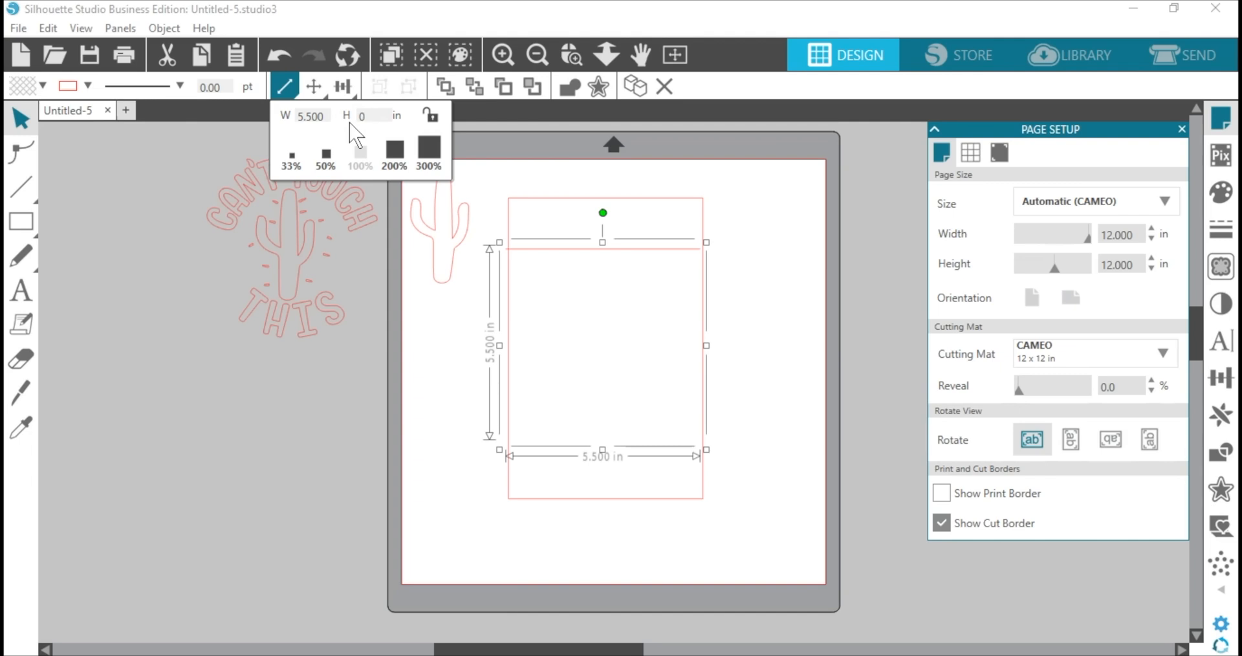
type("0.000")
key("Return")
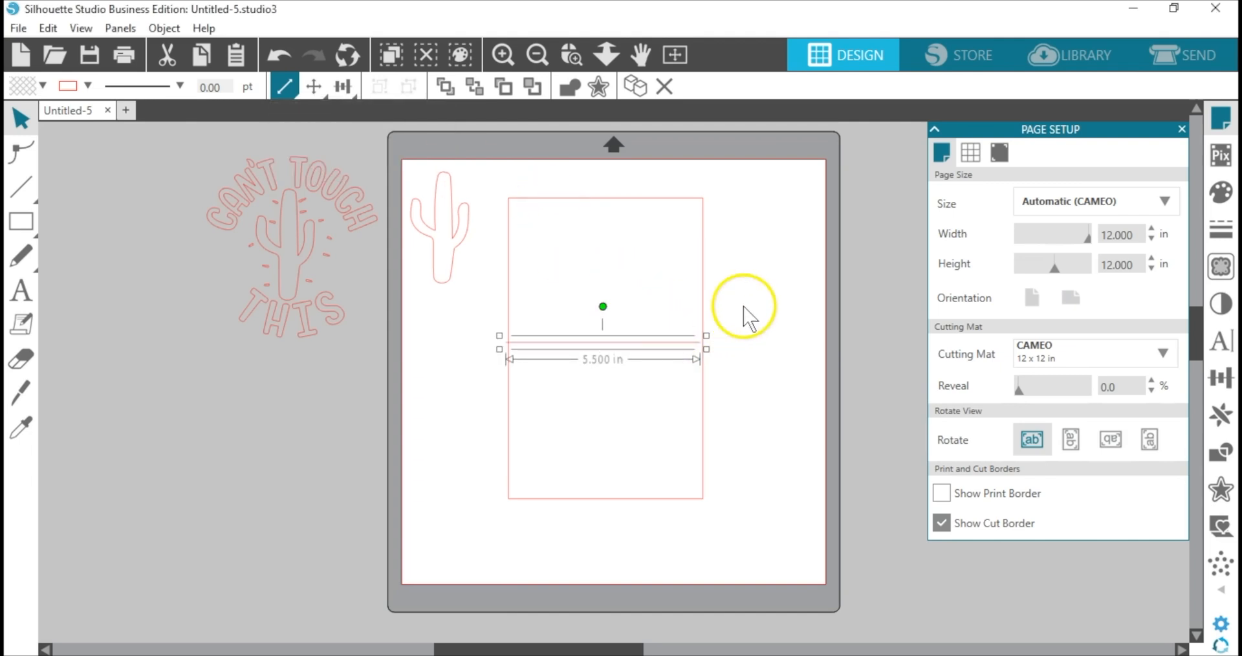
- Align the centers of the horizontal line and the 5.5 by 8.5 in rectangle
left_click_drag(744, 302, 638, 377)
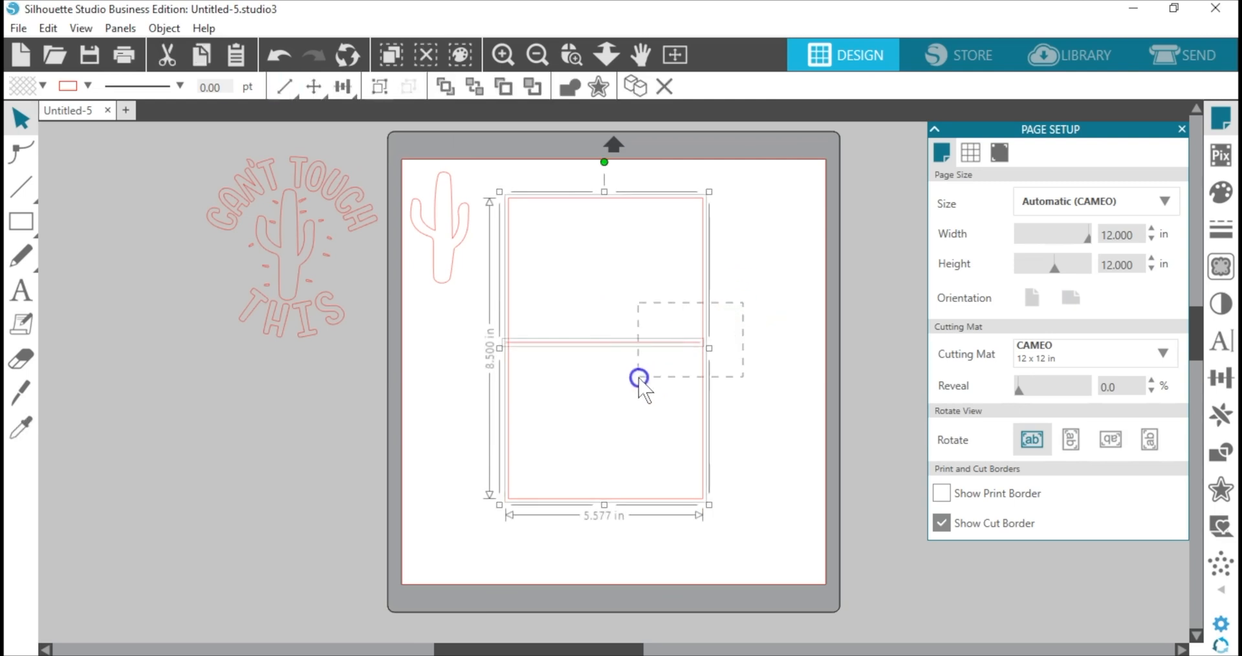
mouse_move(340, 87)
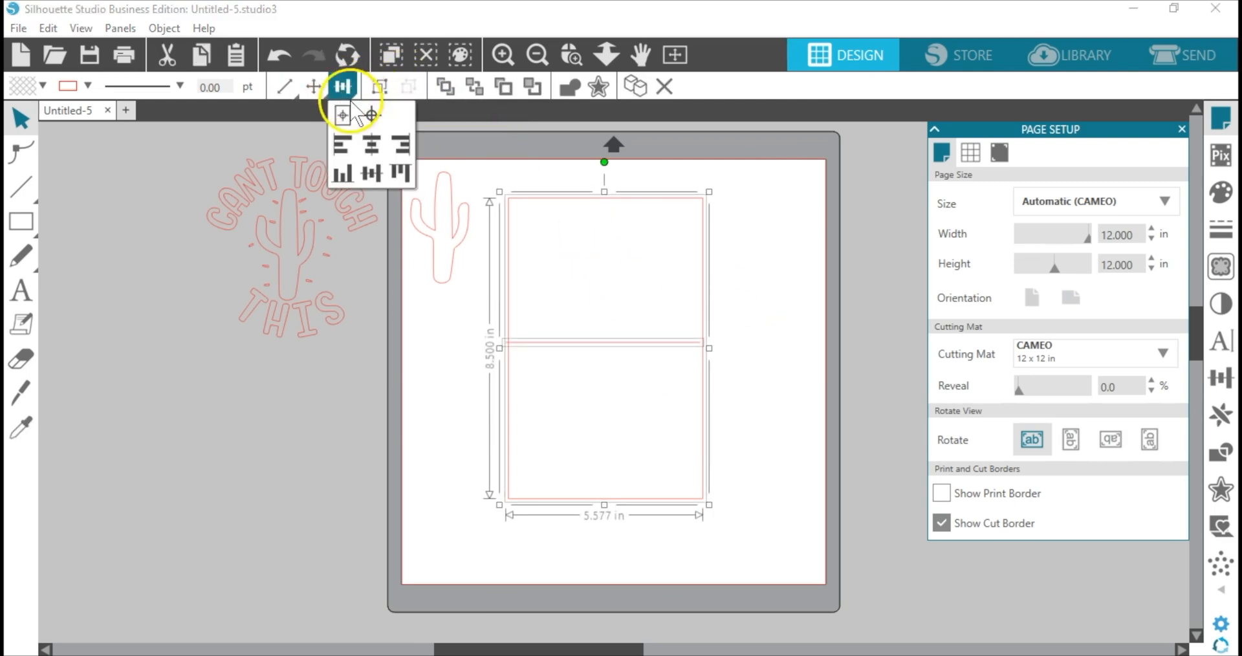
left_click(378, 123)
- Change the center line to a short-dashed line style to make it the card's fold line
left_click(614, 311)
left_click(615, 350)
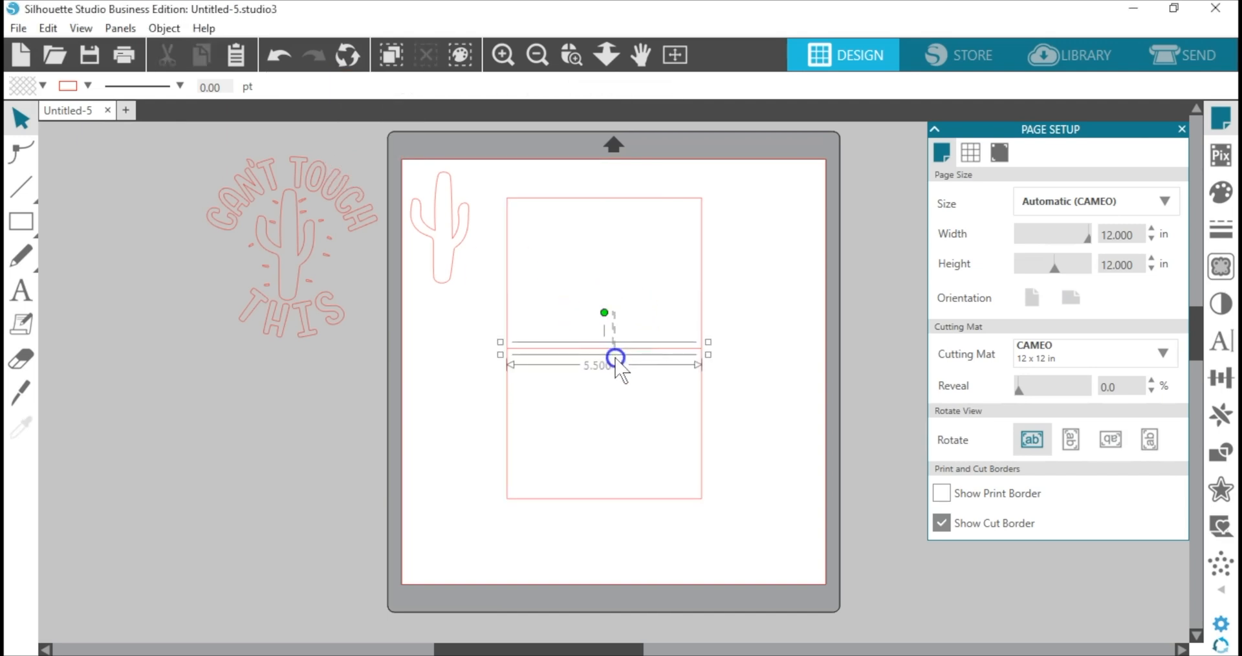
left_click(181, 88)
left_click(173, 171)
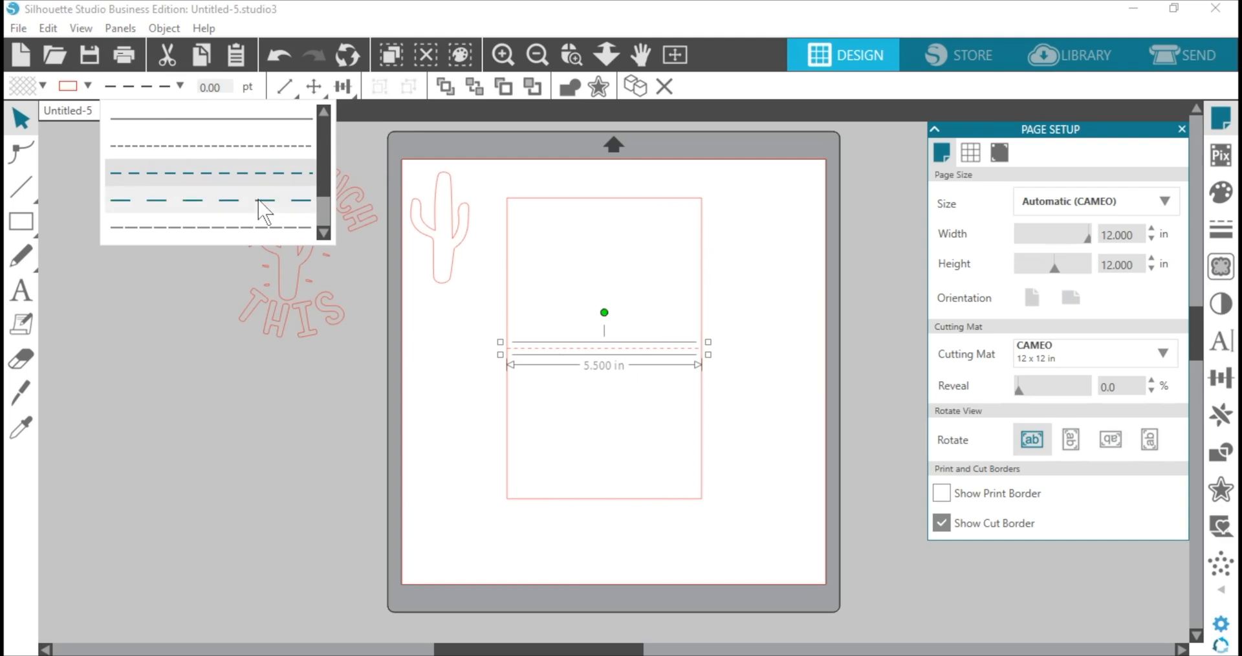
- Group the 5.5 by 8.5 in card rectangle with its dashed fold line
left_click(632, 276)
left_click_drag(485, 252, 587, 408)
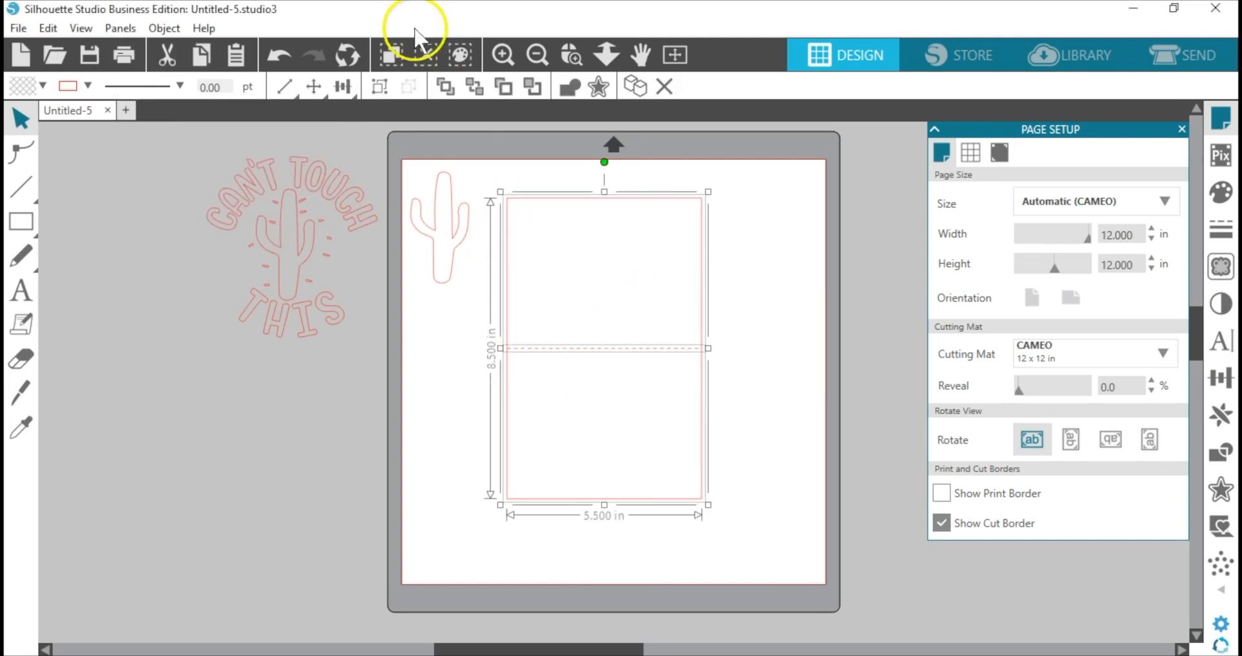
left_click(379, 85)
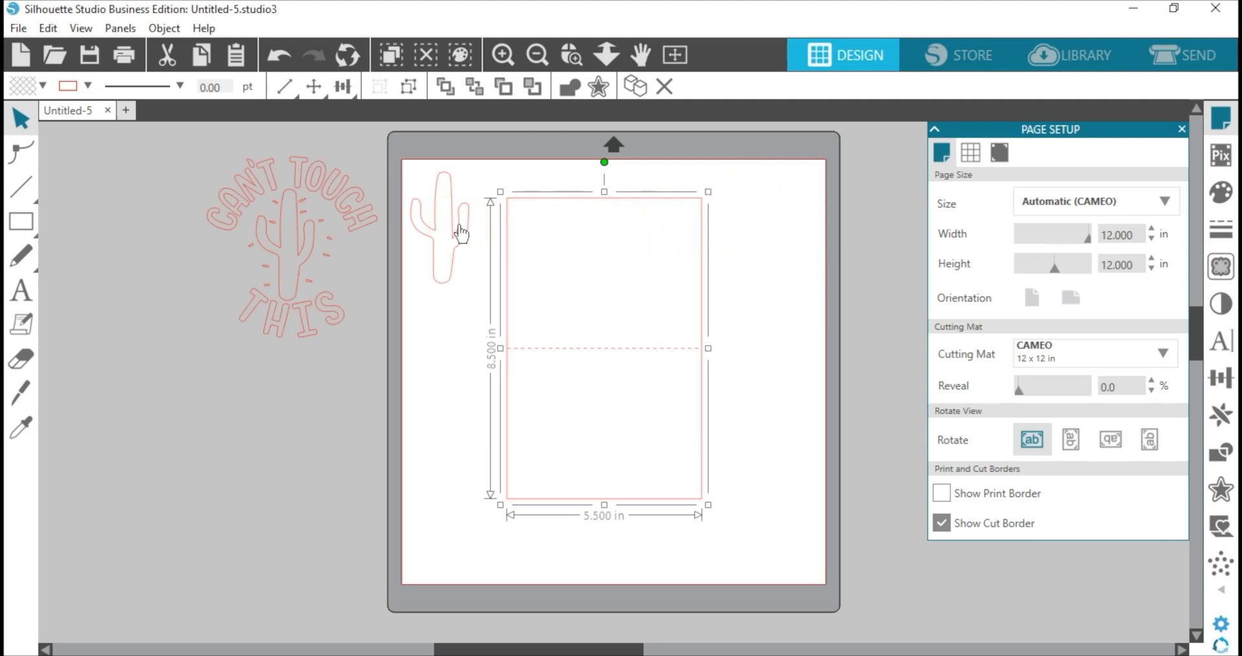
- Draw a rounded rectangle inside the card base and size it to 5 in wide by 8 in high
left_click_drag(21, 222, 91, 222)
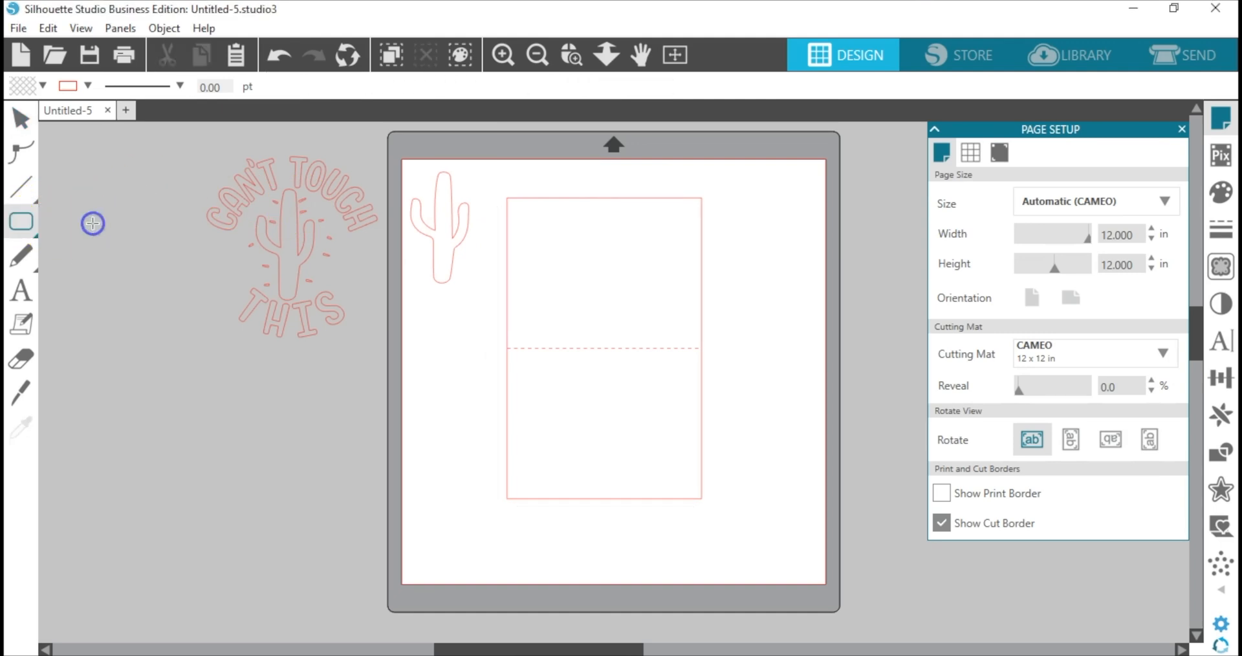
left_click_drag(524, 214, 688, 479)
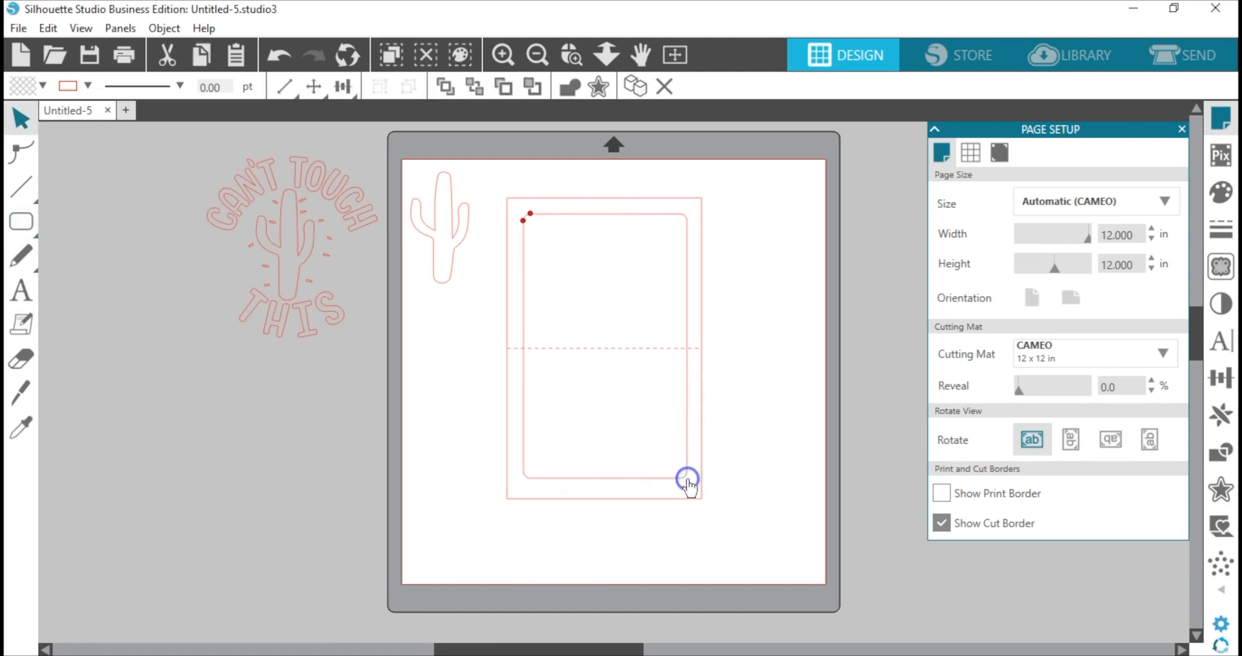
left_click(596, 218)
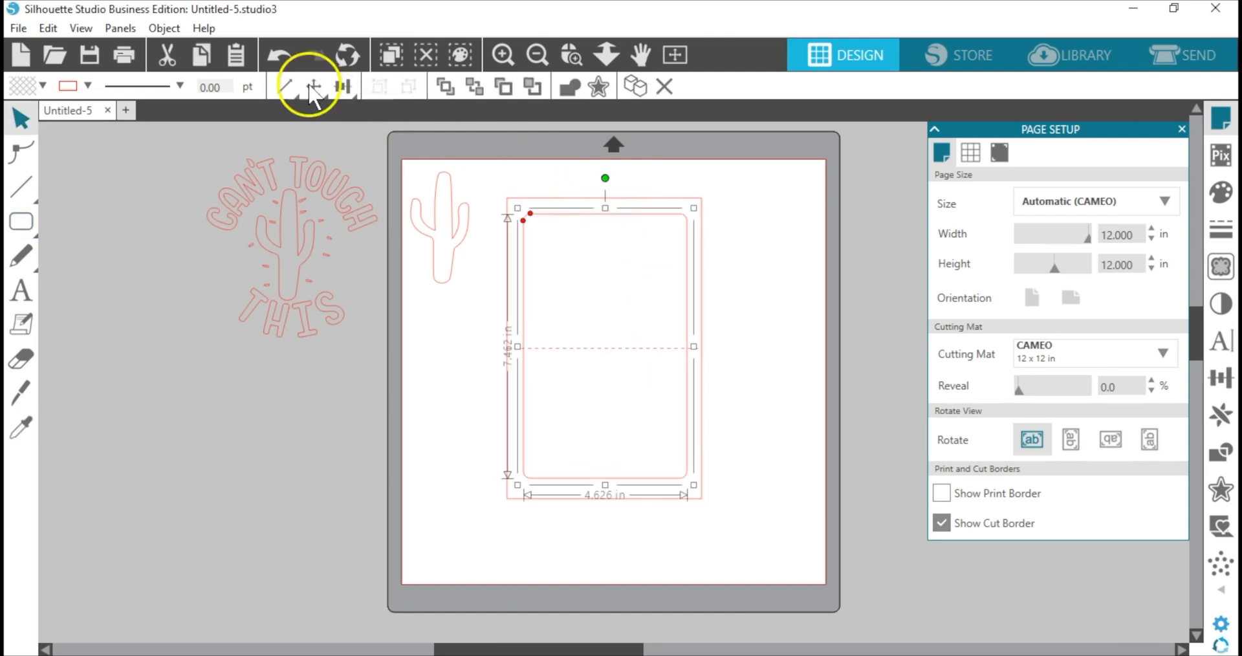
left_click(285, 86)
left_click_drag(326, 126, 286, 126)
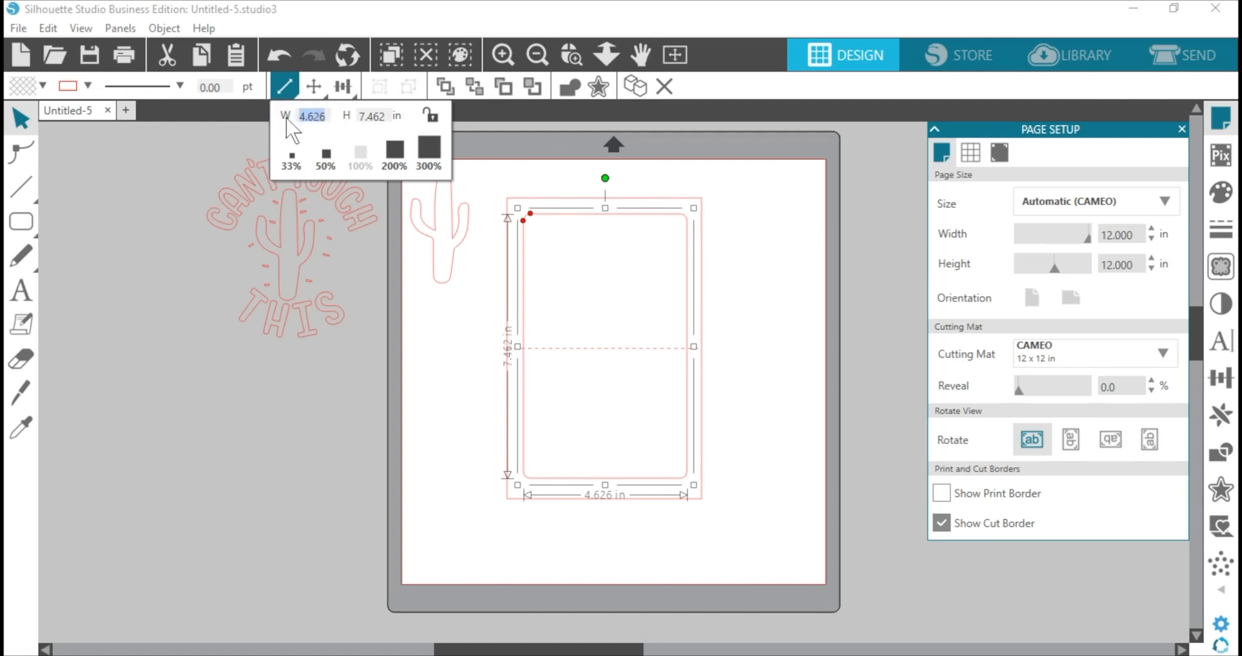
type("5")
left_click(390, 121)
type("8")
key("Return")
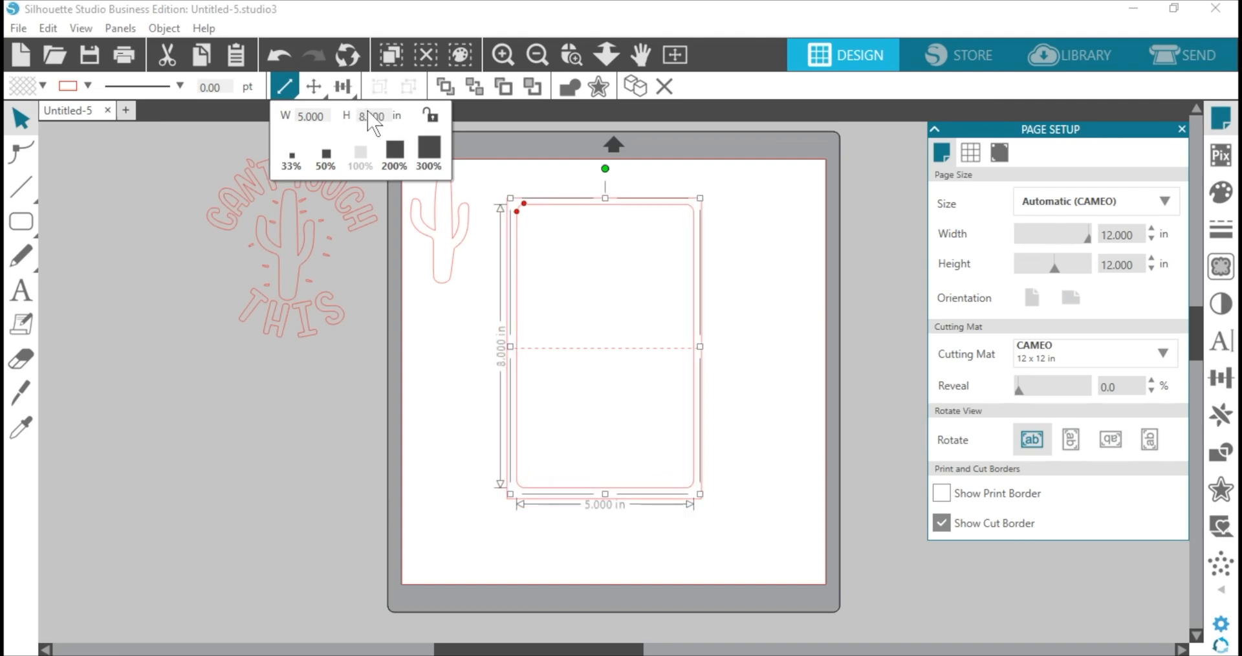
- Align the centers of the 5 by 8 in rounded rectangle and the grouped card base
left_click_drag(782, 253, 621, 368)
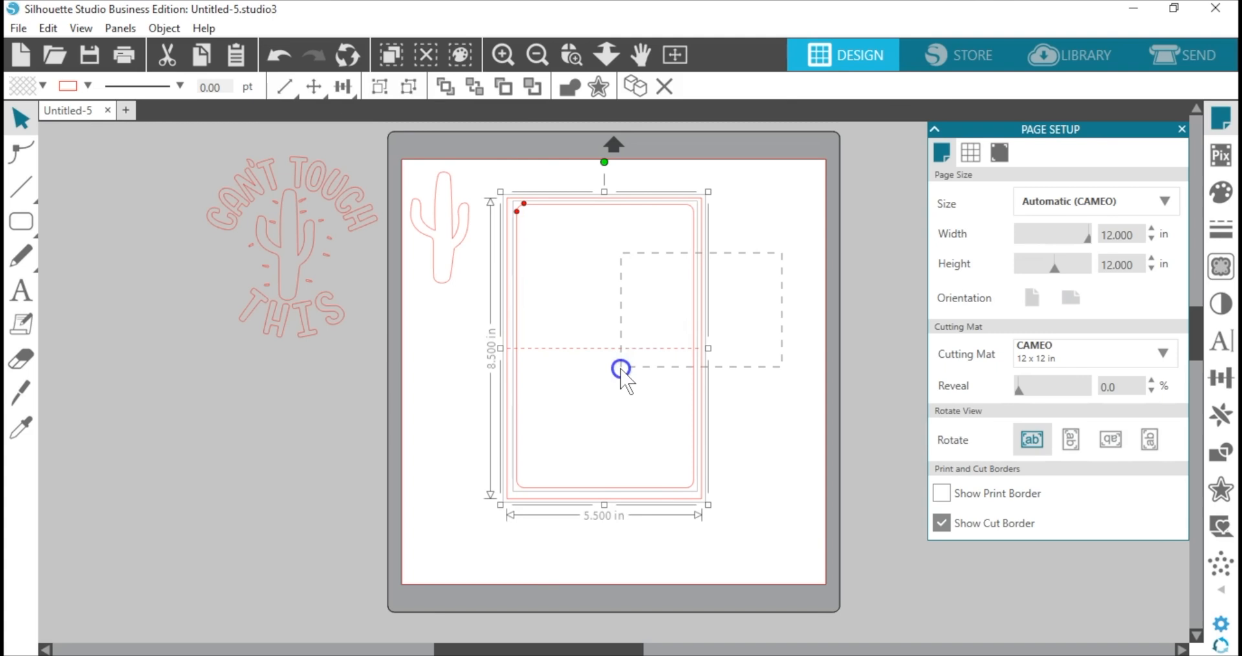
left_click(343, 86)
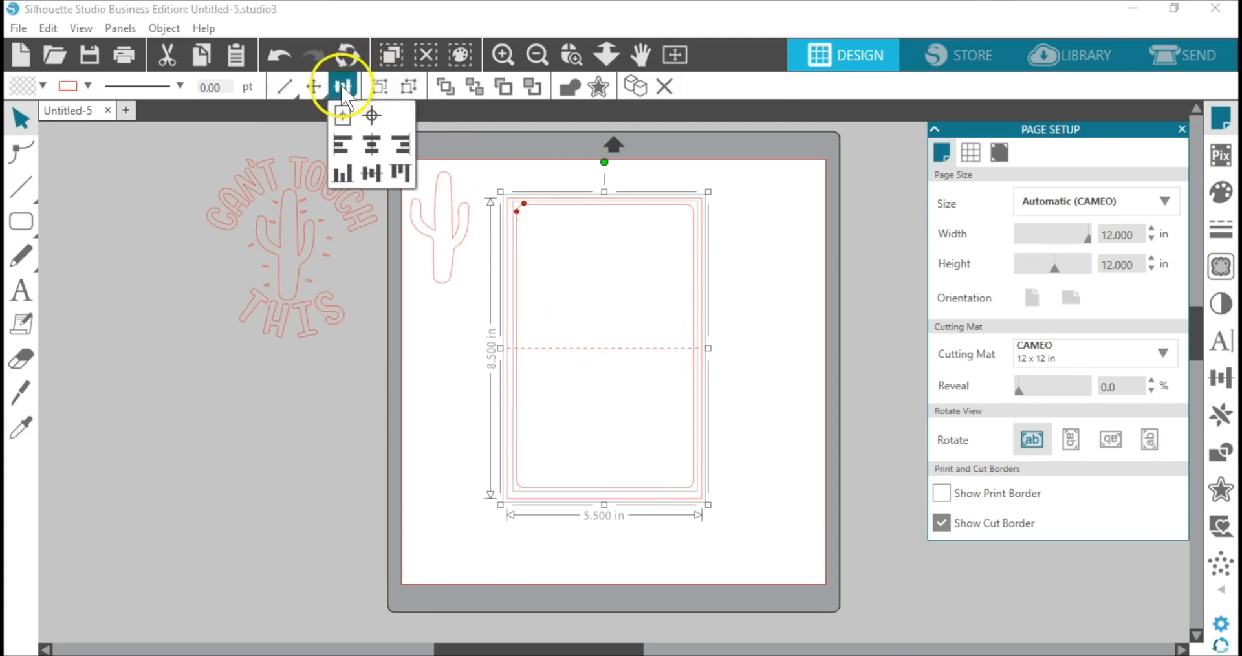
left_click(373, 122)
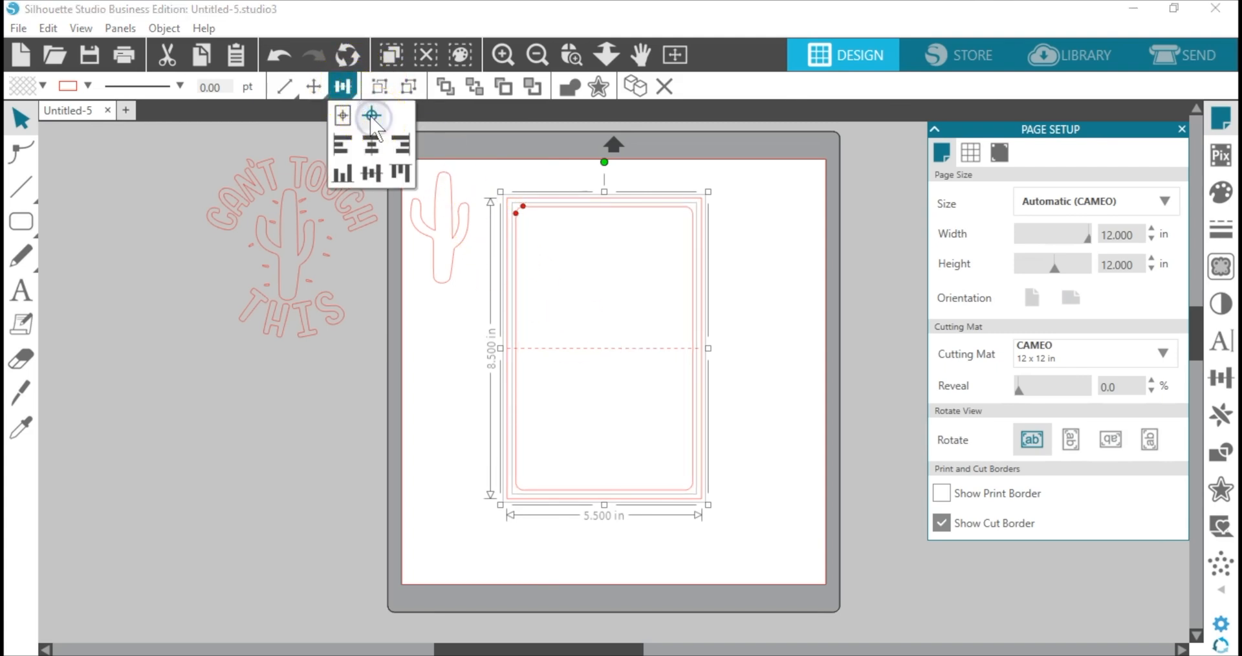
left_click(780, 254)
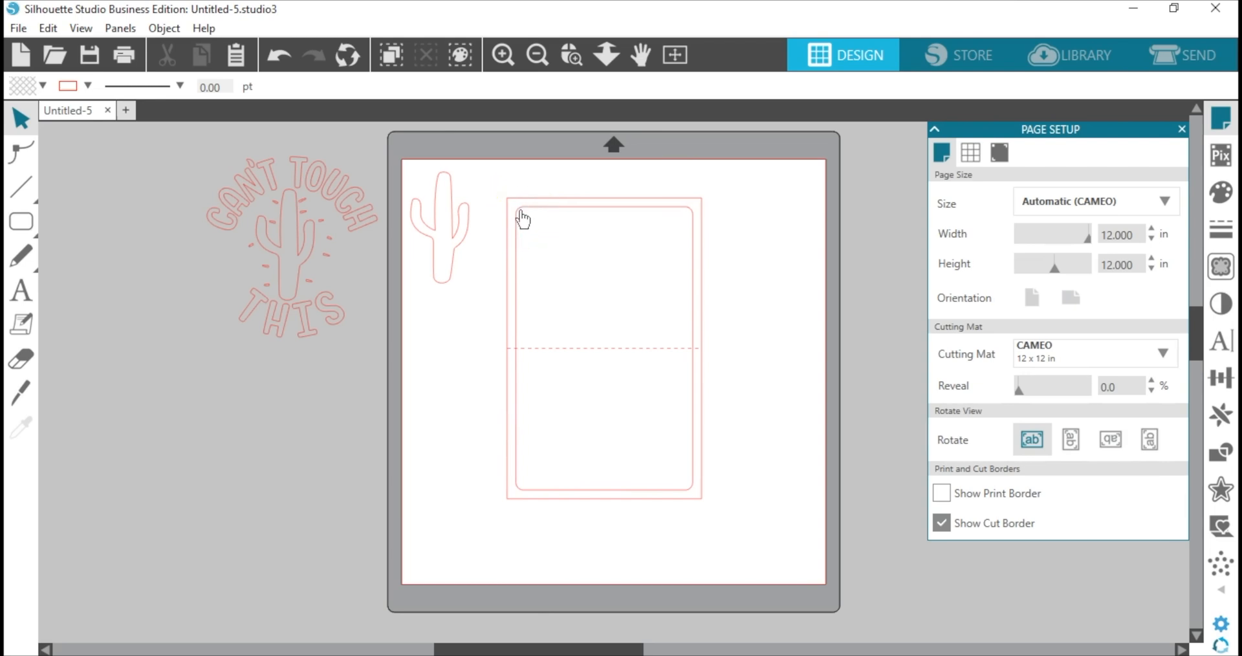
- Move the loose cactus onto the card so its base crosses the fold line, and center it horizontally with the card shapes
left_click_drag(455, 238, 620, 317)
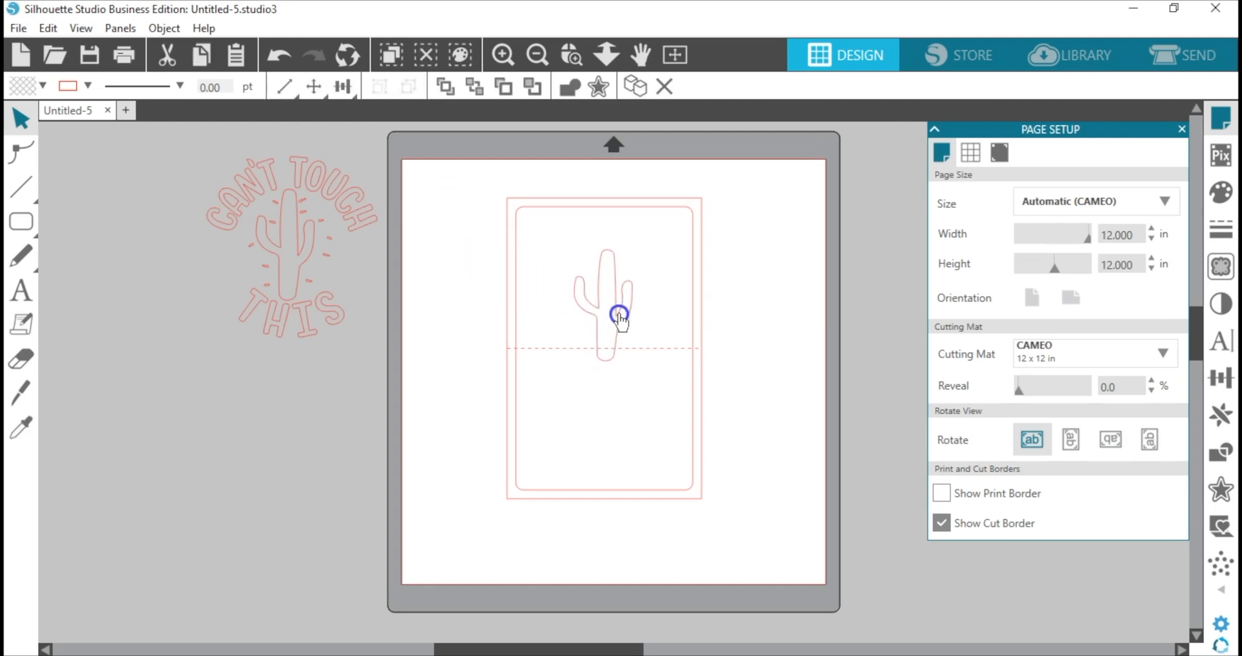
left_click(571, 54)
left_click_drag(448, 174, 759, 382)
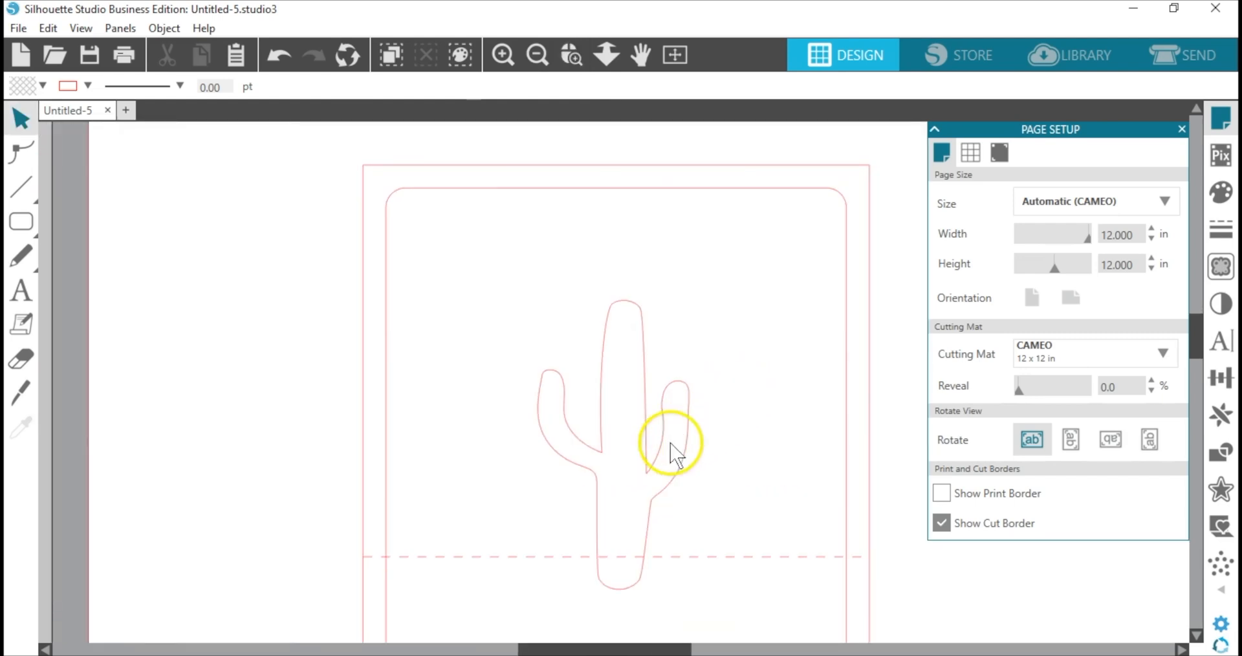
left_click(649, 460)
left_click_drag(317, 227, 695, 537)
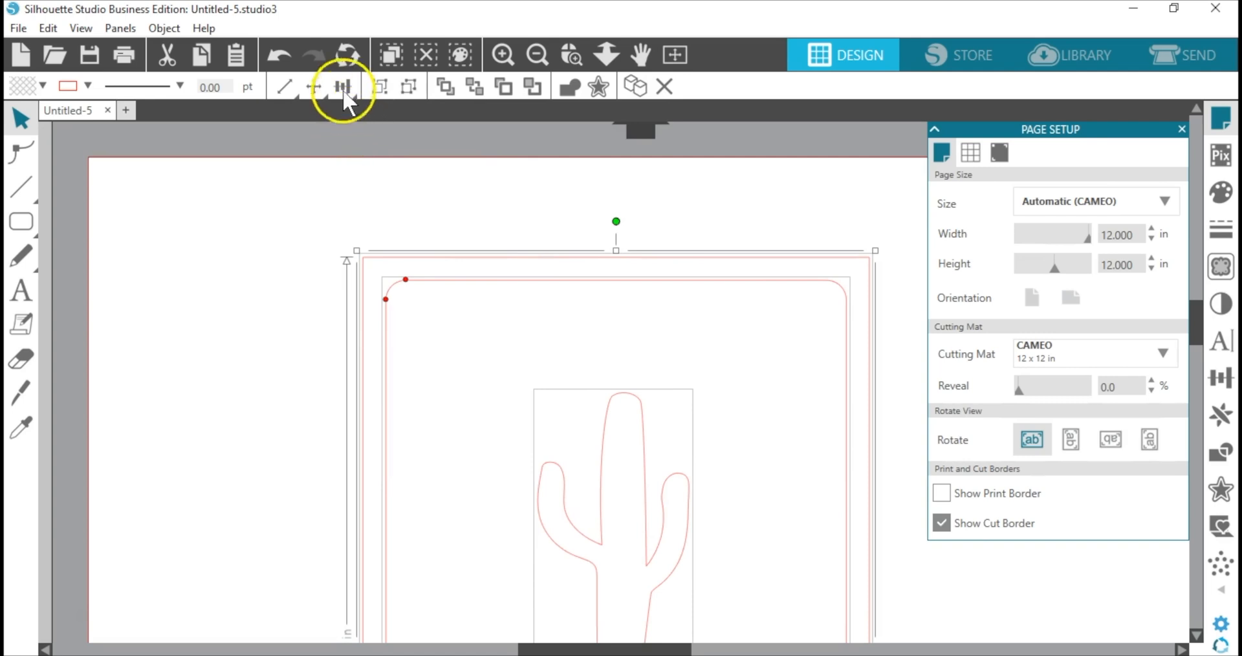
left_click(344, 97)
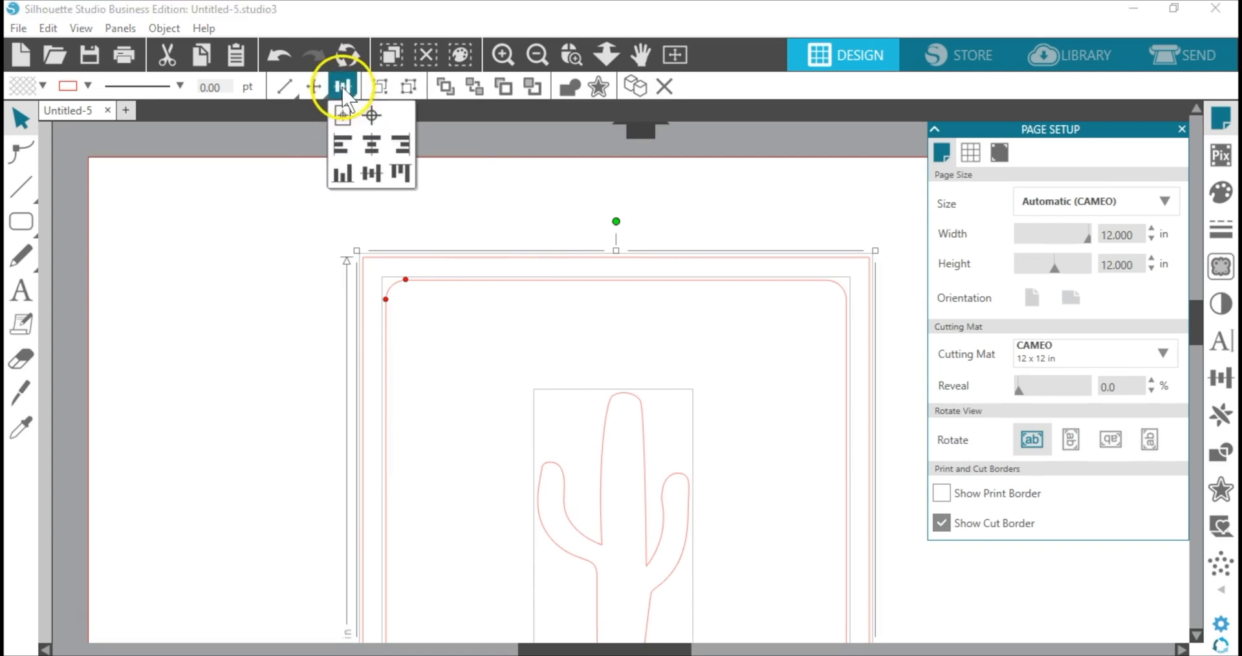
left_click(372, 158)
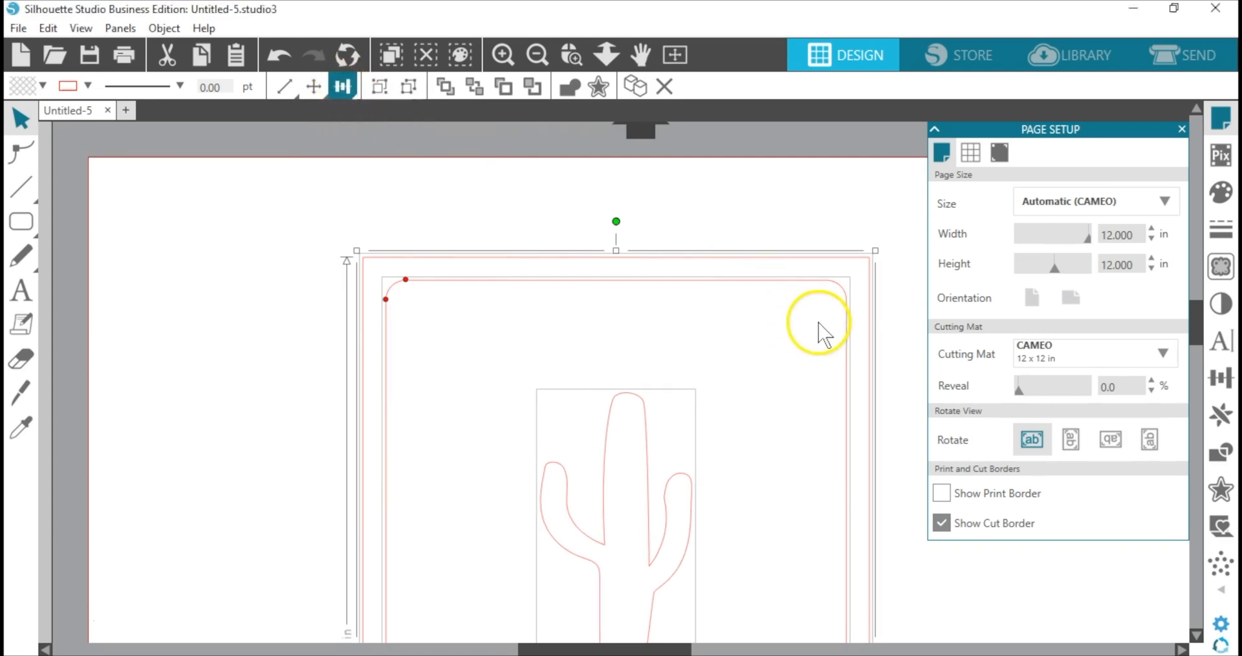
scroll(866, 318, "down", 2)
scroll(866, 319, "down", 2)
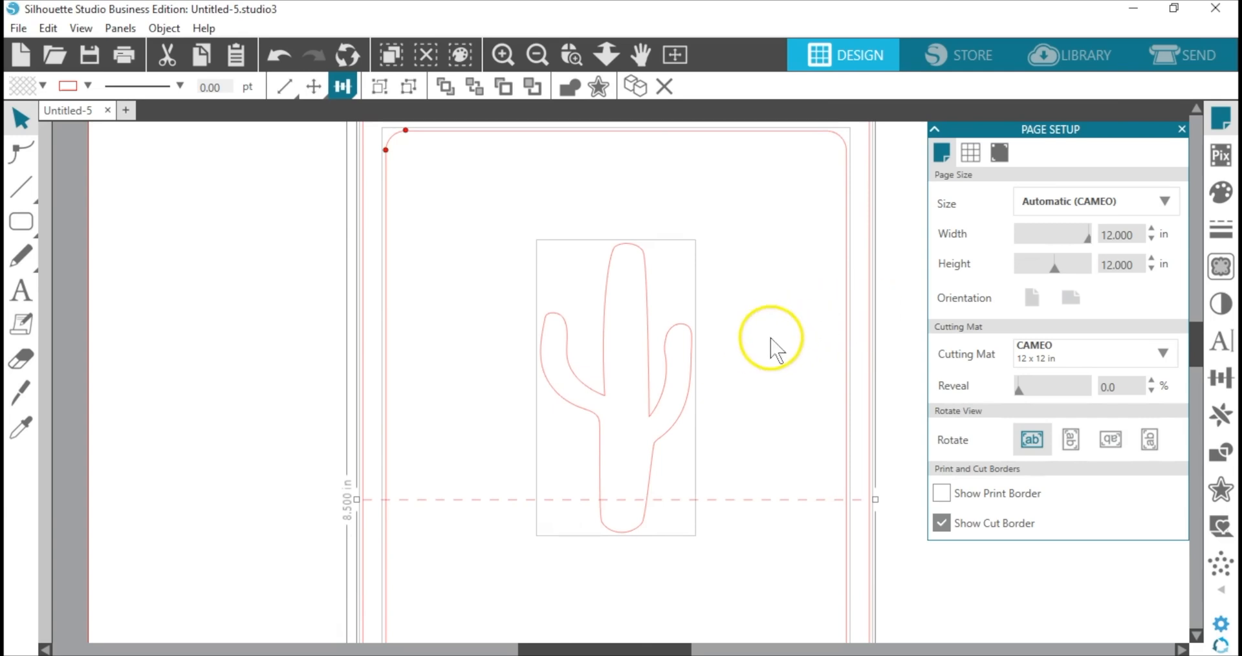
left_click(872, 338)
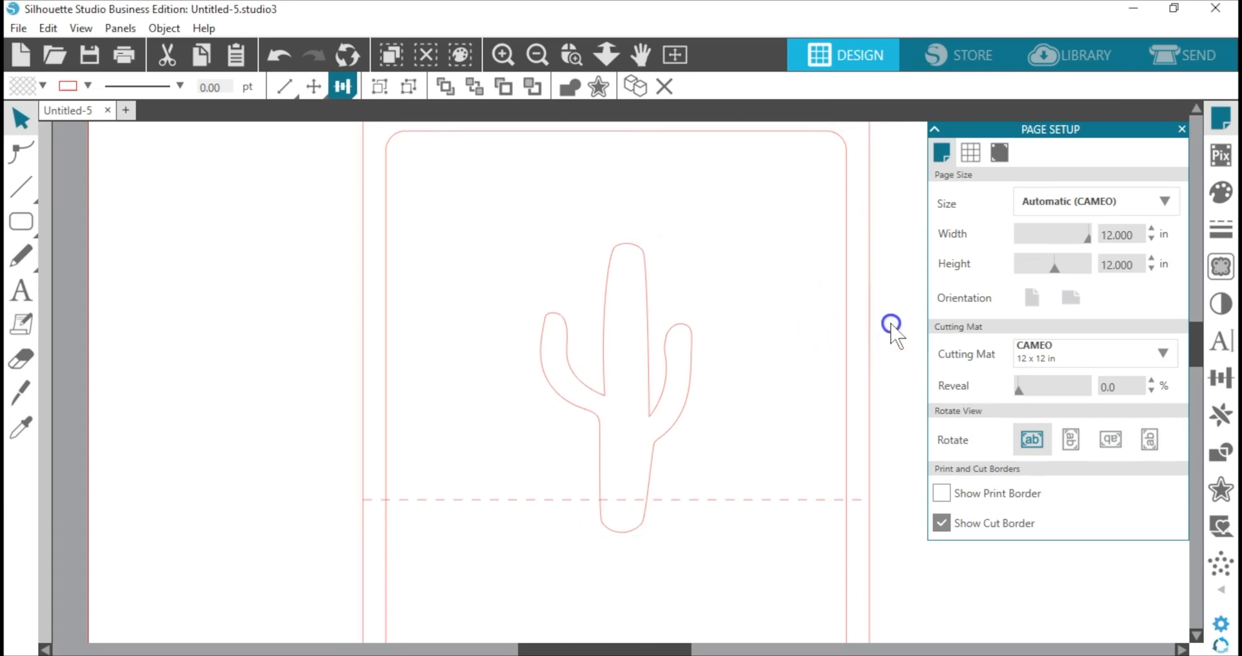
- Nudge the cactus slightly to the left so its trunk sits closer to the middle of the card
left_click(650, 387)
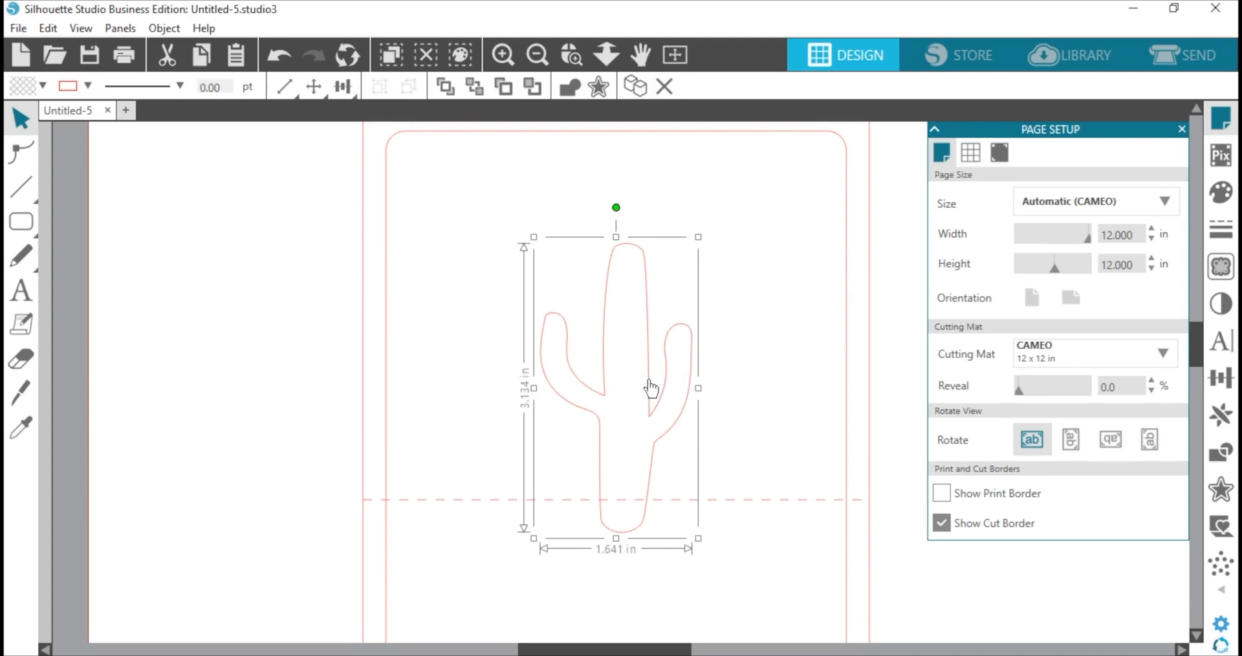
key("Left")
key("Left")
key("Left")
key("Left")
key("Left")
key("Left")
key("Left")
key("Left")
key("Left")
key("Left")
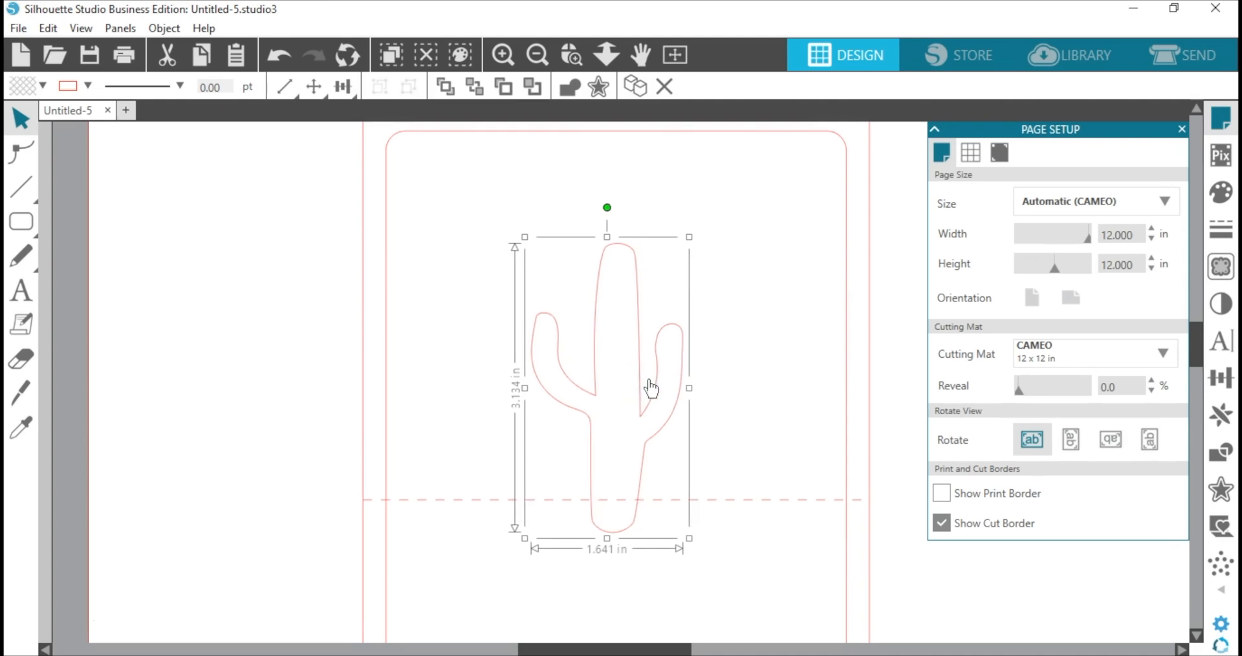
key("Left")
key("Left")
key("Left")
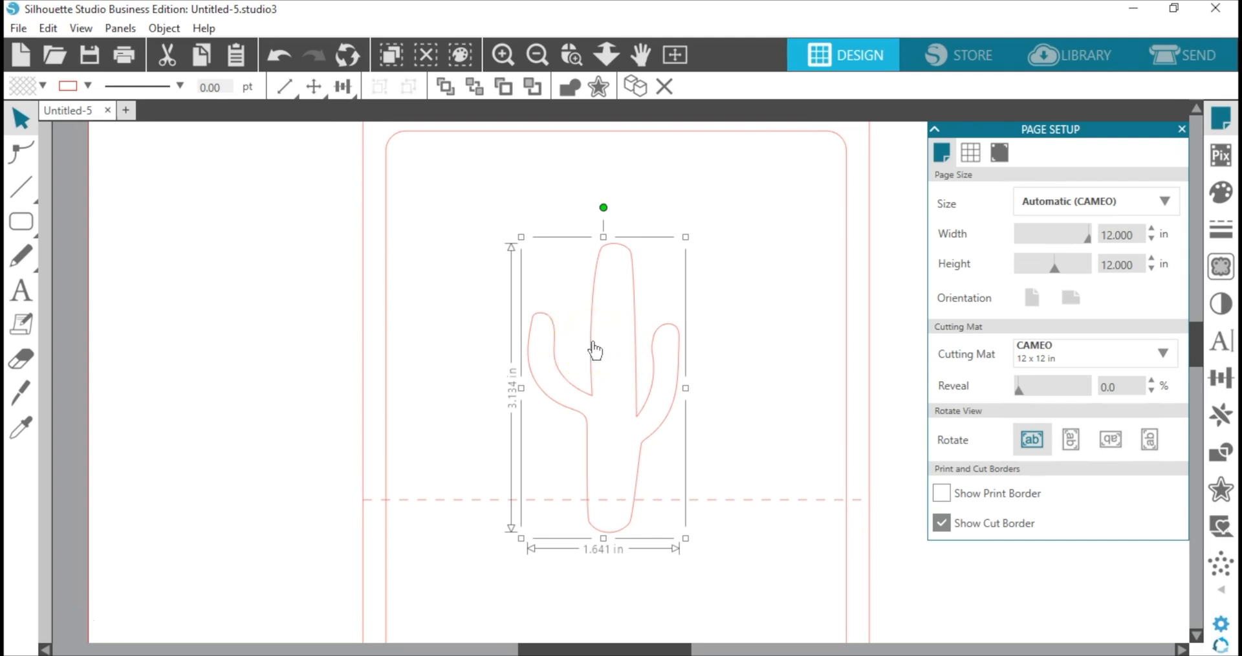
left_click(896, 222)
- Convert the cactus on the card into a popup shape
scroll(902, 229, "up", 1)
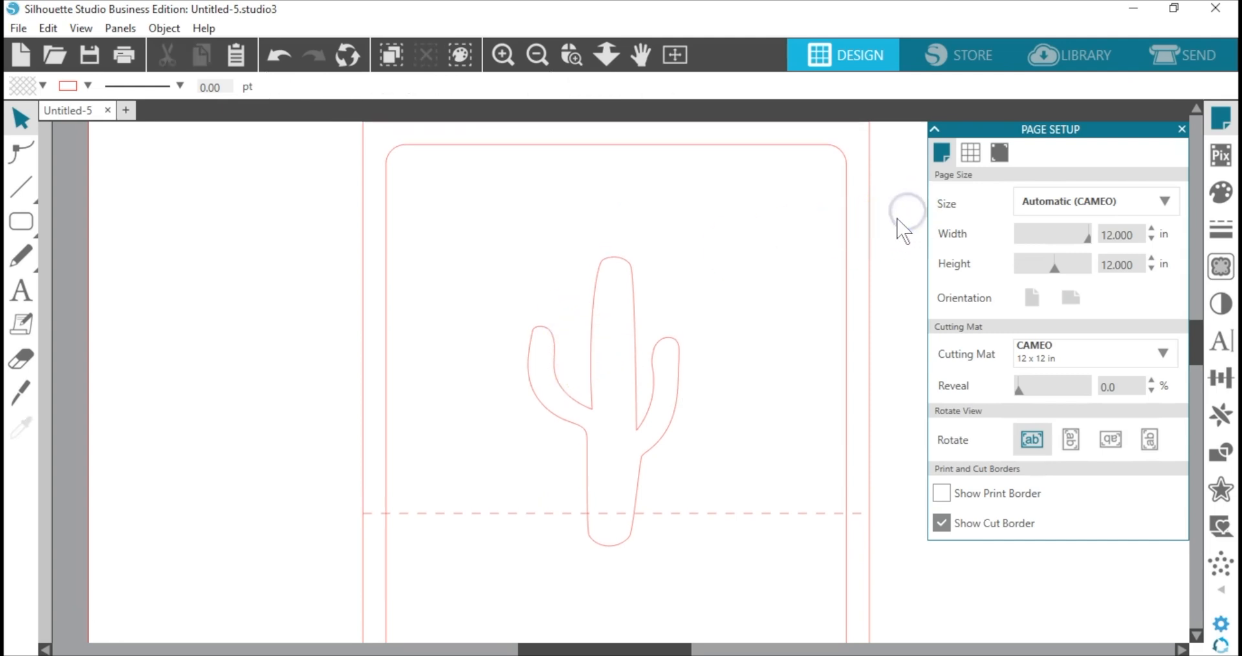
scroll(902, 230, "up", 1)
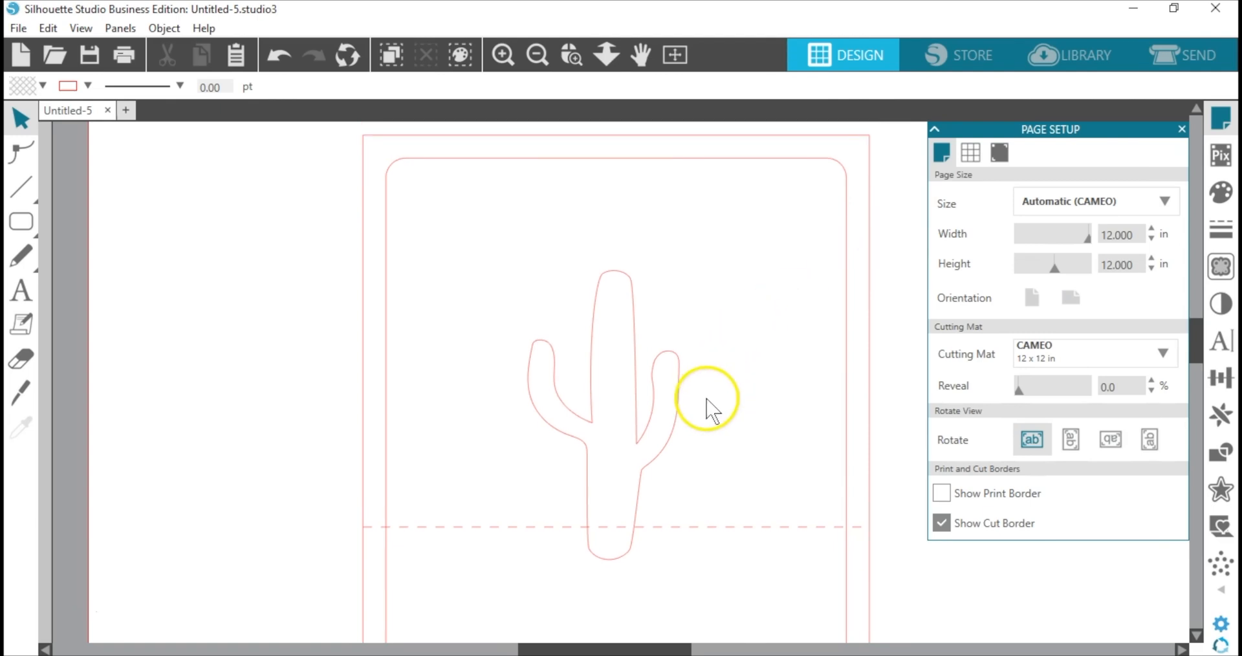
left_click(681, 366)
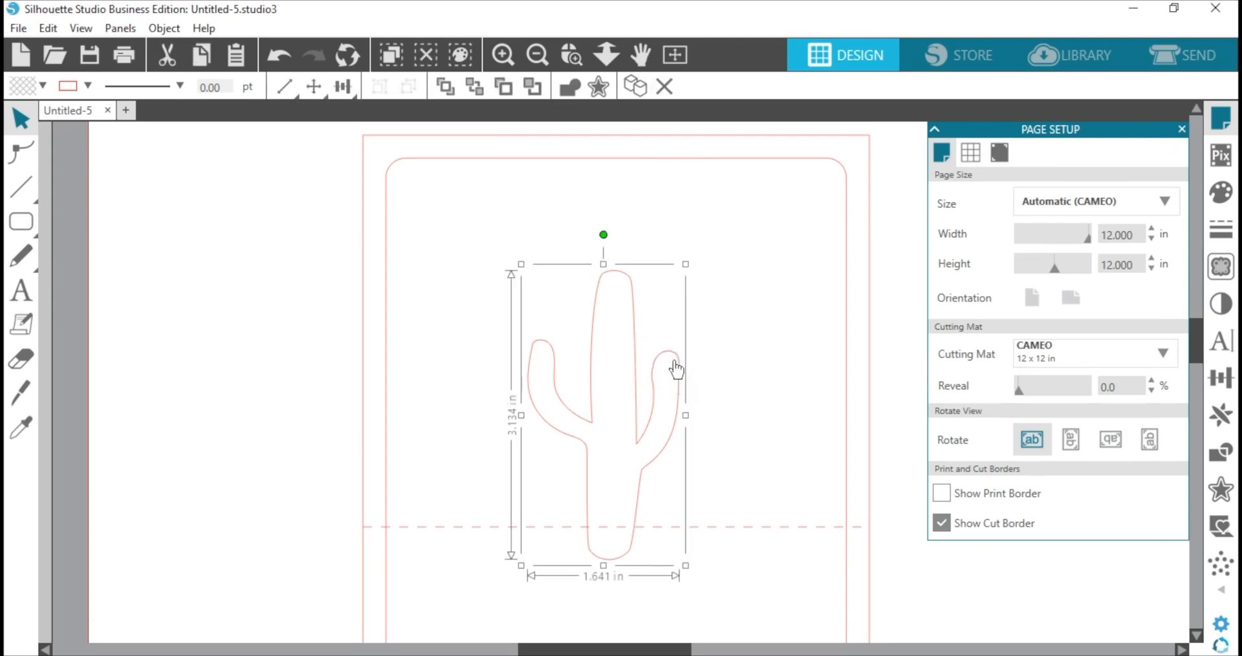
left_click(1228, 531)
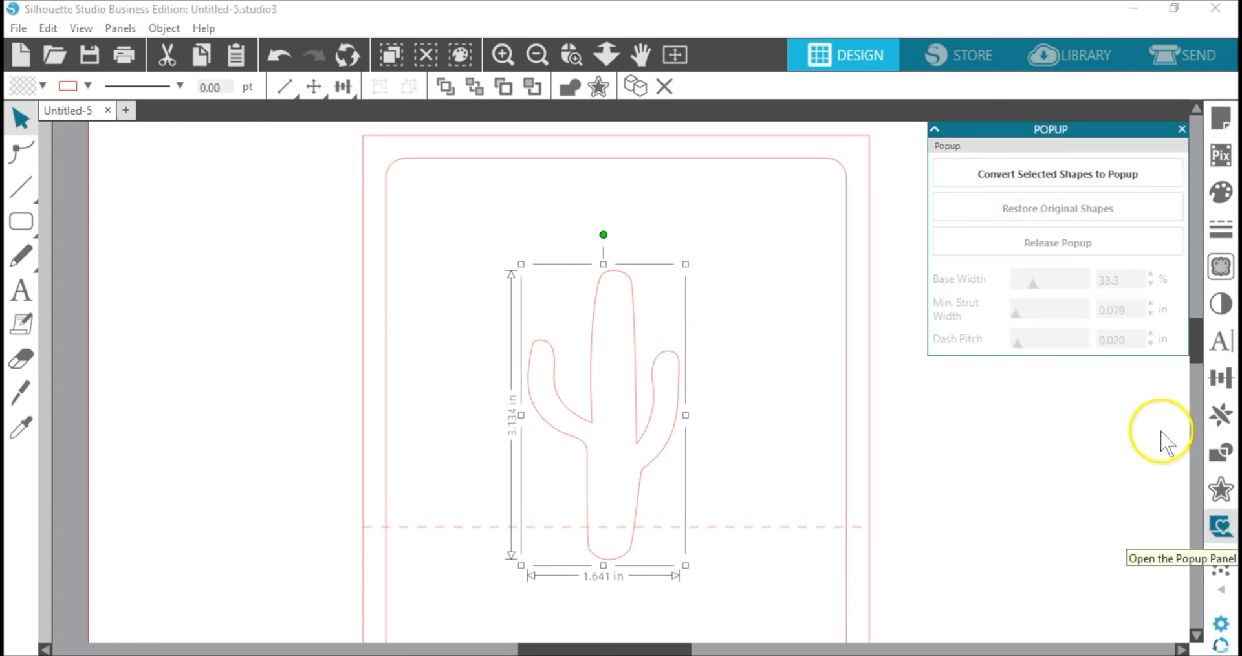
left_click(1066, 180)
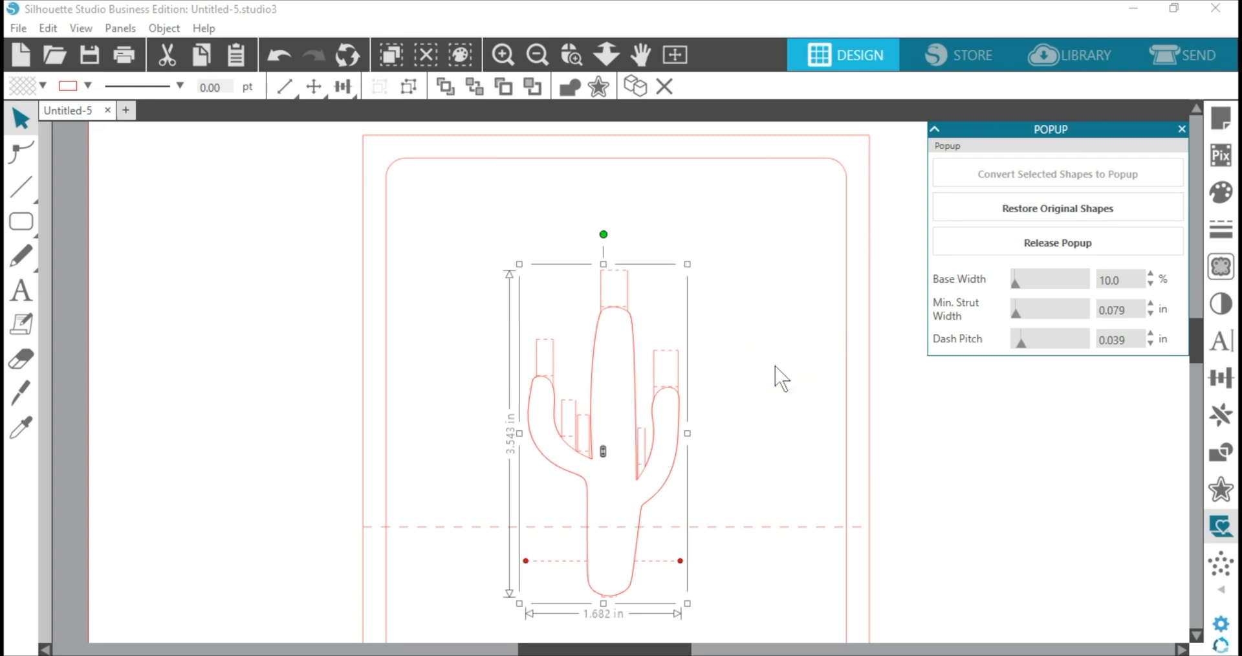
- Nudge the cactus popup upward until its own fold line lies on the card's dashed center fold line
scroll(784, 375, "down", 2)
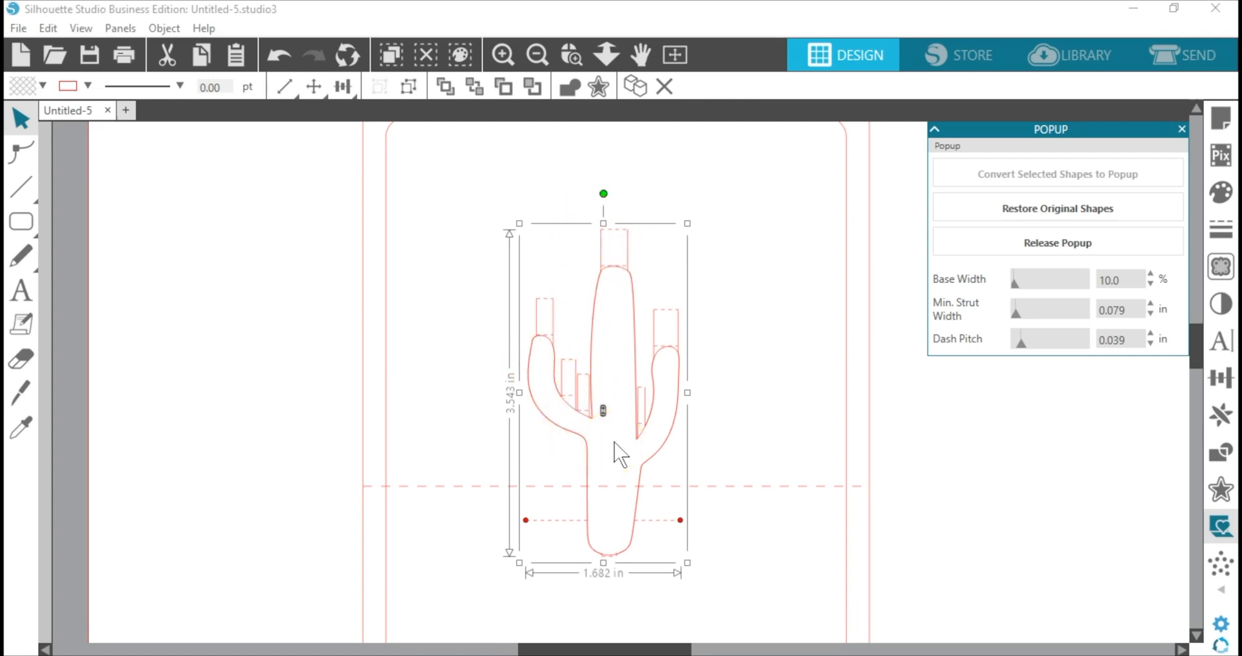
scroll(760, 411, "down", 3)
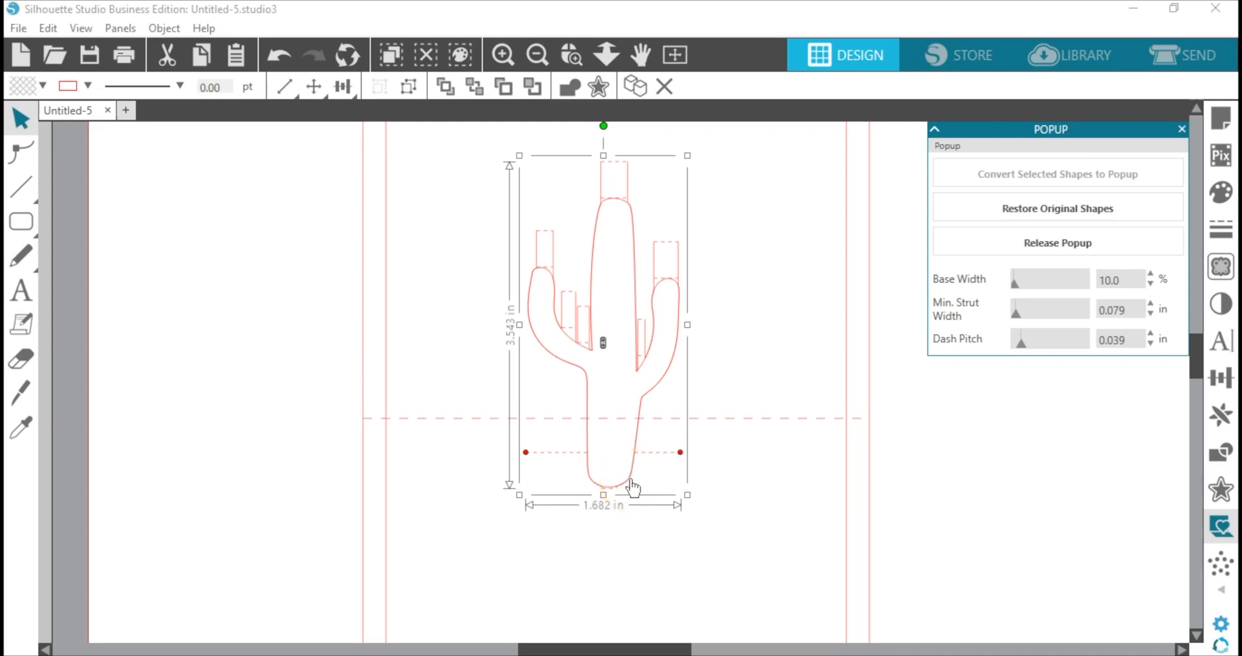
key("Up")
key("Up")
key("Up")
key("Up")
key("Up")
key("Up")
key("Up")
key("Up")
key("Up")
key("Up")
key("Up")
key("Up")
key("Up")
key("Up")
key("Up")
key("Up")
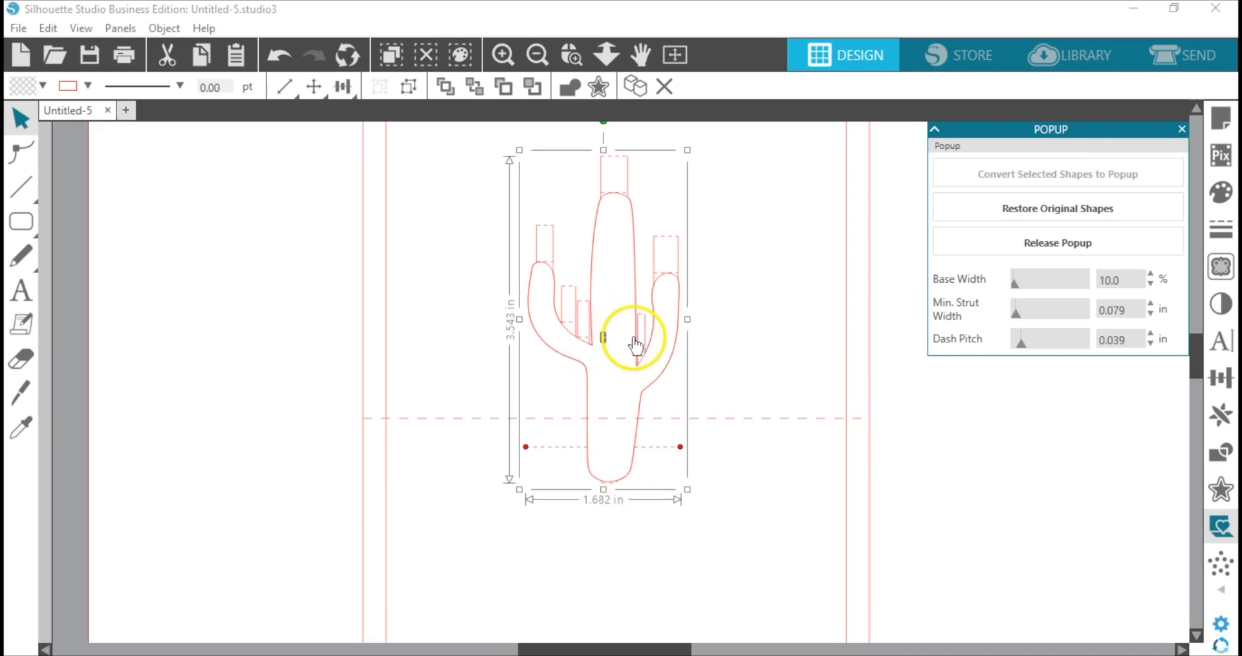
key("Up")
key("Up")
key("Up")
key("Up")
key("Up")
key("Up")
key("Up")
key("Up")
key("Up")
key("Up")
key("Up")
key("Up")
key("Up")
key("Up")
key("Up")
key("Up")
key("Up")
key("Up")
key("Up")
key("Up")
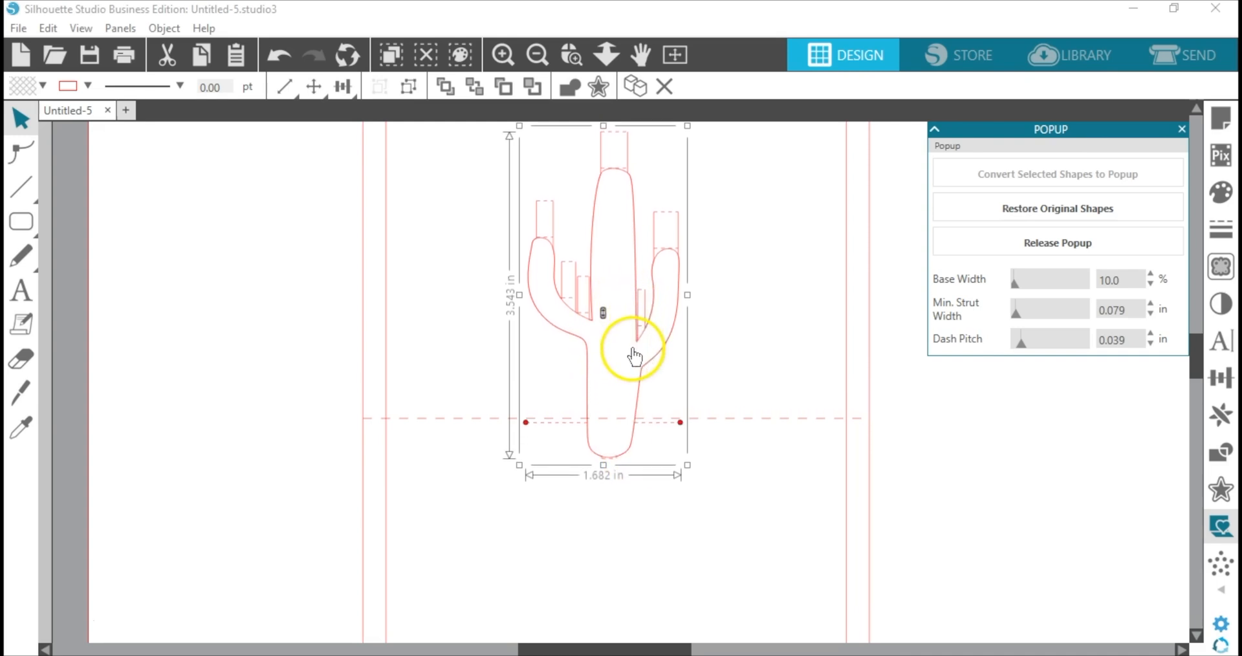
key("Up")
key("Up")
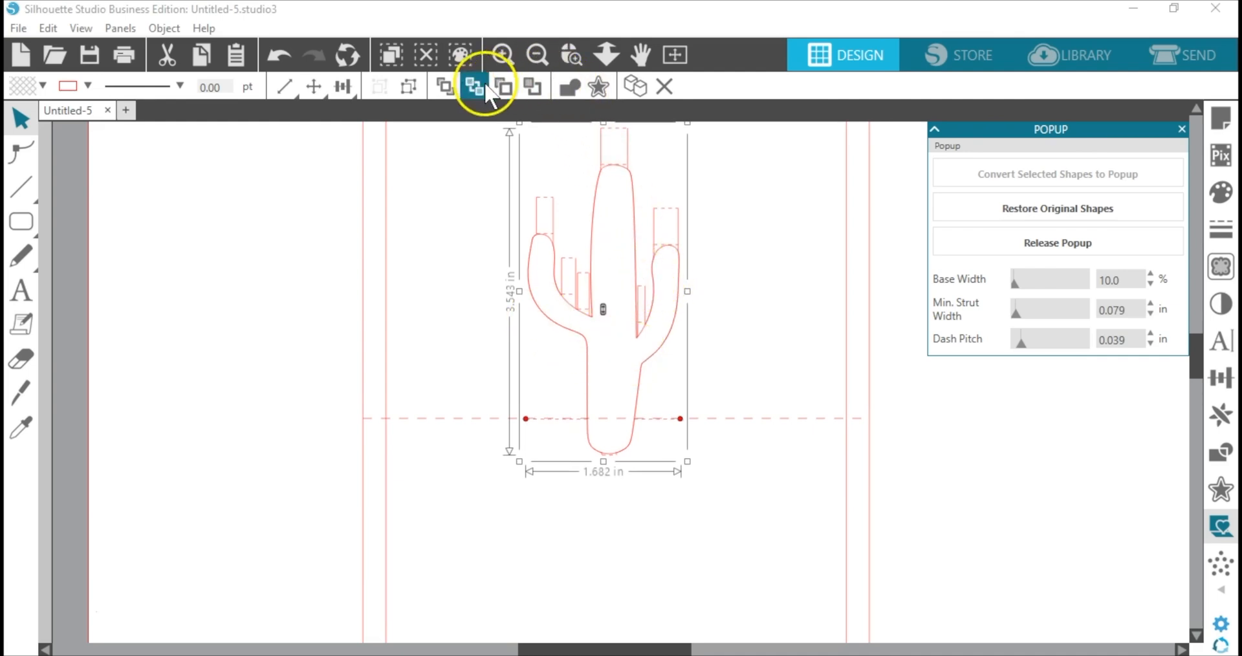
- Extend both ends of the popup's fold line to the side edges of the rounded rectangle, about 4.992 in wide overall
left_click(572, 54)
left_click_drag(419, 382, 800, 493)
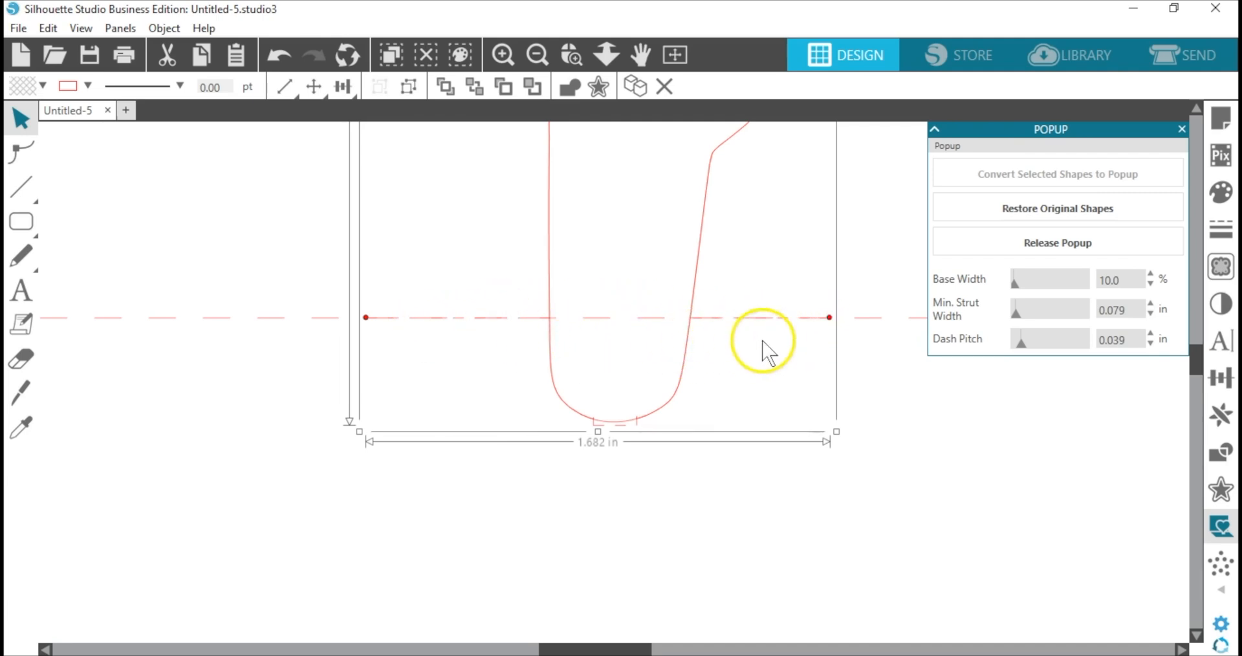
left_click(606, 55)
left_click_drag(659, 293, 645, 169)
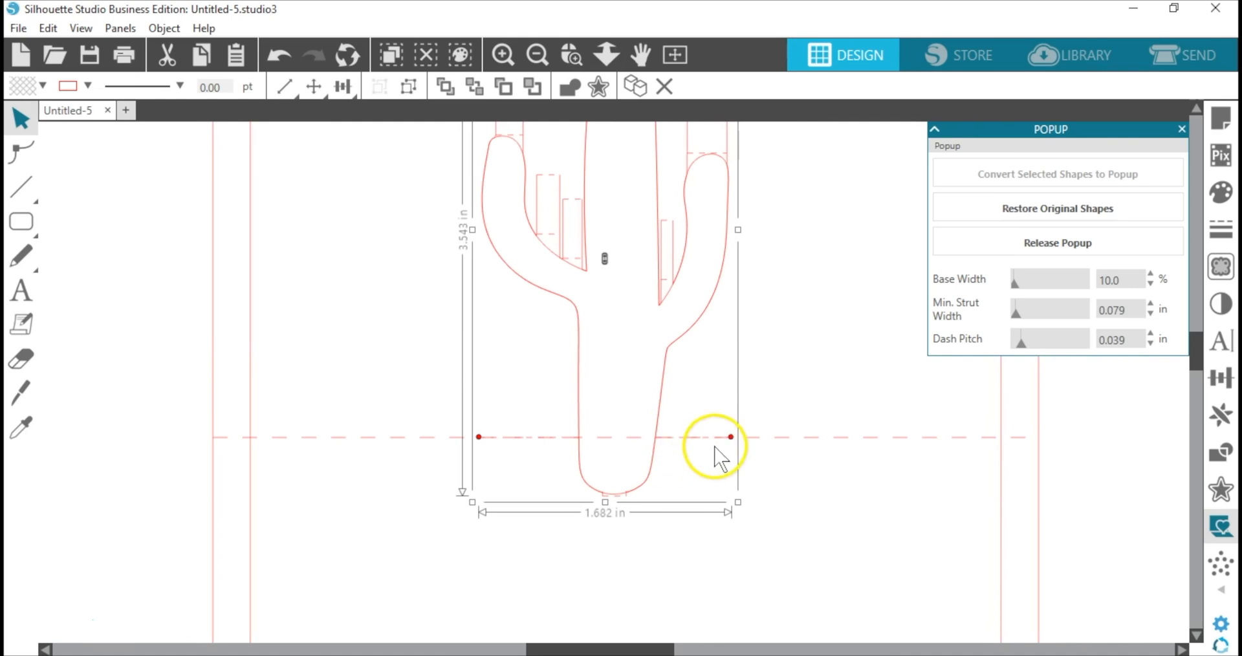
left_click_drag(731, 439, 1000, 437)
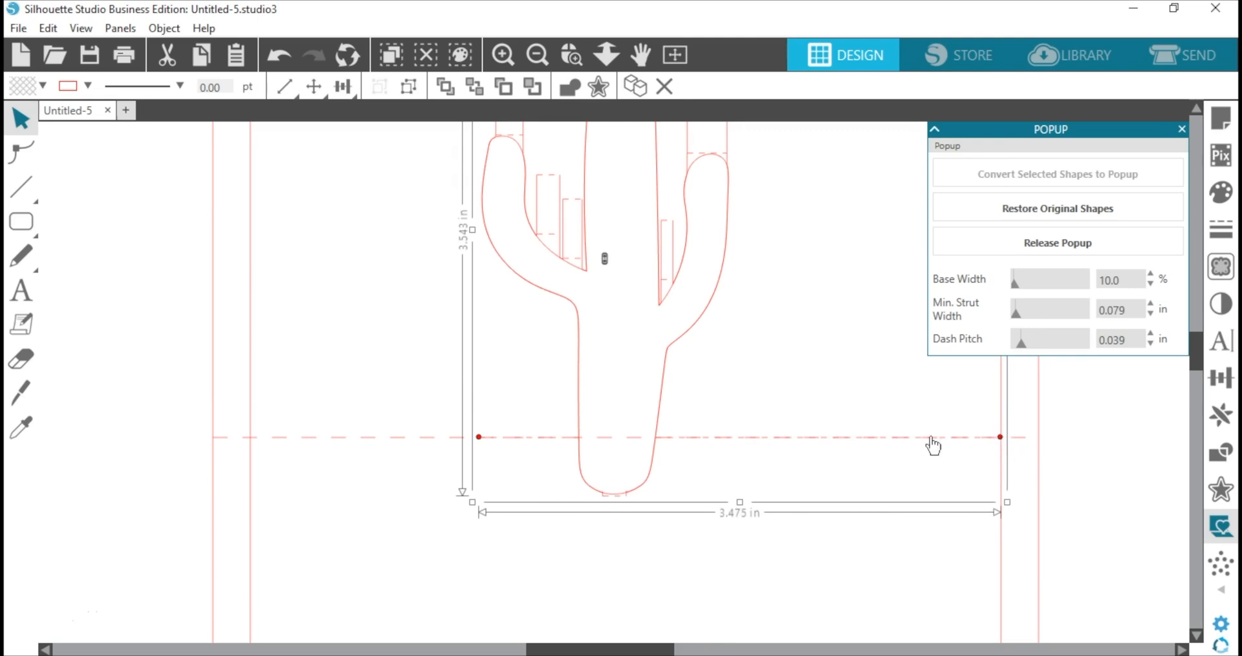
left_click_drag(478, 438, 251, 438)
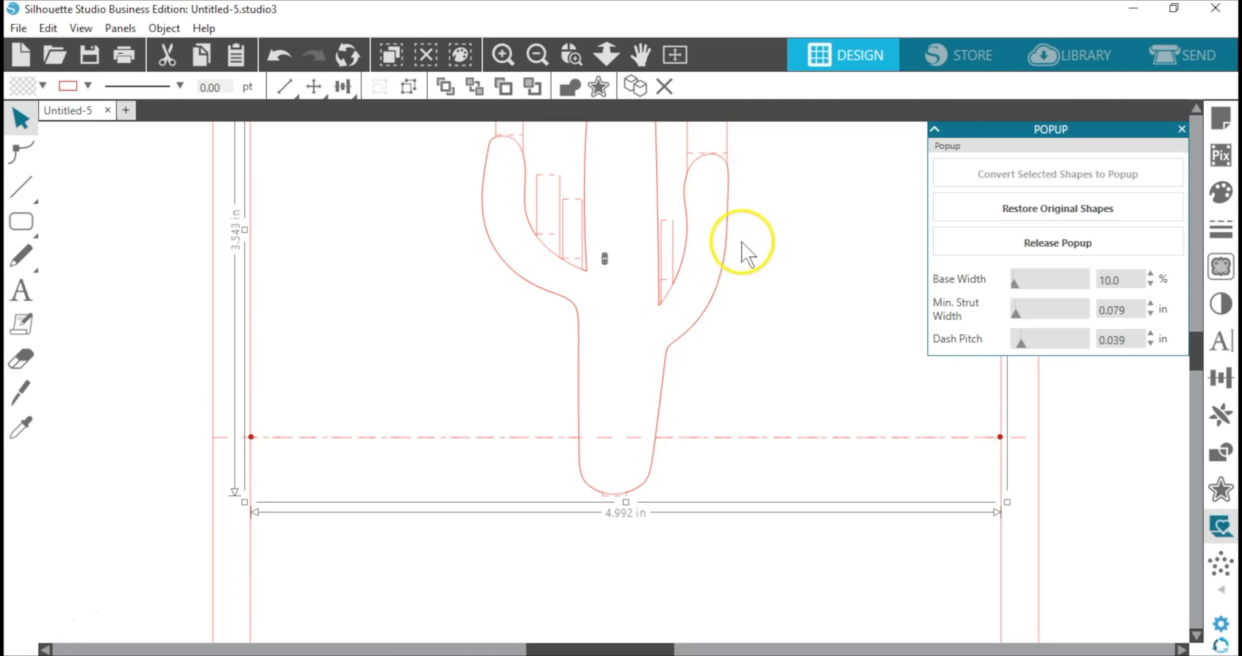
- Set the cactus popup's base width to 20%, minimum strut width to 0.085 in and dash pitch to 0.030 in
left_click(606, 54)
scroll(798, 275, "down", 1)
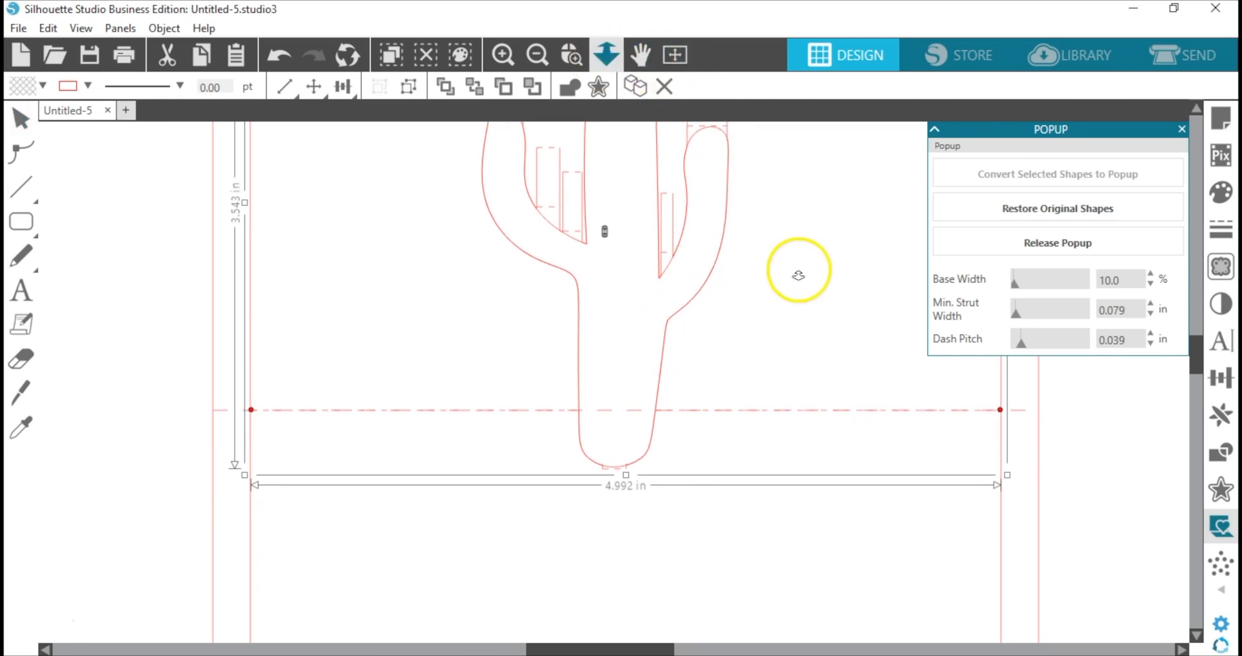
left_click_drag(798, 275, 824, 258)
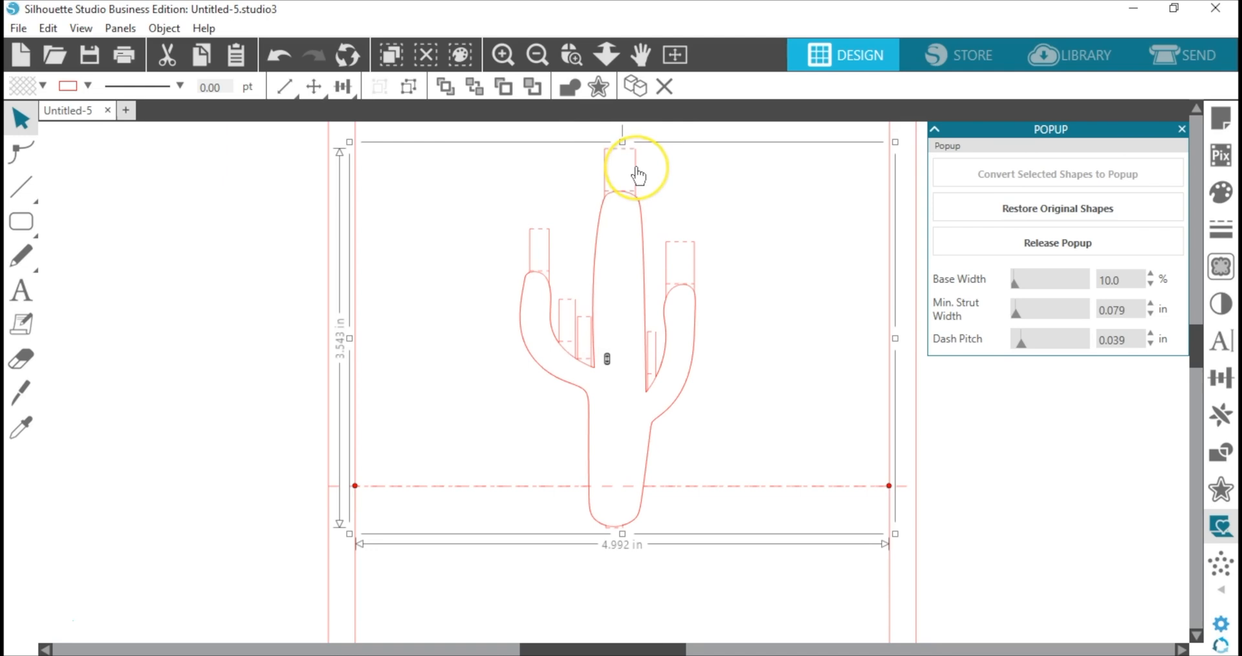
left_click(1014, 284)
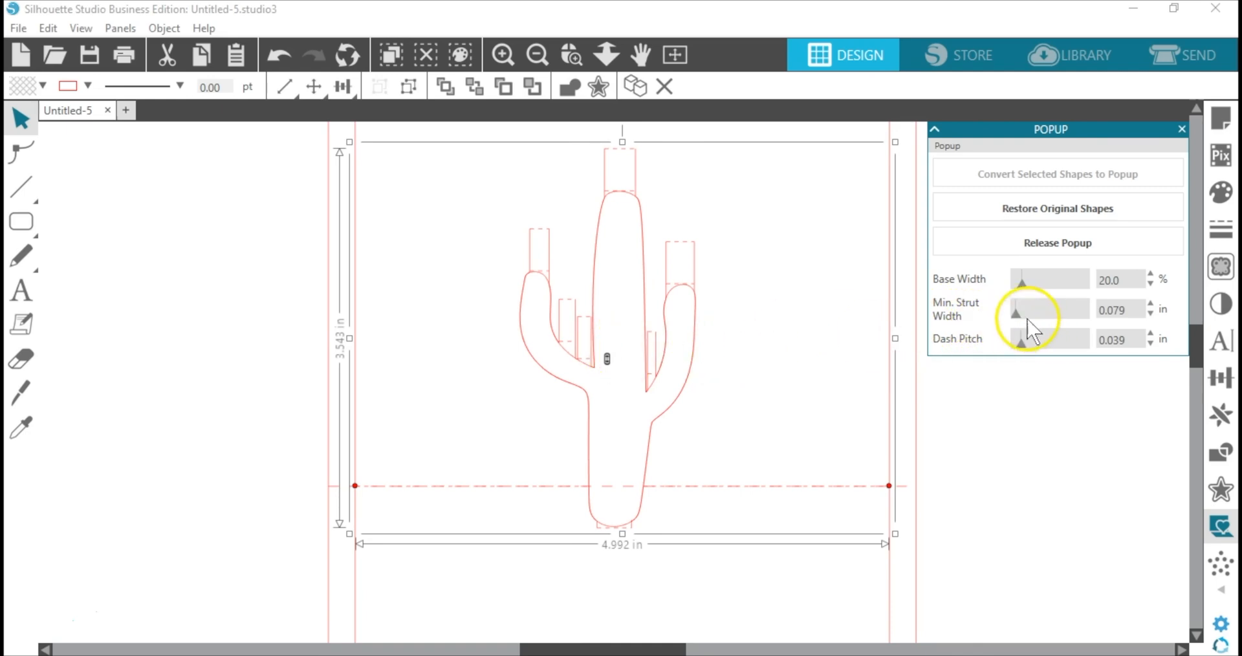
left_click_drag(1017, 315, 1017, 315)
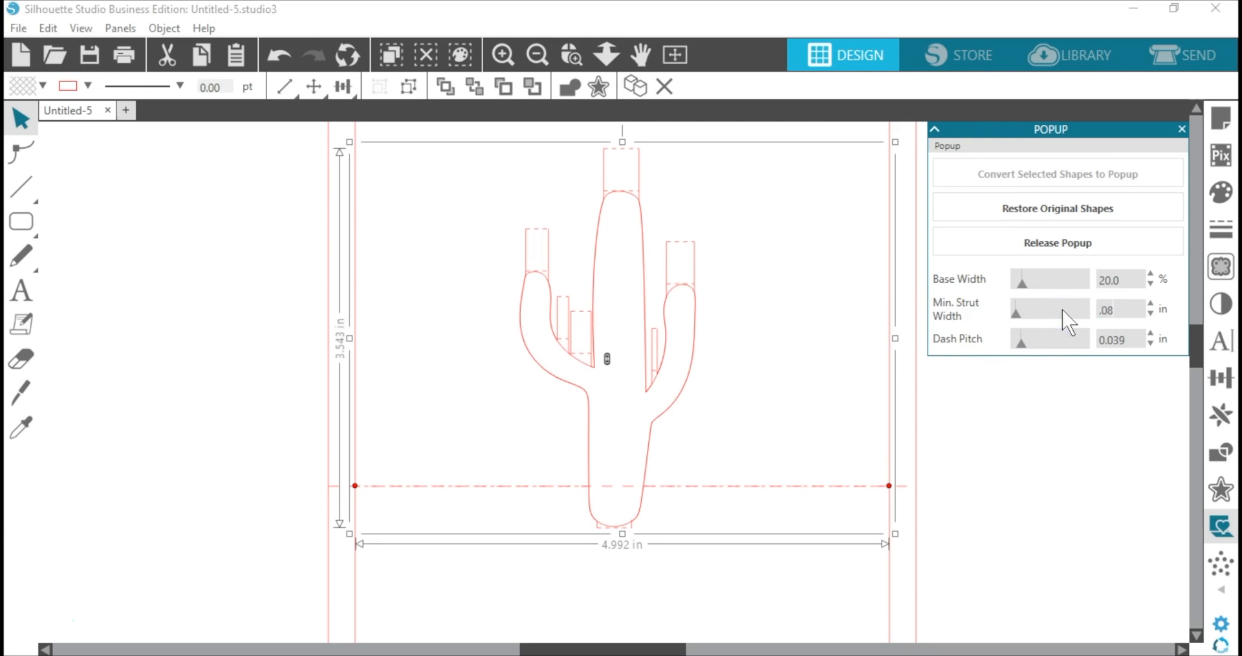
key("Return")
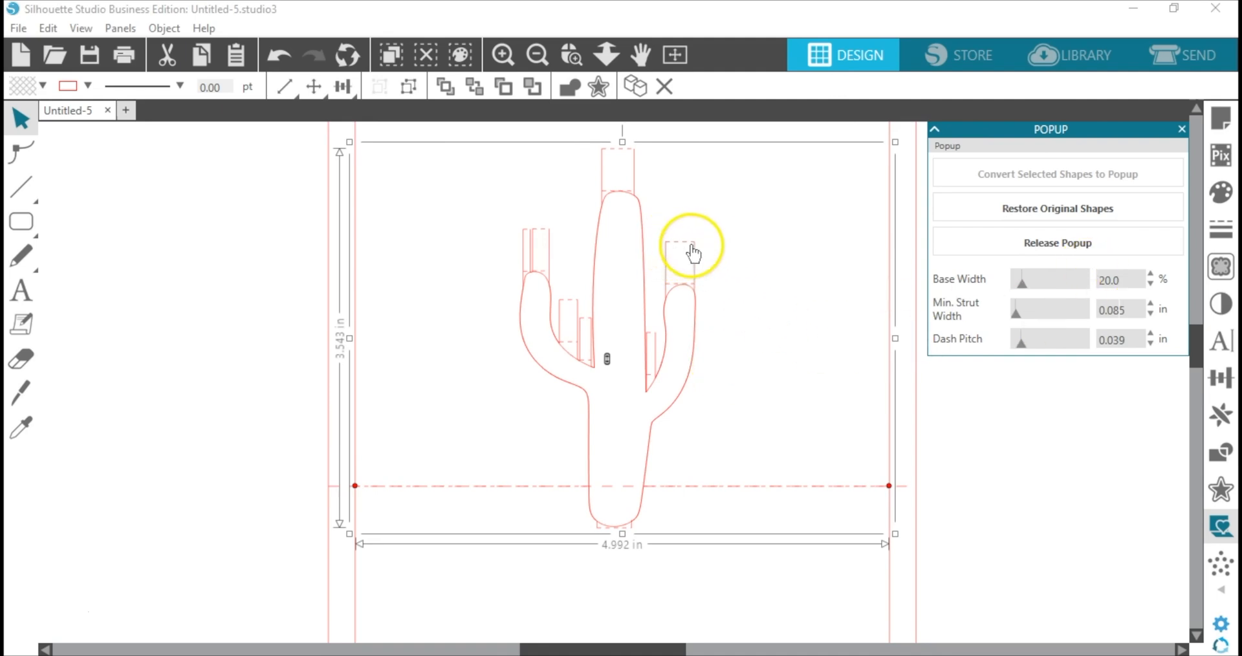
left_click(1151, 343)
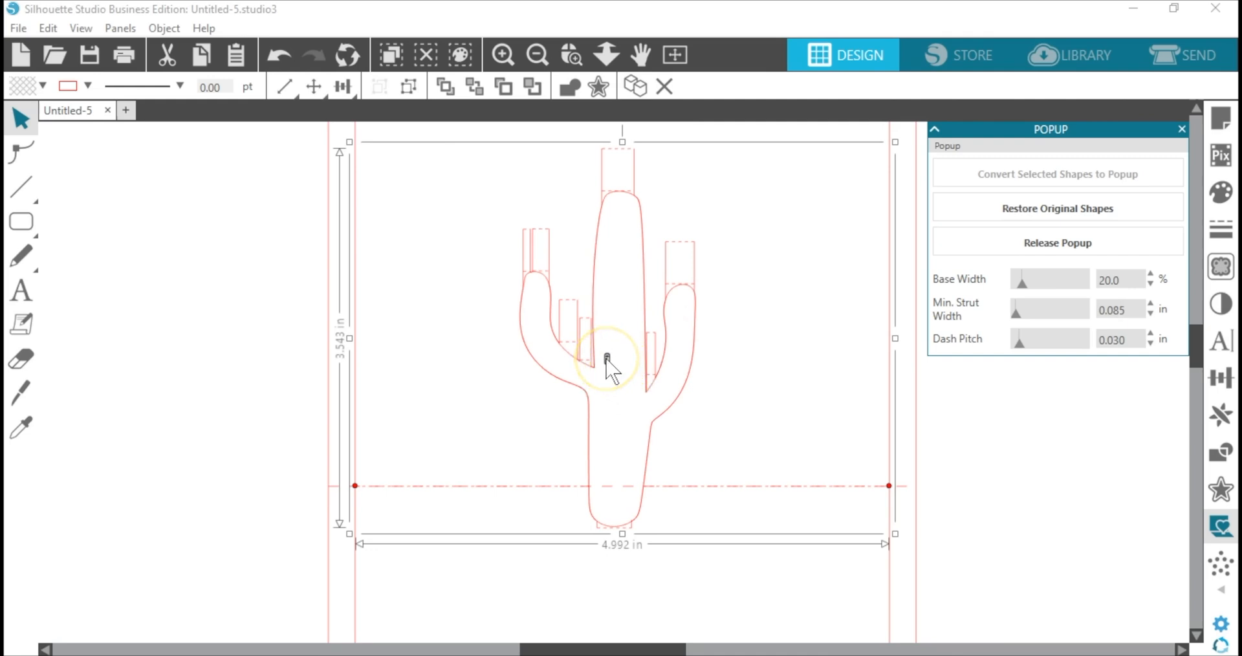
- Try moving the cactus popup lower across the fold line to lengthen its struts, and undo the move
left_click_drag(607, 358, 591, 413)
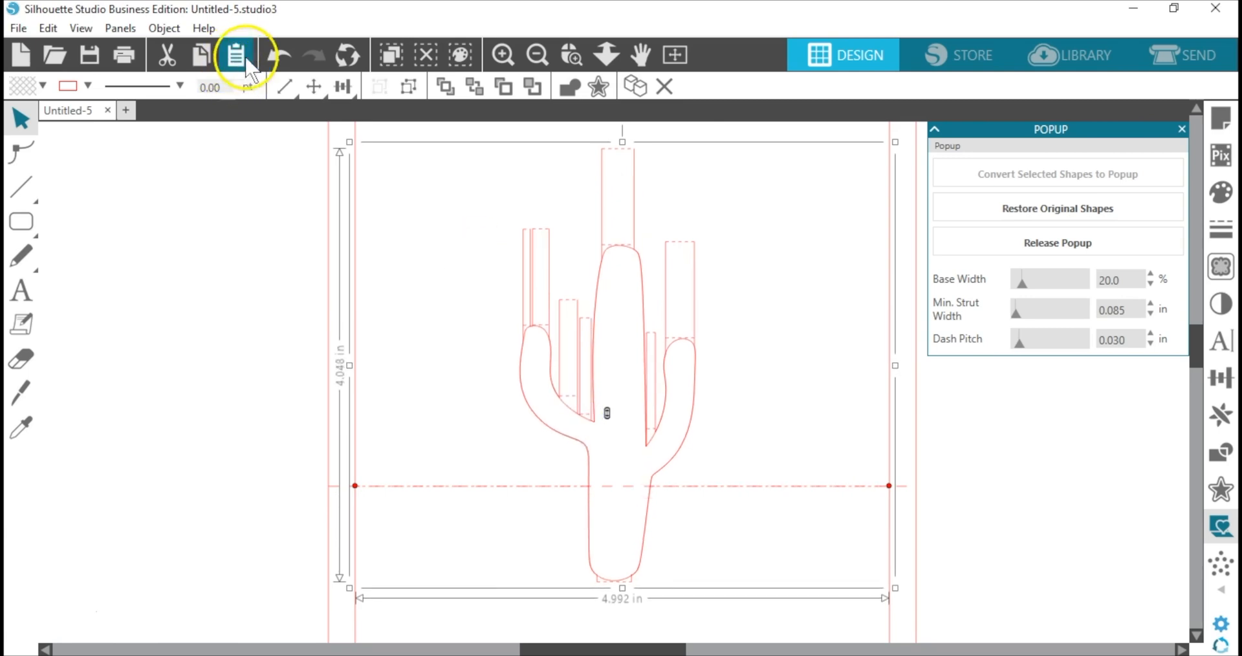
left_click(278, 56)
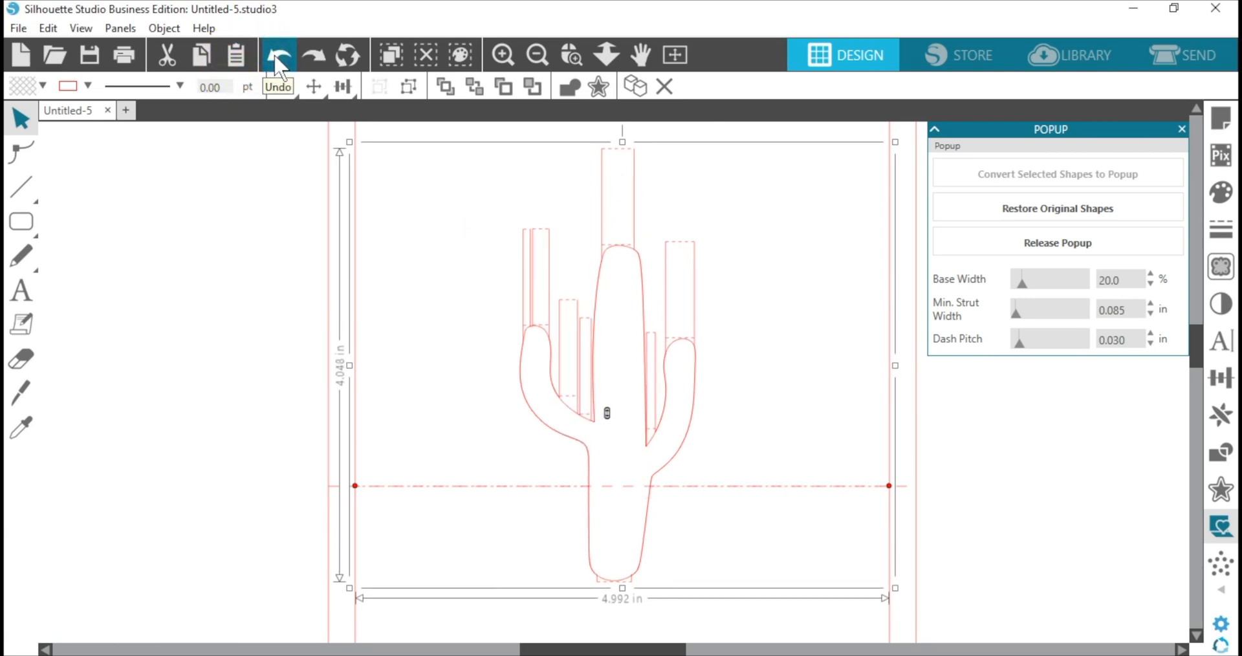
left_click(276, 58)
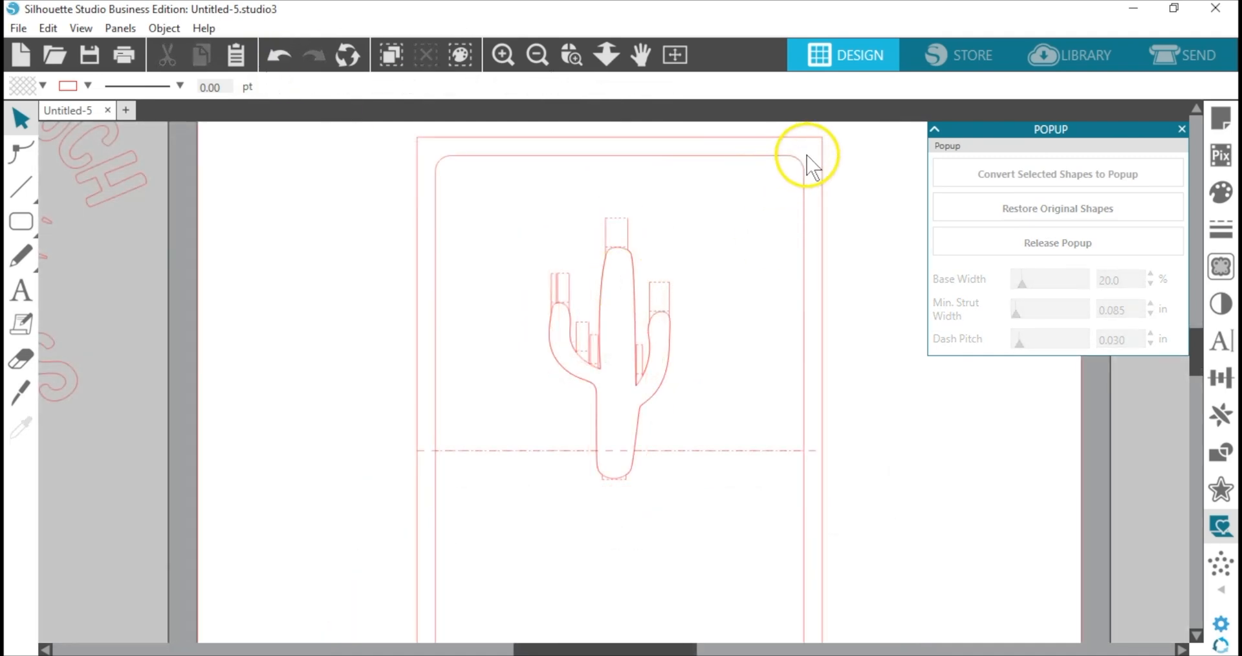
- Group the rounded insert with the cactus popup, and move the rectangular card base off the page to its left
left_click_drag(809, 154, 614, 327)
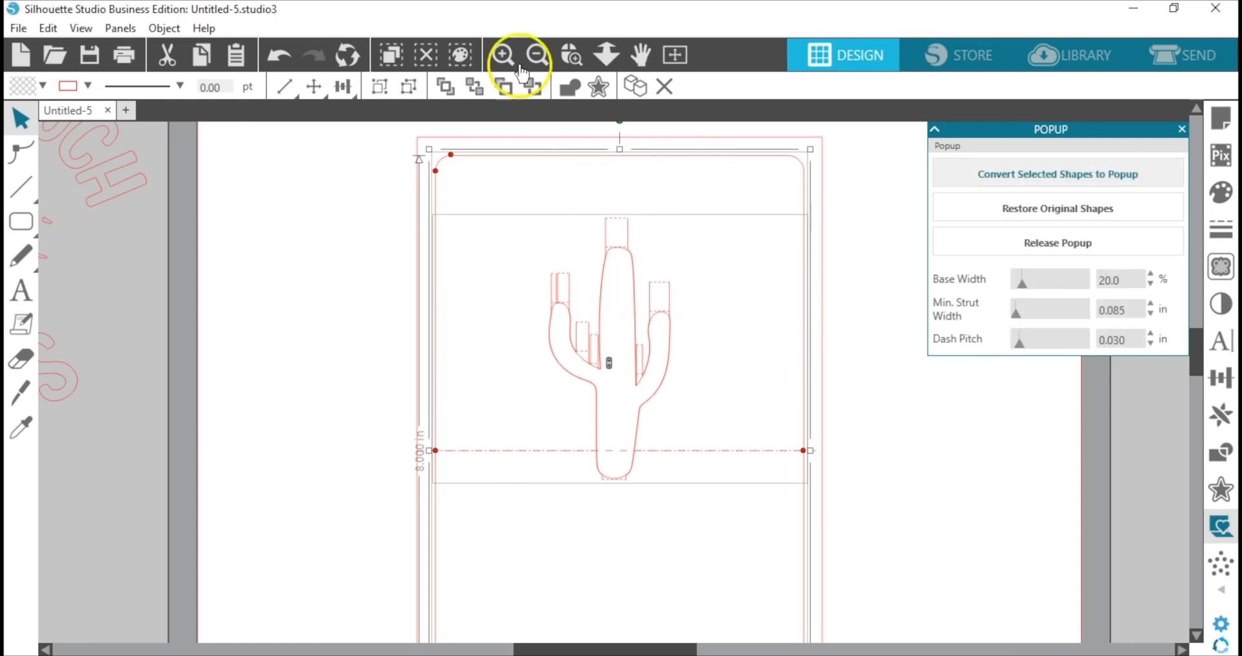
left_click(377, 83)
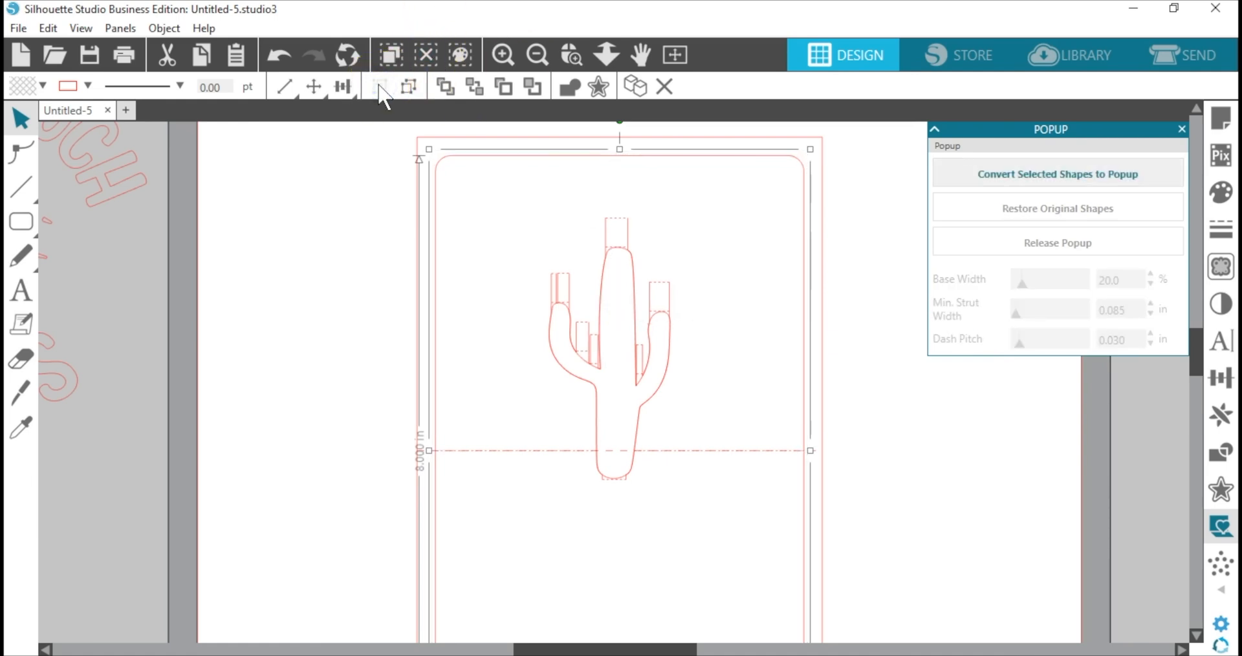
left_click(830, 188)
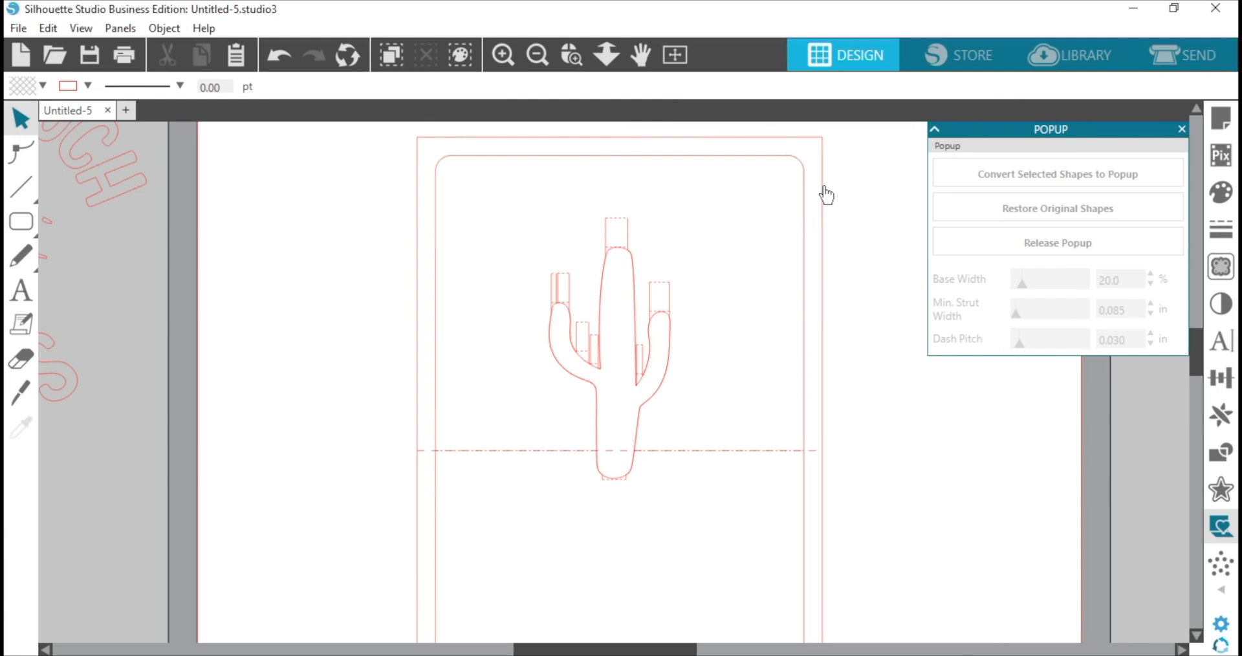
left_click_drag(824, 189, 143, 317)
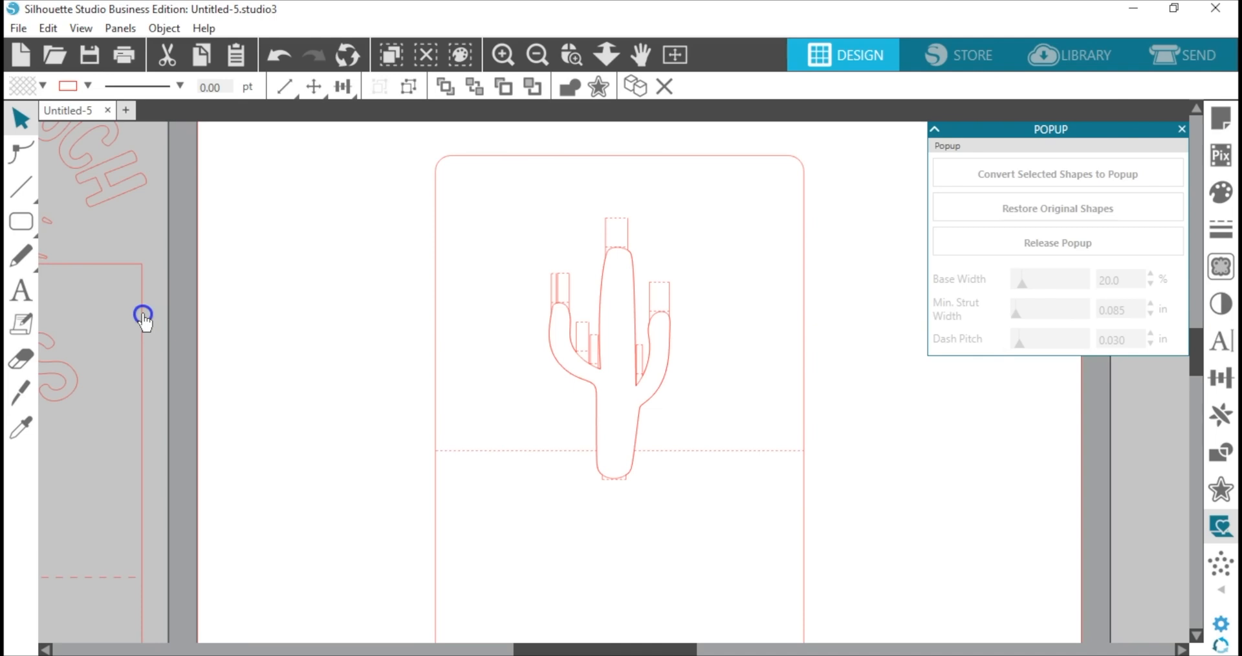
- Fill the folded 5.5 by 8.5 in card base with light pink
left_click(674, 54)
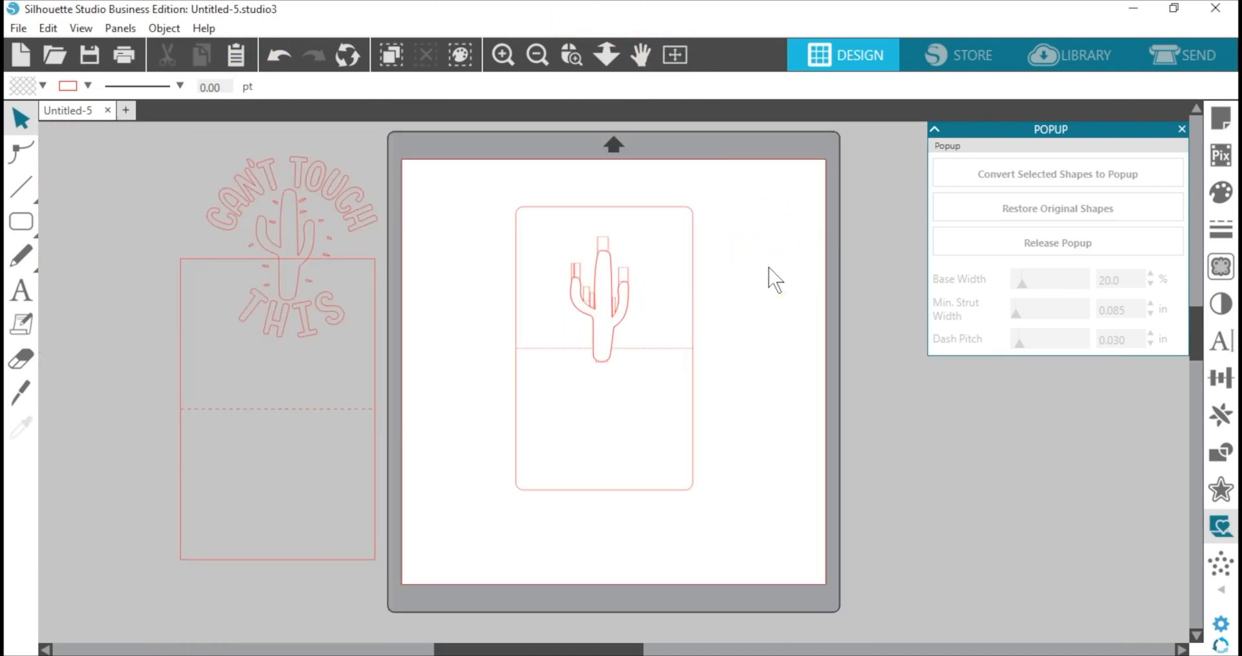
left_click(375, 416)
left_click(38, 87)
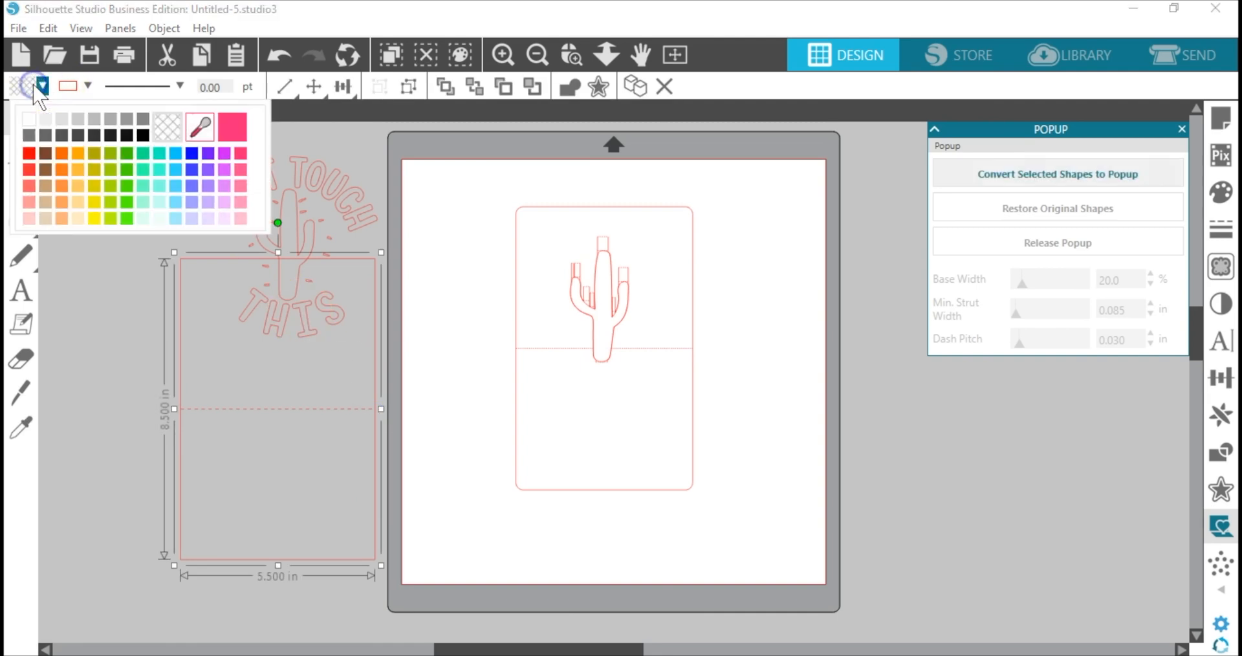
left_click(28, 218)
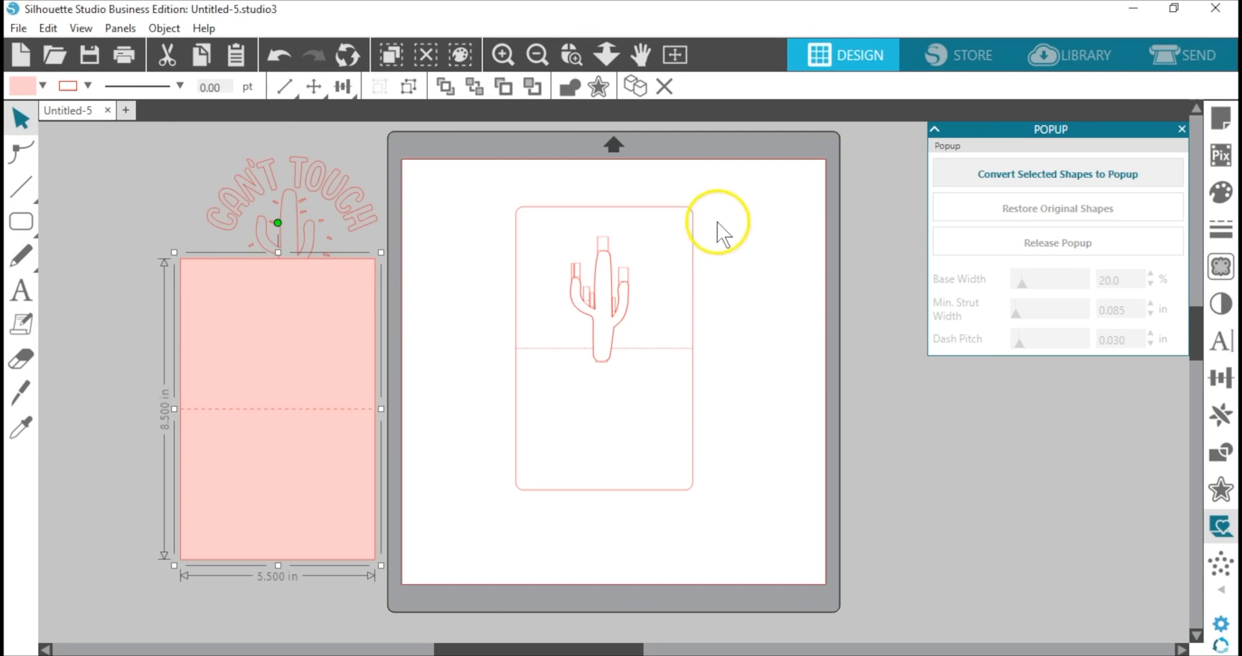
- Fill the grouped rounded insert with light mint green
left_click(697, 251)
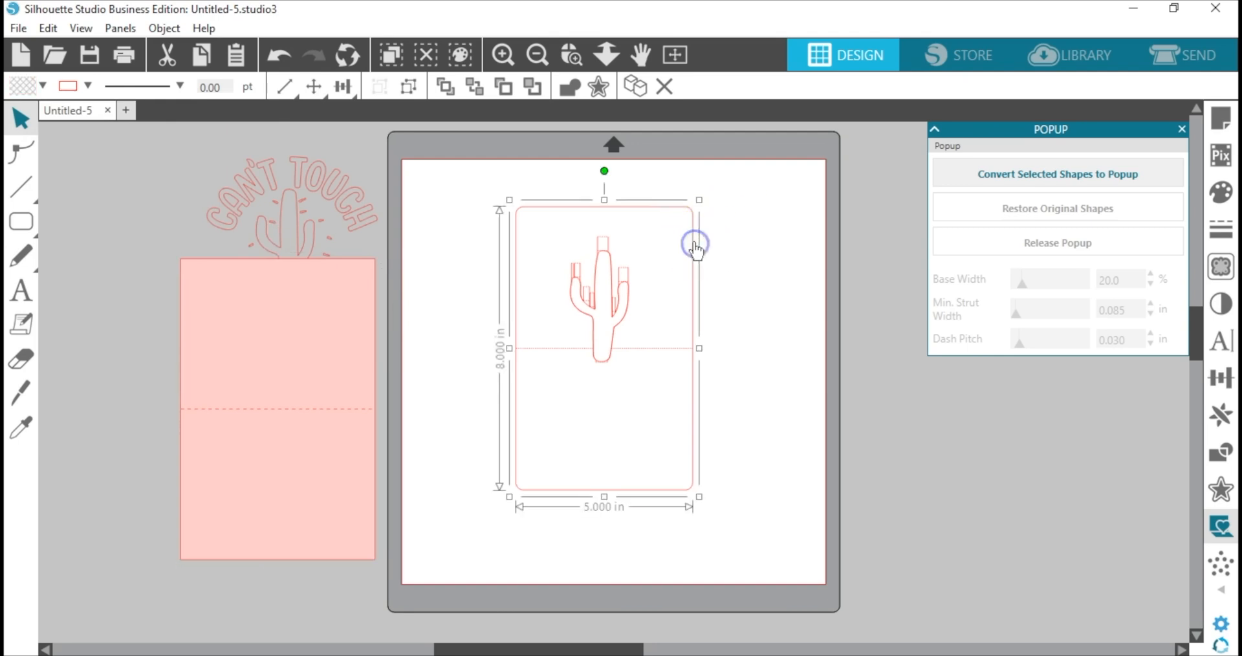
left_click(44, 86)
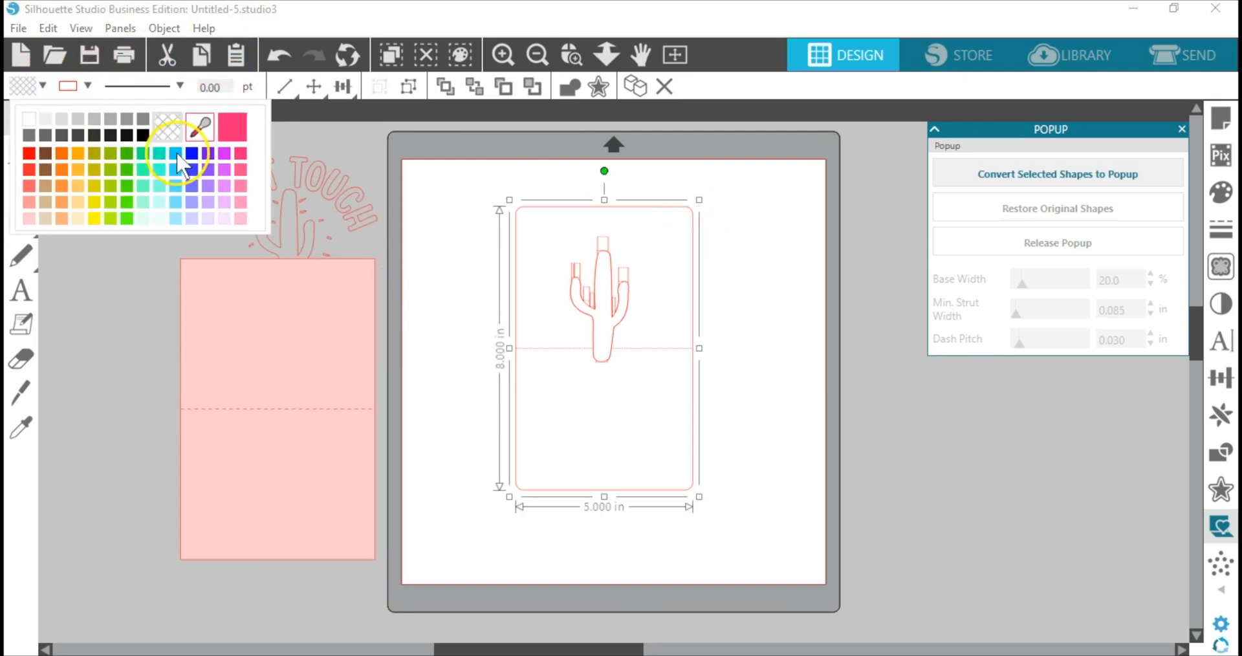
left_click(145, 202)
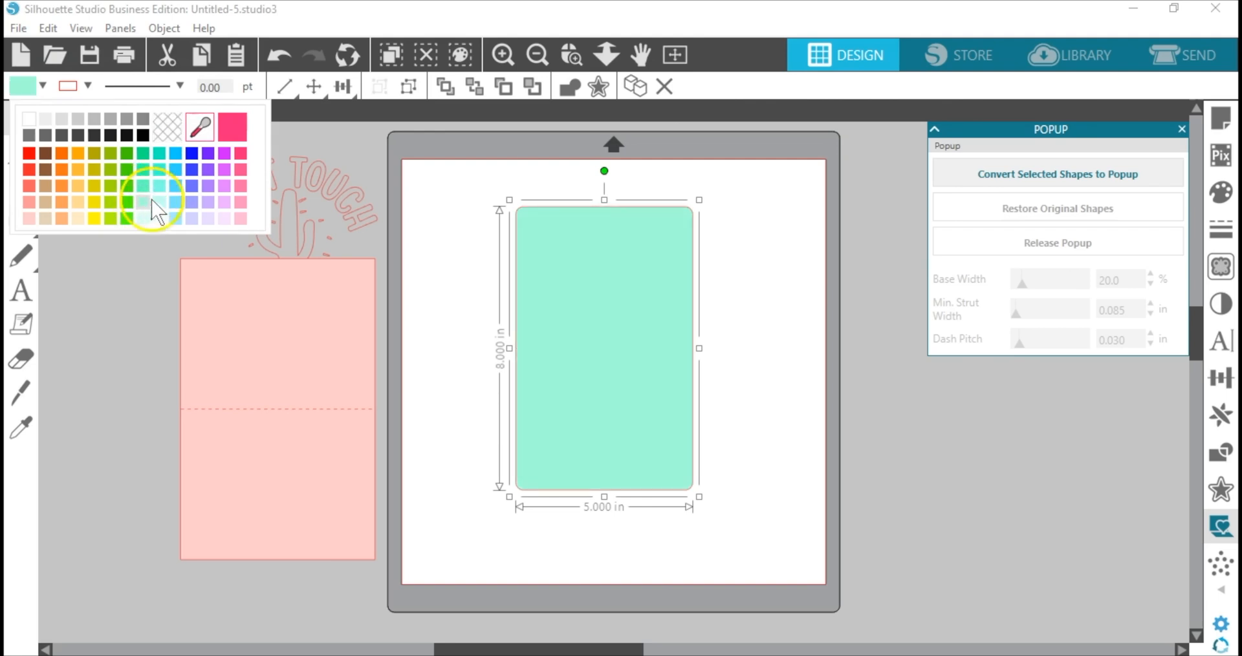
- Ungroup the insert, send its rounded rectangle behind the cactus popup, and regroup the two
left_click(408, 85)
left_click(754, 189)
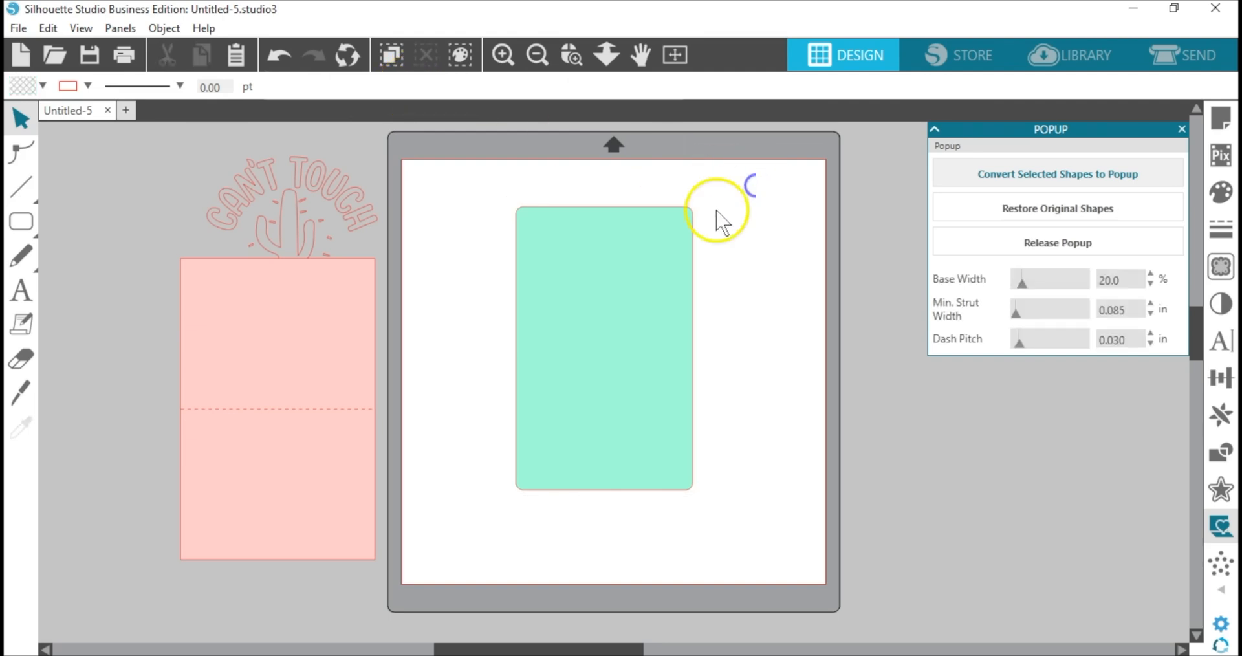
left_click(692, 225)
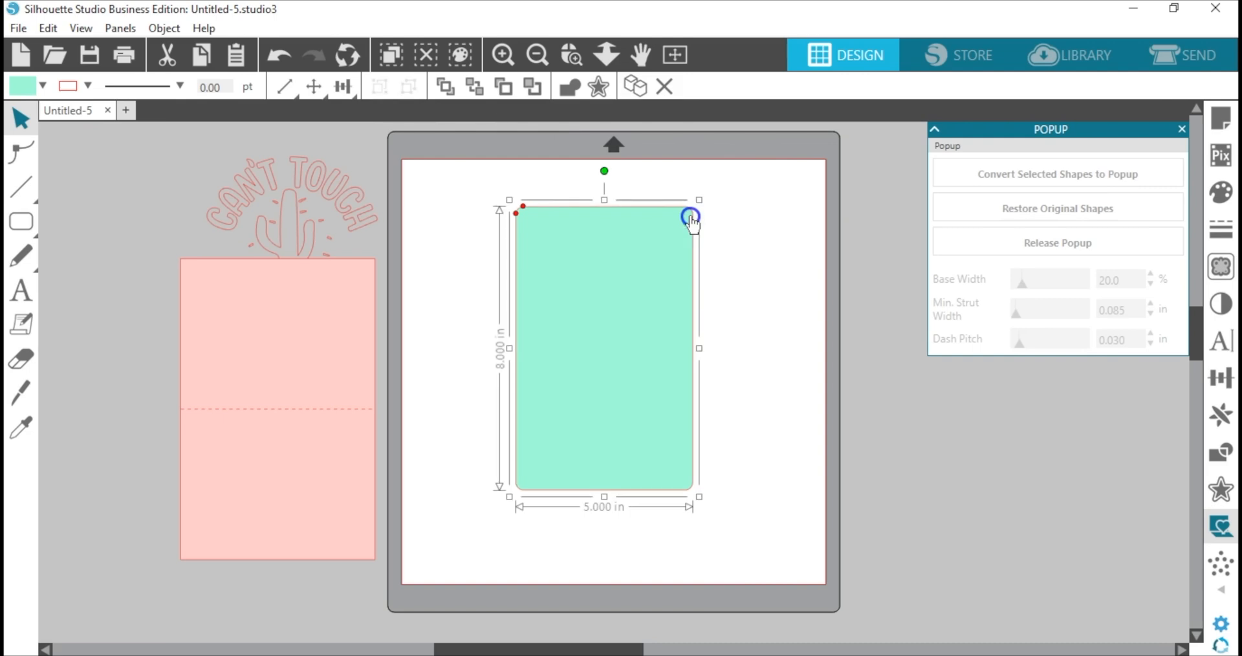
left_click(530, 89)
left_click_drag(493, 194, 738, 416)
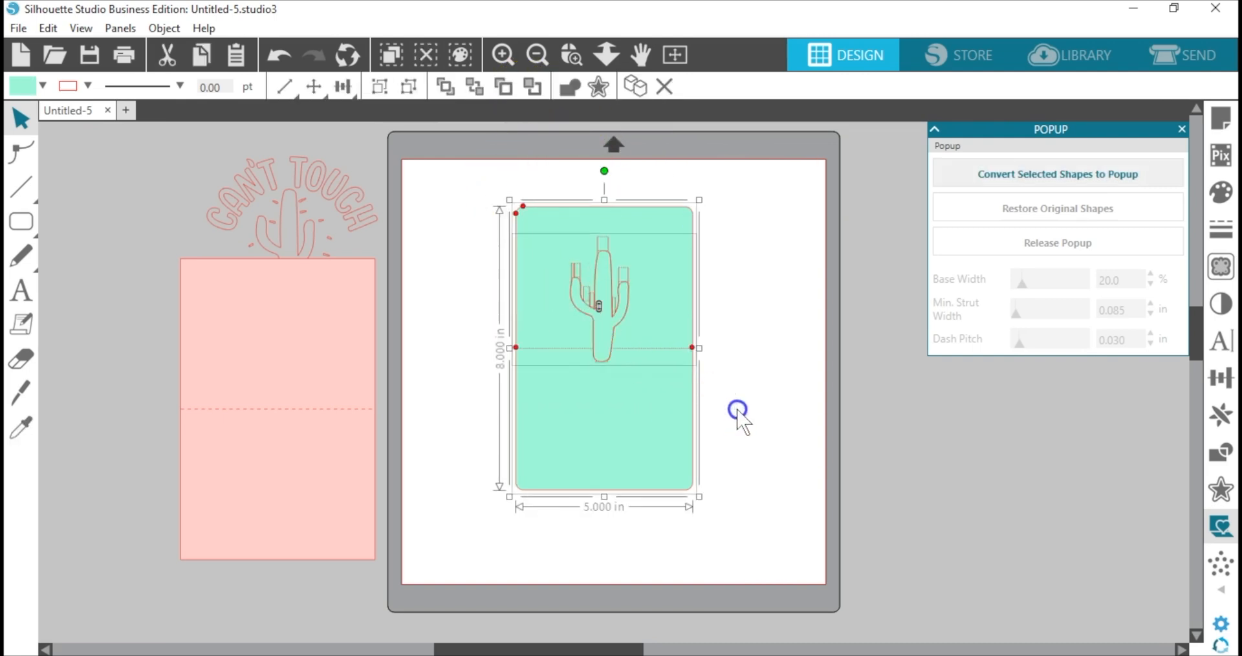
left_click(387, 94)
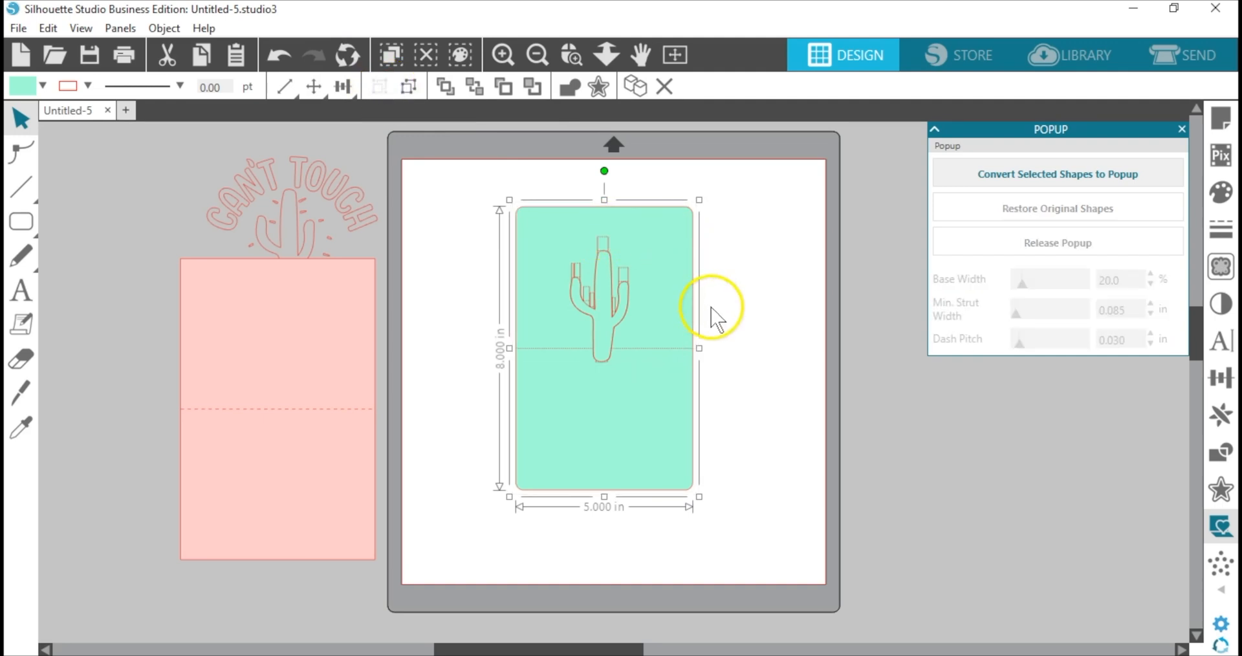
- Fill the cactus in the "Can't Touch This" design with olive green
left_click(296, 225)
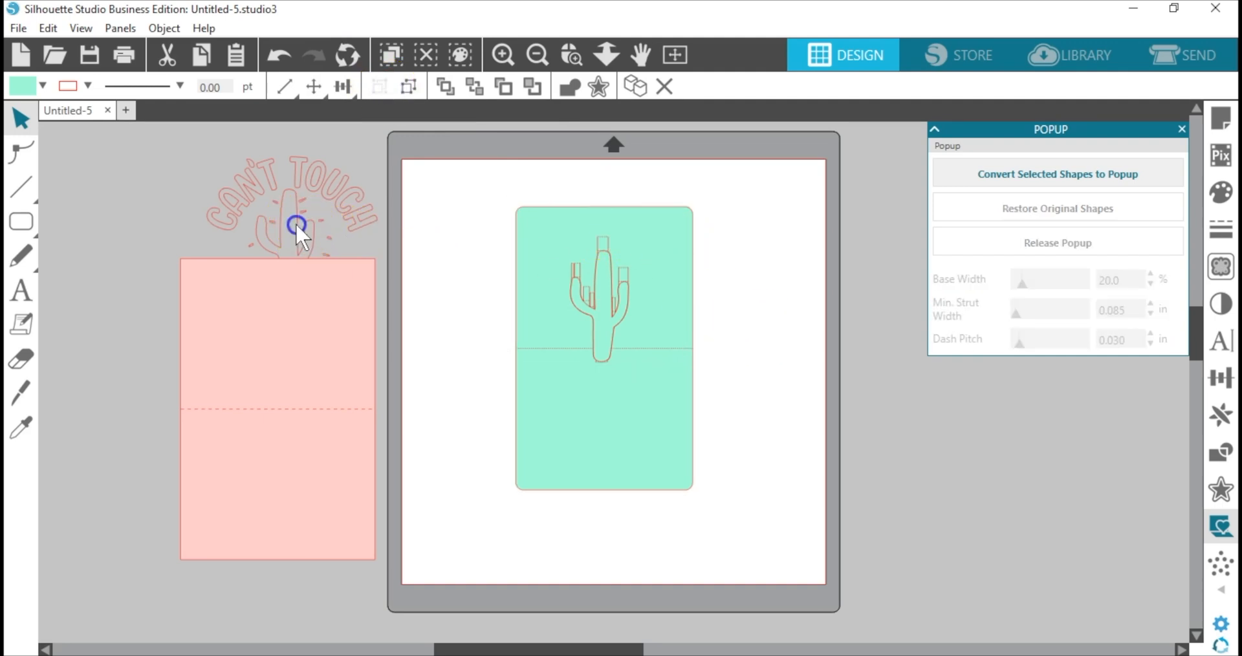
left_click(21, 290)
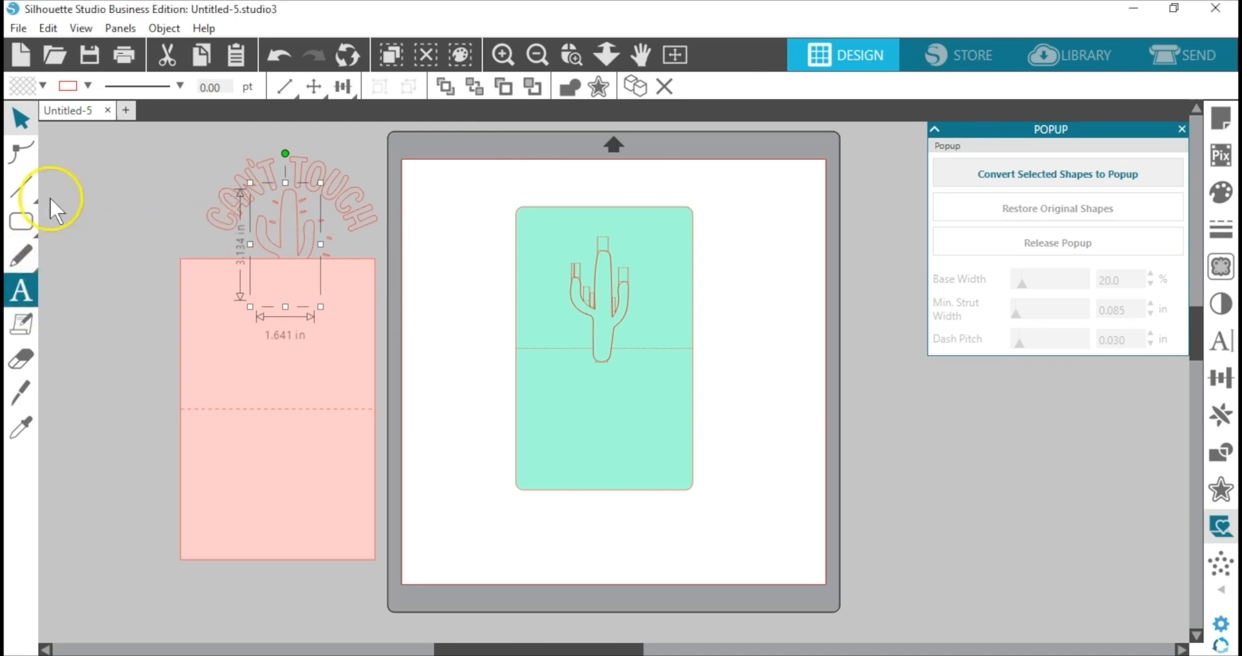
left_click(29, 86)
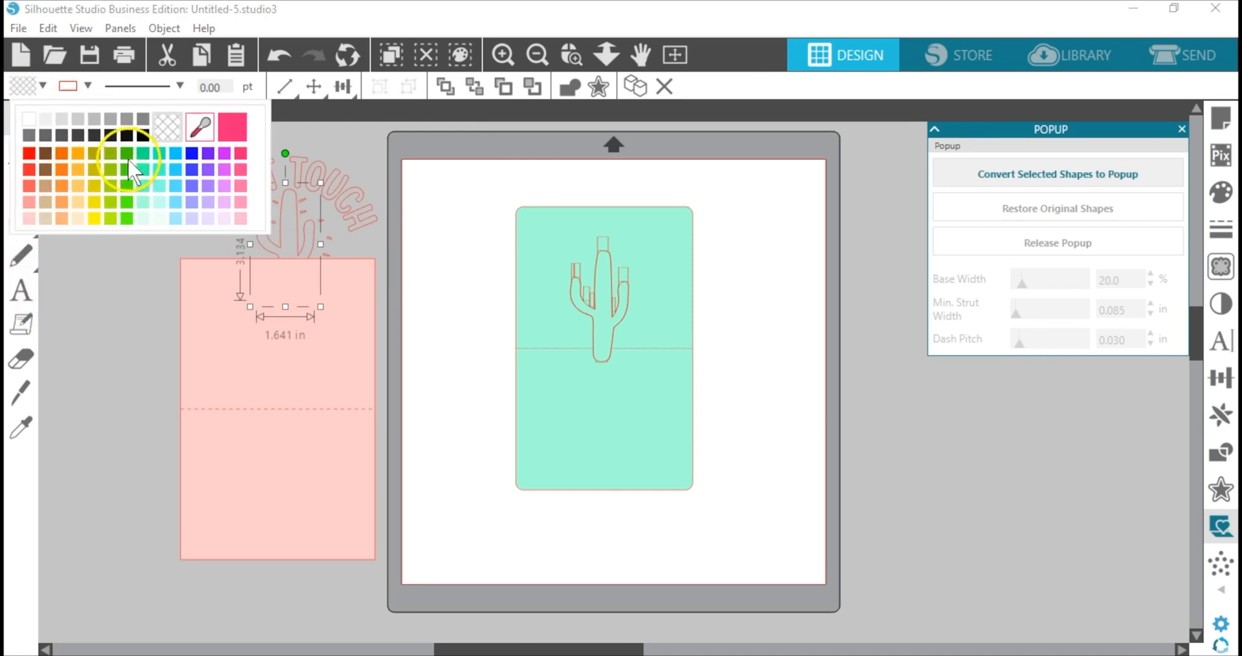
left_click(111, 153)
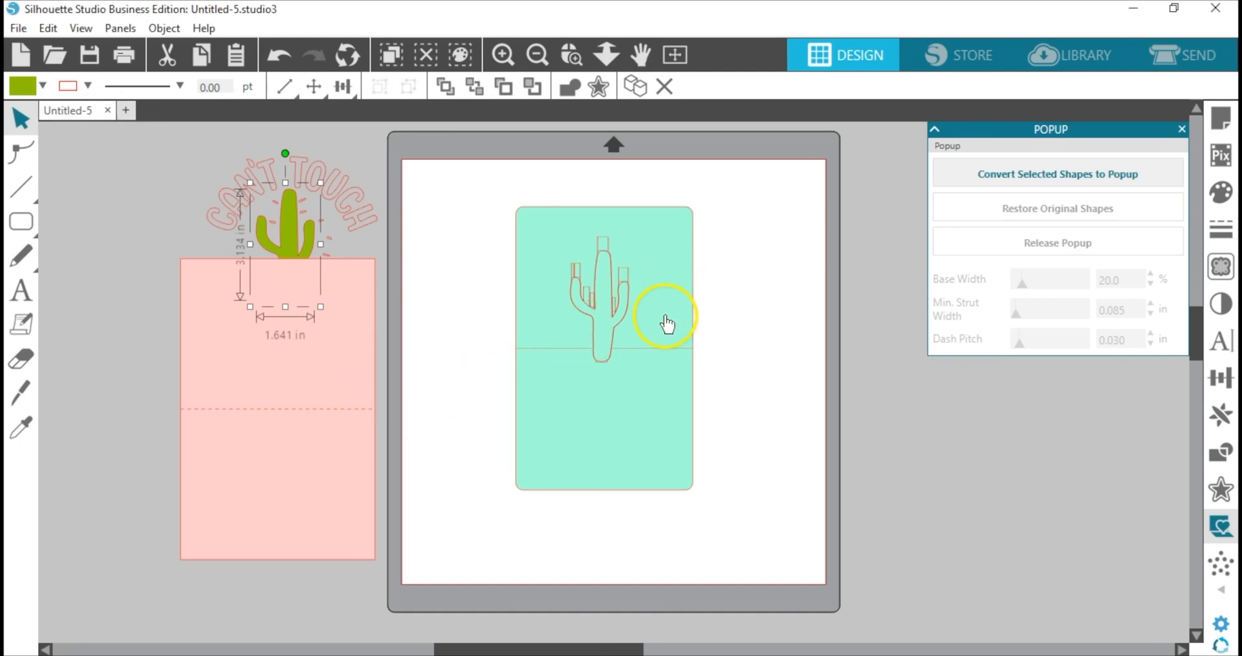
- Search the library for "aztec", add the aztec card design to the page, and move it clear of the cactus popup
left_click(1060, 52)
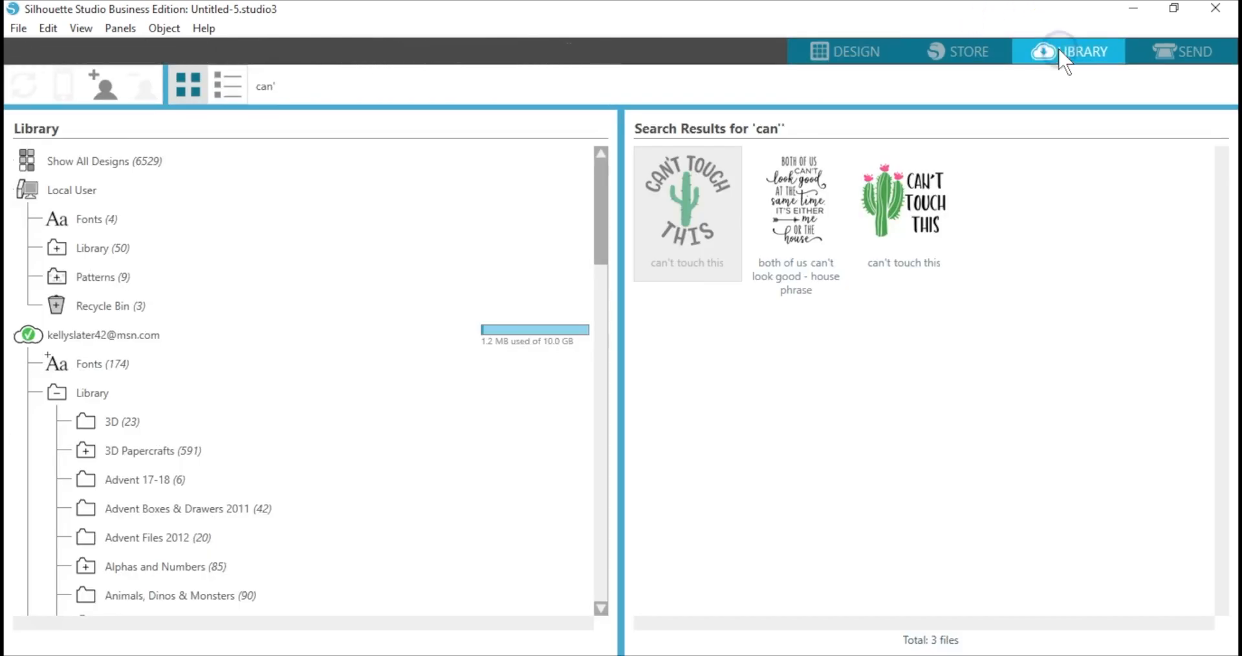
left_click_drag(311, 83, 216, 81)
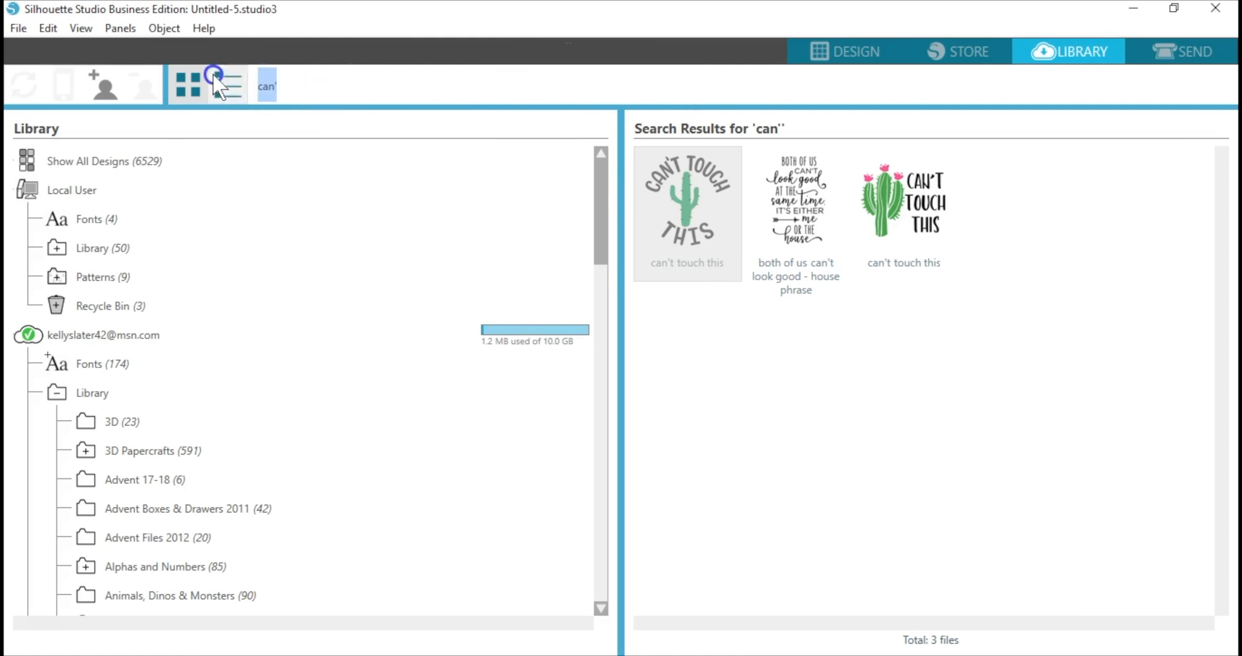
type("aztec")
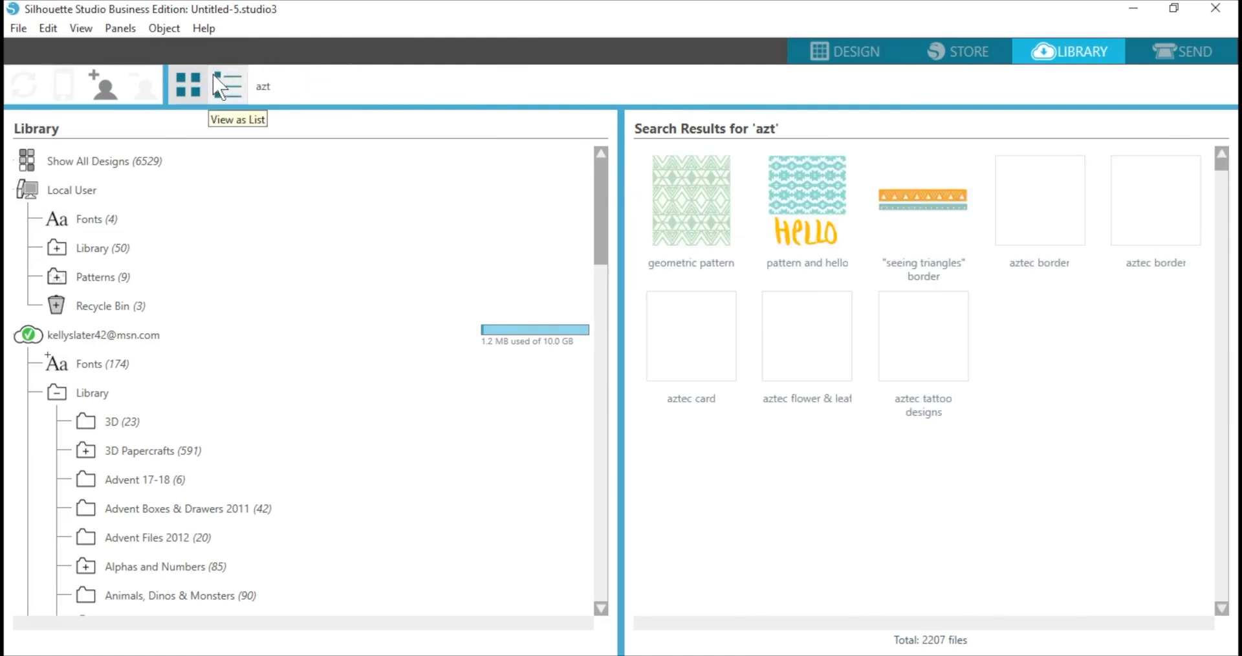
left_click(690, 353)
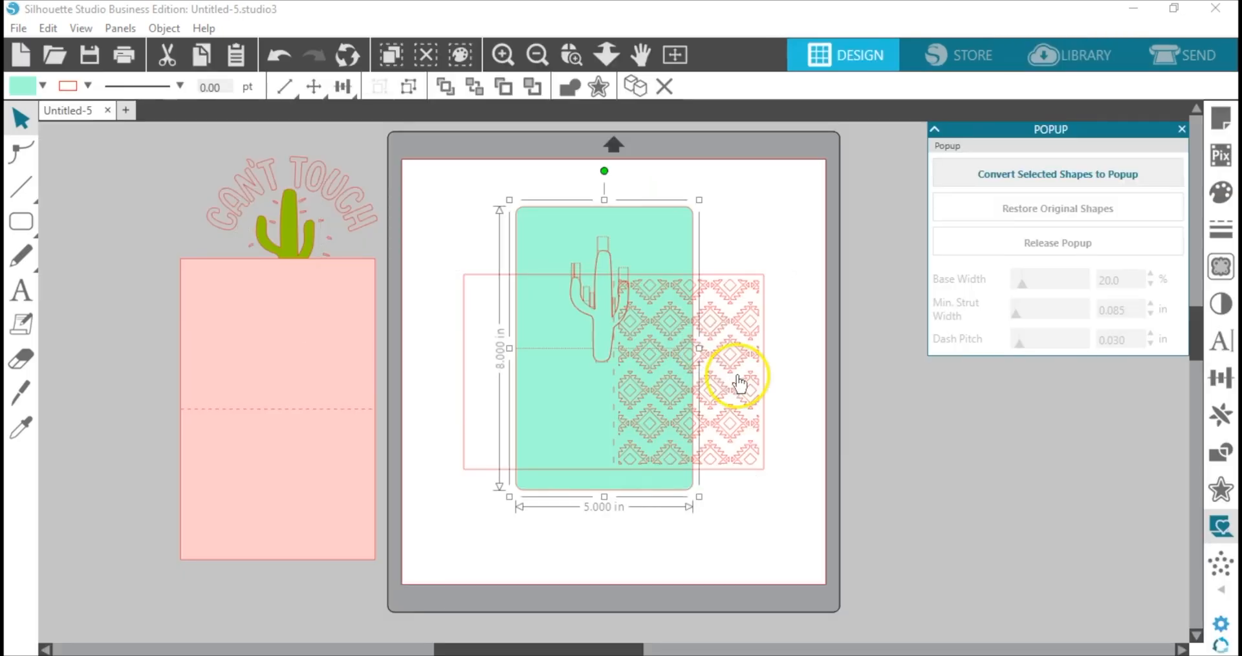
left_click(763, 419)
mouse_move(763, 420)
left_mouse_down()
mouse_move(887, 472)
mouse_move(801, 483)
mouse_move(747, 436)
left_mouse_up()
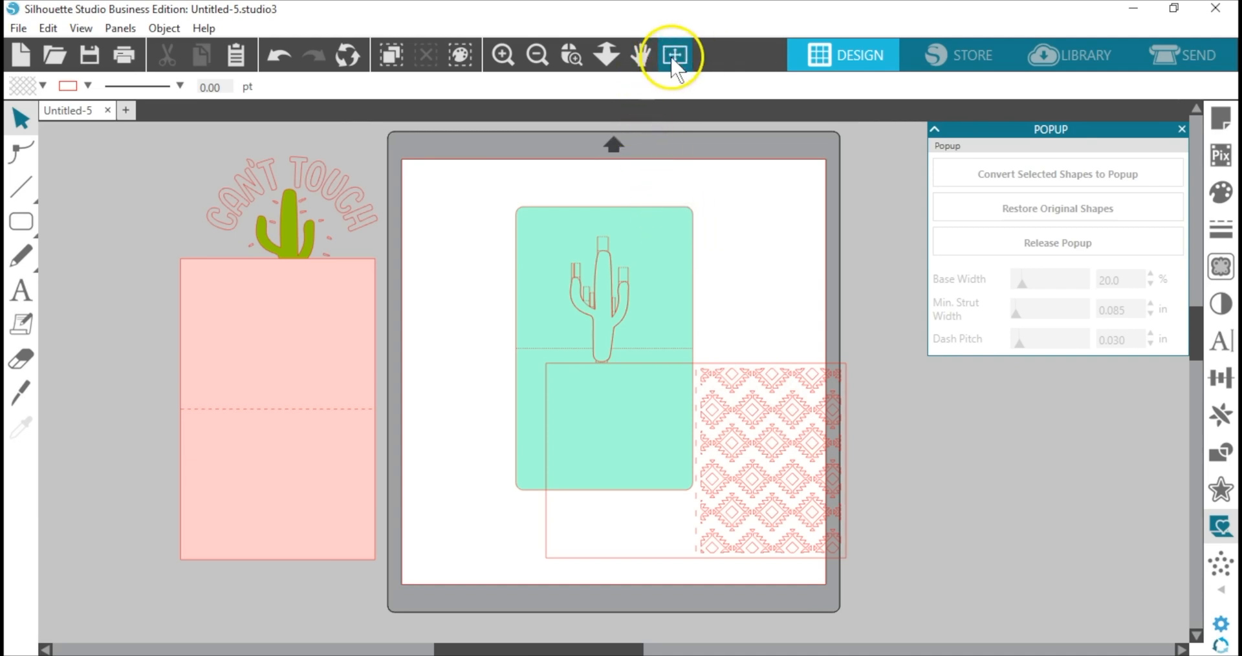
- Ungroup the aztec card to separate its outline, dashed fold line and diamond pattern
left_click(571, 55)
left_click_drag(866, 353, 685, 576)
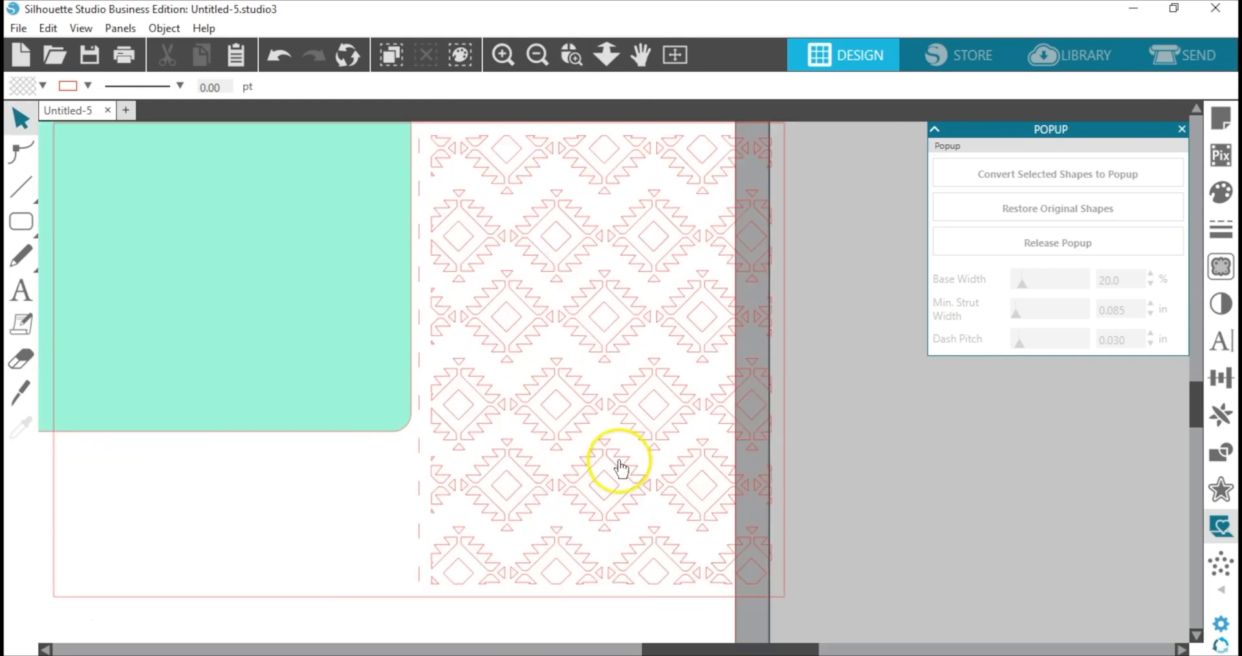
left_click(609, 343)
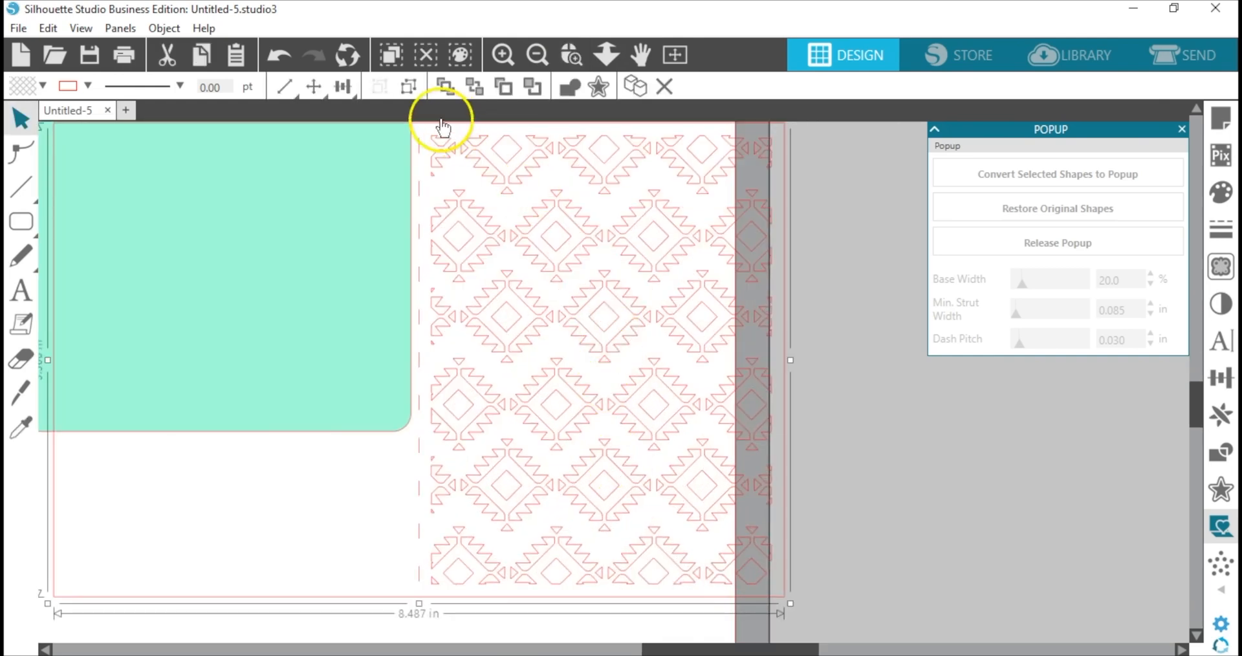
left_click(410, 86)
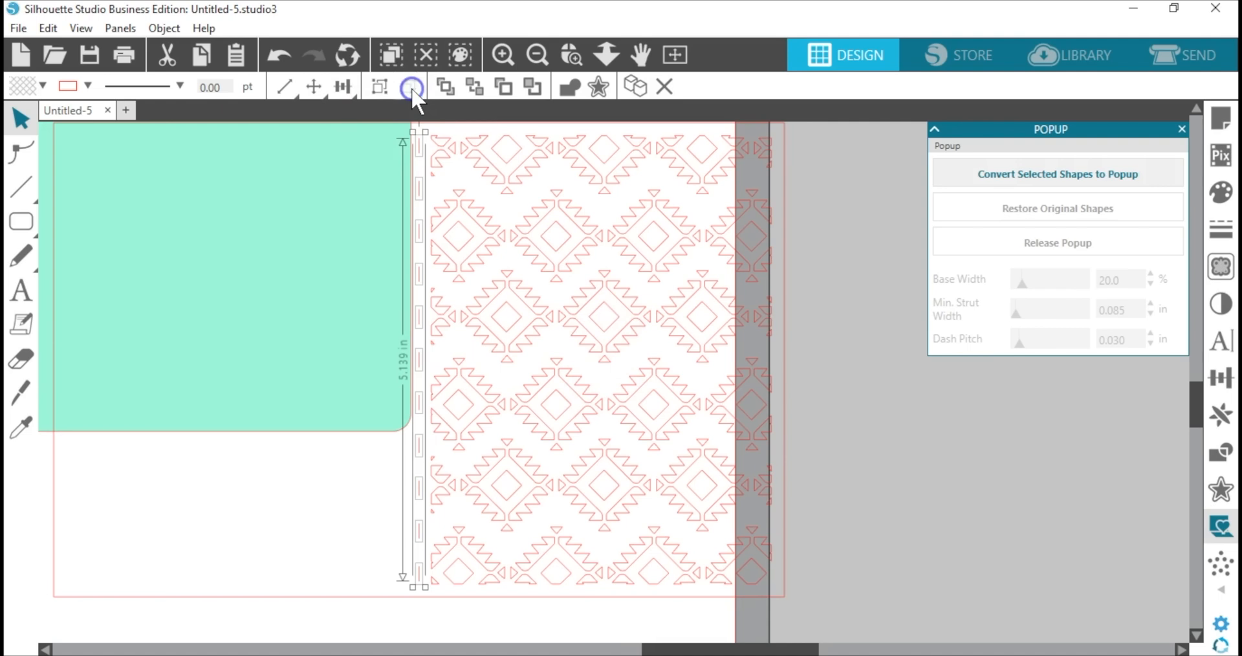
- Release the compound path of the aztec card's diamond pattern so its shapes become separate
left_click(785, 228)
mouse_move(743, 242)
left_mouse_down()
mouse_move(743, 258)
mouse_move(776, 250)
mouse_move(741, 251)
left_mouse_up()
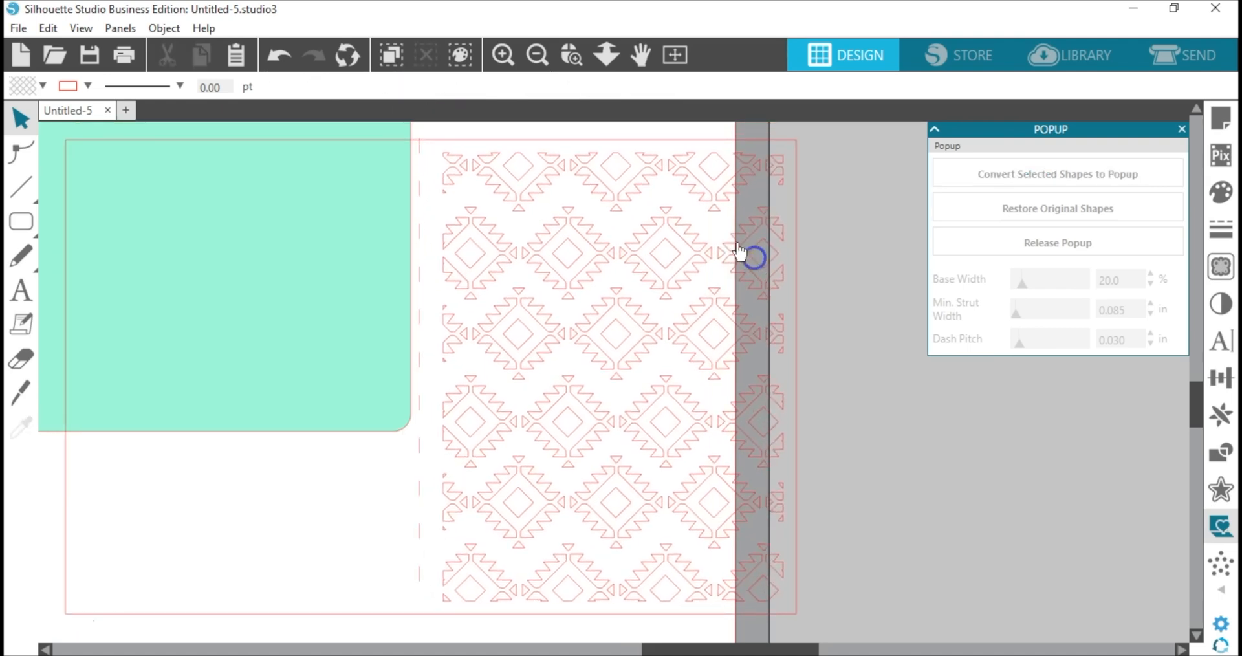
right_click(737, 242)
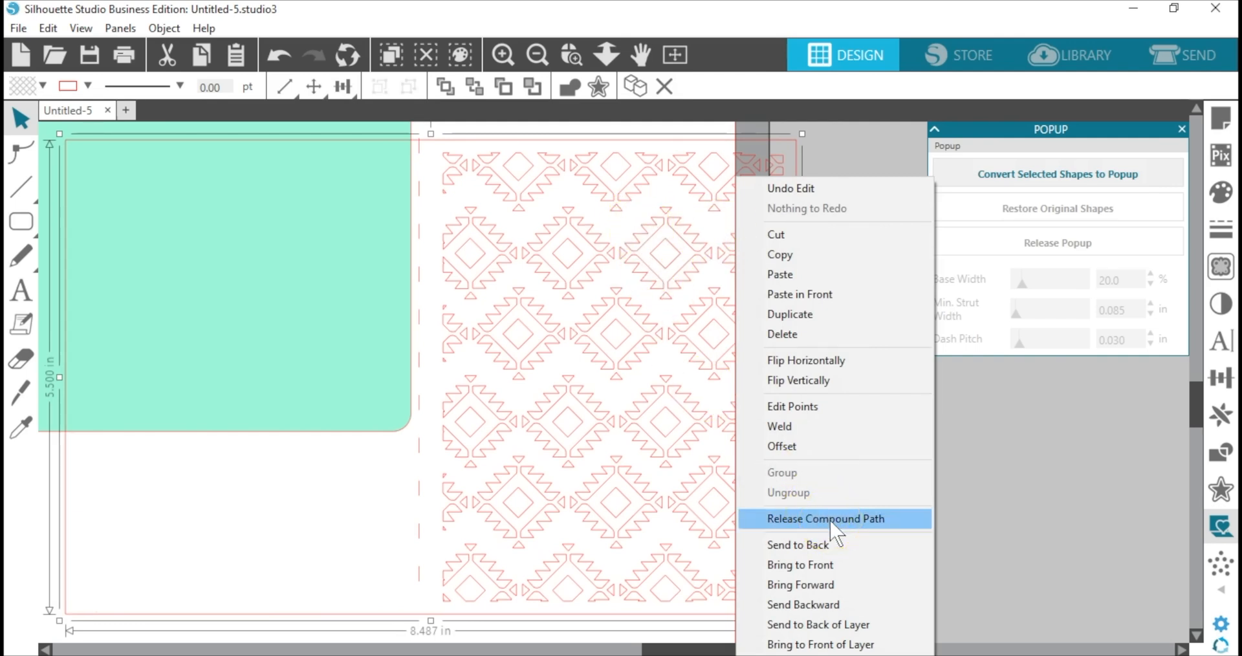
left_click(831, 518)
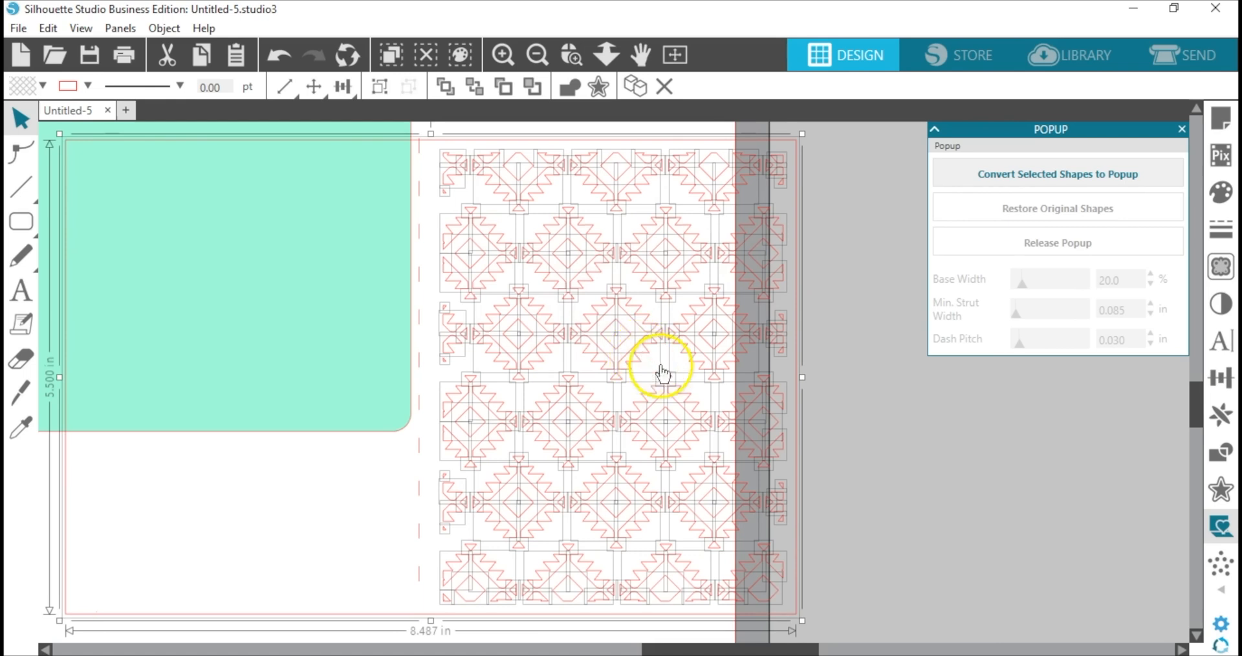
left_click(849, 340)
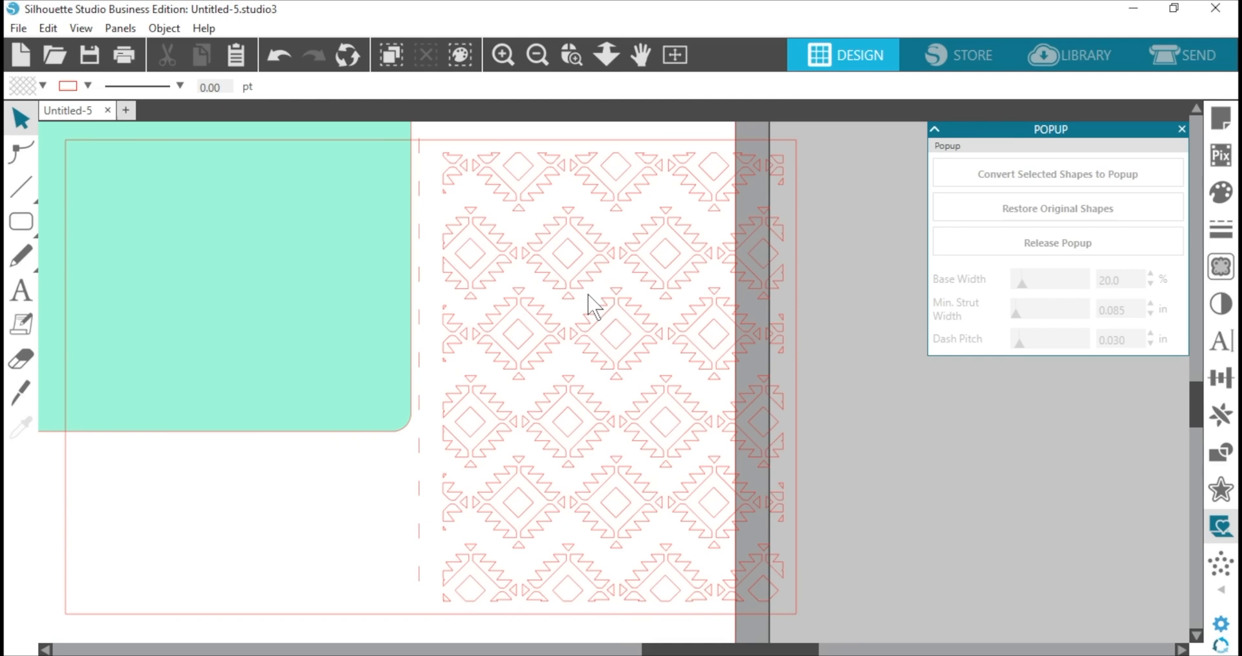
- Group one complete diamond motif with its surrounding triangles, about 1.06 in wide, and move it off the aztec card
left_click_drag(588, 294, 653, 367)
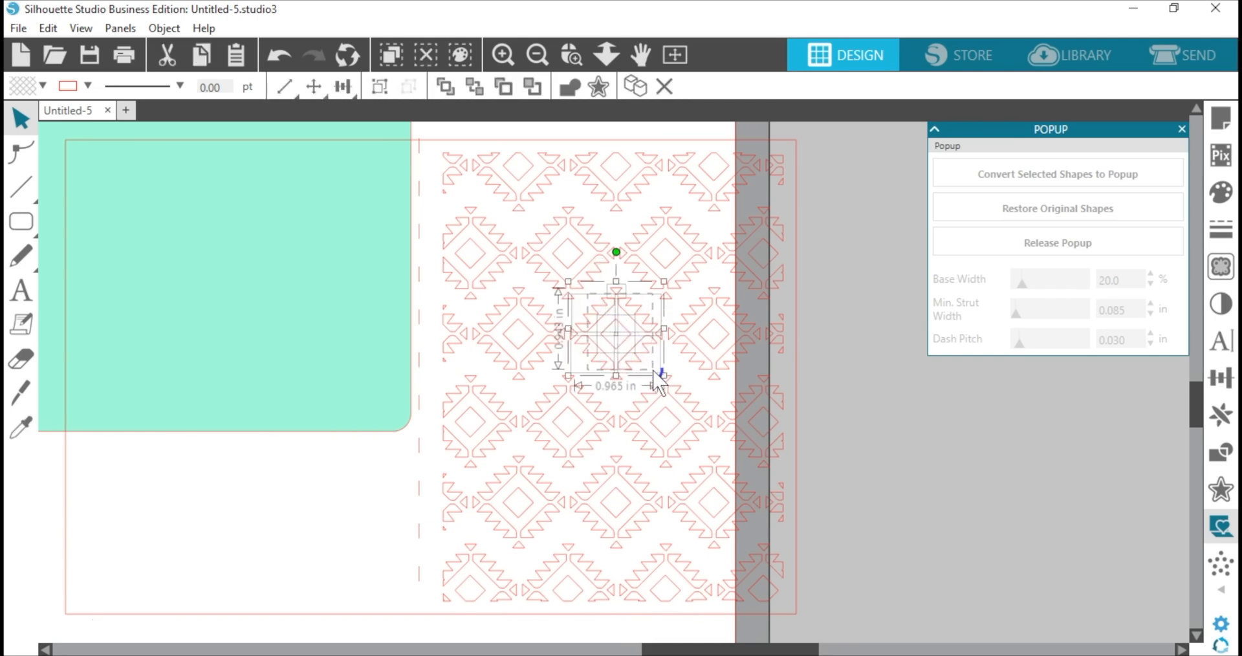
left_click_drag(654, 370, 654, 369)
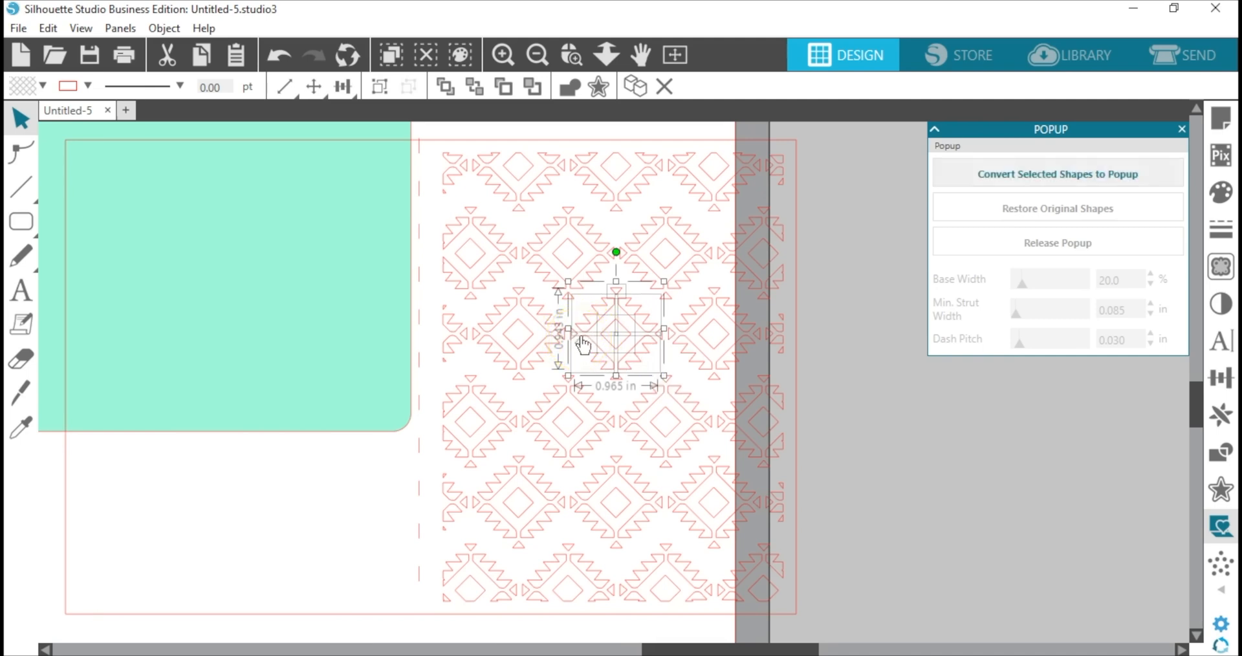
left_click_drag(577, 340, 572, 337)
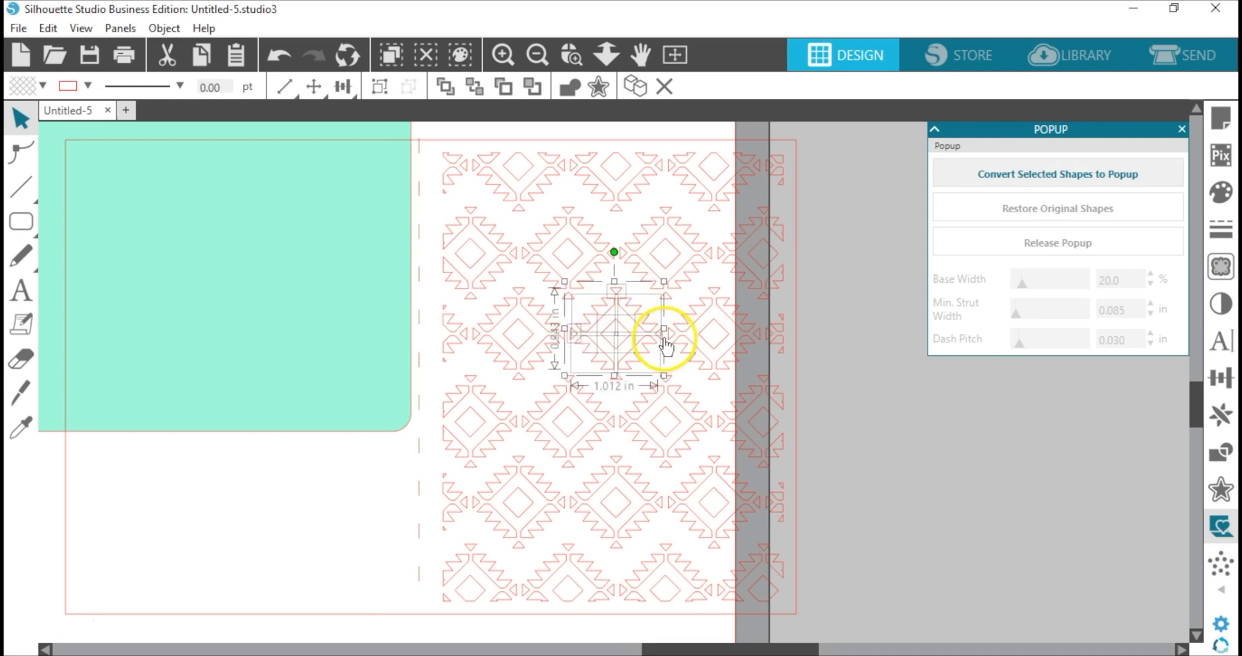
left_click_drag(666, 346, 671, 345)
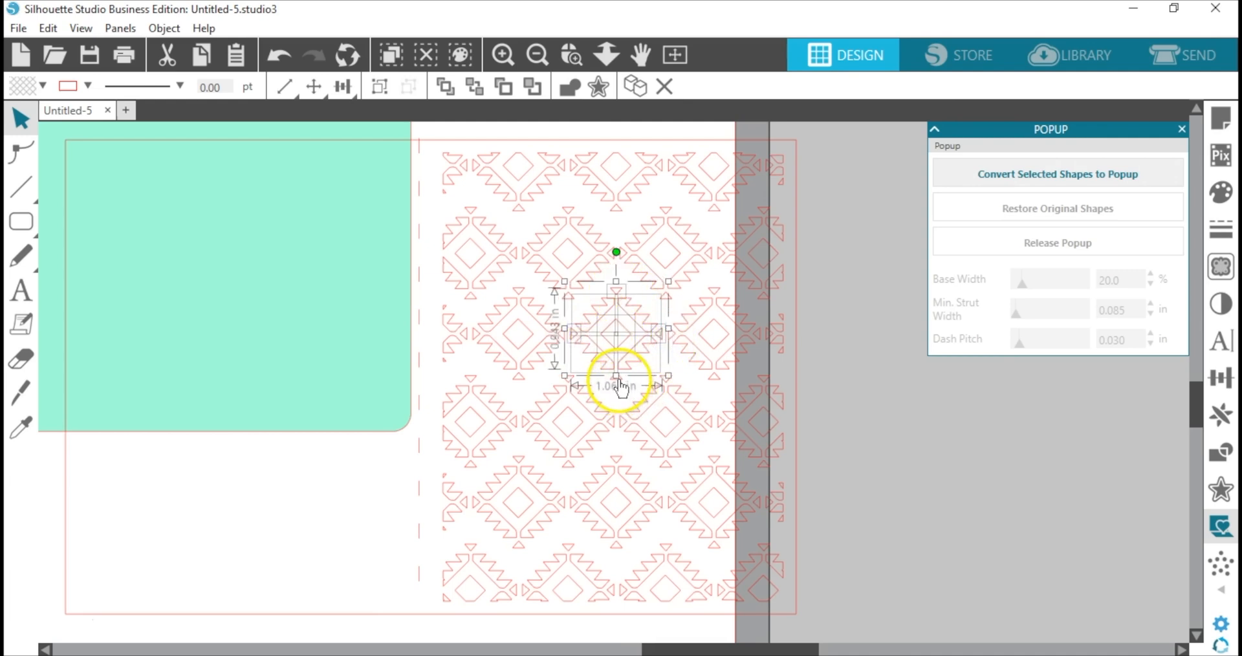
left_click_drag(618, 381, 619, 385)
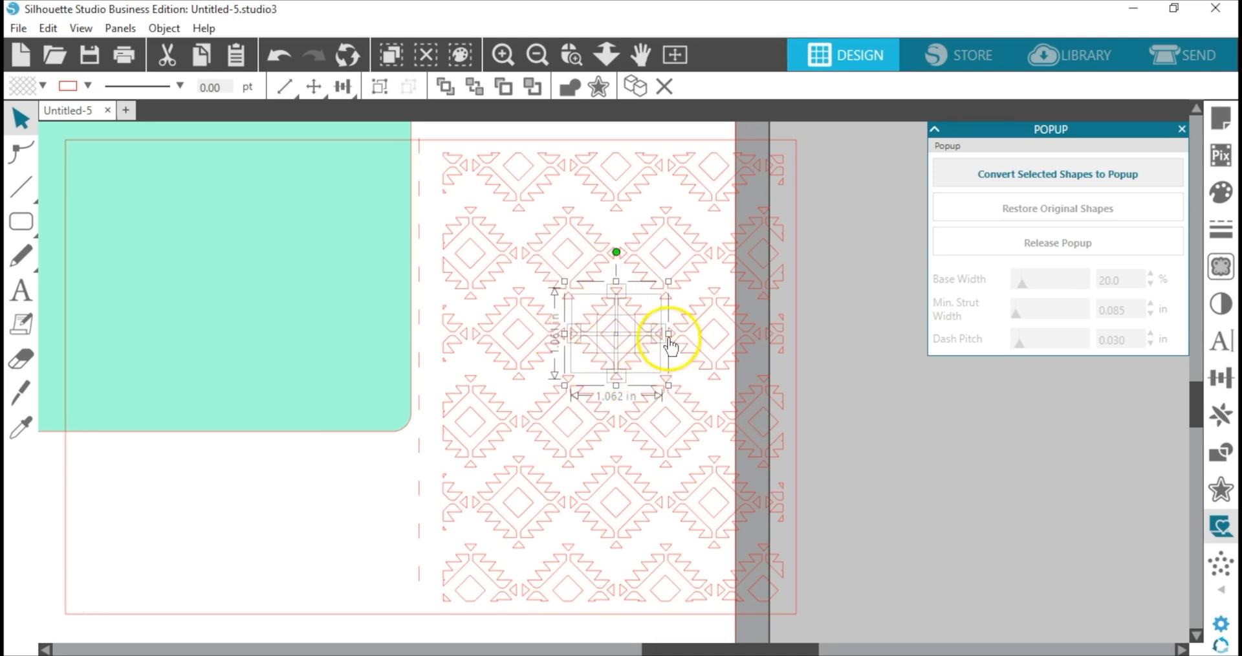
left_click(379, 87)
left_click_drag(642, 344, 916, 462)
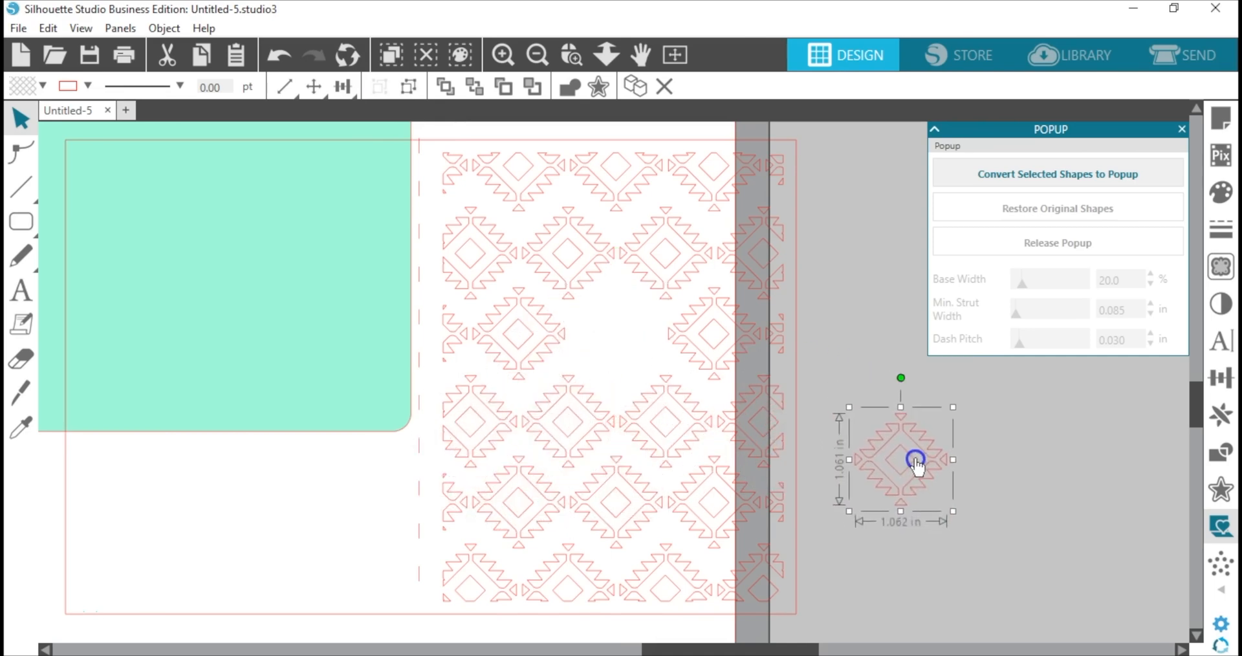
- Delete the rest of the aztec card and move the grouped diamond motif onto the page beside the mint insert
left_click(673, 50)
left_click(840, 397)
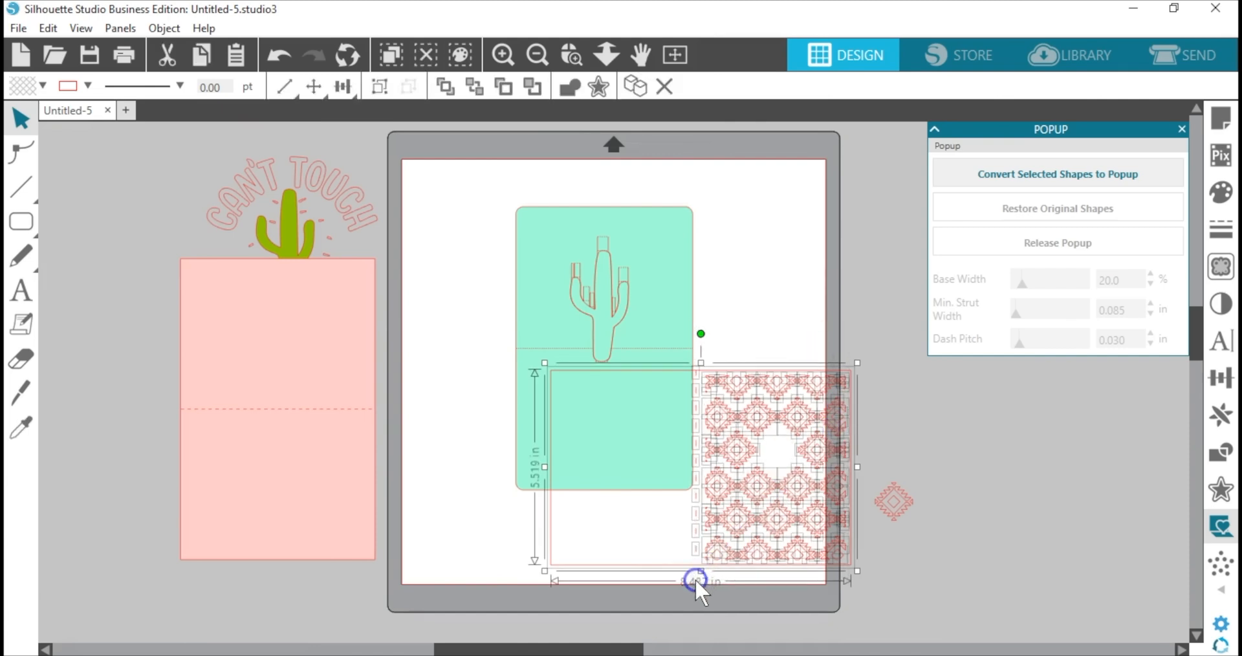
key("Delete")
left_click_drag(894, 502, 472, 221)
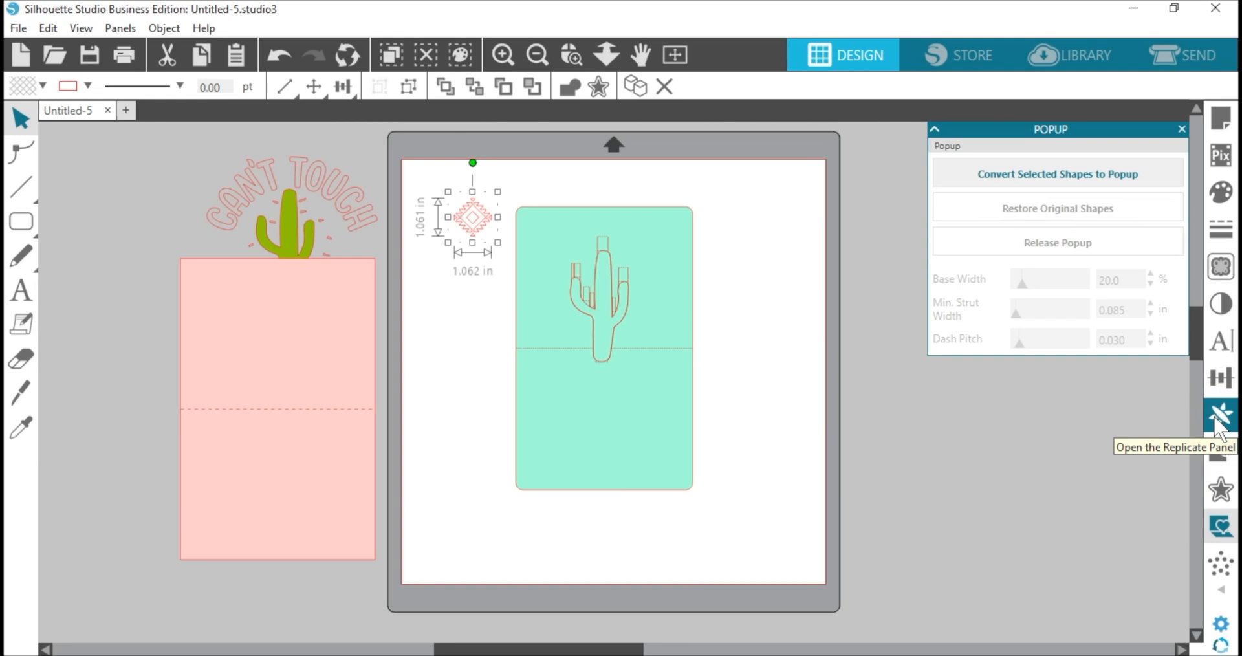
- Replicate the diamond motif into a column of four and place one motif in each corner of the mint insert
left_click(1219, 420)
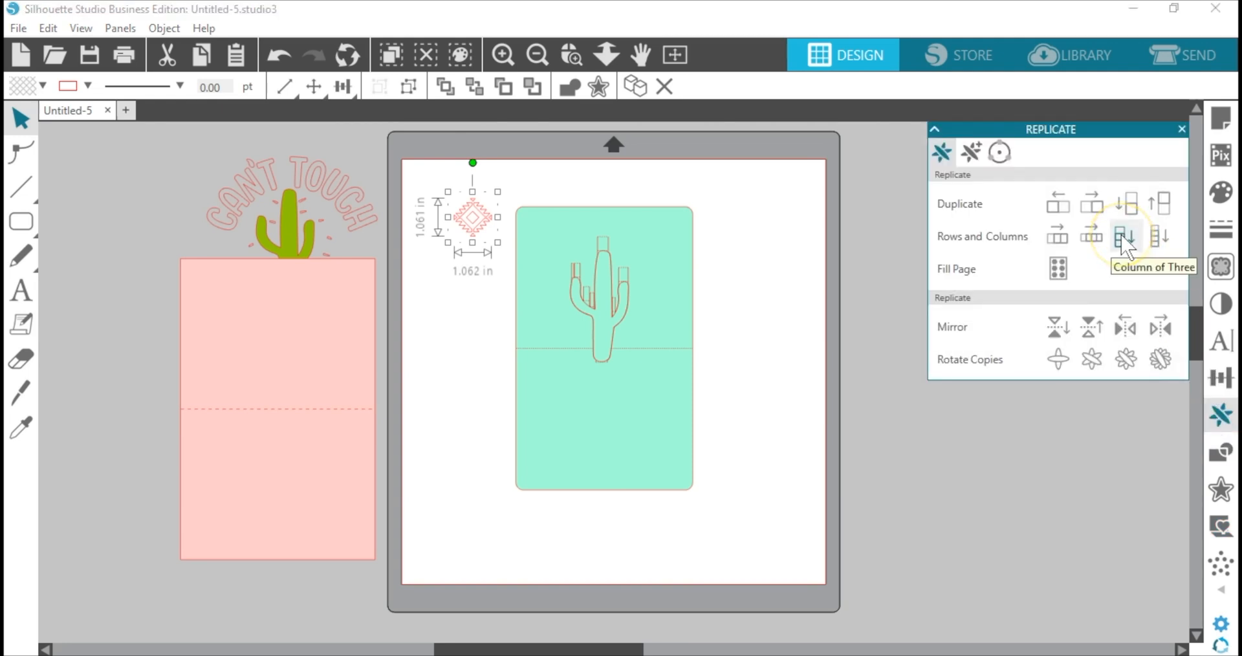
left_click(1155, 239)
left_click(1155, 242)
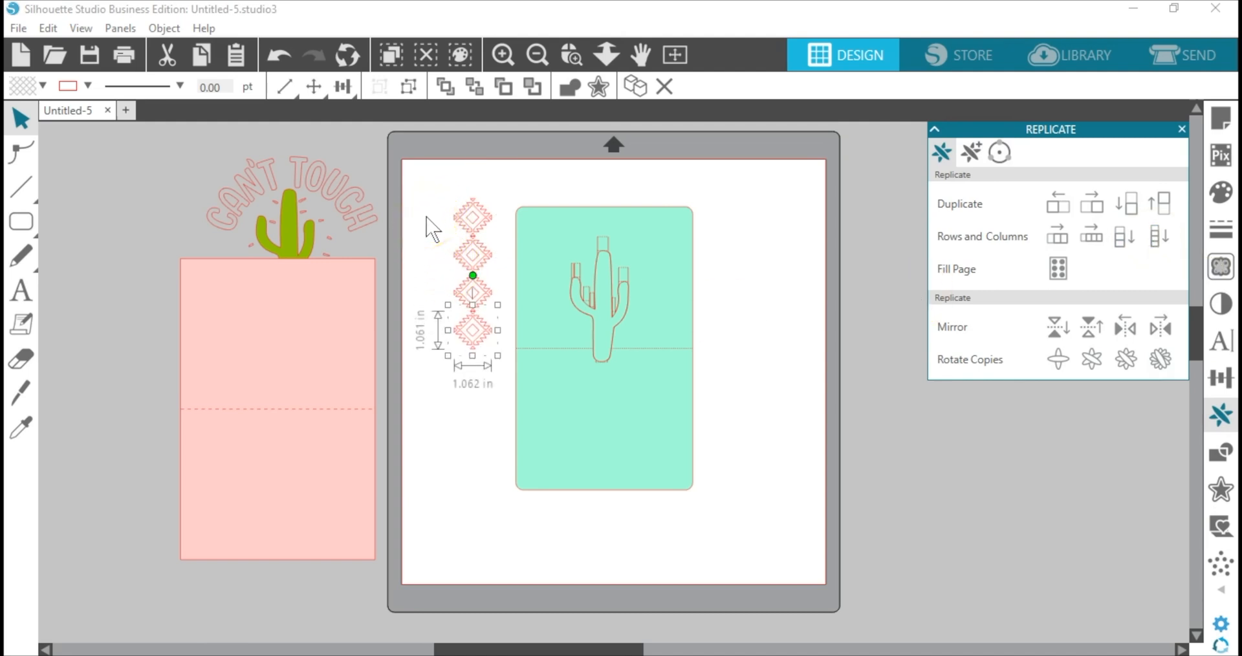
left_click_drag(458, 207, 672, 233)
left_click_drag(485, 293, 553, 471)
left_click_drag(472, 331, 668, 479)
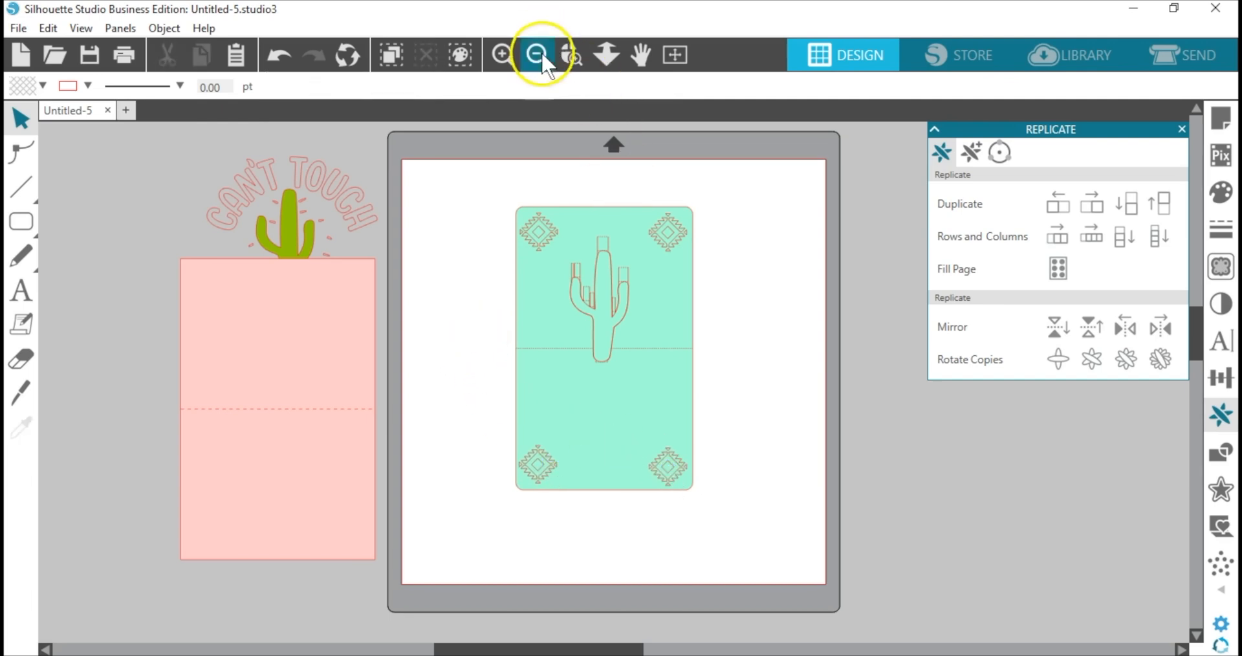
- Nudge the insert's upper-left motif up slightly and align the two upper motifs by their top edges
left_click(572, 54)
left_click_drag(472, 194, 666, 266)
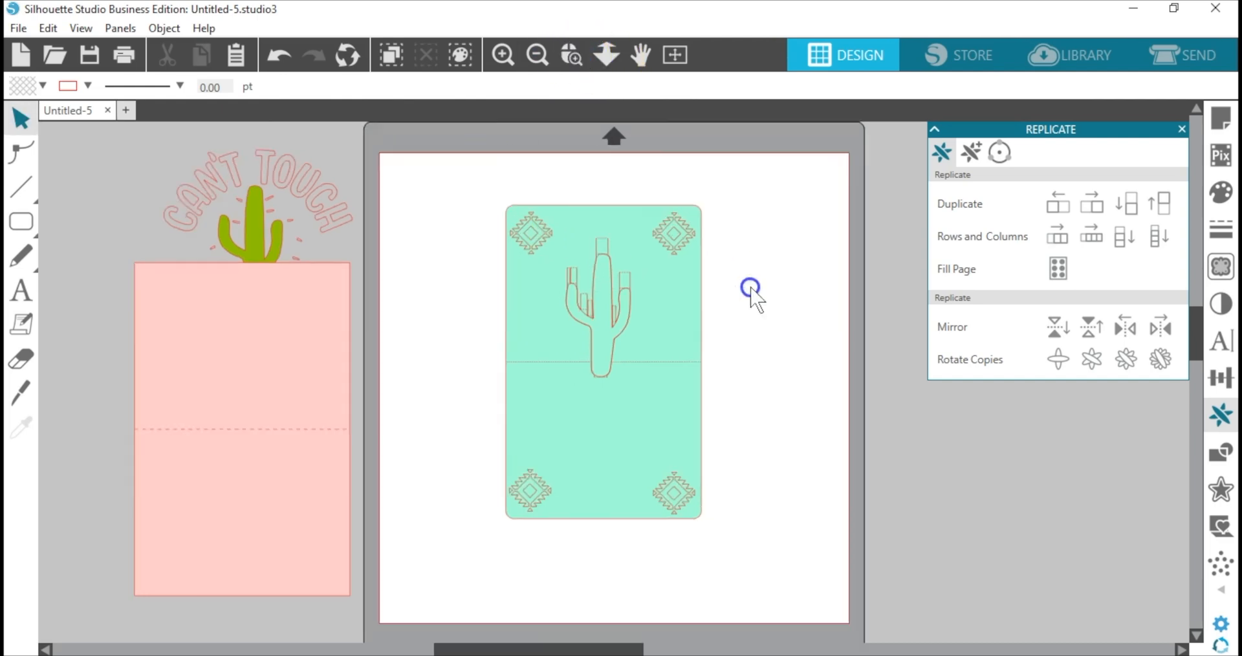
left_click(389, 320)
left_click(403, 298)
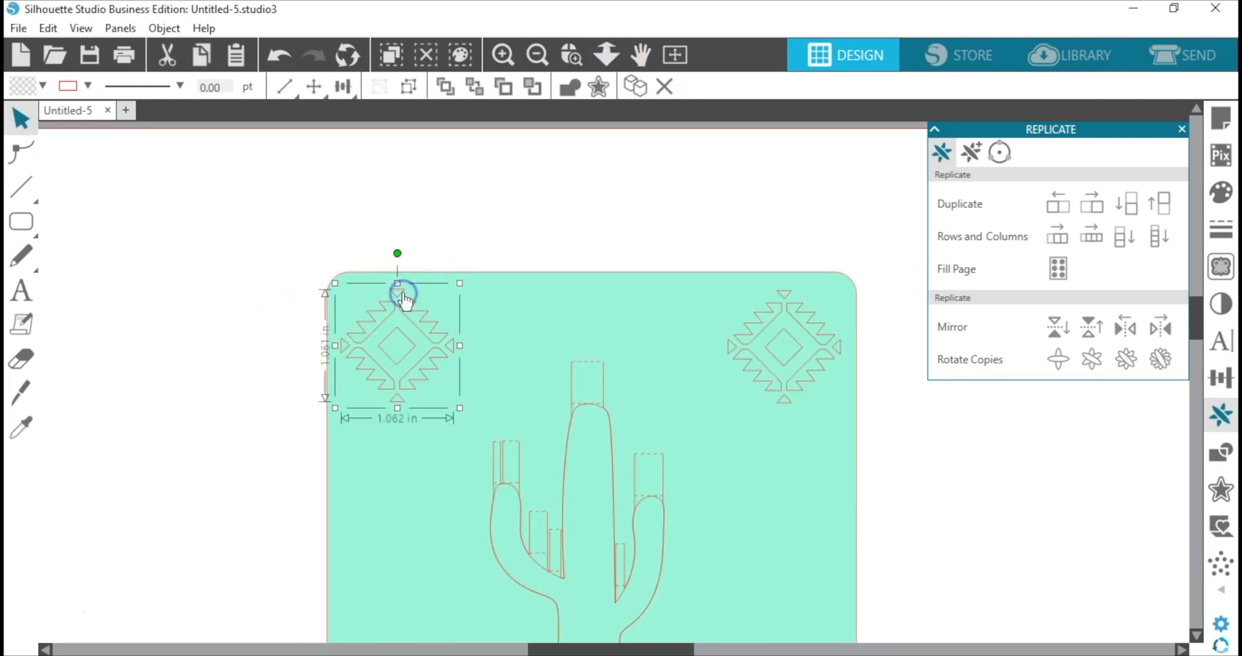
key("Up")
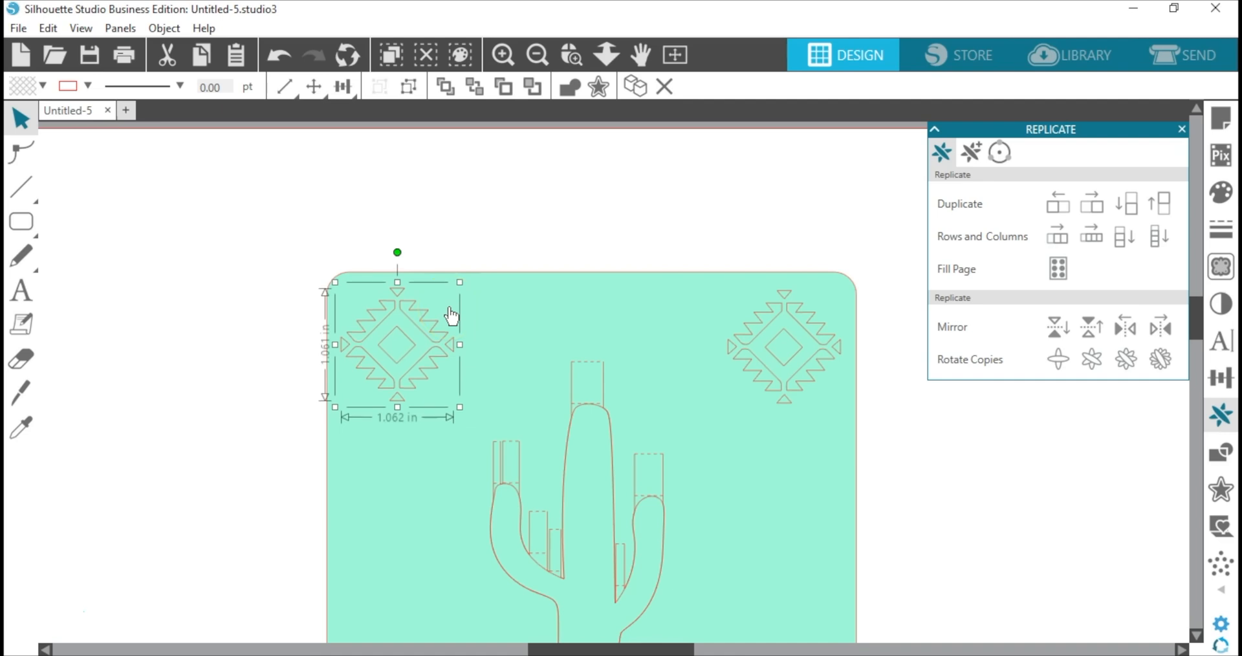
left_click(774, 318, "shift")
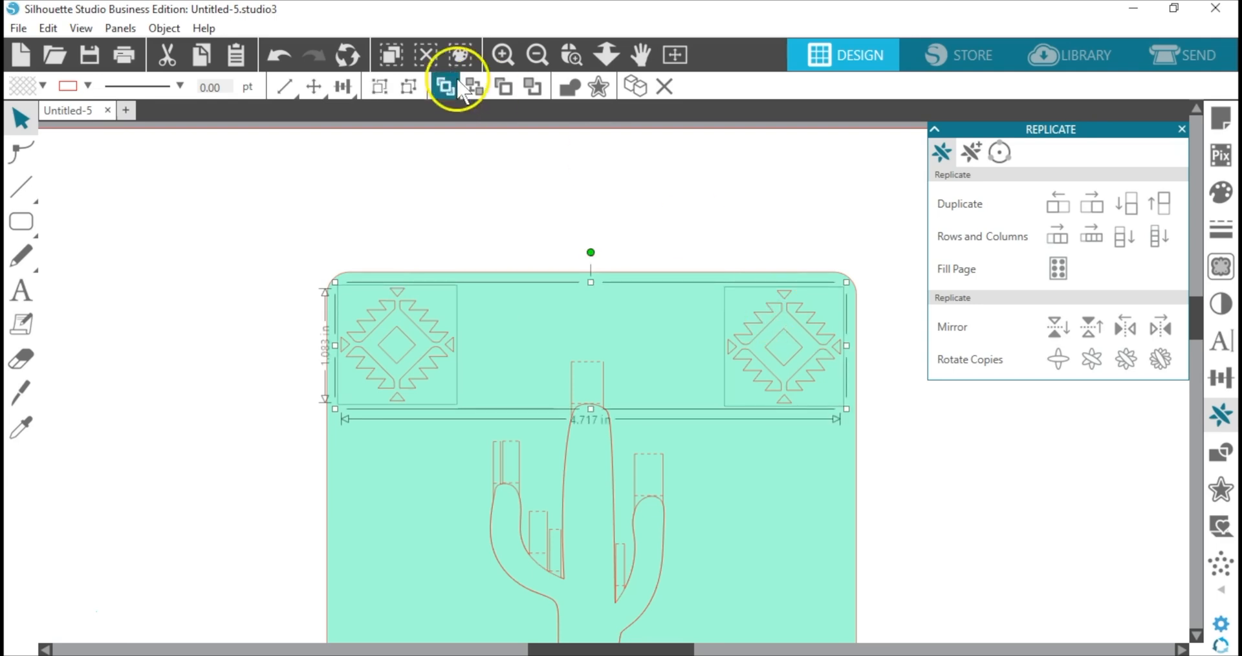
left_click(342, 86)
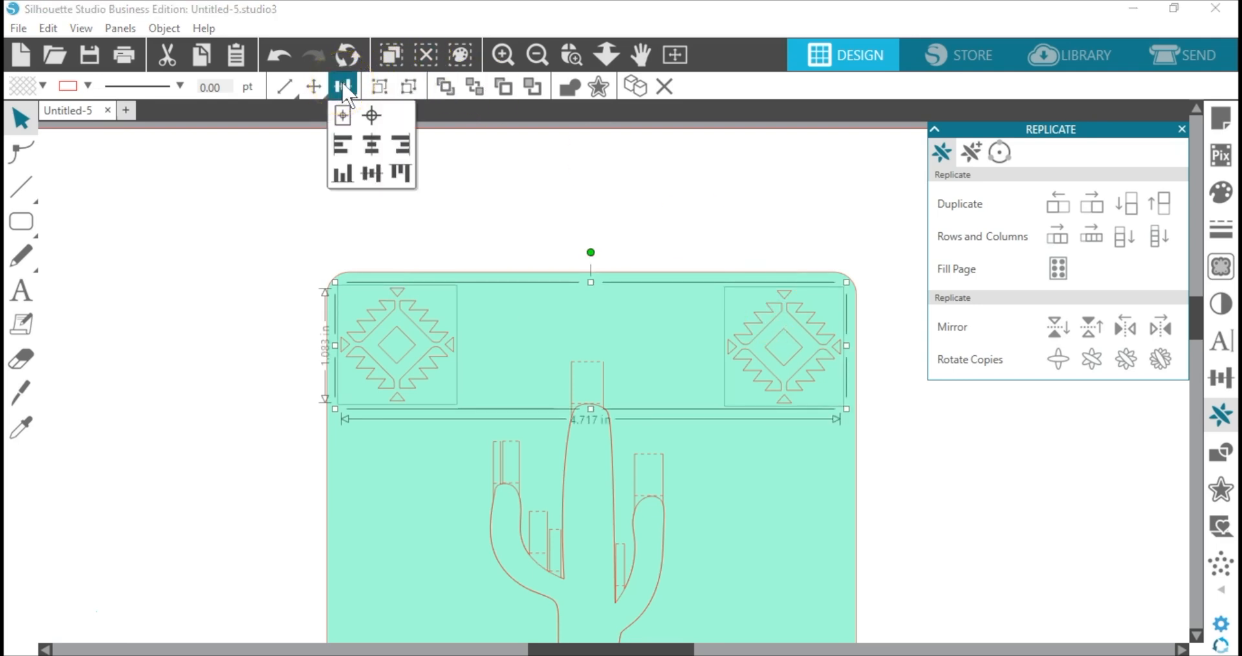
left_click(364, 128)
left_click(406, 183)
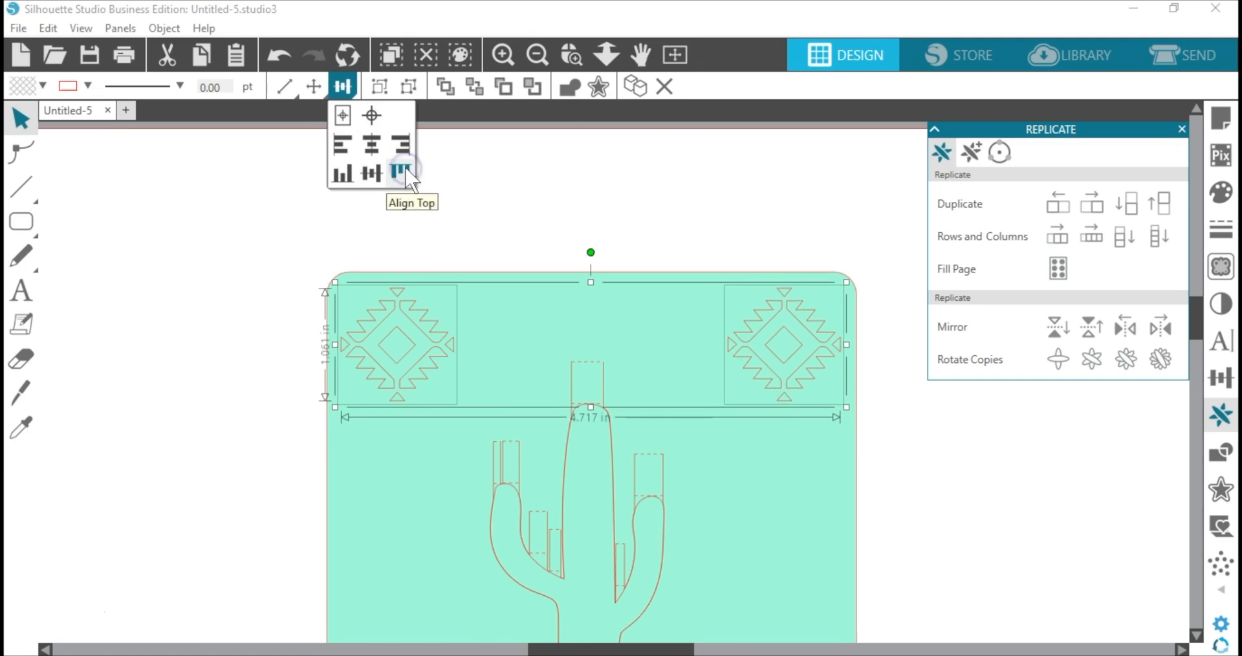
left_click(874, 348)
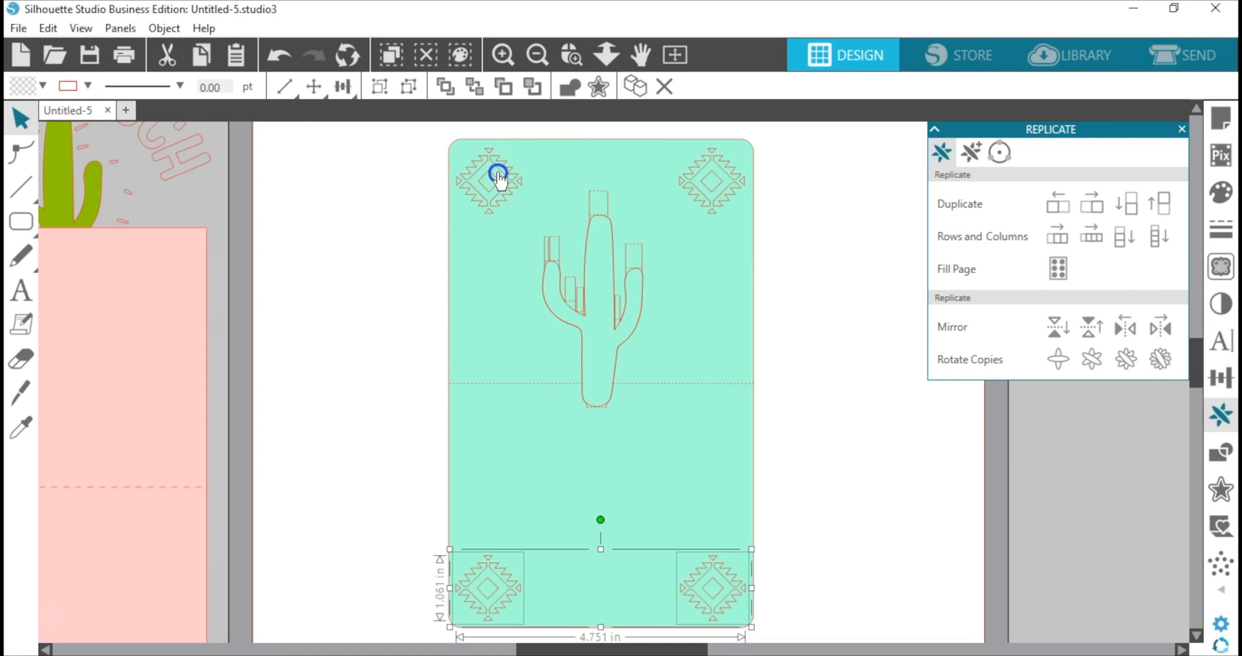
- Align the upper-left and lower-left motifs on the insert by their left edges
left_click(498, 178)
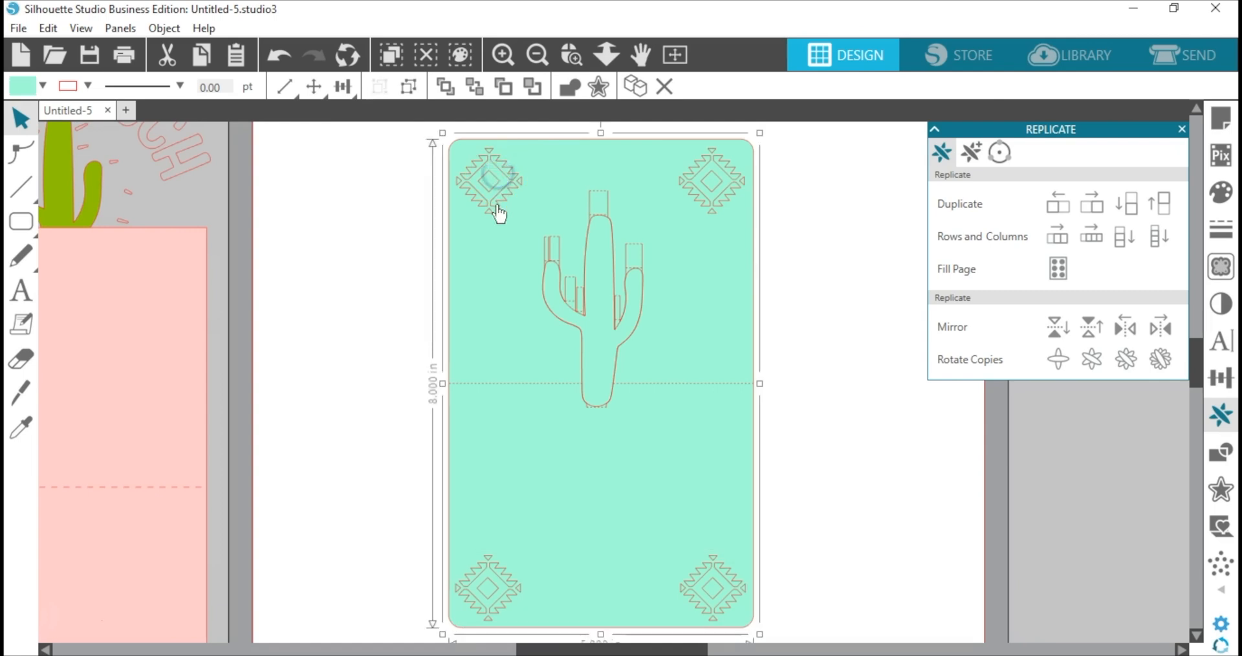
left_click(505, 182)
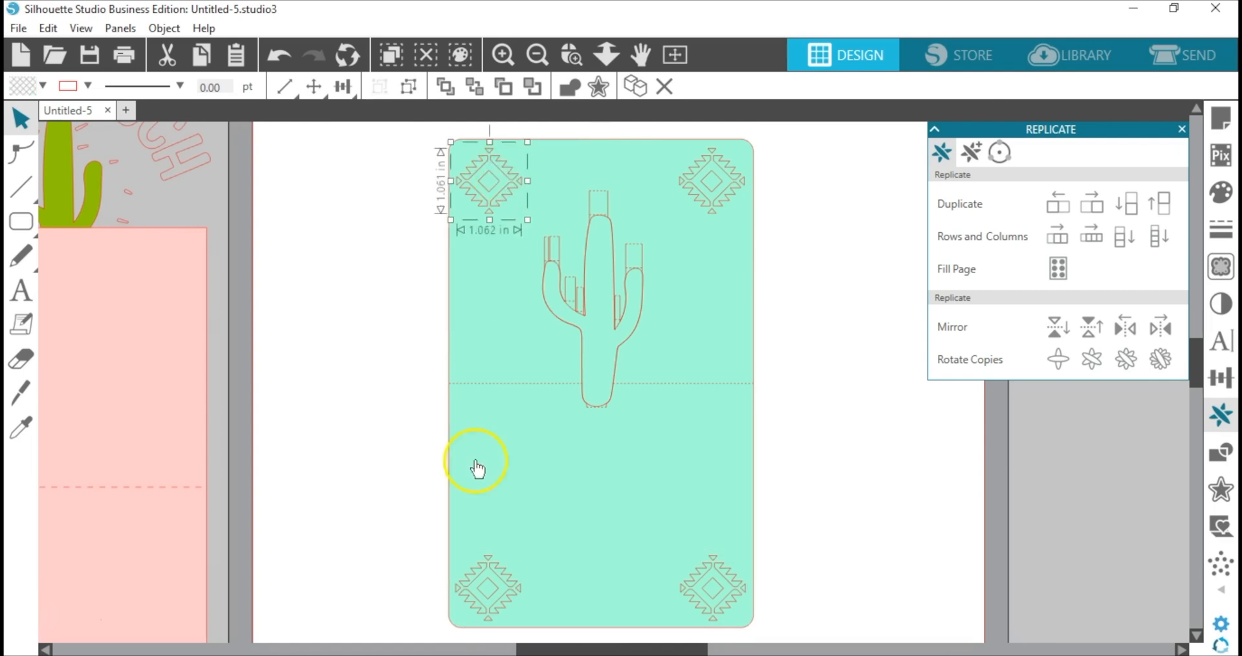
left_click(482, 584, "shift")
left_click(343, 86)
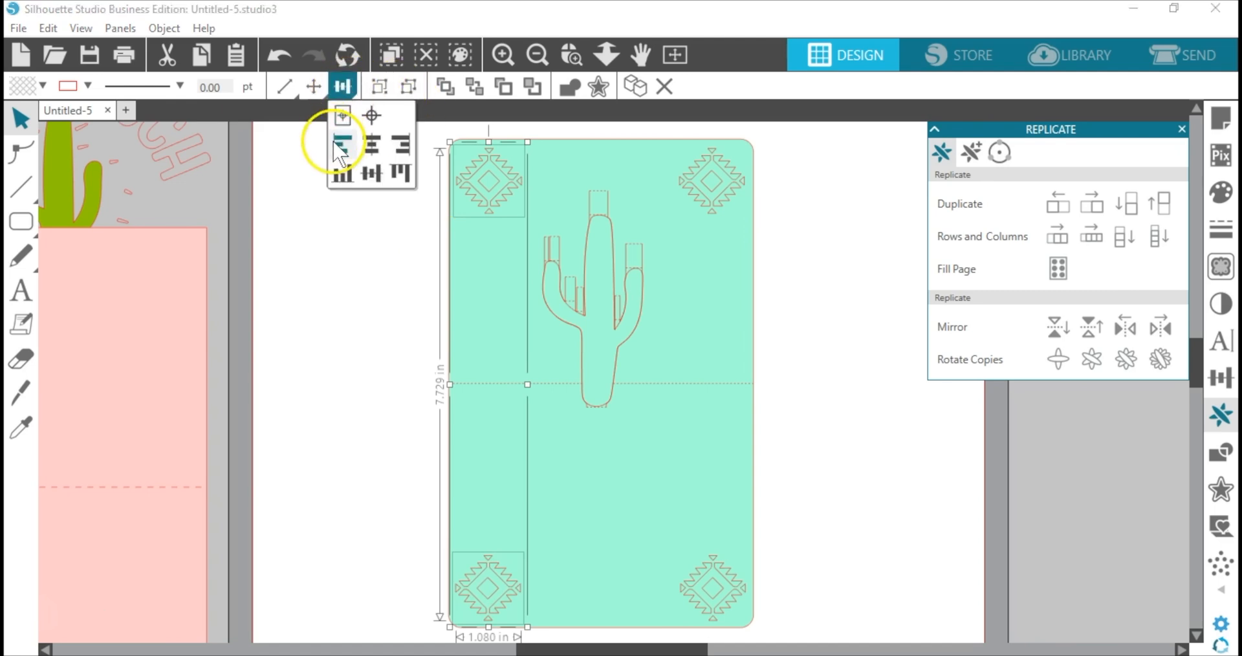
left_click(336, 144)
- Align the upper-right and lower-right motifs on the insert by their right edges
left_click(718, 196)
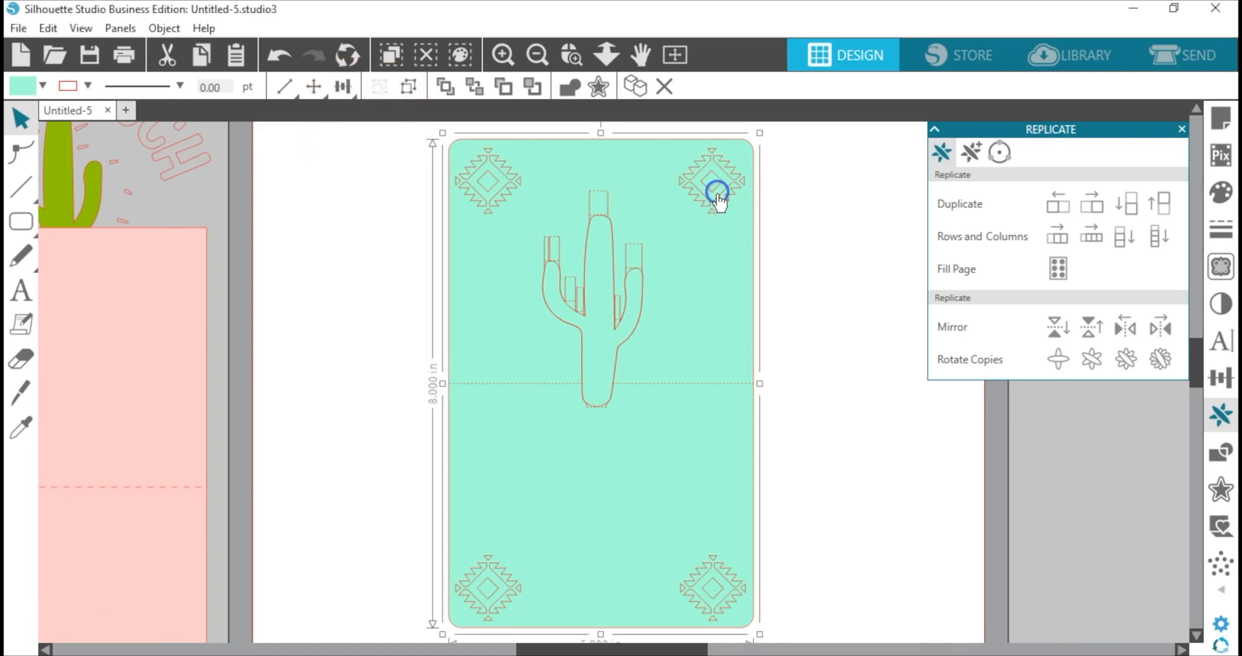
left_click(715, 196)
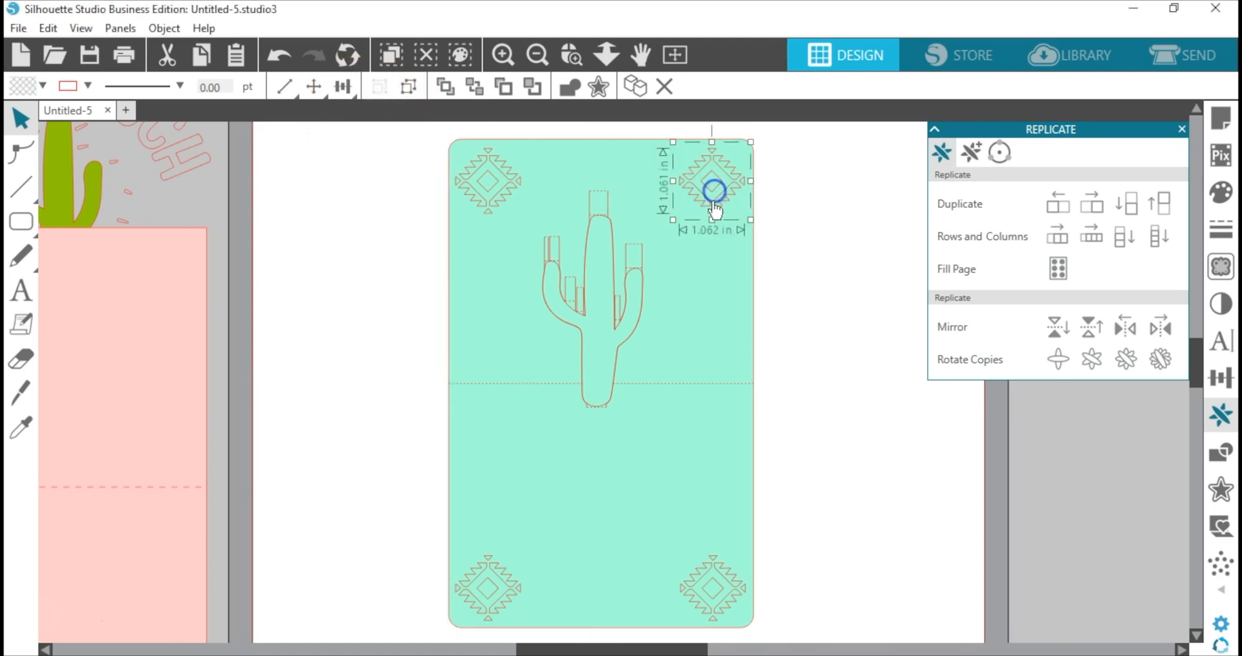
left_click(728, 587, "shift")
left_click(730, 587, "shift")
left_click(733, 591, "shift")
left_click(343, 86)
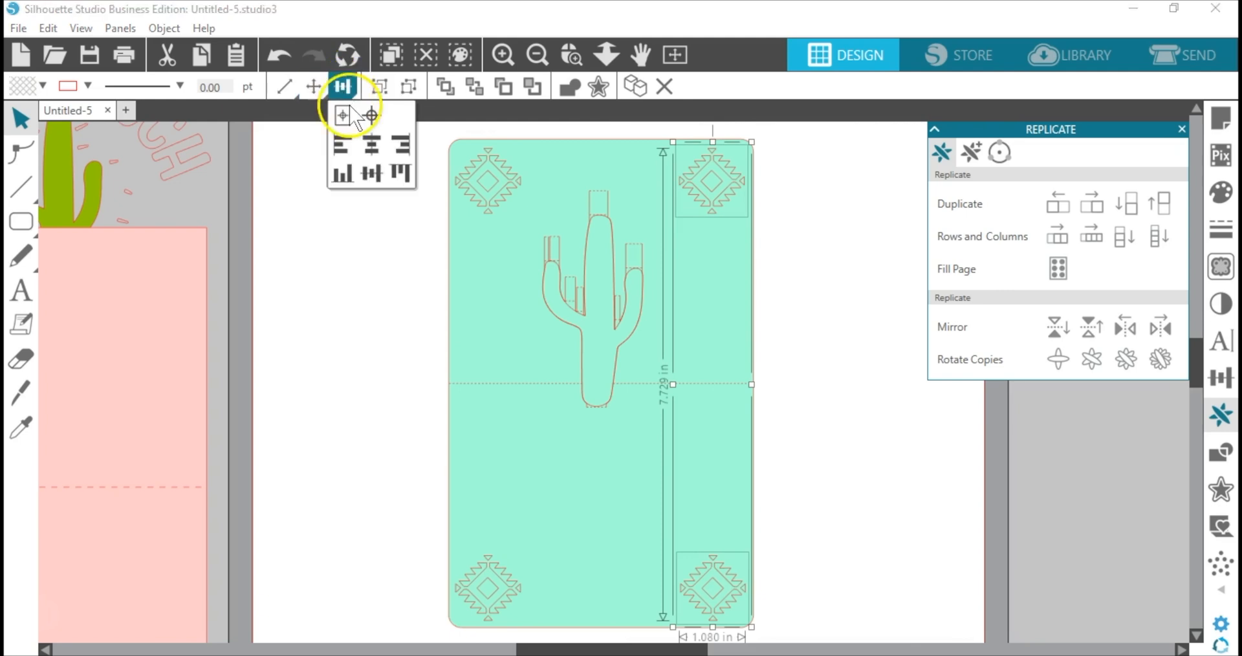
left_click(402, 144)
left_click(827, 244)
left_click(827, 304)
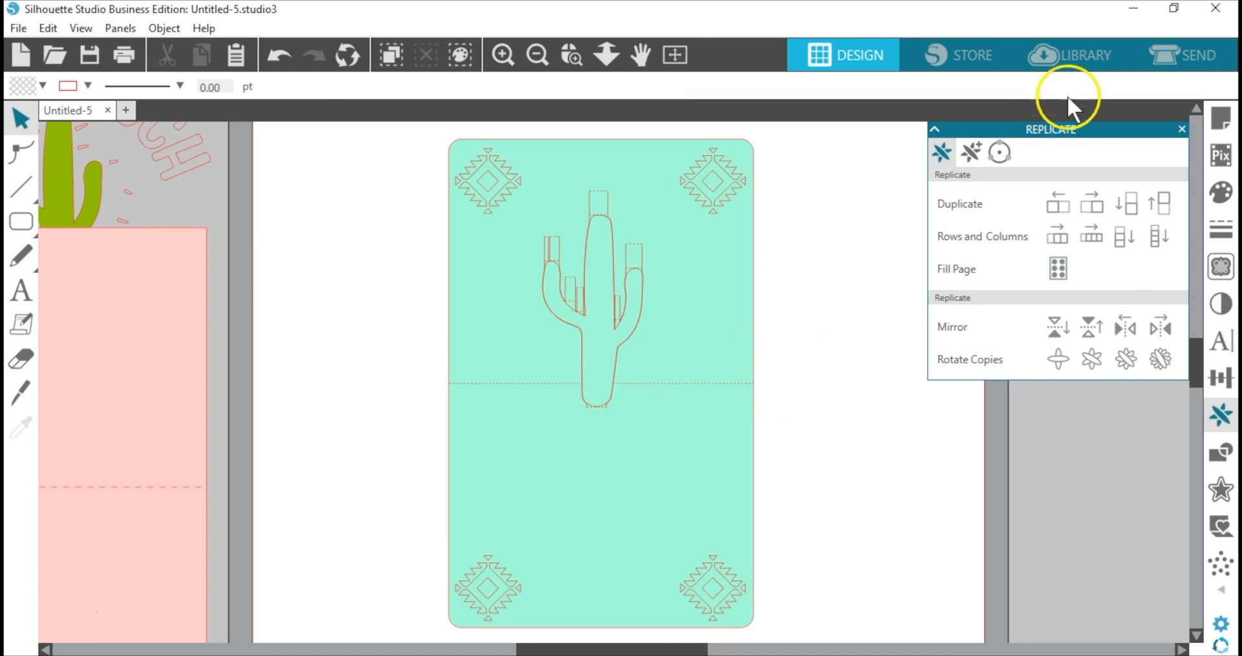
- Add the "seeing triangles" border from the library and move it off the page, clear of the insert
left_click(1076, 47)
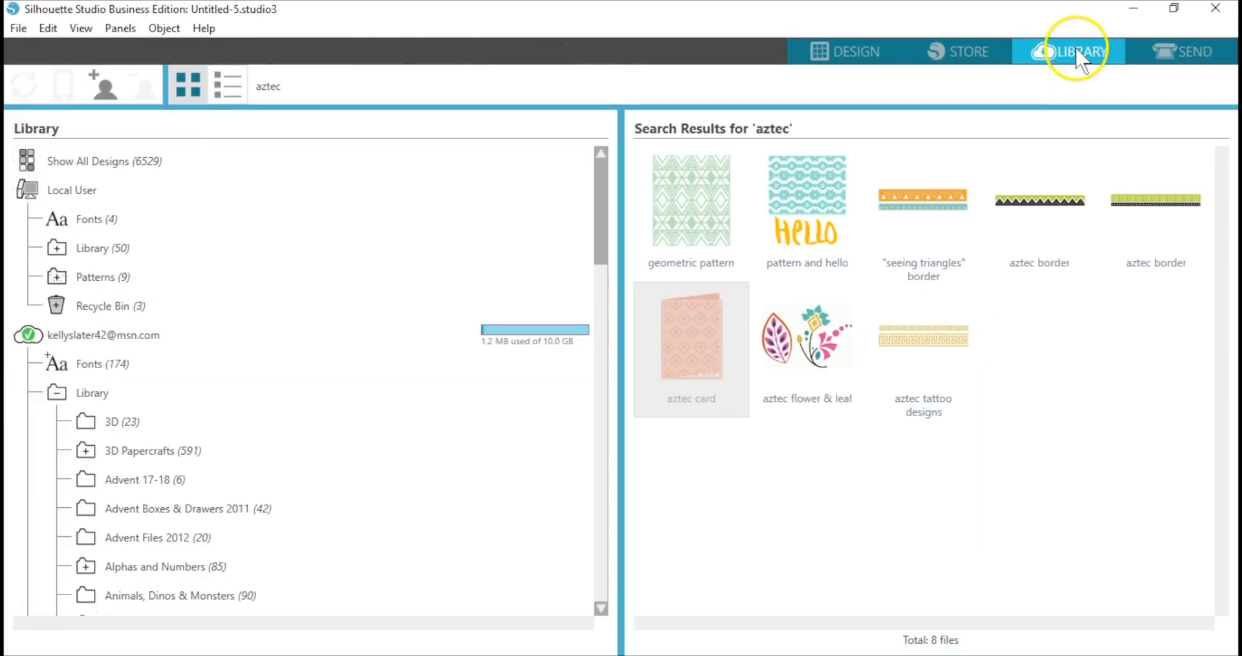
left_click(931, 265)
double_click(932, 265)
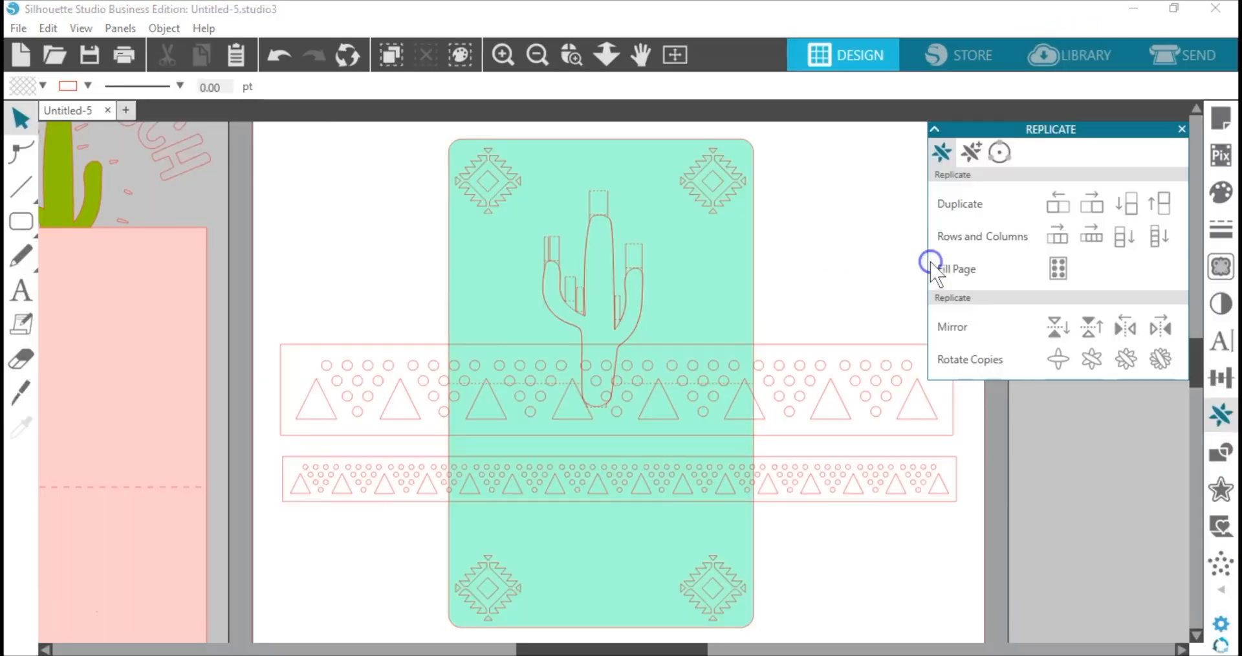
left_click(673, 53)
left_click_drag(768, 363, 1132, 461)
- Ungroup the two triangle borders beside the page and move the small border slightly away from the large one
left_click(1068, 466)
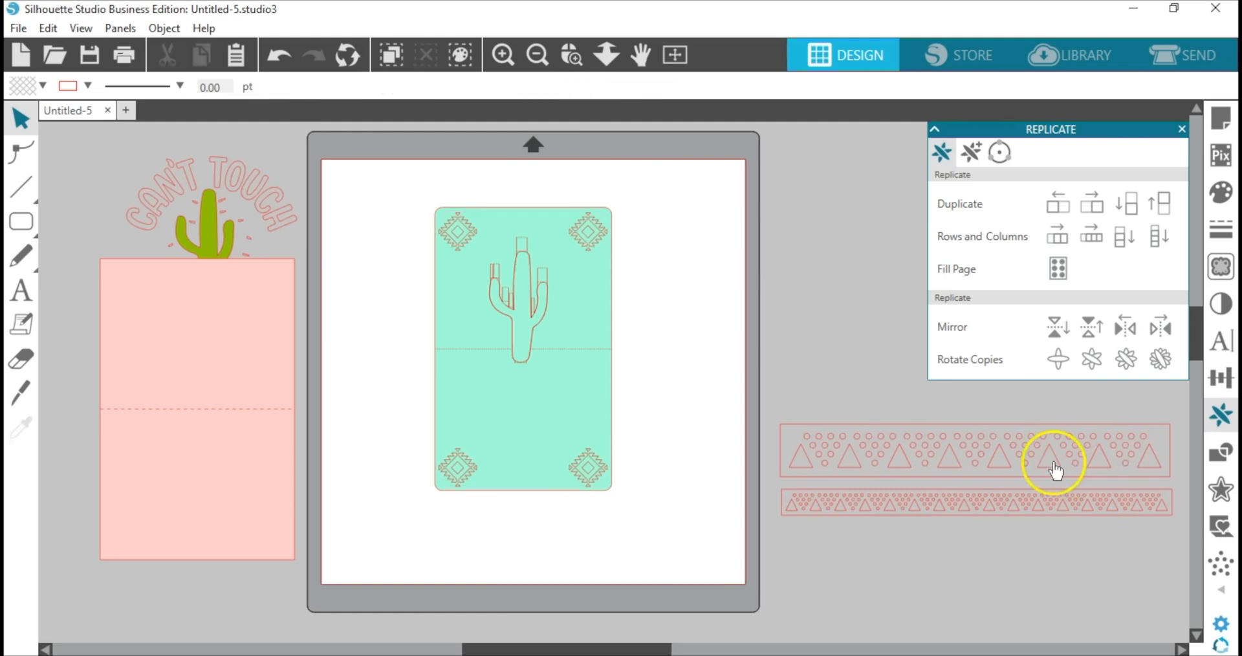
left_click(1053, 523)
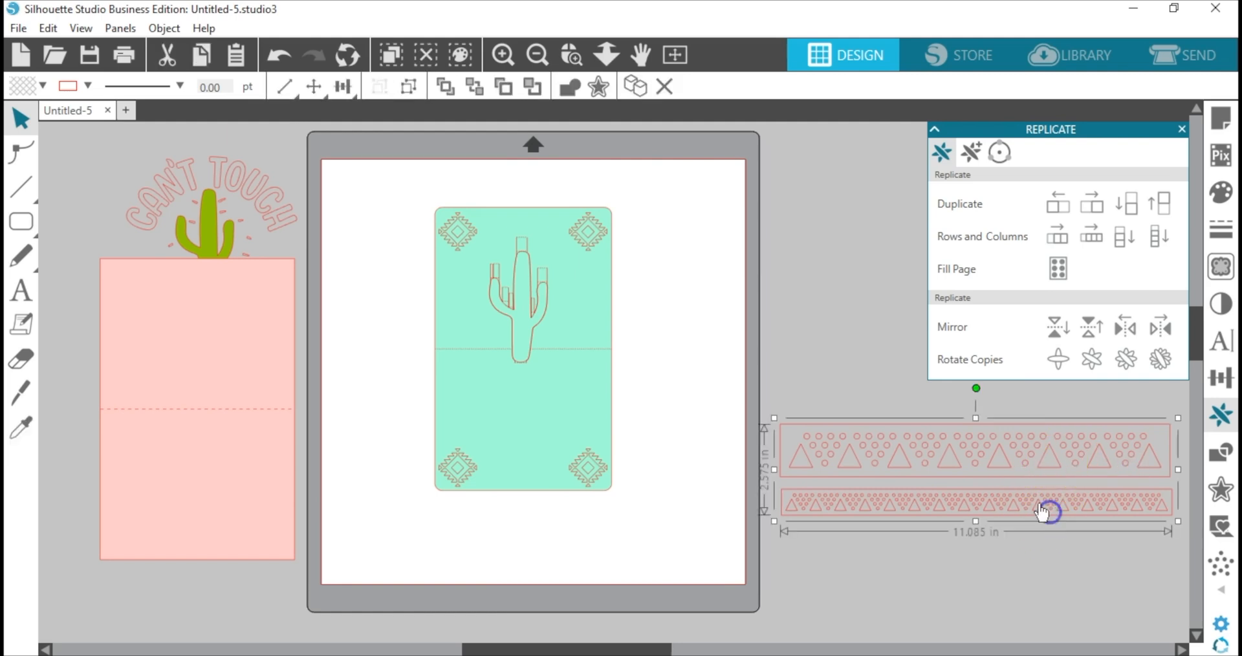
left_click(404, 84)
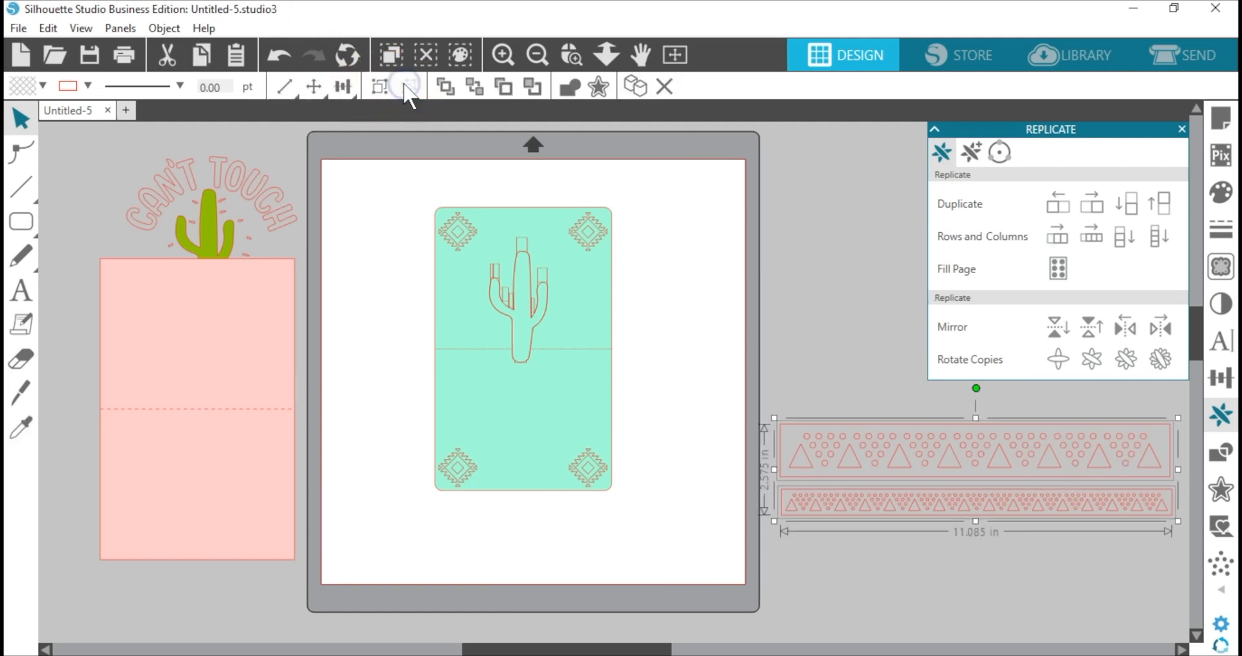
left_click(1123, 529)
left_click_drag(1129, 515, 1123, 518)
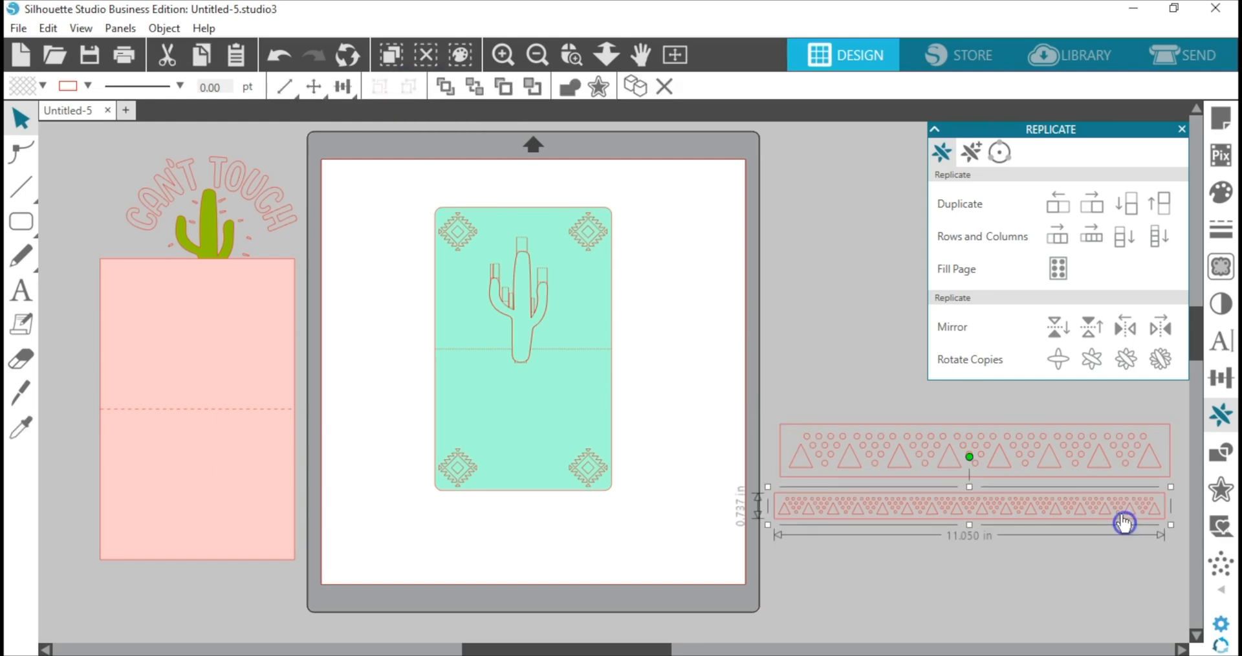
- Release the small triangle border's compound path and move its rectangular frame off the triangles and circles
right_click(850, 511)
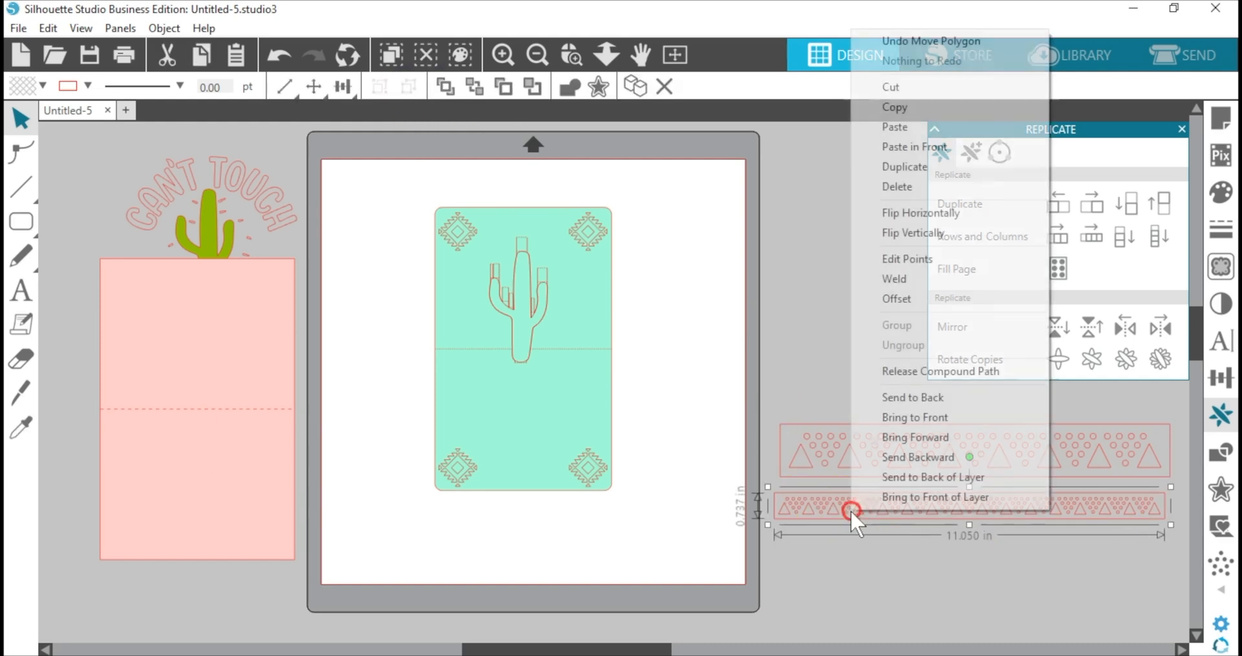
left_click(921, 373)
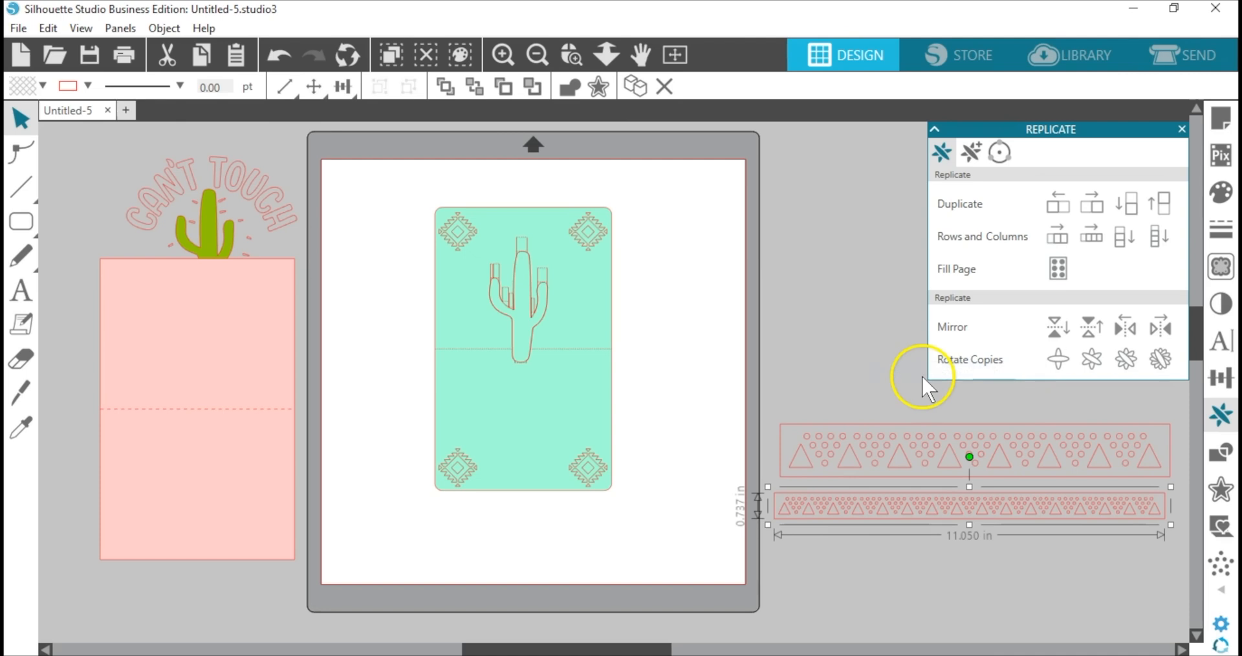
left_click(874, 547)
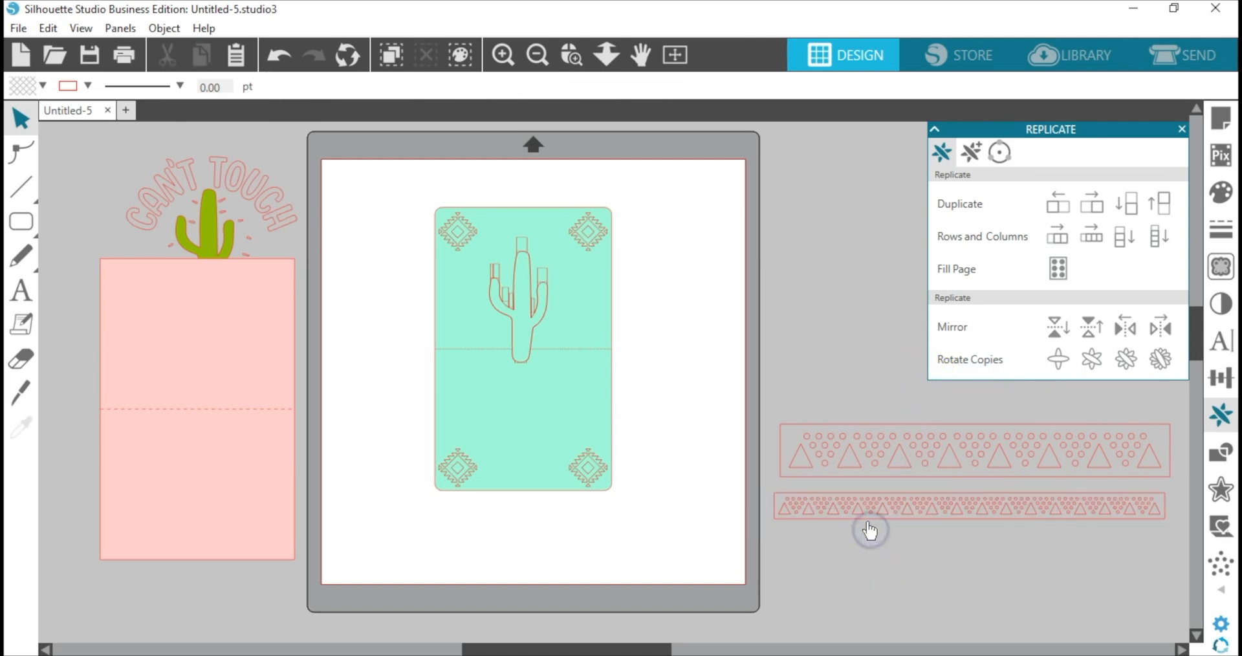
left_click_drag(868, 521, 868, 451)
key("Escape")
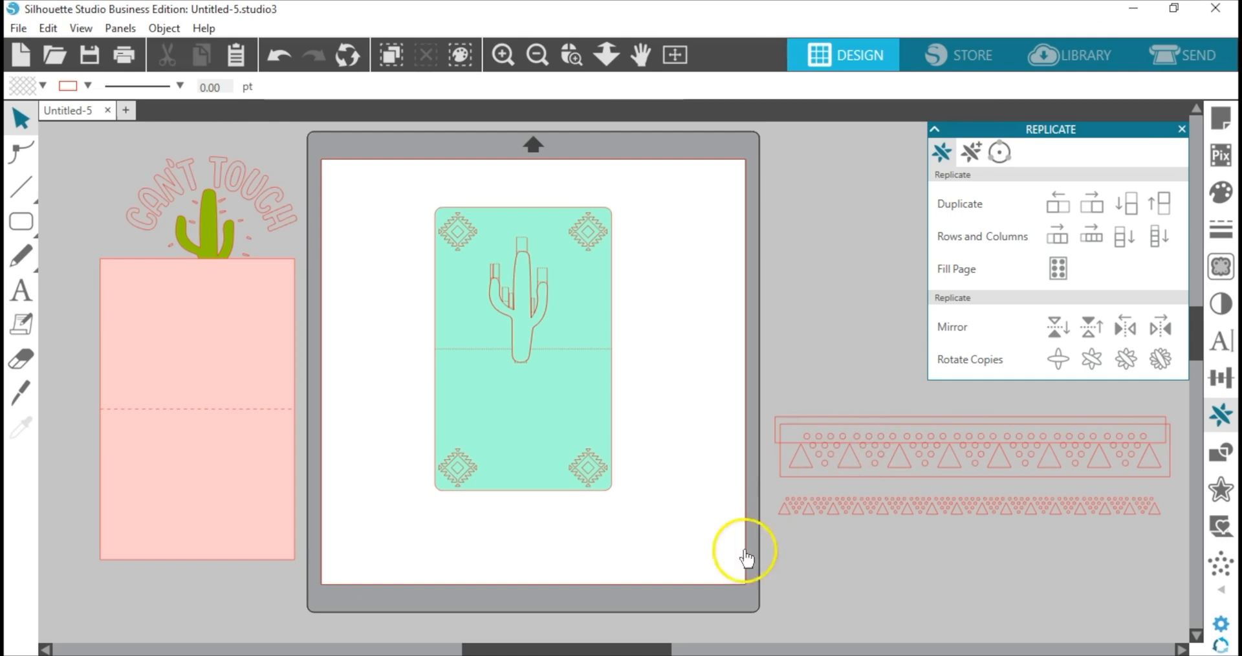
- Group the small border's first three triangles together with the circles between them
left_click(572, 55)
left_click_drag(773, 482, 922, 545)
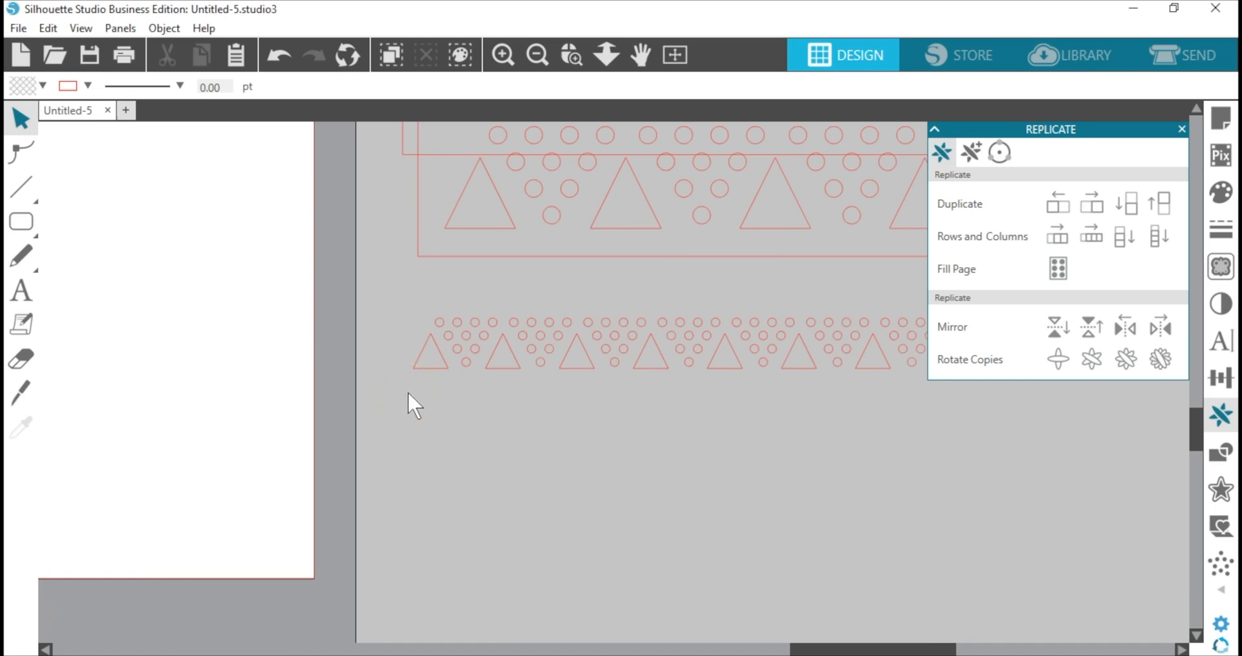
left_click_drag(425, 344, 572, 370)
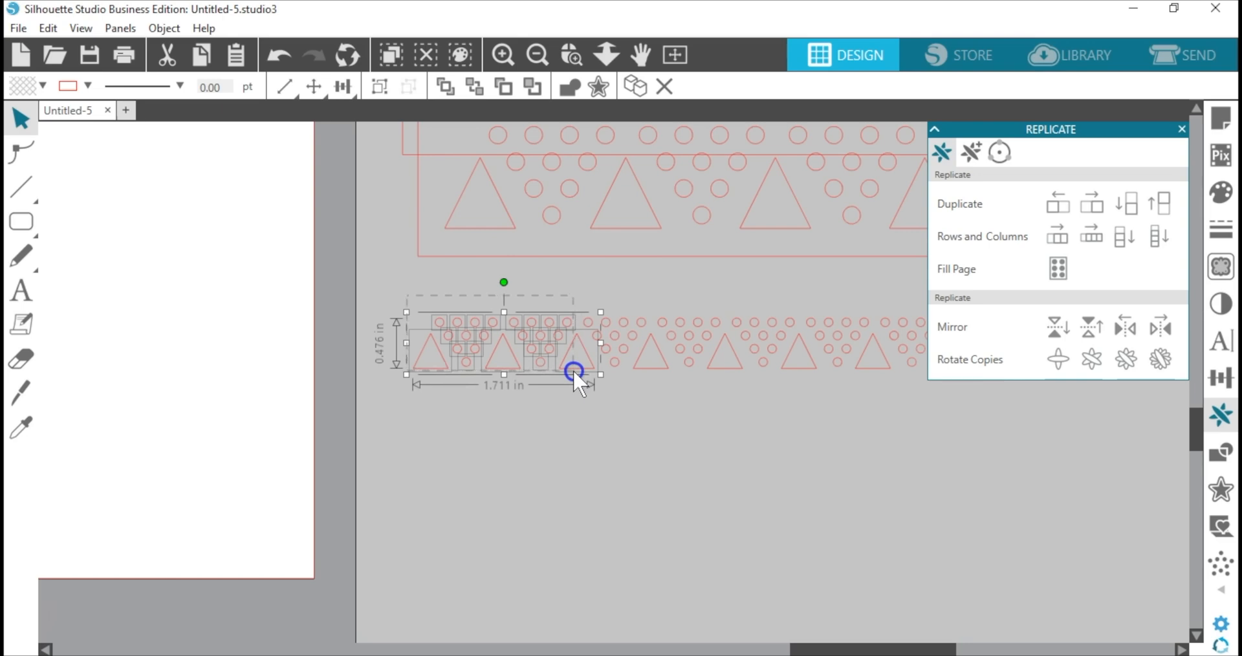
left_click(379, 86)
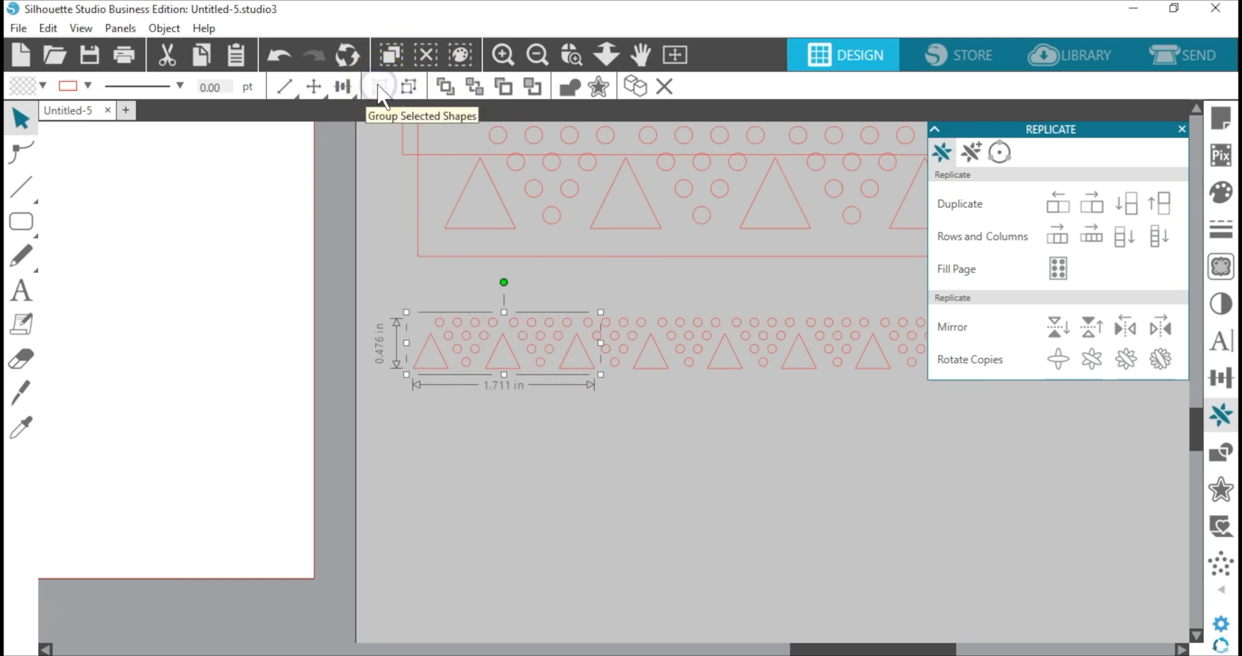
- Move the grouped three-triangle piece onto the mint insert, to the left of the cactus and above the fold line
left_click_drag(576, 358, 317, 270)
left_click(676, 54)
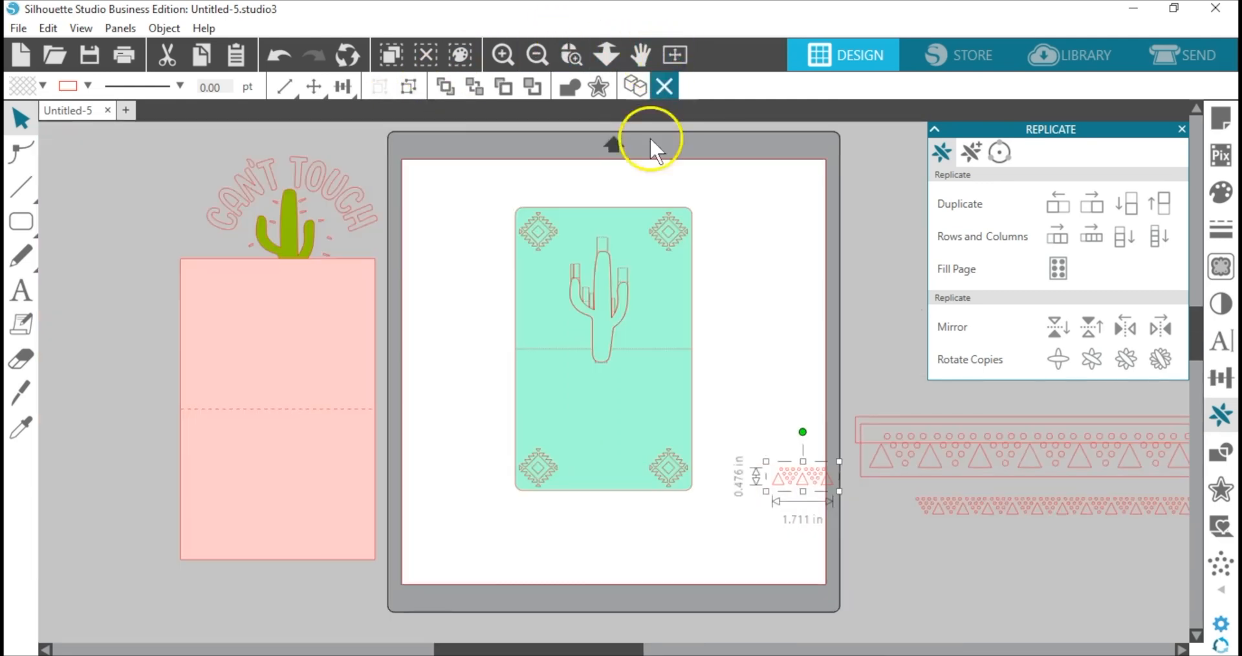
left_click_drag(783, 501, 538, 341)
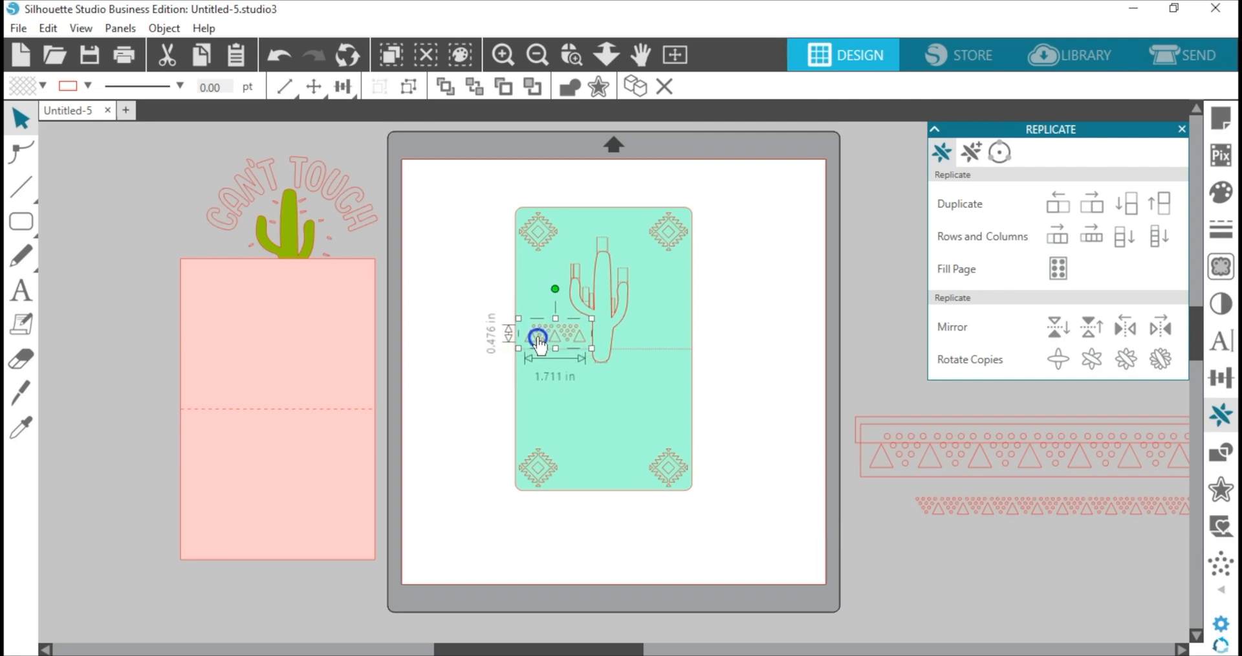
left_click(569, 54)
left_click_drag(477, 227, 718, 377)
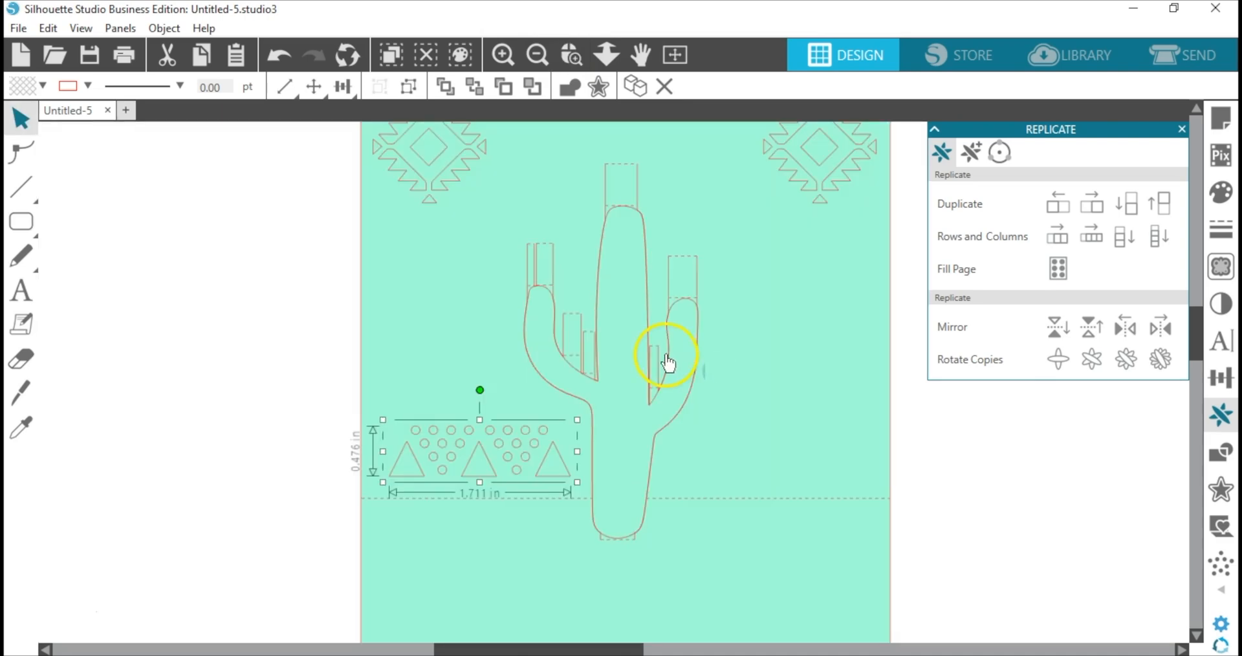
left_click_drag(536, 443, 537, 448)
key("Escape")
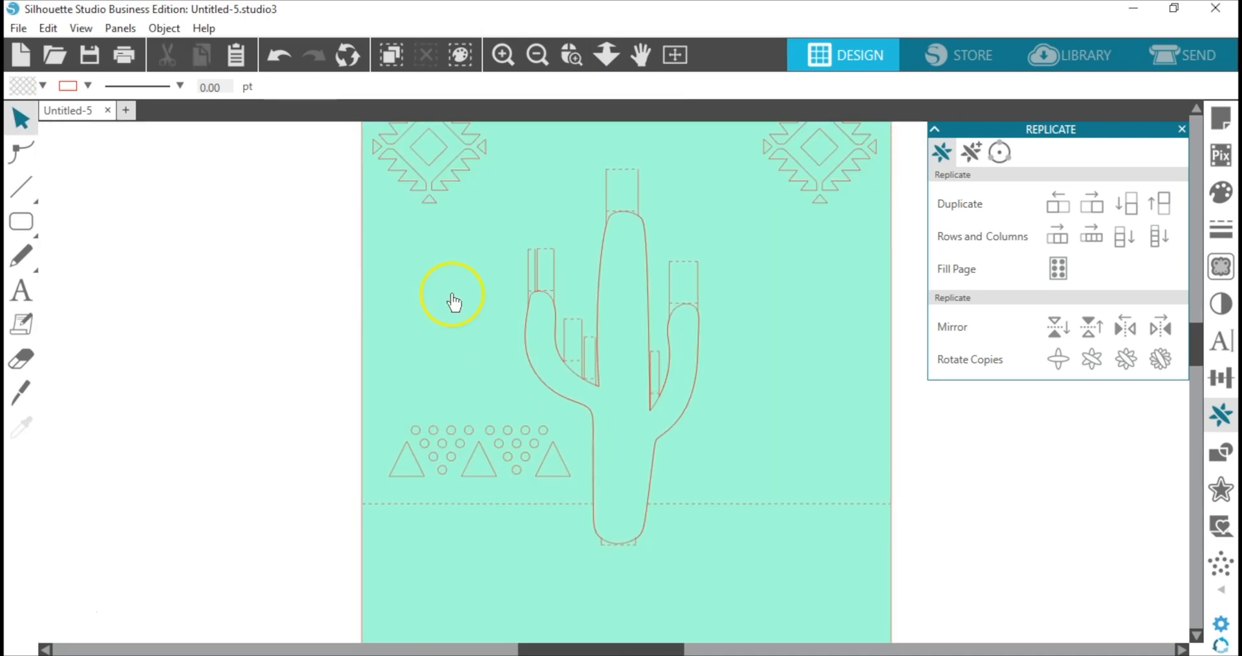
left_click(291, 60)
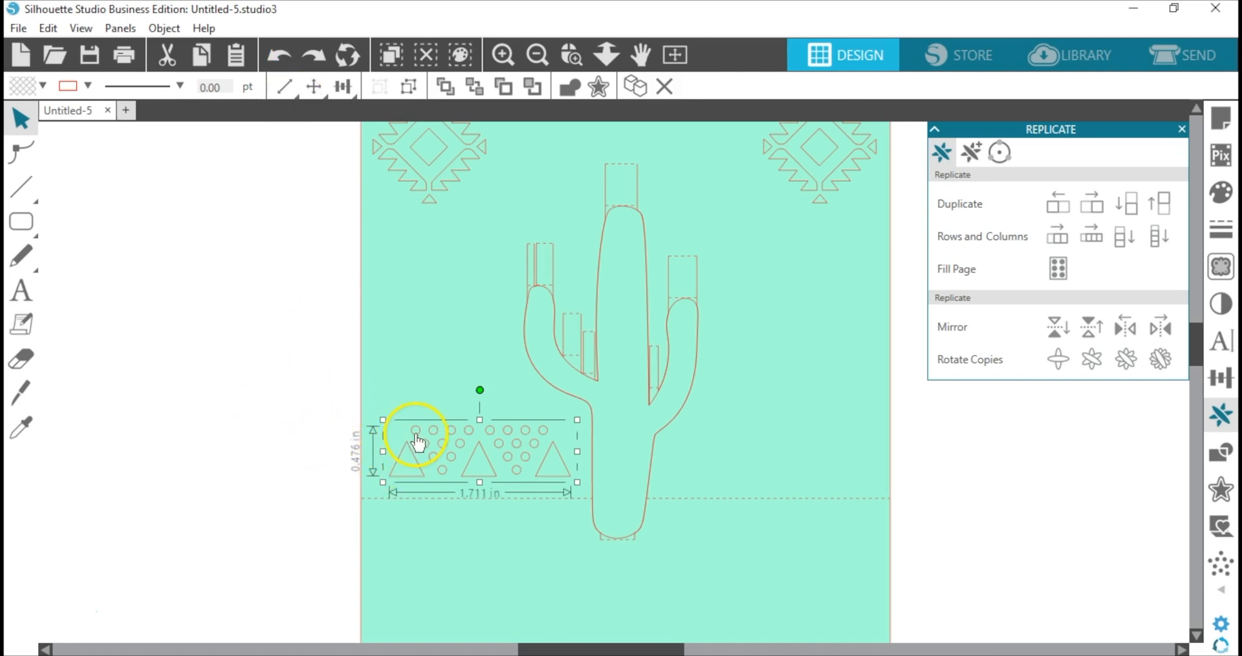
- Shift the three-triangle piece down and slightly left so it sits just above the insert's fold line
left_click(425, 479)
left_click(420, 440)
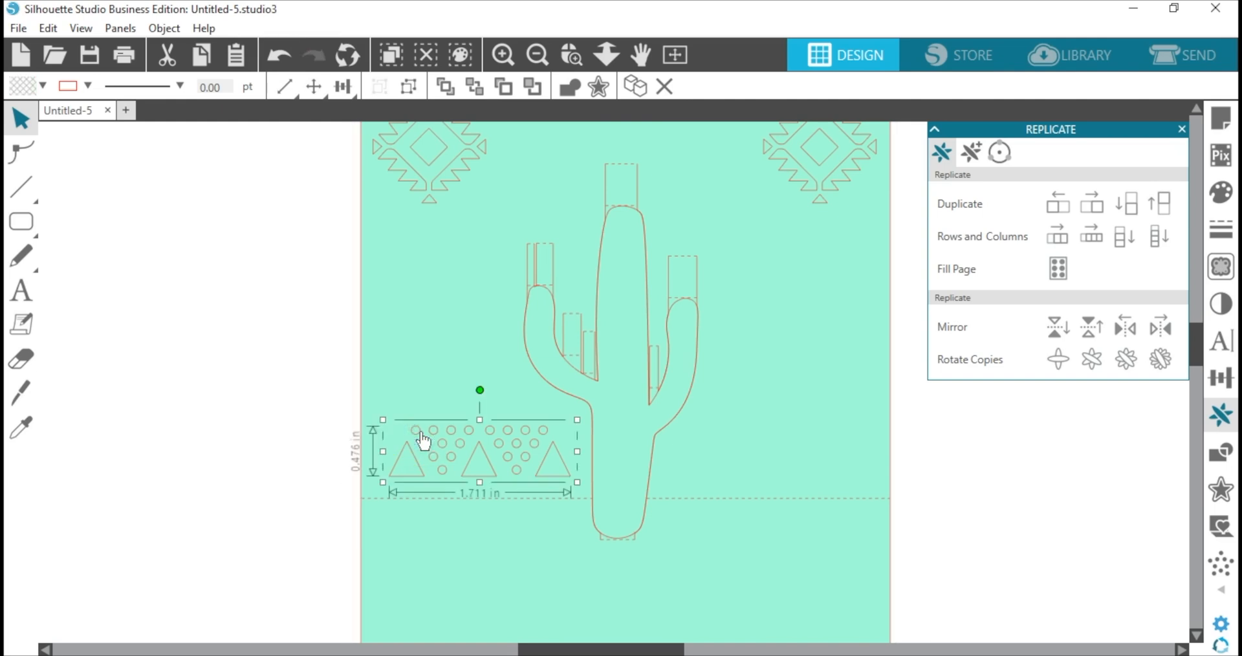
left_click_drag(421, 432, 421, 449)
key("i")
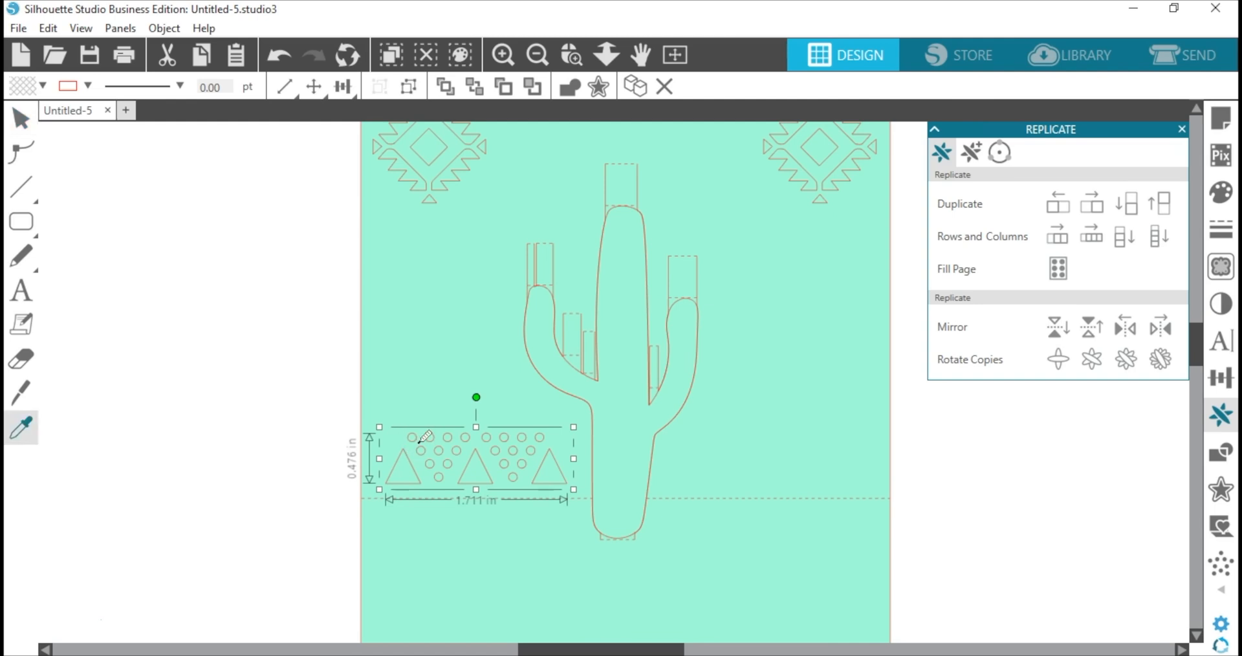
- Duplicate the three-triangle piece and move the copy horizontally to the matching spot on the right of the cactus
key("ctrl+d")
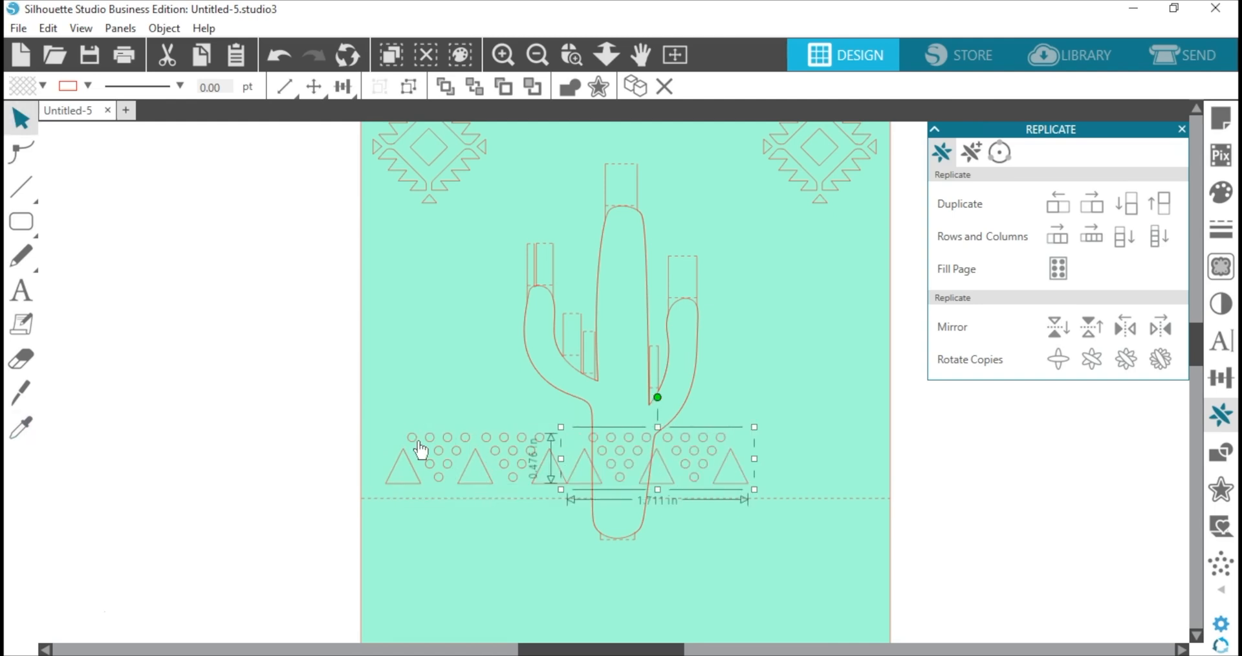
key("Right")
key("Right")
key("Right")
key("Right")
key("Right")
key("Right")
key("Right")
key("Right")
key("Right")
key("Right")
key("Right")
key("Right")
key("Right")
key("Right")
key("Right")
key("Right")
key("Right")
key("Right")
key("Right")
key("Right")
key("Right")
key("Right")
key("Right")
key("Right")
key("Right")
key("Right")
key("Right")
key("Right")
key("Right")
key("Right")
key("Right")
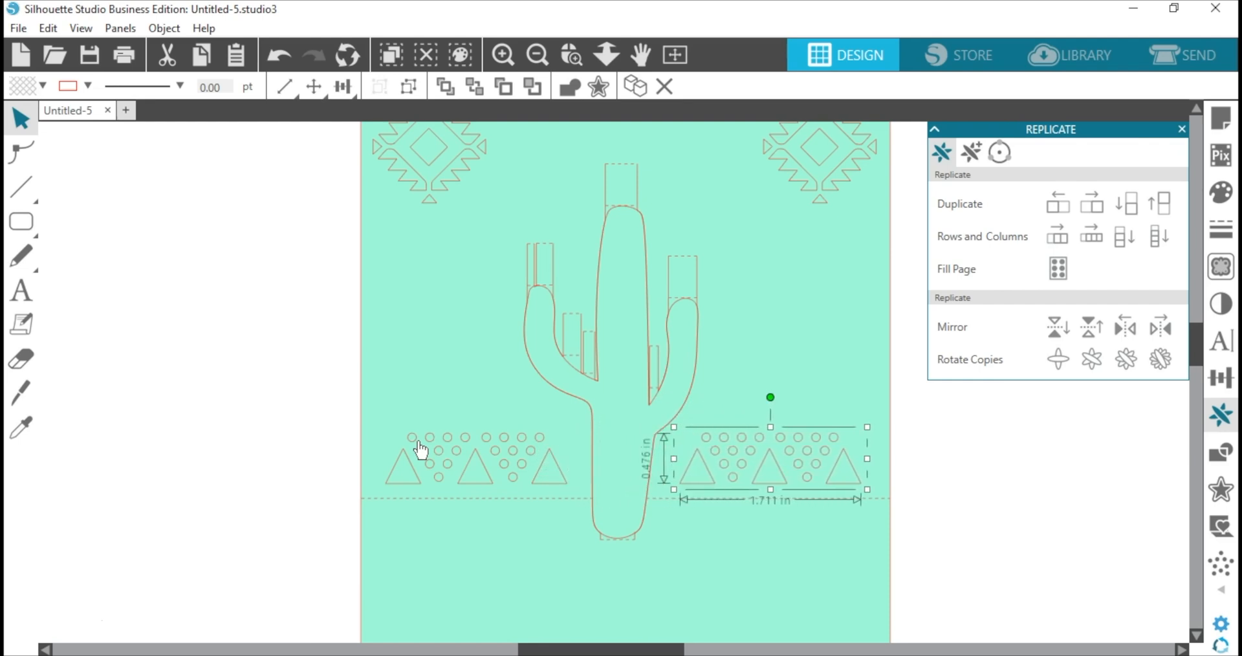
key("Right")
key("Right")
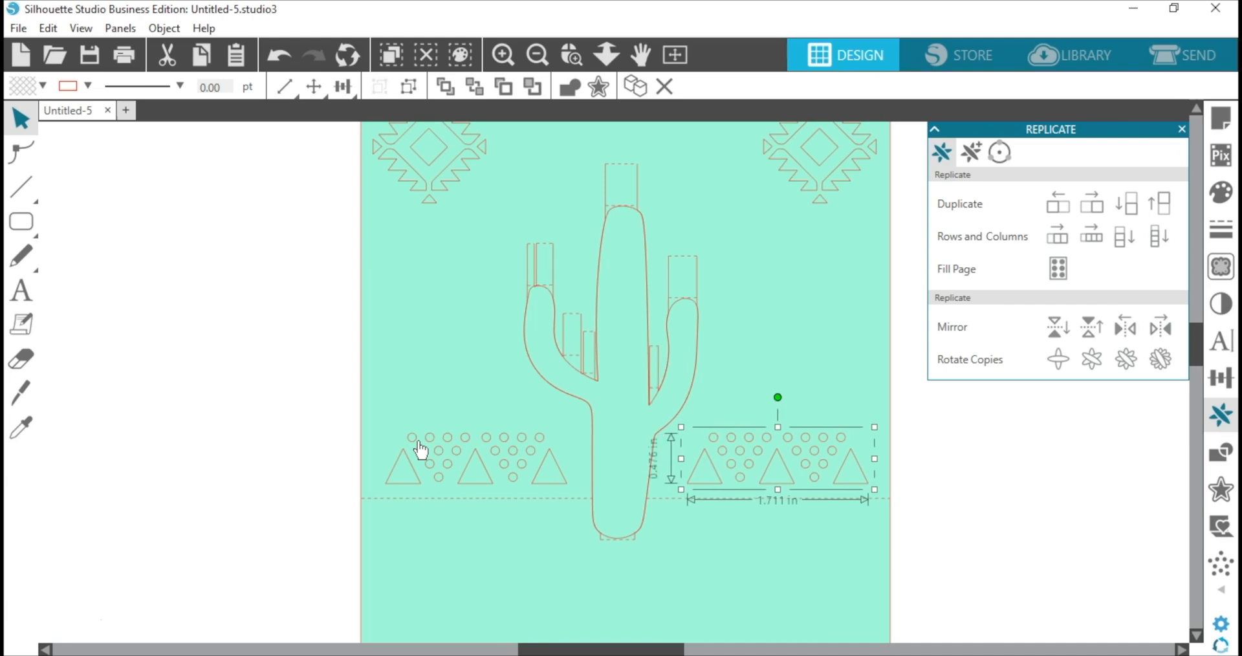
key("Left")
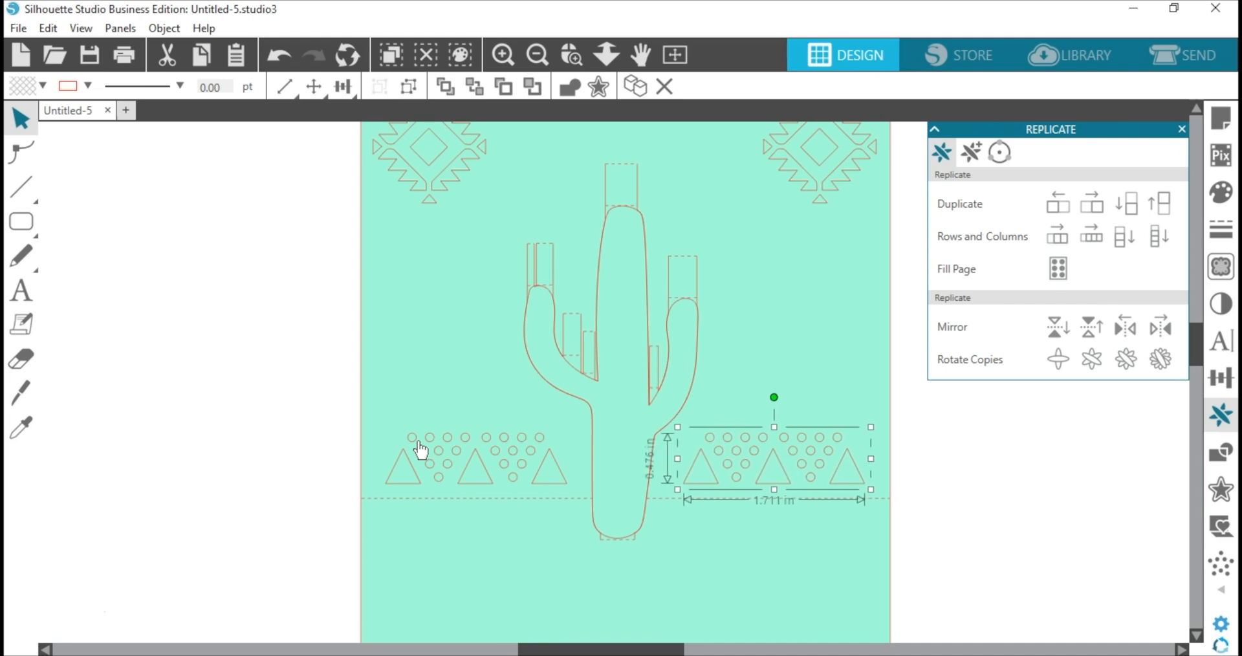
- Group the mint insert with its four corner motifs and both triangle border pieces
left_click(1101, 527)
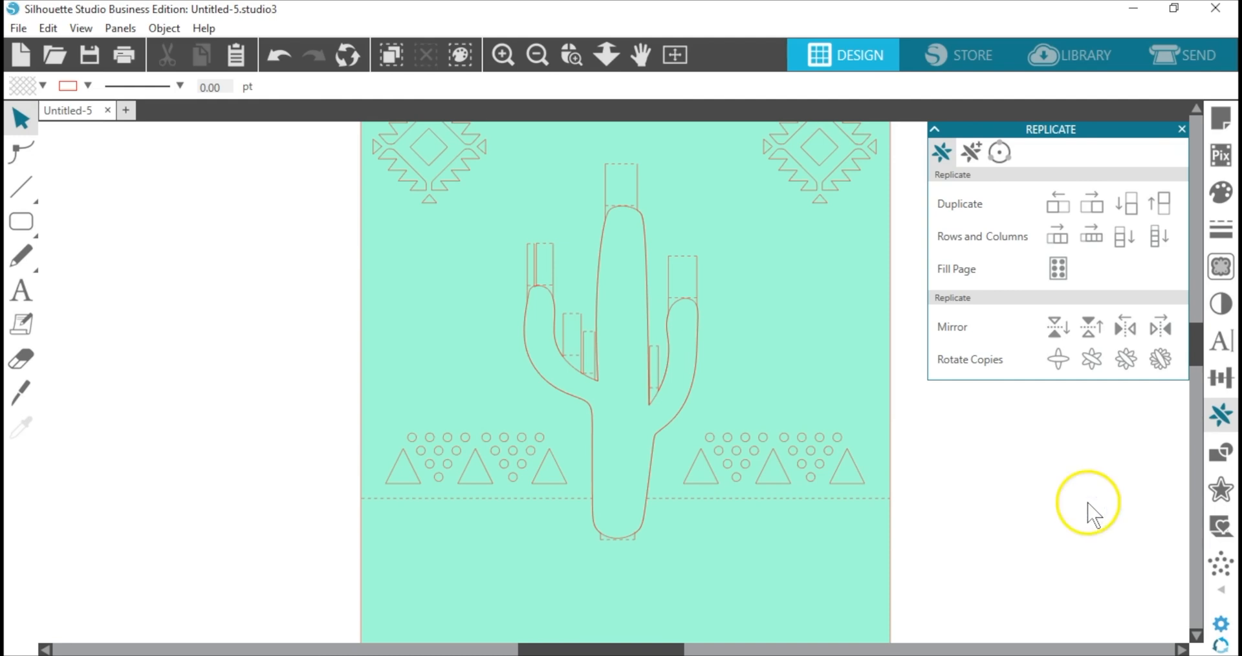
left_click(680, 52)
left_click_drag(499, 223, 701, 477)
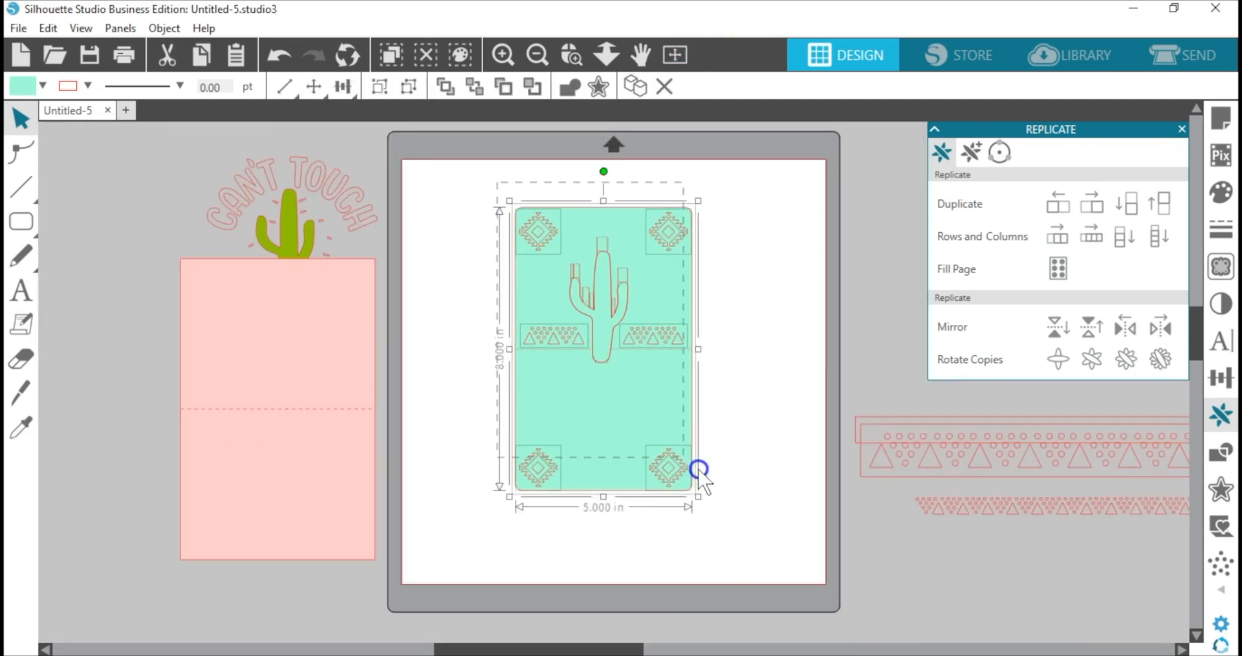
left_click(377, 85)
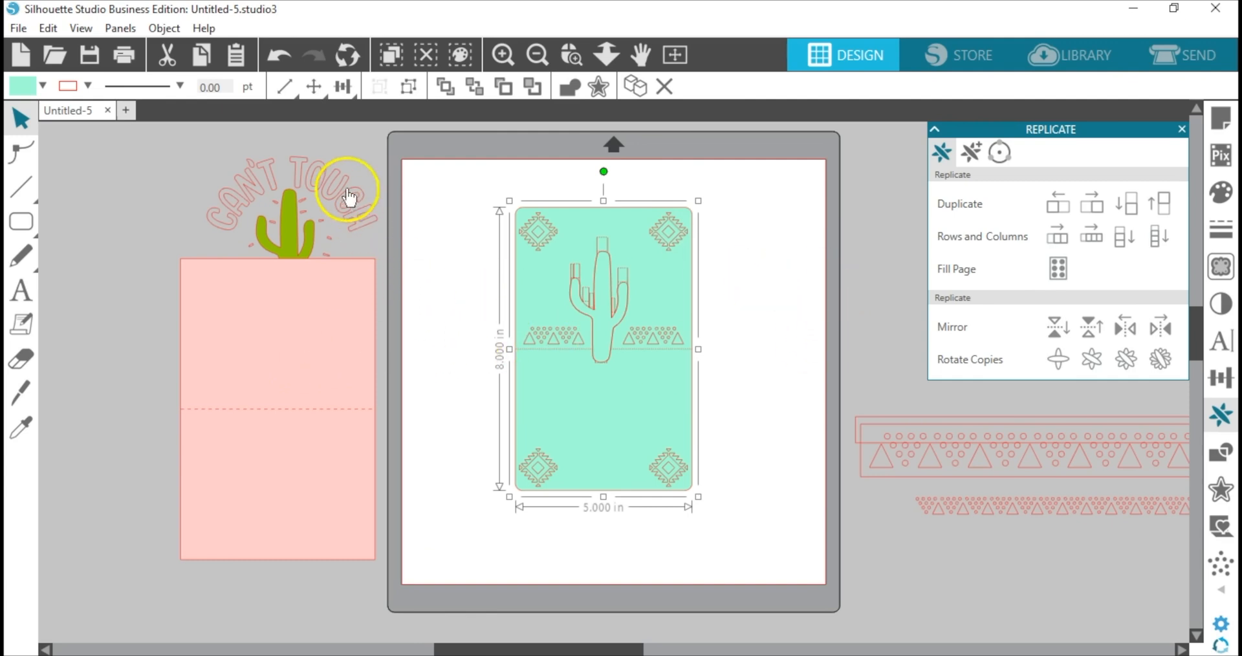
- Move the pink card clear of the cactus design and group the "CAN'T TOUCH" and "THIS" lettering
left_click_drag(328, 375, 196, 467)
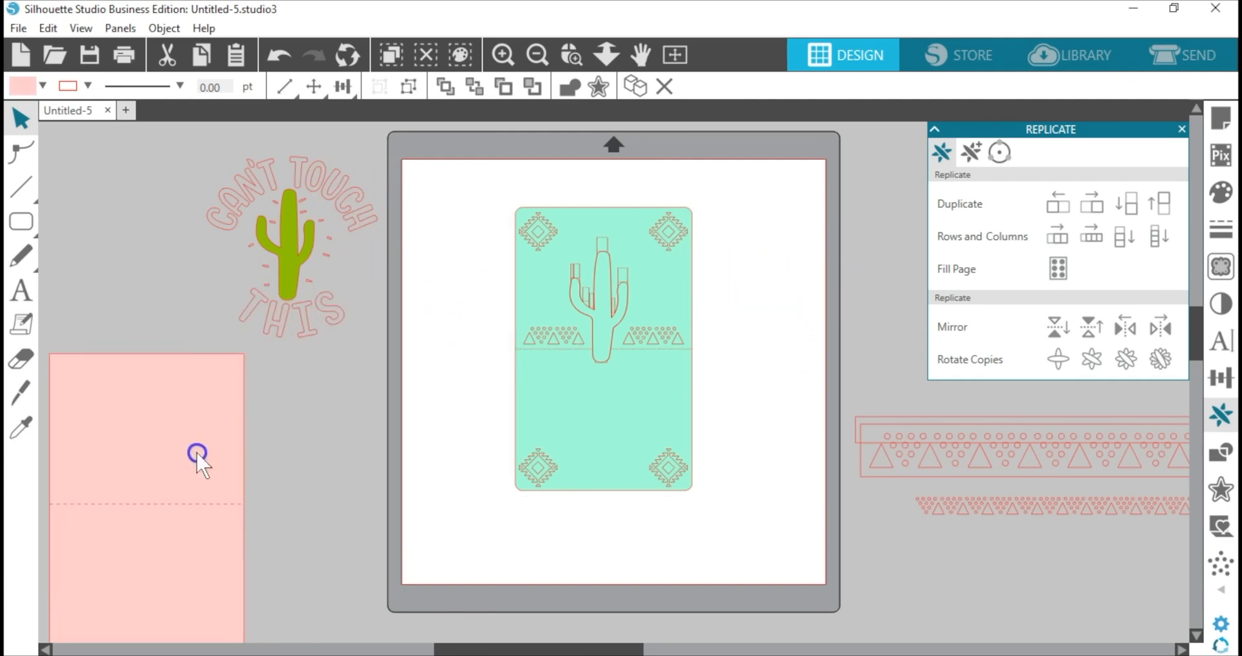
left_click(213, 285)
left_click(233, 202)
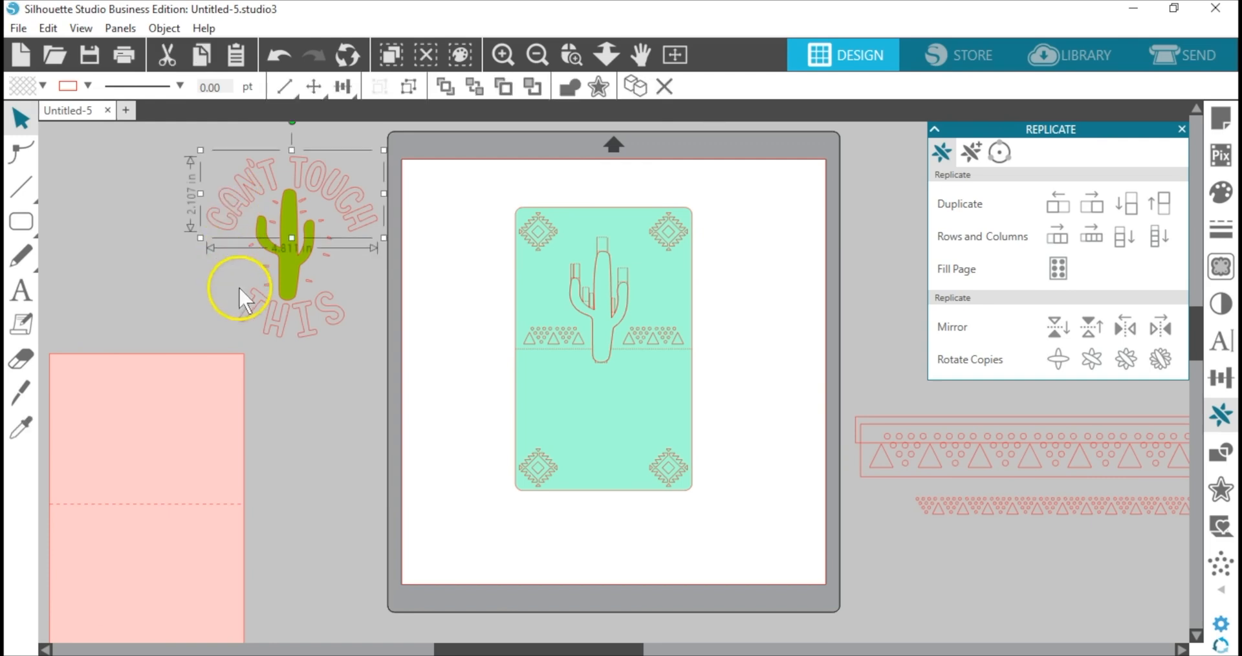
left_click(246, 313, "shift")
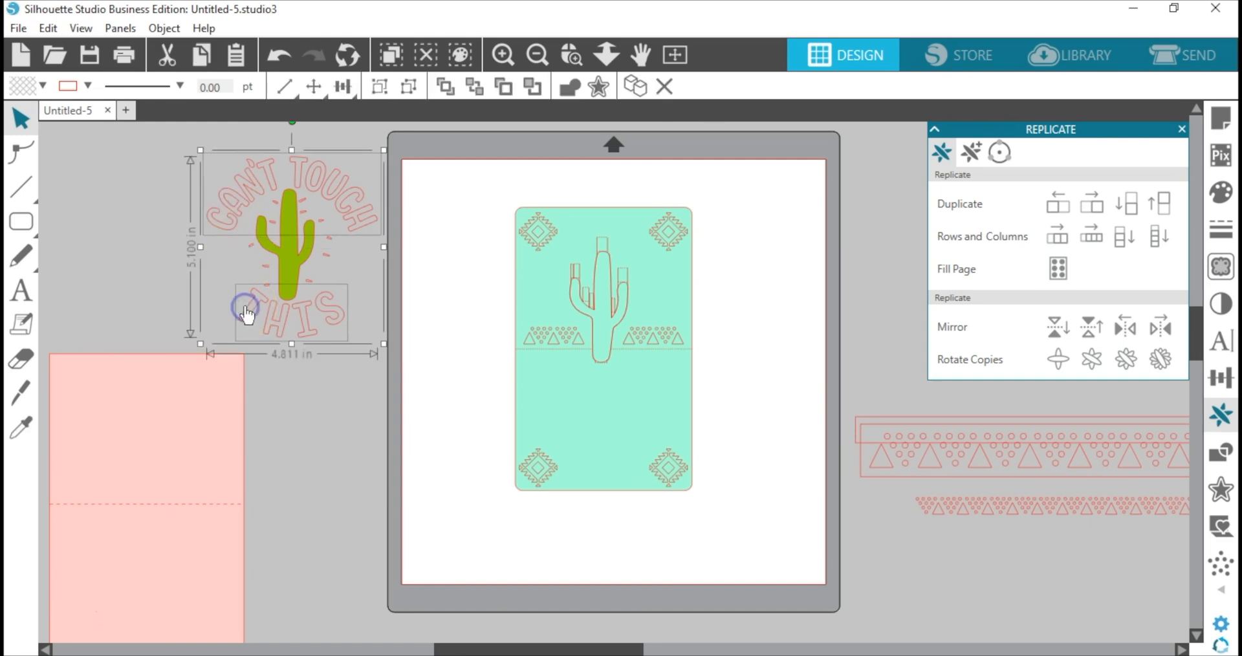
left_click(375, 90)
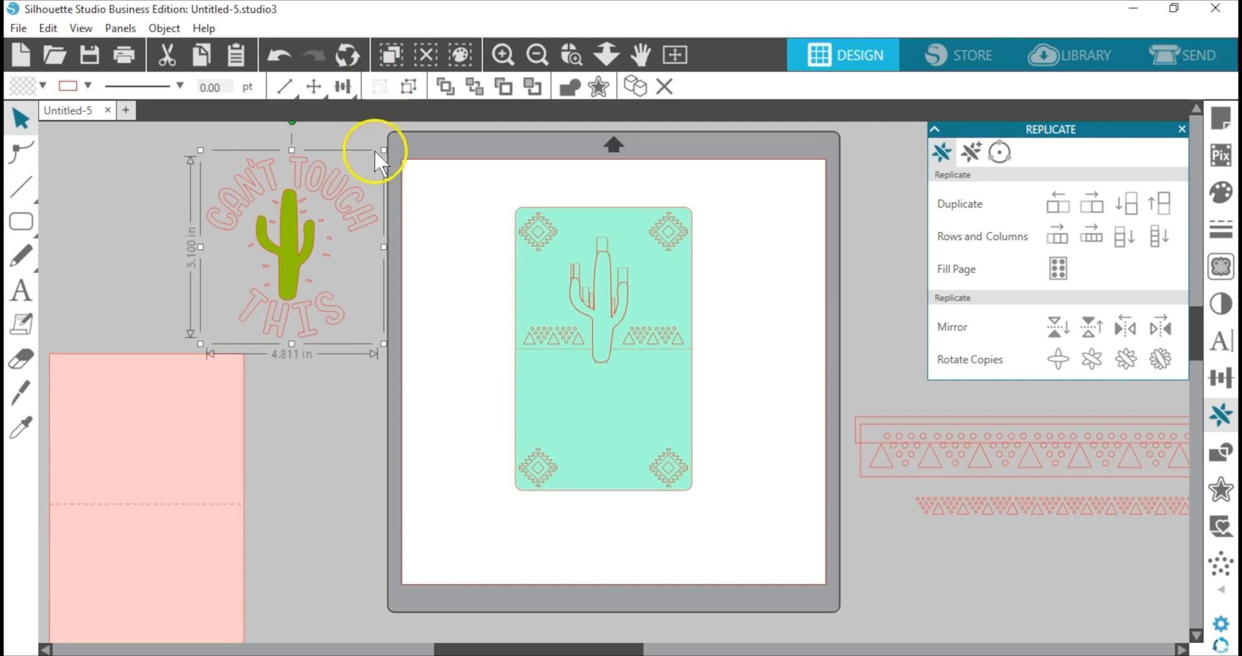
- Scale the lettering group down to about 3.12 in wide and place it in front of the insert, on the half below the fold
left_click_drag(200, 150, 247, 214)
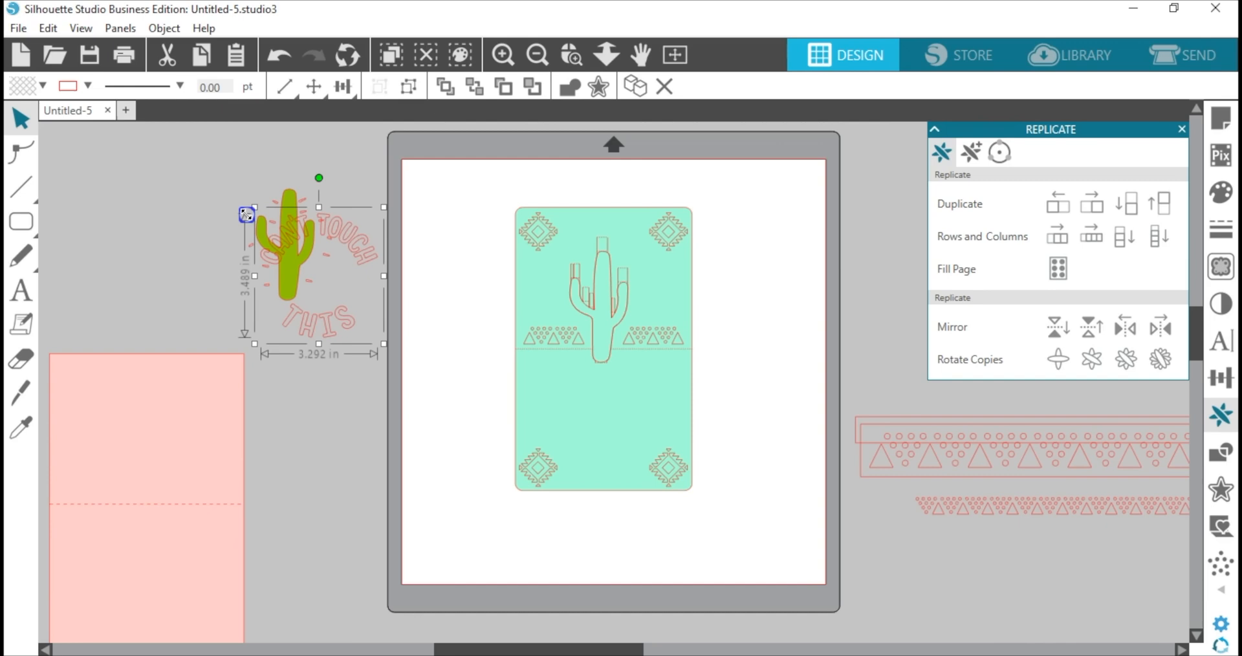
left_click_drag(247, 216, 251, 223)
left_click_drag(369, 260, 582, 406)
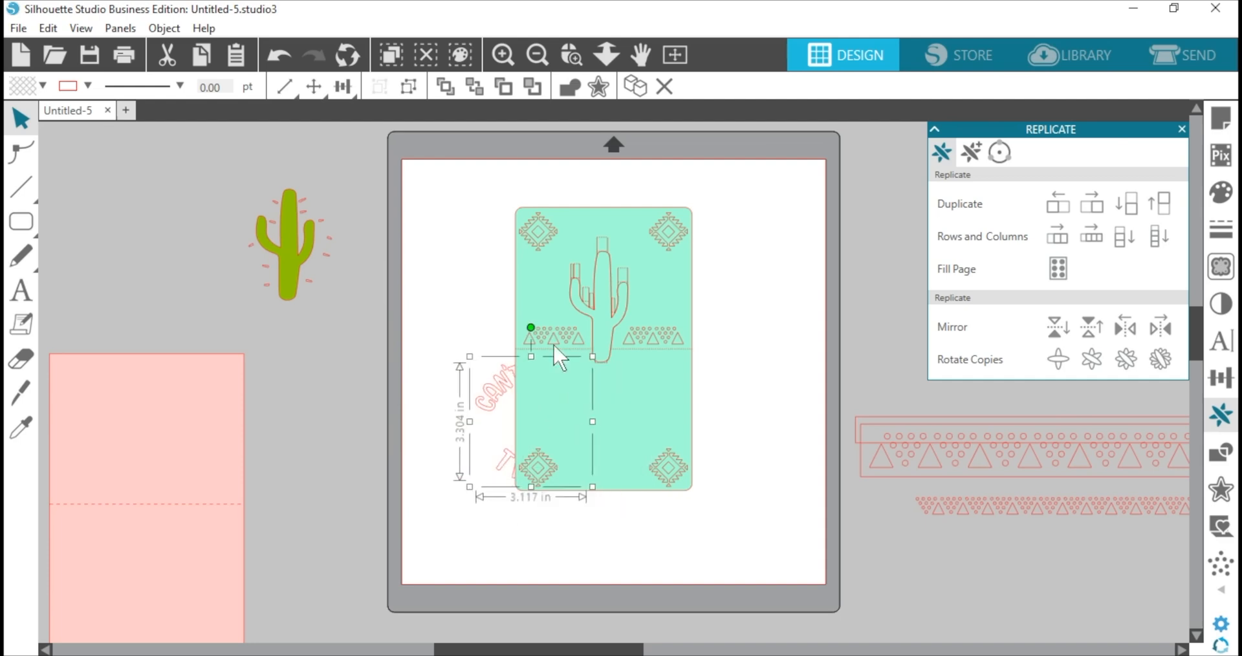
left_click(442, 83)
left_click_drag(489, 419, 560, 409)
left_click(572, 54)
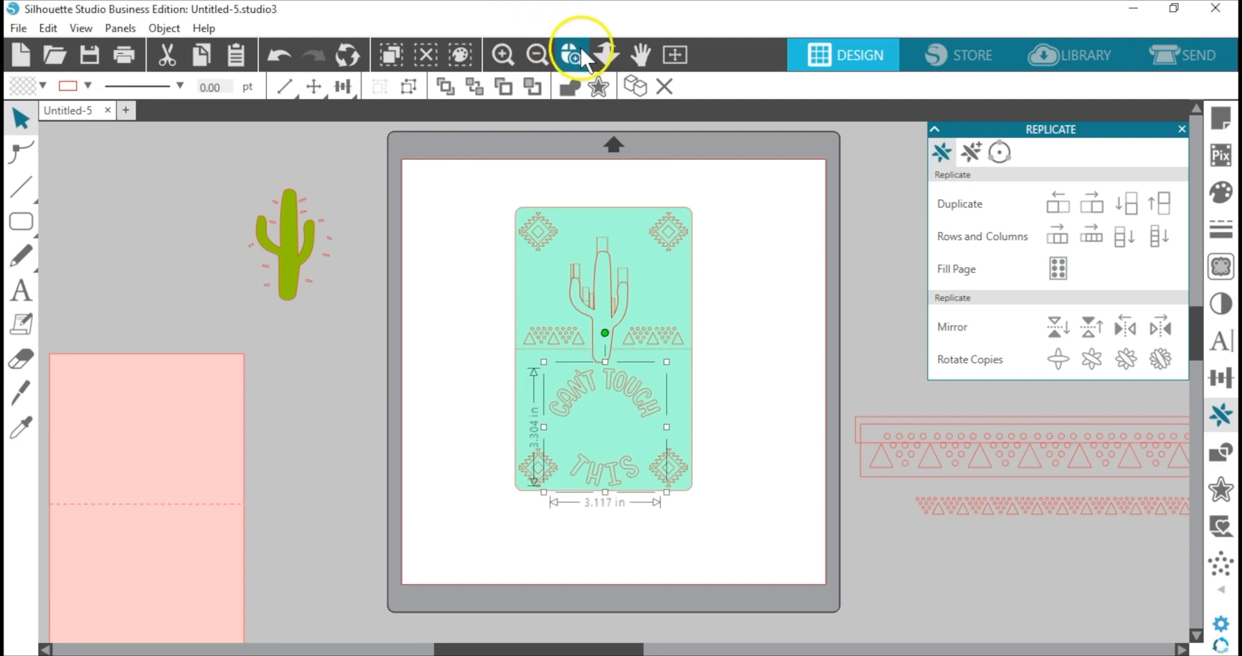
left_click_drag(474, 299, 738, 527)
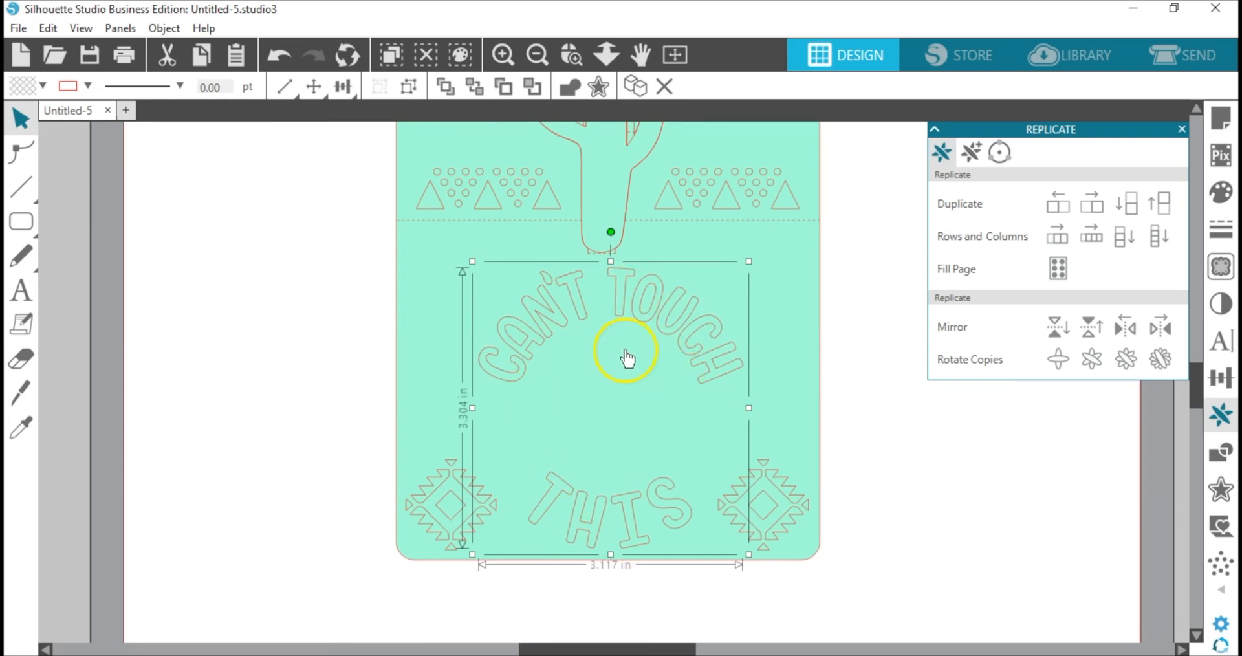
- Move the grouped mint insert and the "CAN'T TOUCH THIS" lettering off the page onto the empty workspace beside it
left_click(550, 366)
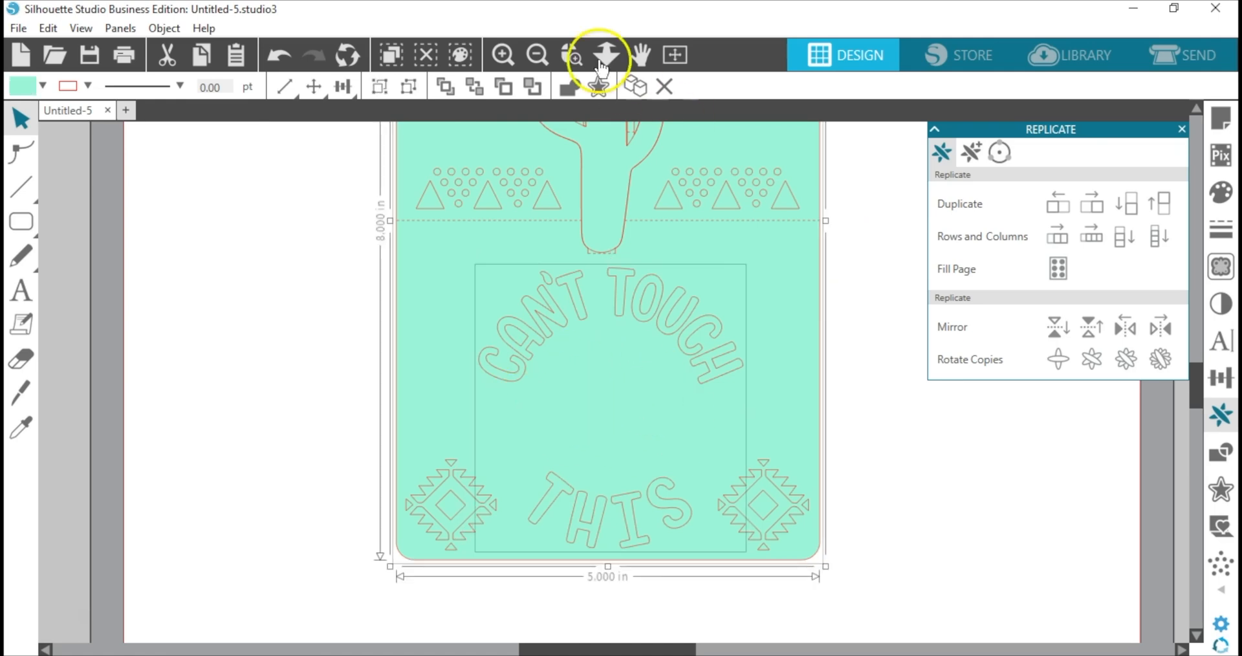
left_click(675, 53)
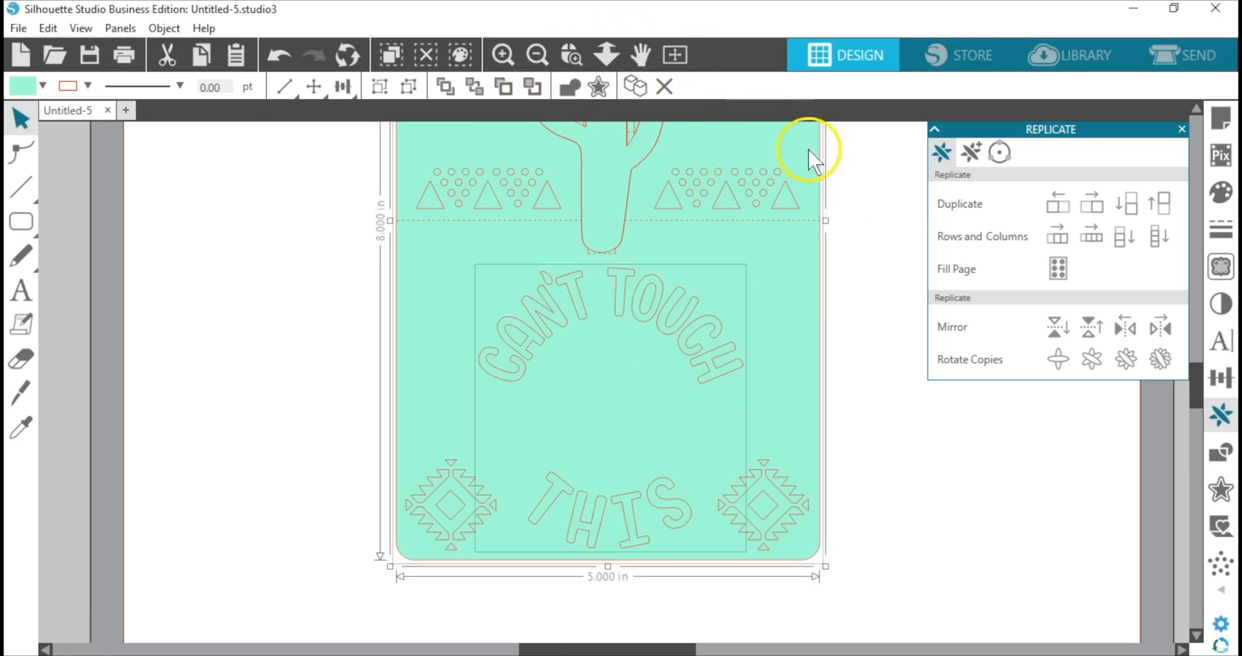
left_click(781, 220)
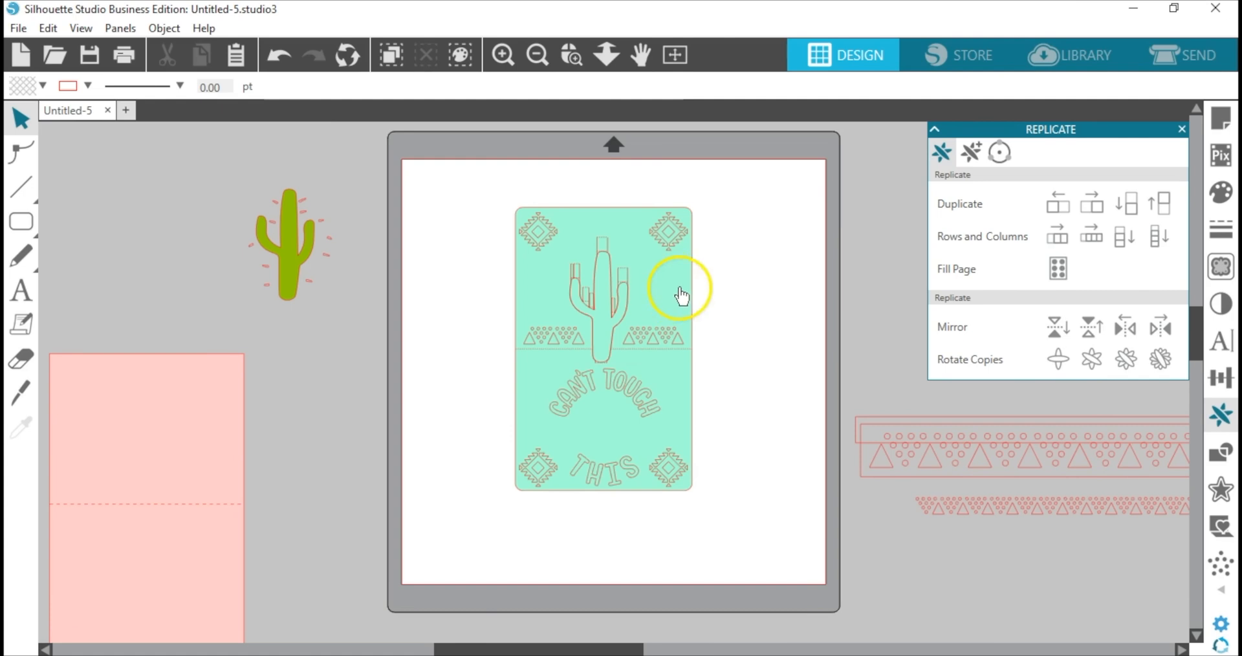
left_click_drag(675, 266, 361, 391)
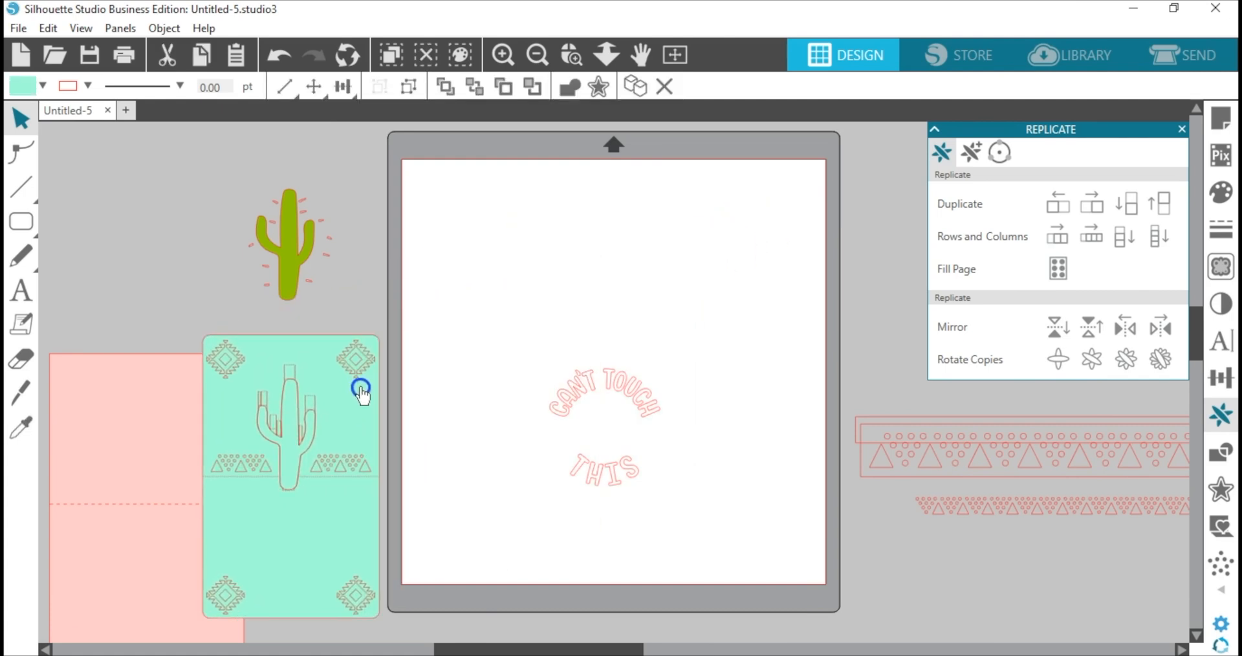
left_click(569, 390)
left_click_drag(576, 400, 139, 195)
- Place the pink card in the page's upper-left corner by itself, and swap it for the grouped mint insert
left_click_drag(91, 380, 477, 199)
left_click(355, 307)
left_click_drag(505, 372, 193, 489)
left_click_drag(289, 520, 494, 352)
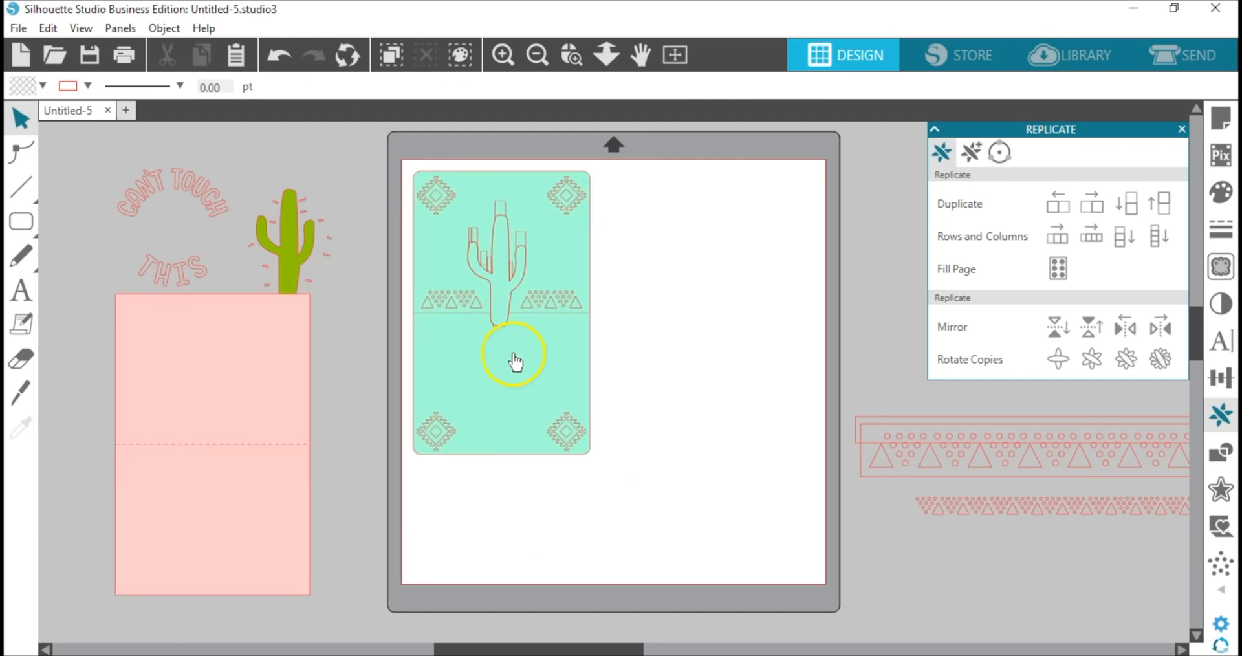
- Swap the mint insert on the page for the lettering group, and return the lettering to the workspace beside the page
left_click_drag(514, 360, 291, 493)
left_click(244, 388)
left_click_drag(208, 208, 511, 220)
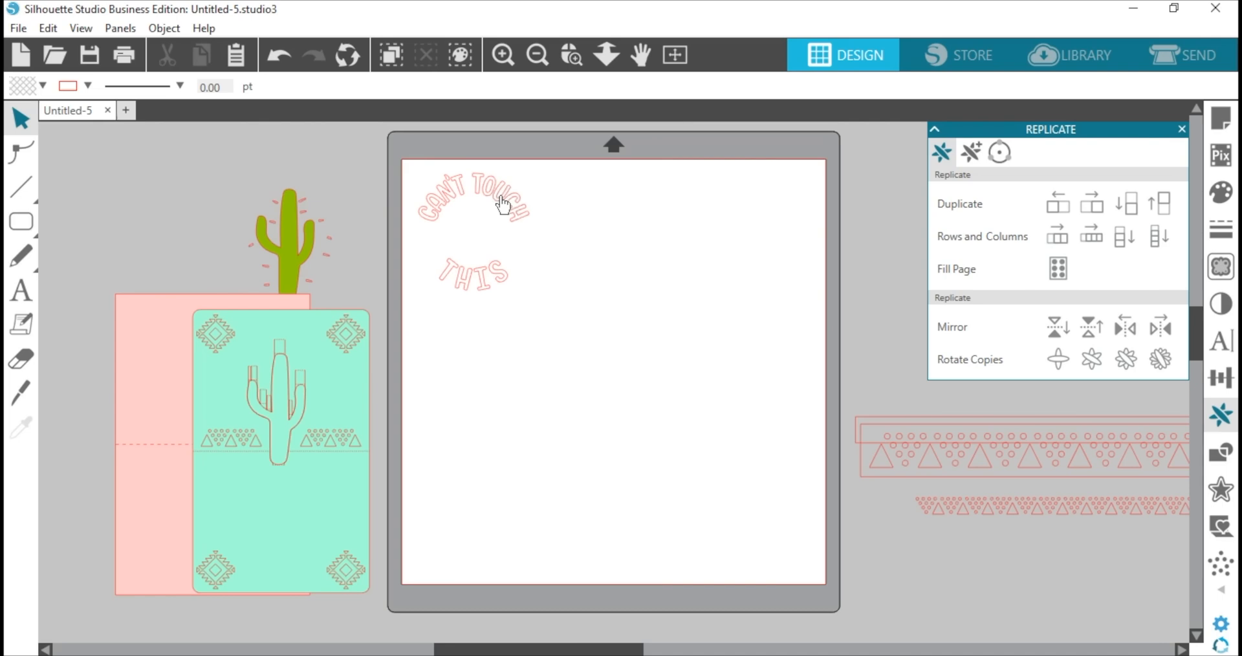
left_click_drag(503, 204, 291, 199)
- Place the green cactus on the page, duplicate it to its right, and move both cacti off the page
left_click_drag(391, 212, 455, 206)
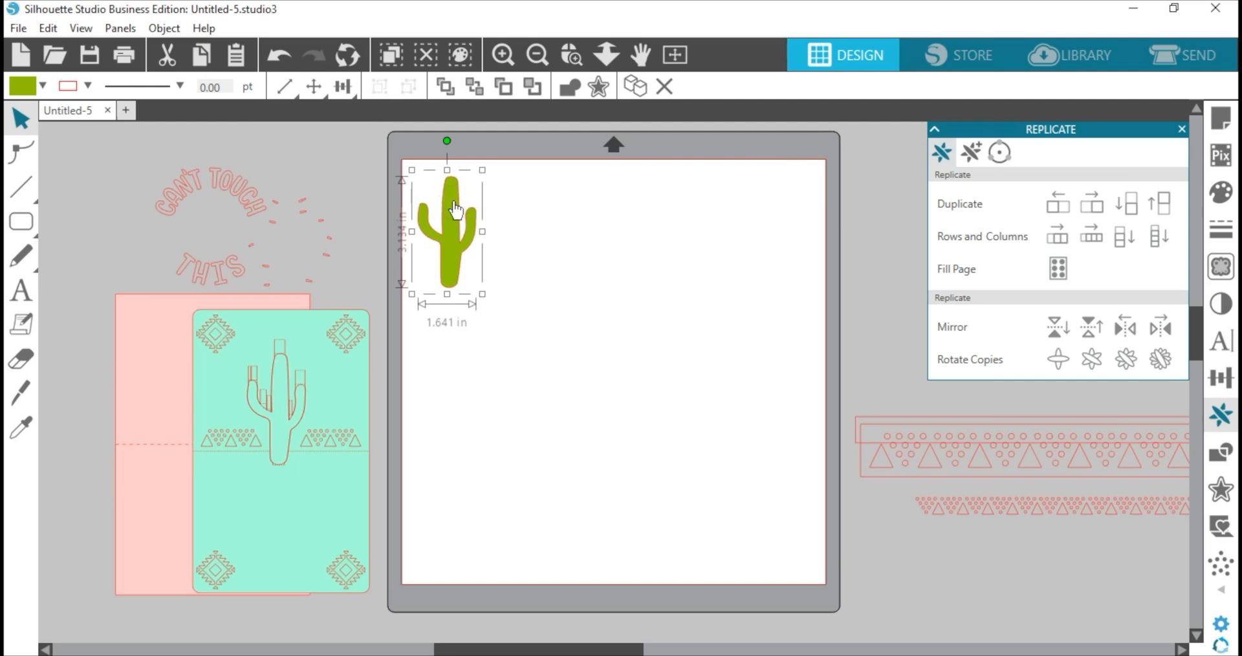
key("ctrl+Right")
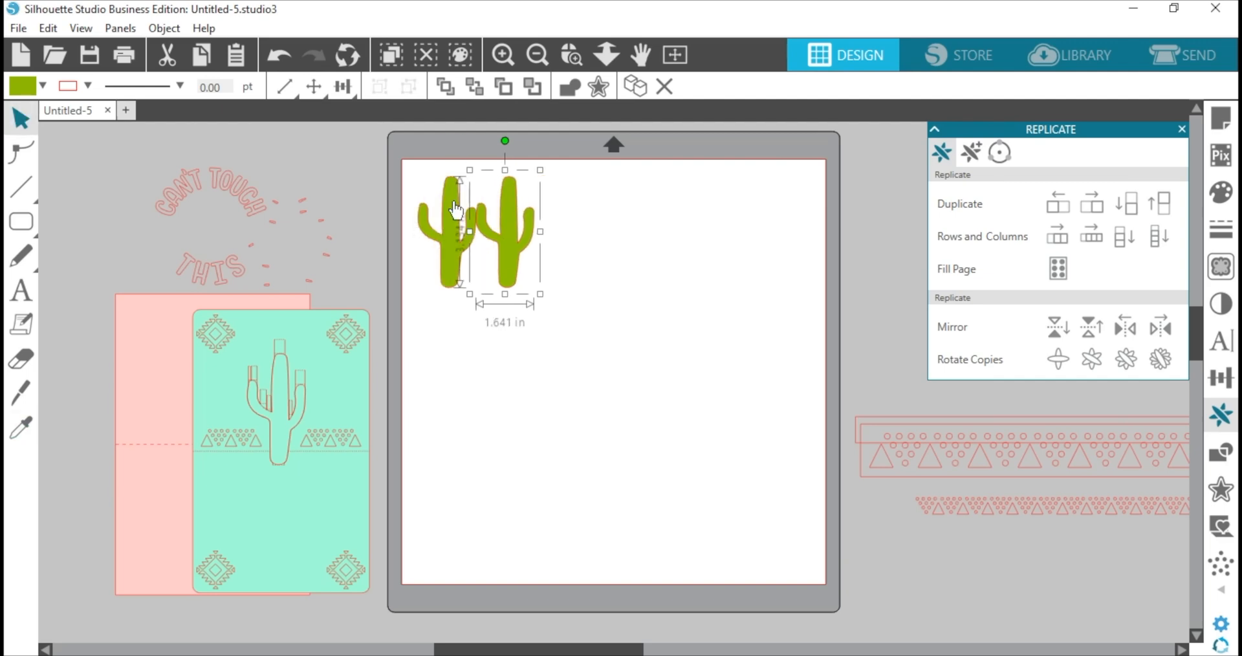
left_click(517, 227)
left_click(453, 231)
left_click_drag(453, 233, 354, 192)
left_click(498, 216)
left_click_drag(510, 212, 291, 201)
key("Escape")
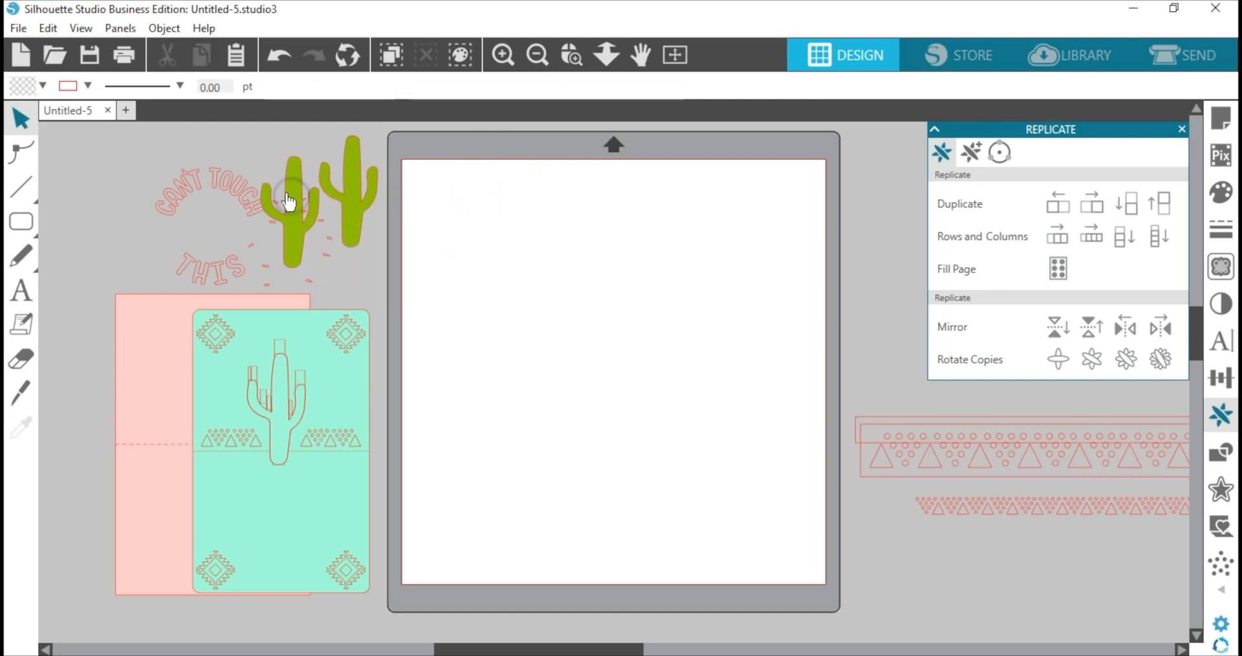
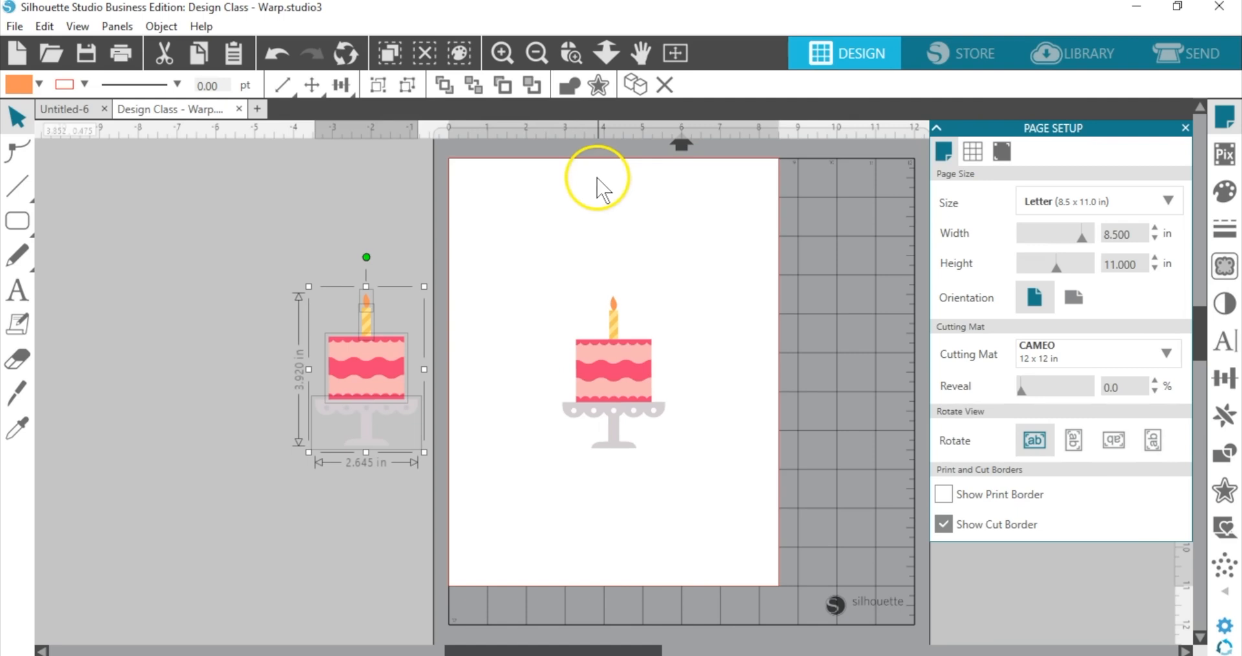
- Apply a warp mesh to the yellow striped candle of the cake on the page
left_click(571, 52)
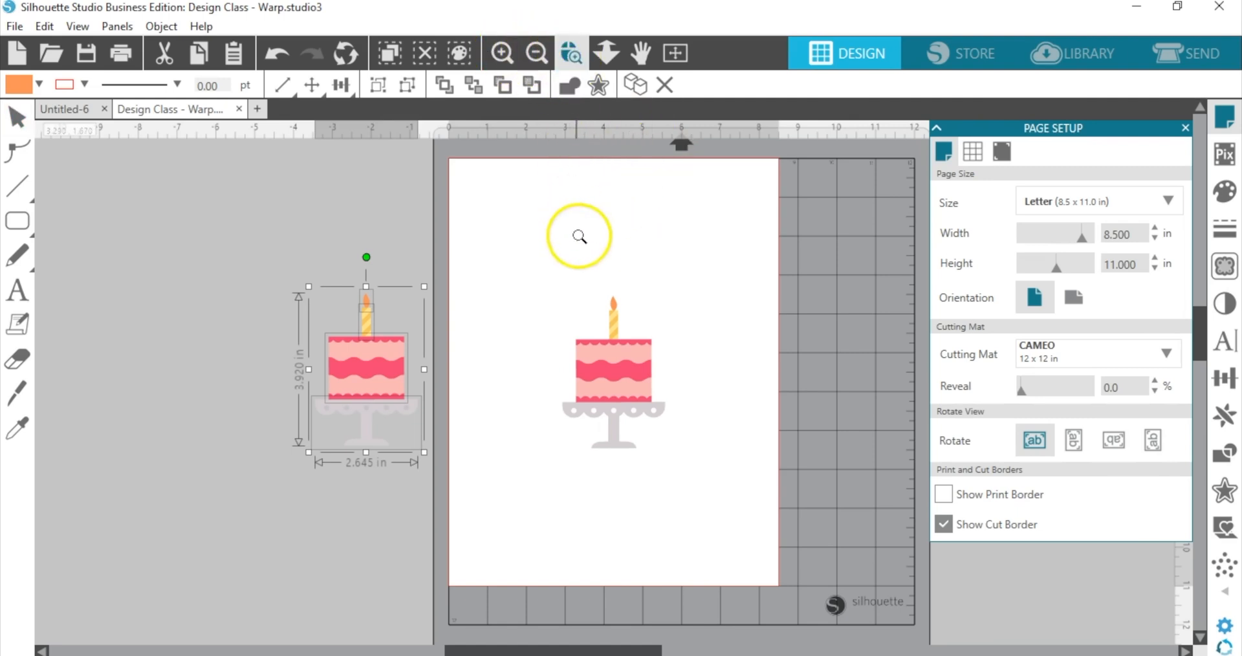
left_click_drag(557, 286, 690, 455)
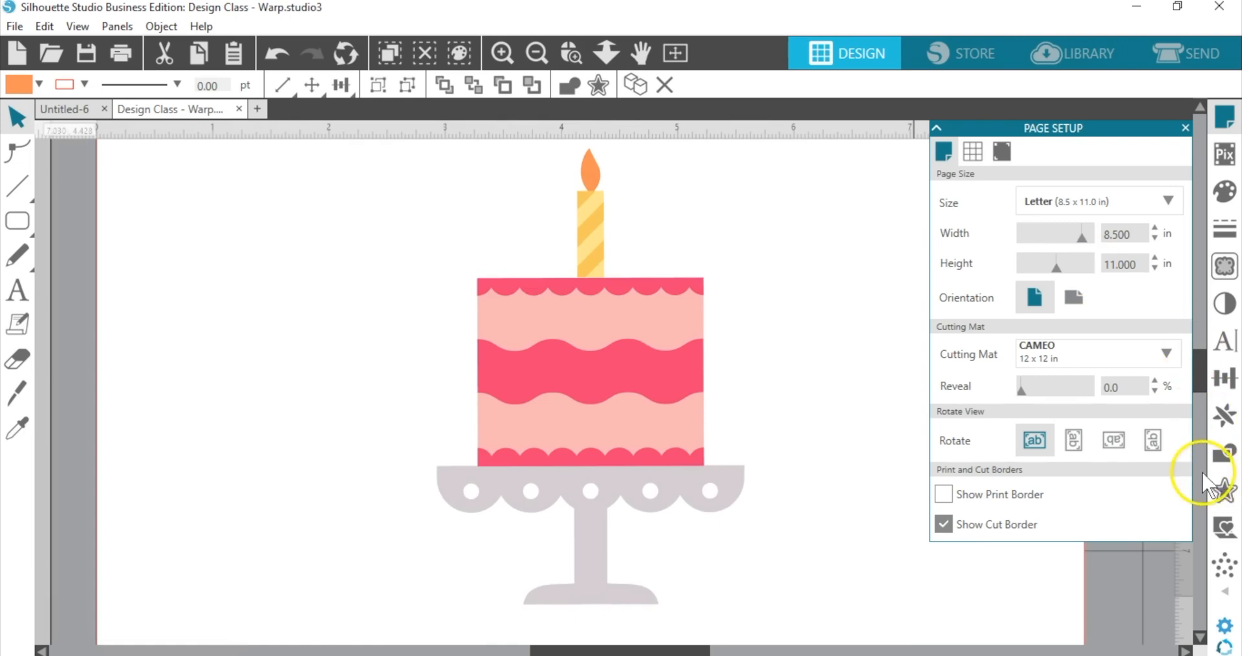
left_click(1227, 594)
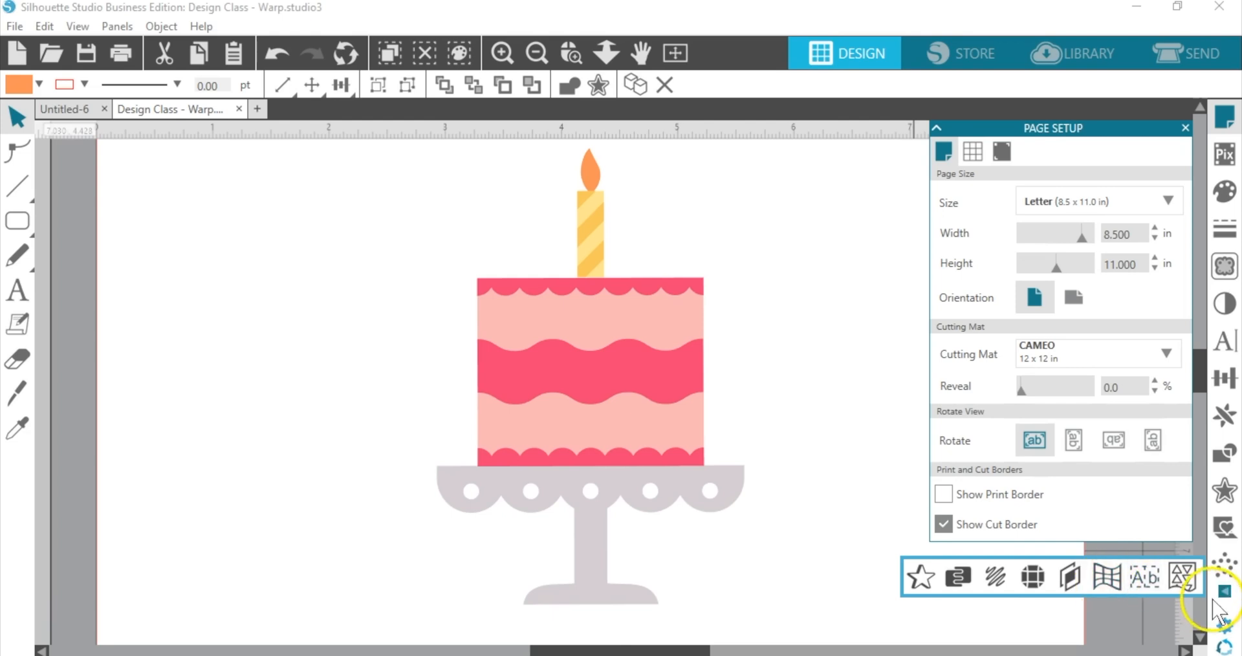
left_click(1107, 576)
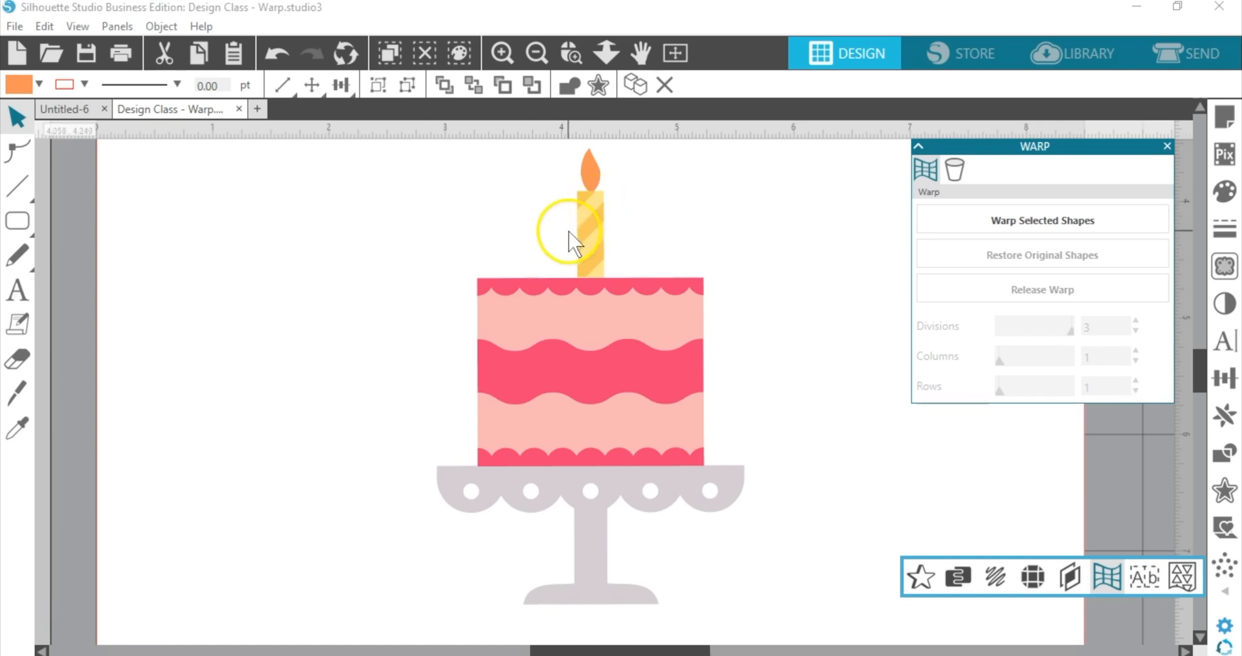
left_click(595, 233)
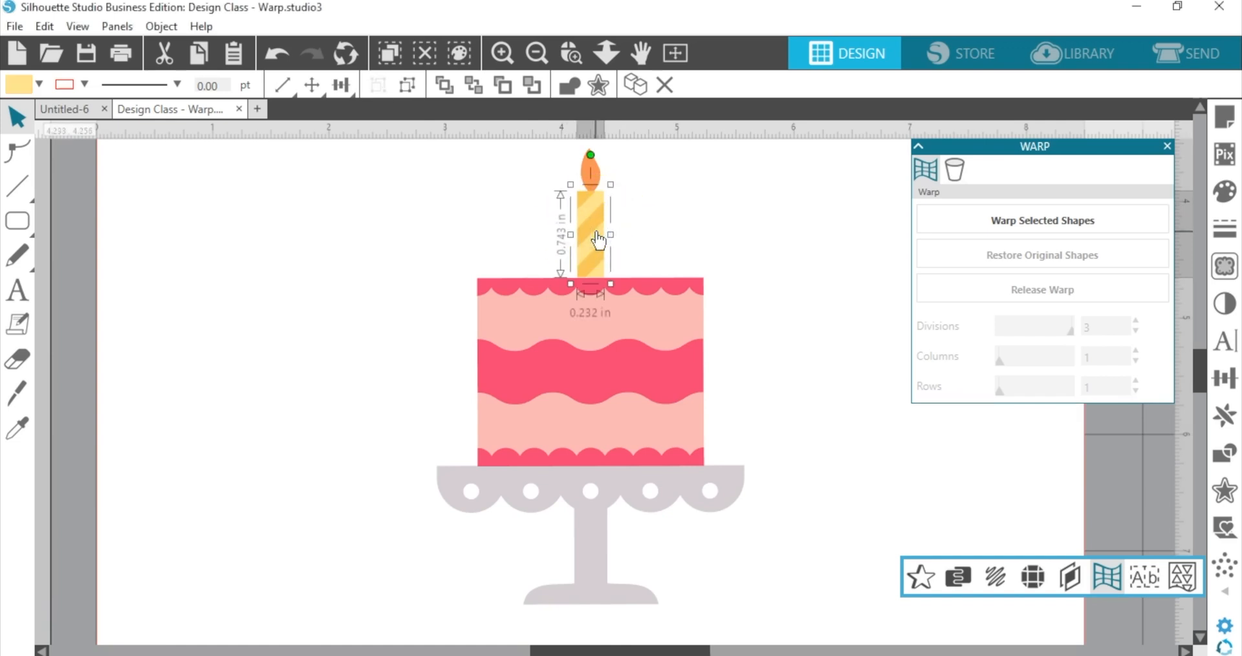
left_click(1072, 223)
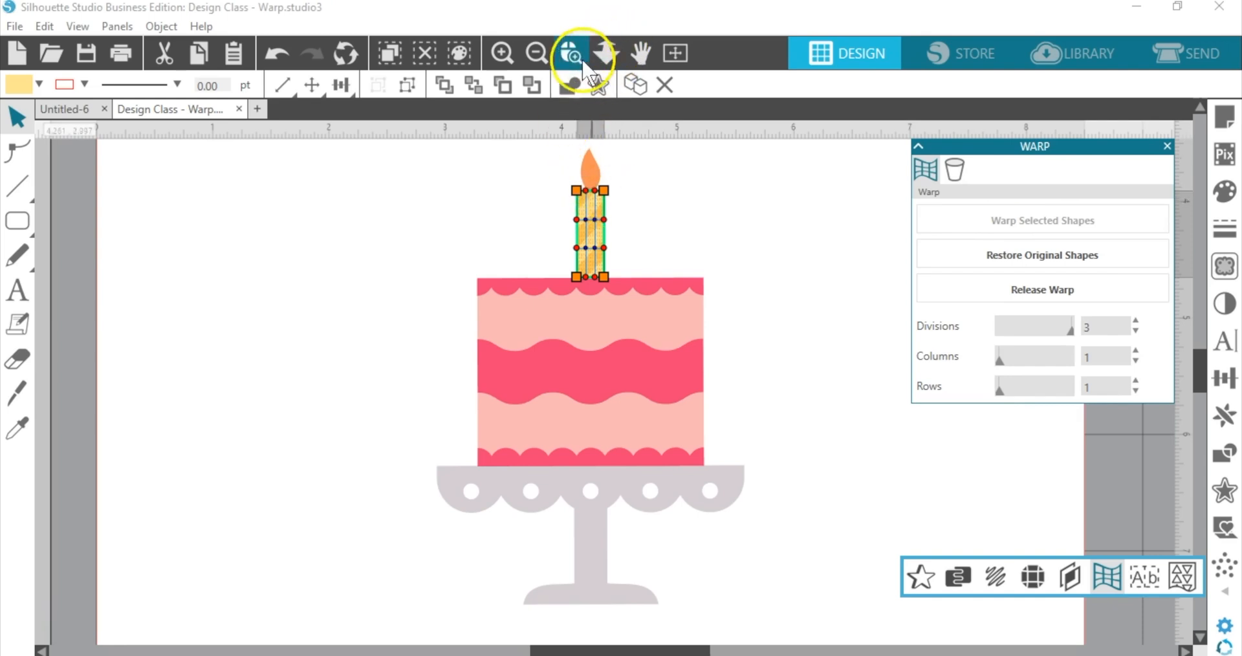
- Pull the candle's side warp handles inward to narrow its middle, and raise its upper-left corner slightly
left_click(608, 55)
left_click_drag(660, 181, 700, 289)
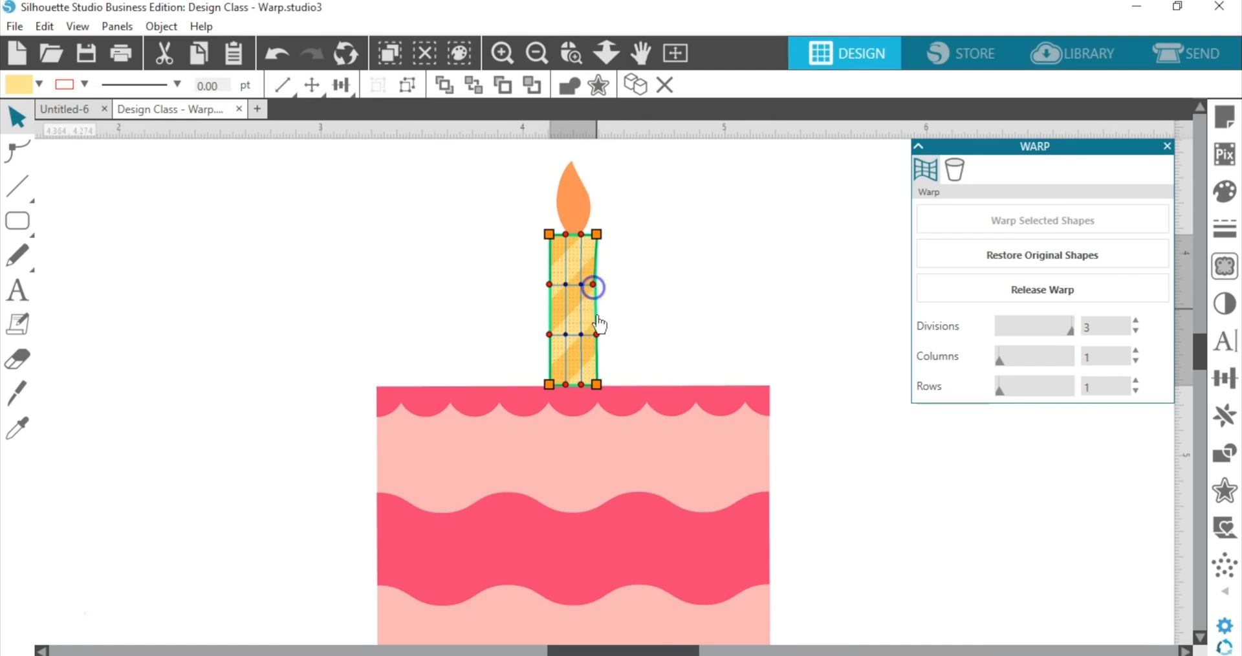
left_click_drag(596, 339, 593, 339)
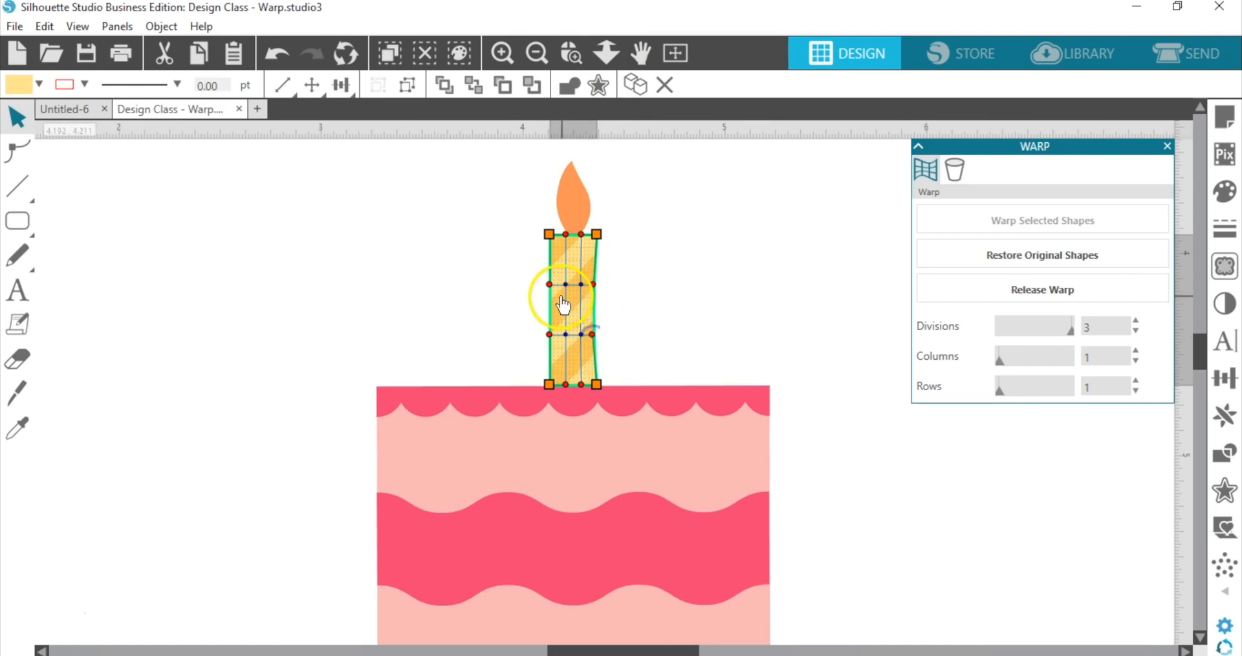
left_click_drag(550, 285, 560, 286)
left_click_drag(549, 335, 557, 336)
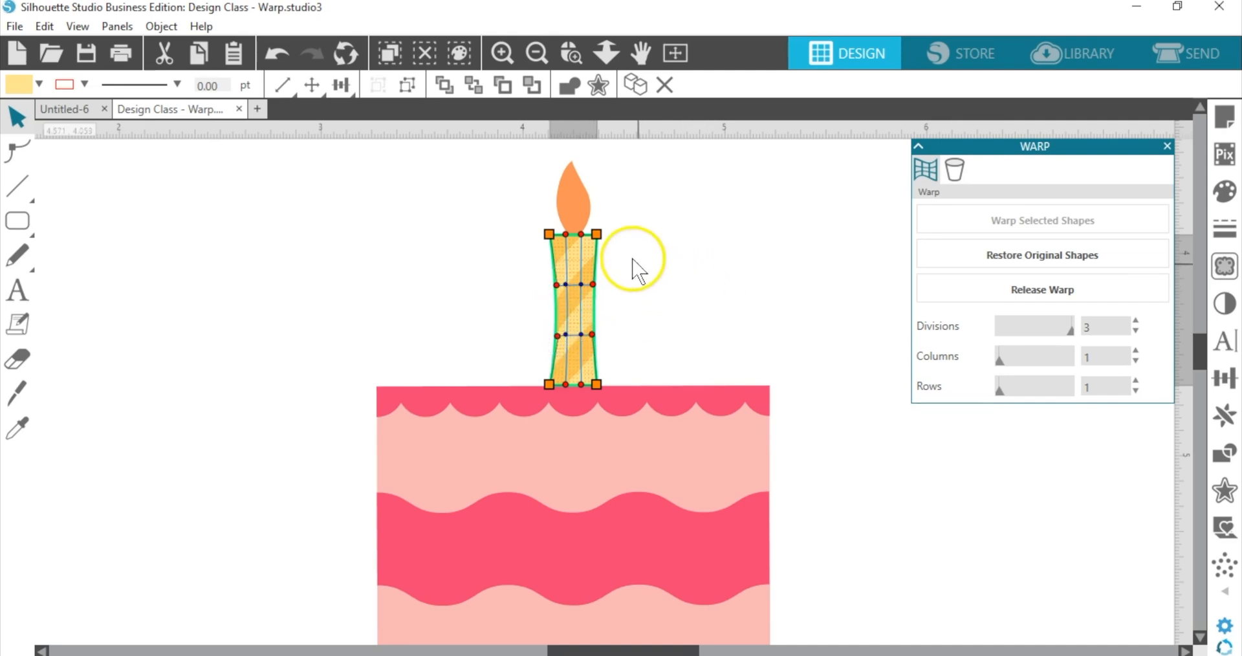
left_click_drag(549, 235, 549, 225)
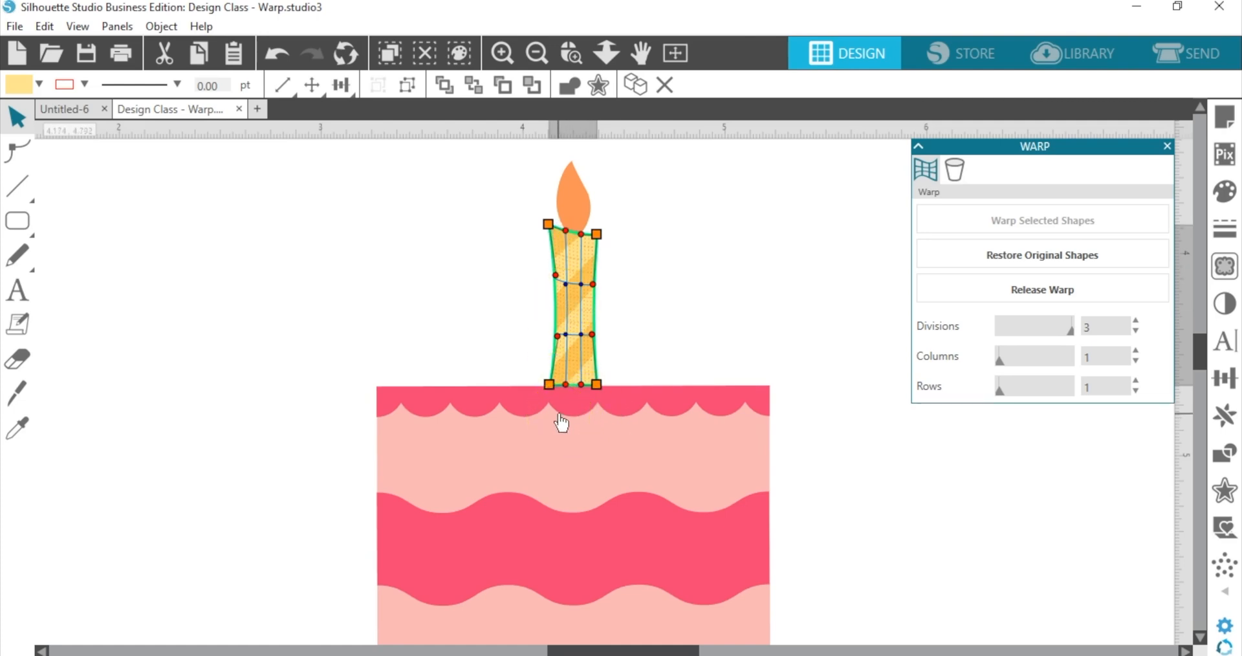
- Apply a warp mesh to the pink cake body and pull its two upper corners outward to widen the top
scroll(809, 343, "down", 3)
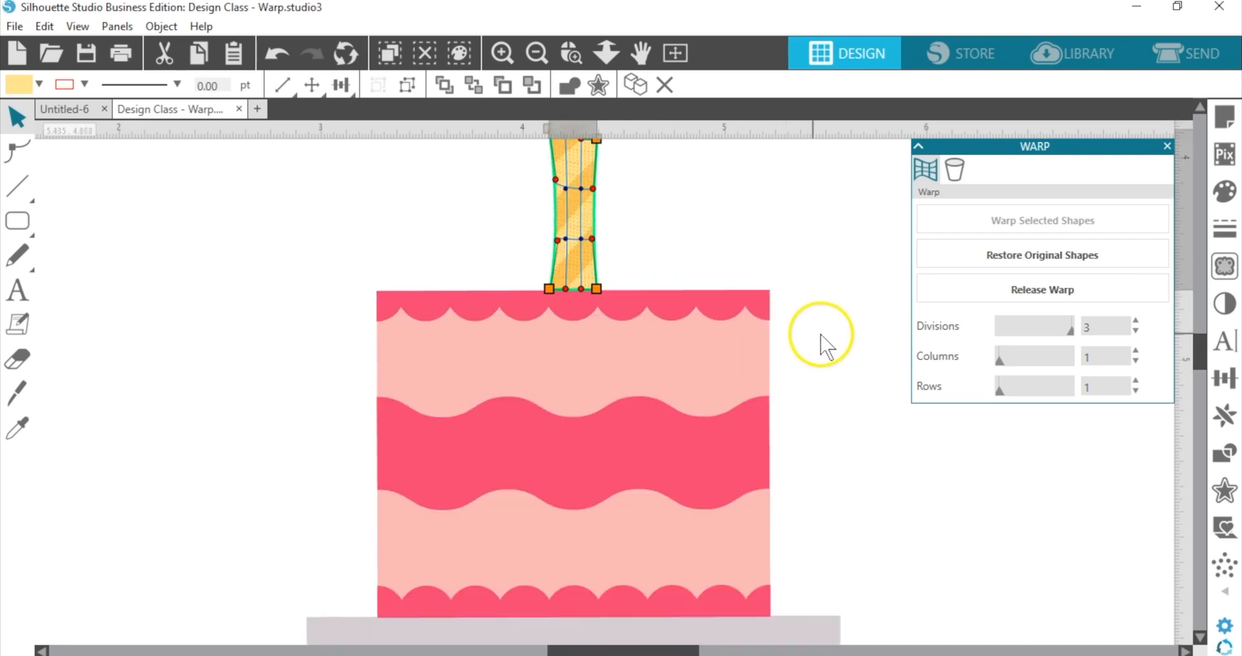
scroll(819, 342, "down", 2)
left_click(655, 353)
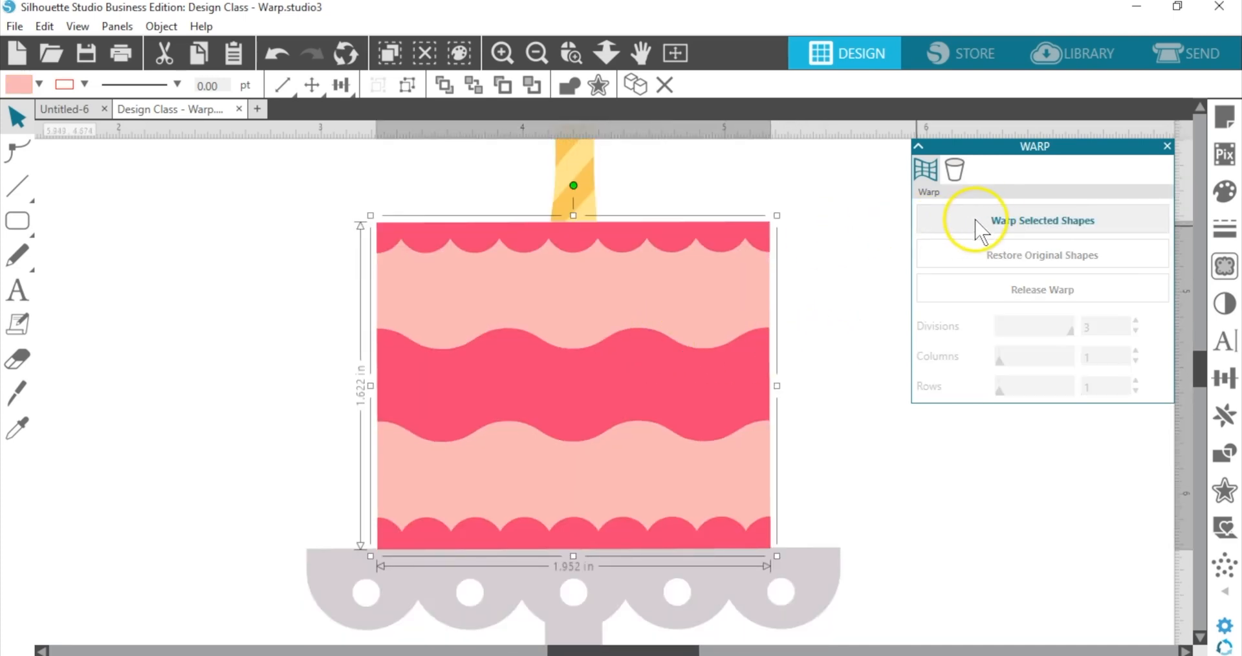
left_click(969, 230)
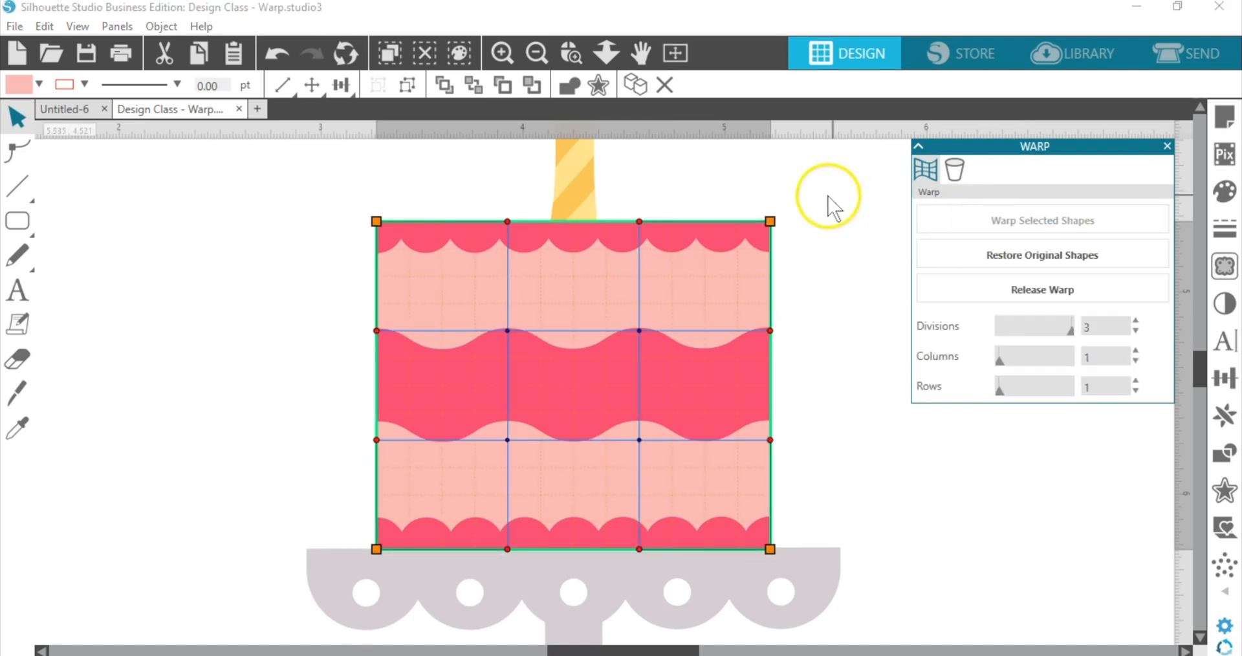
left_click_drag(770, 221, 803, 221)
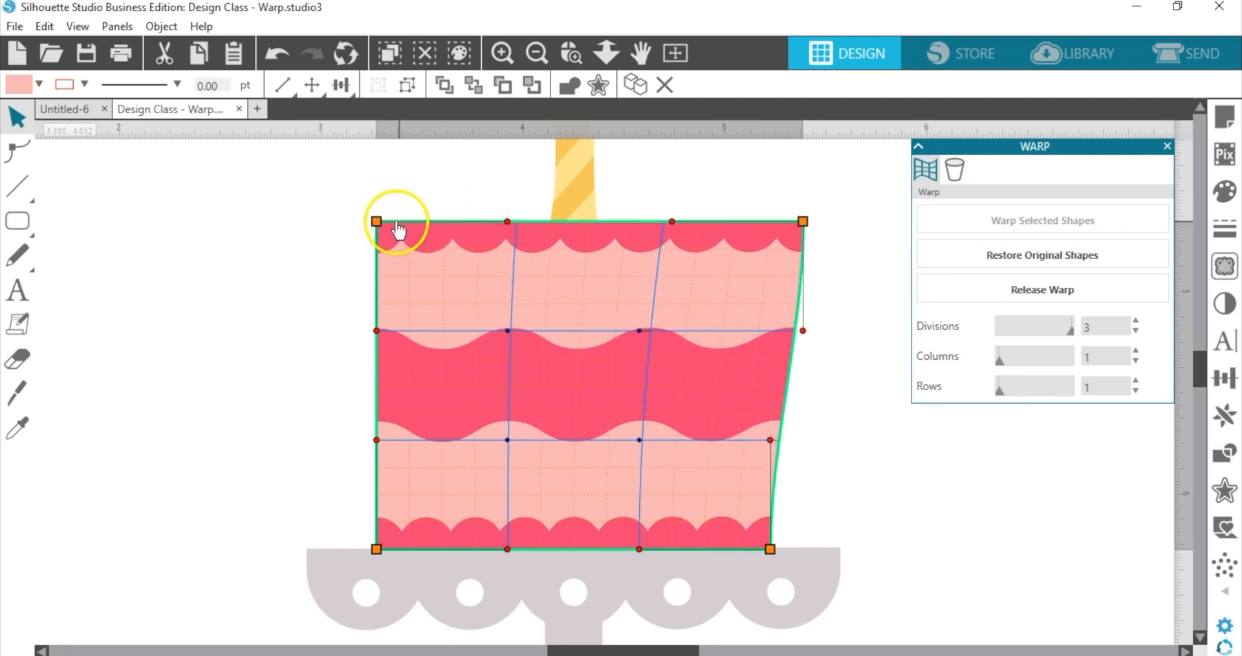
left_click_drag(376, 222, 352, 221)
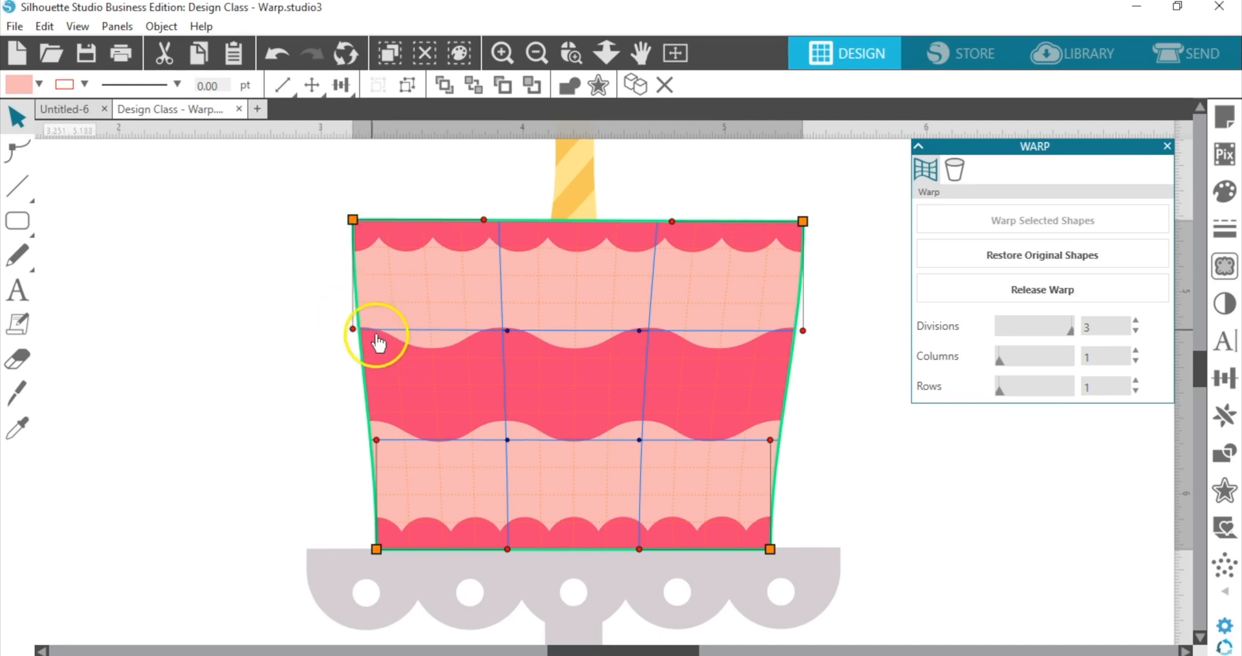
- Round the cake body by pulling its lower side handles and upper corners outward and bowing its top edge slightly upward
left_click_drag(377, 440, 352, 440)
left_click_drag(770, 440, 792, 442)
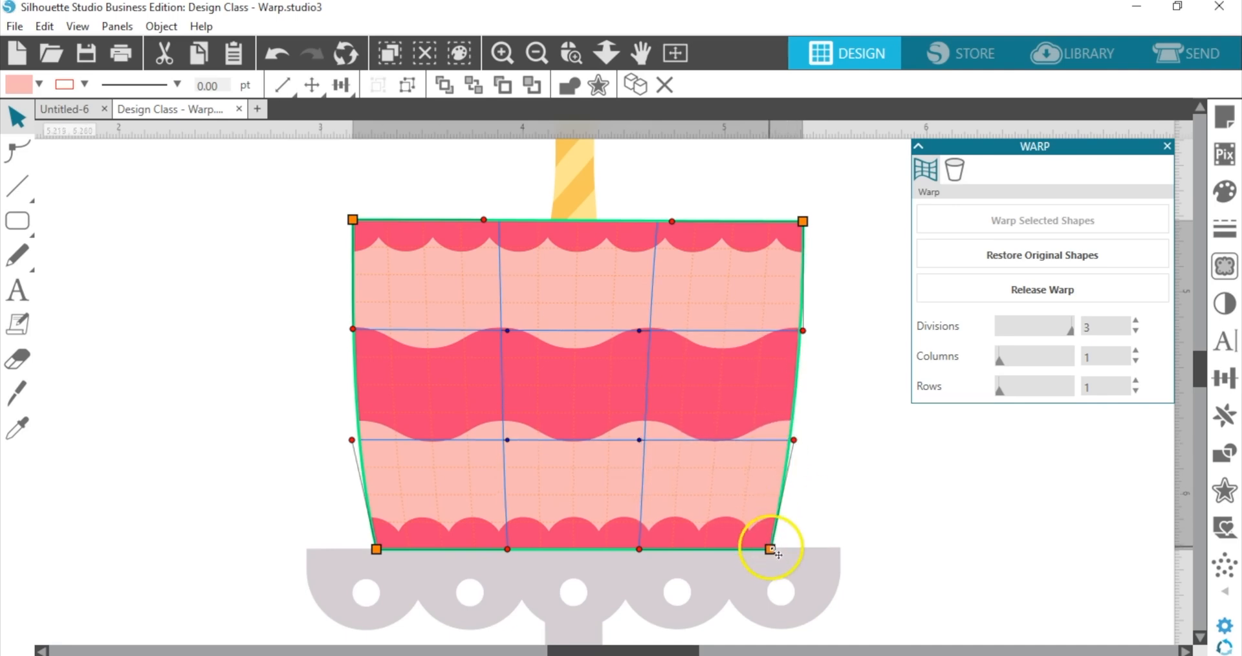
left_click_drag(803, 221, 812, 221)
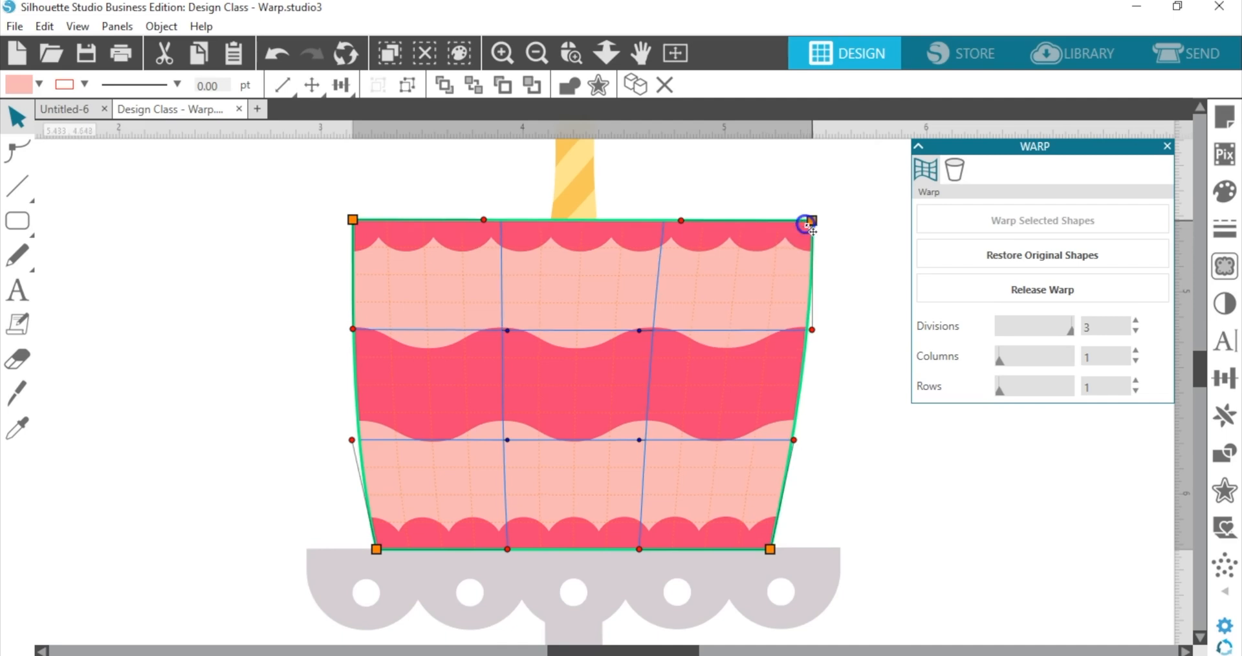
left_click_drag(352, 220, 343, 222)
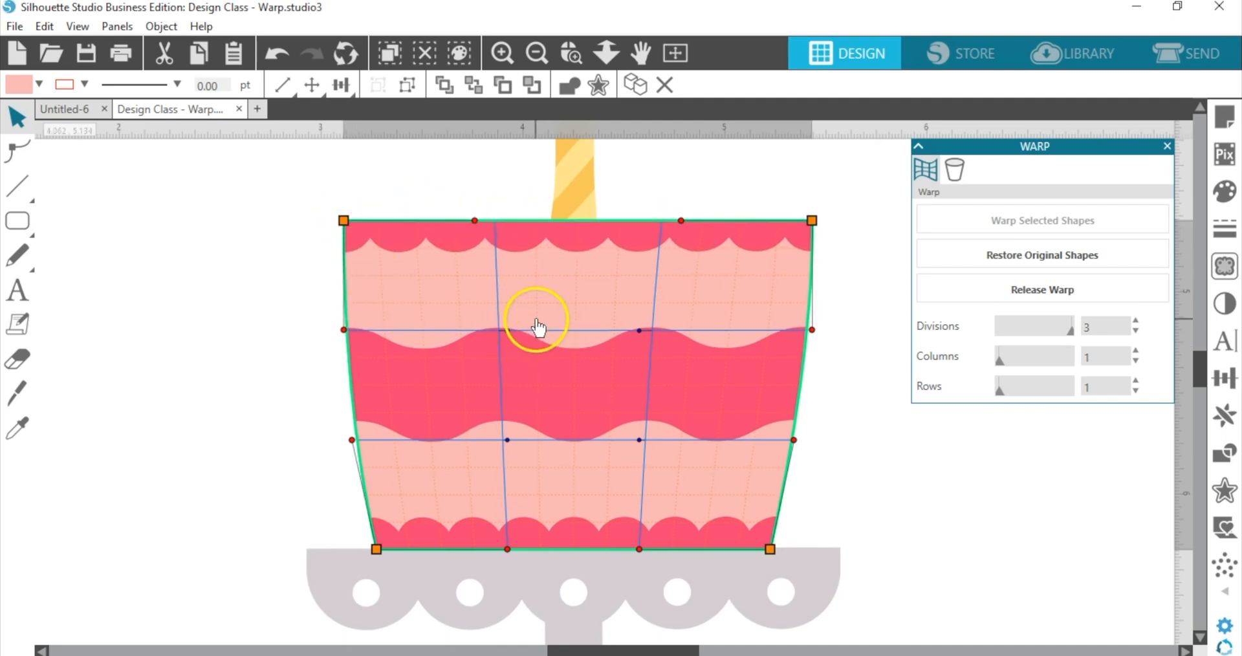
left_click_drag(476, 223, 475, 218)
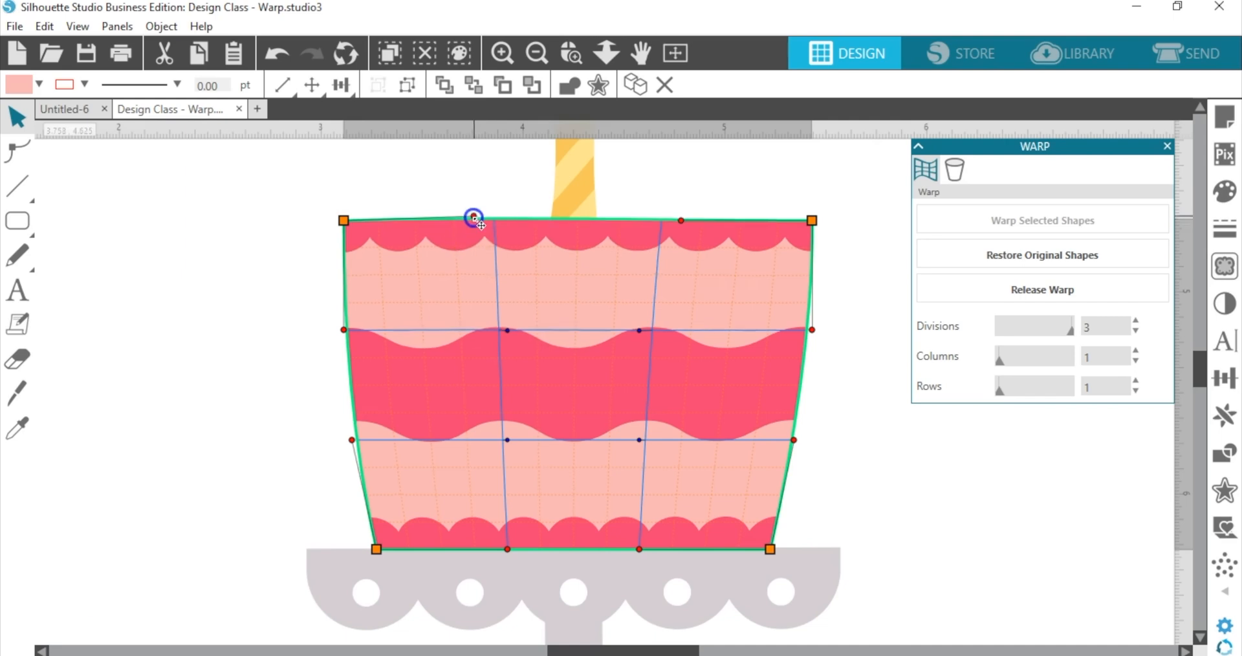
left_click_drag(682, 222, 682, 216)
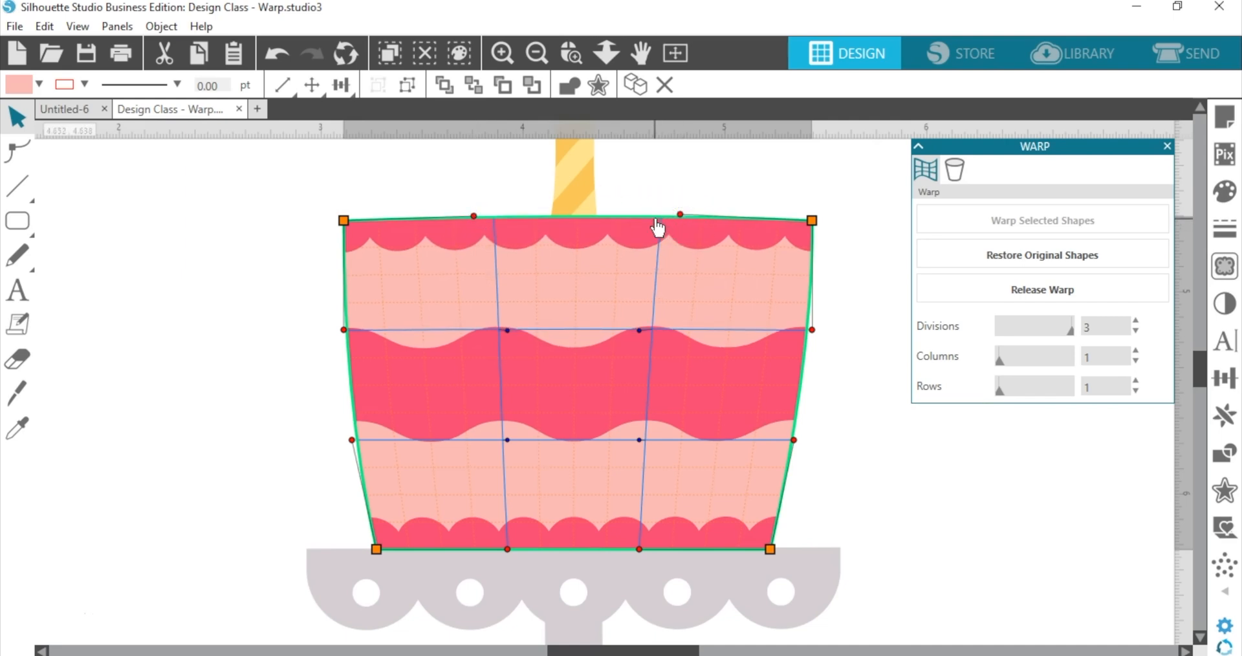
- Apply a warp mesh to the grey cake stand and divide it into 2 columns
scroll(860, 414, "down", 2)
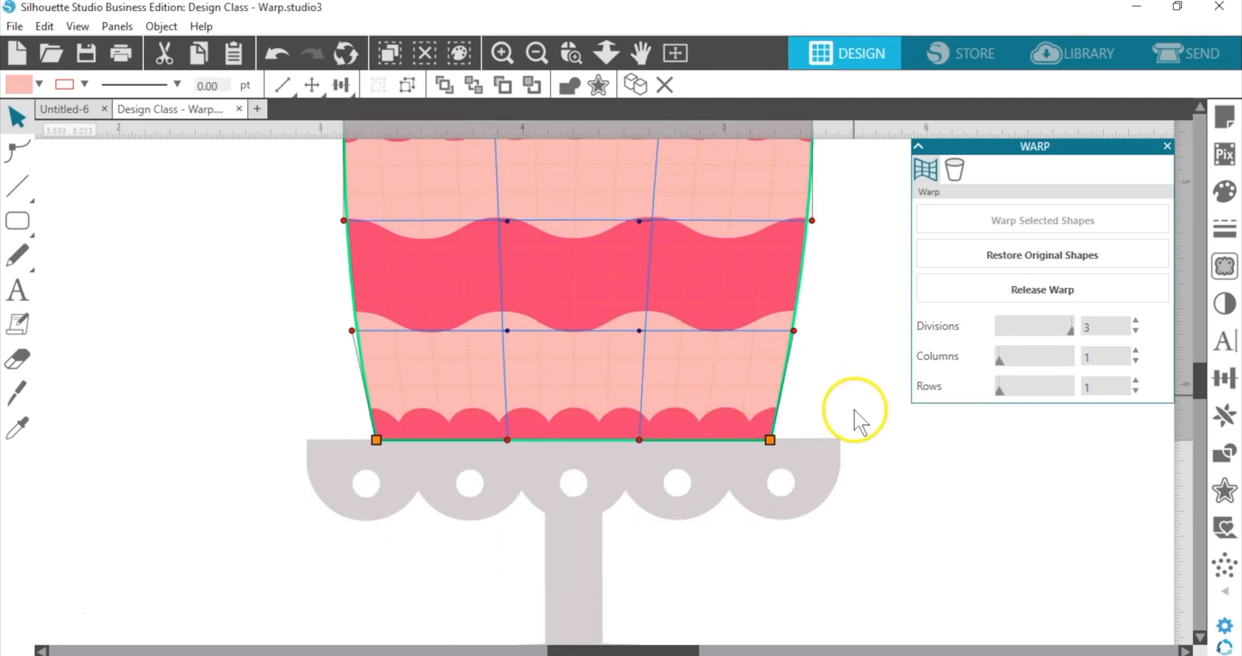
scroll(861, 421, "down", 2)
left_click(617, 406)
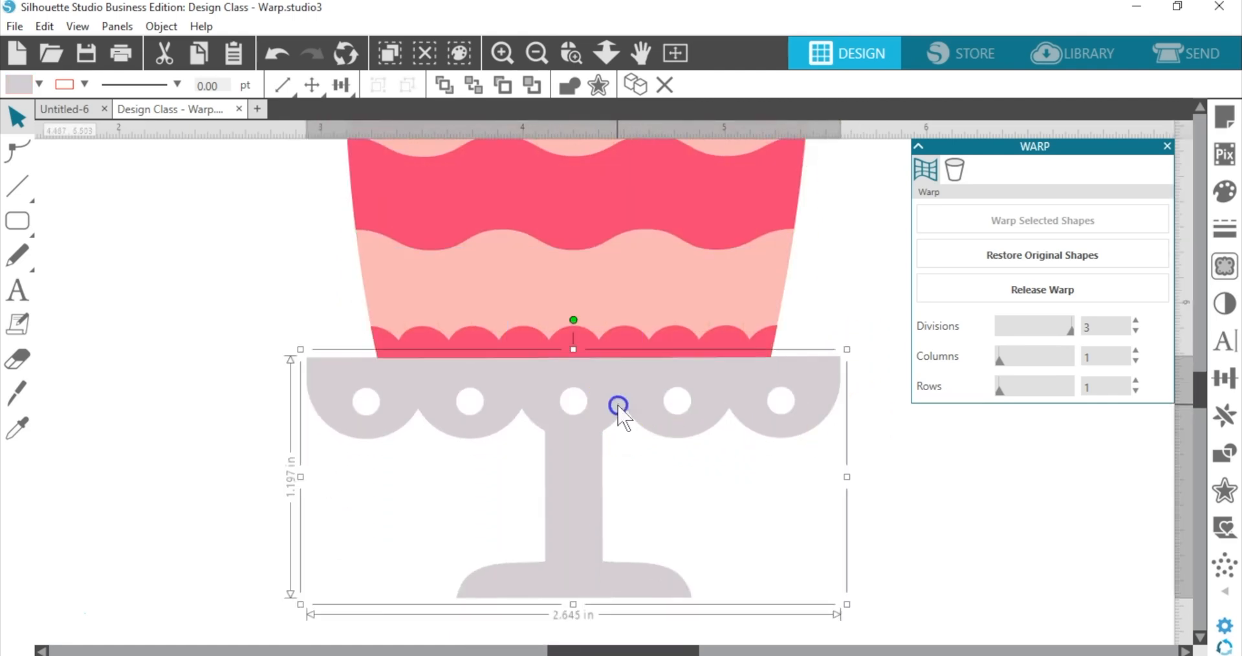
left_click(951, 215)
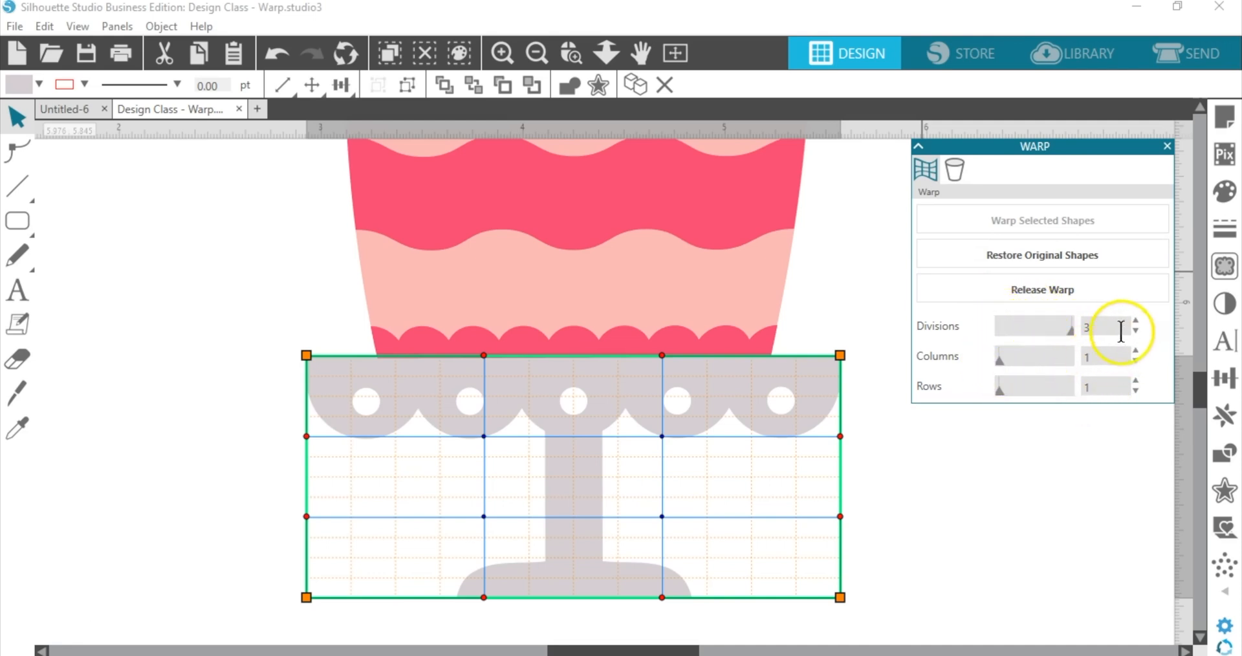
left_click(1136, 351)
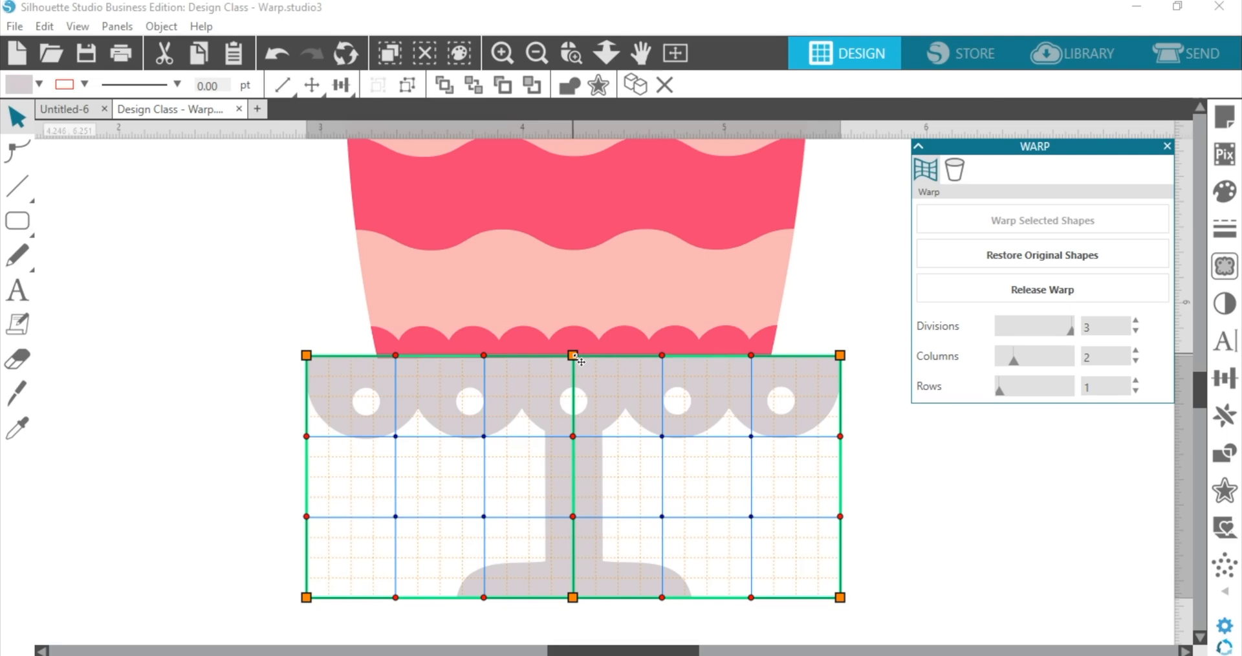
- Bend the stand's stem into an S-curve by pulling its upper centre handle right and lower one left, and raise the mesh's upper corners slightly
left_click_drag(573, 436, 605, 436)
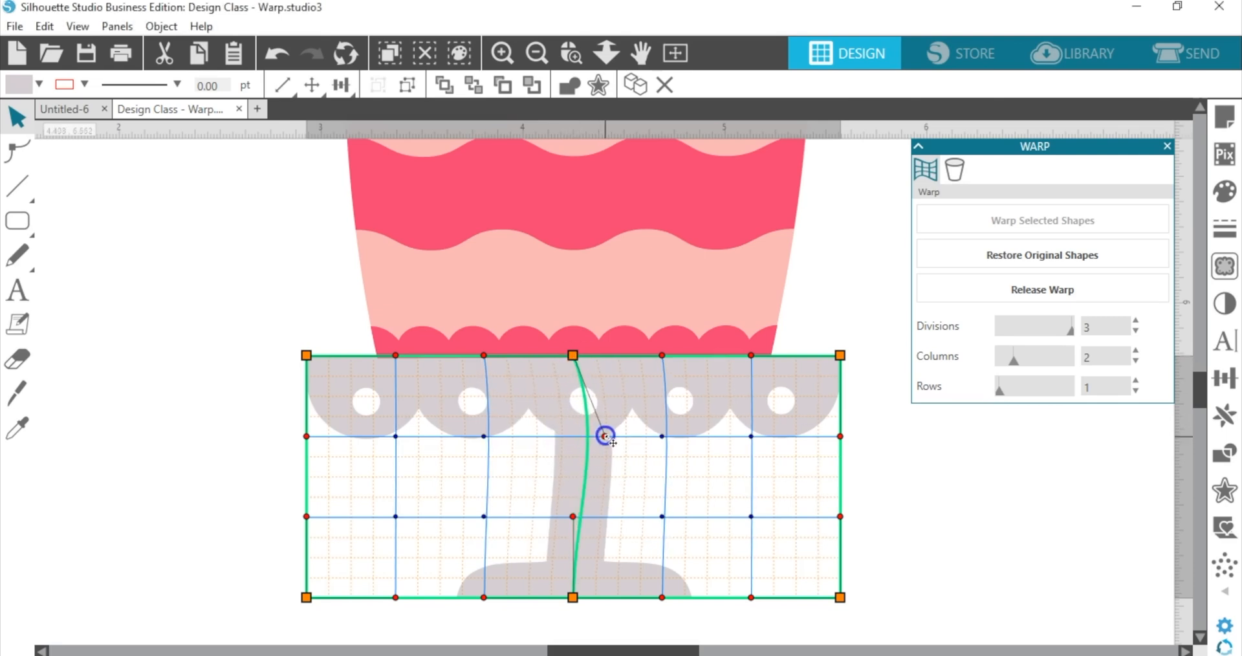
left_click_drag(574, 516, 541, 517)
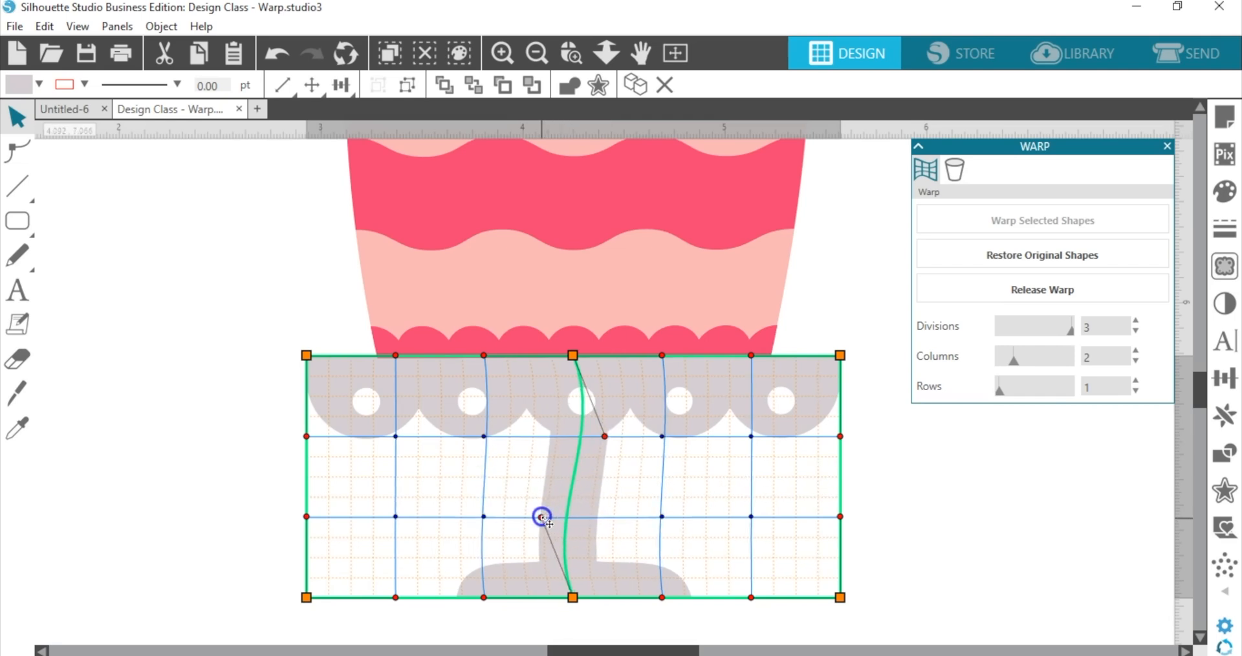
left_click_drag(840, 355, 841, 354)
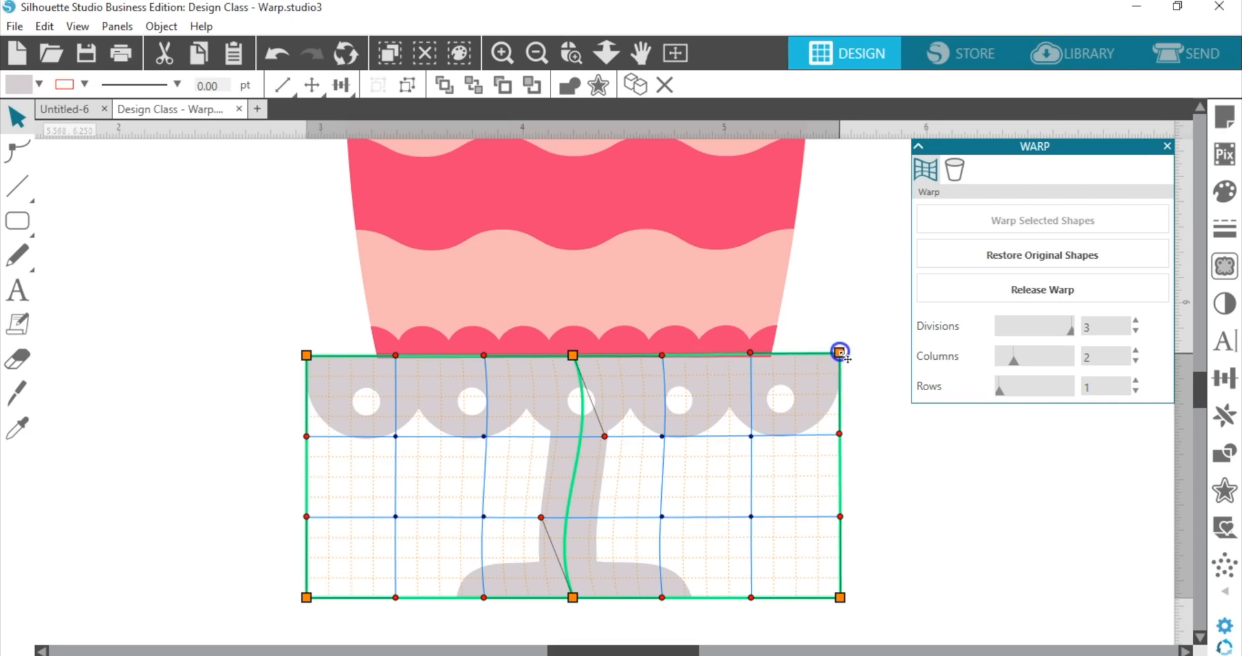
left_click_drag(306, 355, 306, 353)
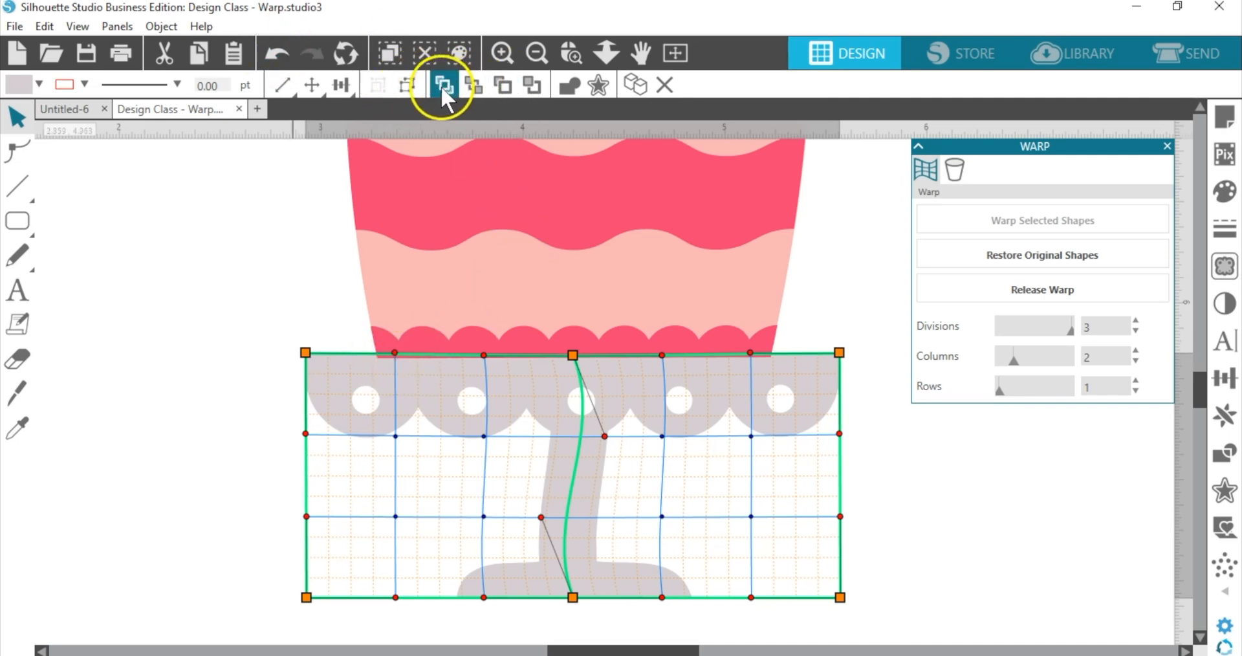
scroll(804, 208, "up", 1)
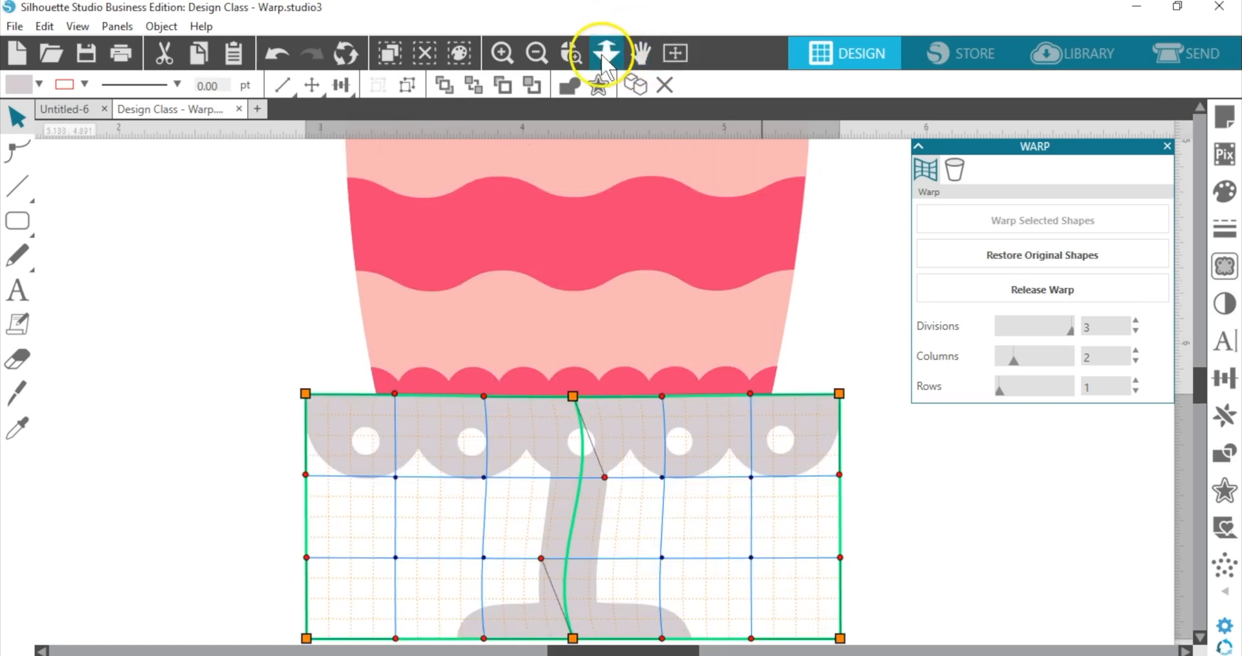
left_click(605, 58)
left_click_drag(793, 283, 815, 207)
scroll(832, 263, "up", 2)
left_click(607, 53)
left_click_drag(763, 216, 788, 239)
scroll(789, 238, "up", 1)
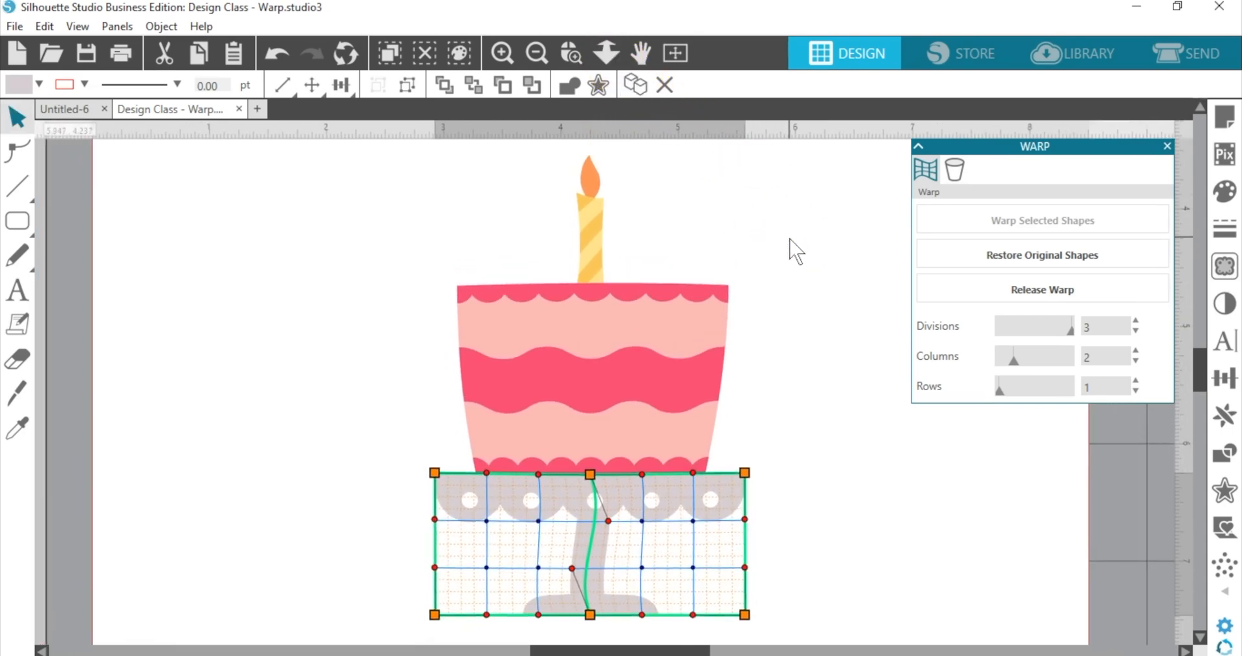
left_click(796, 252)
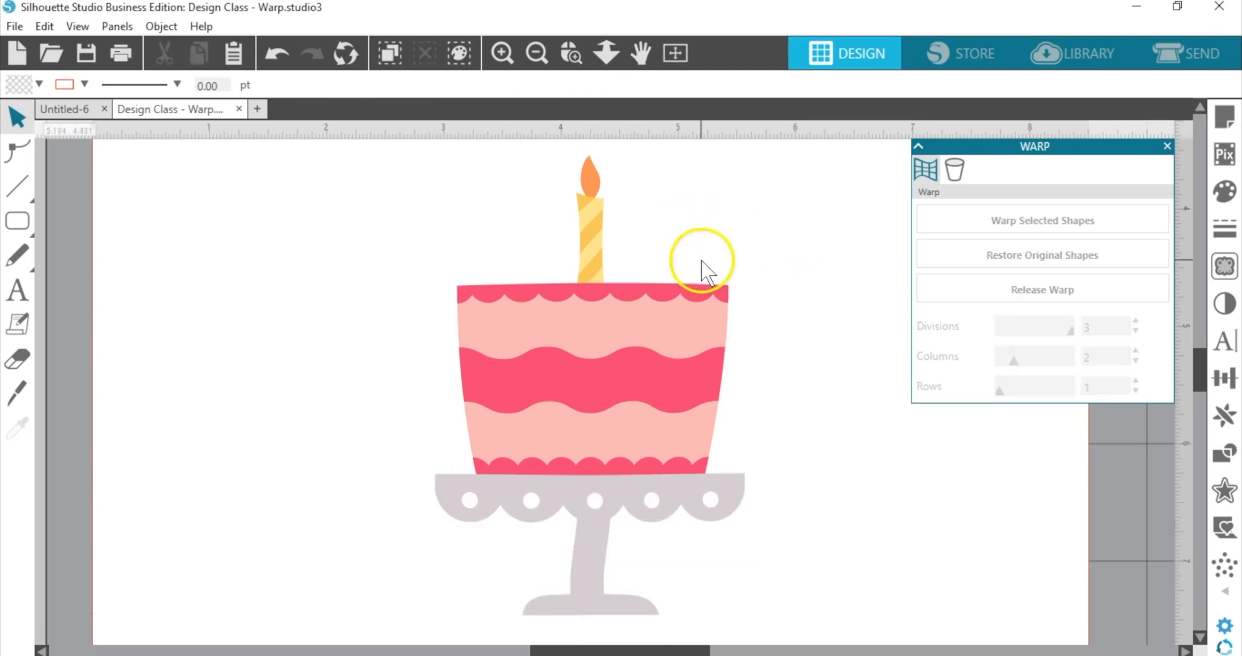
- Rotate the striped candle slightly counterclockwise so its top leans left on the cake
left_click(678, 323)
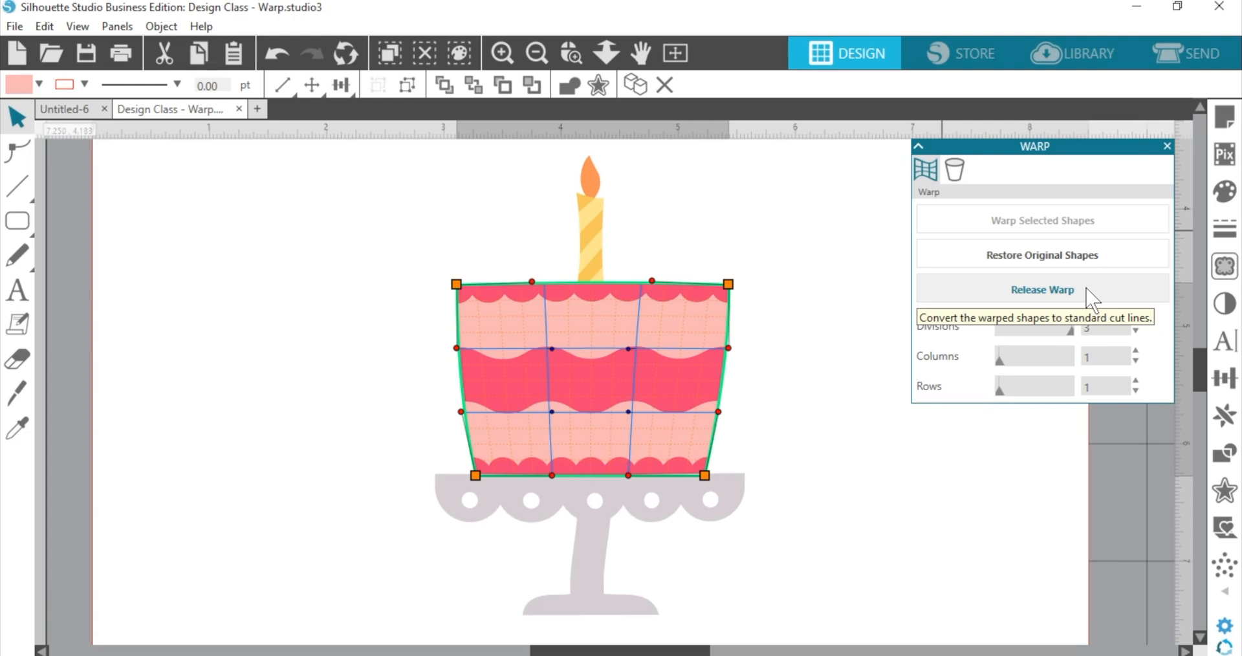
left_click(598, 228)
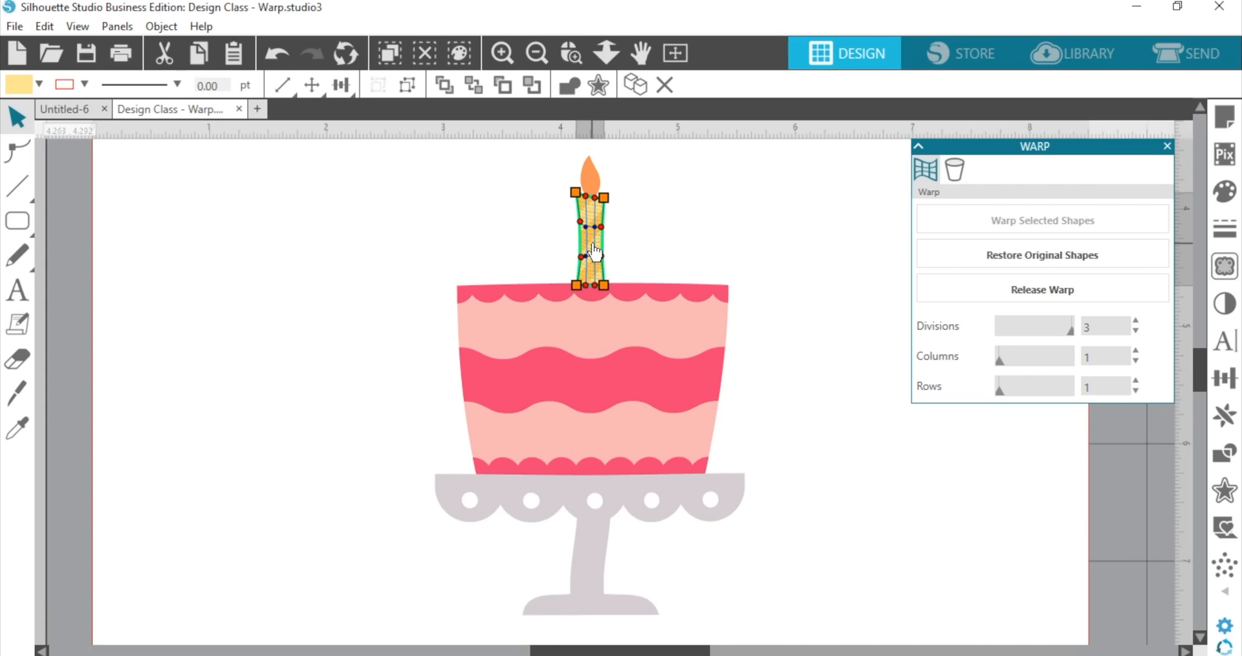
left_click(593, 250)
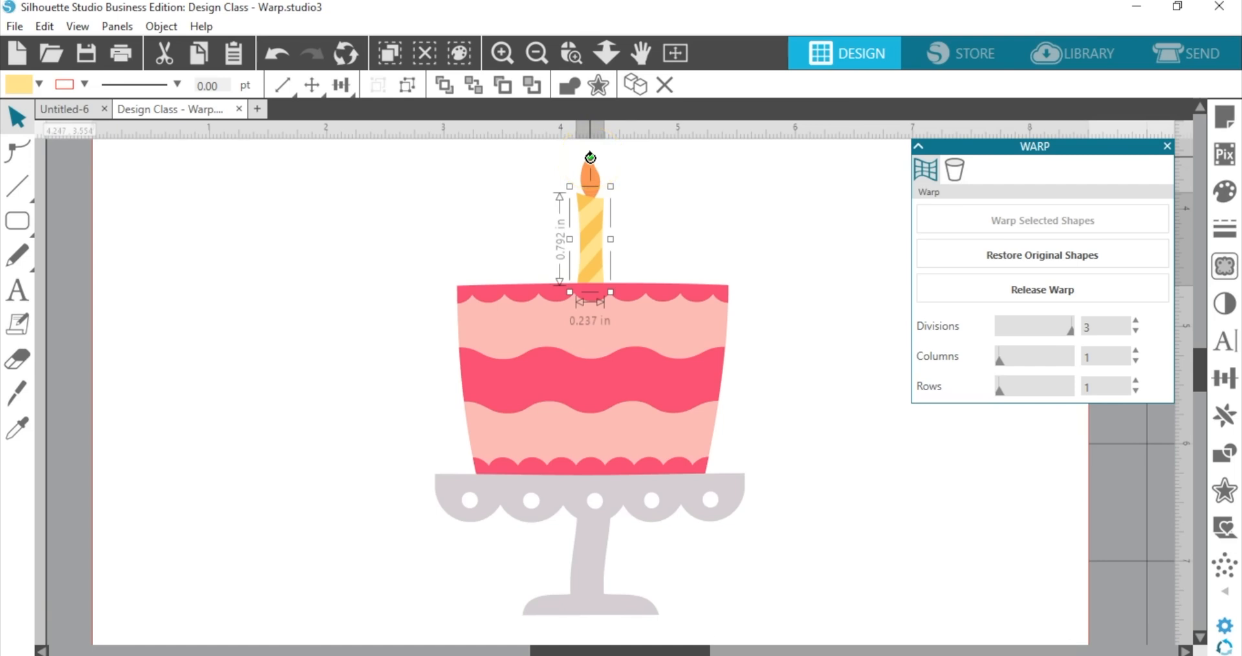
left_click_drag(592, 157, 587, 157)
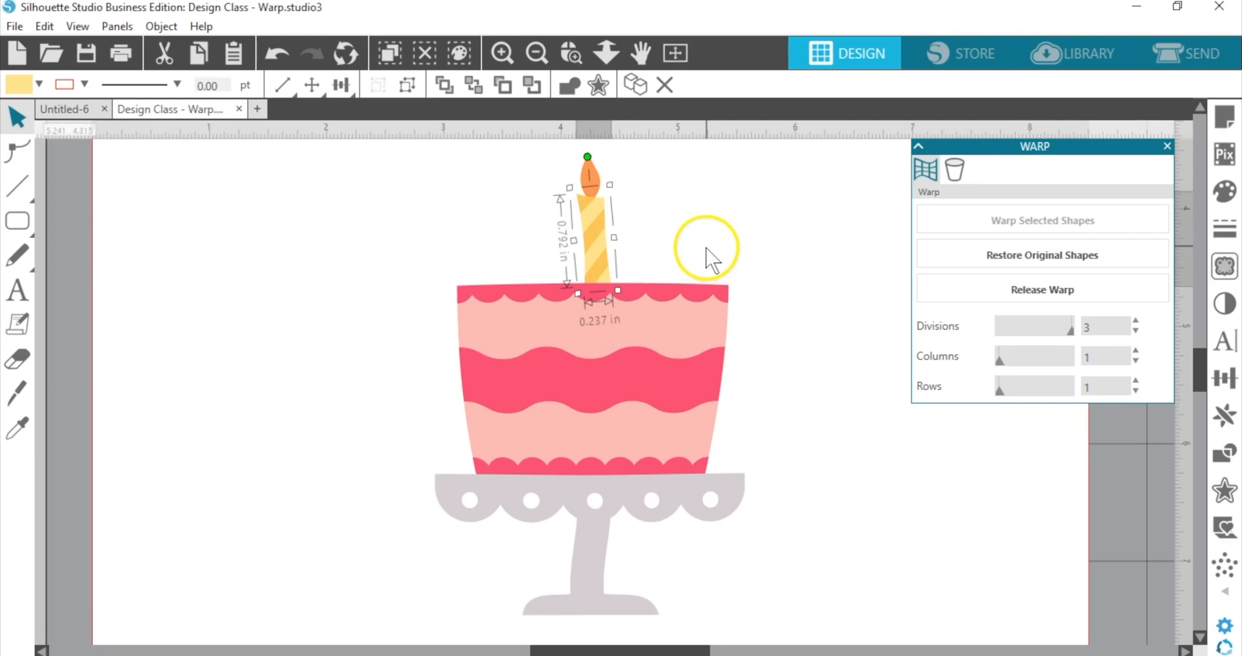
left_click(674, 217)
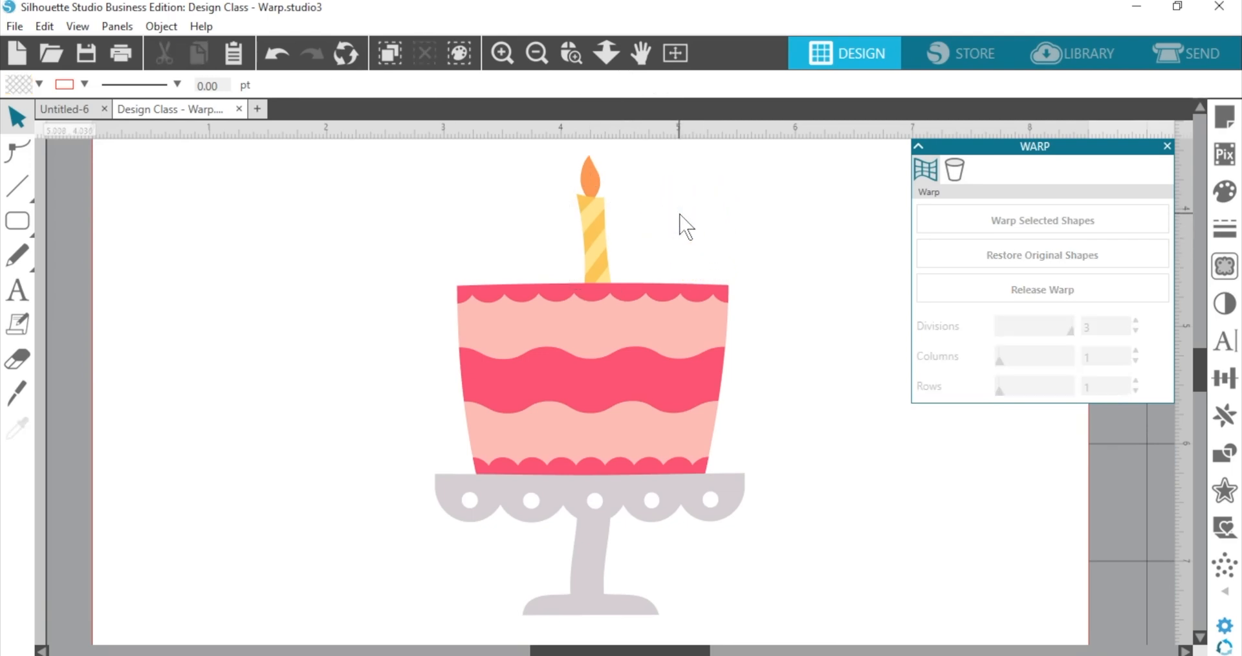
- Move the original unwarped cake design onto the page beside the warped cake and close the Warp settings
scroll(686, 226, "down", 1)
left_click(608, 49)
left_click_drag(762, 235, 757, 125)
left_click_drag(260, 229, 160, 450)
left_click_drag(136, 495, 395, 499)
left_click(528, 53)
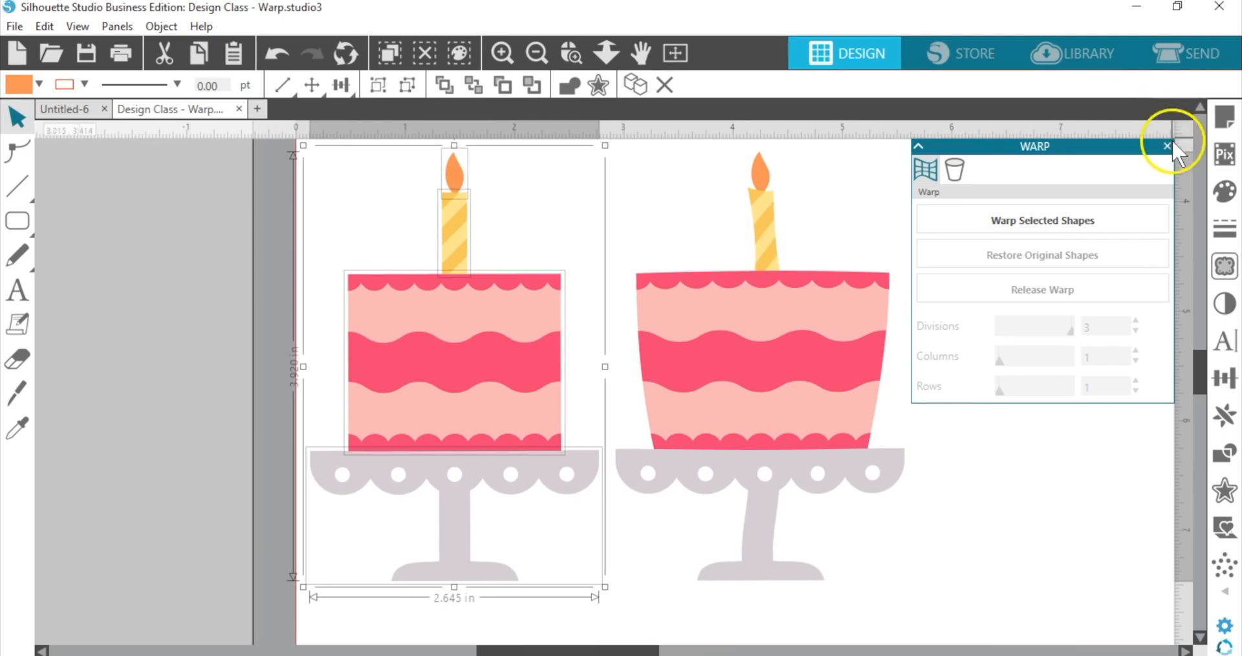
left_click(1164, 147)
left_click(919, 223)
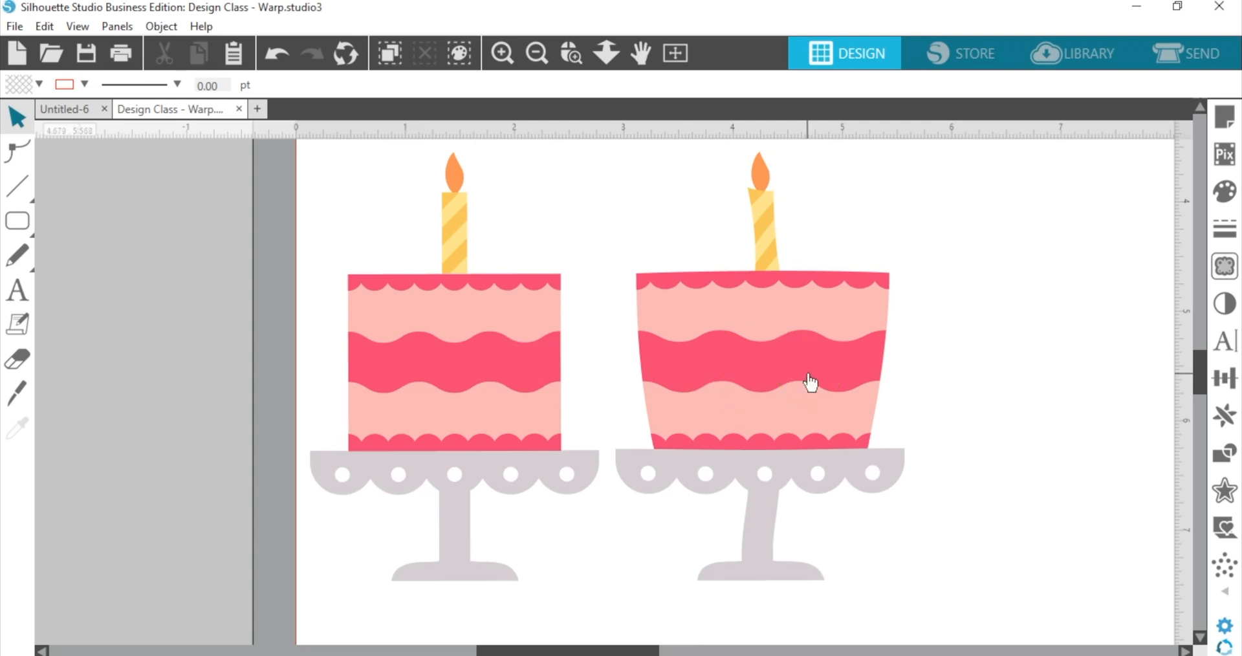
left_click(676, 53)
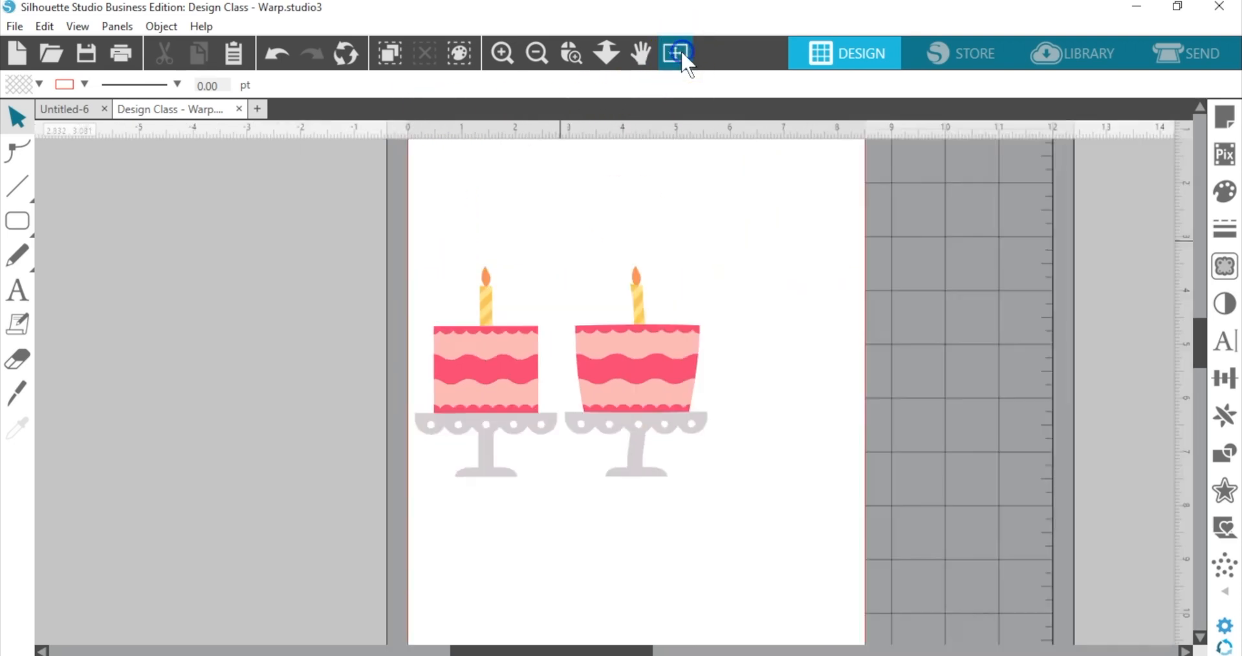
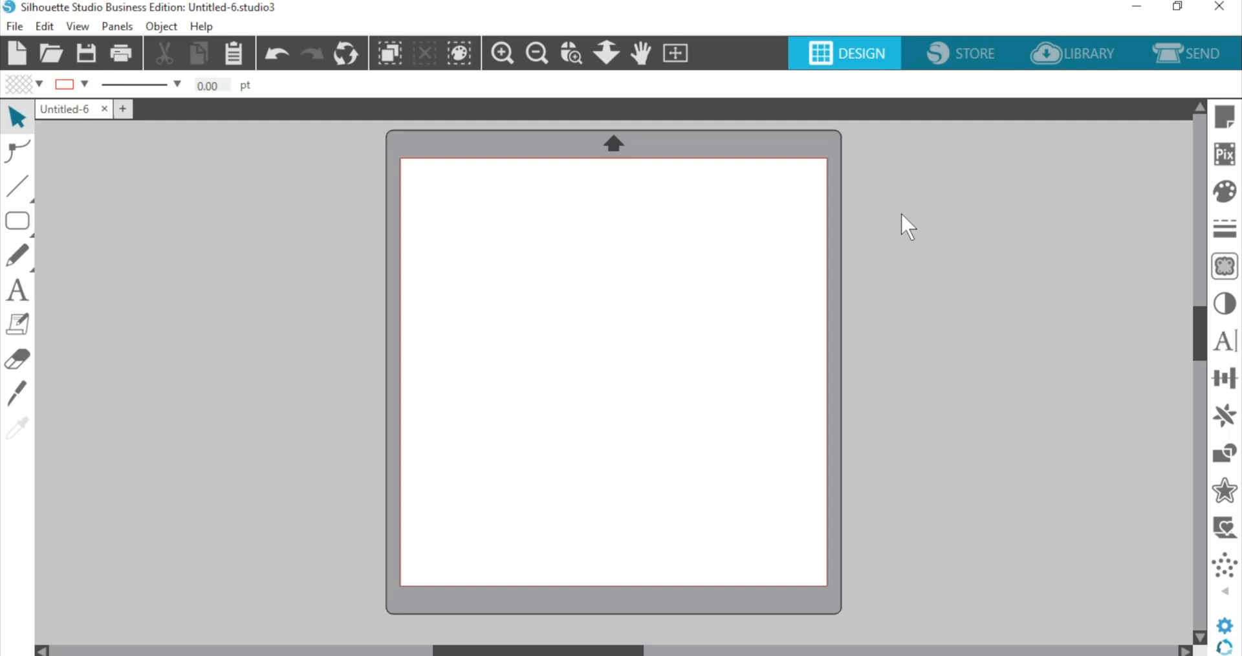
- Add two separate text objects on the blank page, "Stay" with "cool" below it
left_click(17, 291)
left_click(447, 231)
type("Stay")
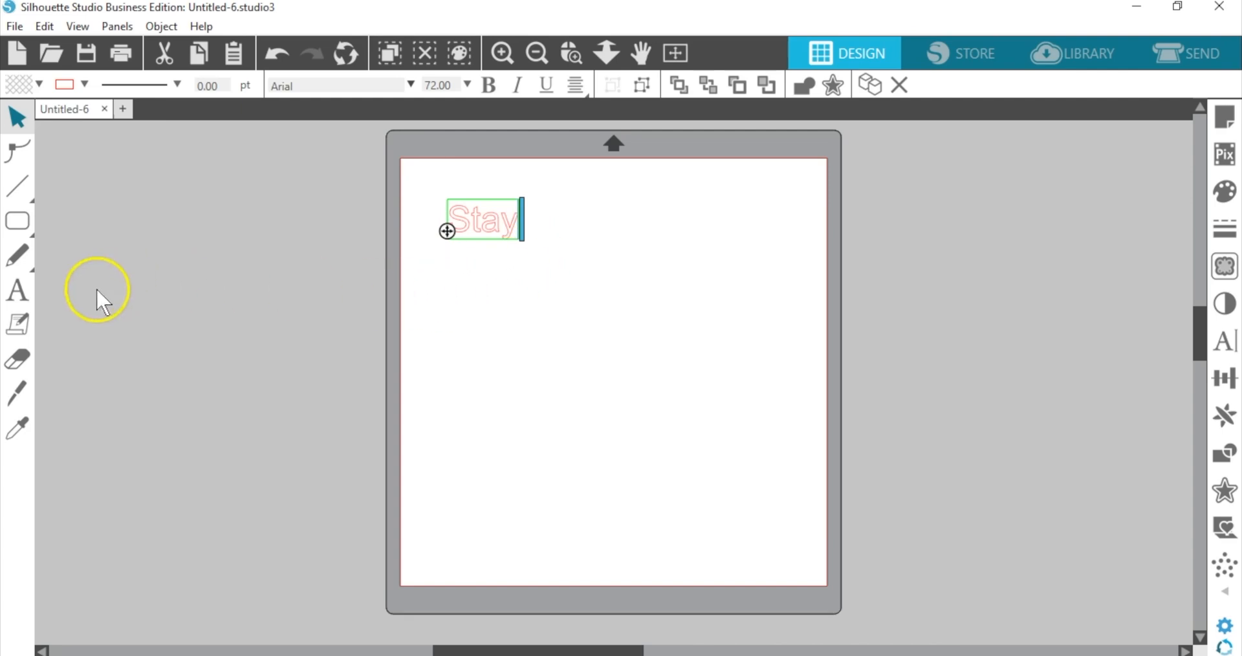
left_click(20, 302)
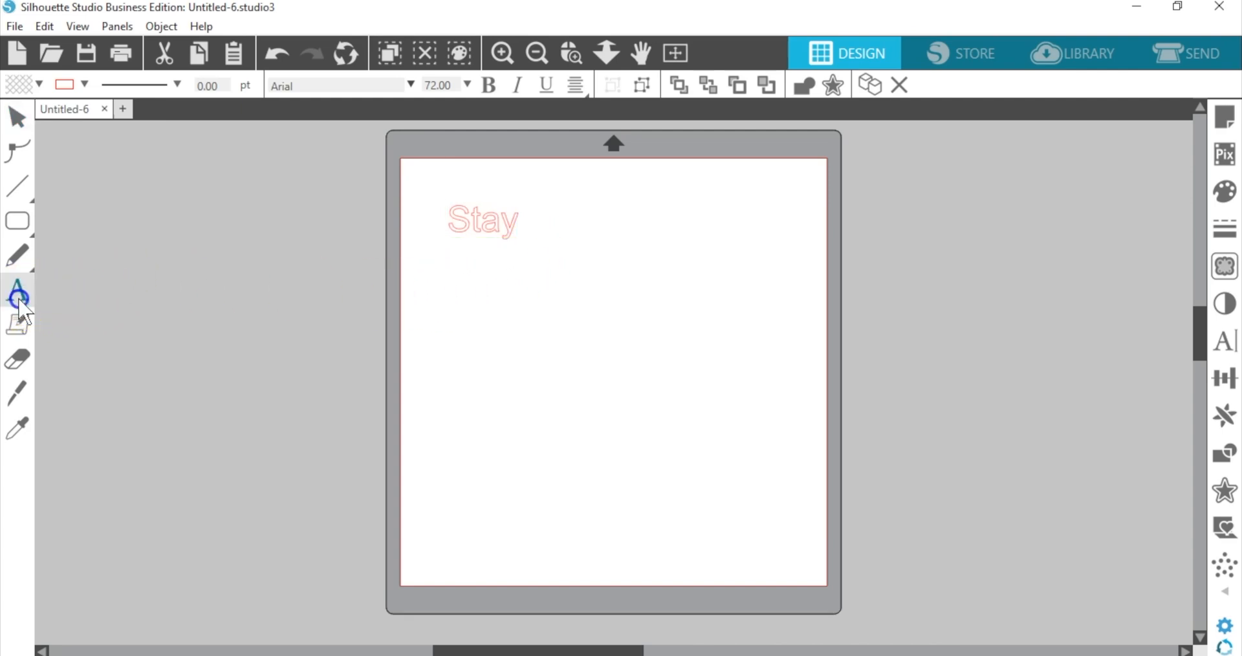
left_click(451, 289)
key("Escape")
type("cool")
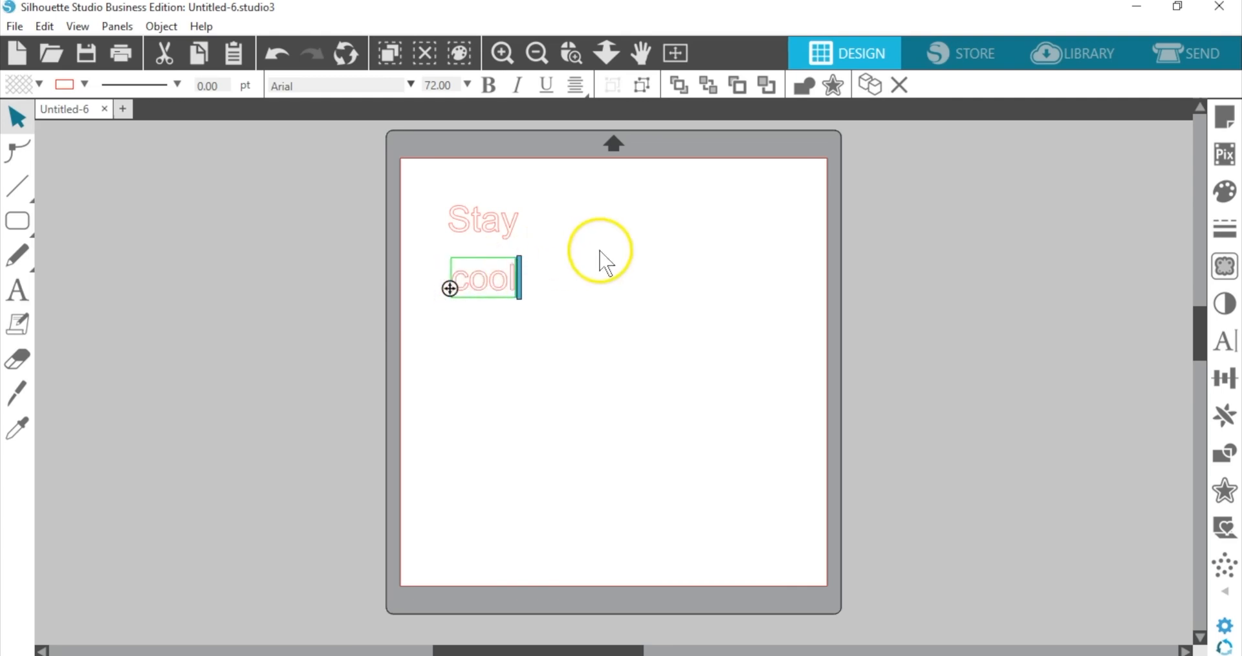
- Set the font of the "Stay" text to Amastery Script
left_click(1224, 343)
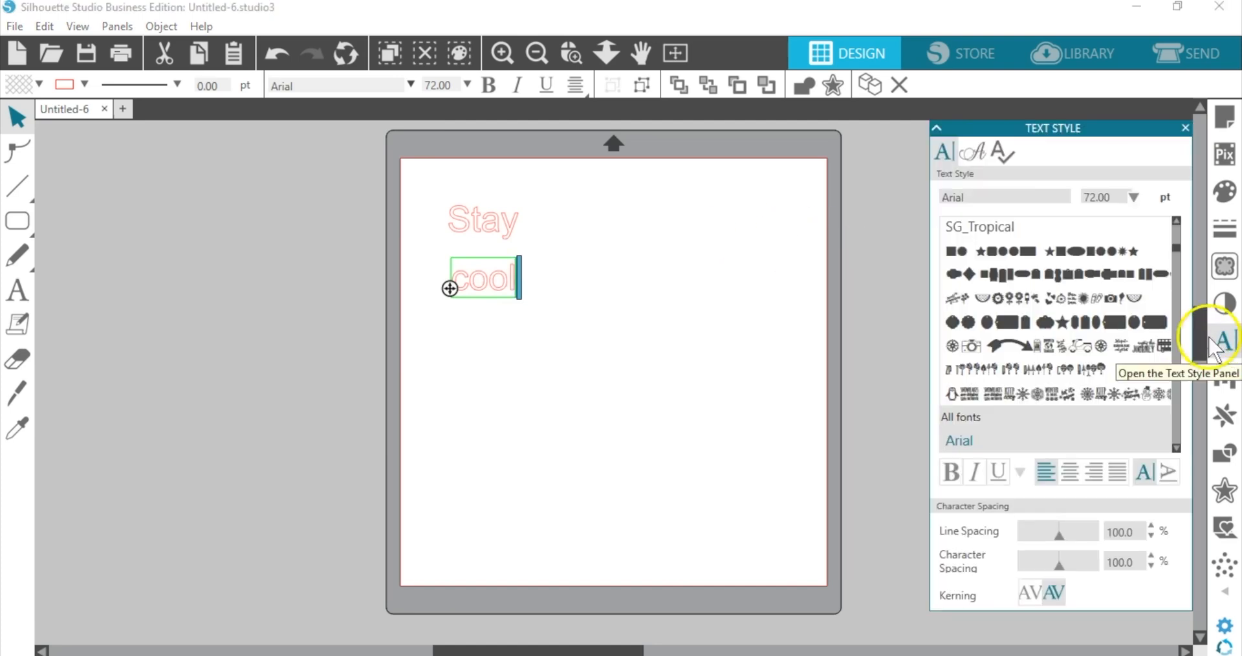
left_click(474, 222)
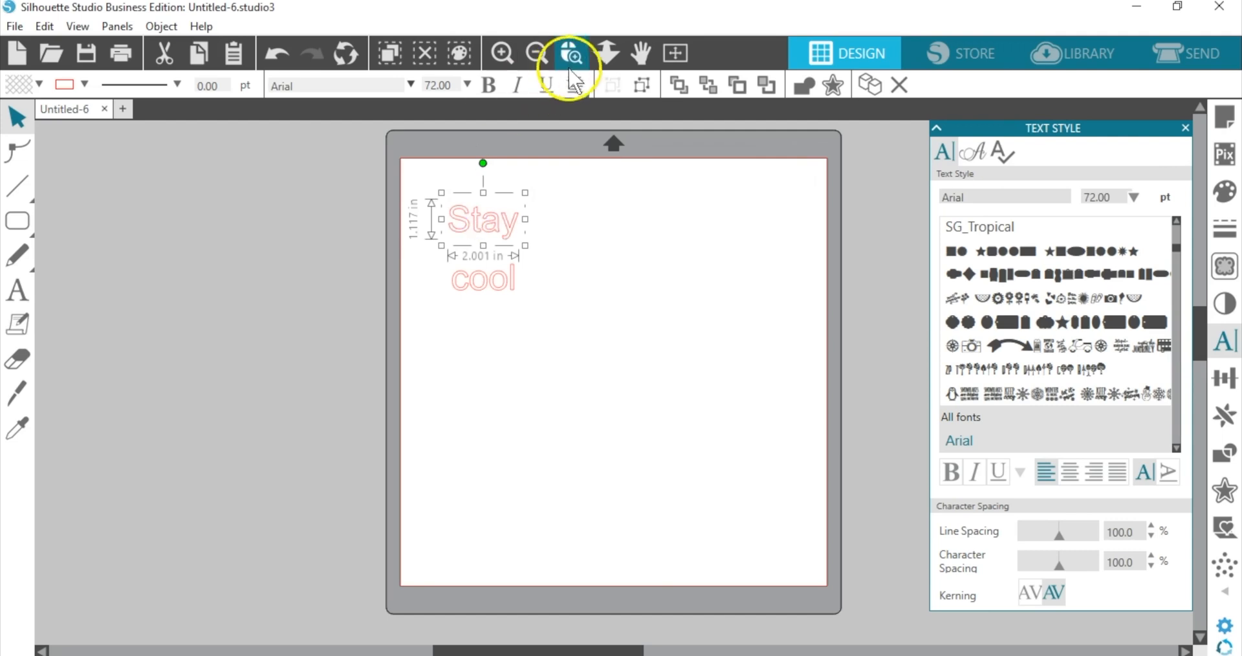
left_click_drag(396, 142, 663, 346)
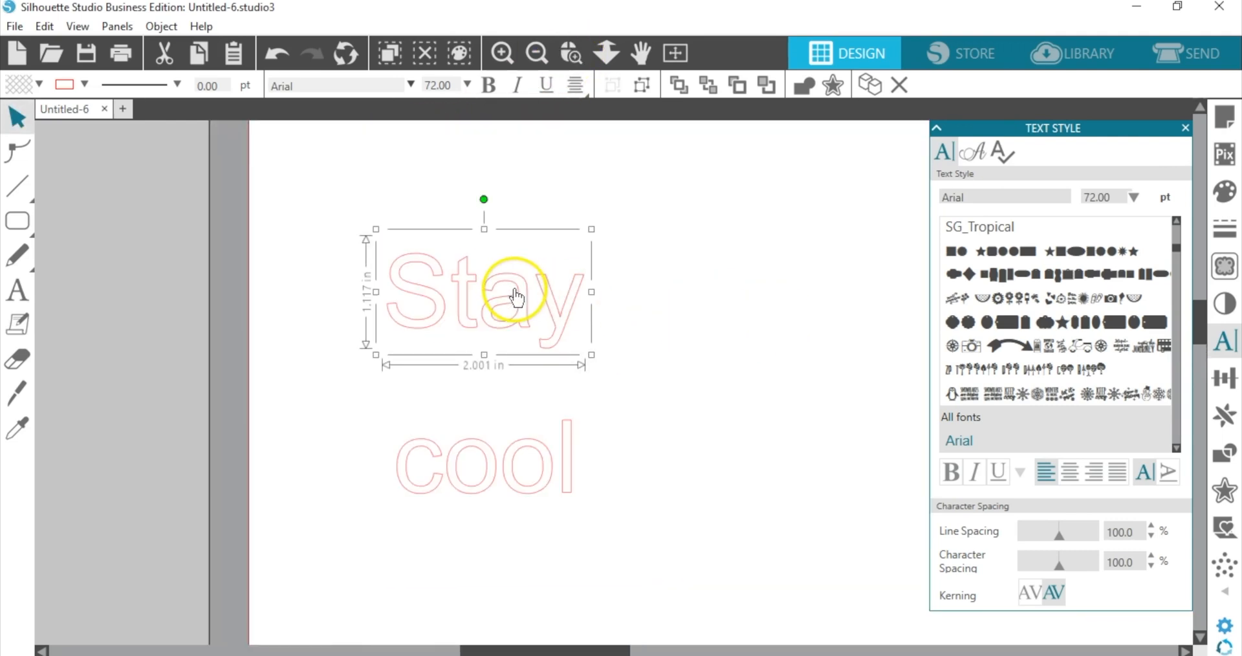
left_click(938, 197)
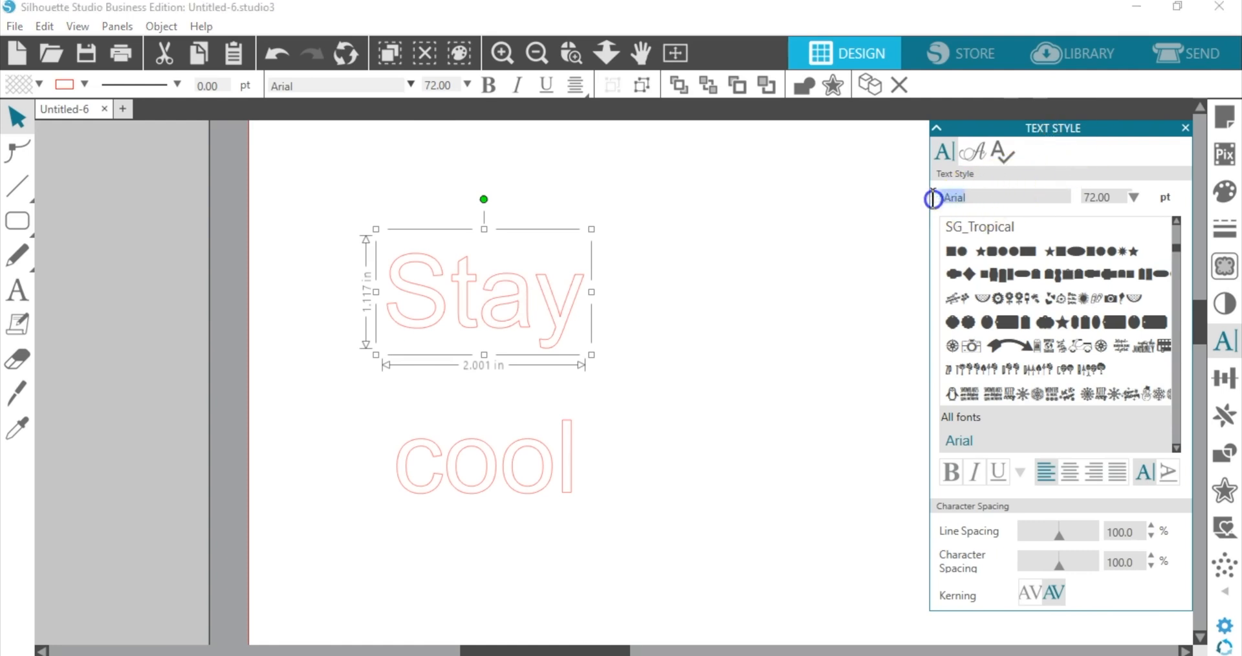
type("amastery Extras")
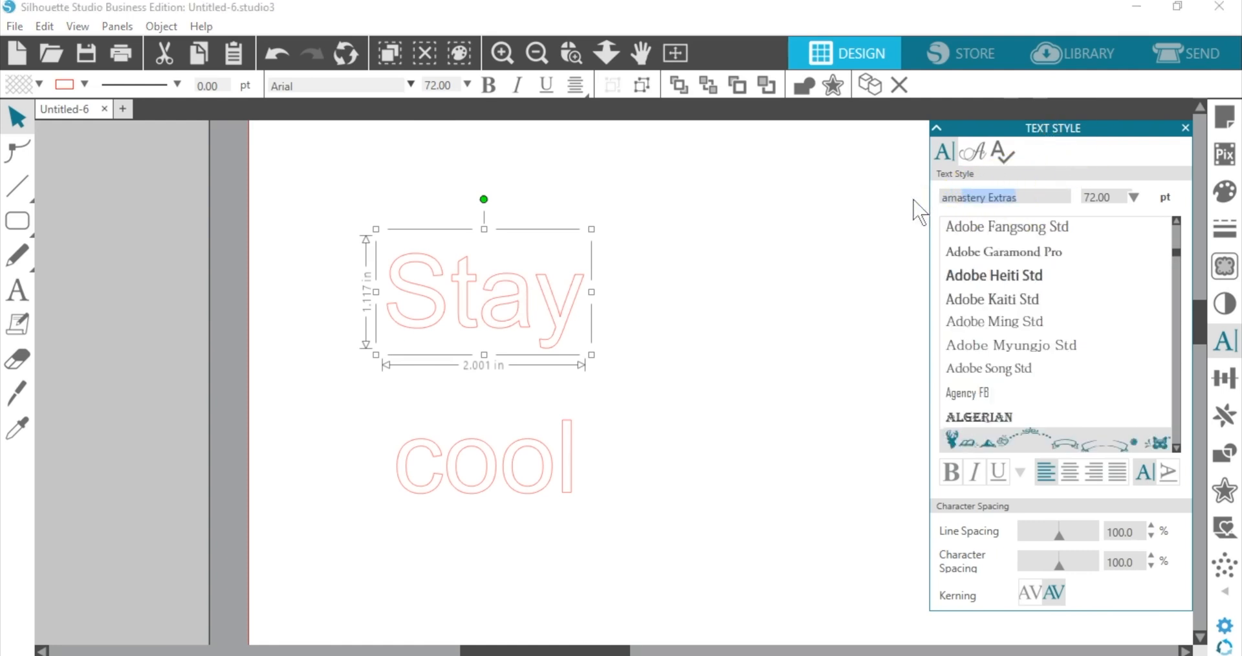
left_click(1176, 447)
left_click(1177, 449)
left_click(1178, 449)
left_click(1177, 449)
left_click(1177, 449)
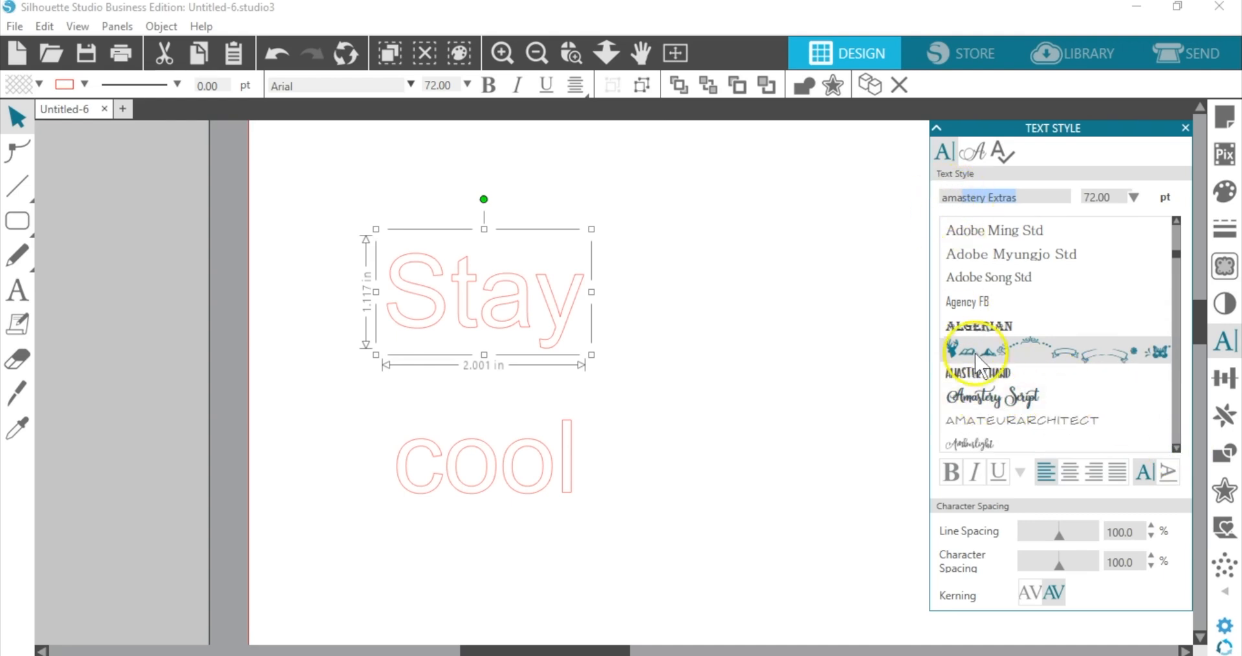
left_click(969, 404)
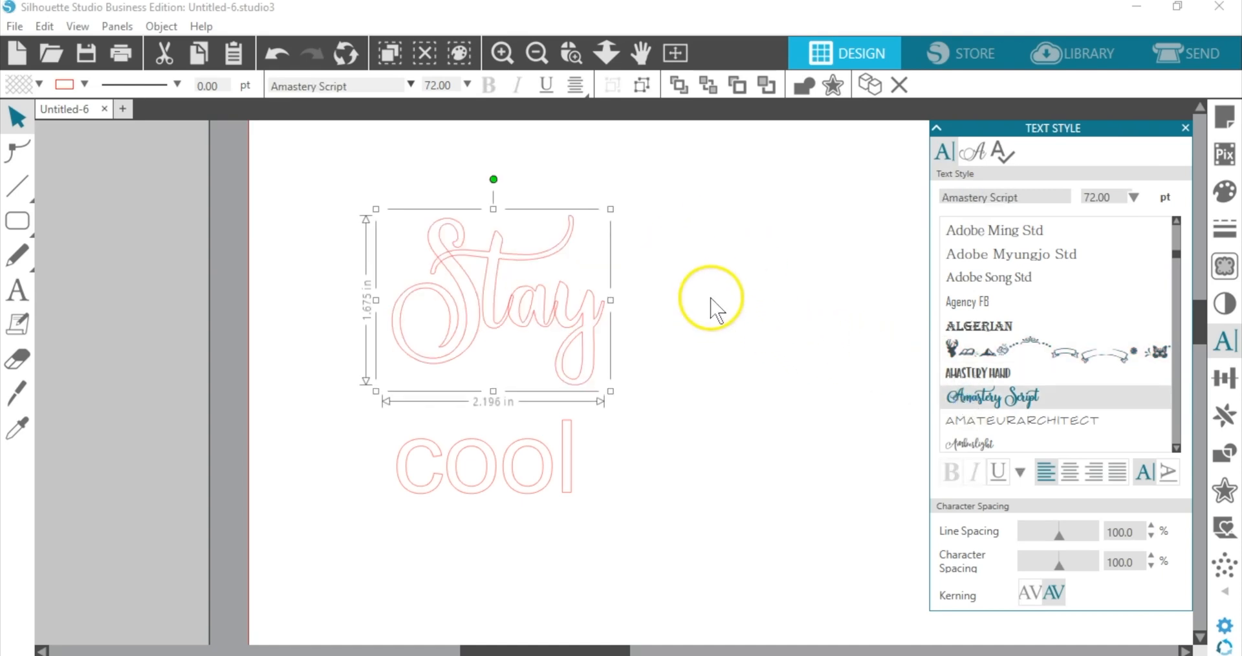
- Set the font of the "cool" text to Amastery Hand
left_click(511, 451)
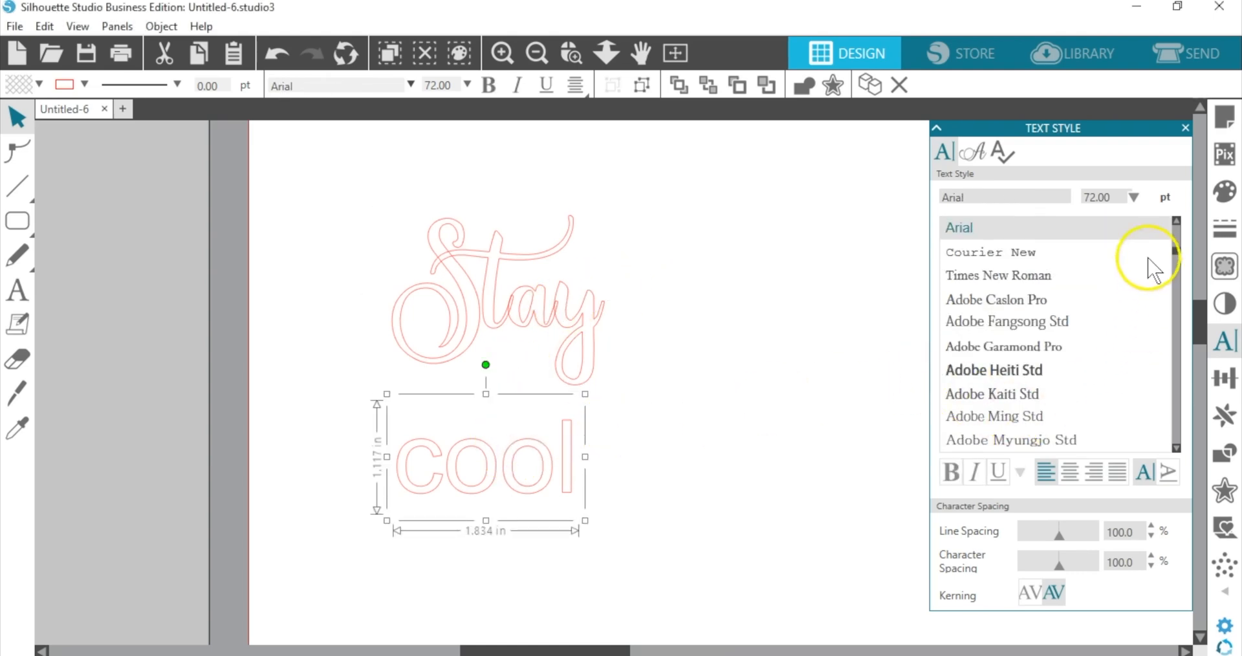
left_click(1003, 206)
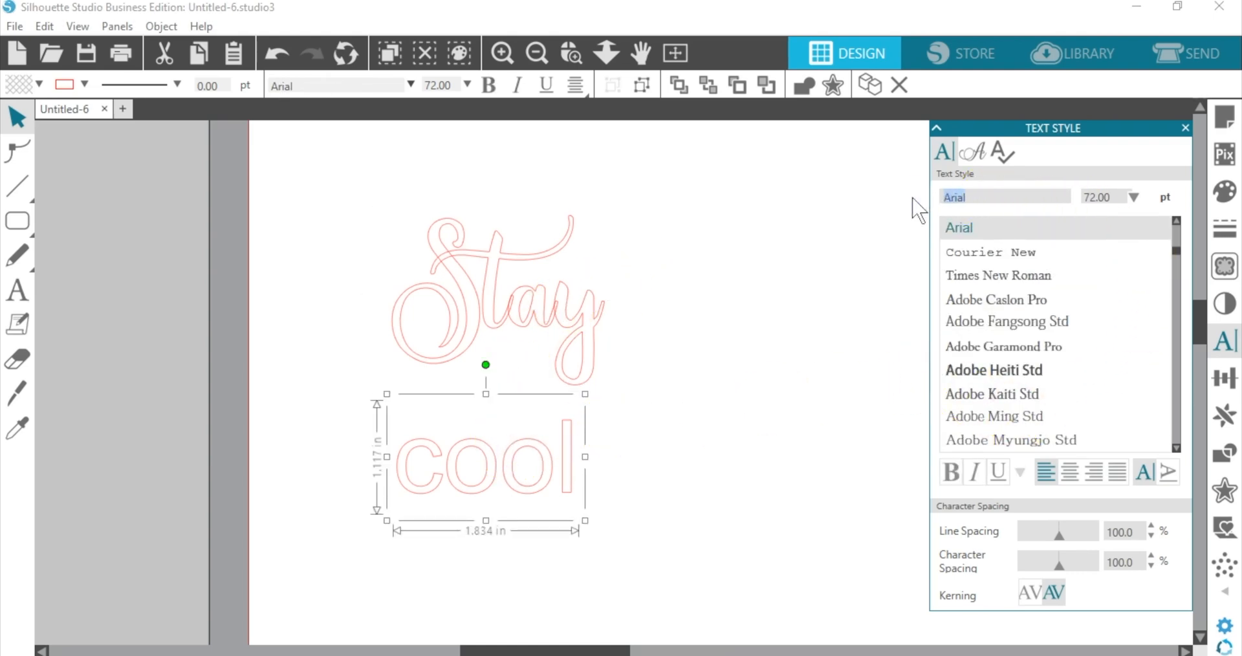
type("m")
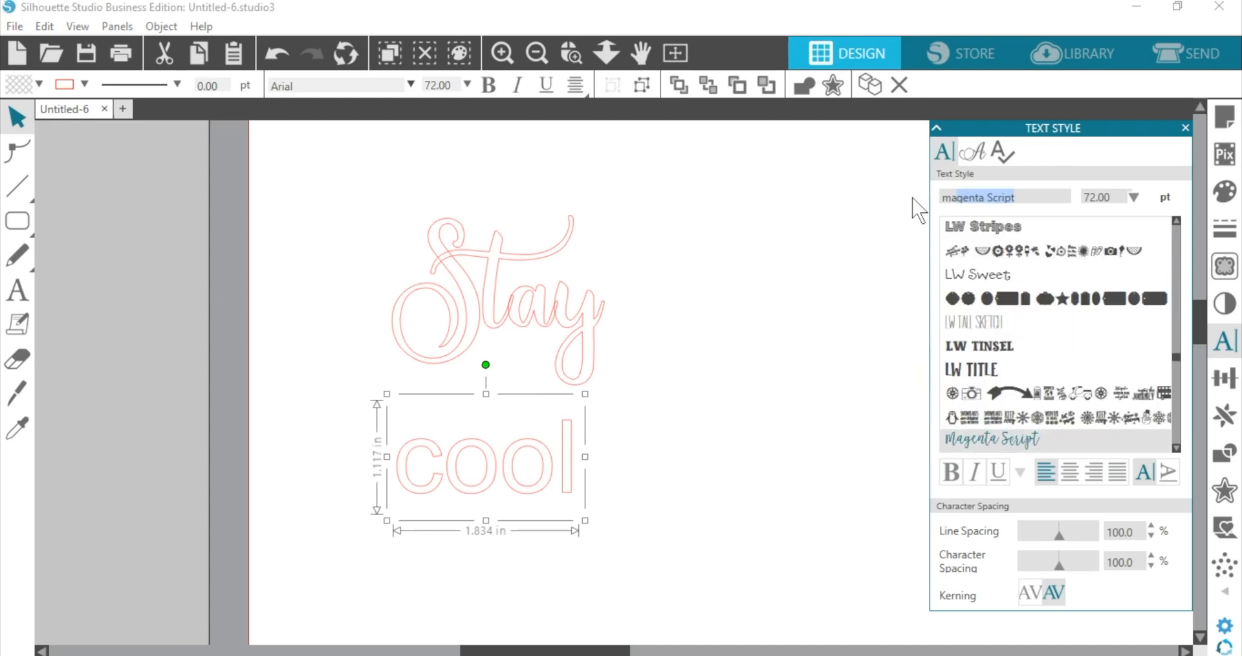
key("BackSpace")
key("BackSpace")
type("amastery Extras")
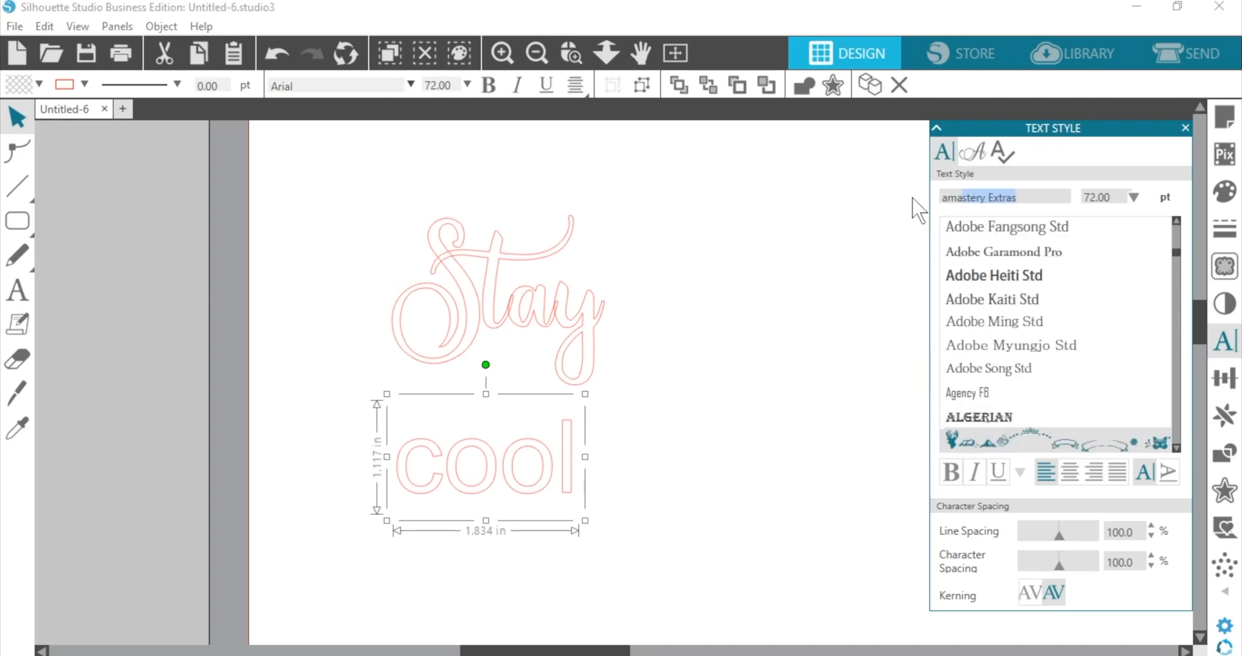
left_click(1176, 447)
left_click(982, 426)
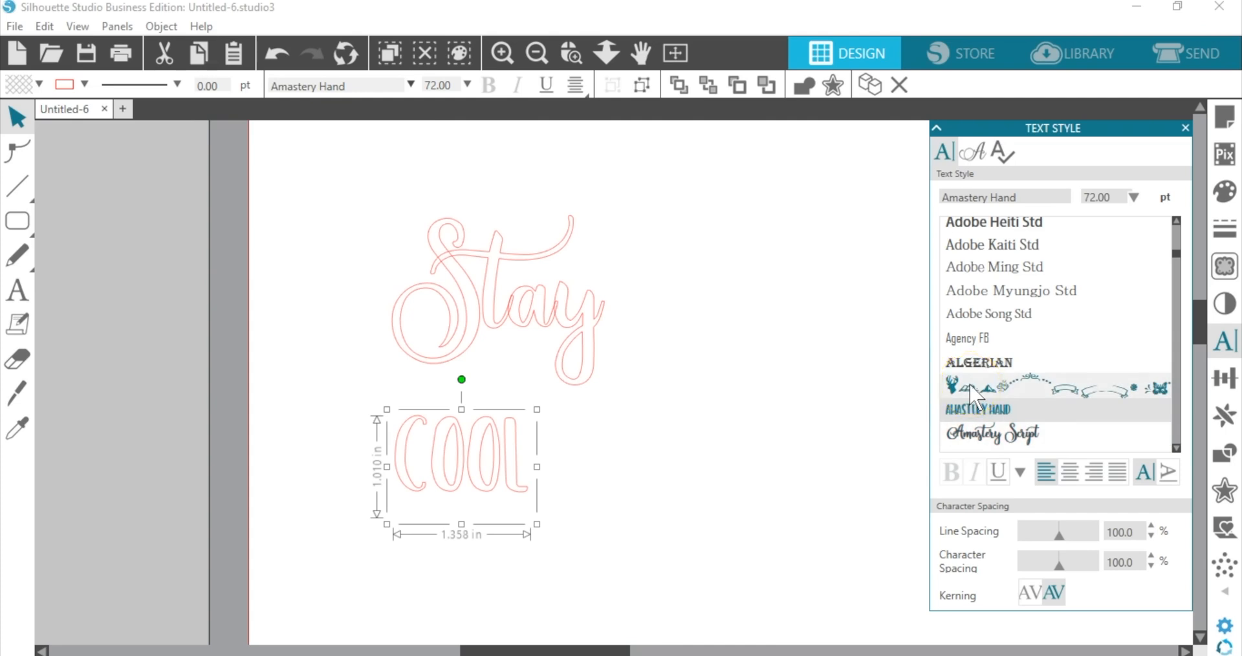
left_click(1021, 471)
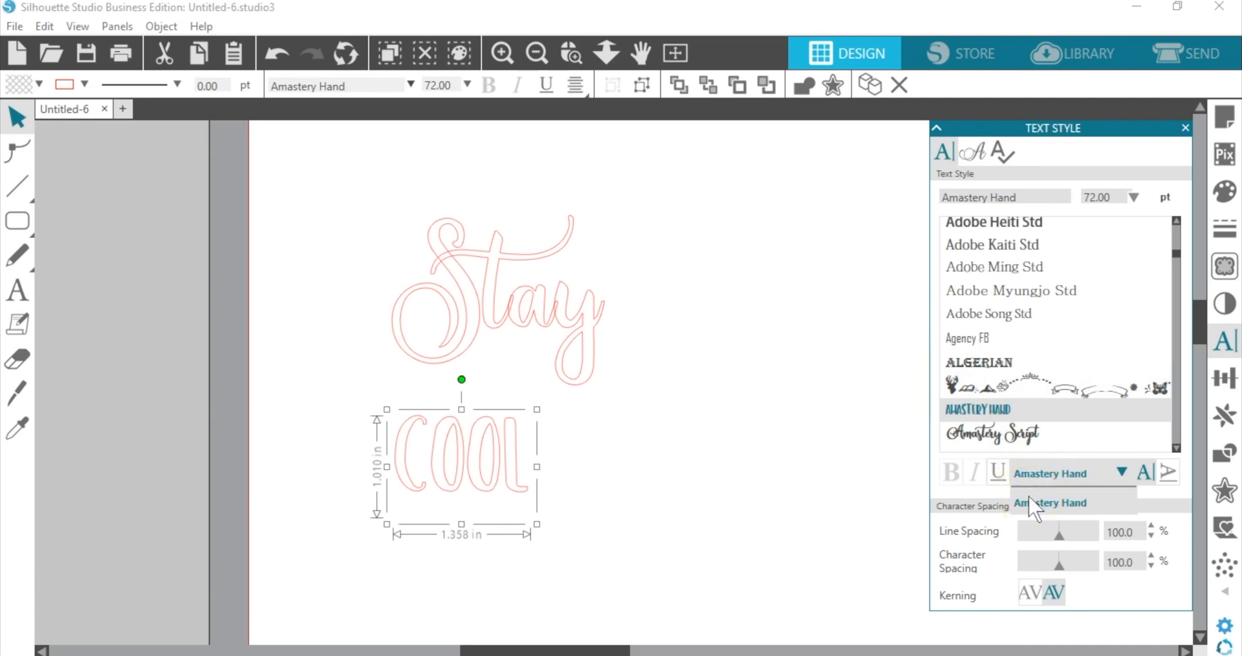
left_click(876, 402)
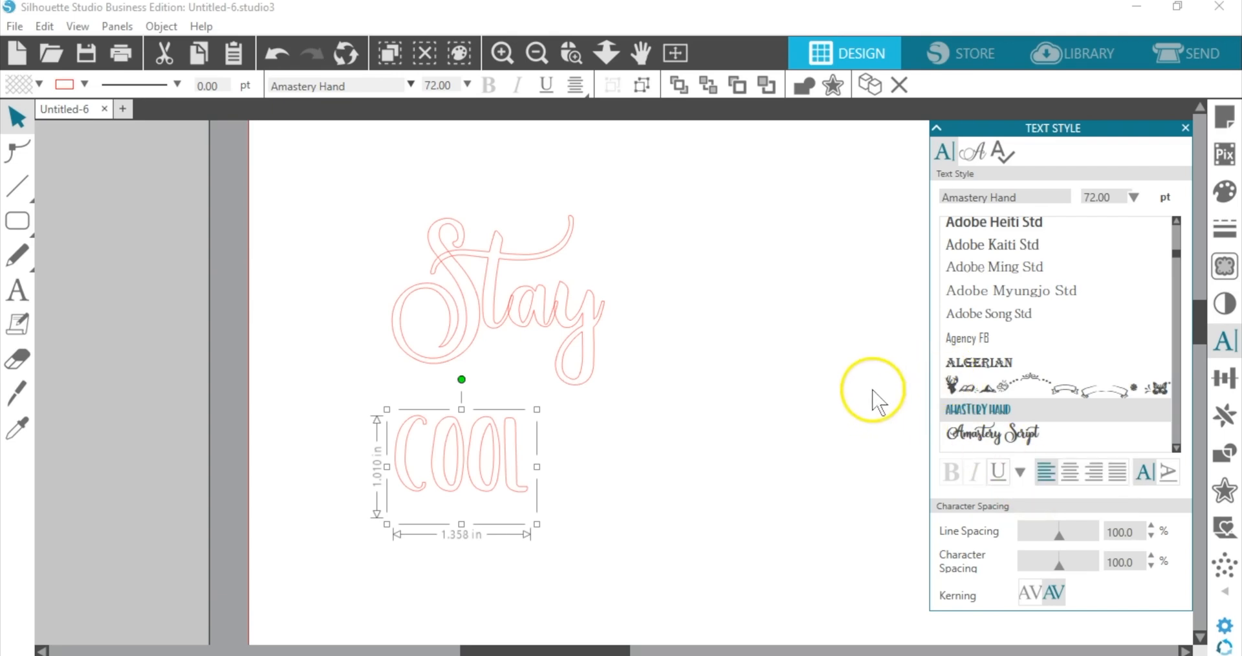
left_click(990, 393)
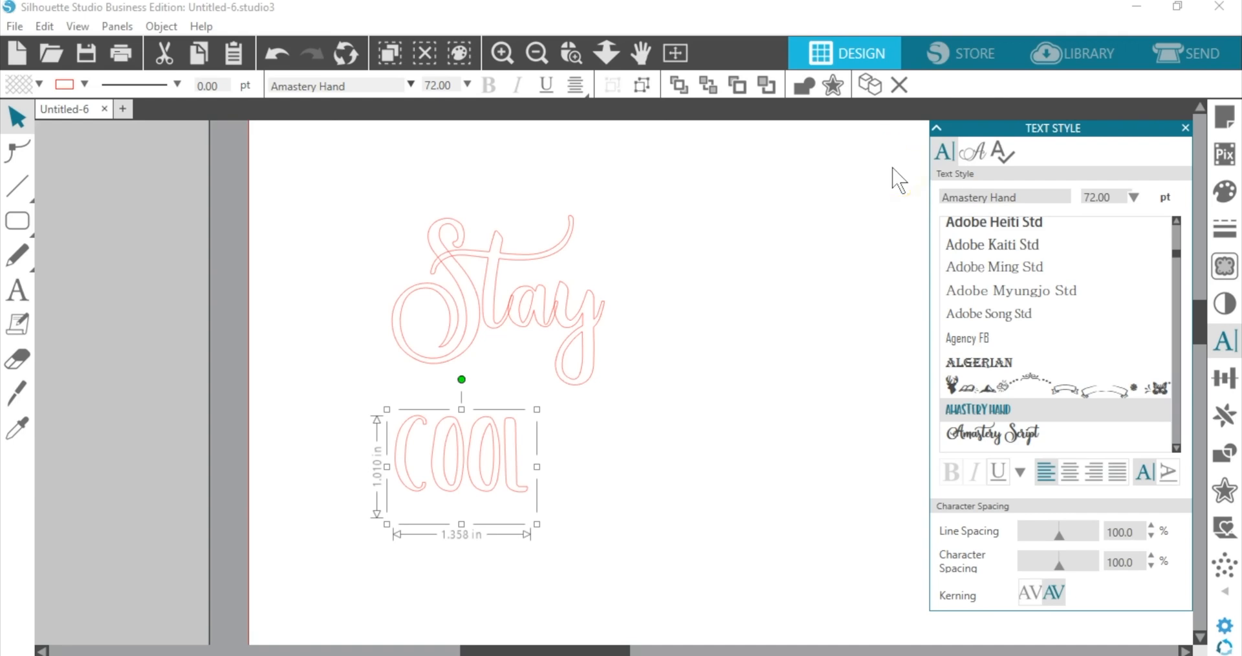
- Show the glyphs of the Amastery Hand font at the largest preview size
left_click(974, 153)
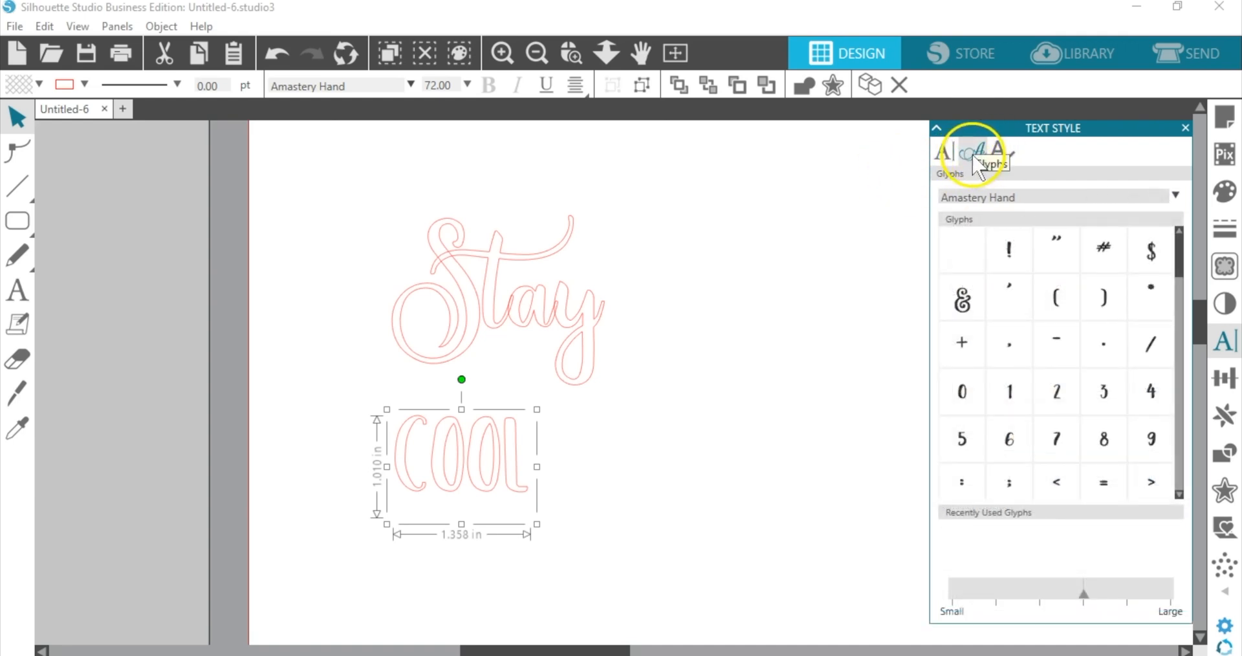
left_click_drag(1084, 594, 1167, 596)
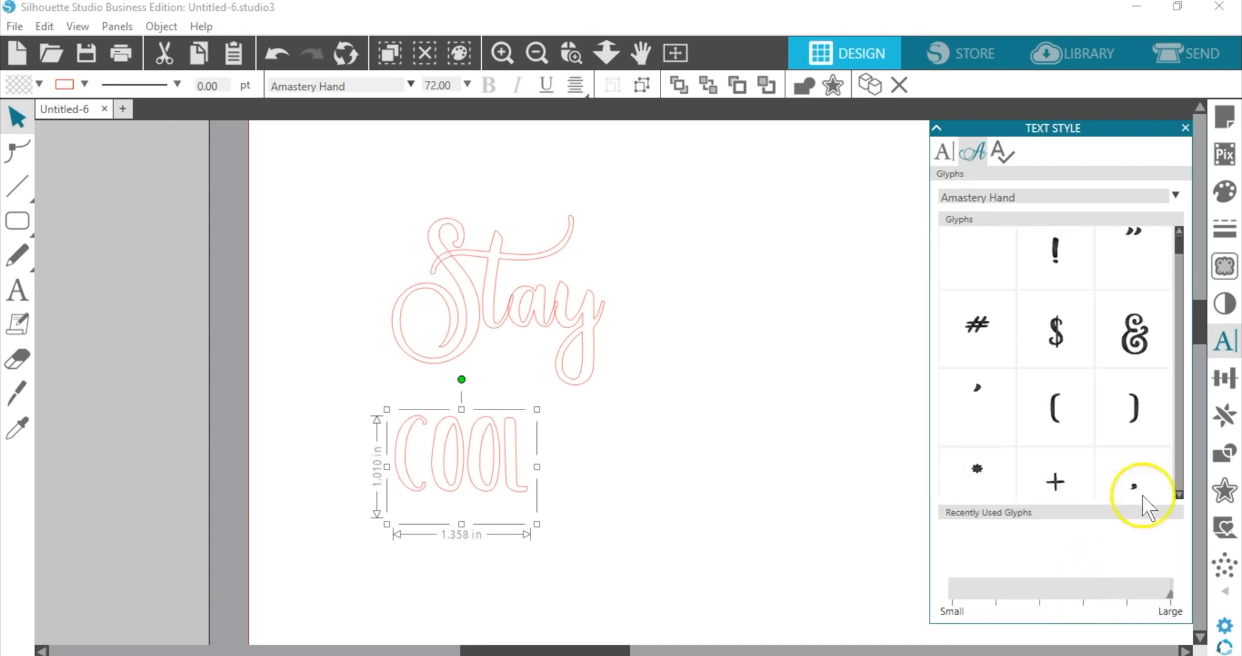
mouse_move(1035, 343)
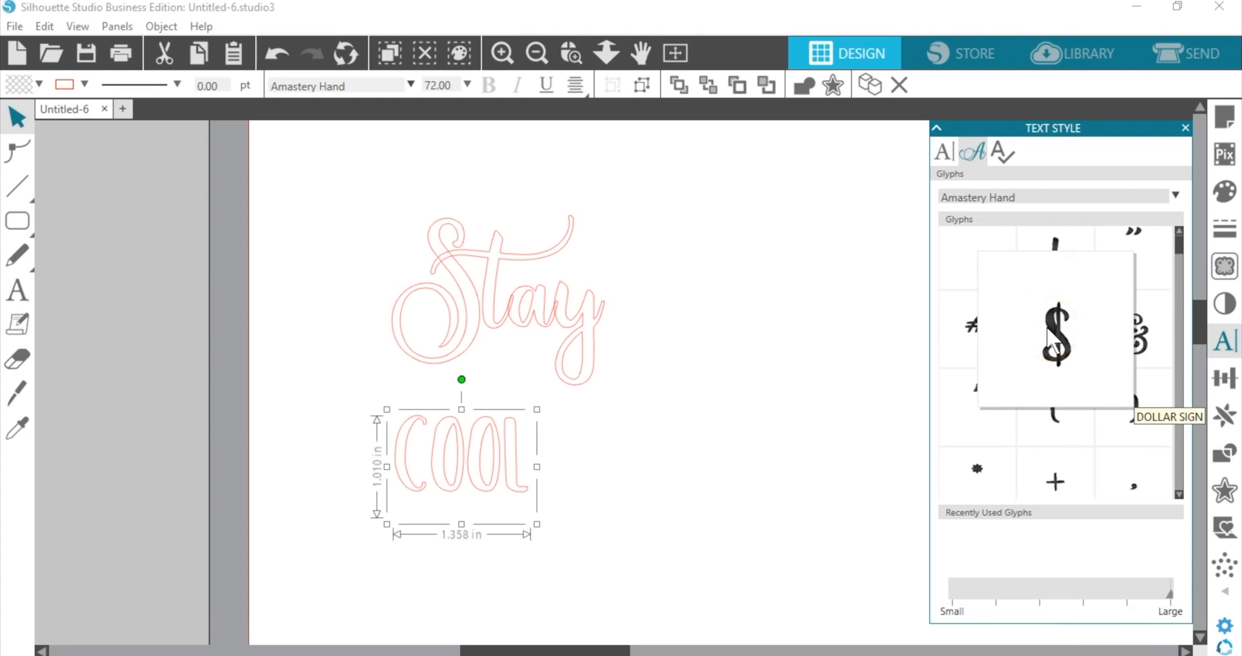
- Add a new text object beside "Stay" containing the burst-lines glyph (exclamation mark) from the Amastery Extras font
left_click(708, 366)
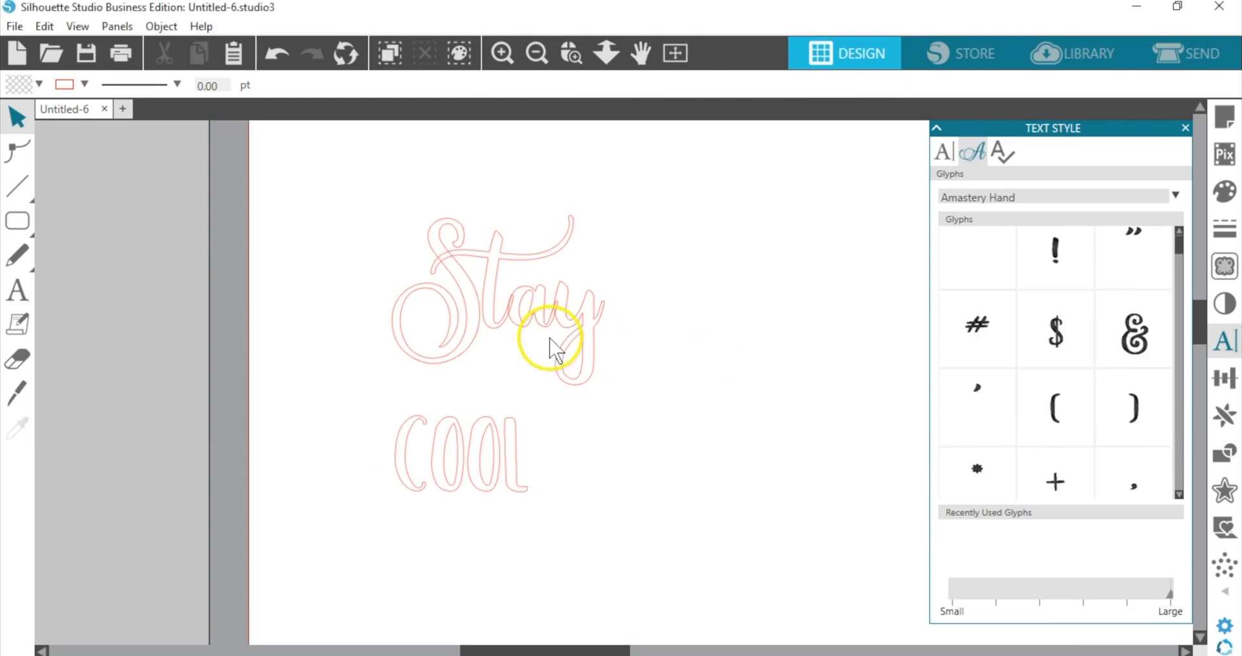
left_click(19, 297)
left_click(694, 283)
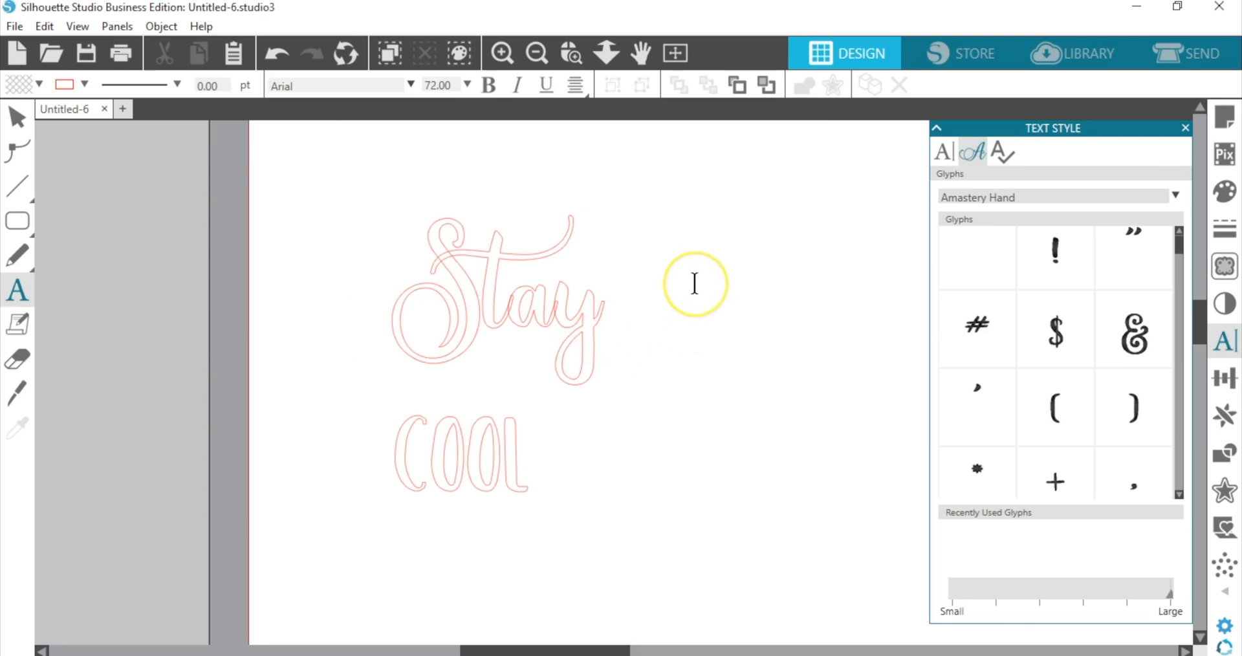
left_click(944, 272)
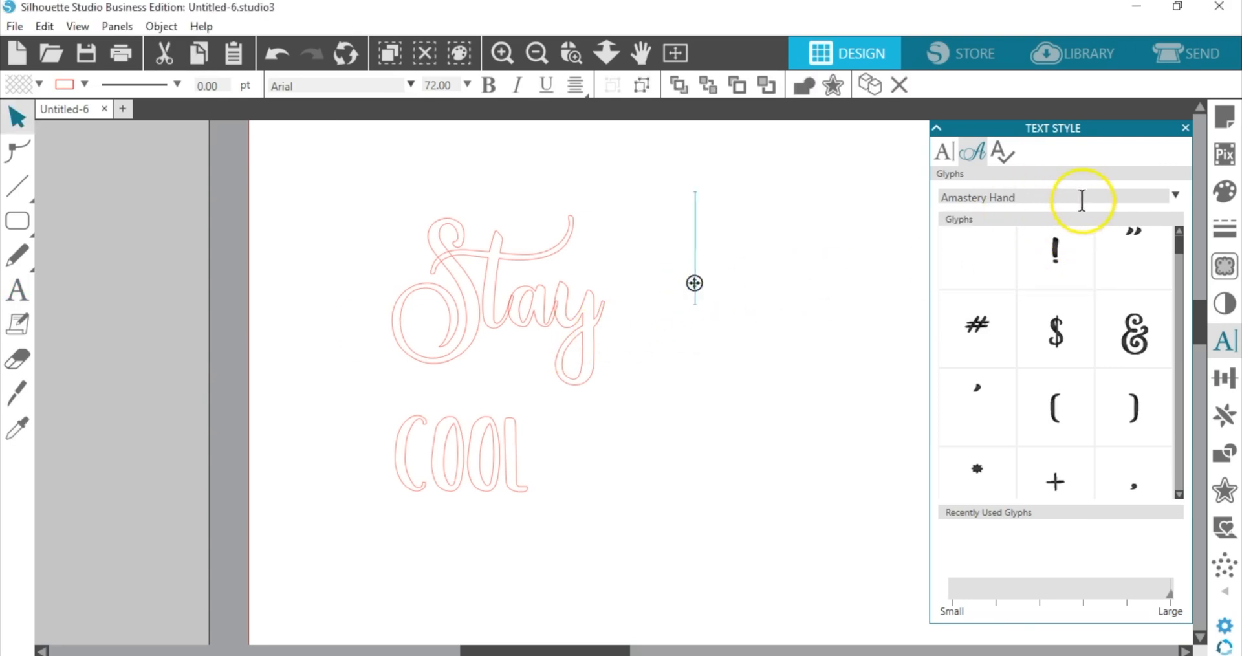
left_click(1175, 194)
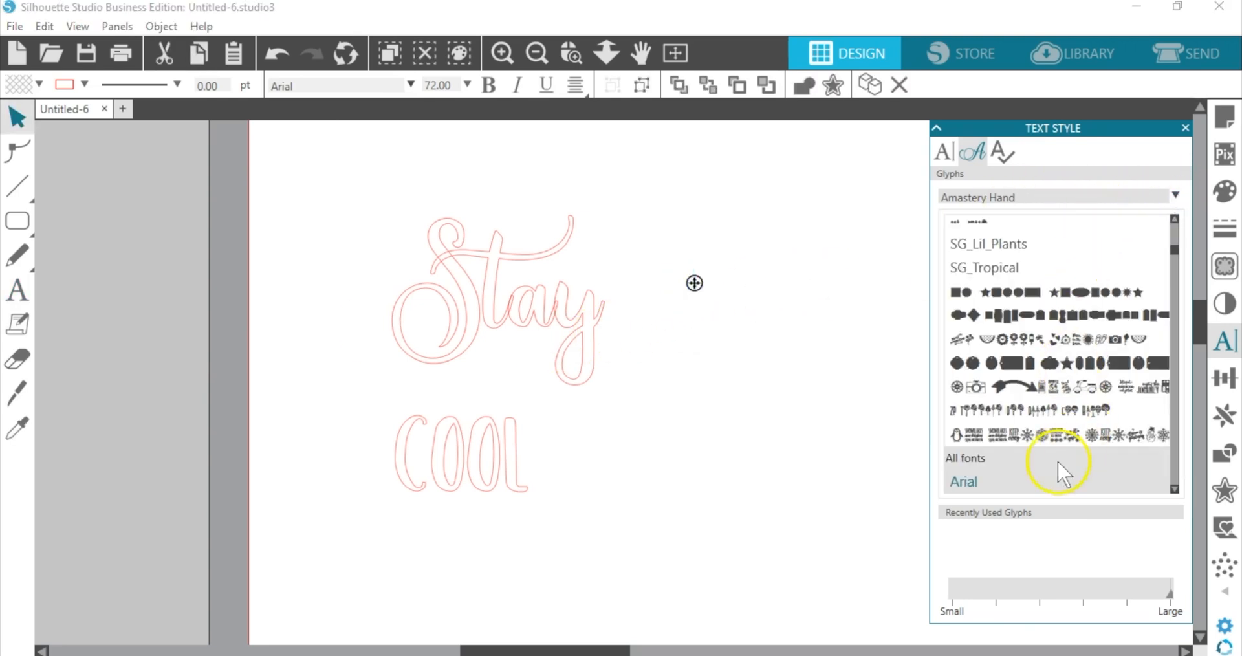
scroll(1050, 397, "down", 6)
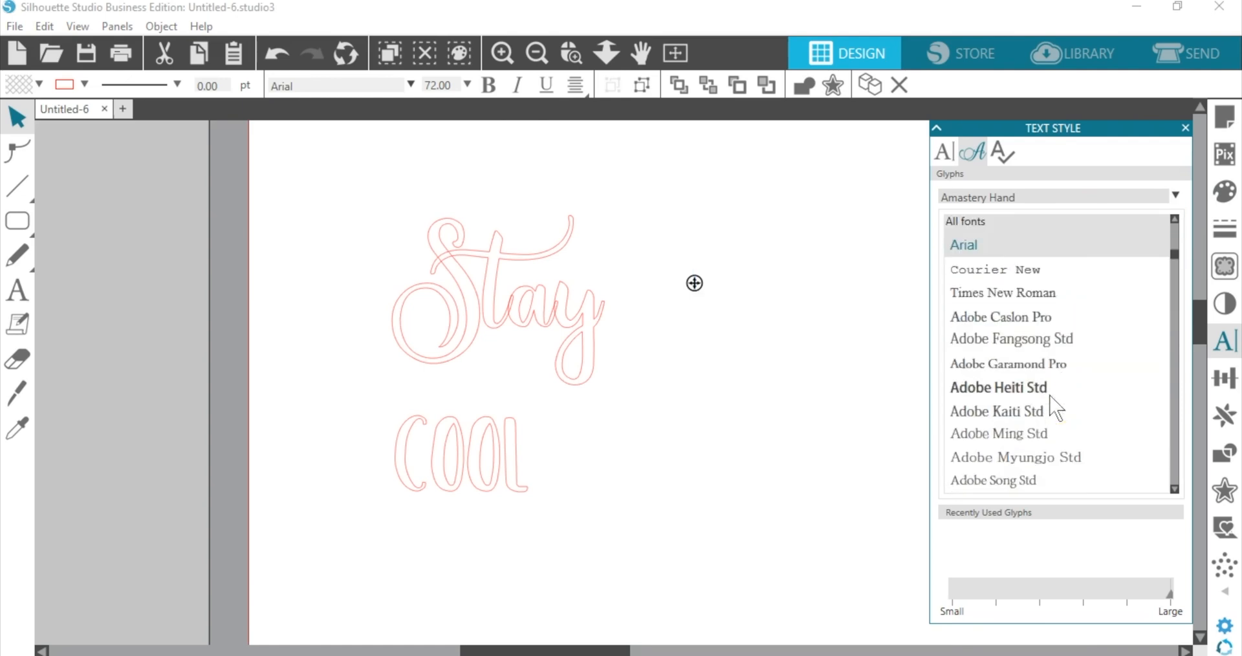
left_click(1046, 334)
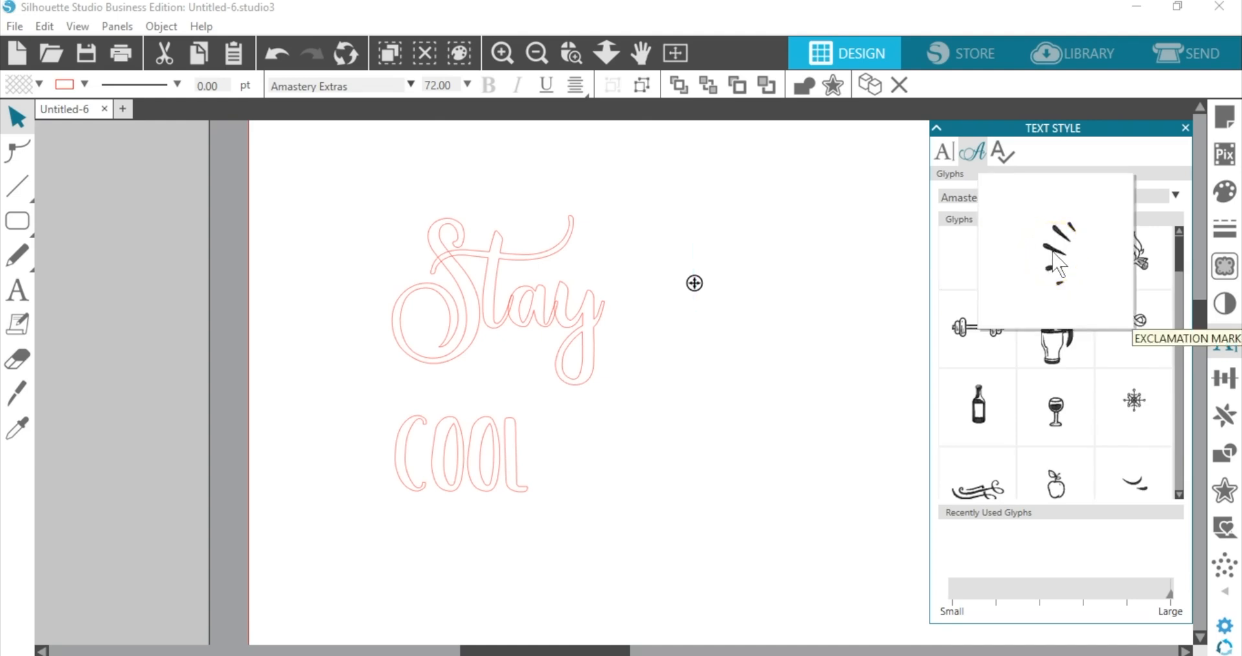
left_click(1045, 238)
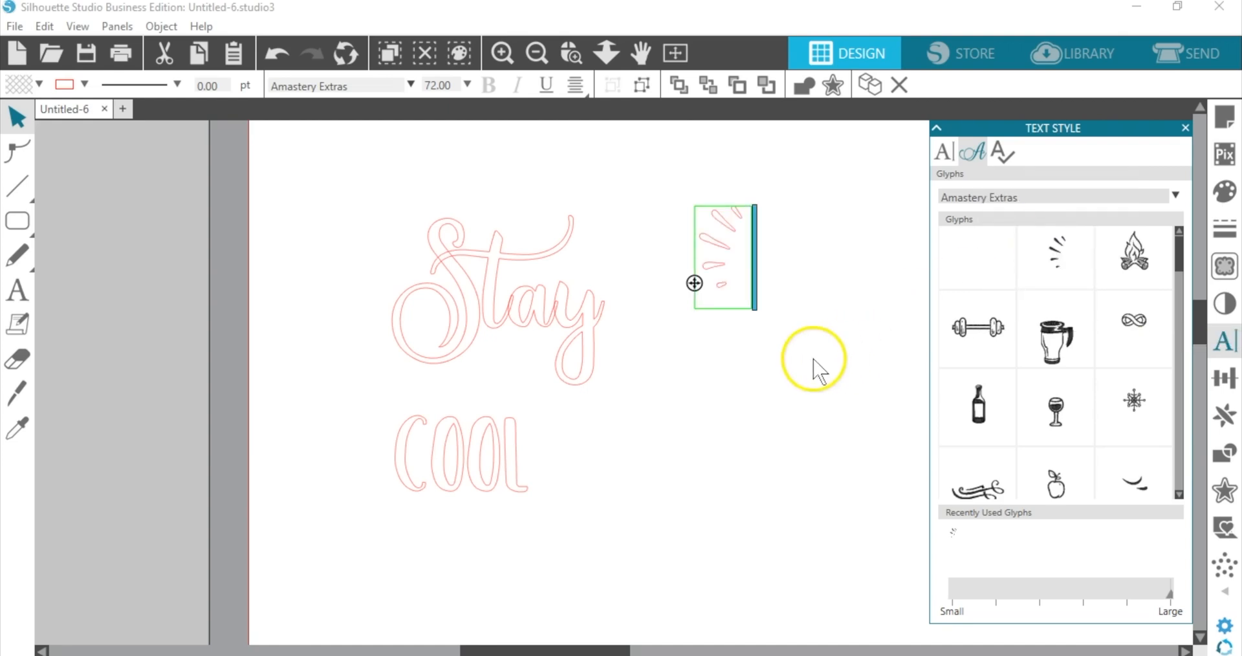
- Add another text object below the burst lines containing the six-dot line glyph (full stop) from Amastery Extras
mouse_move(1056, 258)
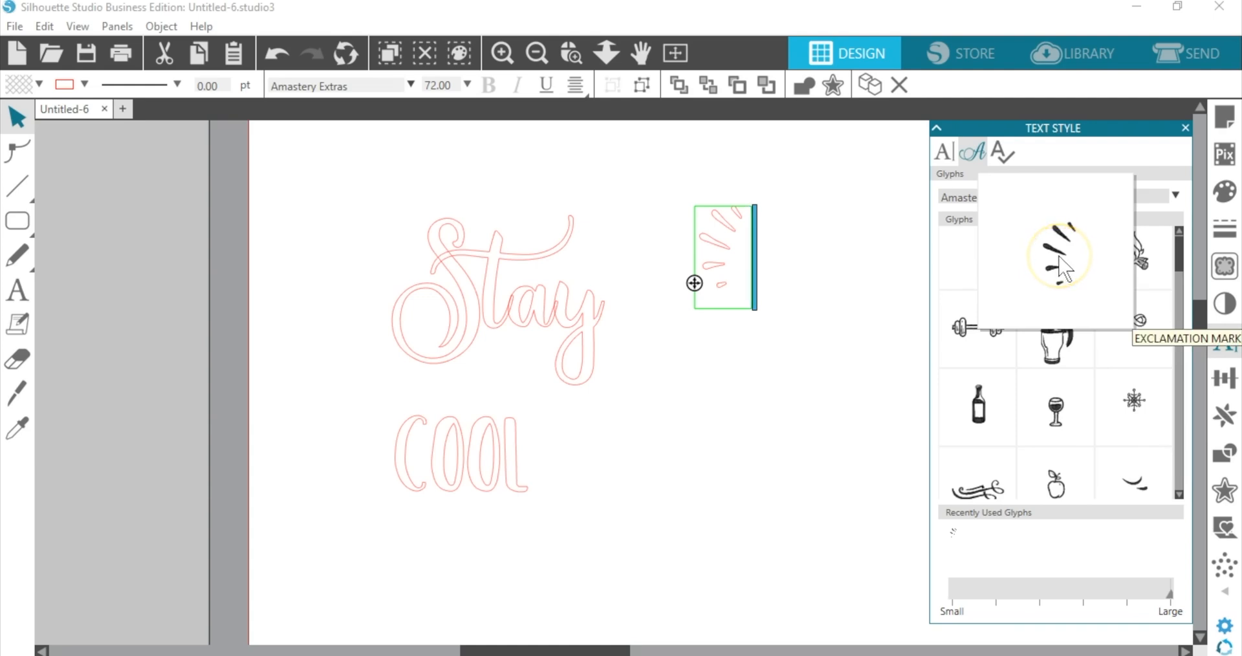
left_click(19, 289)
left_click(712, 380)
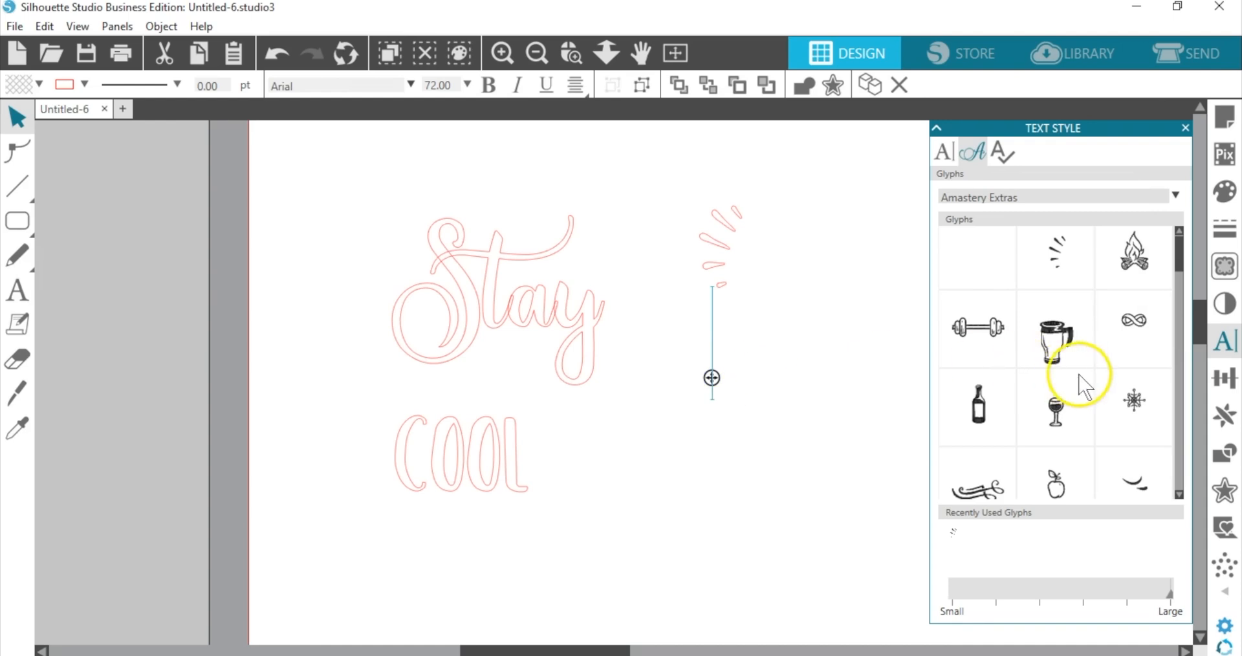
scroll(1084, 385, "down", 3)
scroll(1079, 376, "down", 2)
scroll(1079, 375, "up", 3)
scroll(1079, 375, "down", 1)
scroll(1080, 385, "up", 5)
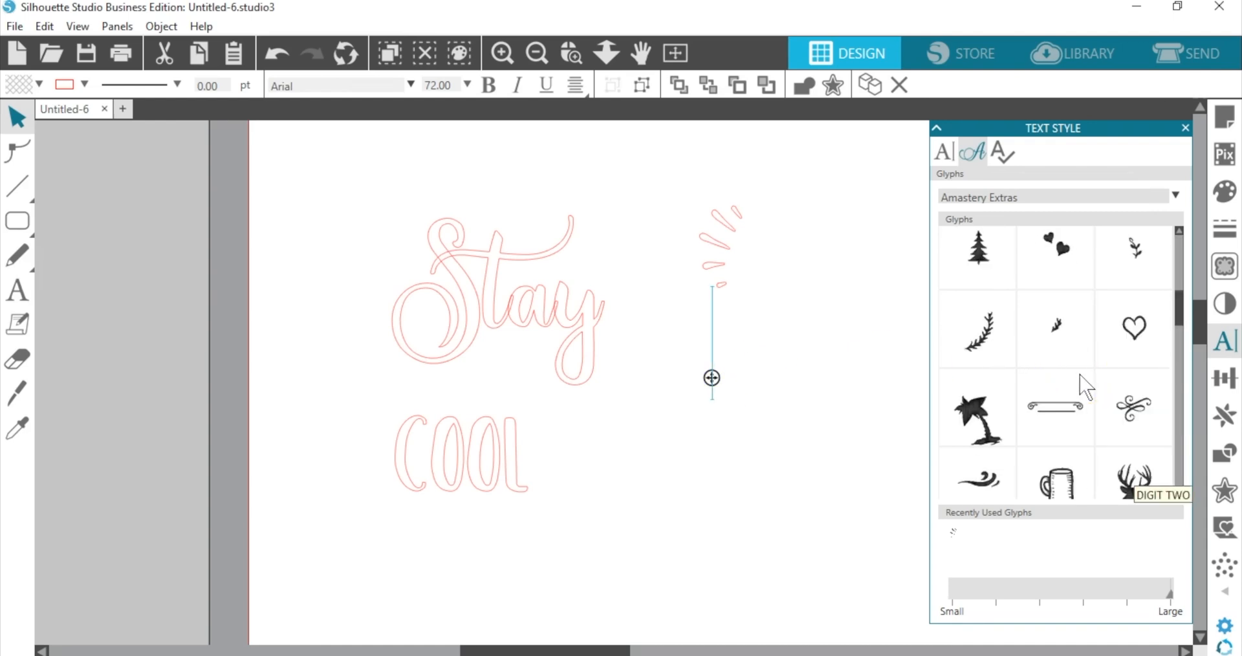
left_click(980, 319)
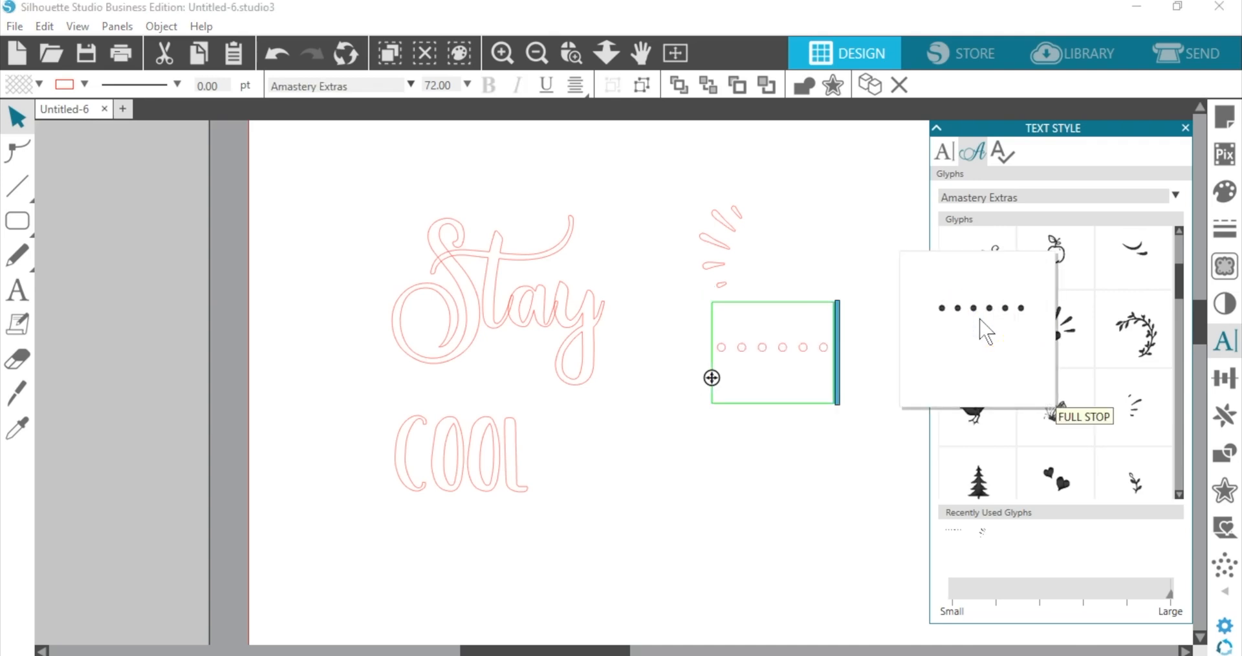
left_click(717, 471)
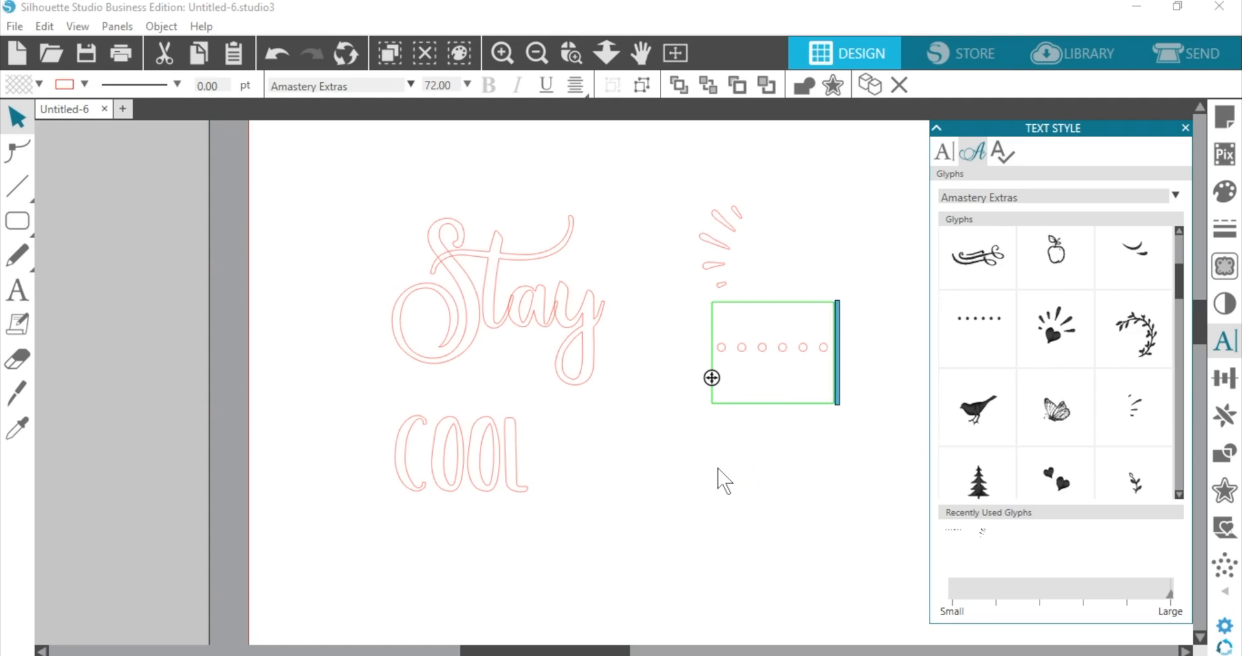
left_click(714, 446)
left_click(723, 258)
left_click(739, 347)
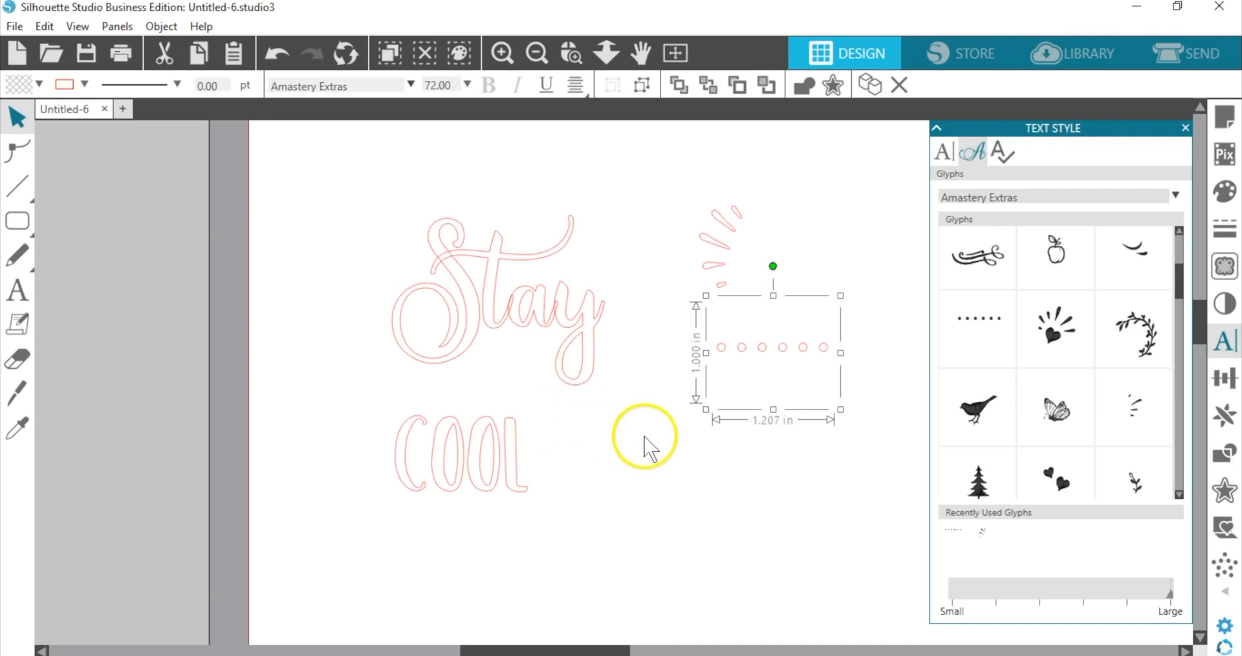
- Move the "cool" text so it sits roughly centred beneath "Stay"
left_click_drag(516, 463, 567, 446)
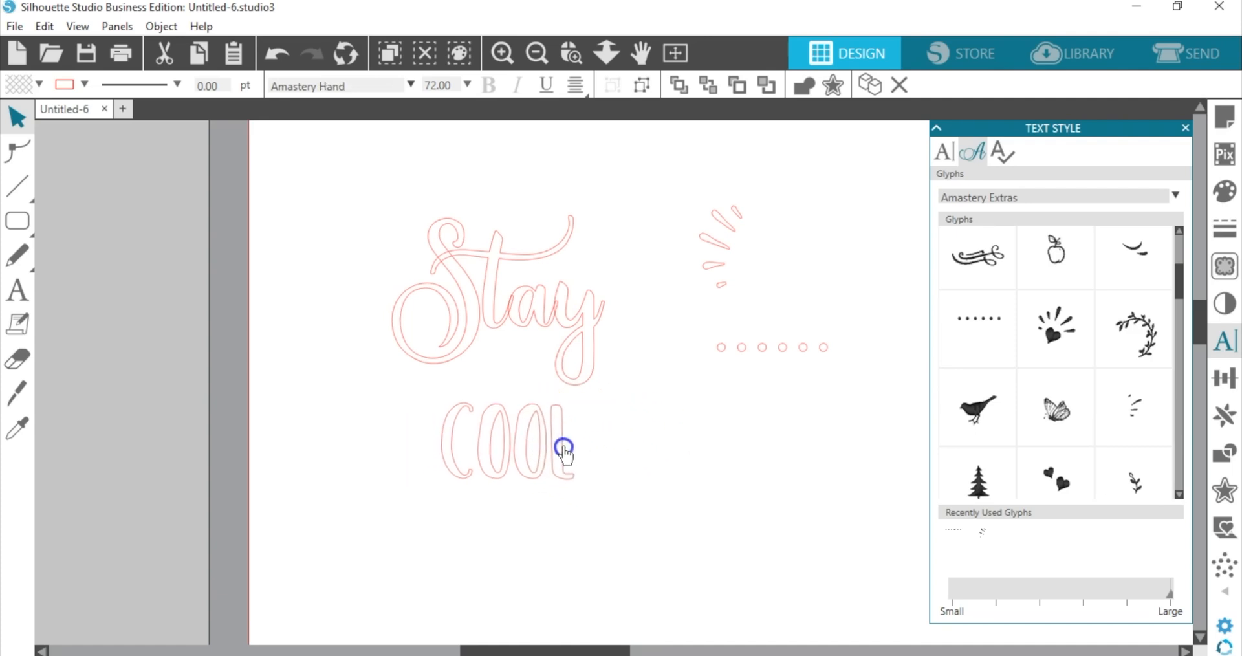
left_click(654, 461)
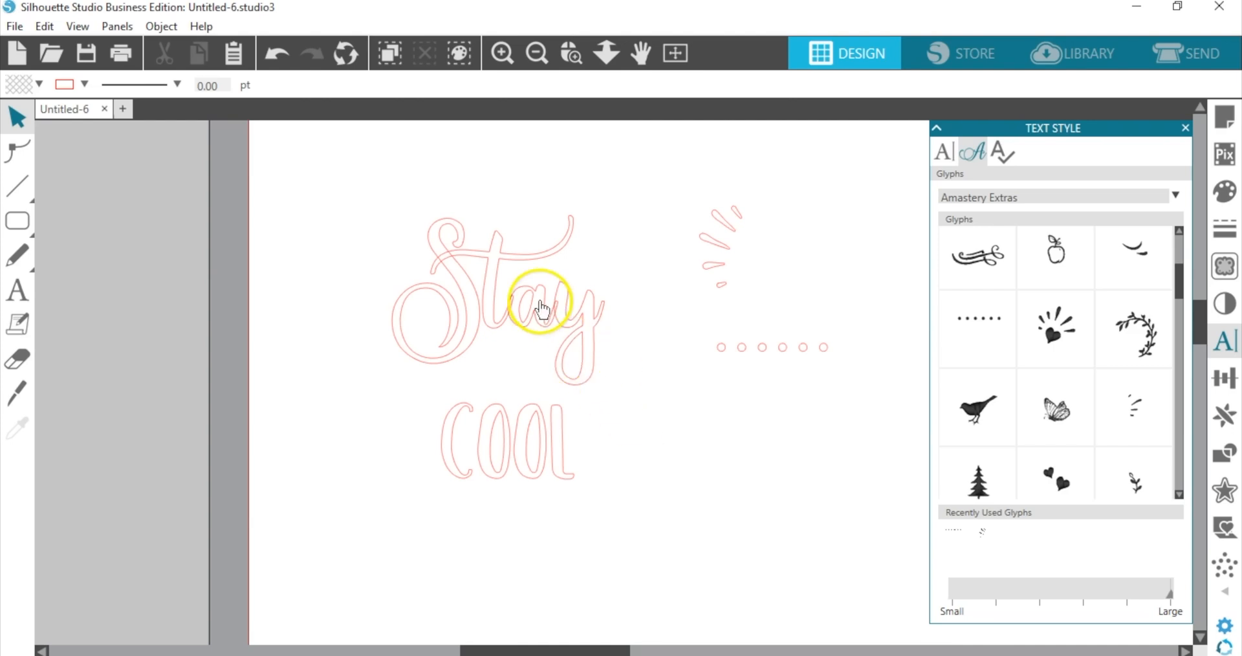
- Enlarge the "Stay" text proportionally to about 2.35 in wide and fill it with bright pink
left_click(544, 302)
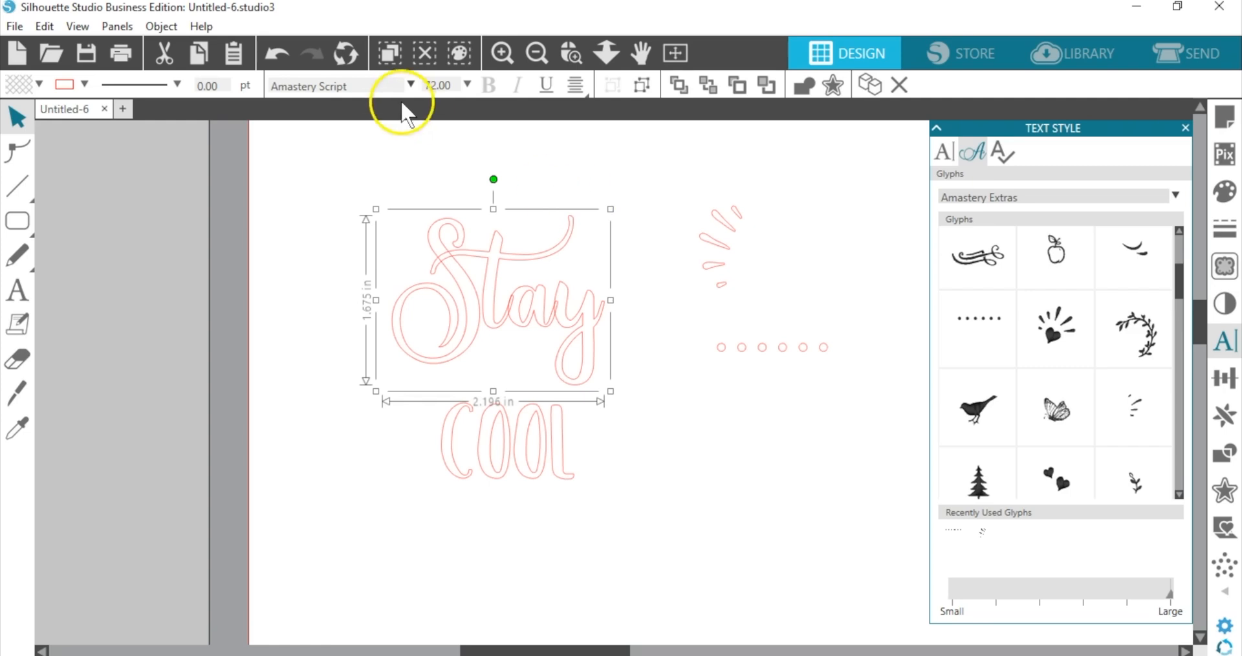
left_click_drag(609, 210, 671, 163)
left_click_drag(669, 163, 617, 185)
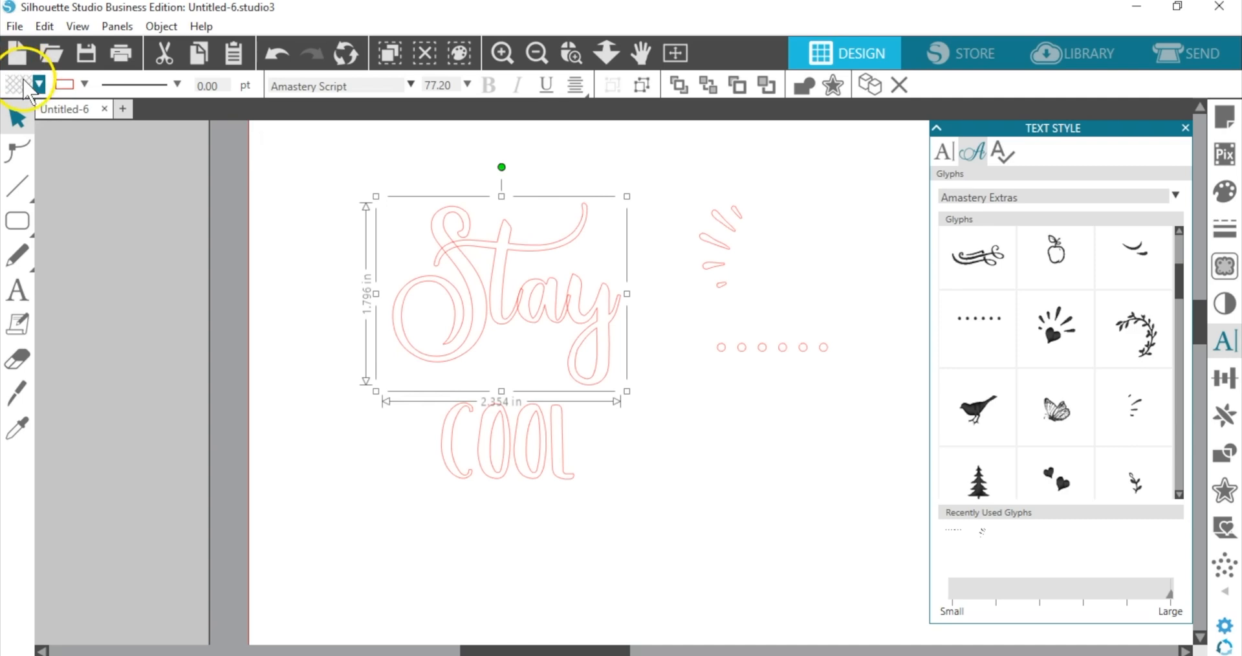
left_click(39, 84)
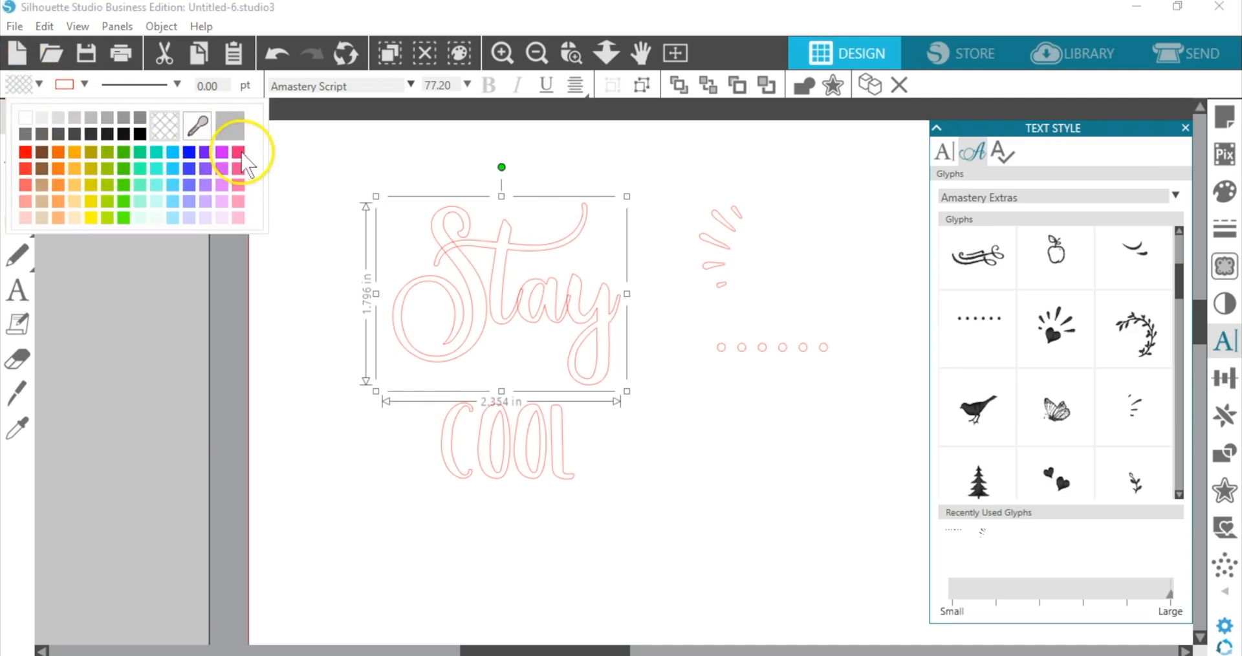
left_click(239, 152)
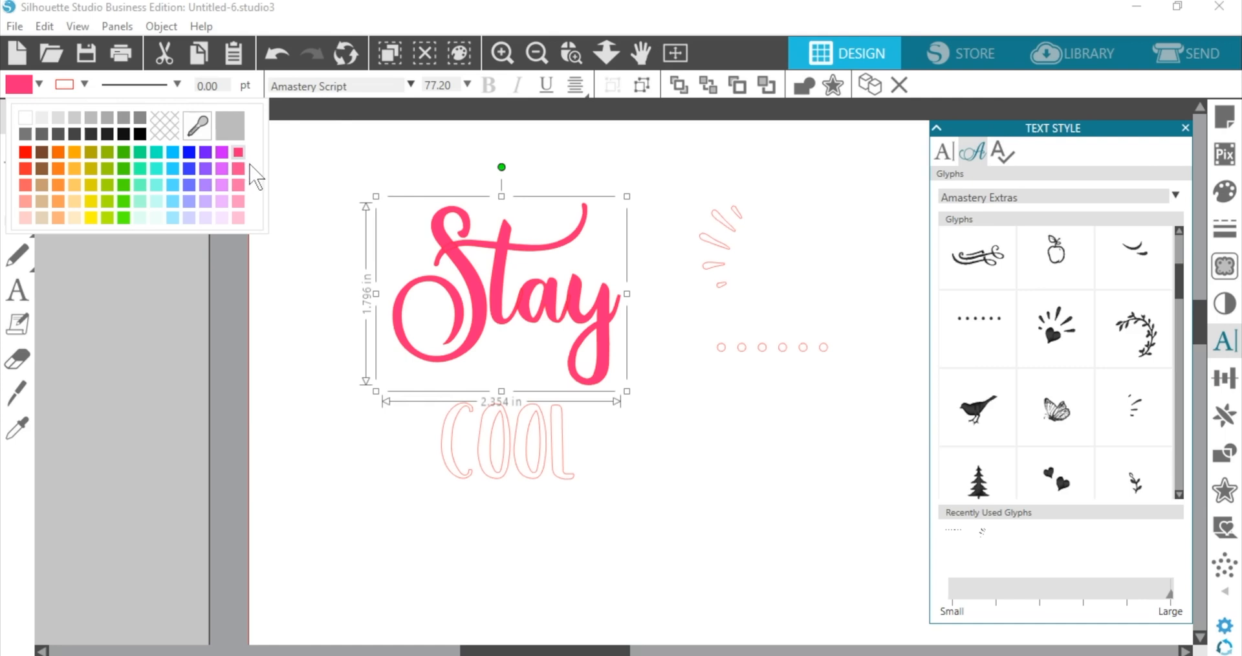
- Enlarge the "cool" text proportionally to about 2.95 in wide and fill it with black
left_click(504, 463)
left_click(506, 467)
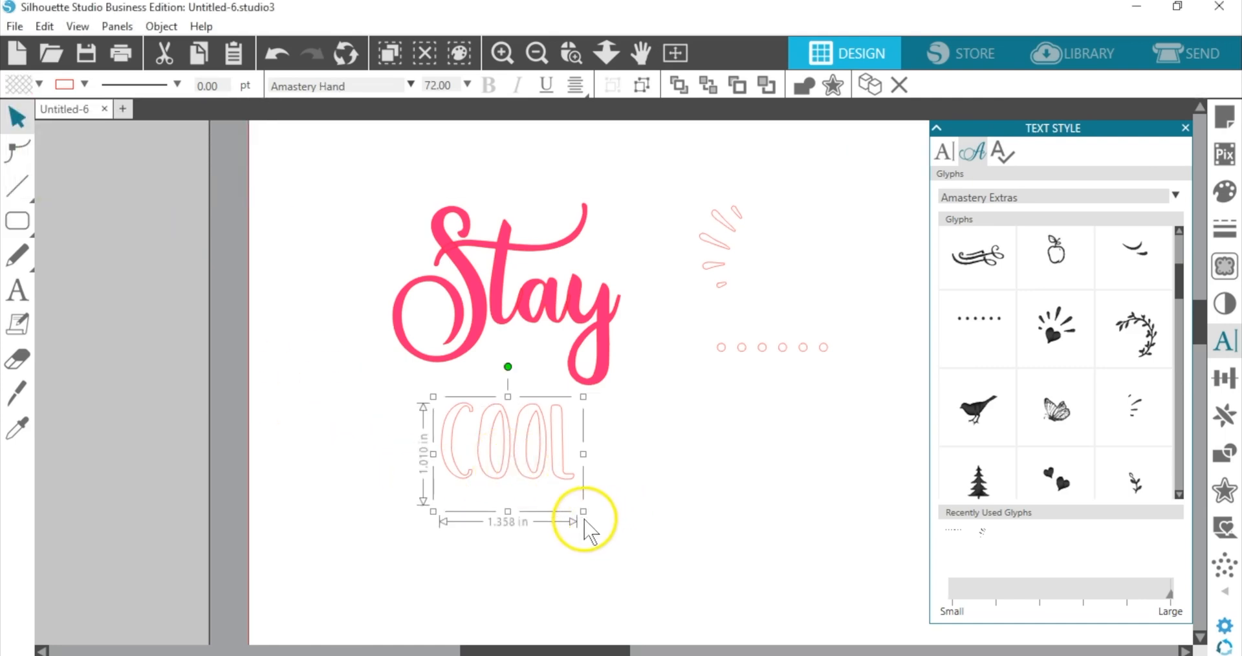
left_click_drag(583, 511, 753, 615)
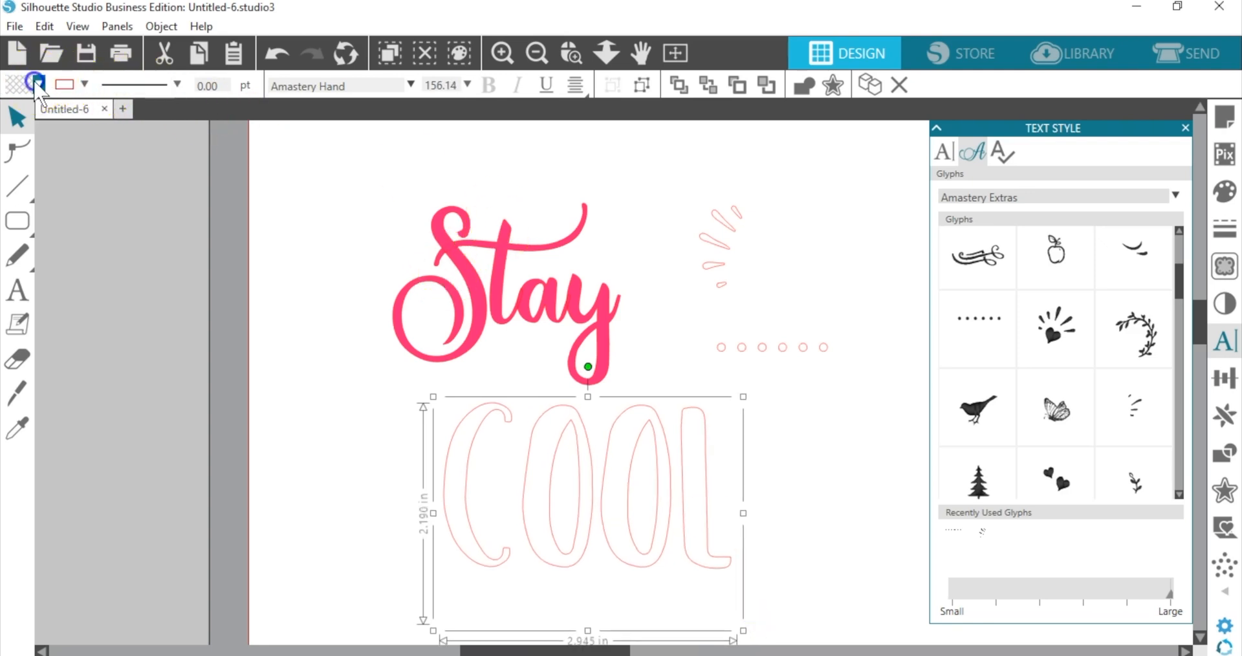
left_click(36, 83)
left_click(141, 136)
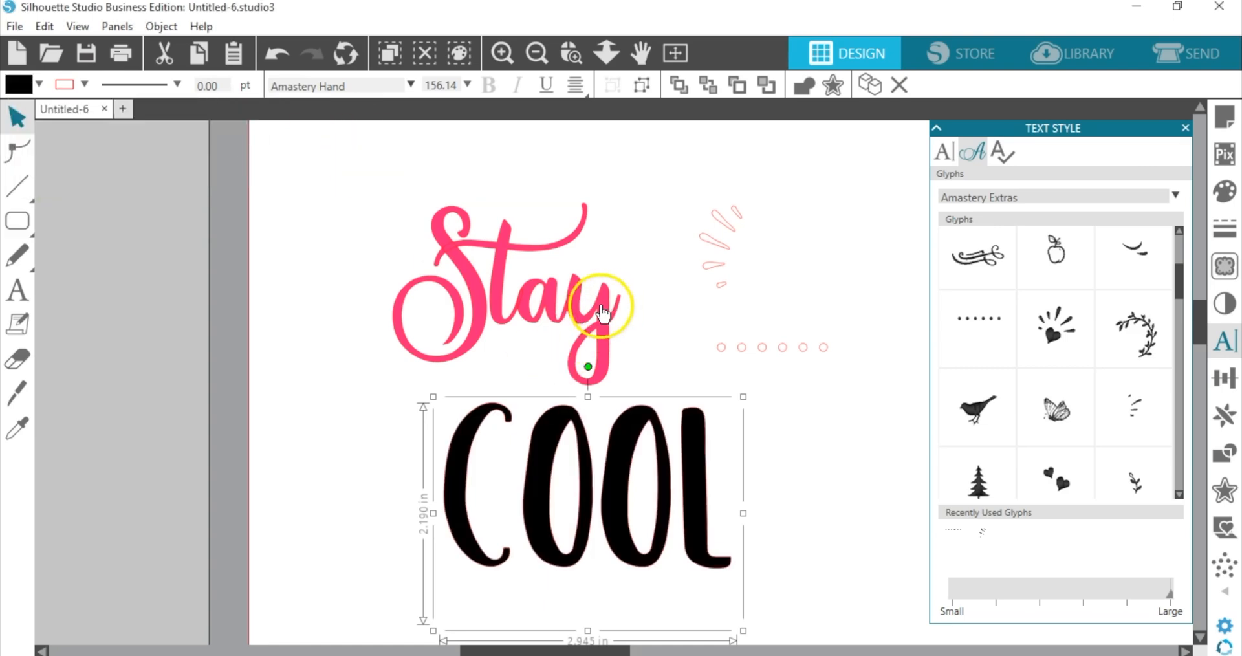
- Move "cool" up to overlap the lower edge of "Stay" and shift "Stay" slightly down and to the right
left_click_drag(554, 416, 489, 374)
left_click(495, 296)
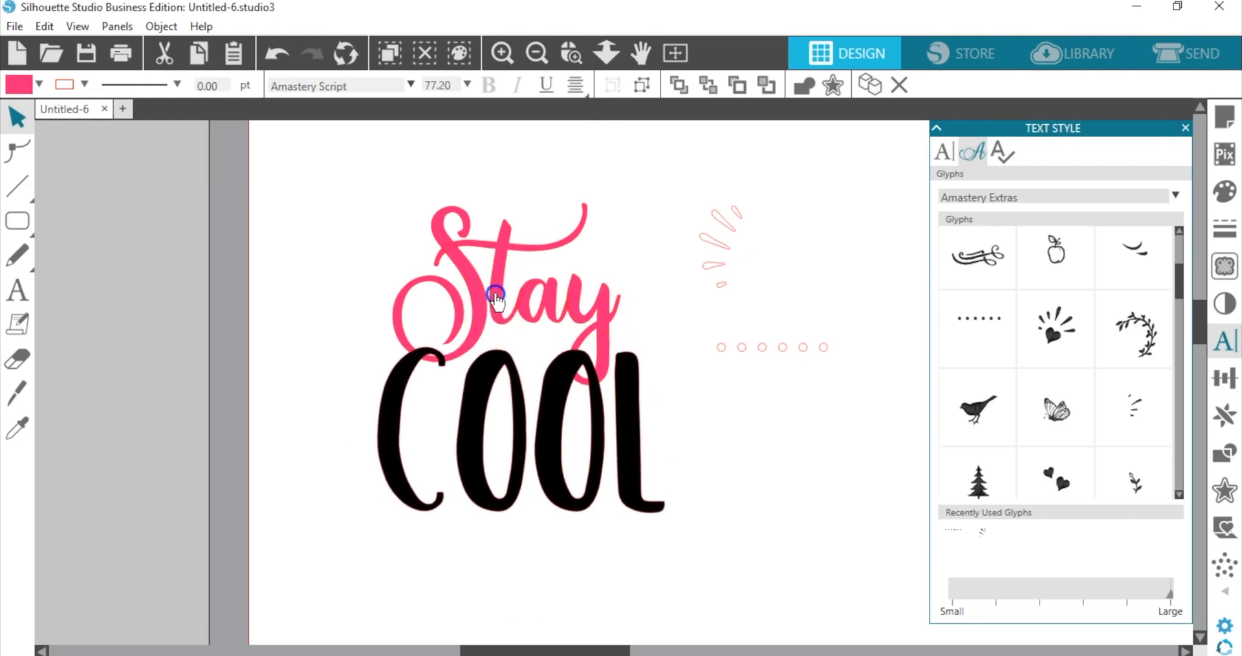
left_click_drag(496, 296, 510, 308)
- Align "Stay" and "cool" on a shared vertical centre line
left_click(374, 226)
left_click(477, 337)
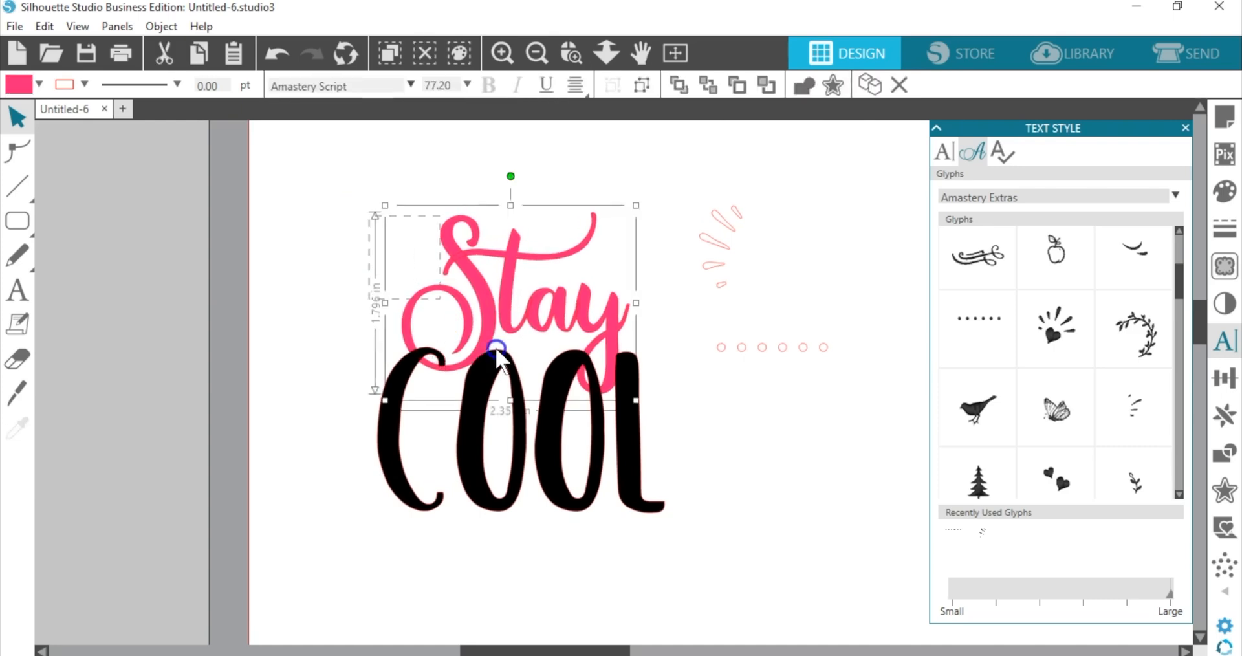
left_click(580, 406, "shift")
left_click(613, 85)
left_click(641, 153)
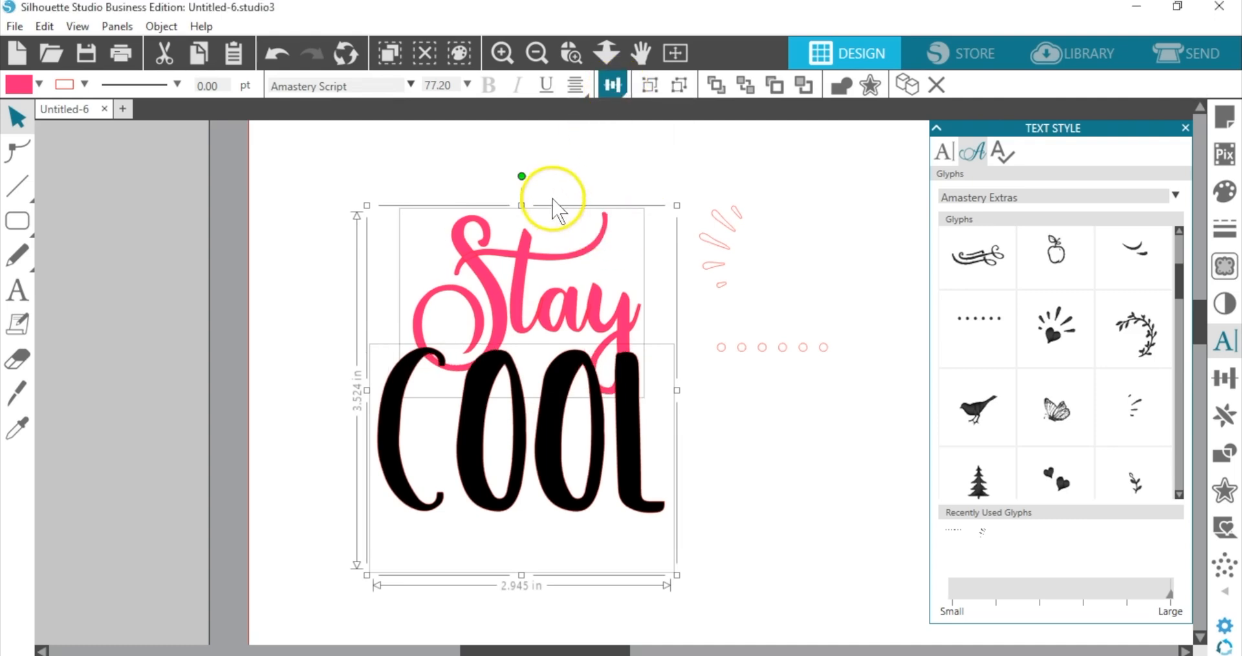
left_click(555, 206)
- Bring "Stay" in front of "cool" and move it slightly down to overlap the black letters more
left_click(528, 248)
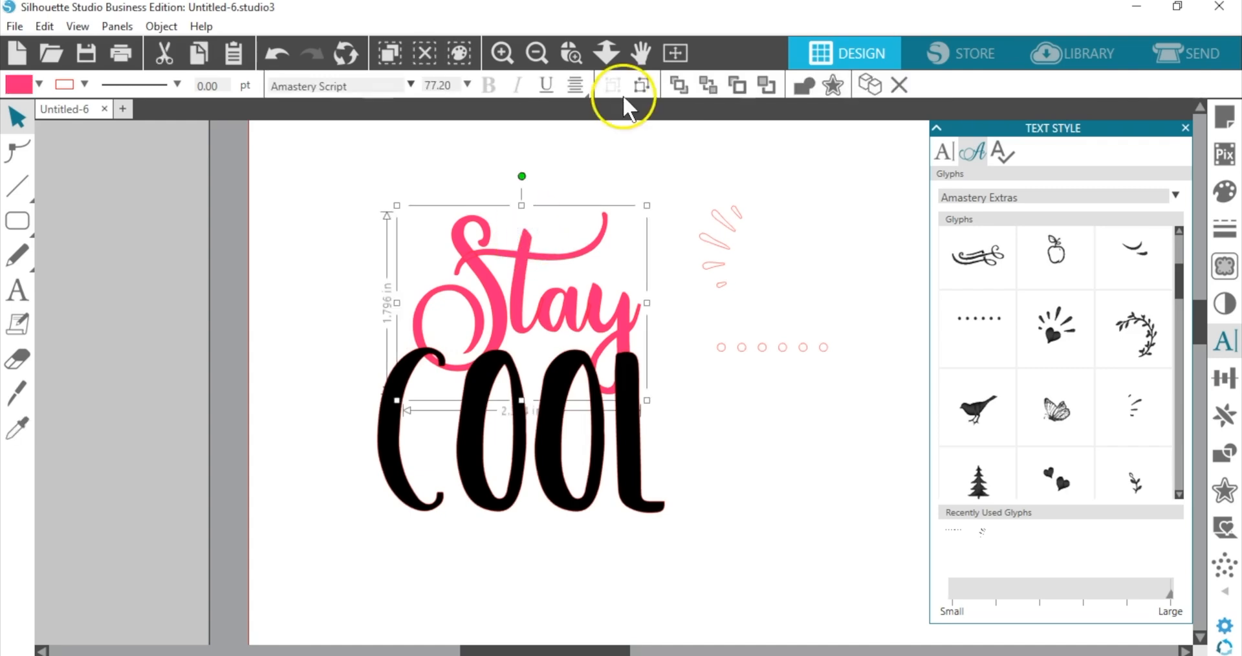
left_click(681, 84)
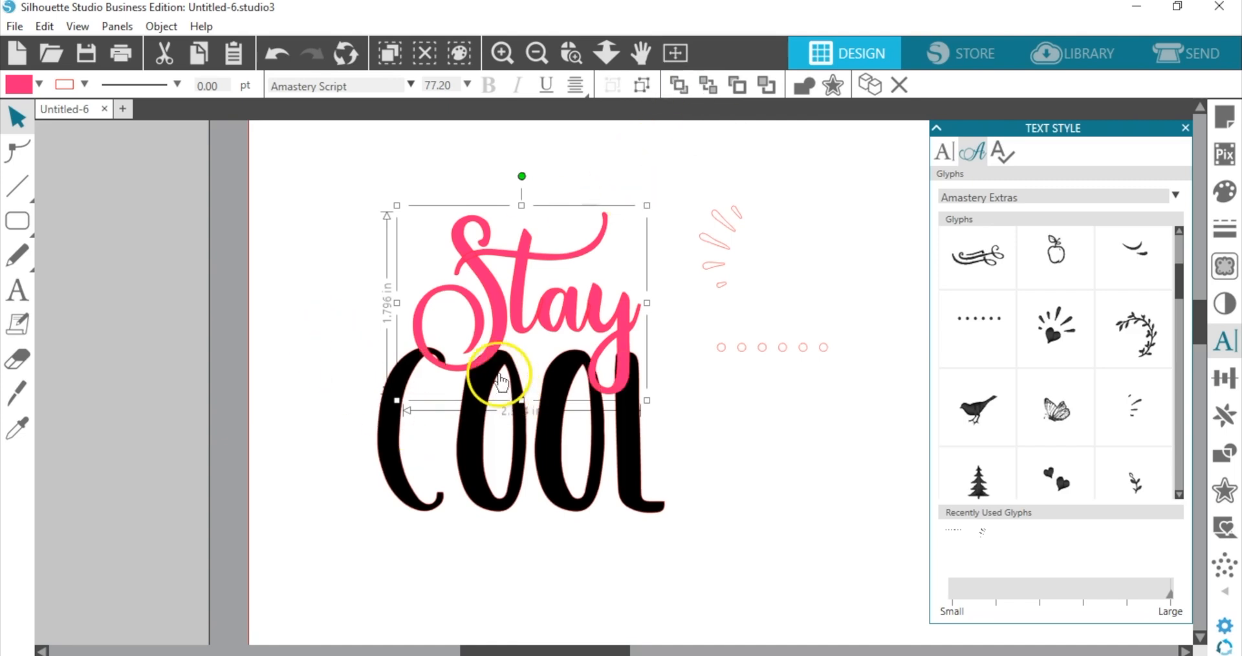
left_click_drag(492, 352, 492, 354)
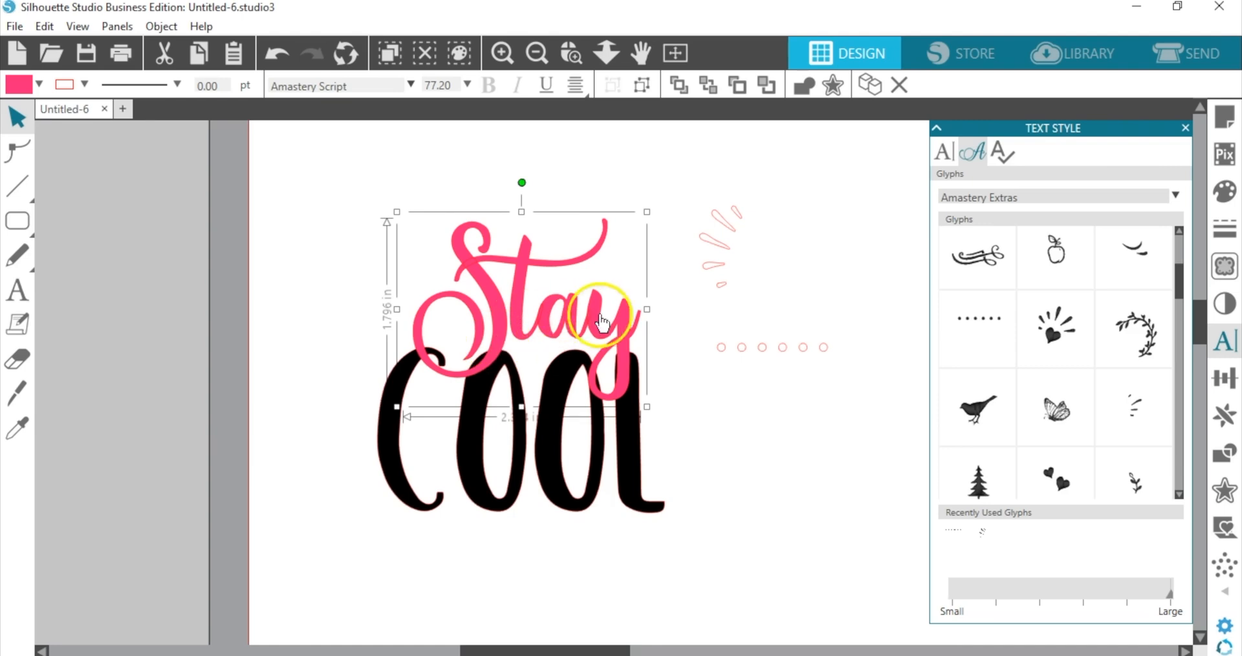
- Fill the burst glyph and the row-of-dots glyph with the same pink as "Stay"
left_click(720, 250)
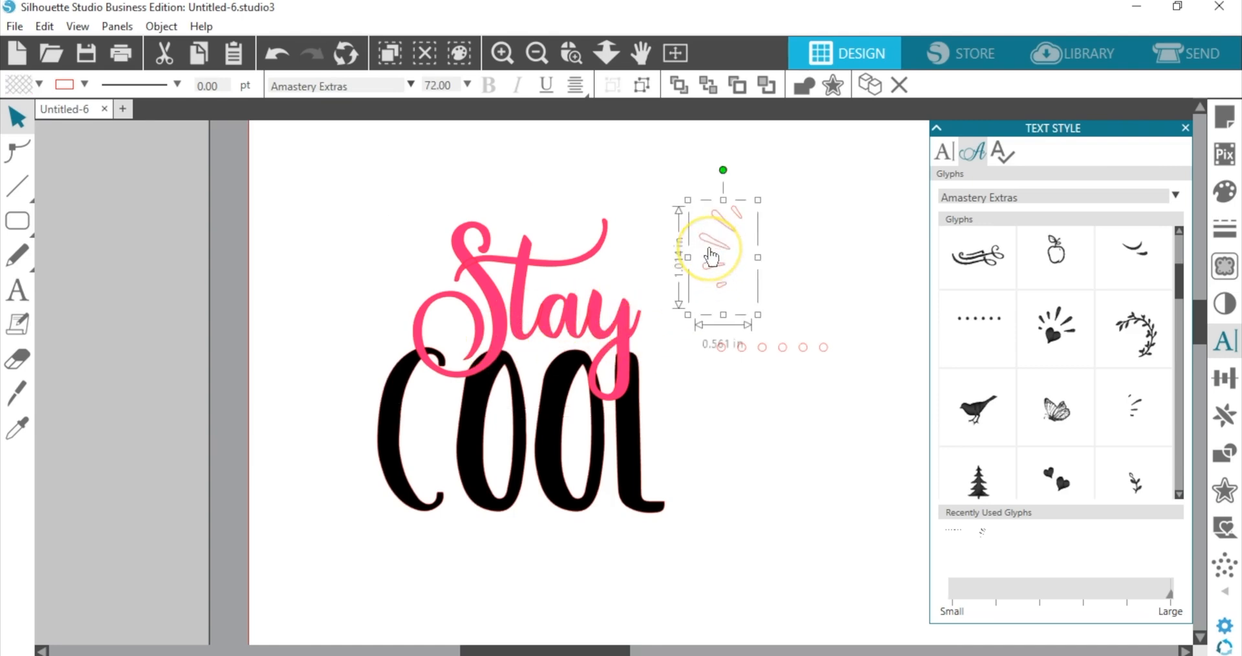
left_click(793, 350, "shift")
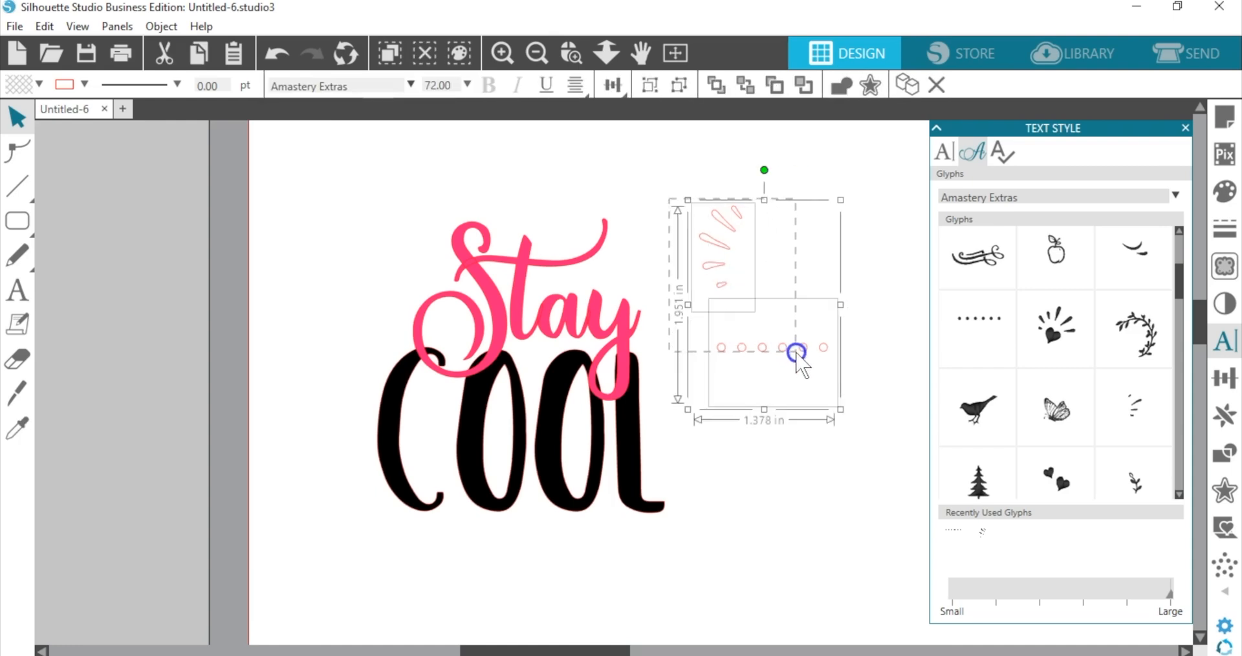
left_click(40, 82)
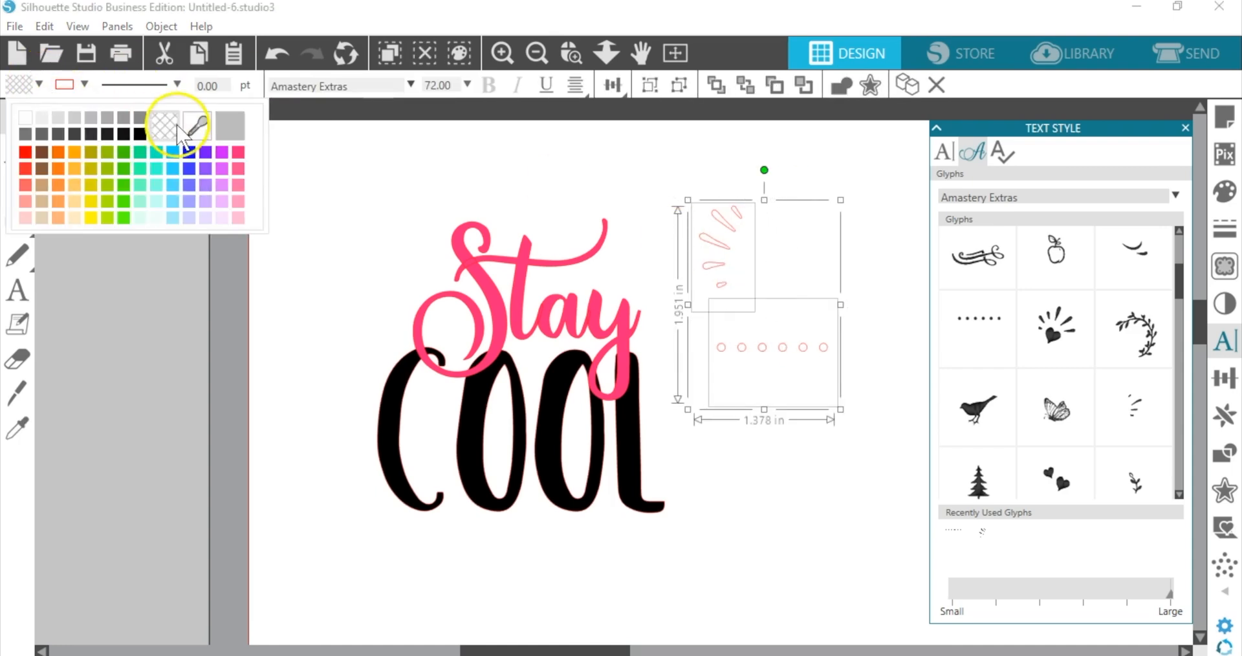
left_click(237, 152)
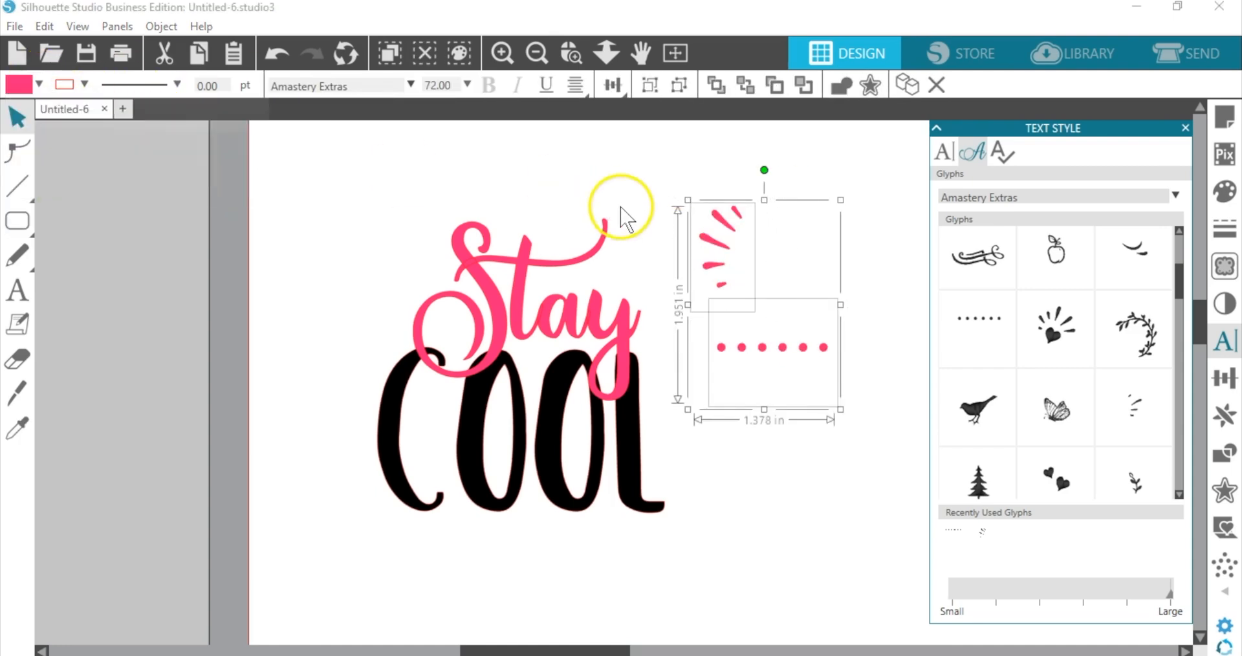
- Enlarge the burst glyph proportionally to about 1.0 by 1.81 in and place it beside the "c" of "cool"
left_click(724, 226)
left_click_drag(757, 199, 778, 131)
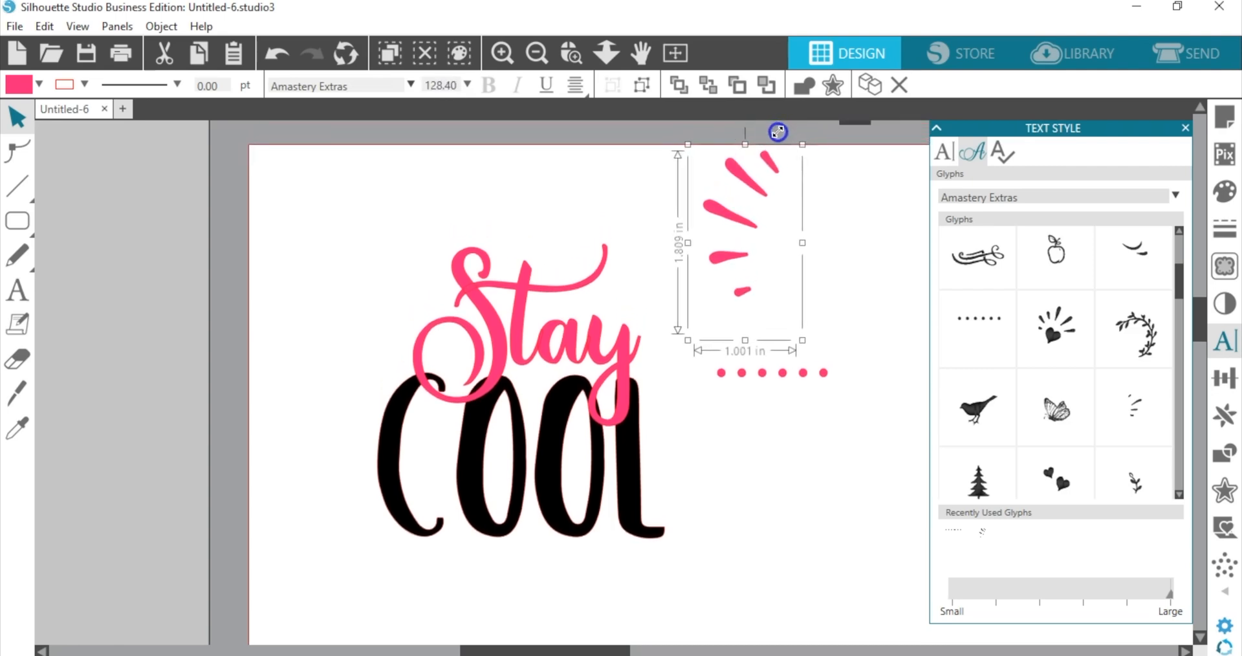
left_click_drag(744, 218, 337, 419)
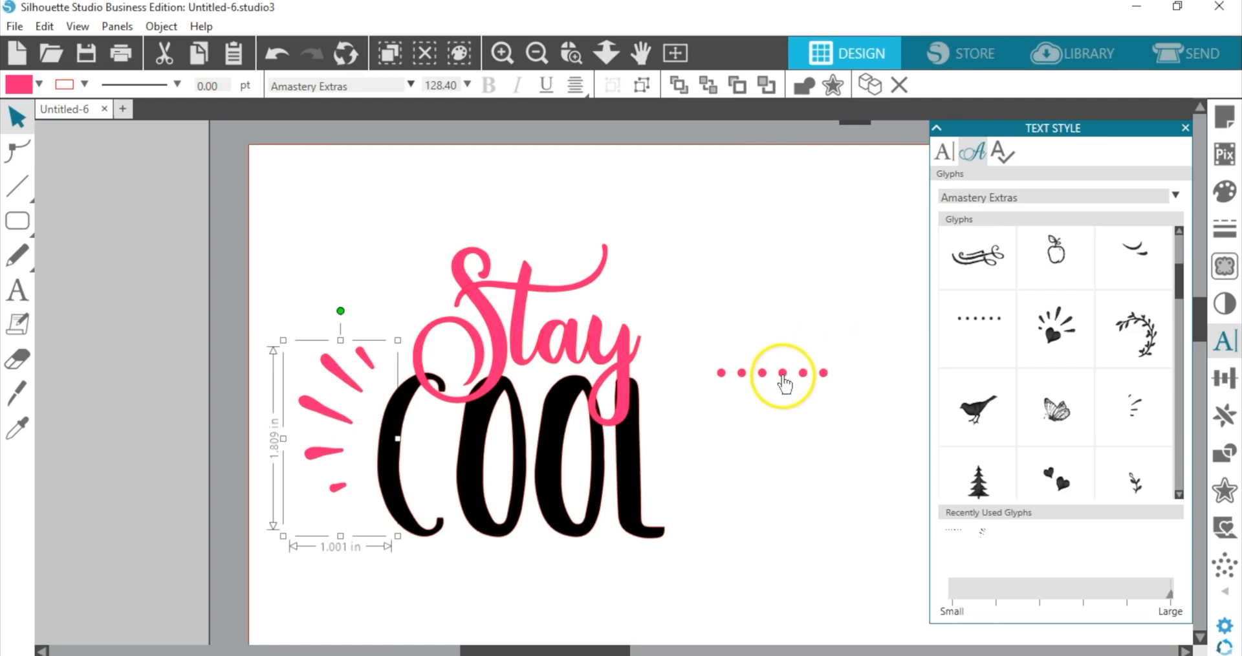
- Enlarge the row of dots proportionally to about 1.7 in wide and place it centrally below "cool"
left_click(784, 381)
left_click_drag(841, 434, 879, 489)
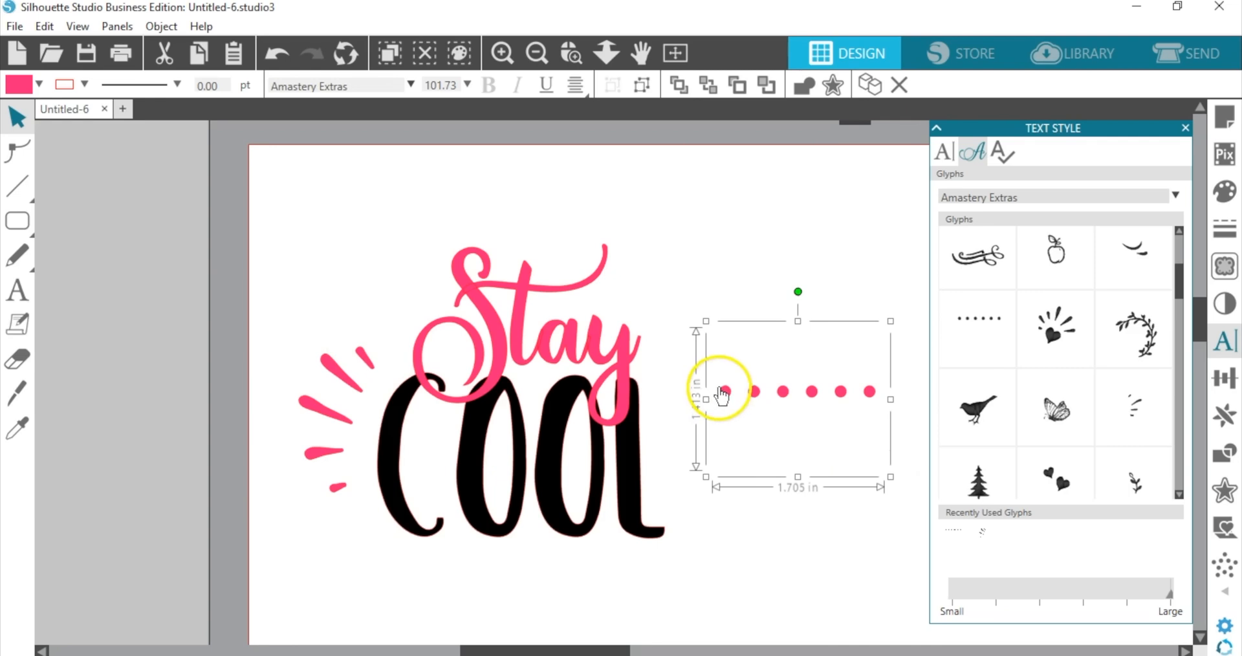
left_click_drag(724, 393, 448, 580)
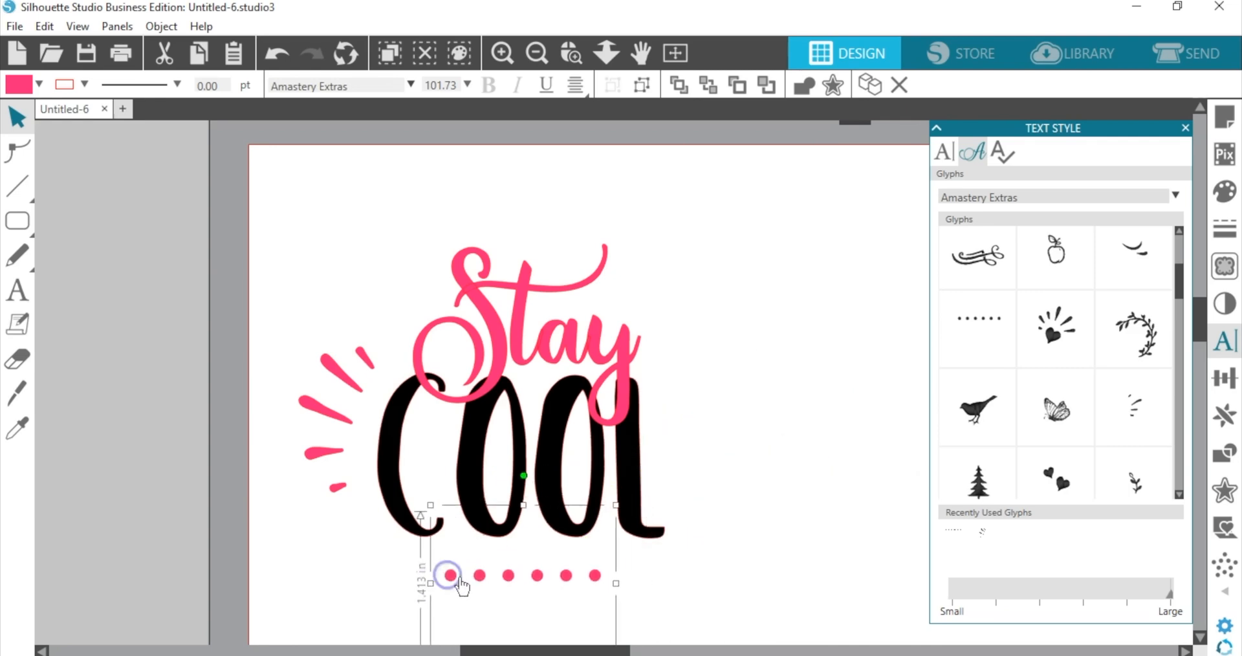
- Mirror a copy of the burst to the right and place it beside the "l" of "cool"
left_click(335, 416)
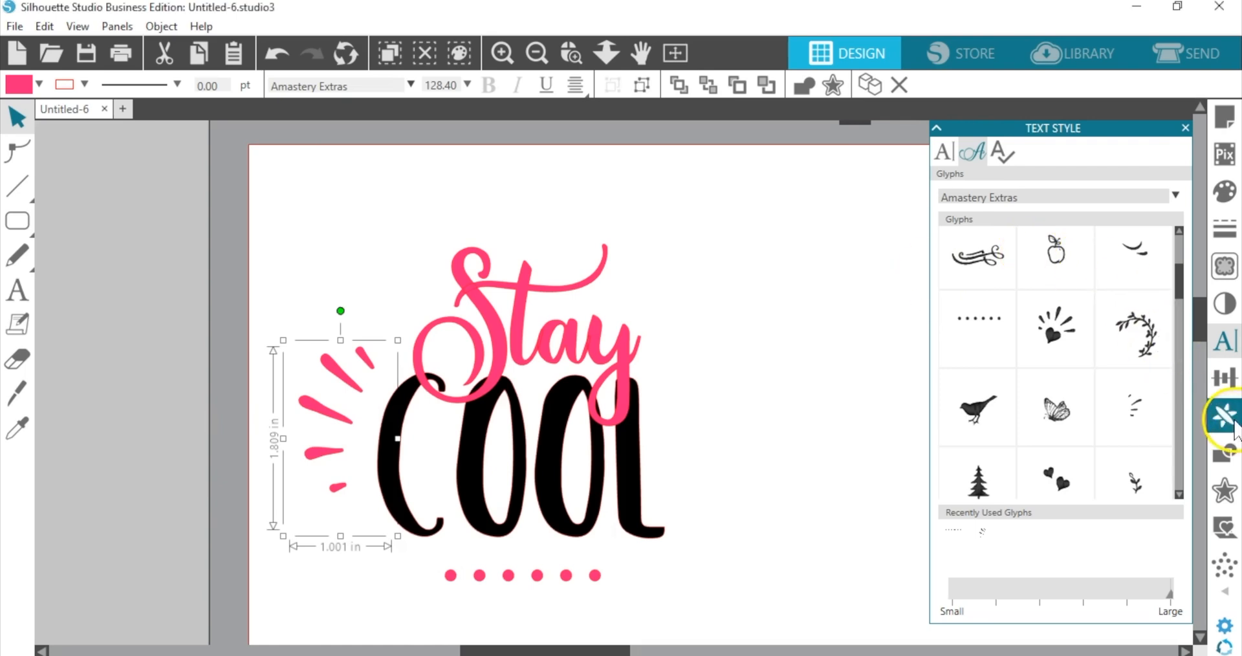
left_click(1227, 423)
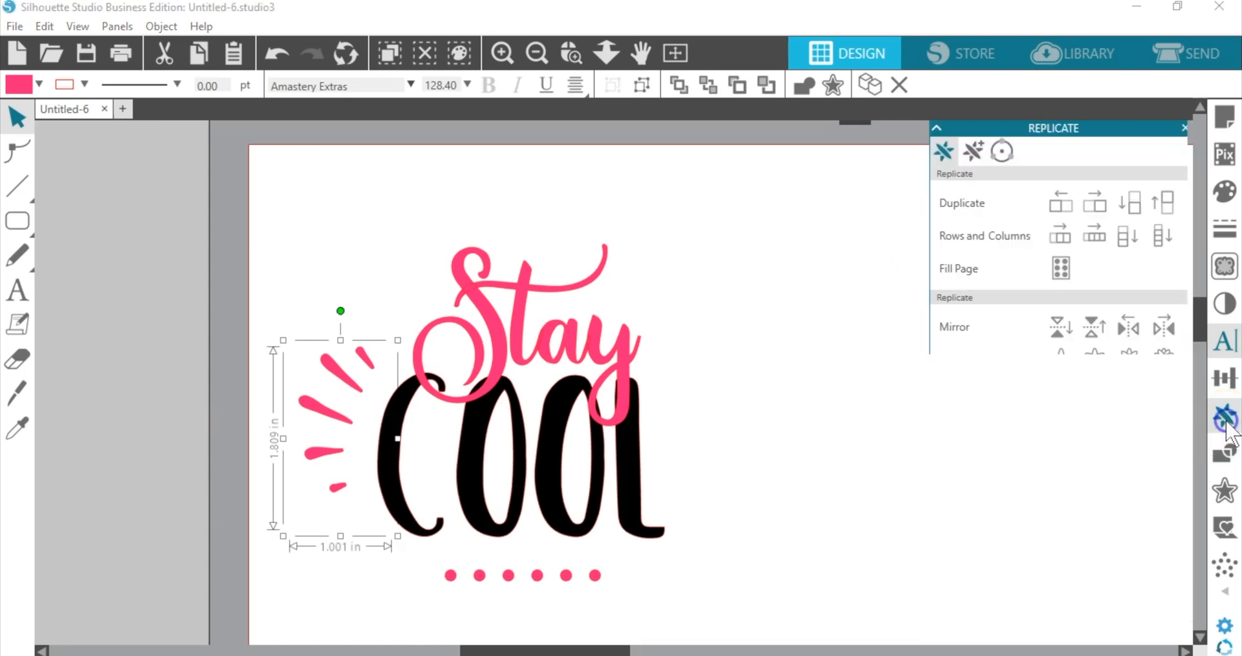
left_click(1164, 328)
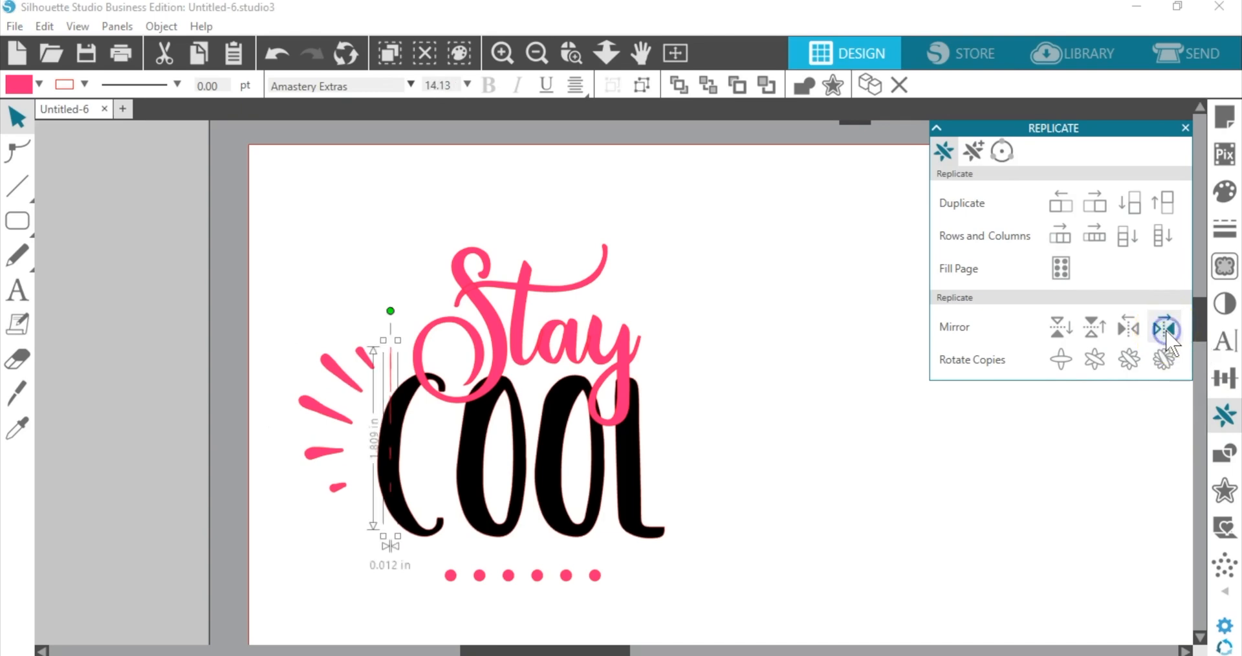
left_click_drag(443, 427, 695, 213)
scroll(694, 213, "up", 2)
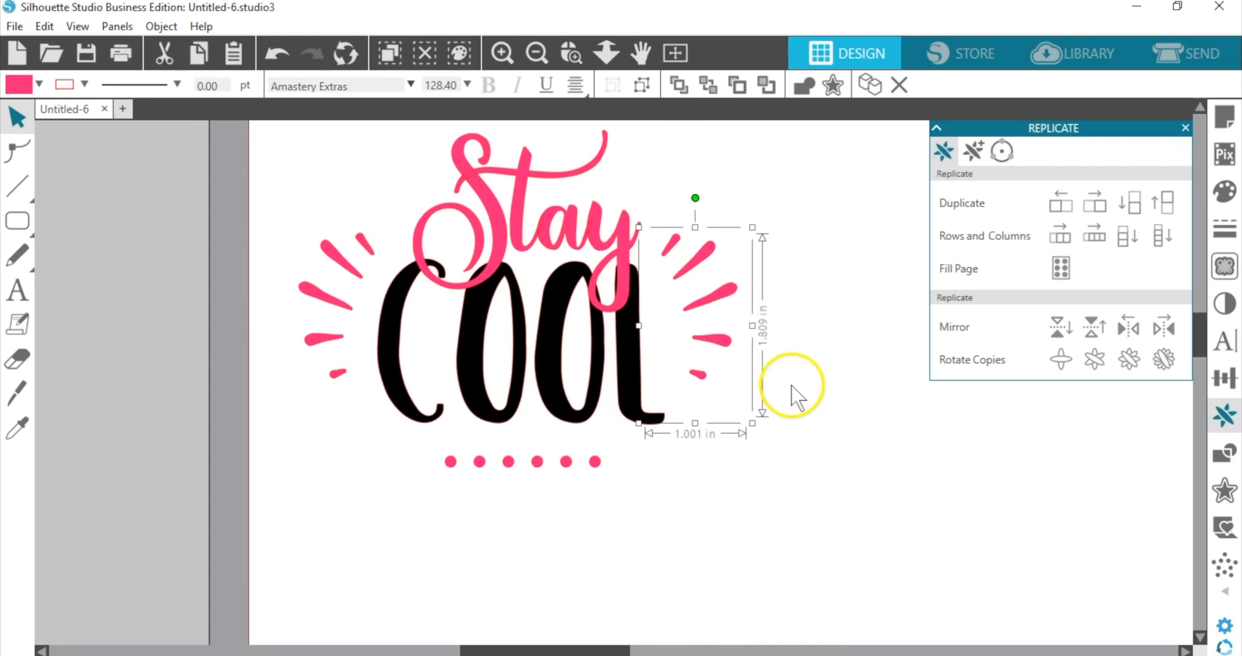
- Align the tops of the two bursts and group them
left_click(332, 258, "shift")
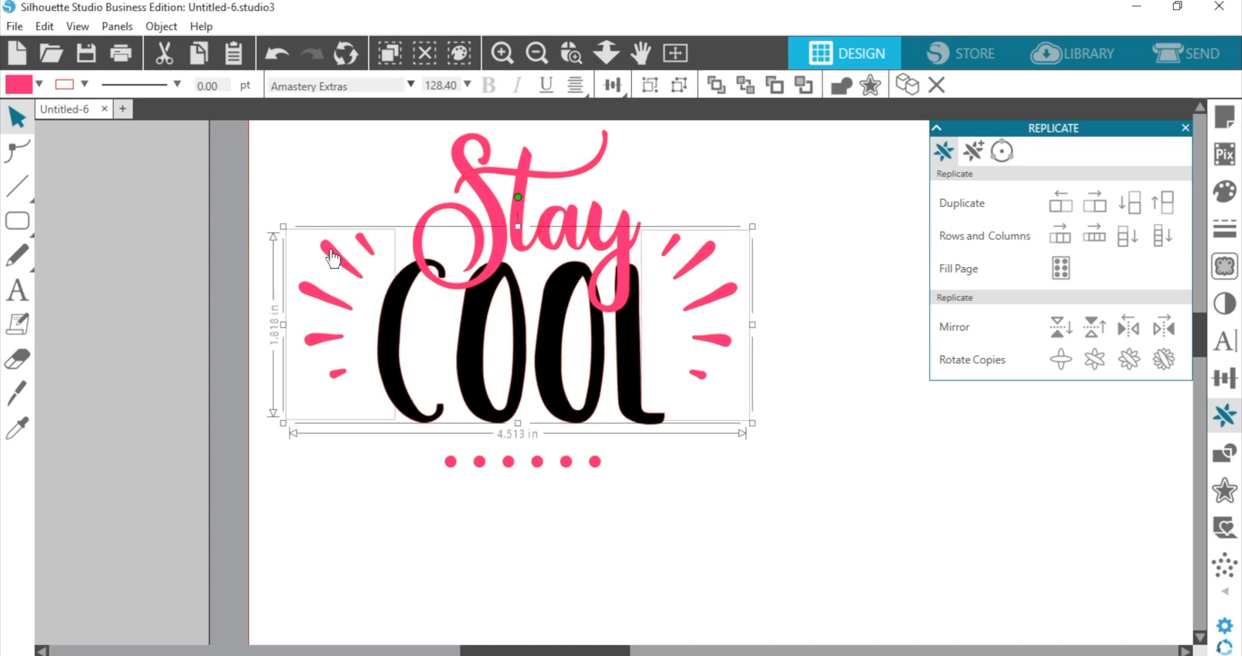
left_click(612, 85)
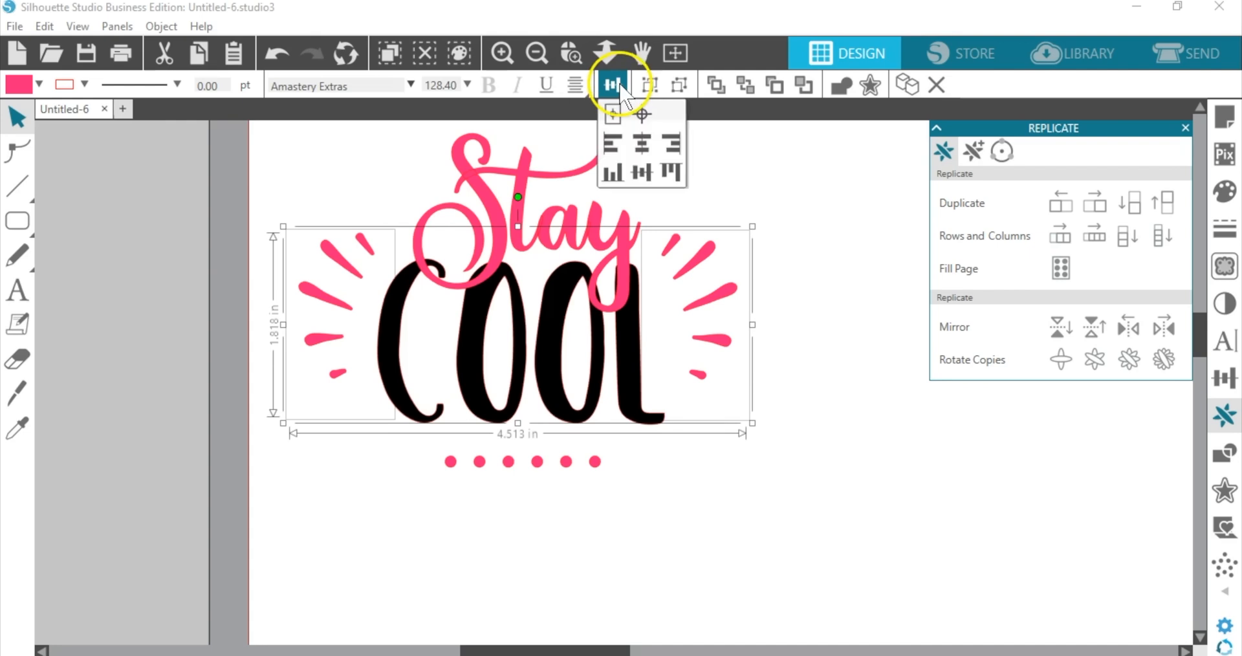
left_click(671, 173)
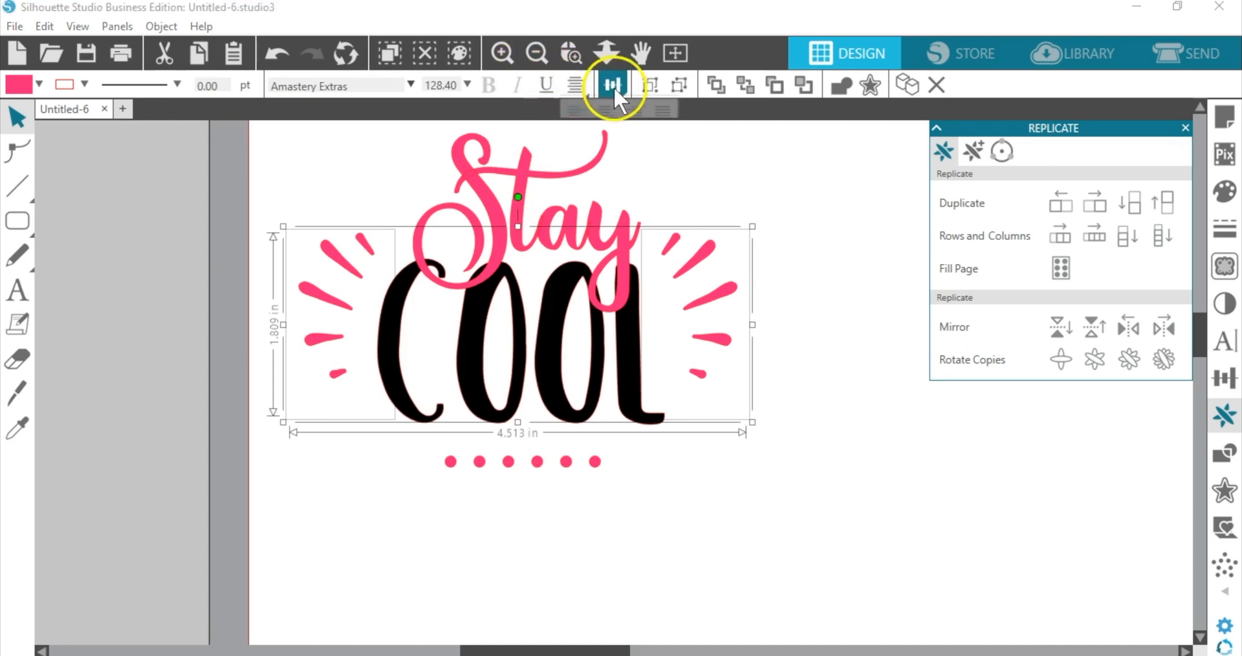
left_click(650, 84)
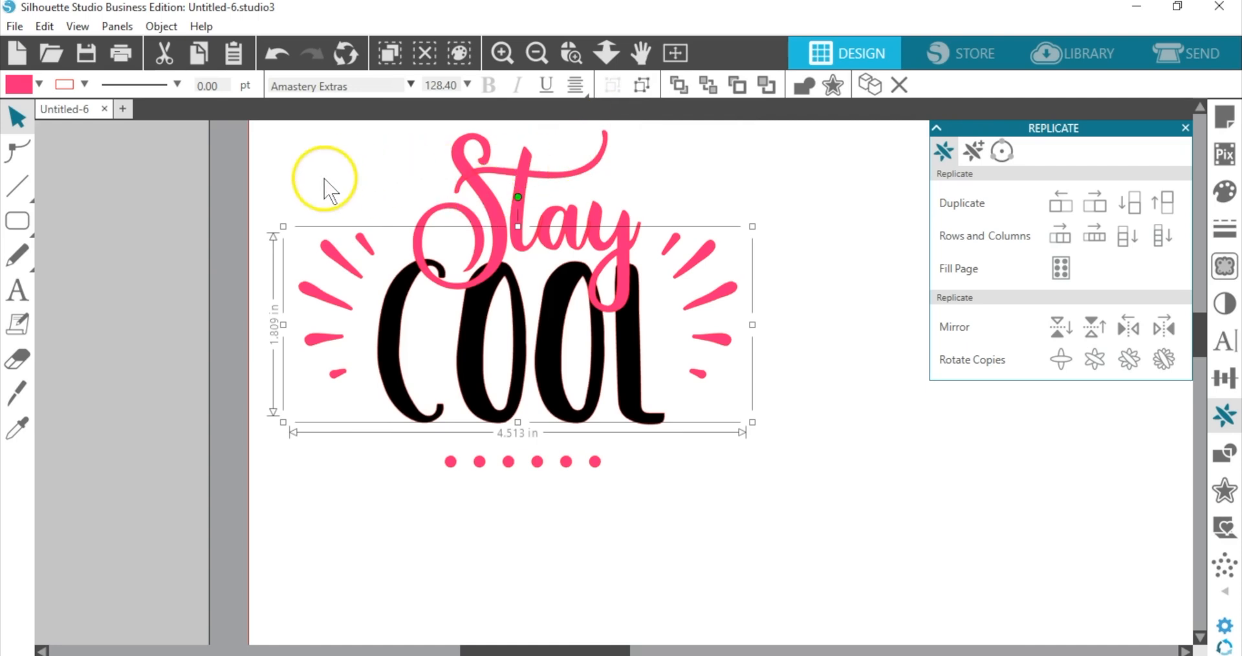
- Align "Stay", "cool" and the grouped bursts on a shared vertical centre line
left_click_drag(333, 184, 719, 347)
left_click(613, 85)
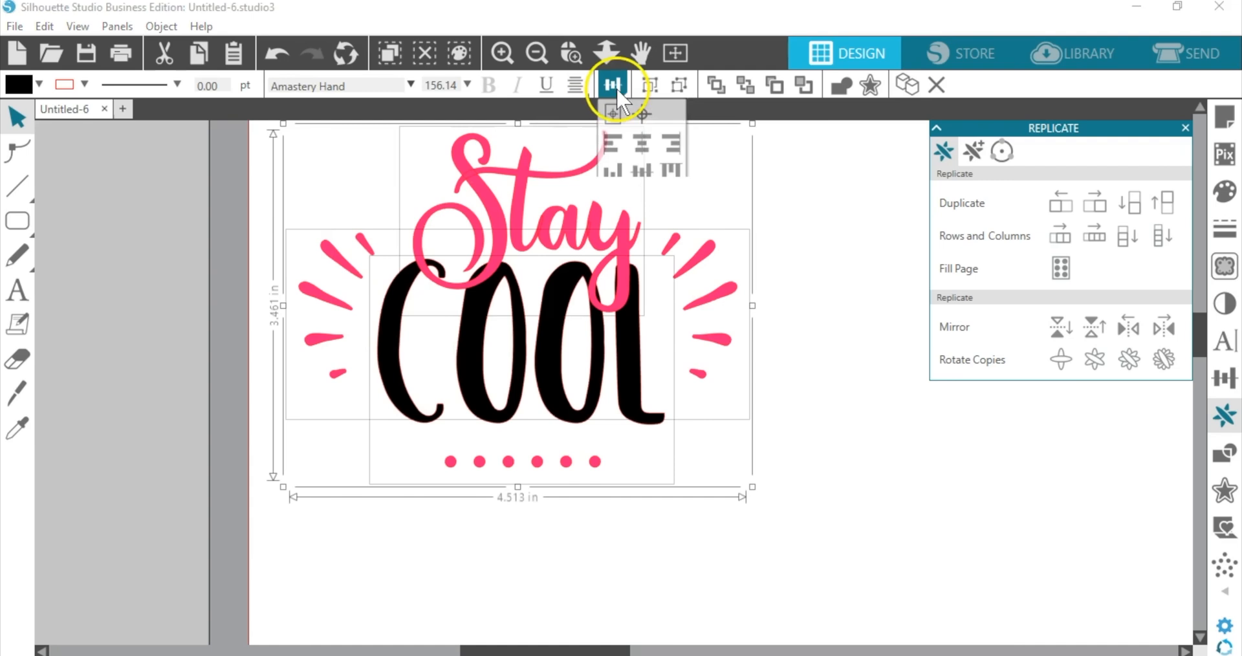
left_click(642, 144)
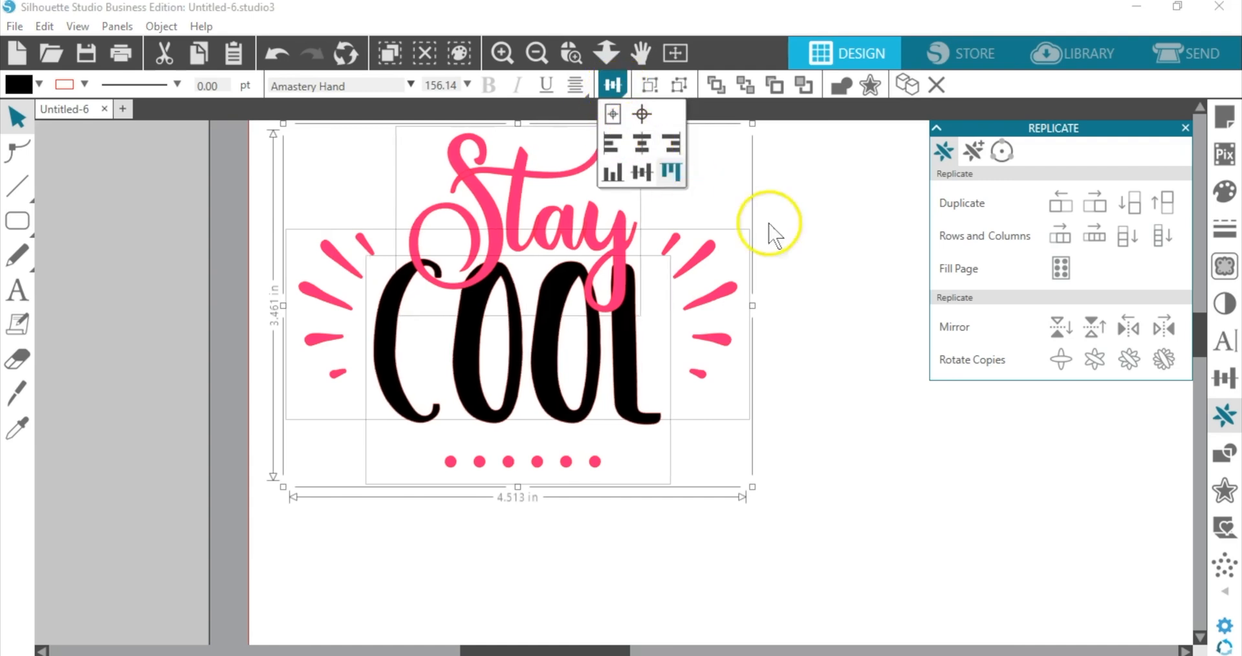
left_click(798, 235)
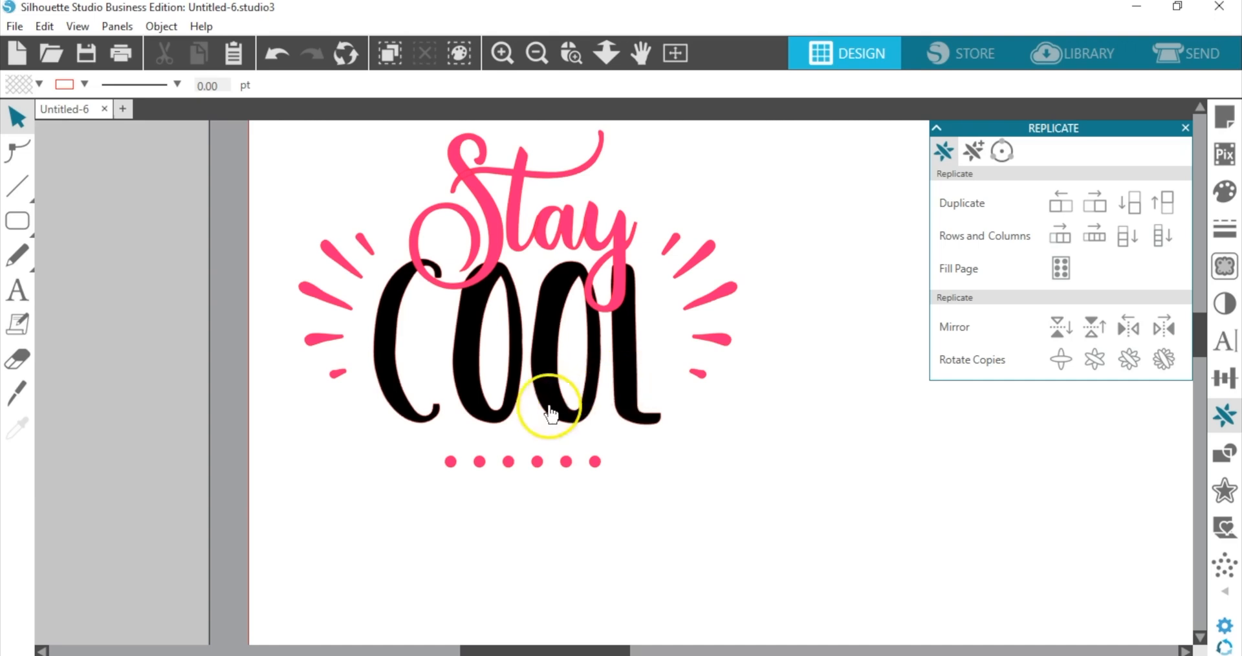
- Duplicate the row of dots to the left so that it continues the line below "cool"
left_click(511, 463)
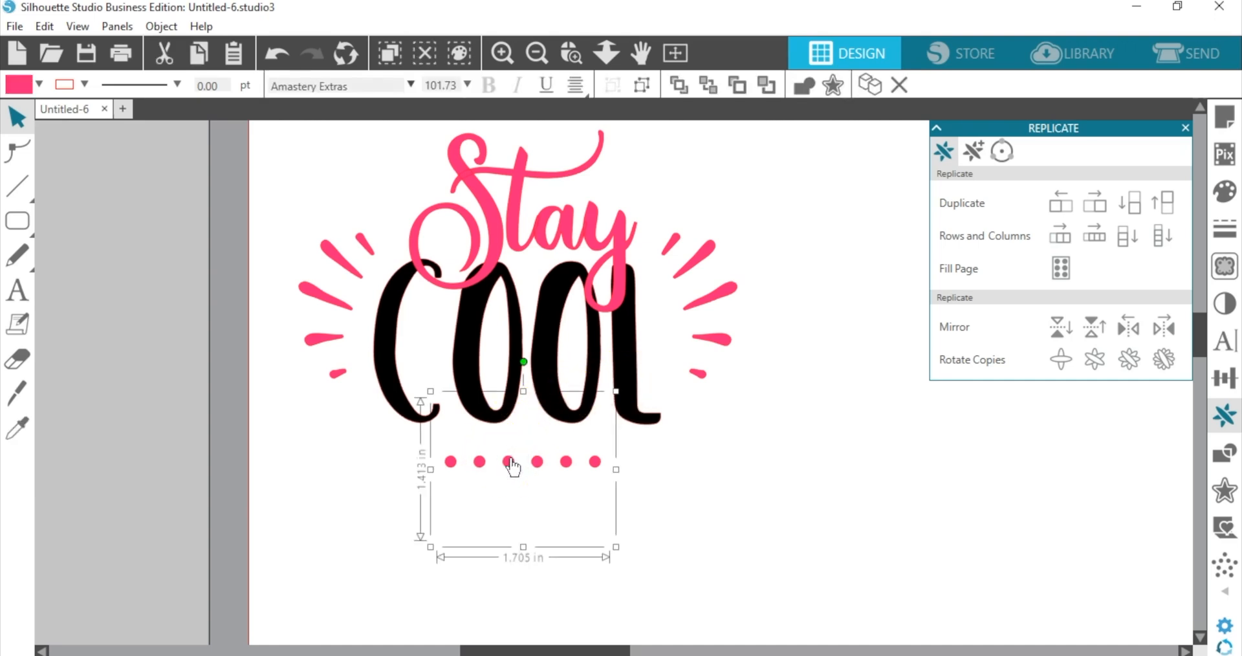
key("ctrl+Left")
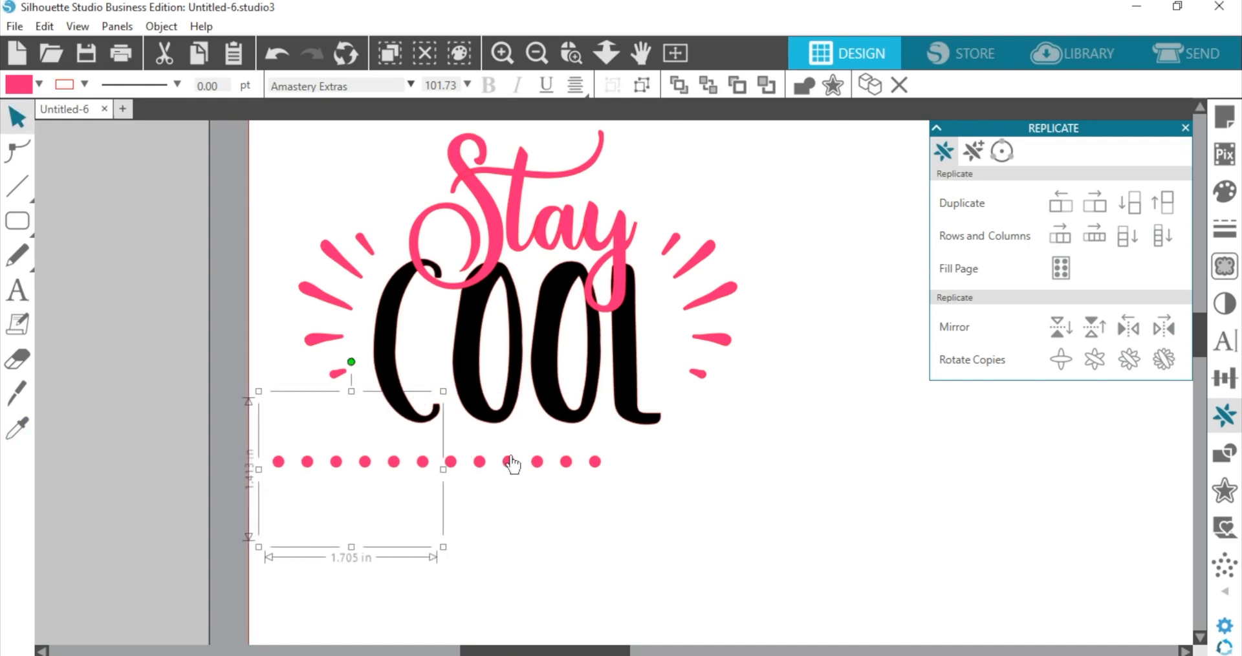
left_click(509, 466)
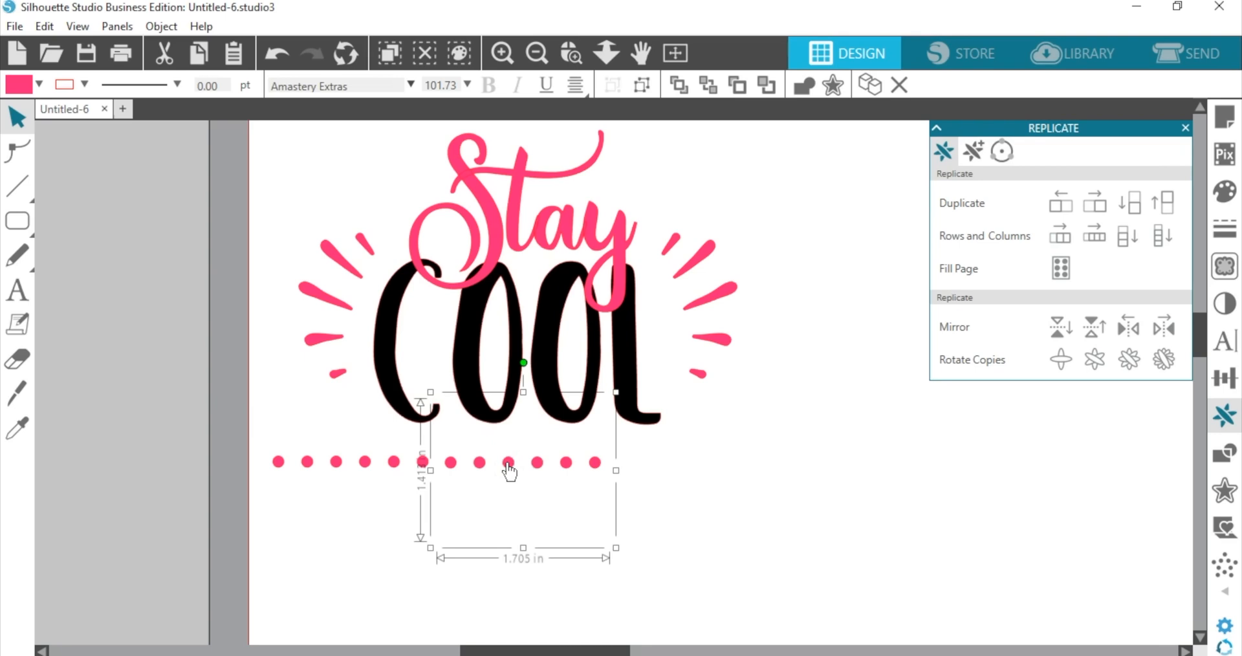
key("ctrl+z")
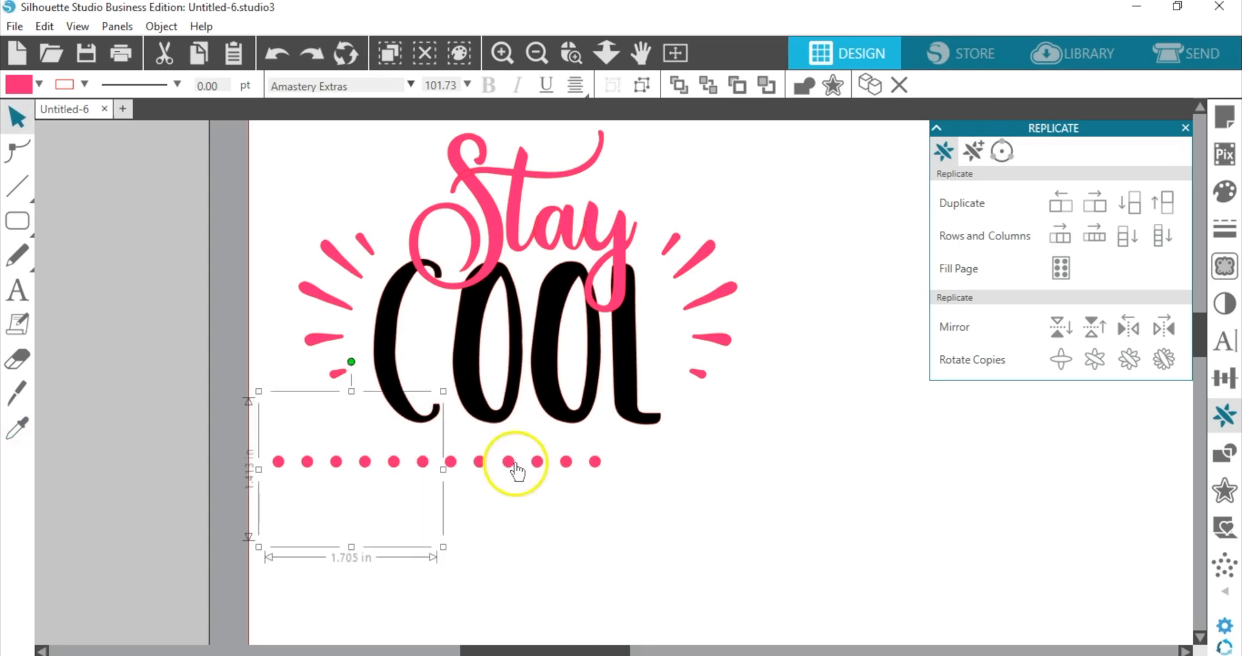
left_click_drag(540, 473, 542, 466)
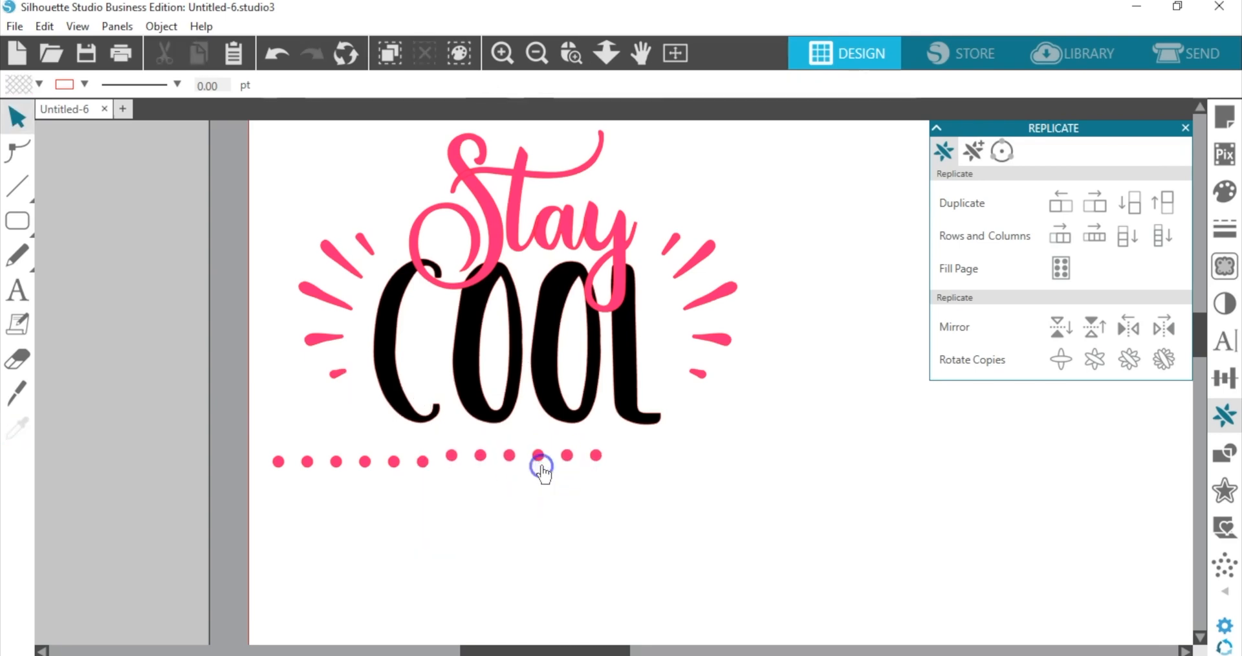
key("ctrl+z")
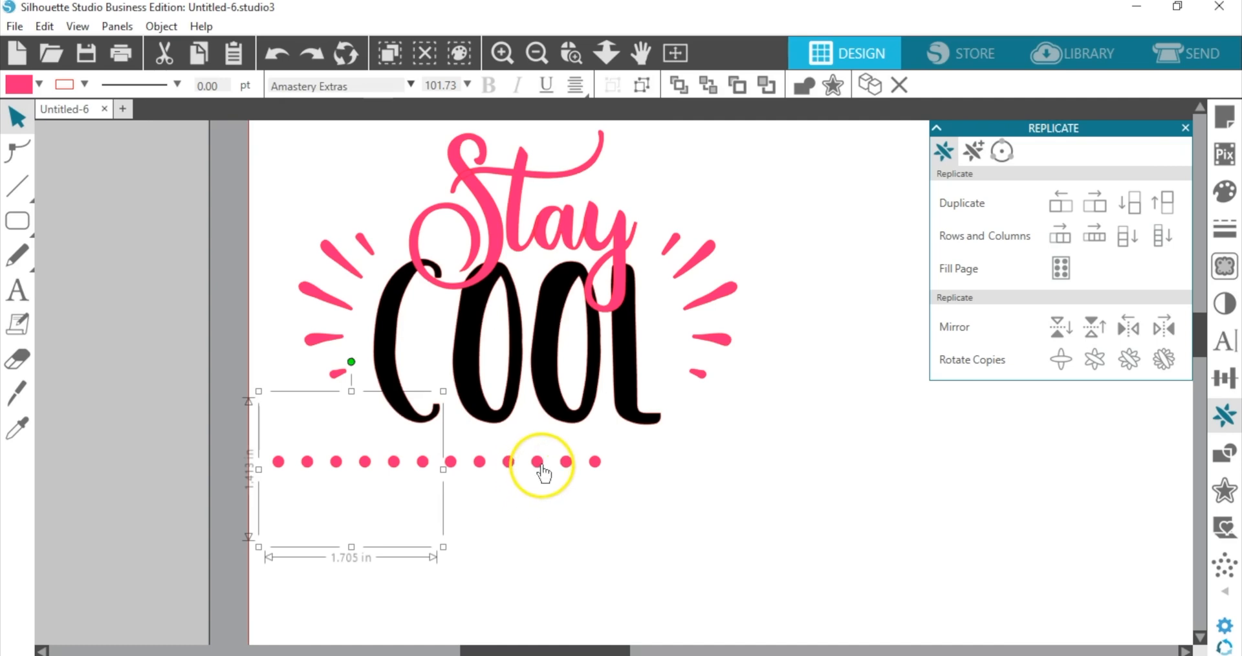
- Duplicate the original dots to the right and group the three dot segments into one continuous row
left_click(542, 465)
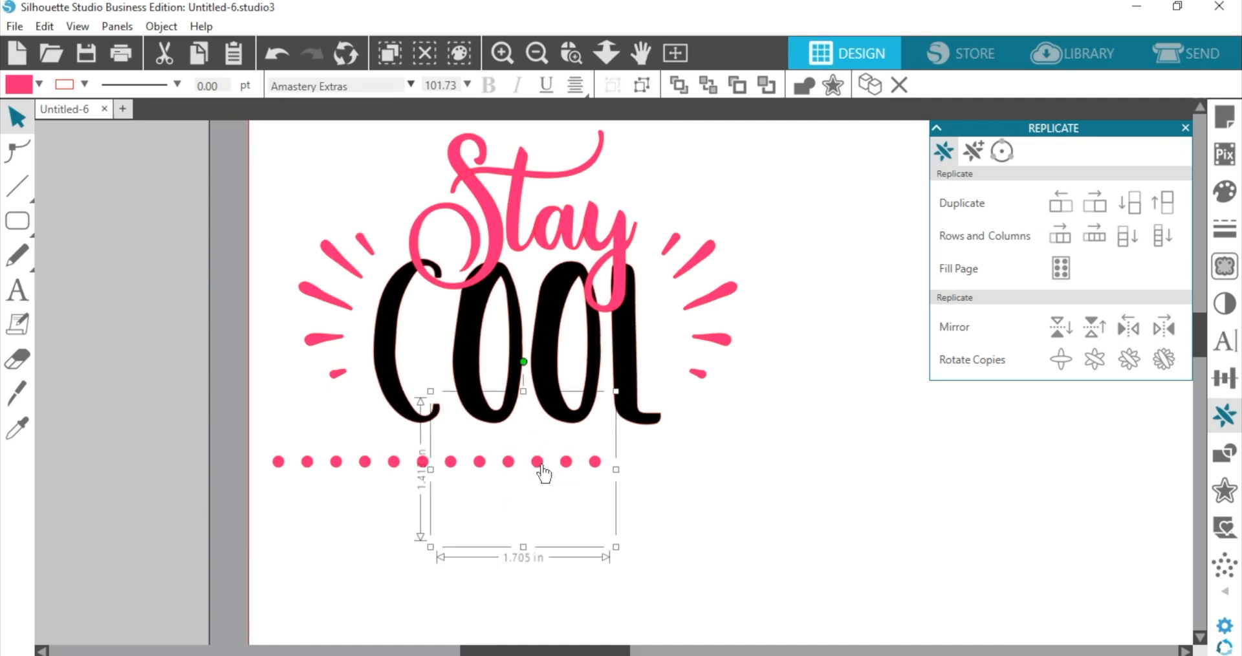
key("i")
key("ctrl+d")
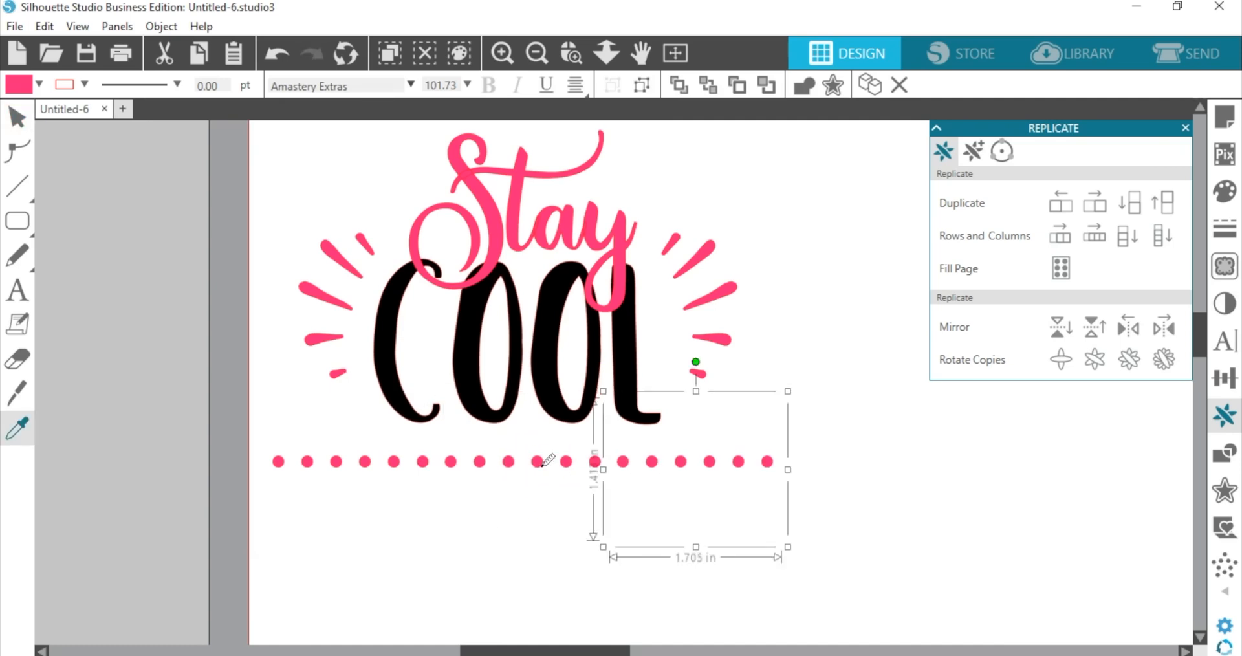
key("v")
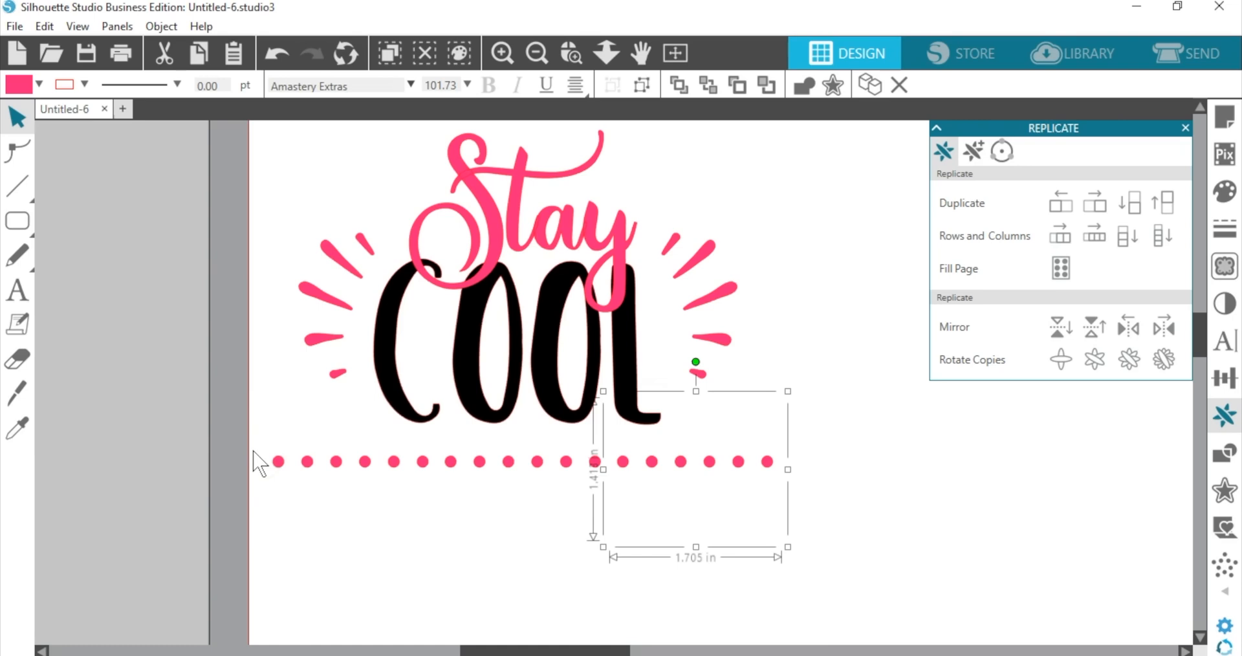
left_click_drag(271, 462, 676, 511)
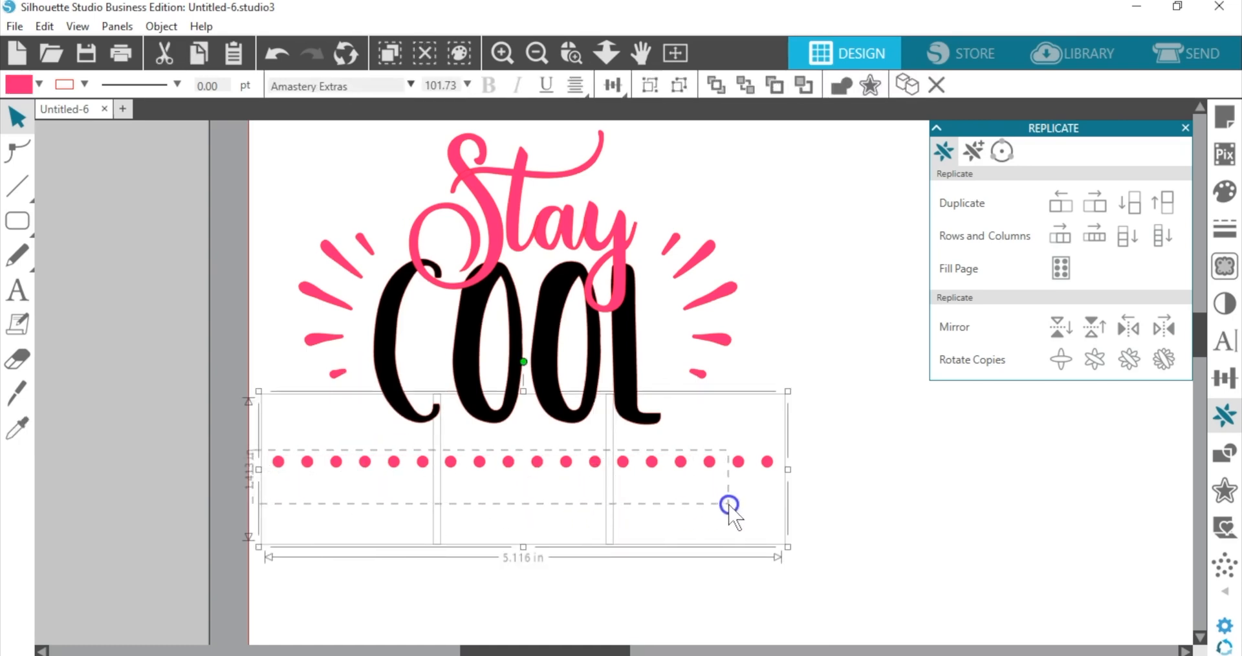
left_click(650, 85)
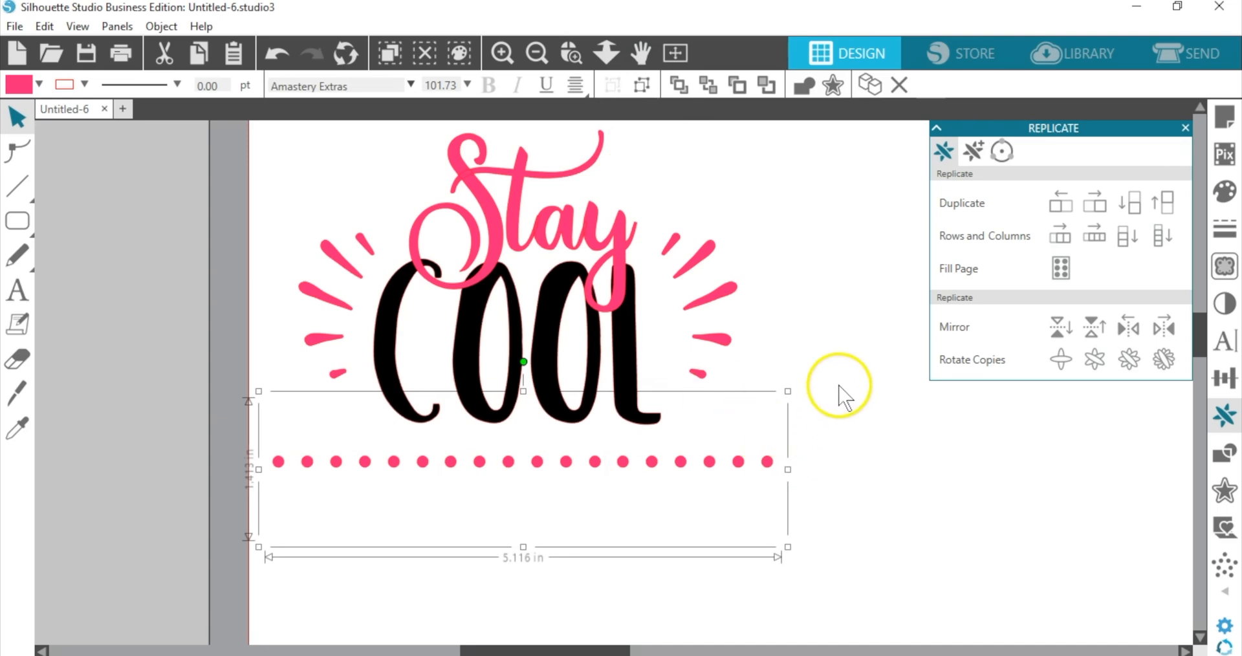
- Duplicate the grouped dot row, place the copy above "Stay", and move the lower row slightly up towards "cool"
scroll(840, 394, "up", 3)
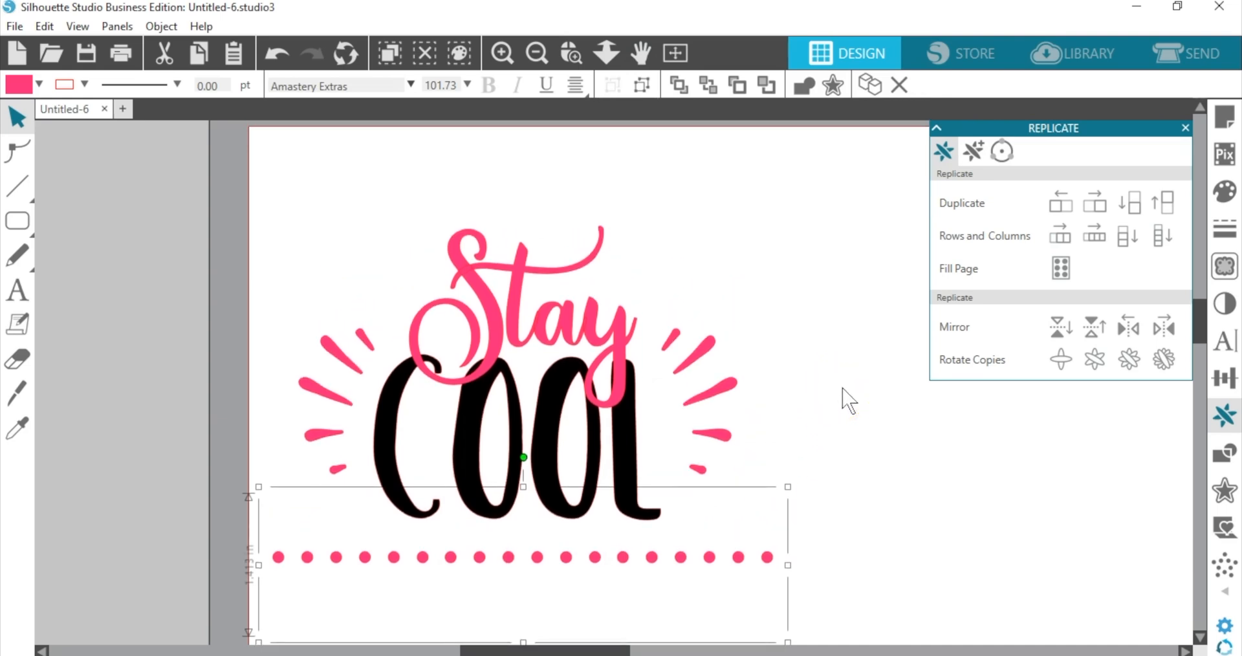
key("i")
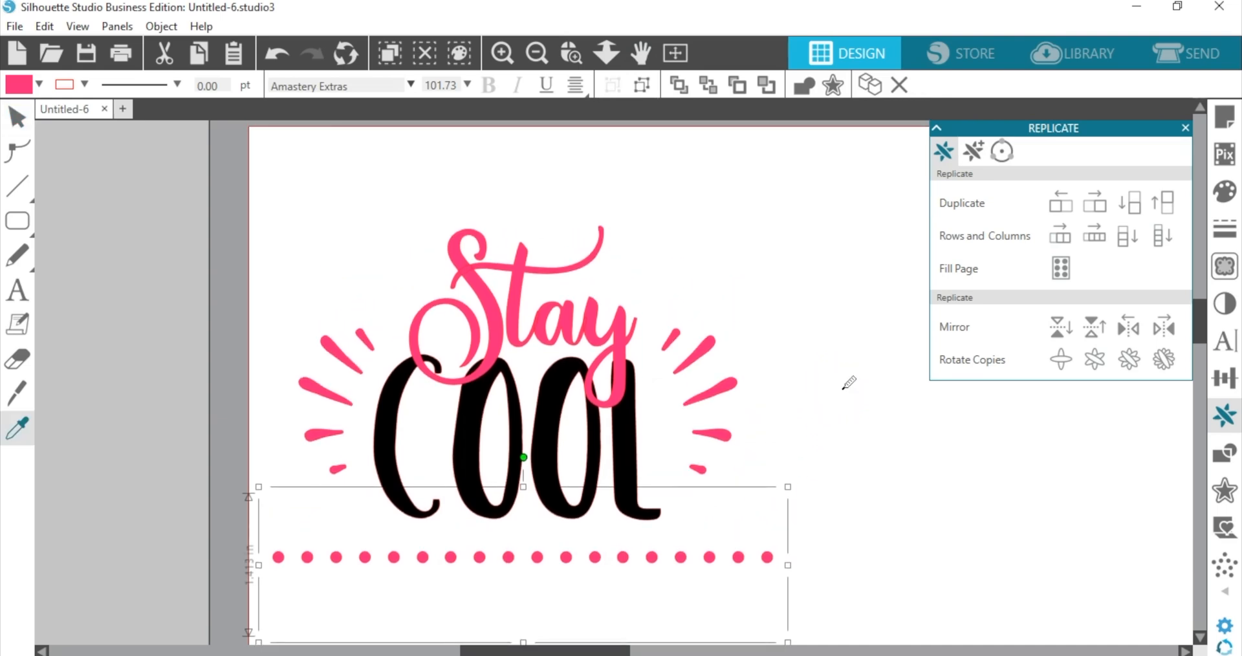
key("ctrl+Up")
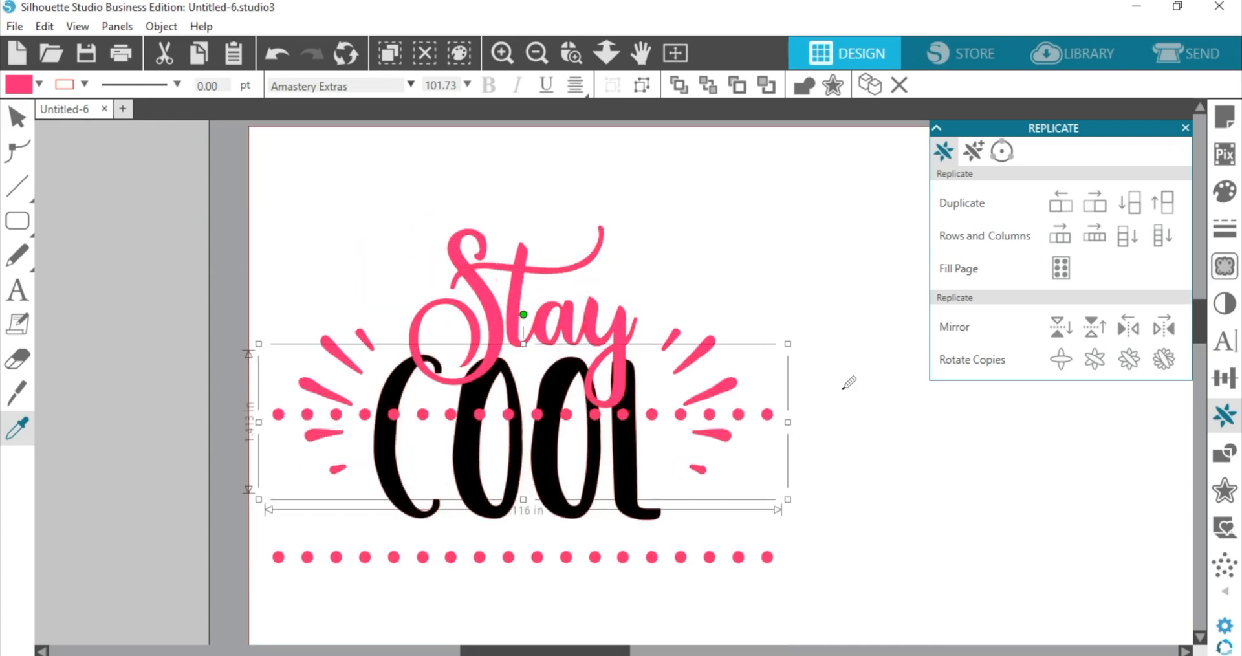
key("v")
left_click_drag(768, 415, 765, 215)
left_click_drag(736, 556, 735, 545)
- Align both dot rows, the bursts, "Stay" and "cool" on a shared vertical centre line
left_click(554, 190)
left_click_drag(219, 168, 821, 629)
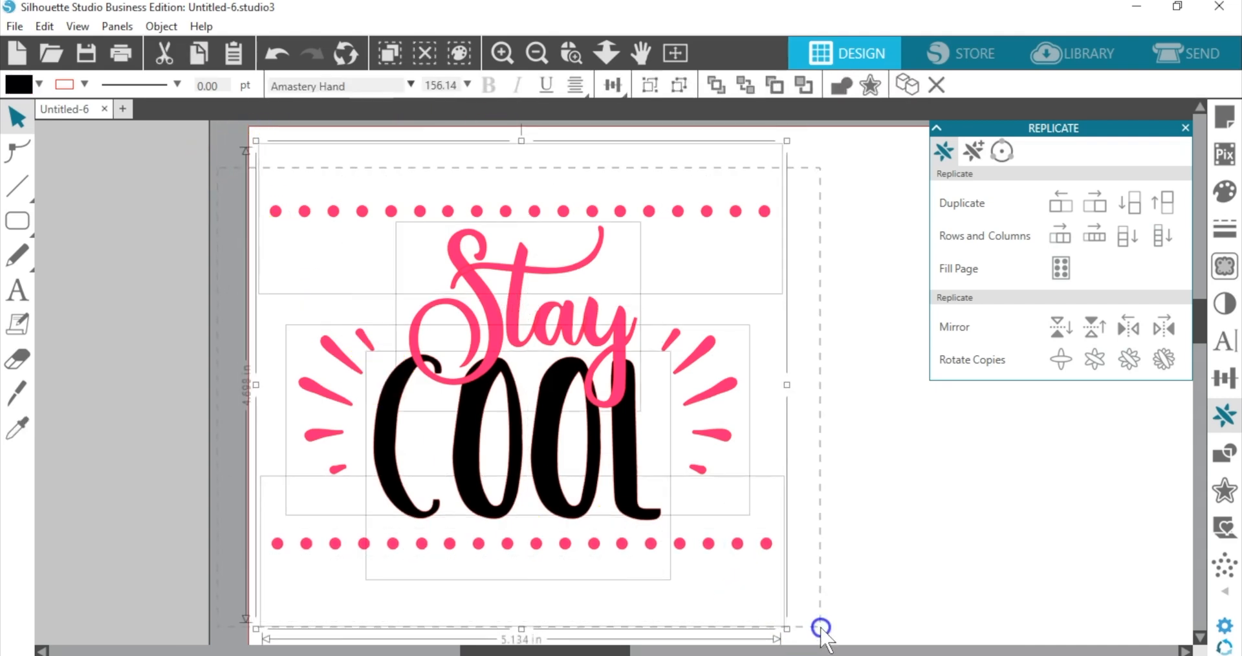
left_click(615, 85)
left_click(642, 143)
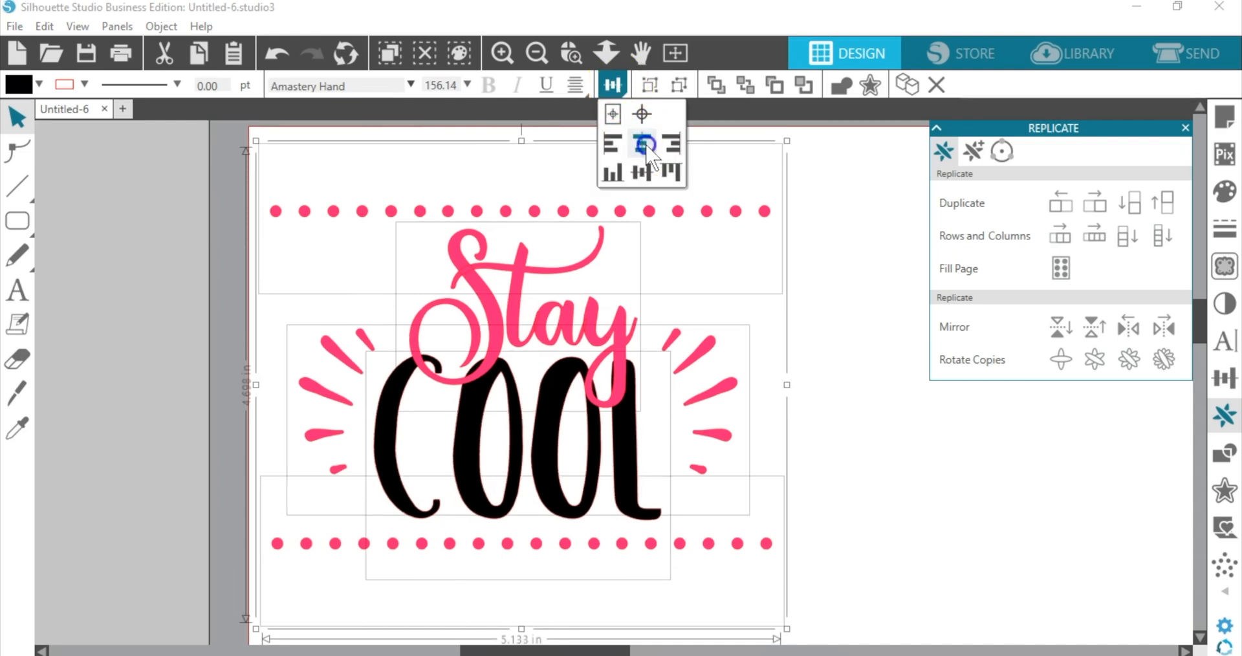
- Create a rounded-corner offset of 0.030 in around the word "Stay"
left_click(816, 366)
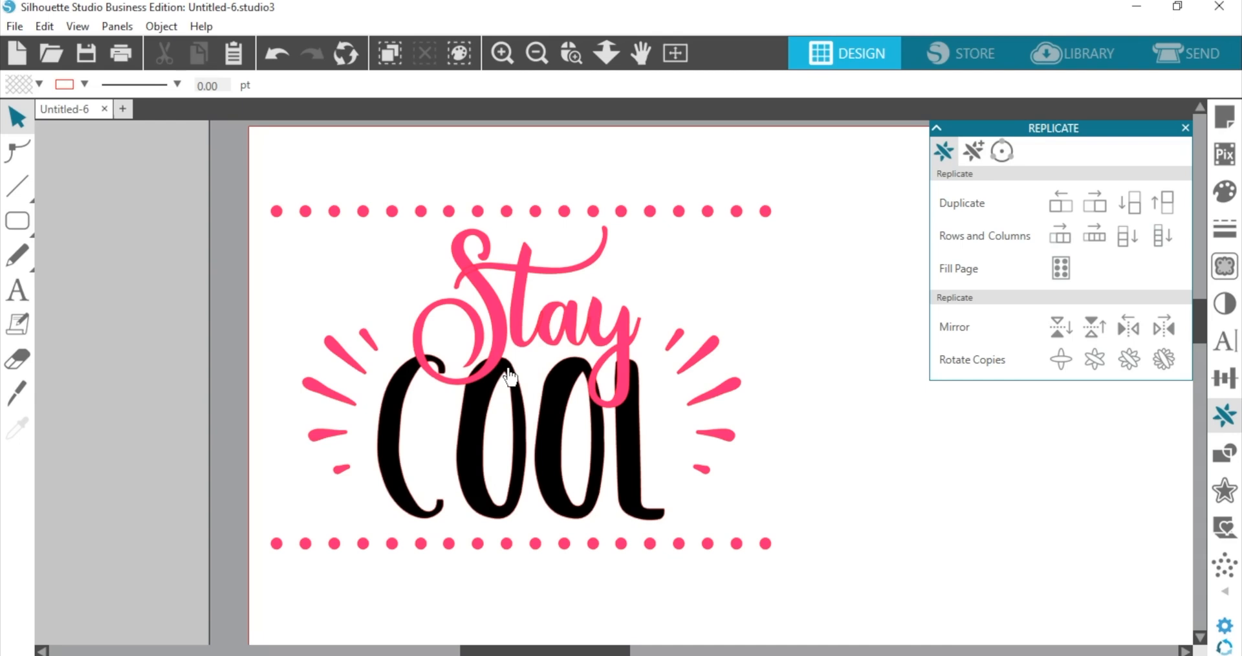
left_click(1229, 503)
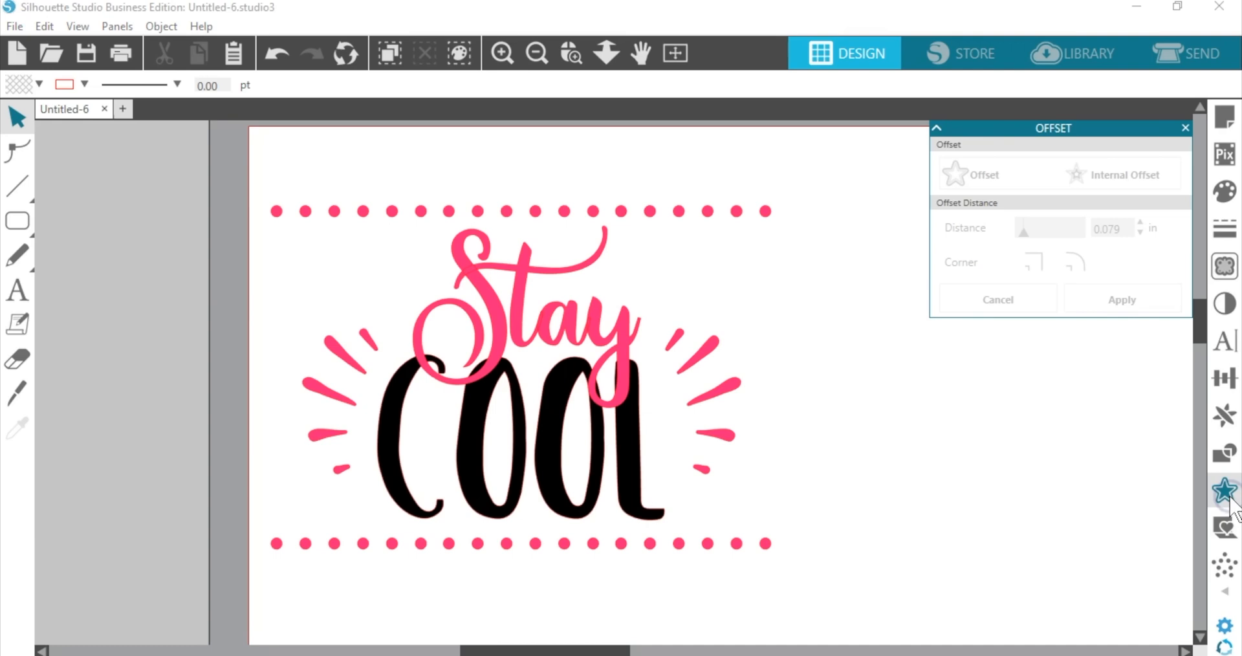
left_click(521, 279)
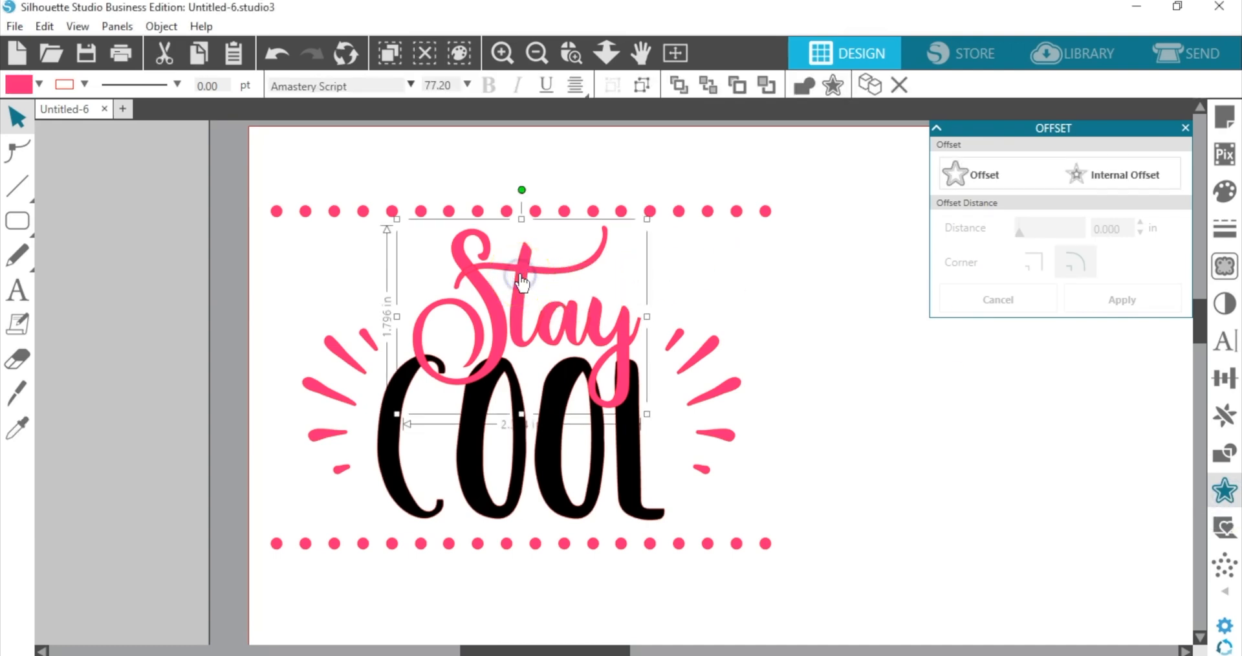
left_click(984, 175)
left_click(1061, 232)
type(".")
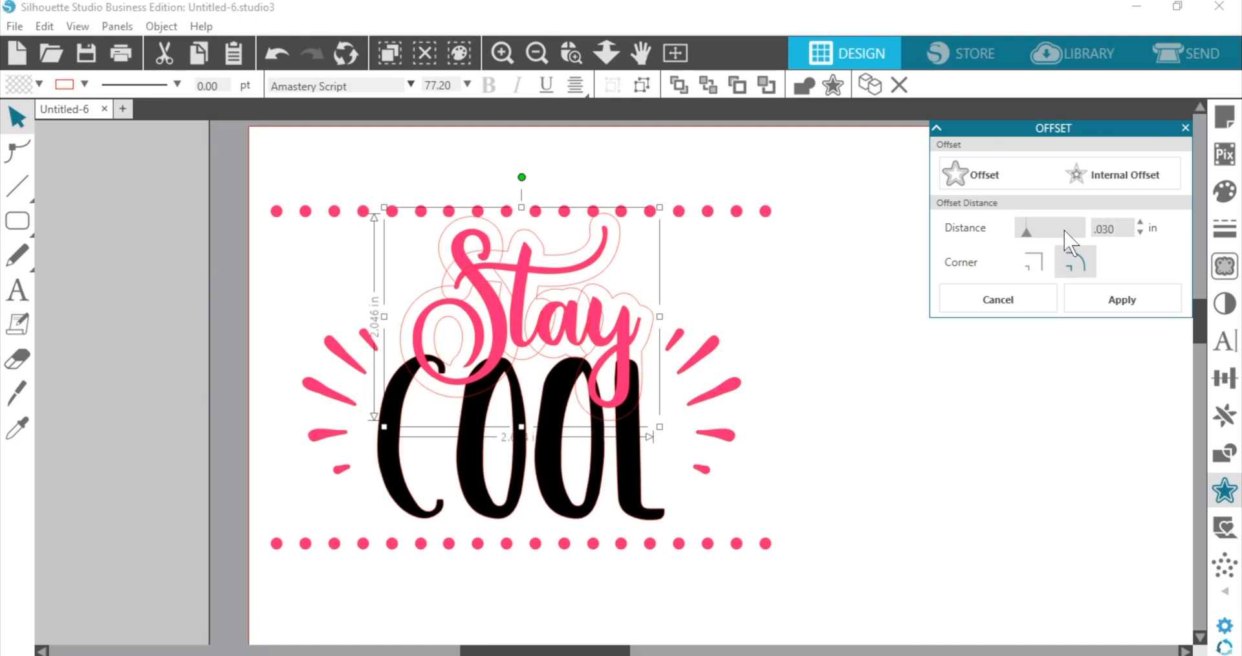
type("030")
left_click(1121, 299)
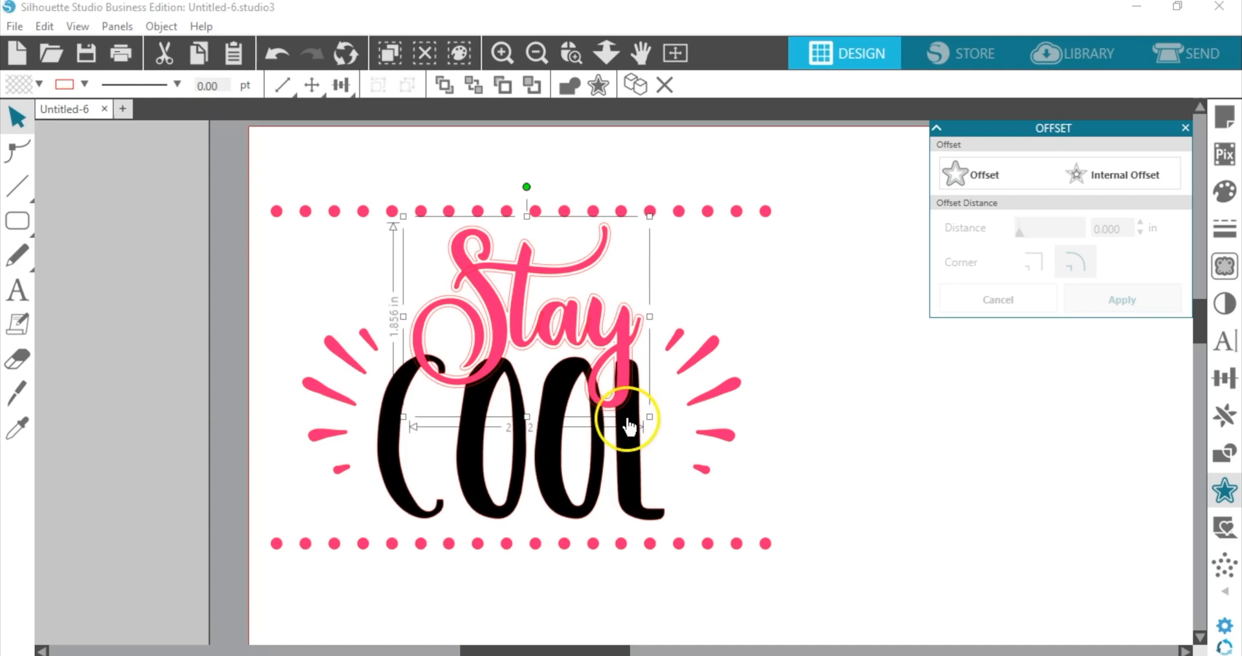
- Subtract the "Stay" offset outline from "cool" and group the cut letter pieces
left_click(1219, 456)
left_click(682, 247)
left_click_drag(702, 259, 629, 306)
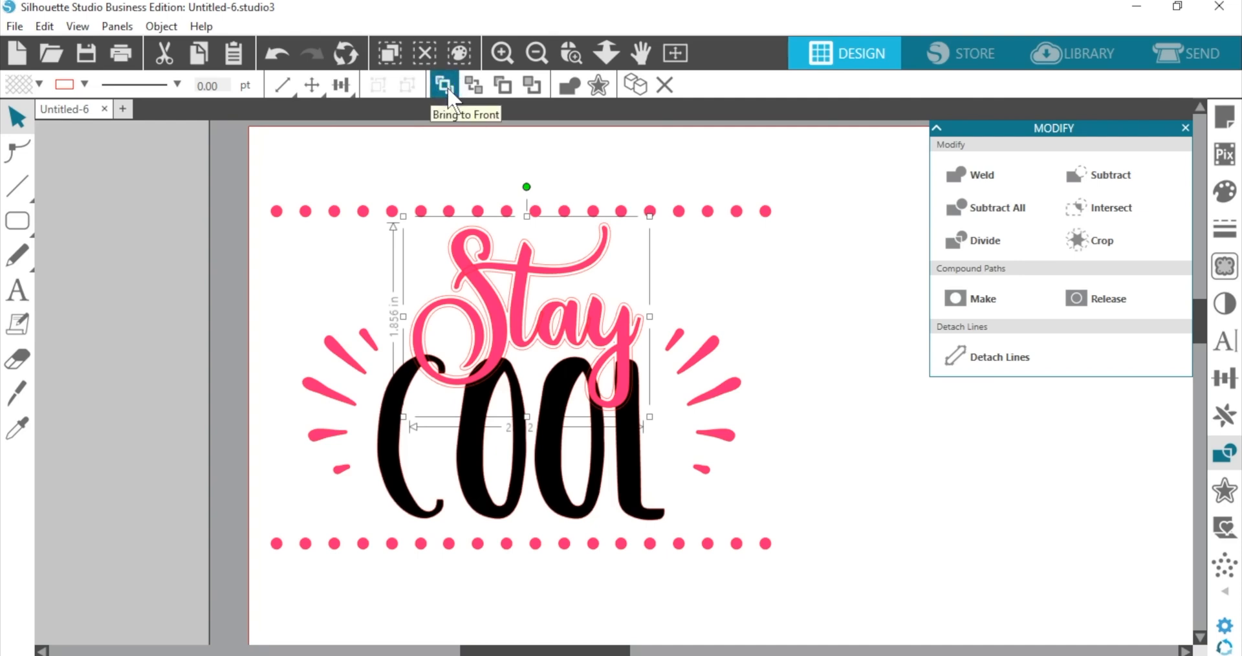
left_click(546, 460)
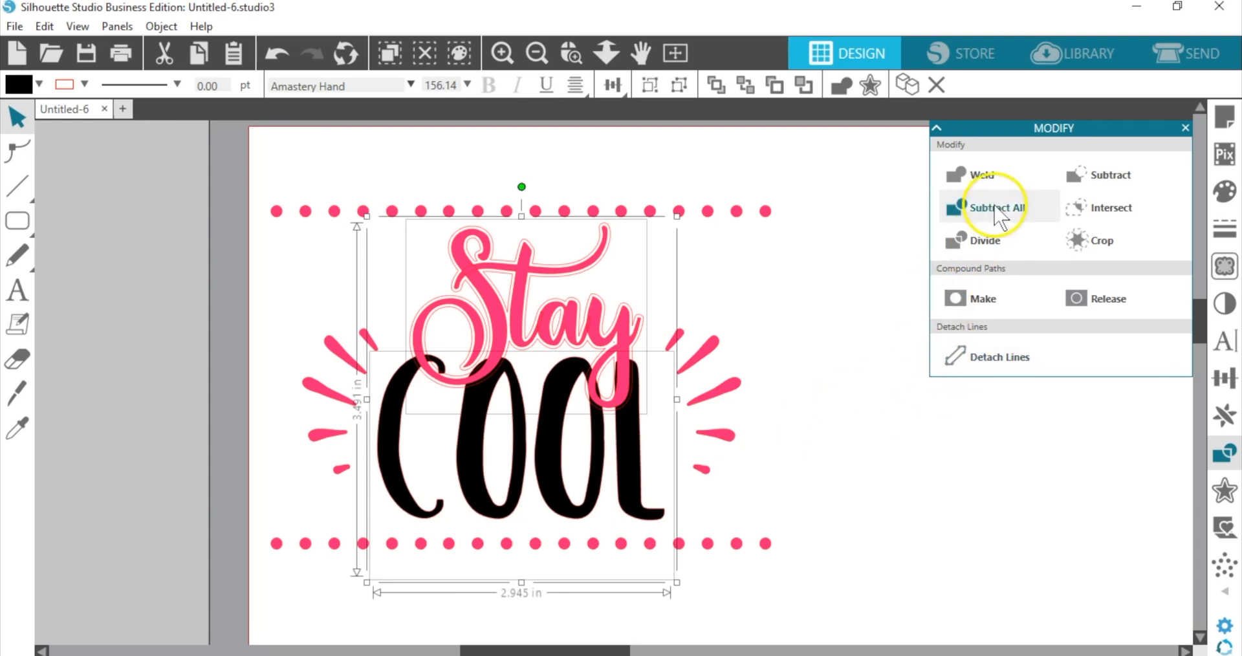
left_click(1113, 175)
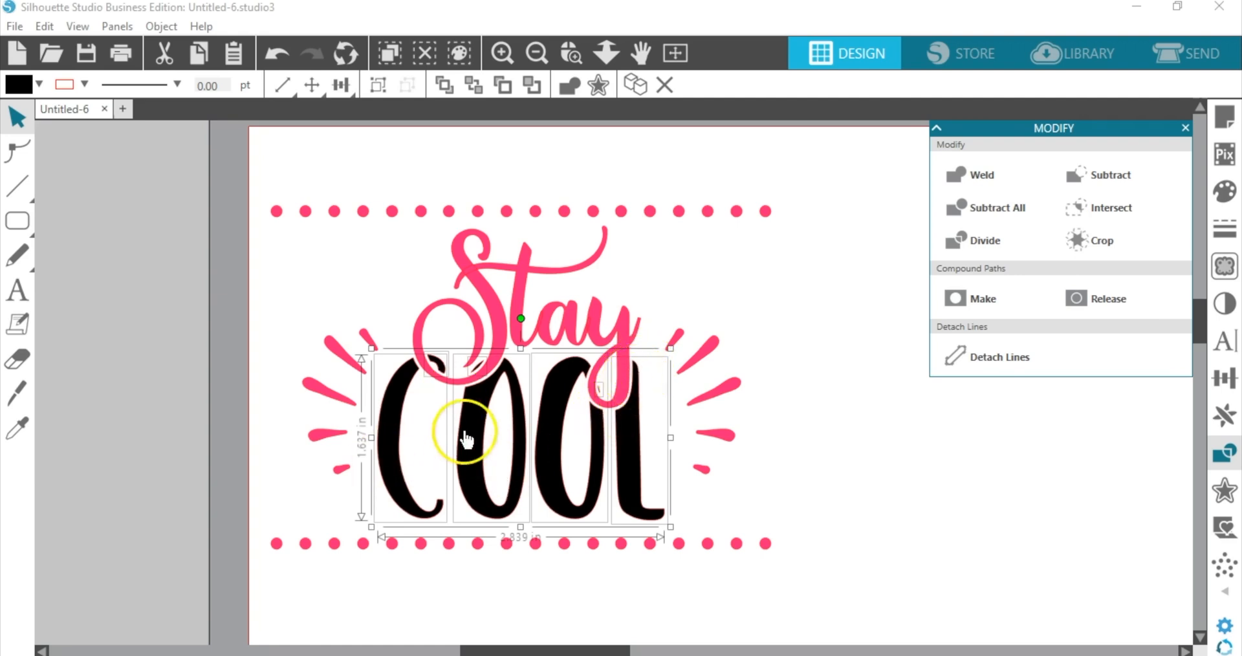
left_click(380, 81)
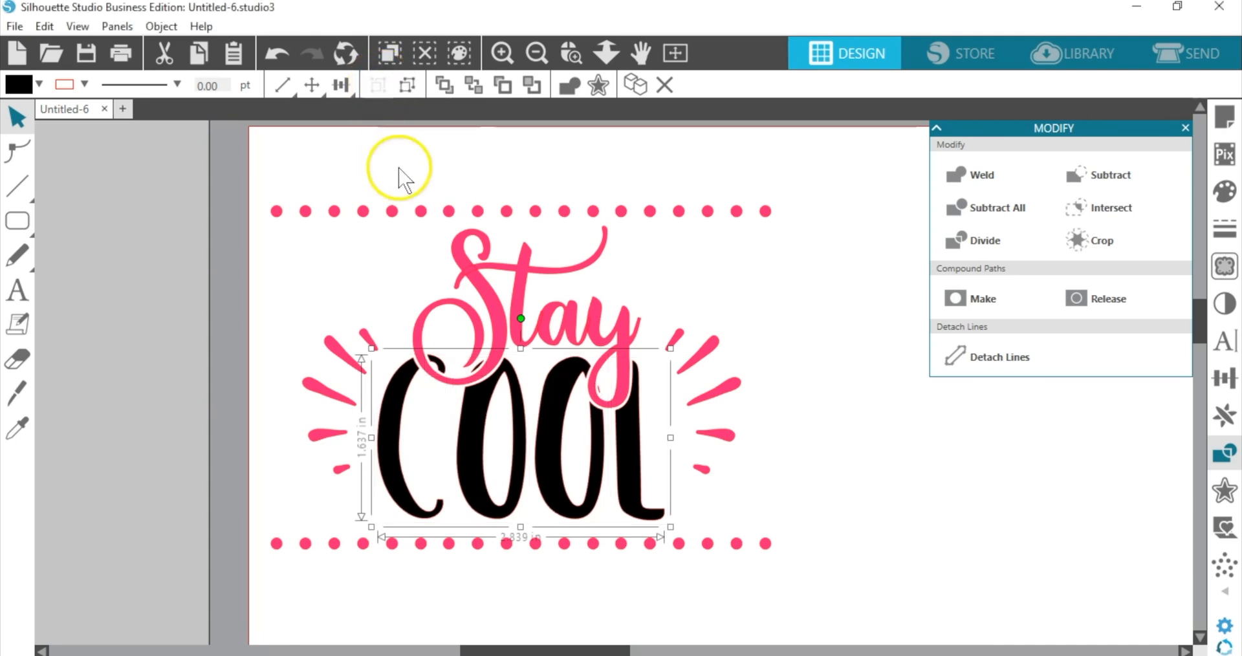
- Weld the letters of "Stay" together and group the word with "cool"
left_click(489, 294)
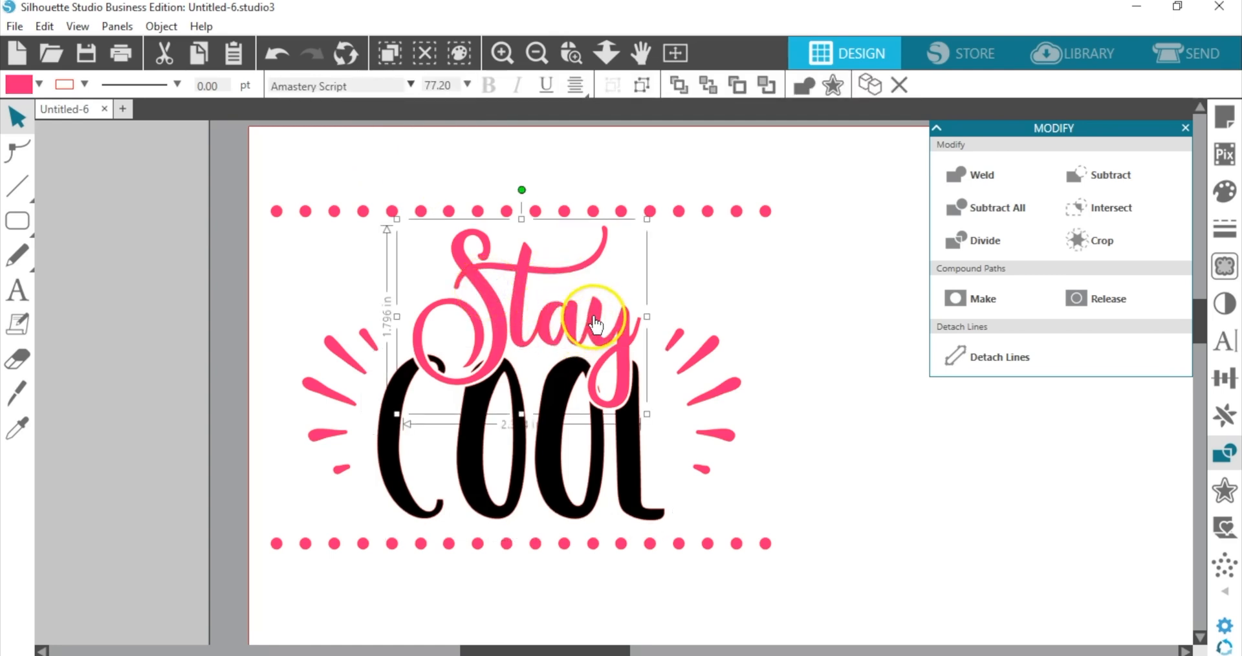
left_click(803, 83)
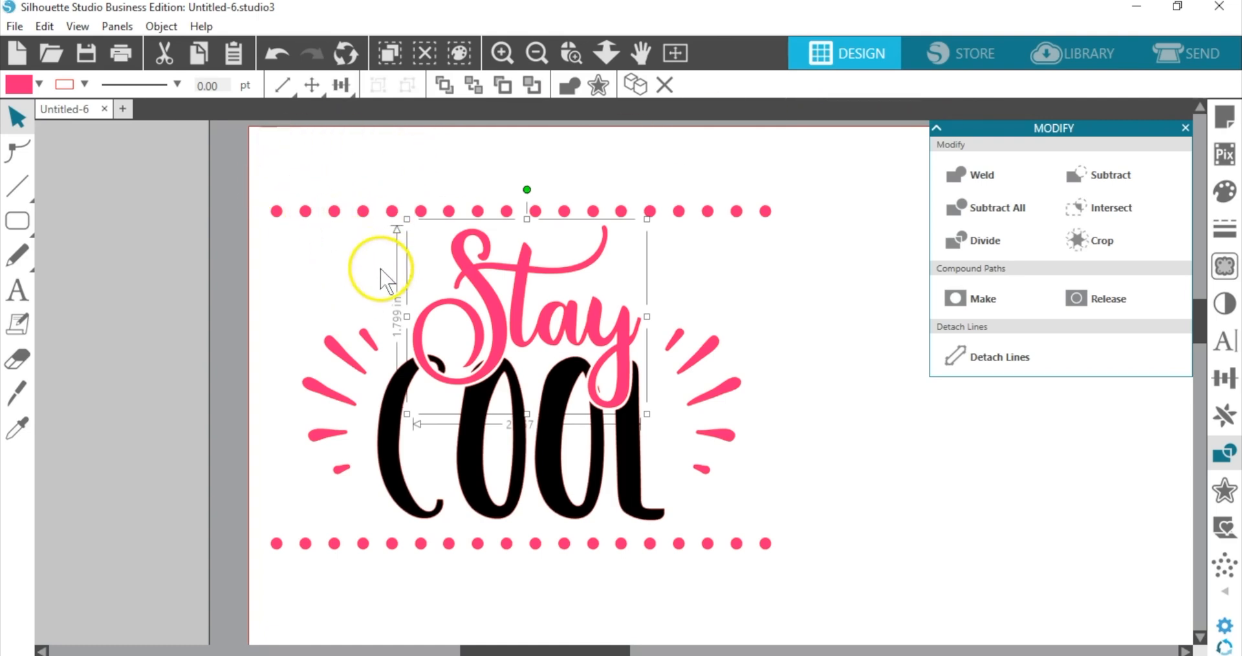
left_click_drag(404, 262, 447, 375)
left_click(378, 84)
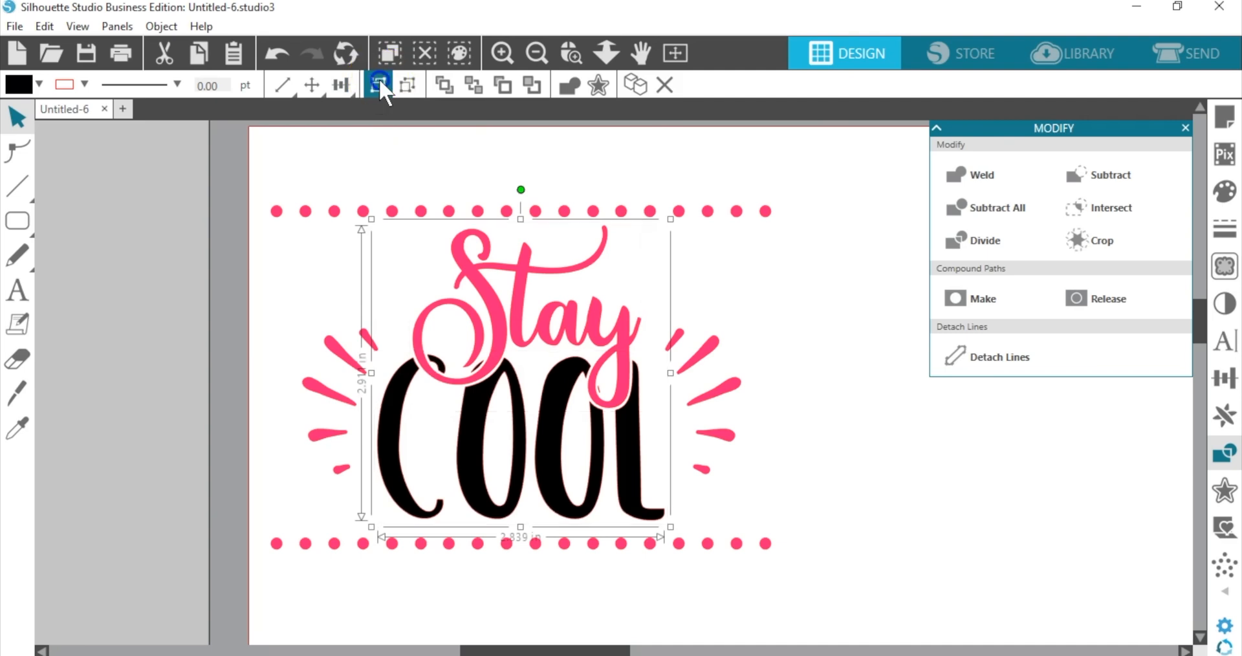
- Align the "Stay cool" group, the bursts and both dot rows on a shared vertical centre line
left_click_drag(248, 180, 806, 582)
left_click(612, 85)
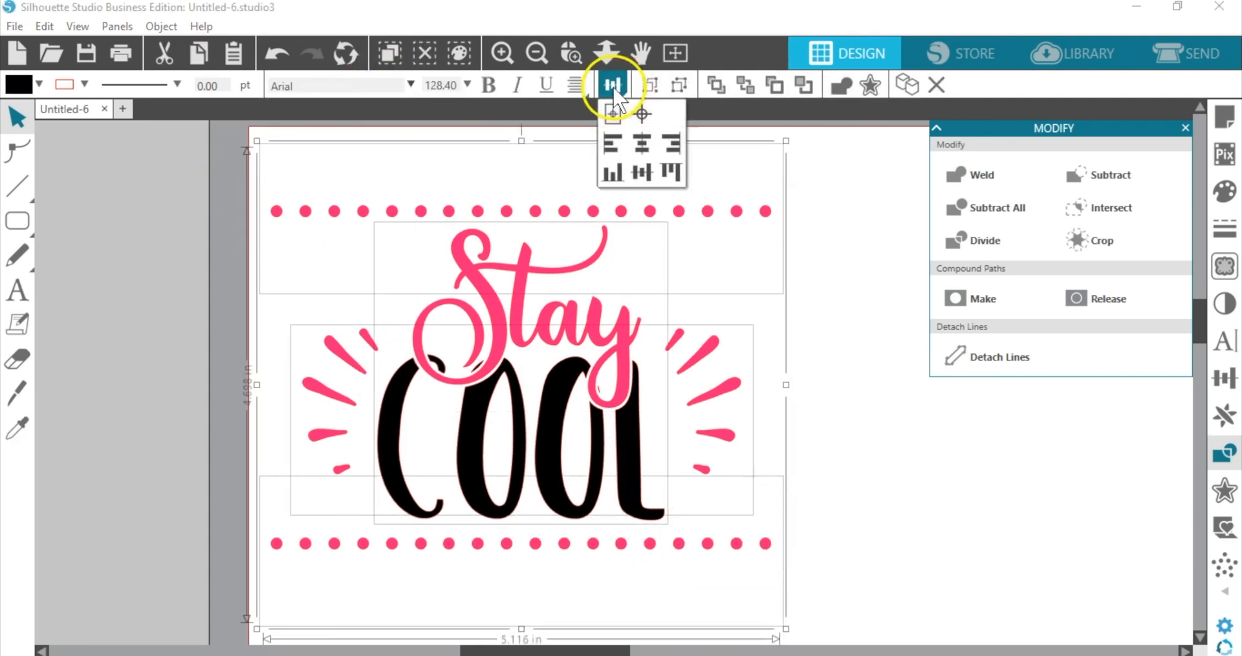
left_click(643, 149)
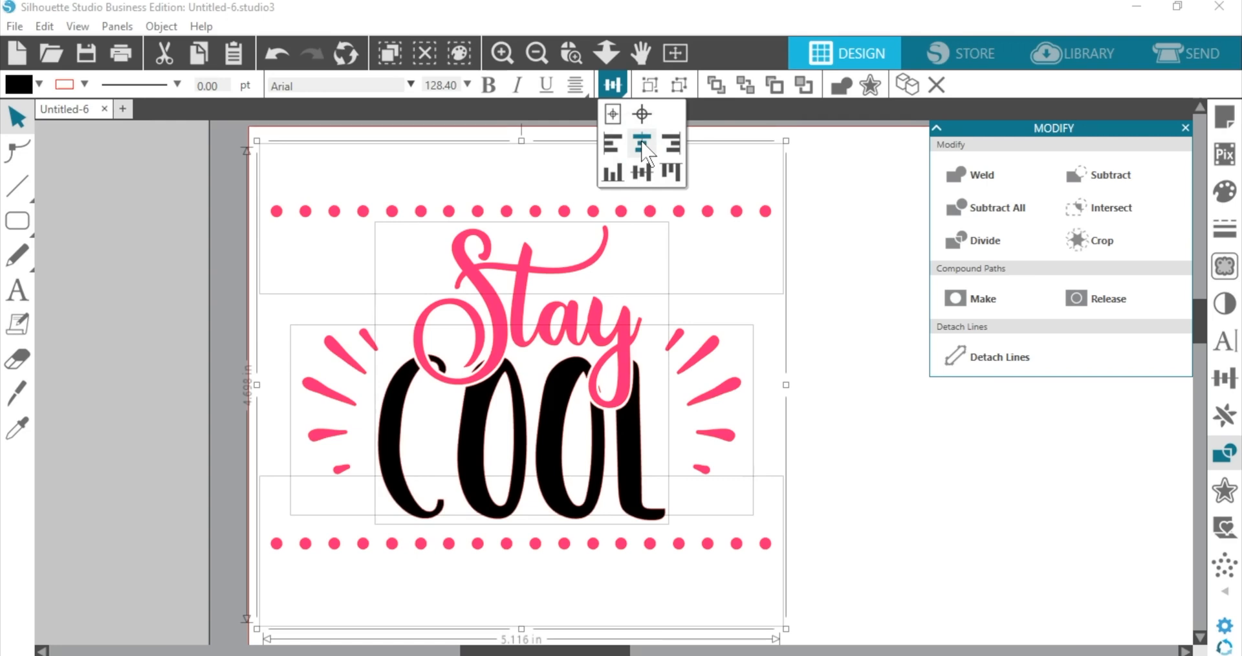
left_click(821, 254)
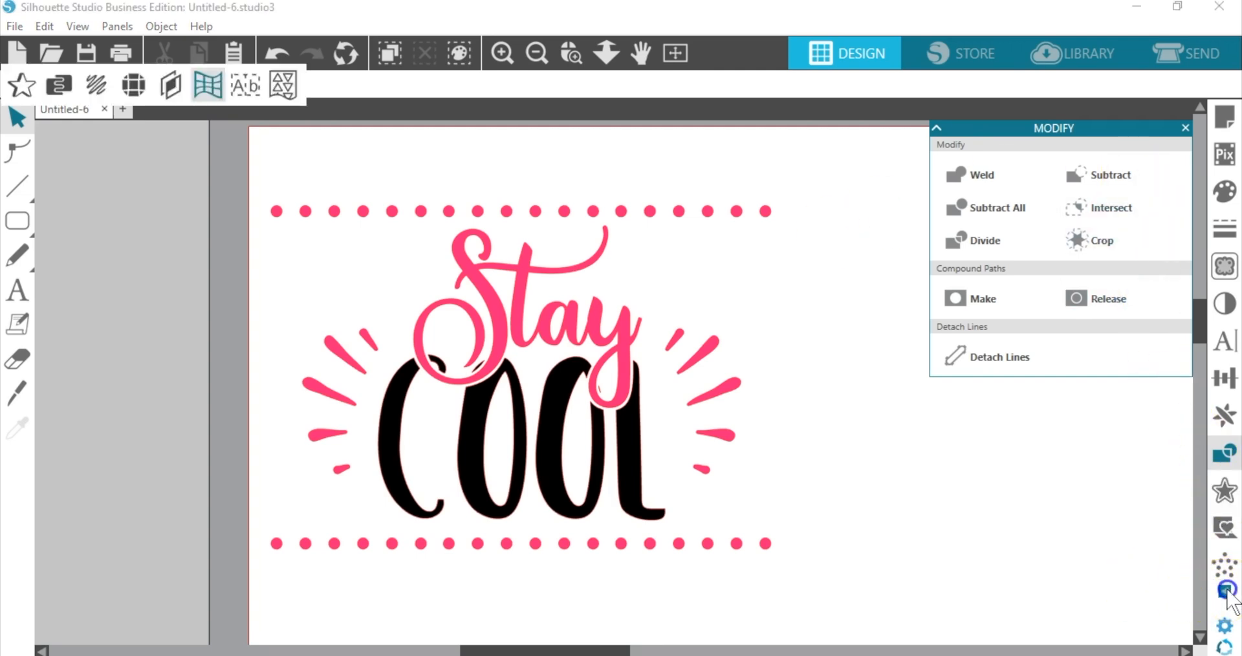
- Bring up the Warp options and group the lettering, bursts and dot rows into one design
left_click(1224, 592)
left_click(1107, 576)
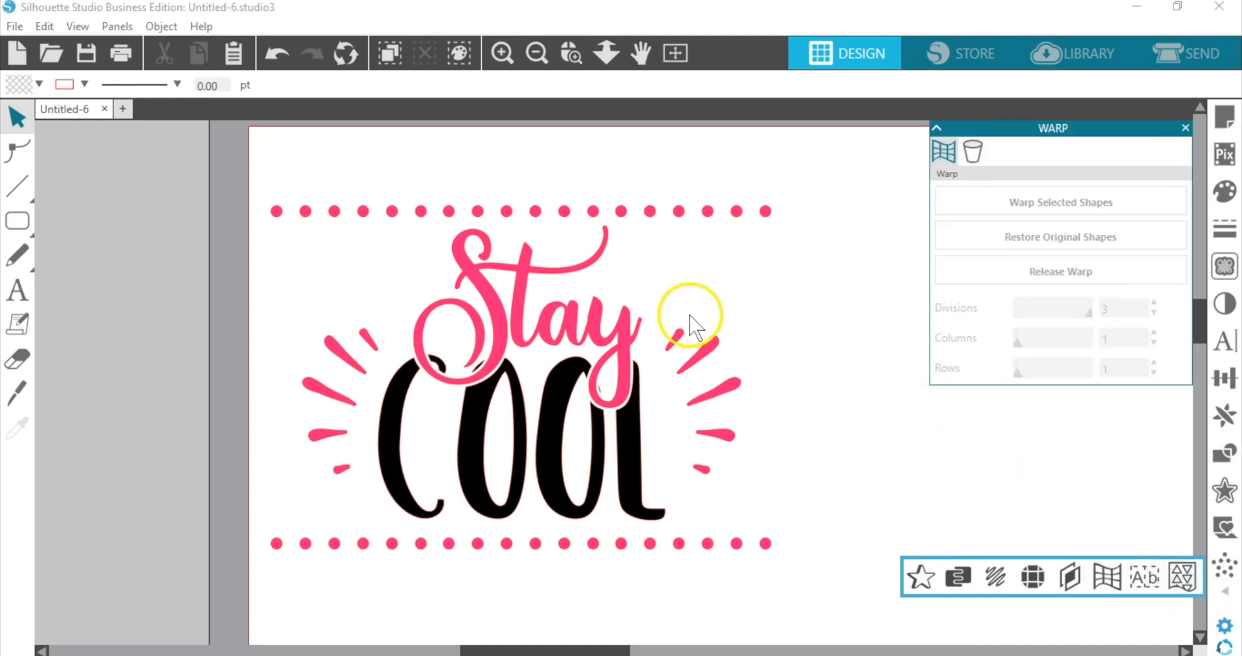
left_click(628, 333)
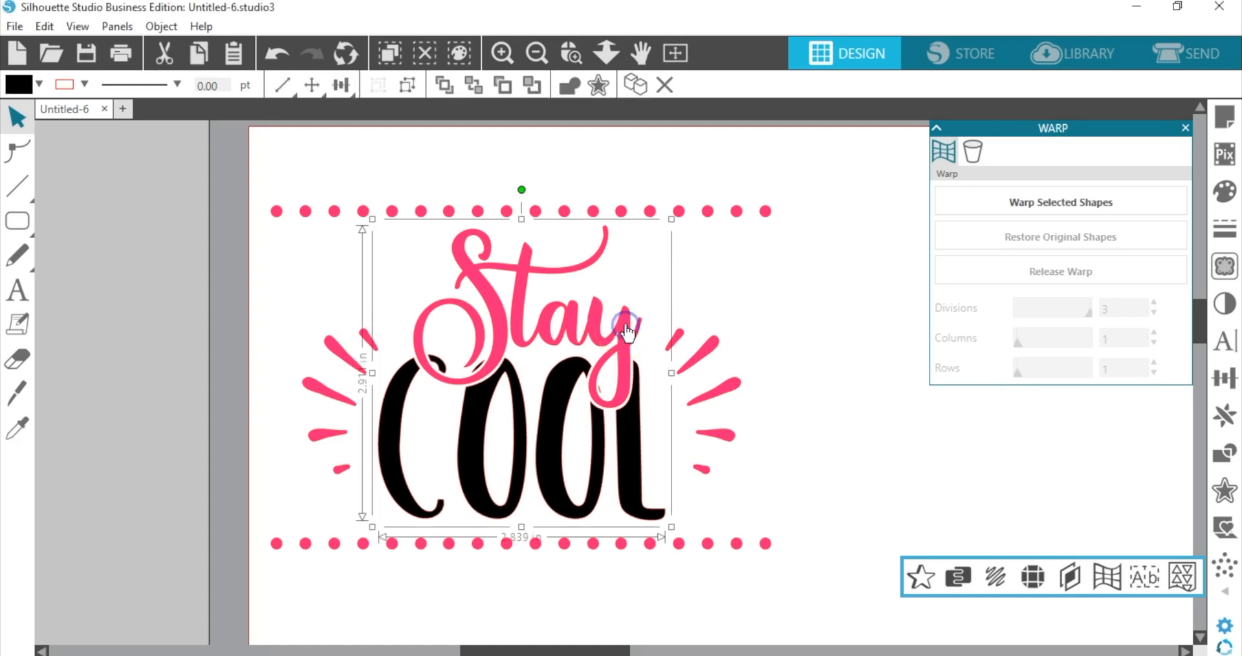
left_click_drag(244, 166, 666, 578)
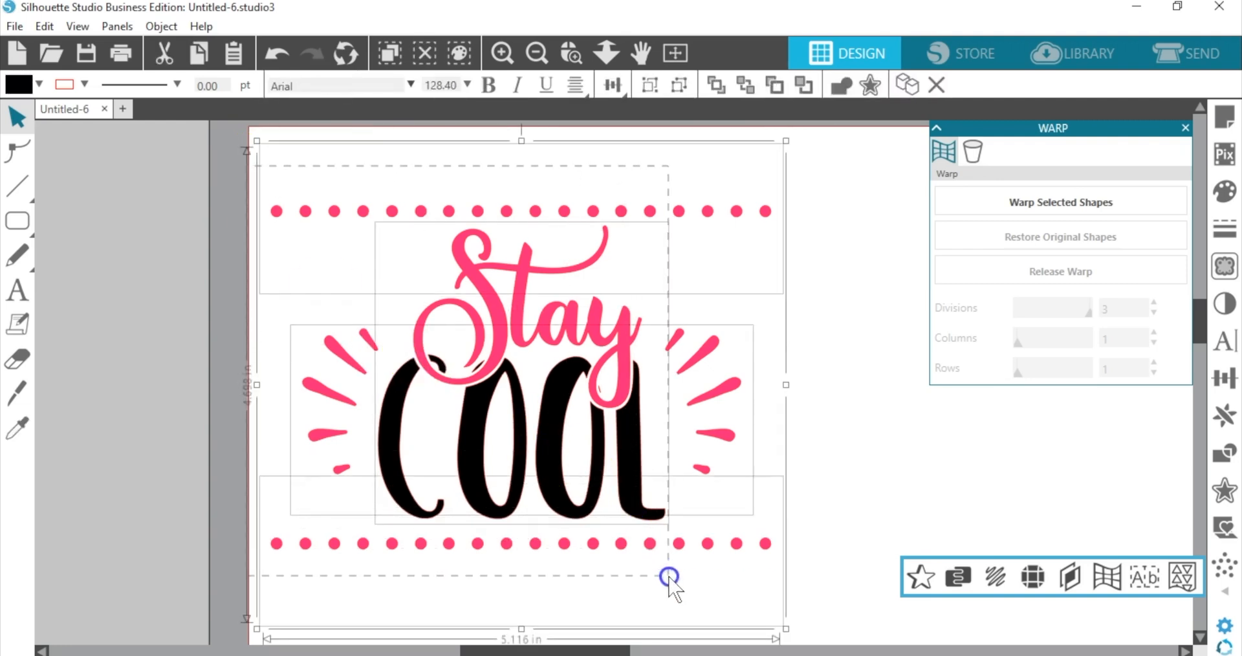
left_click(648, 85)
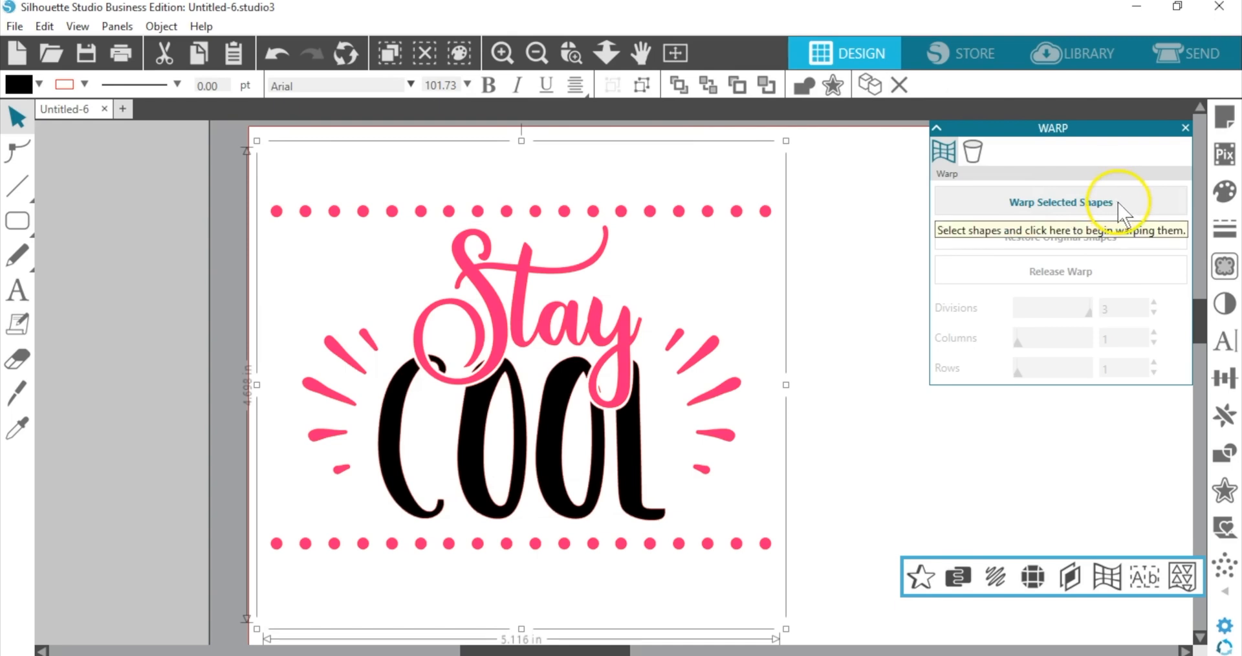
- Start a conical warp of the grouped "Stay cool" design, with the whole cup template in view
left_click(973, 153)
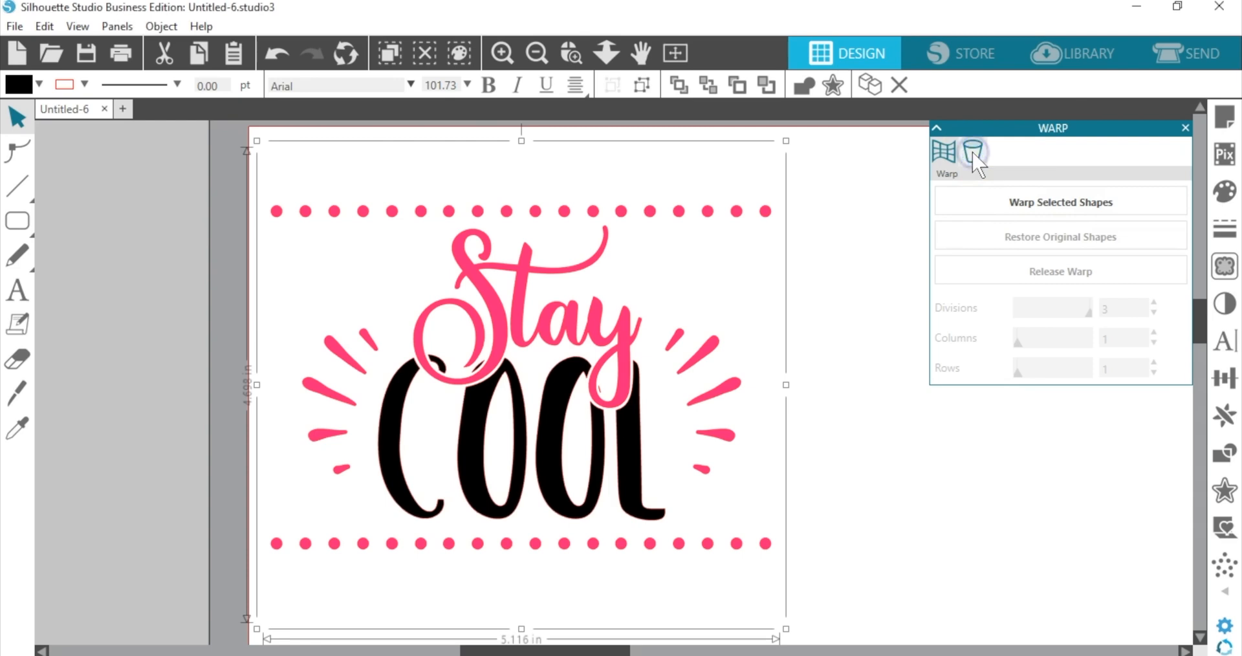
left_click(974, 155)
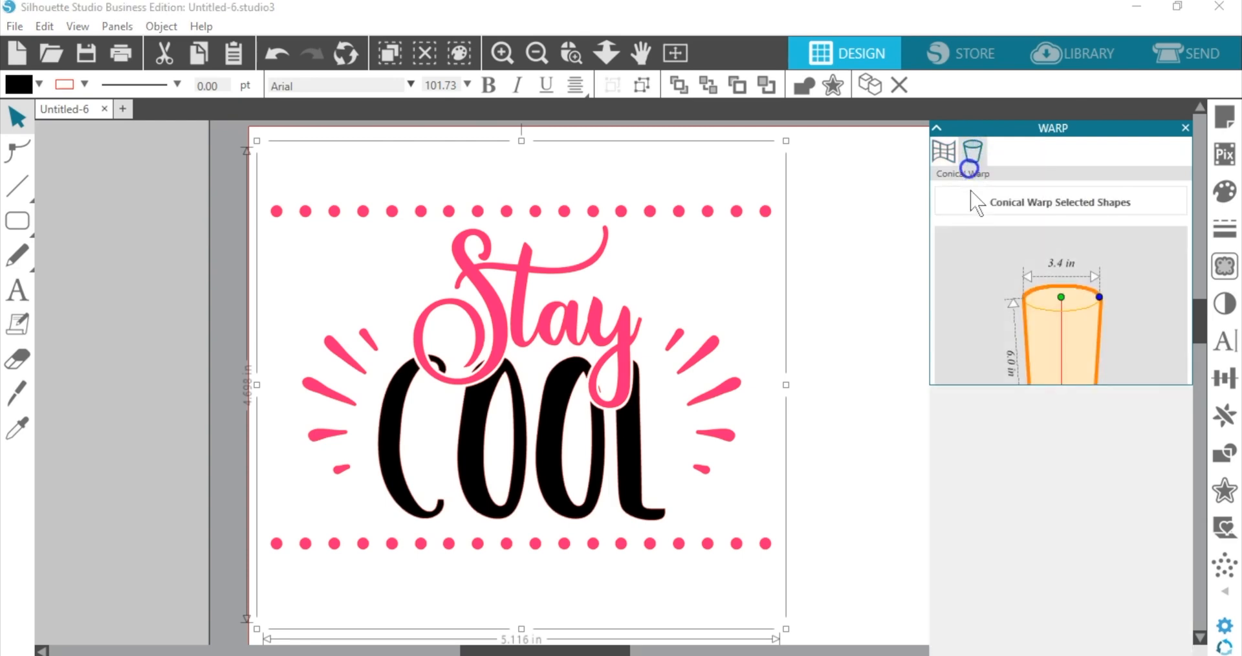
left_click_drag(1126, 128, 1108, 9)
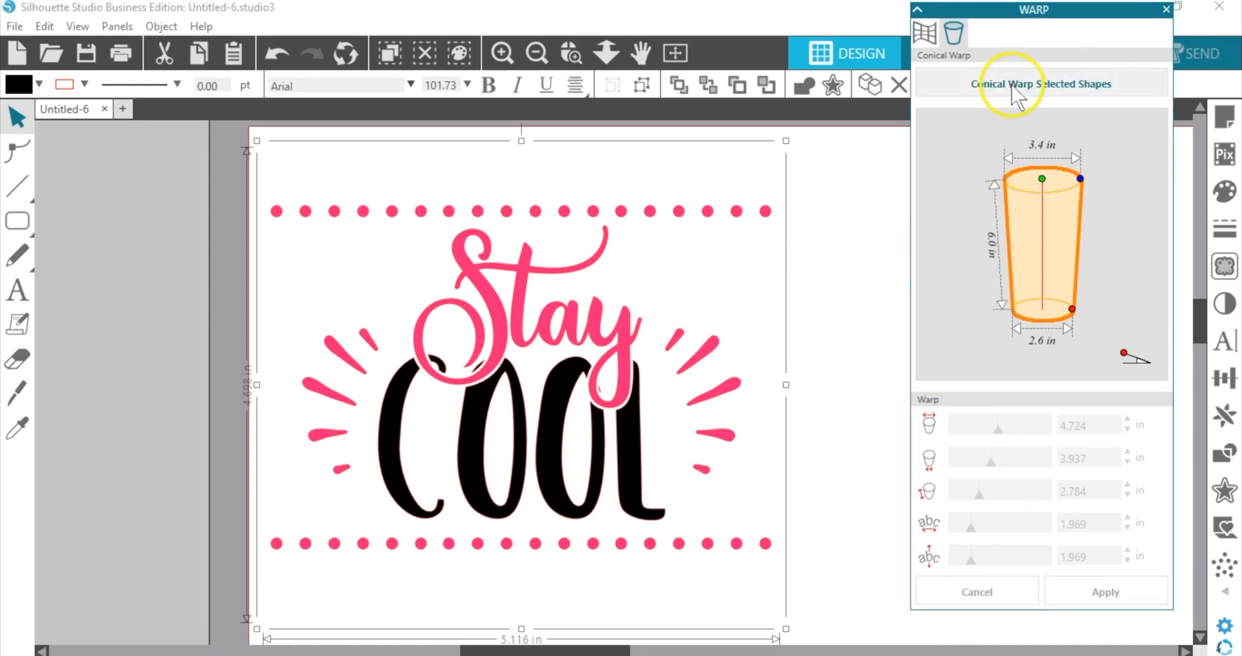
left_click(1119, 87)
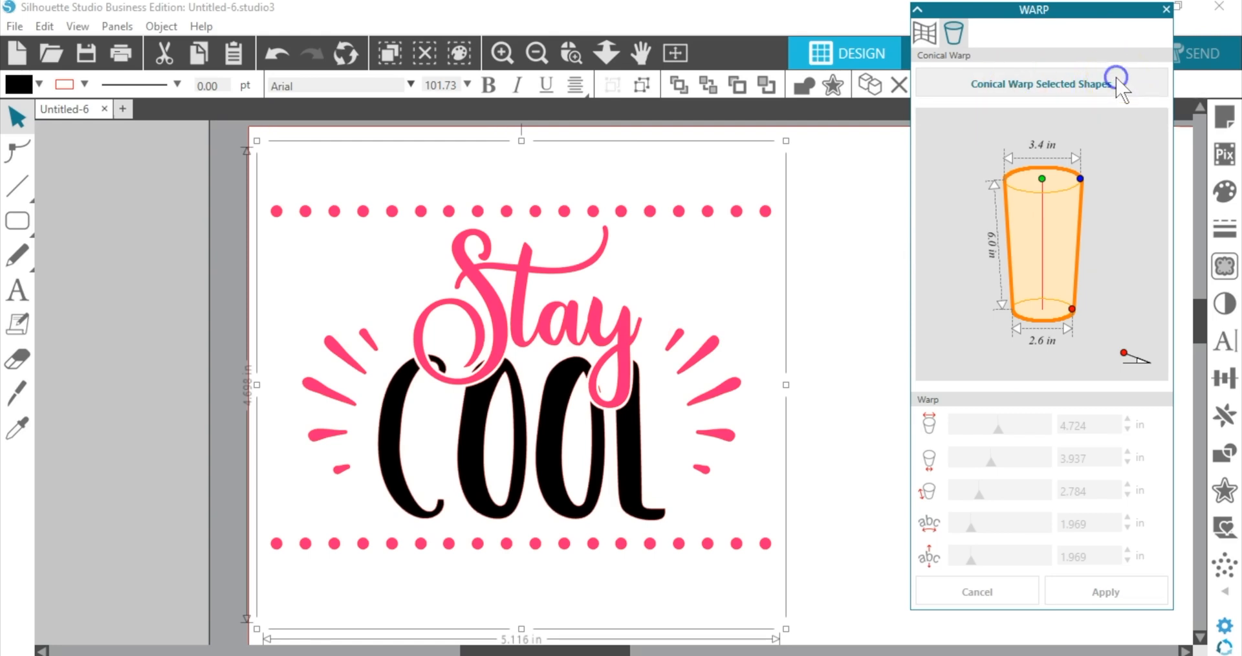
left_click(610, 61)
left_click_drag(832, 331, 809, 168)
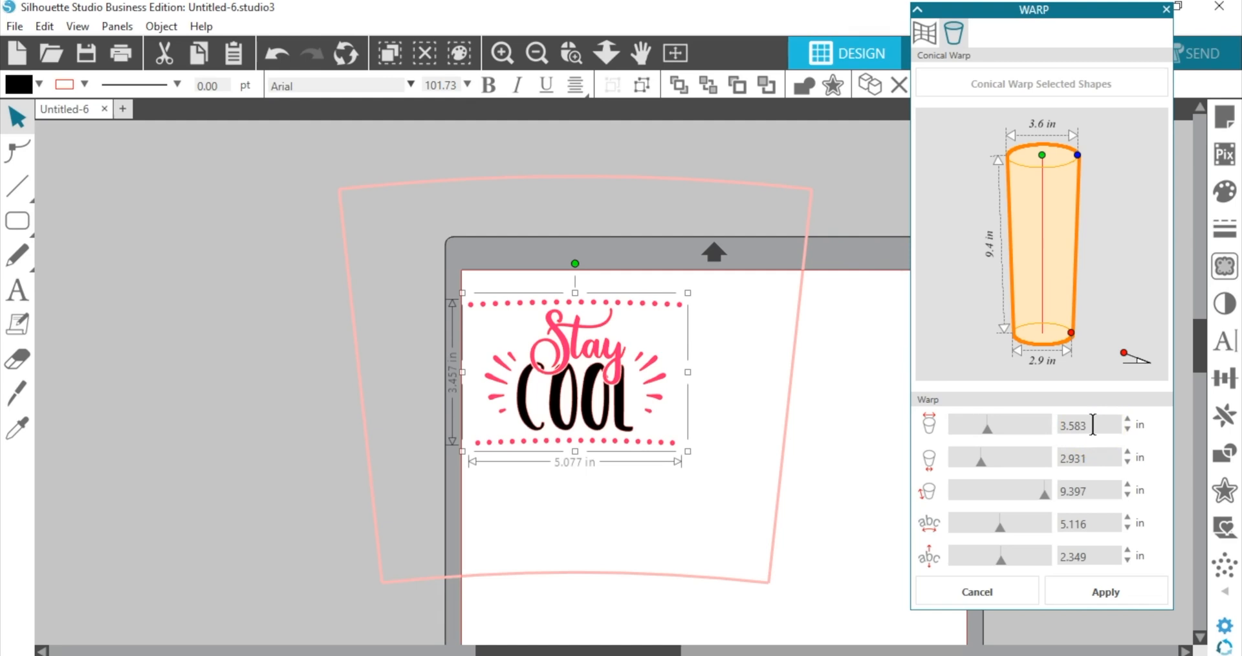
- Set the cup for the conical warp to 3.750 in top width, 2.500 in bottom width and 6.000 in height
left_click_drag(1087, 425, 1049, 428)
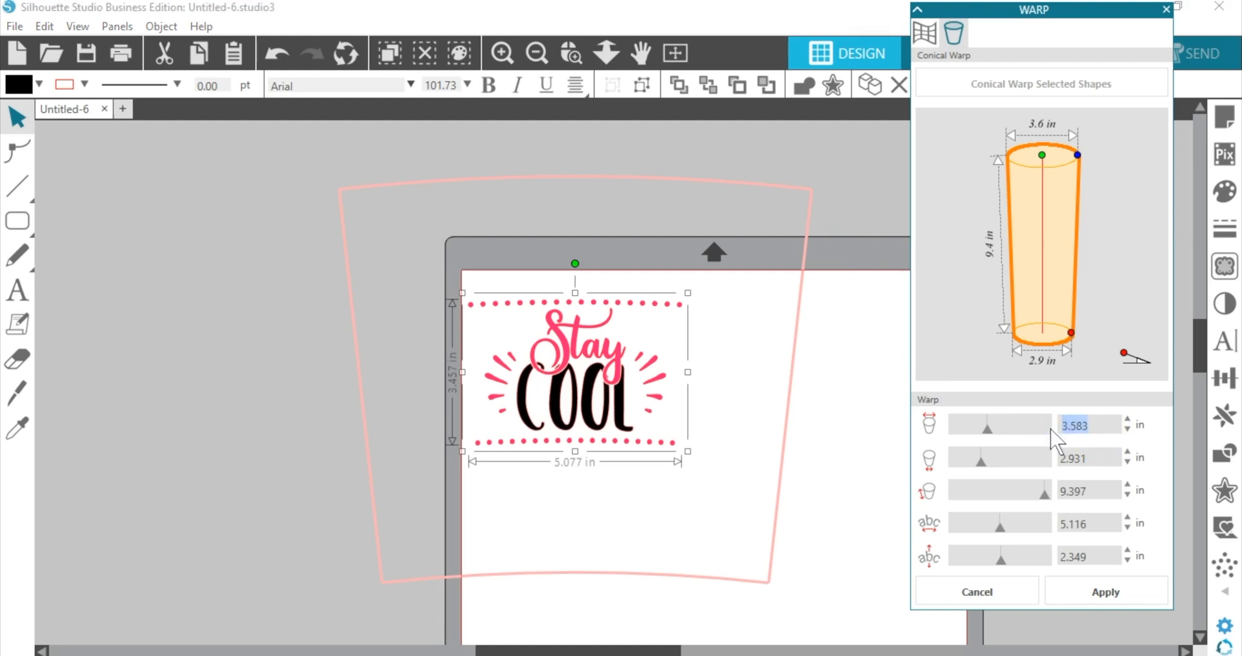
type("3.")
left_click_drag(1095, 459, 1035, 455)
type("2.500")
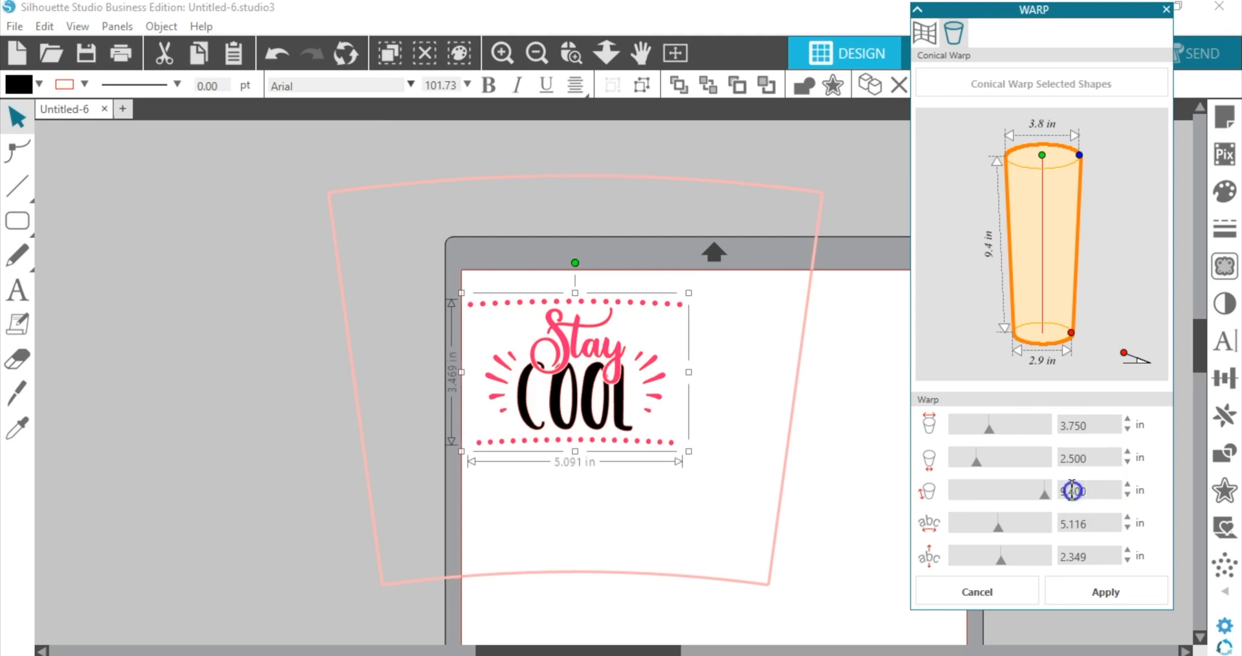
left_click_drag(1109, 492, 1039, 491)
type("6")
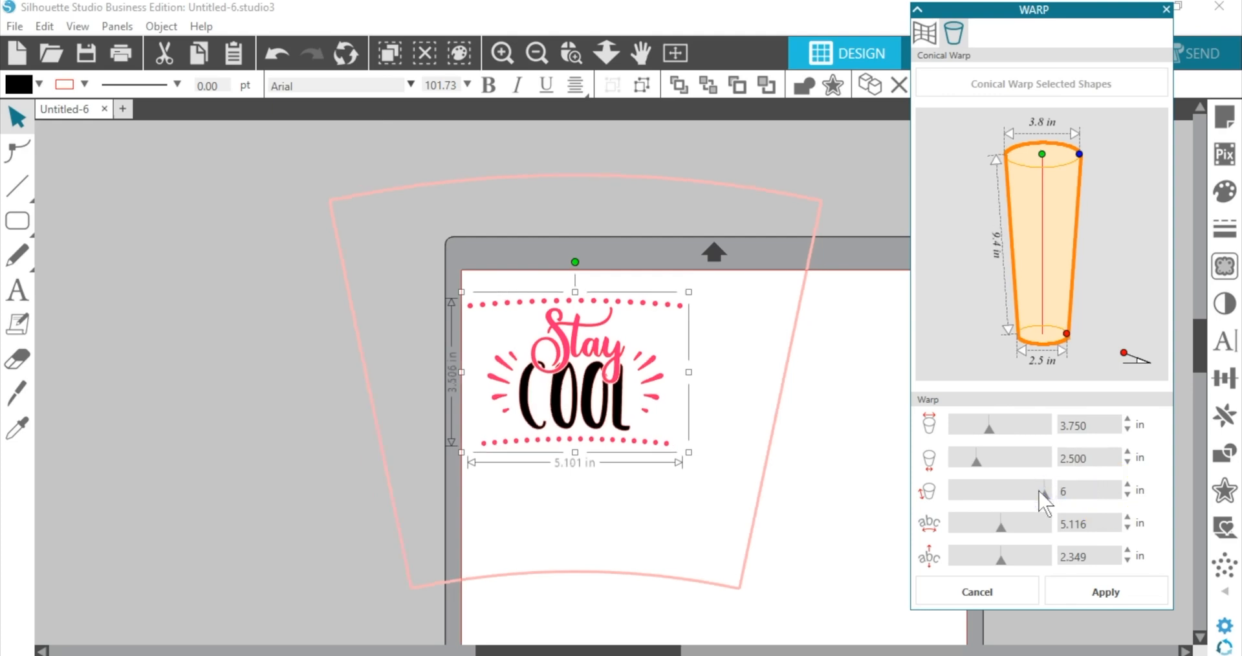
key("Return")
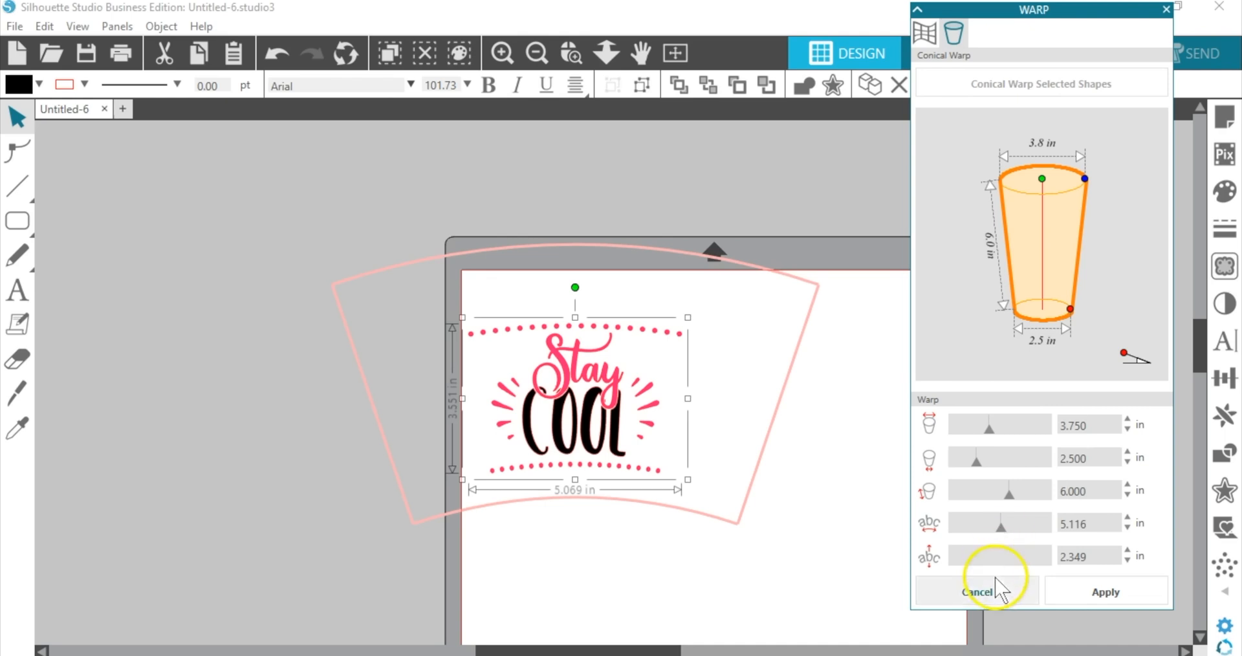
- Shift the design vertically on the cup template to a position of 0.672 in and apply the conical warp
left_click(980, 559)
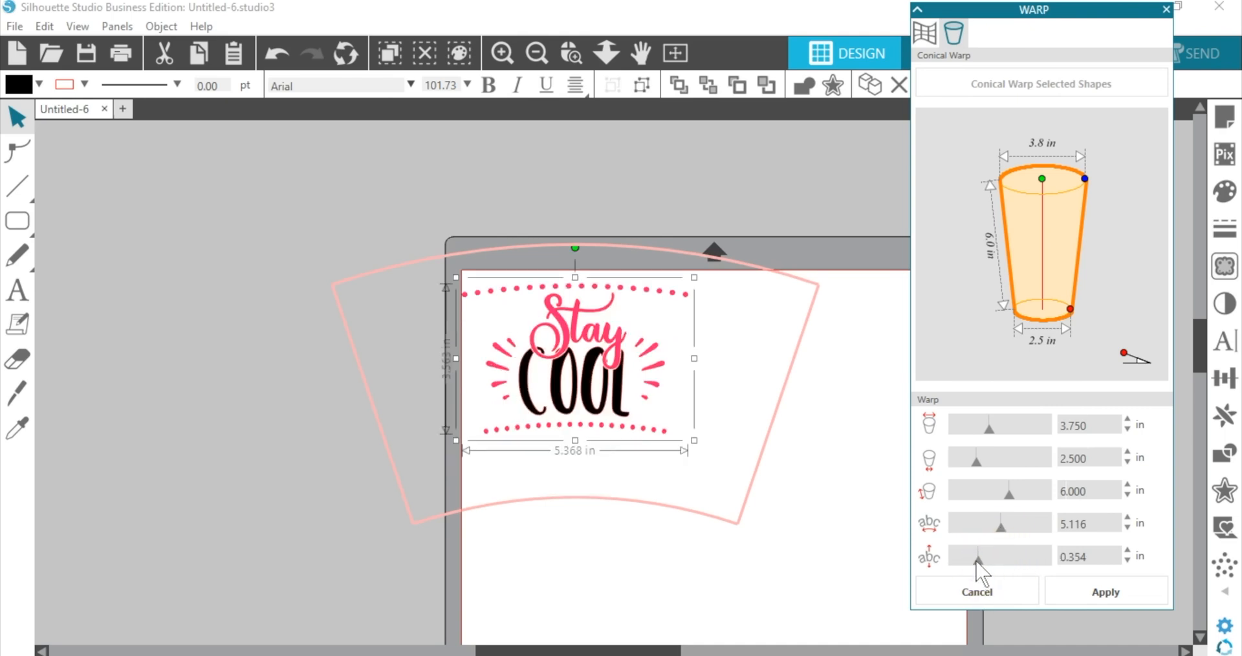
left_click_drag(977, 560, 1002, 567)
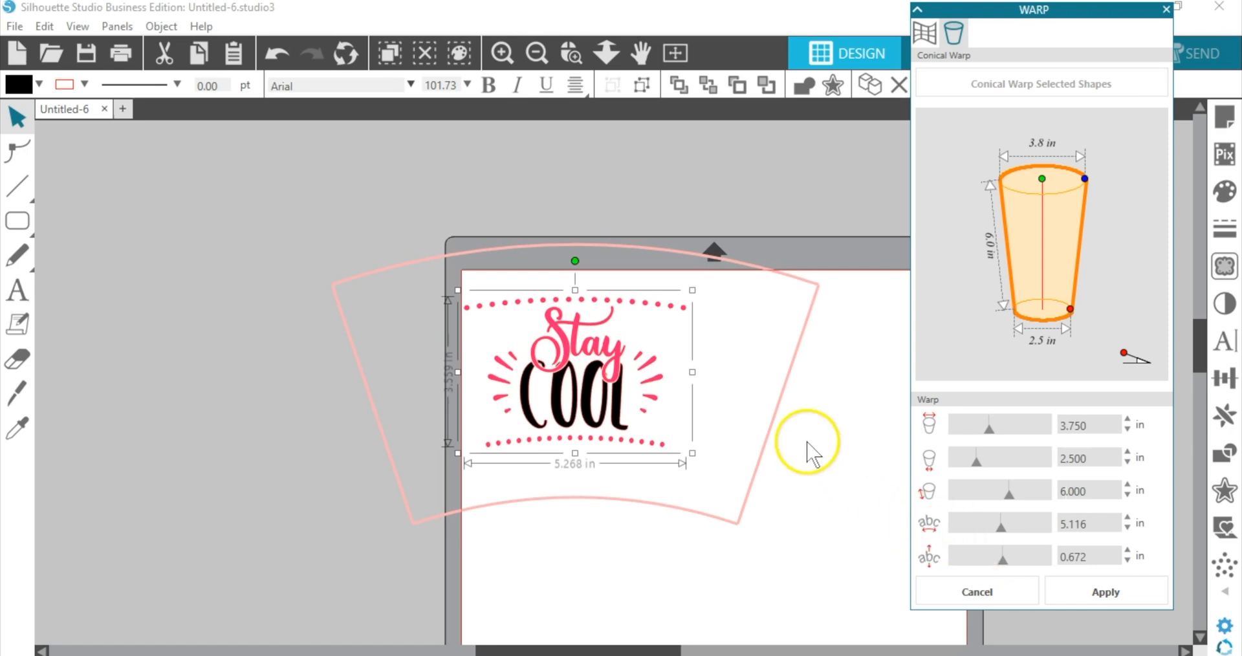
left_click(1129, 590)
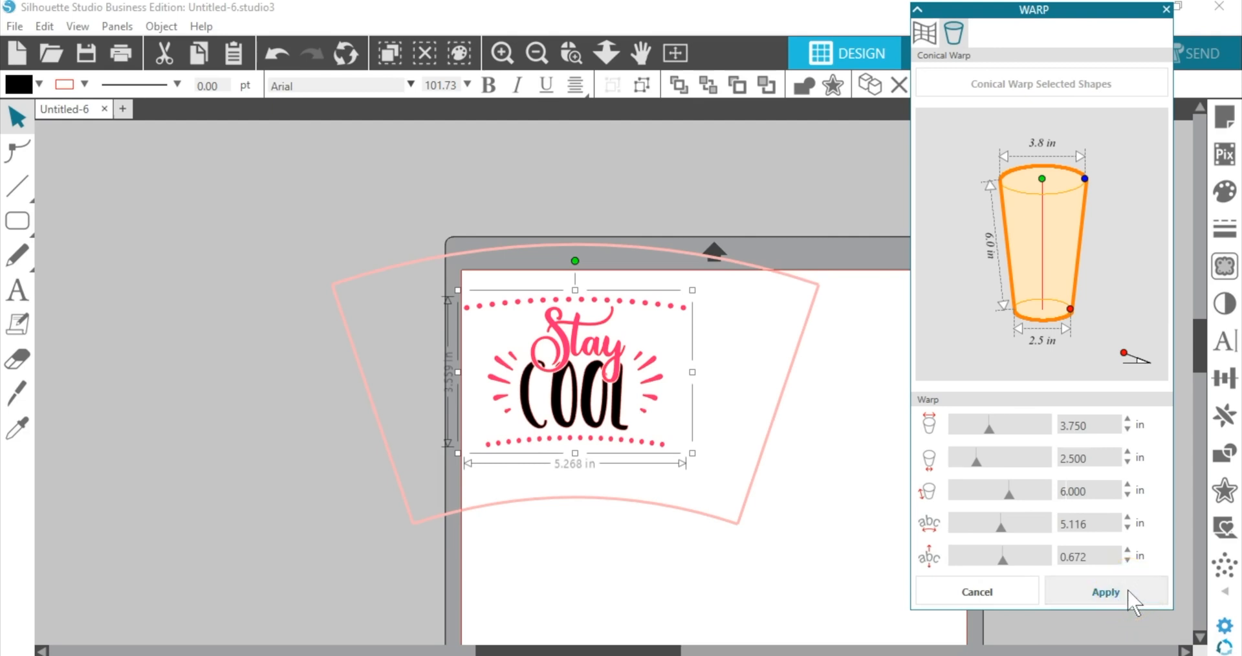
- Group all pieces of the warped "Stay cool" design and close the Warp options
left_click_drag(389, 200, 738, 501)
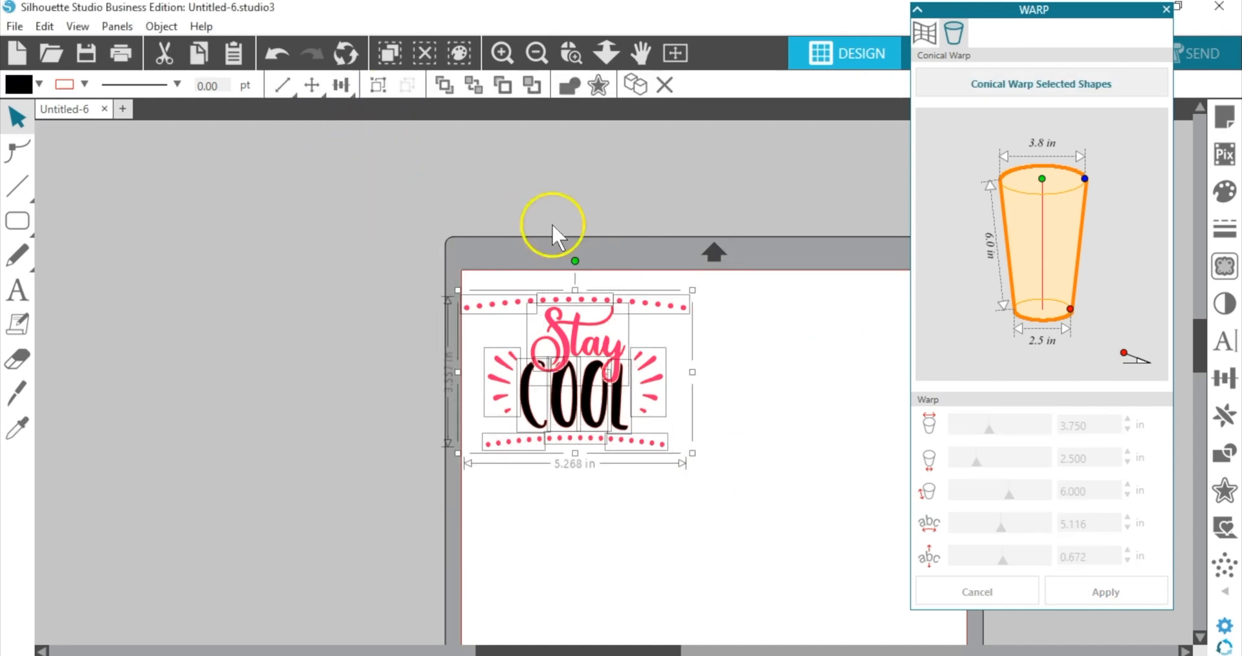
left_click(373, 84)
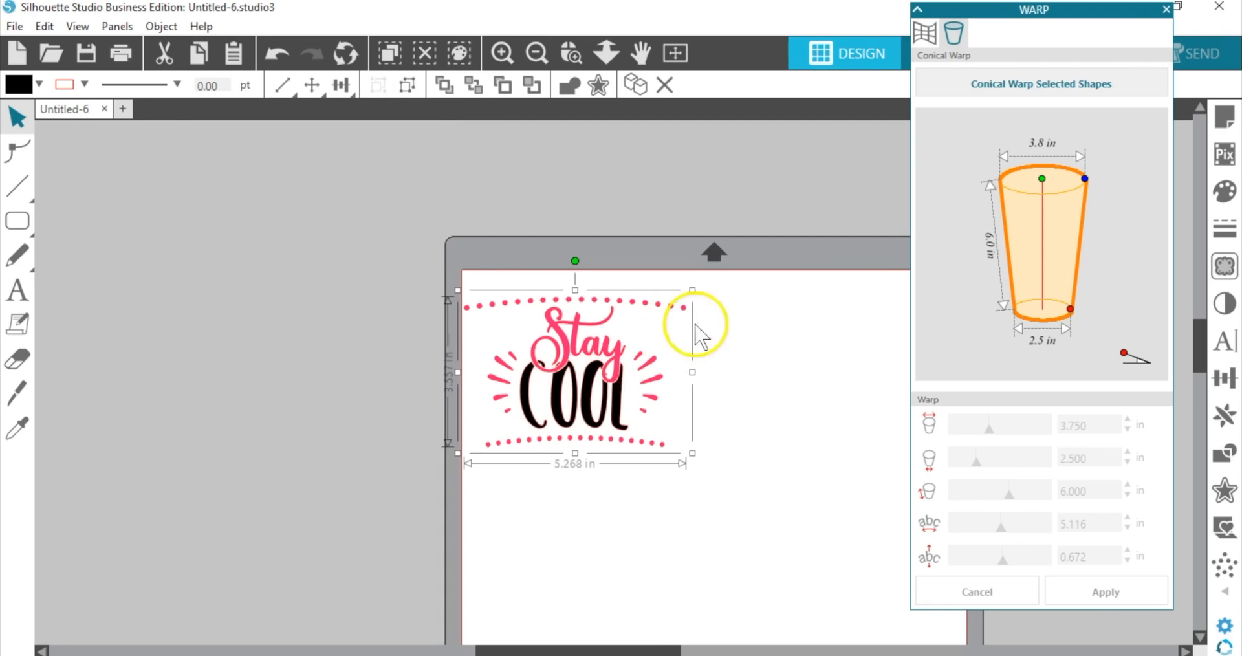
left_click(1167, 9)
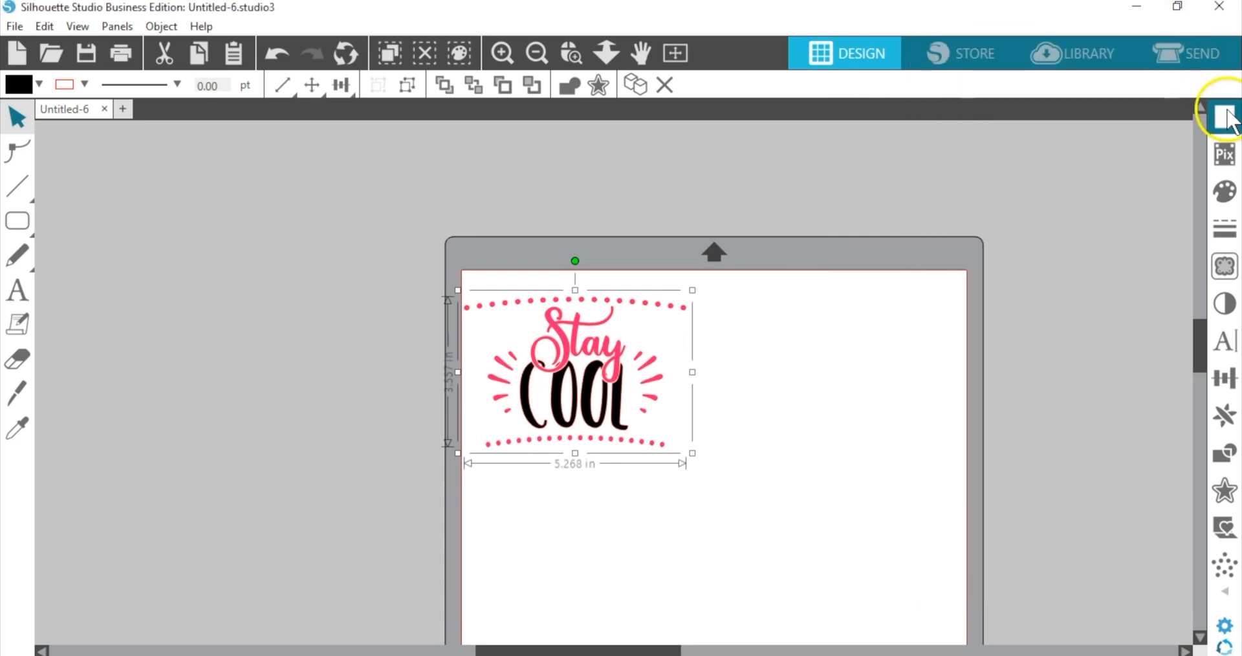
scroll(887, 233, "down", 1)
scroll(888, 233, "down", 1)
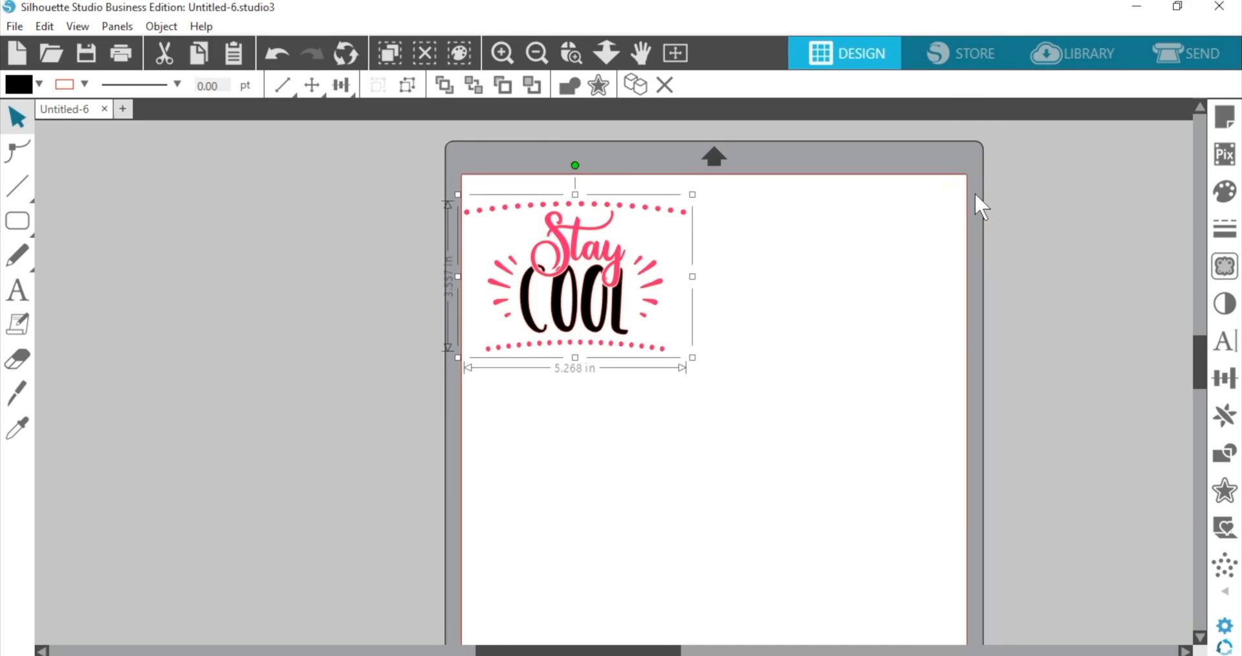
- Set the page size to 6 in wide and 4 in high
left_click(1224, 117)
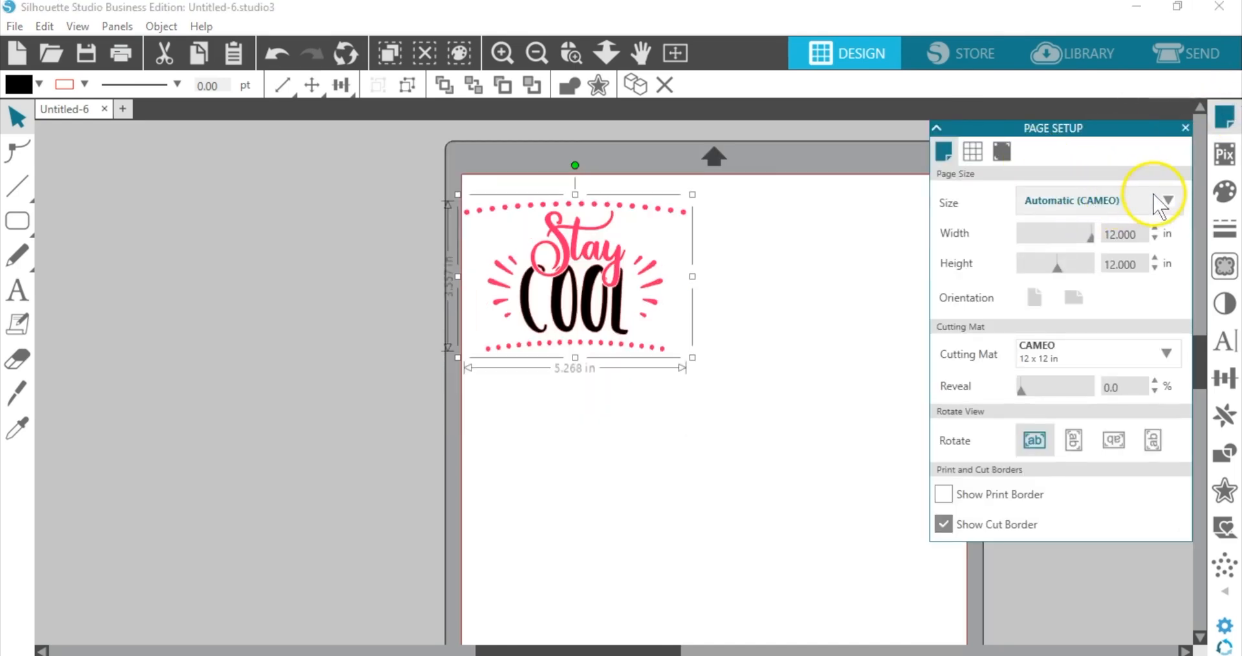
left_click_drag(1141, 231, 1089, 229)
type("6")
left_click_drag(1140, 267, 1095, 264)
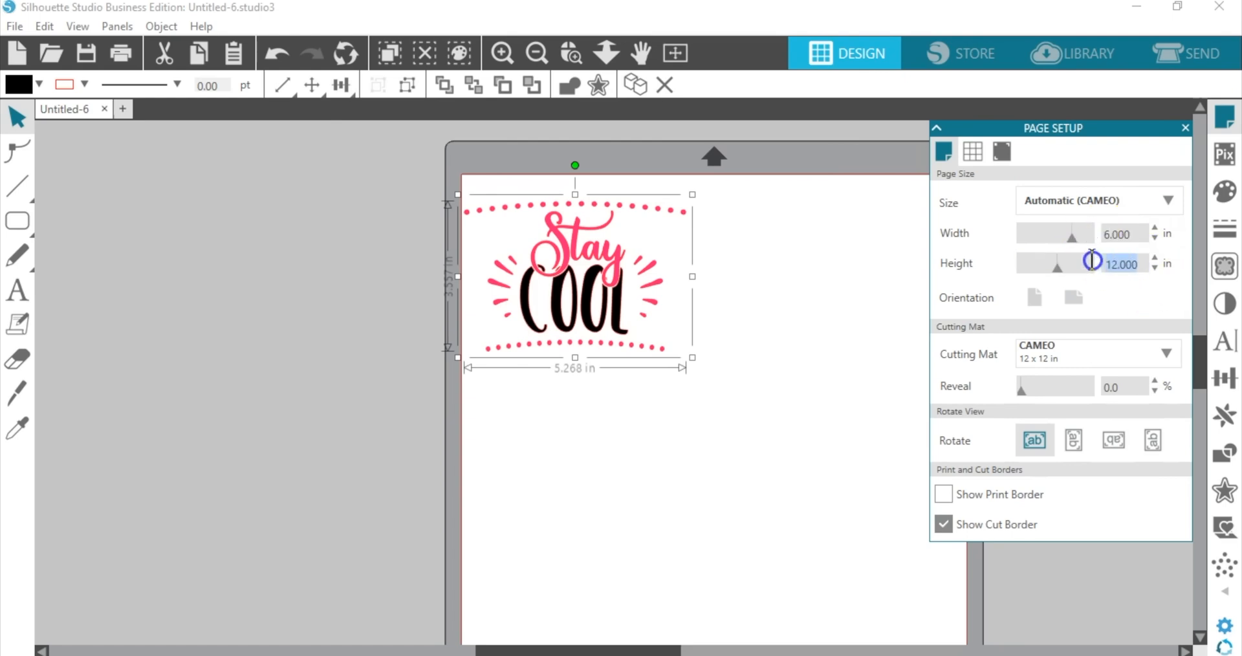
type("4")
key("Return")
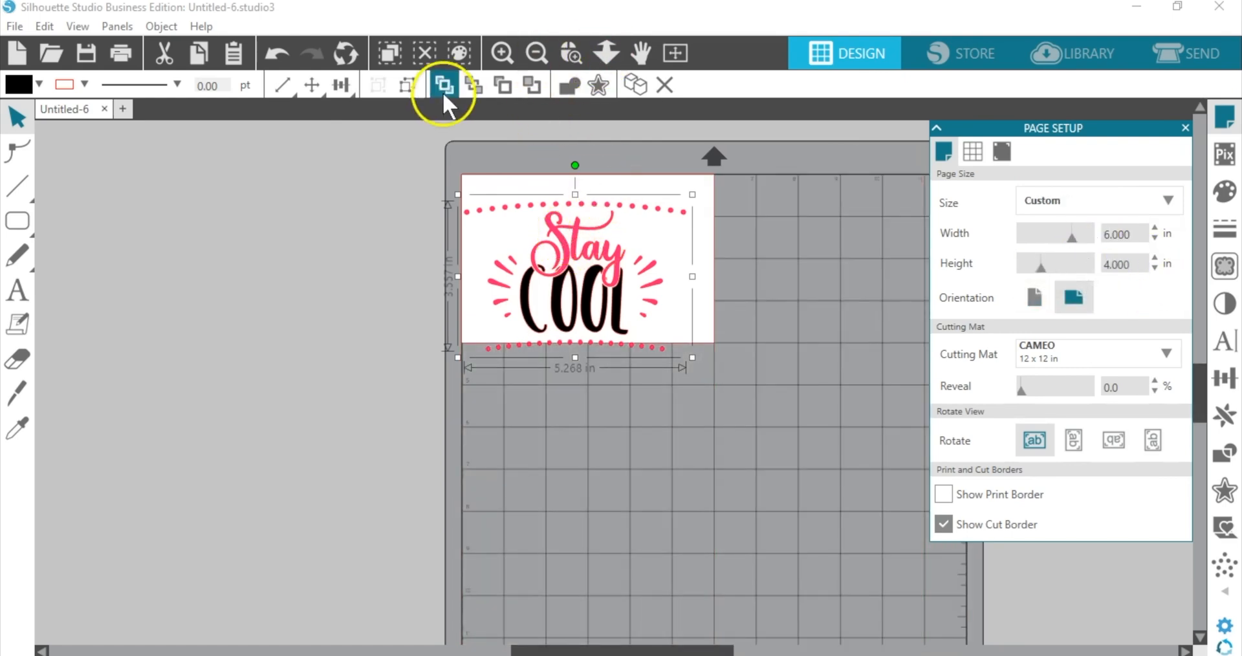
- Center the warped "Stay cool" design on the page
left_click(346, 84)
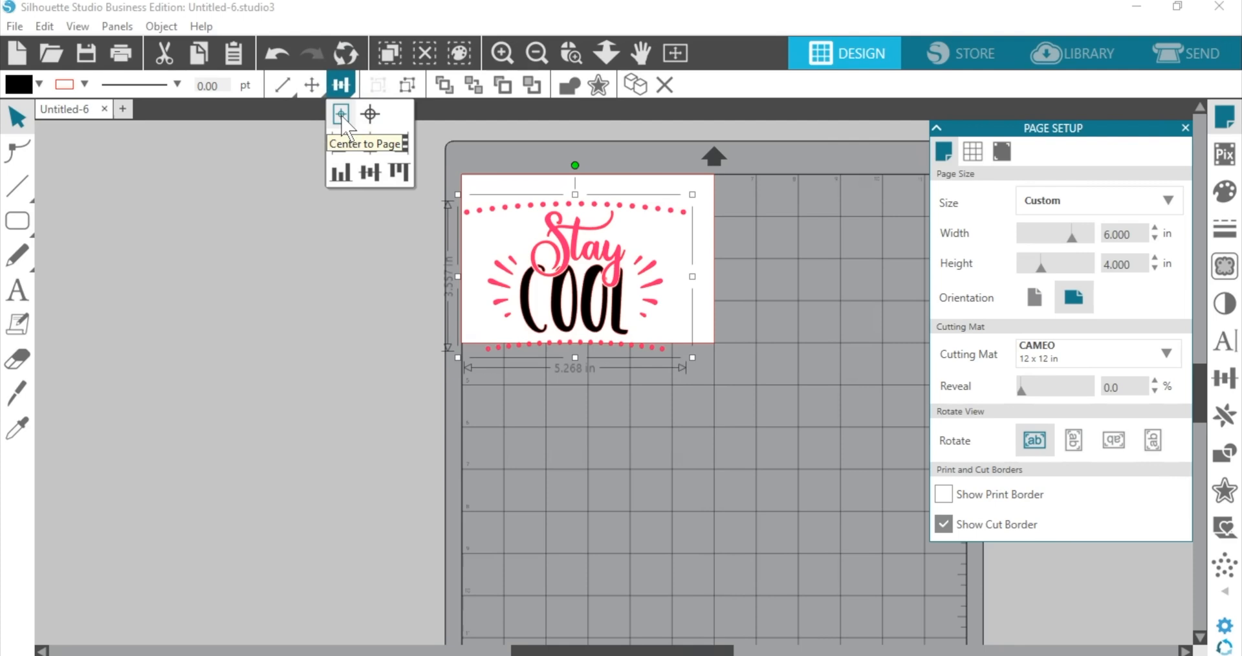
left_click(342, 115)
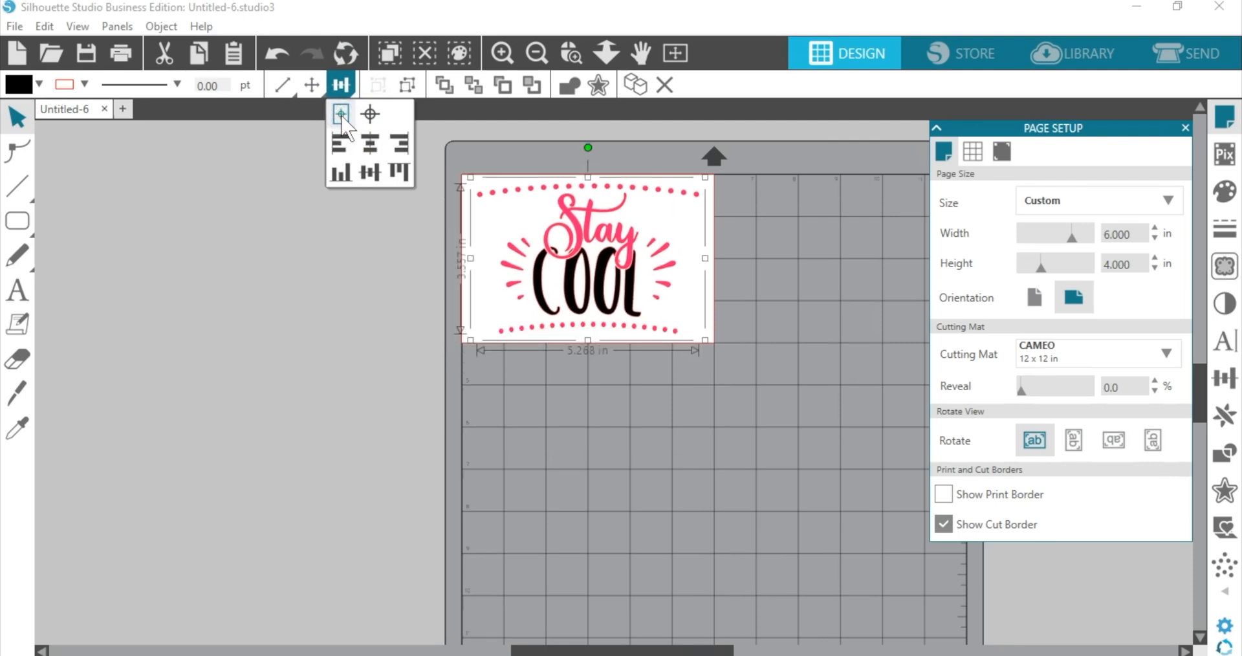
left_click(625, 210)
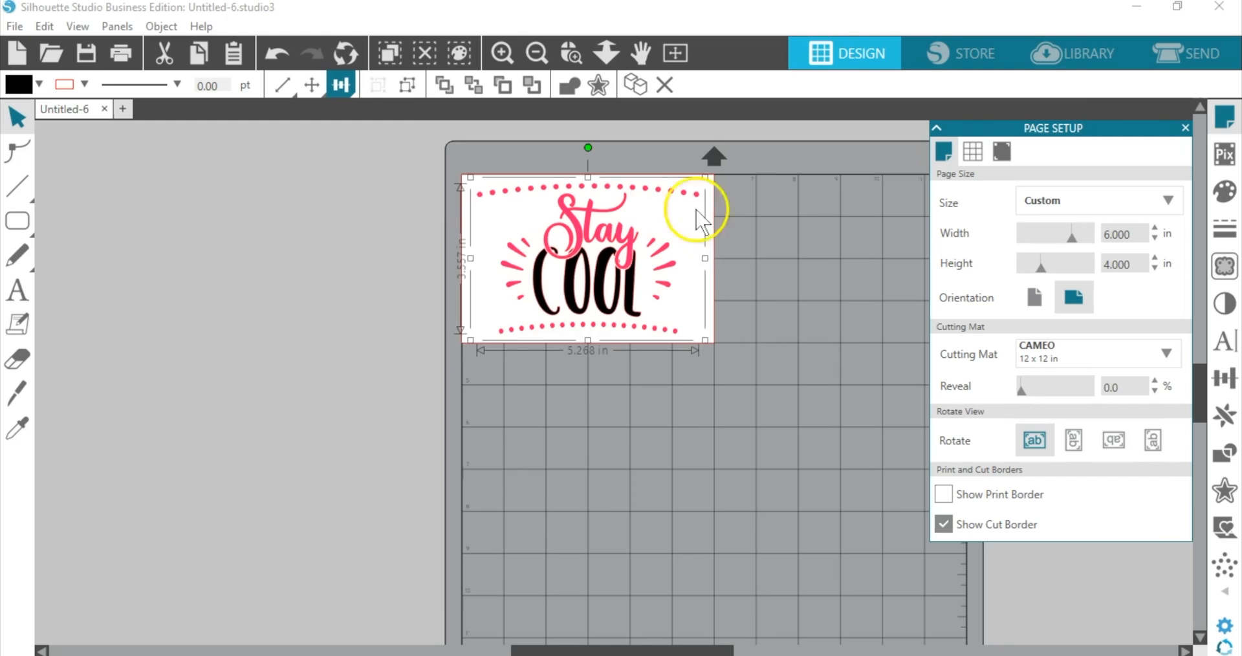
left_click(606, 52)
left_click_drag(738, 222, 763, 356)
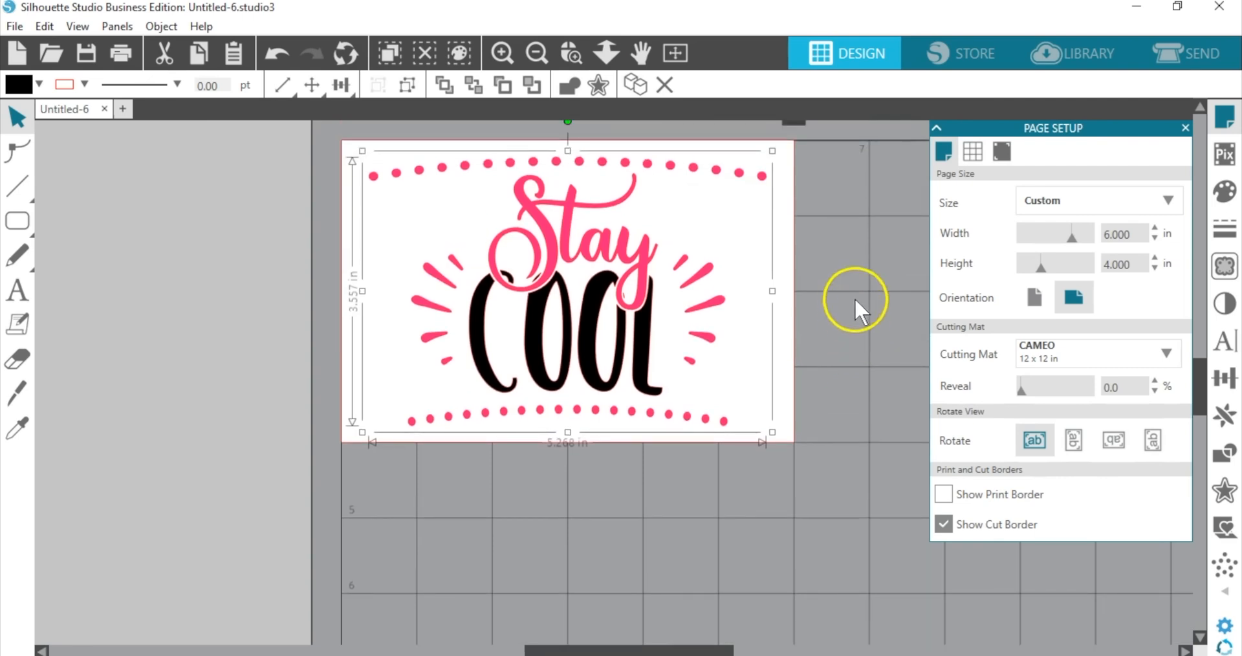
- Go to the send setup for the design and assign the cutting actions by fill color
left_click(1200, 44)
left_click(1087, 77)
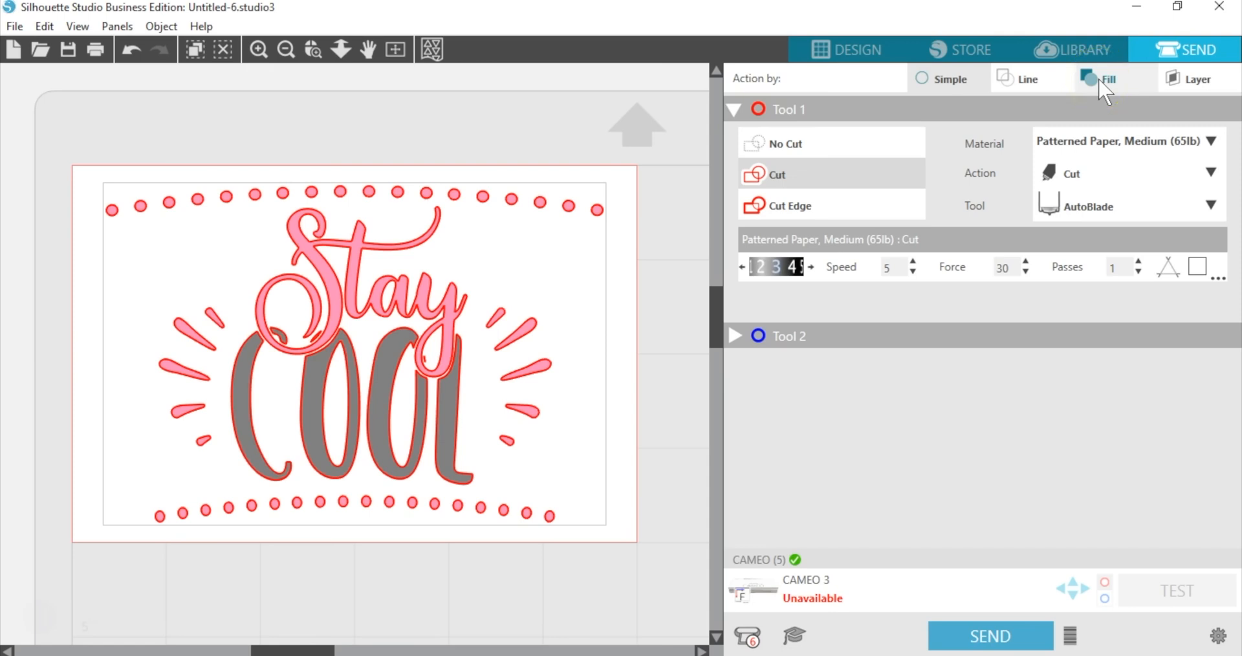
left_click(1098, 79)
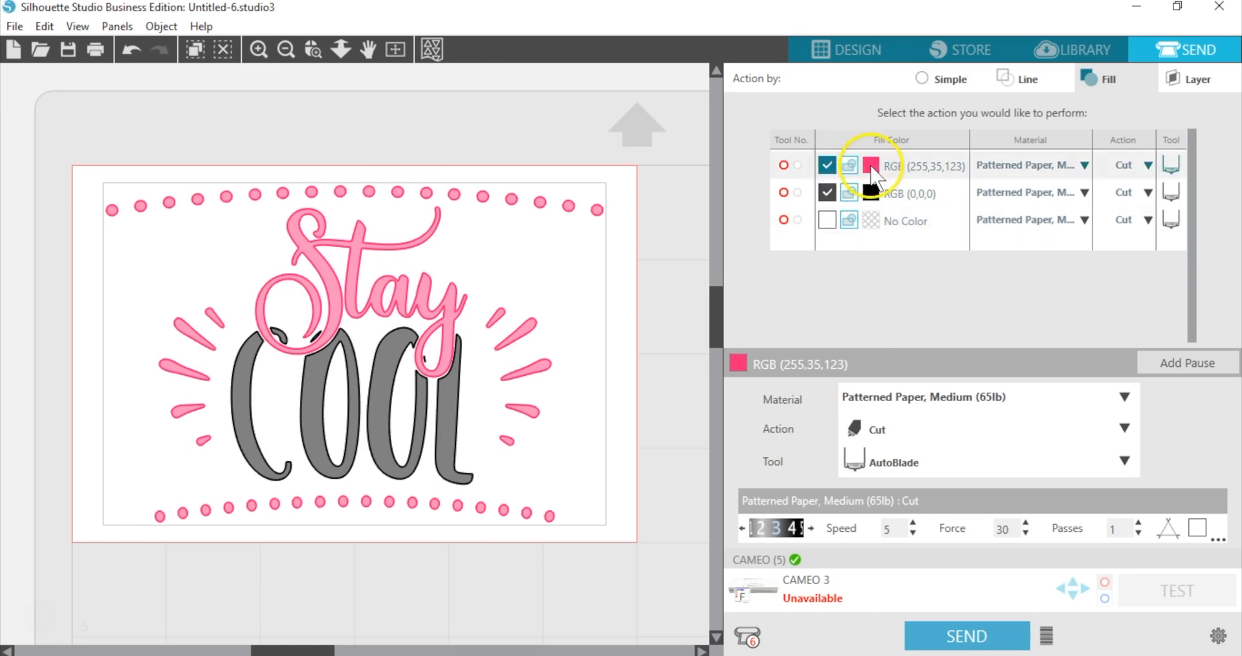
- Set the cutting material of the pink fill color, RGB (255,35,123), to Vinyl, Glossy
mouse_move(877, 179)
left_mouse_down()
mouse_move(873, 208)
mouse_move(874, 167)
left_mouse_up()
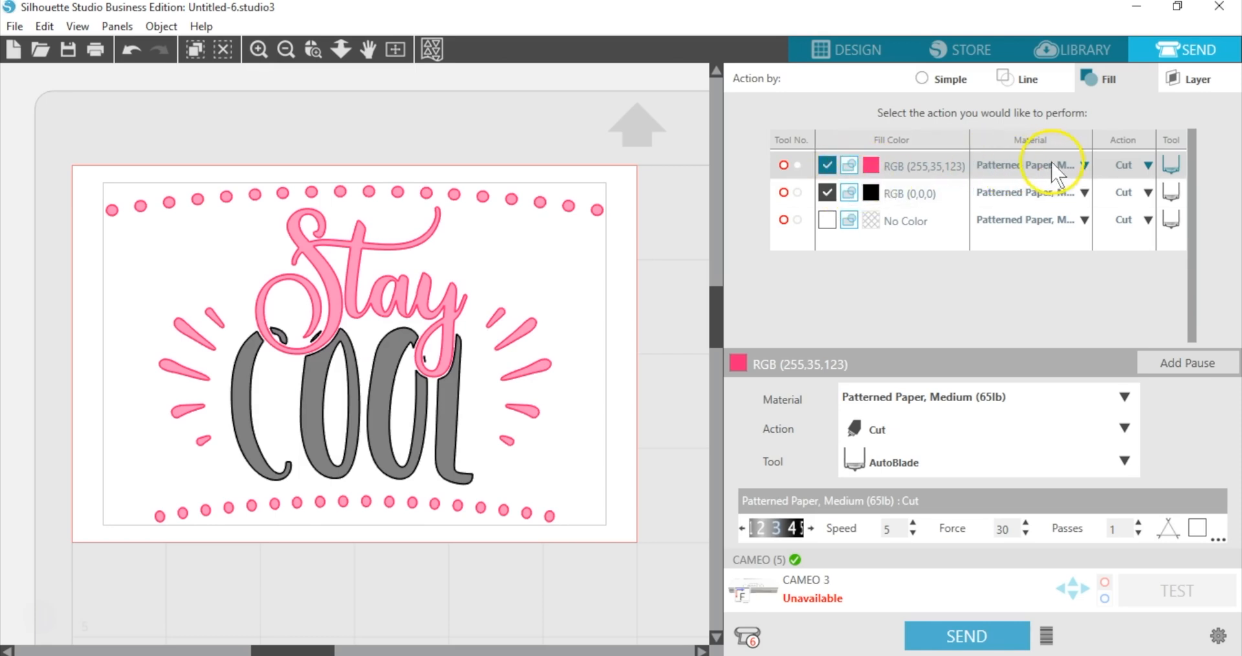
left_click(1085, 166)
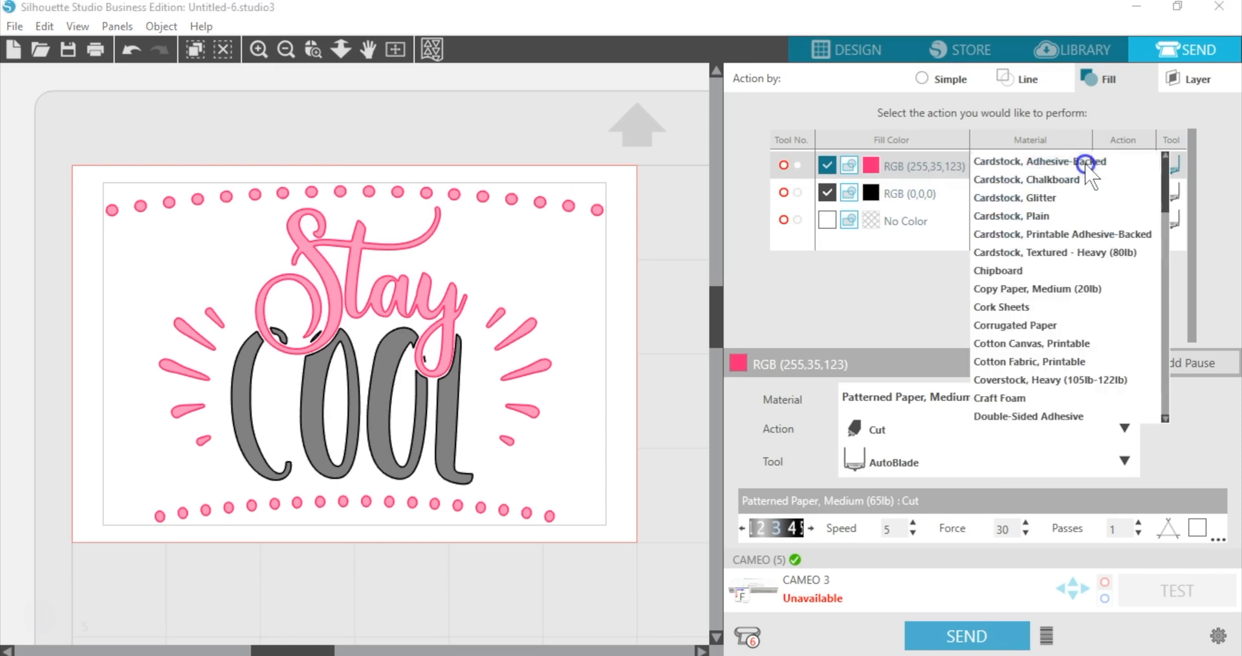
scroll(1087, 206, "down", 15)
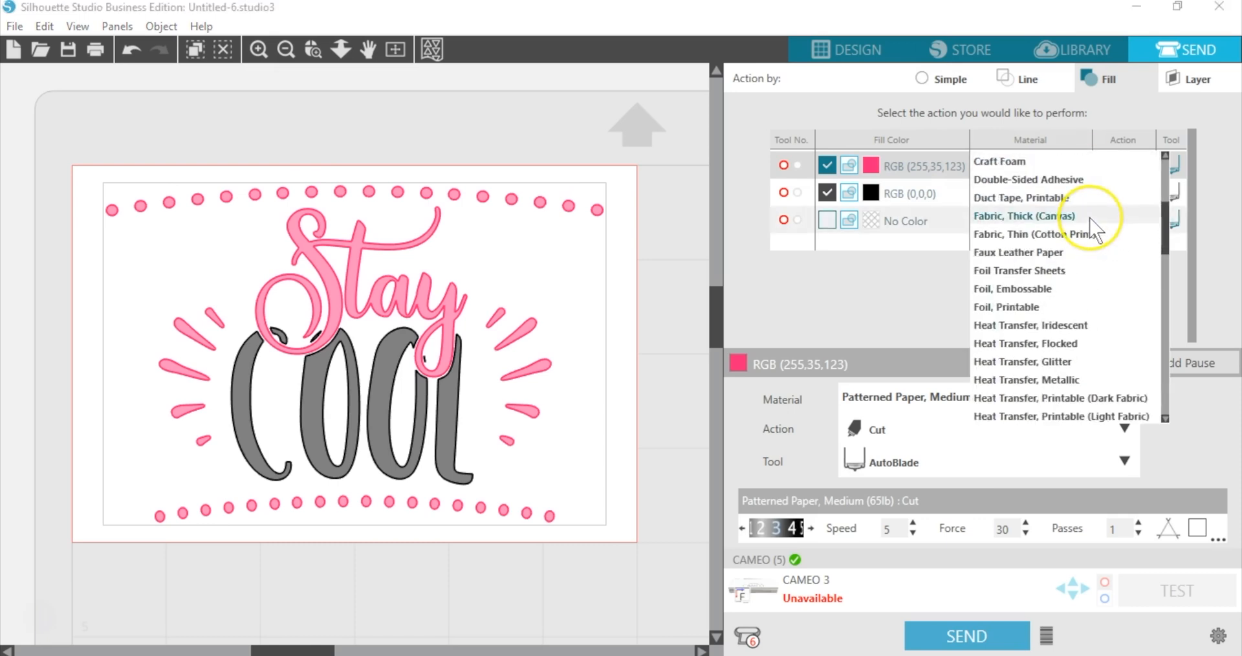
scroll(1094, 226, "down", 2)
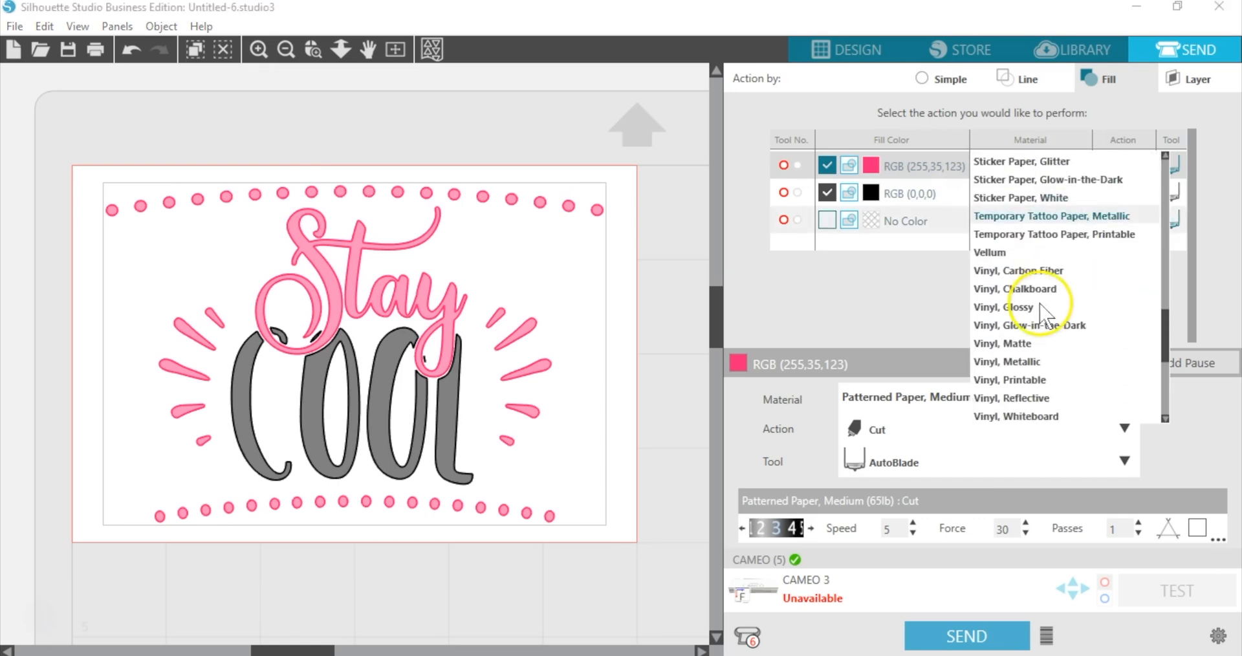
left_click(1021, 307)
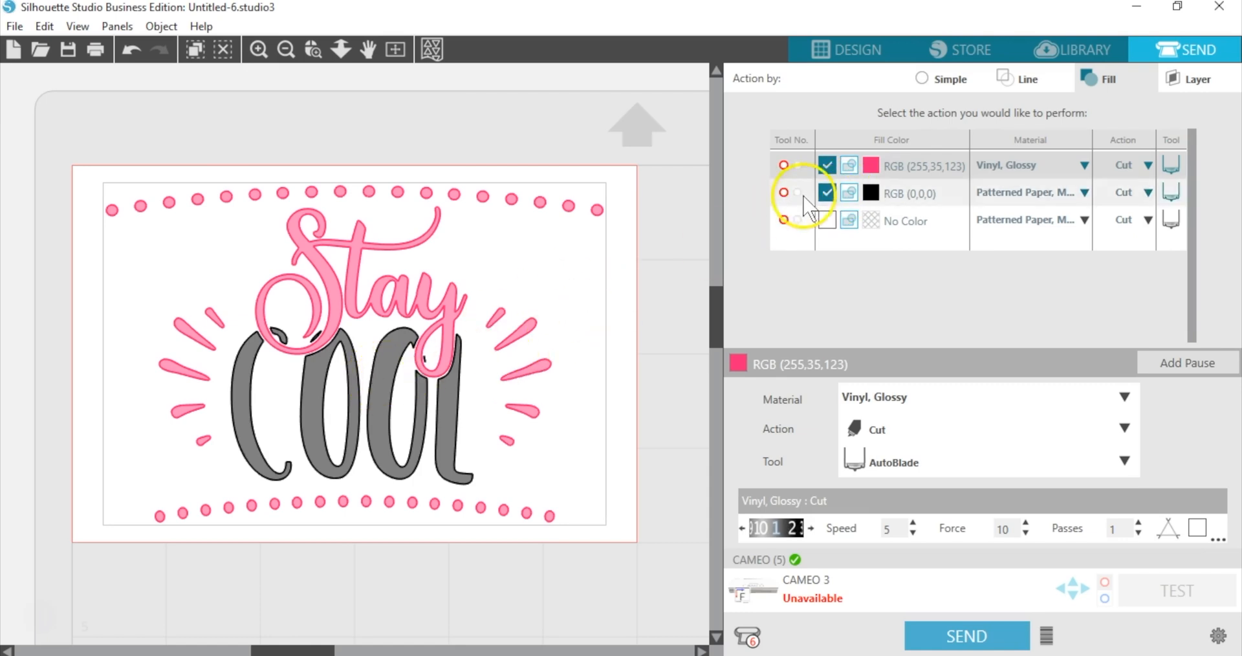
- Limit cutting to the pink fill first, and switch to cutting only the black fill in its place
left_click(825, 193)
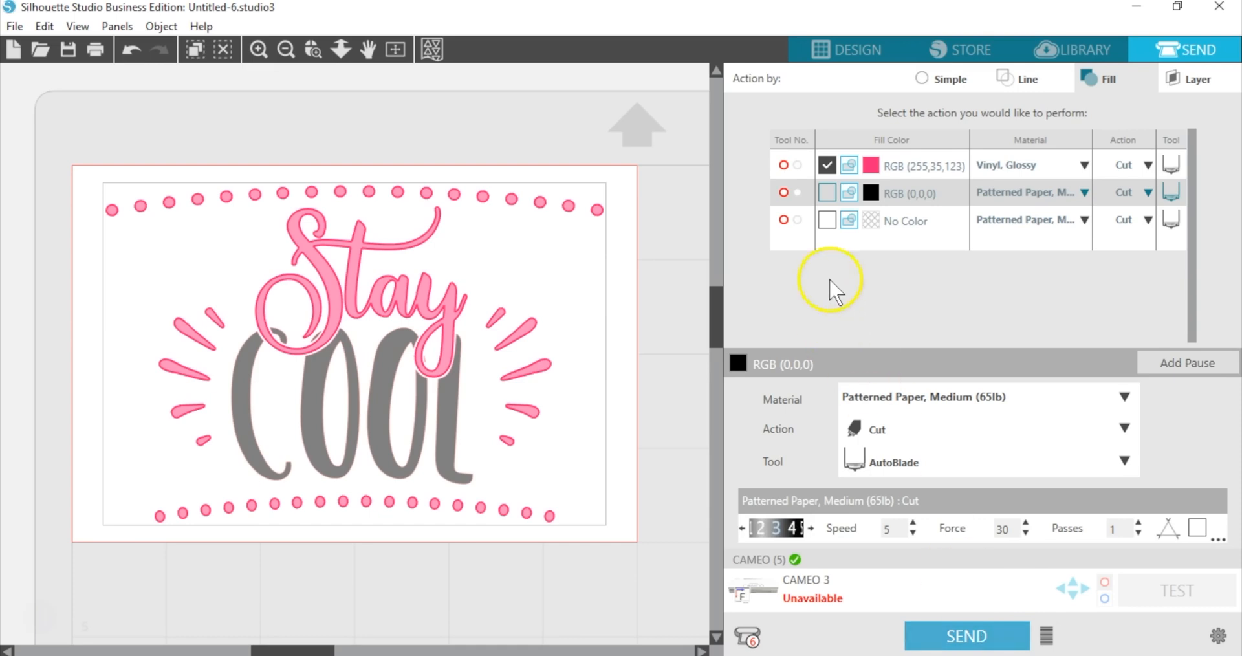
left_click(827, 165)
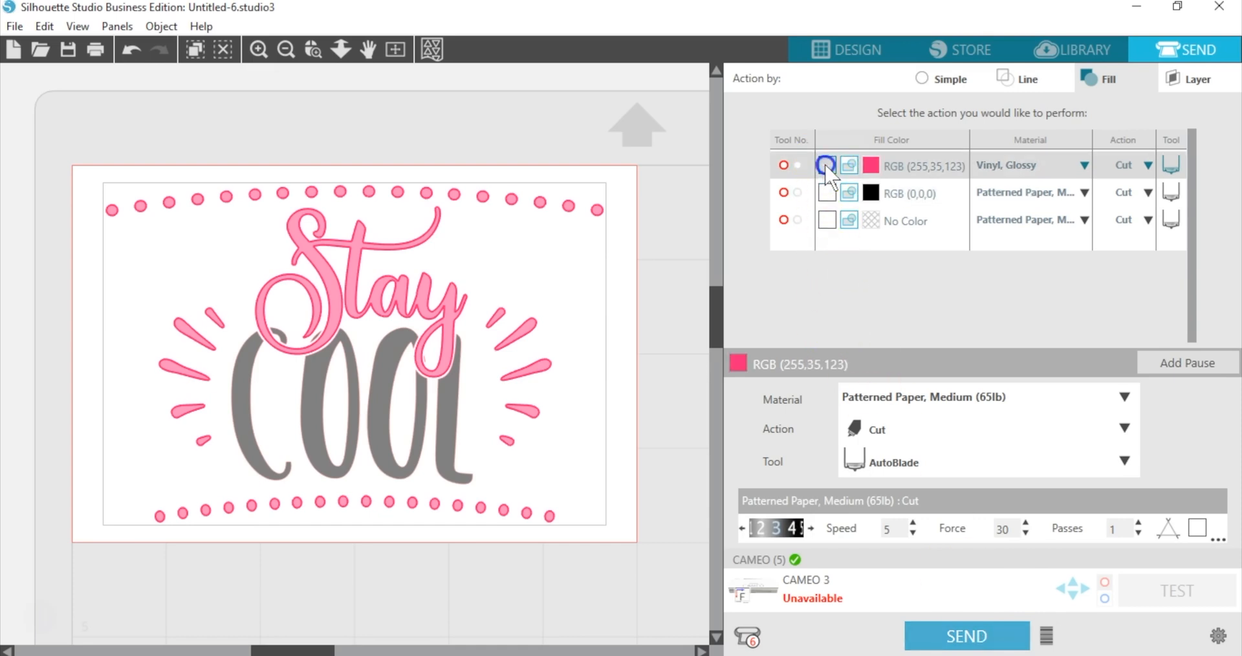
left_click(827, 193)
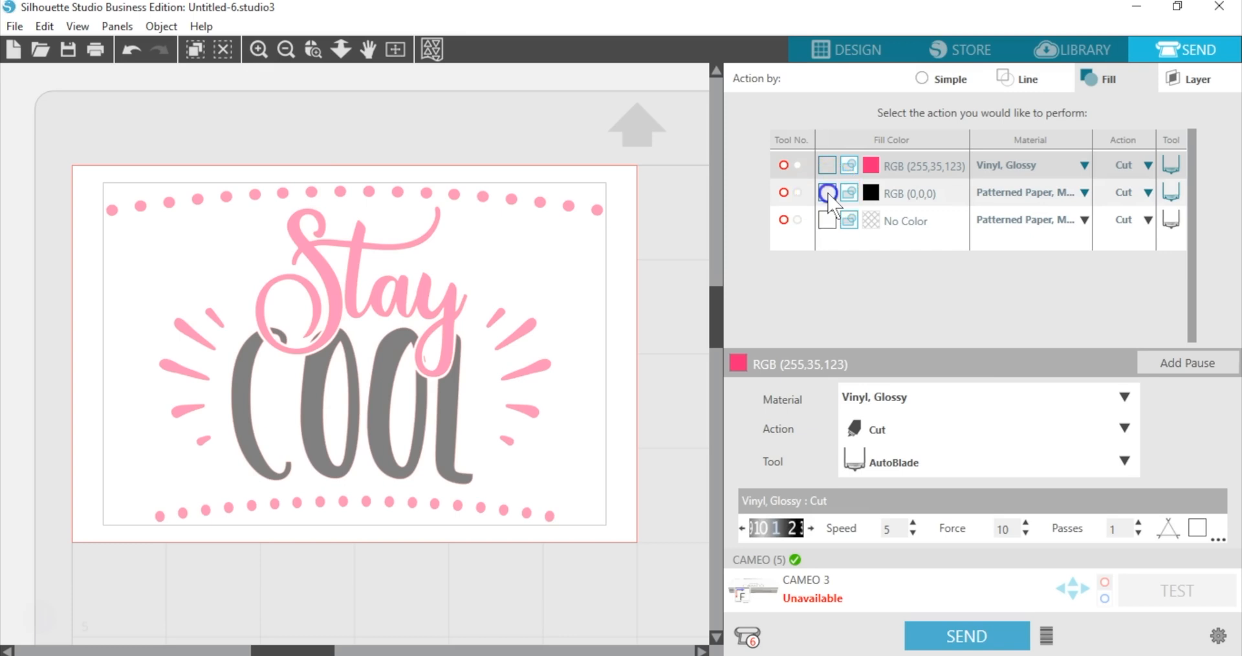